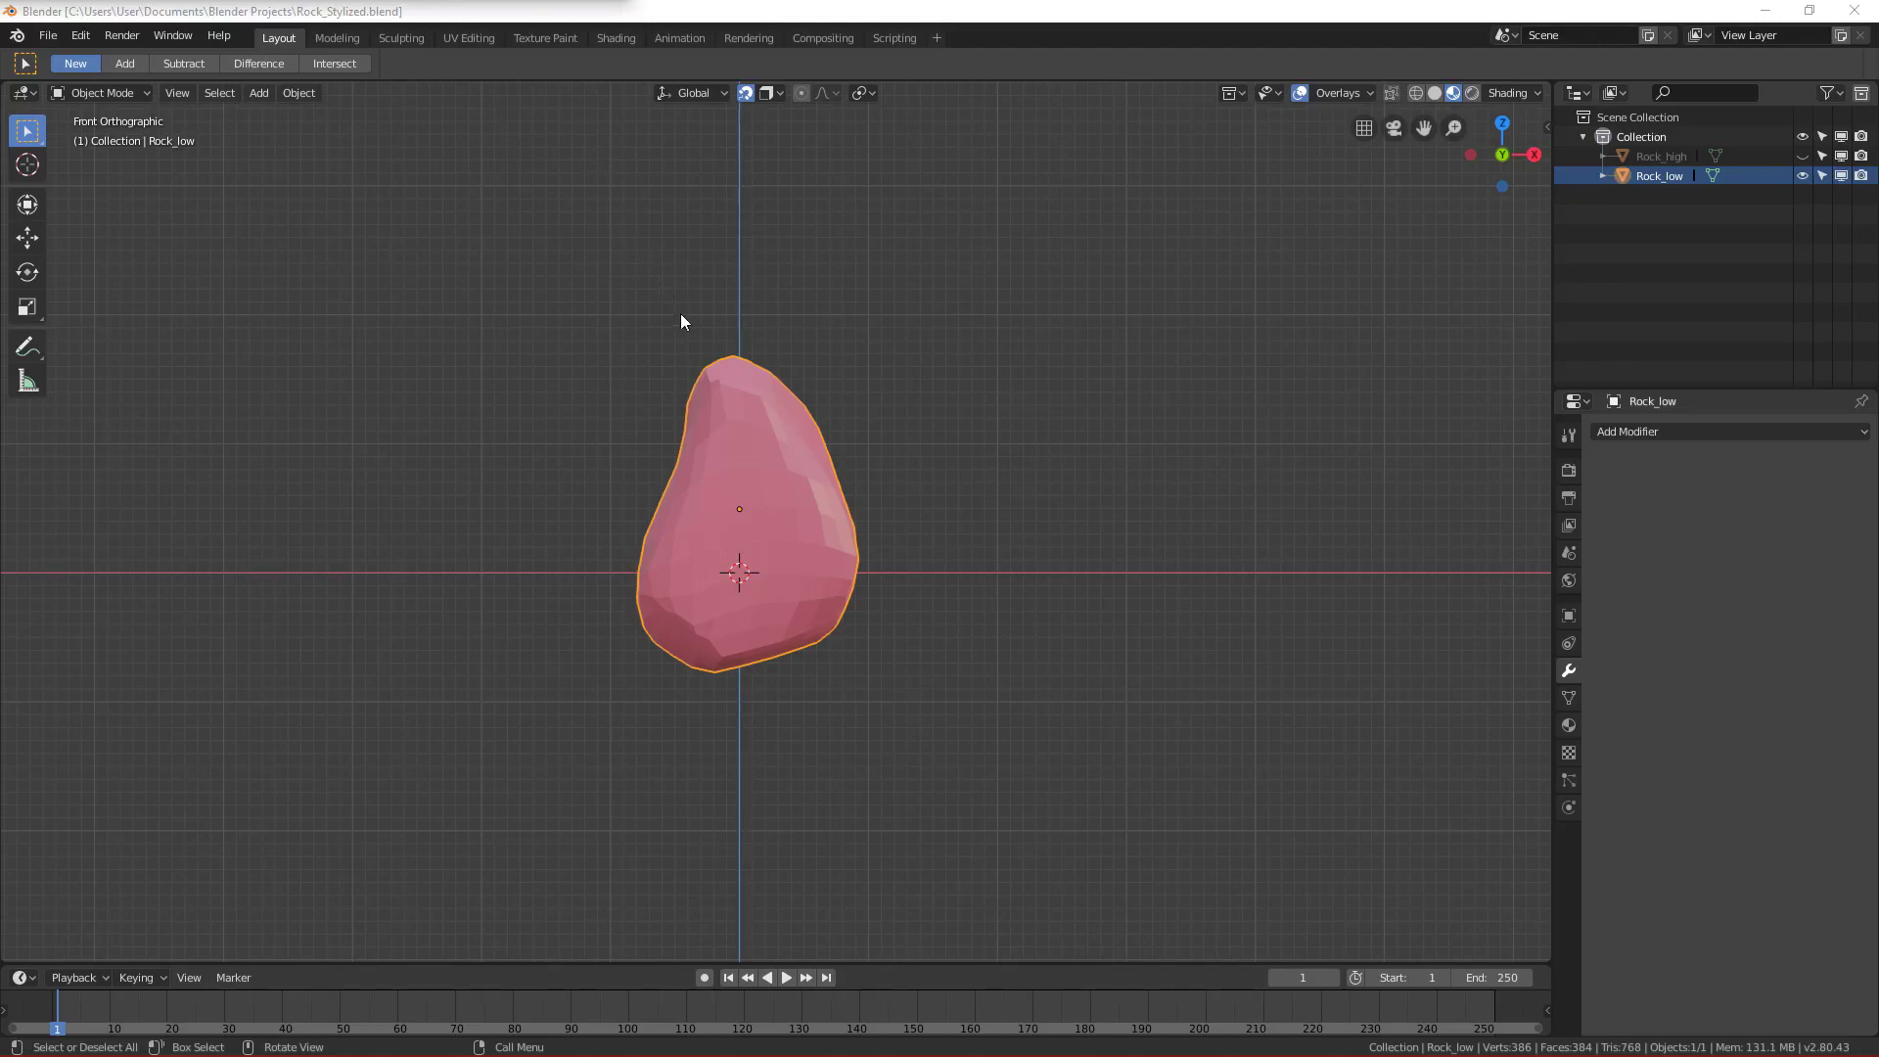
Apply the rotation and scale of the low-poly rock.
middle_drag(809, 503, 853, 531)
key(KP_1)
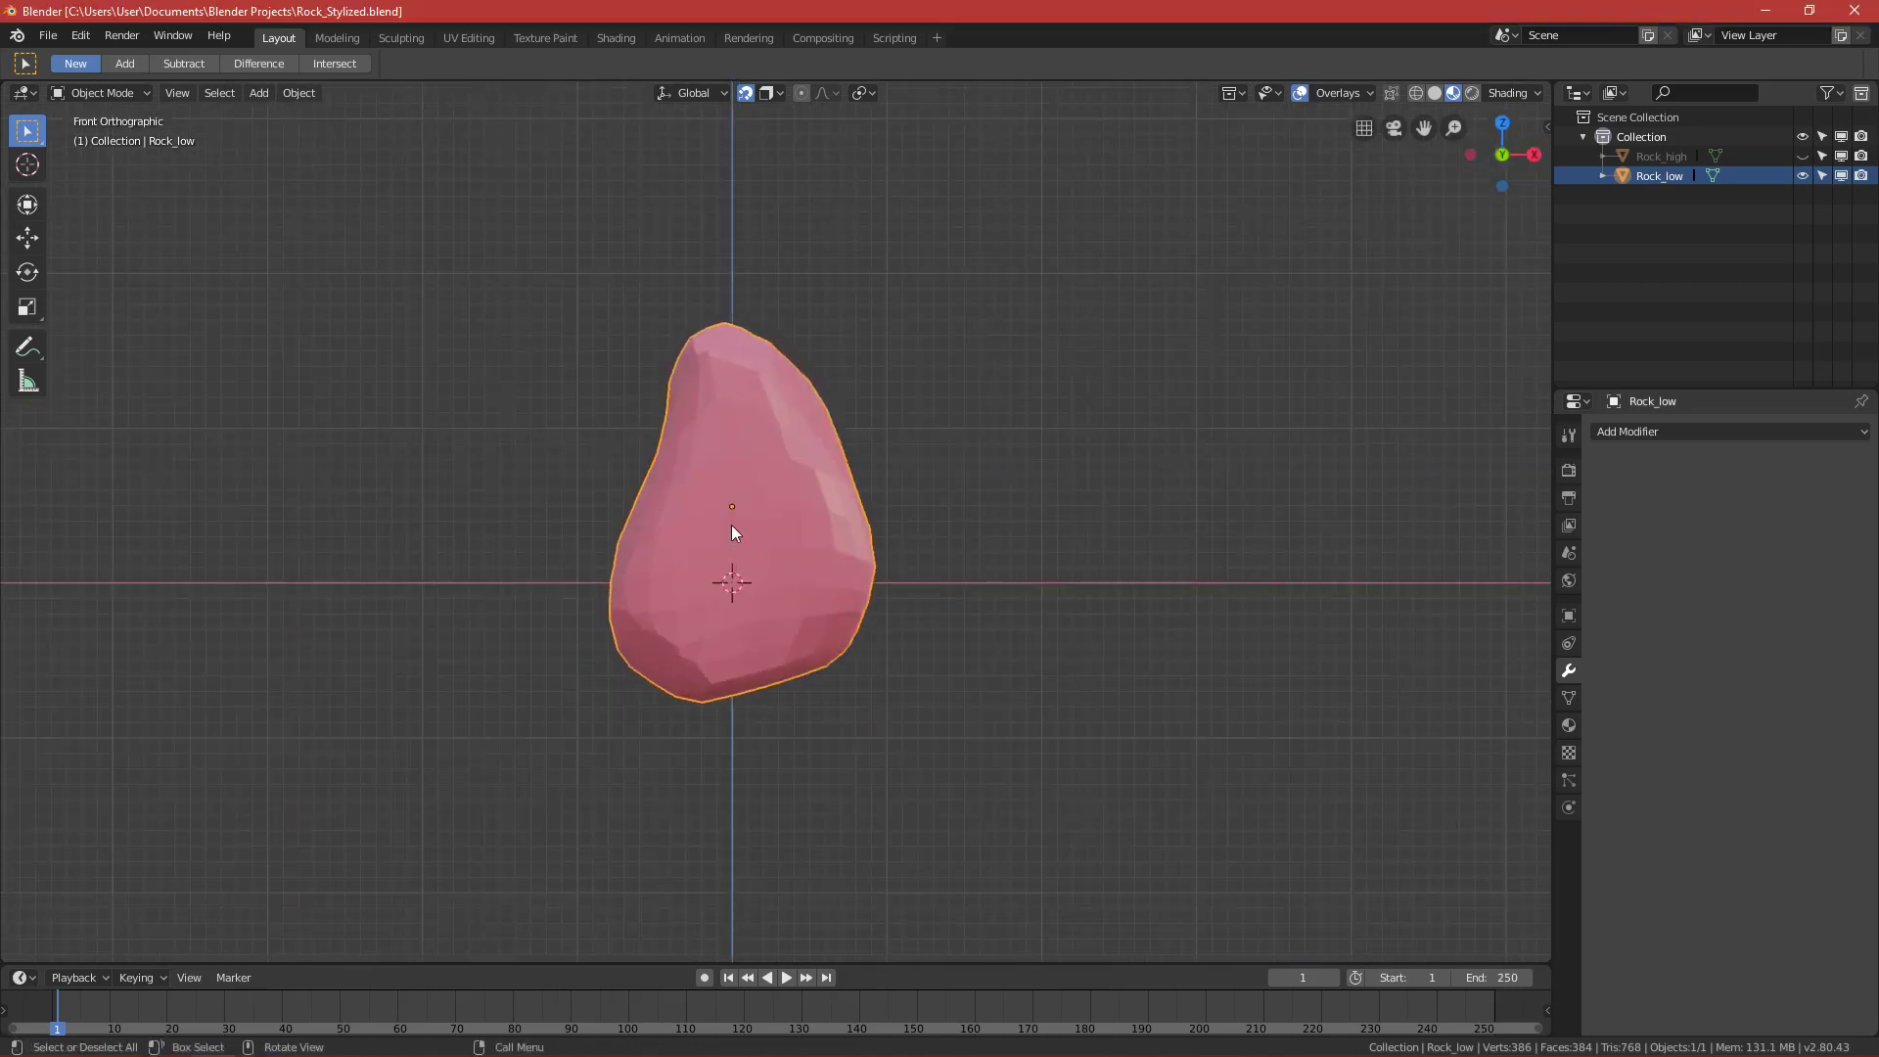
middle_drag(787, 493, 930, 500)
key(grave)
click(635, 451)
key(ctrl+a)
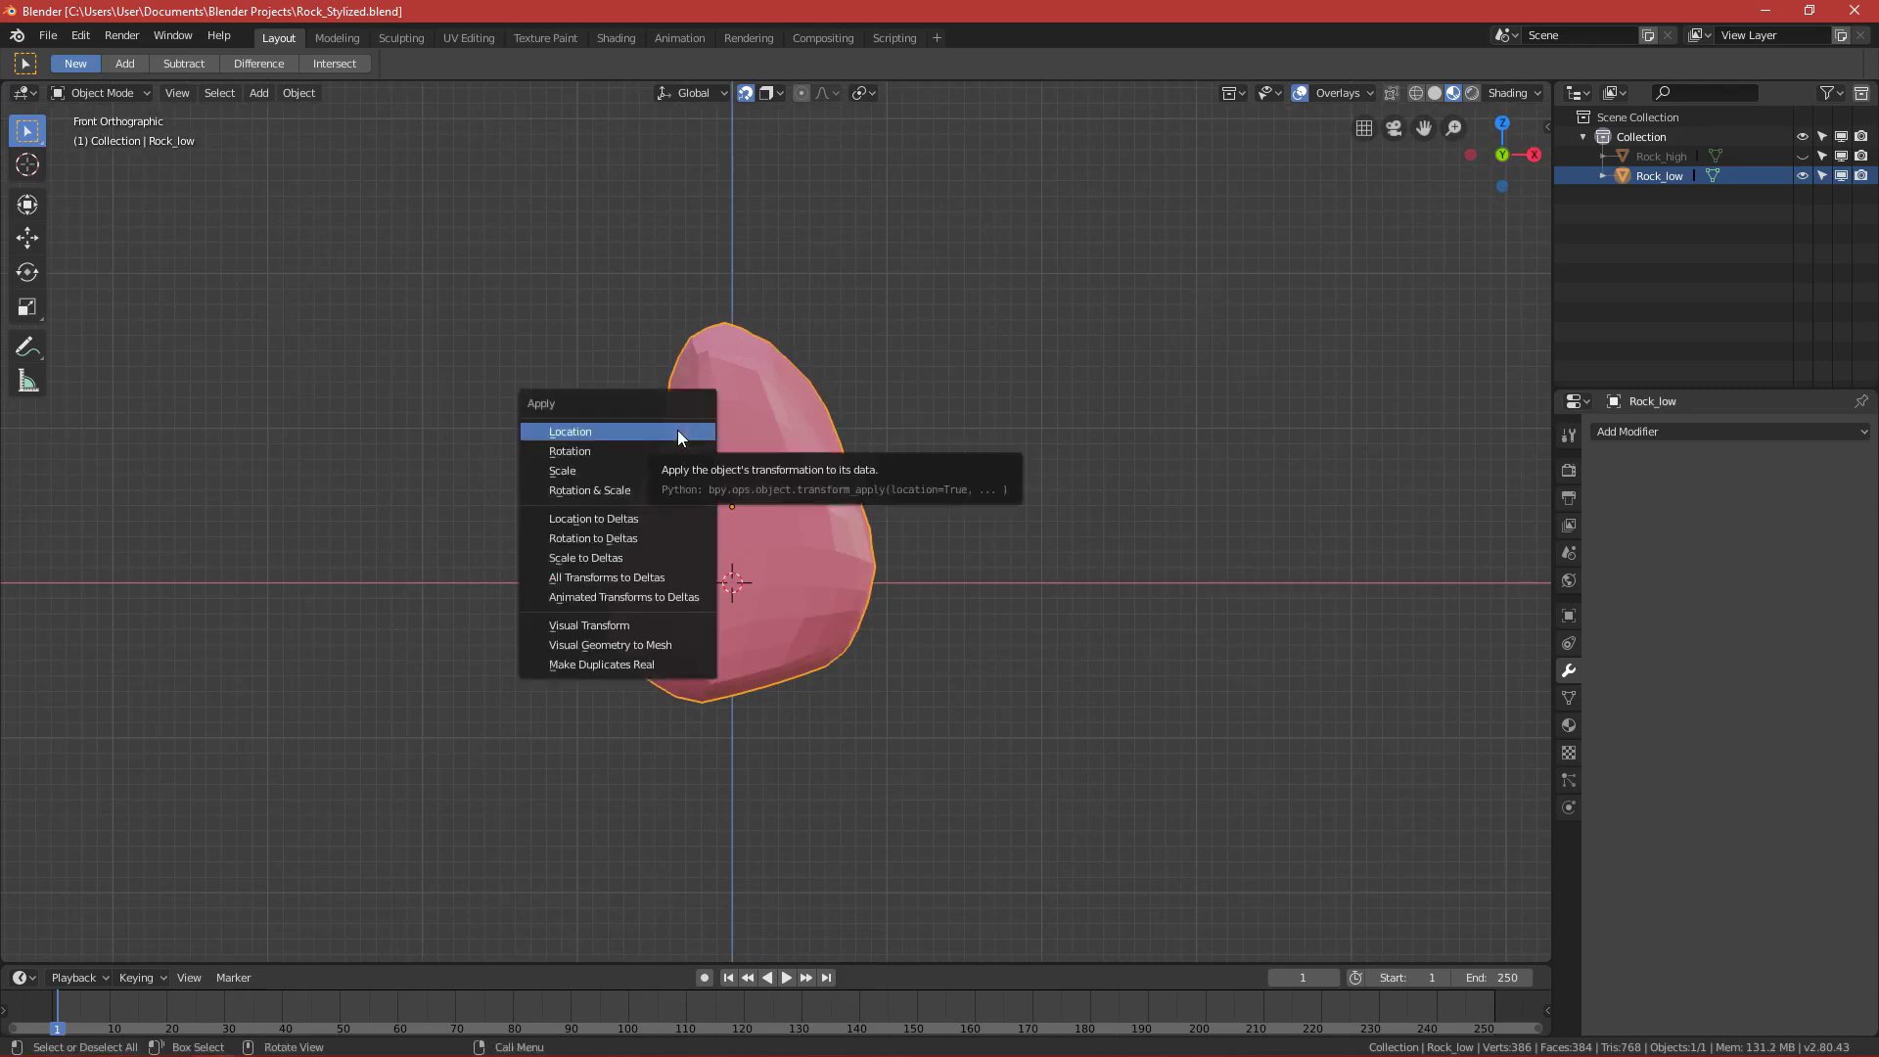
click(599, 489)
Open the FBX export settings for the low-poly rock.
middle_drag(599, 489, 765, 626)
key(grave)
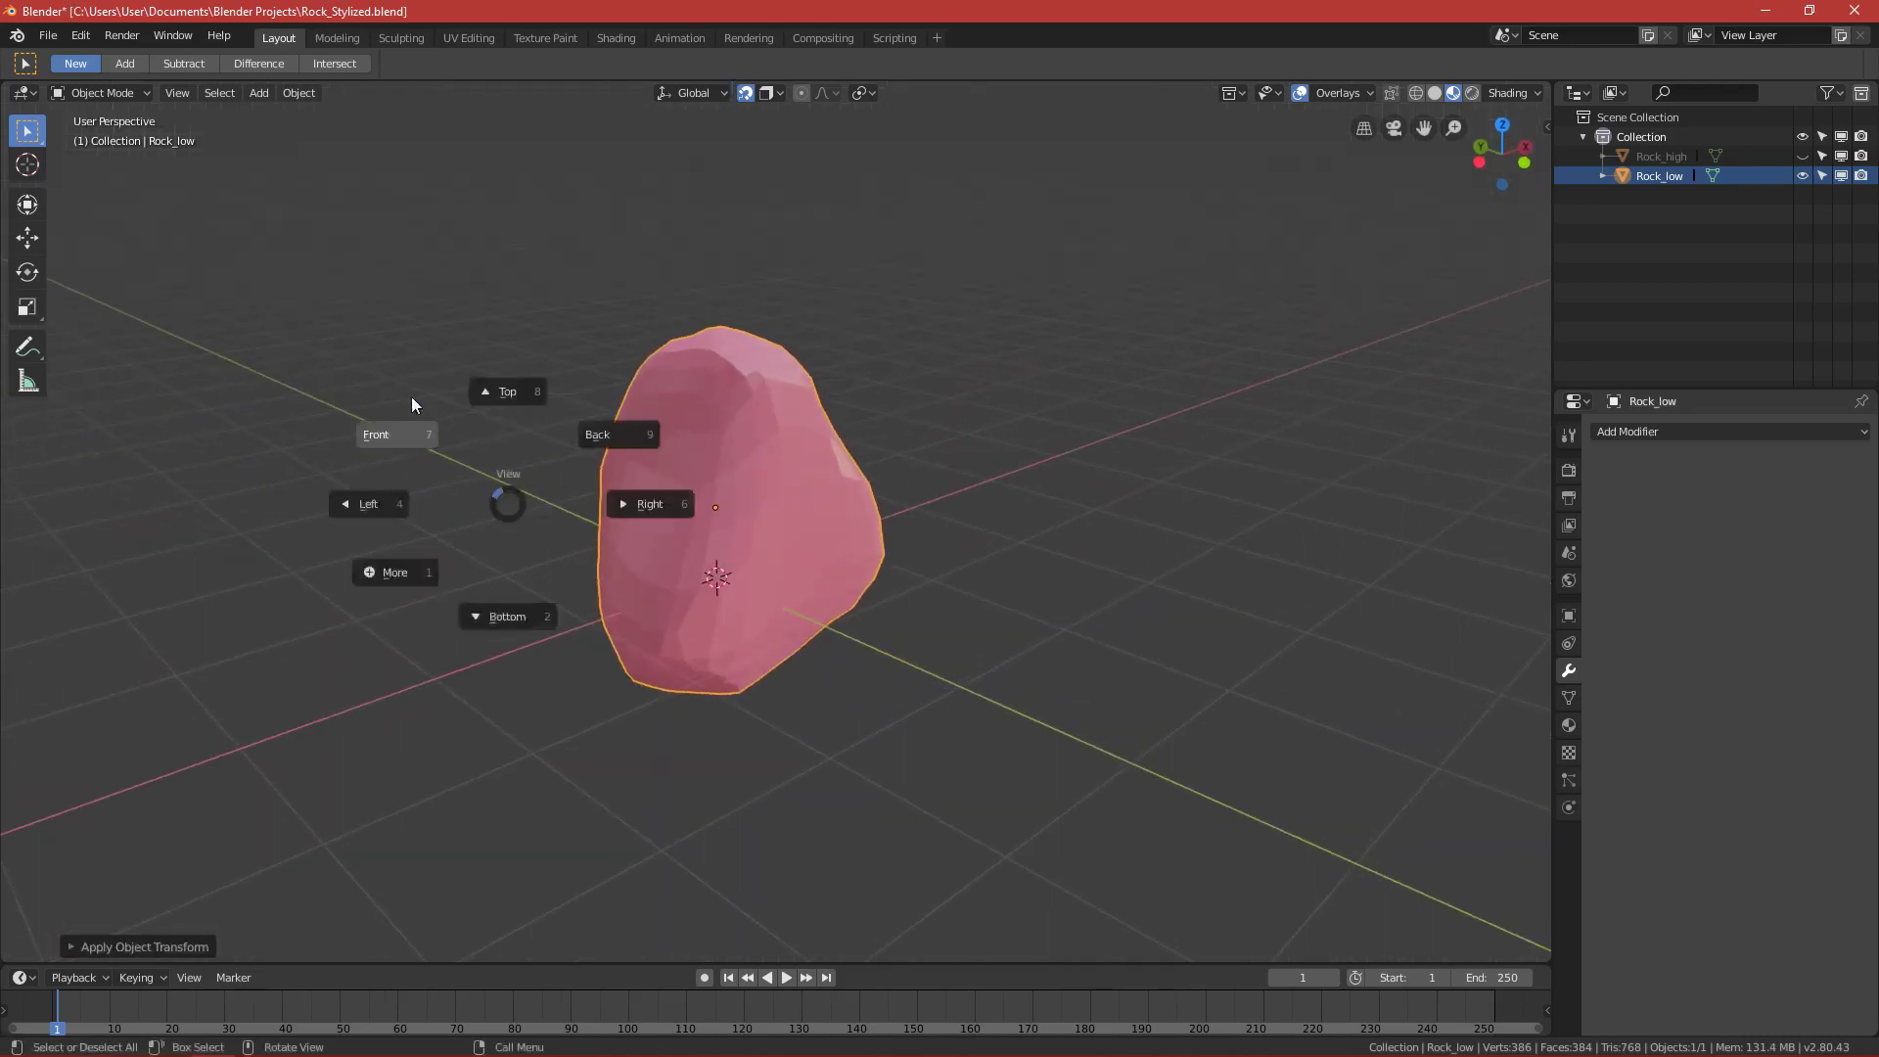
click(411, 399)
scroll(683, 562, up, 3)
middle_drag(683, 562, 724, 502)
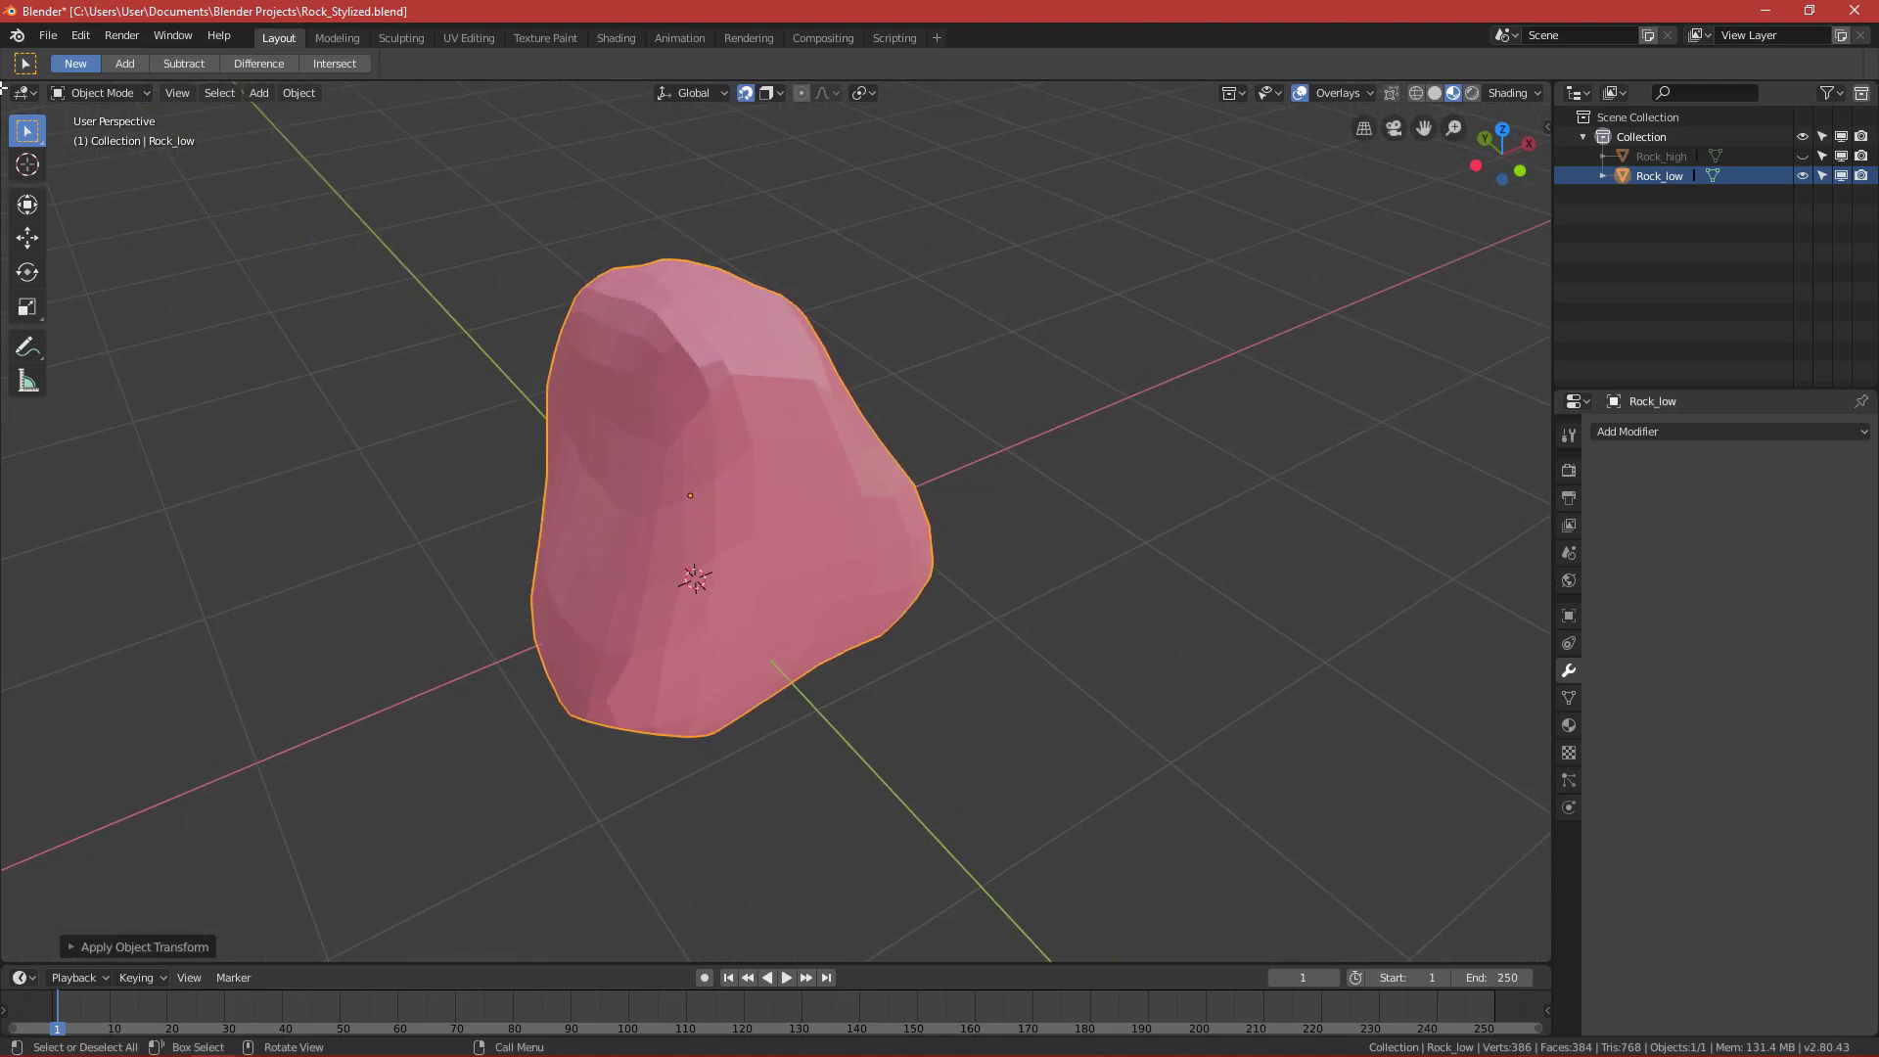
key(grave)
click(537, 489)
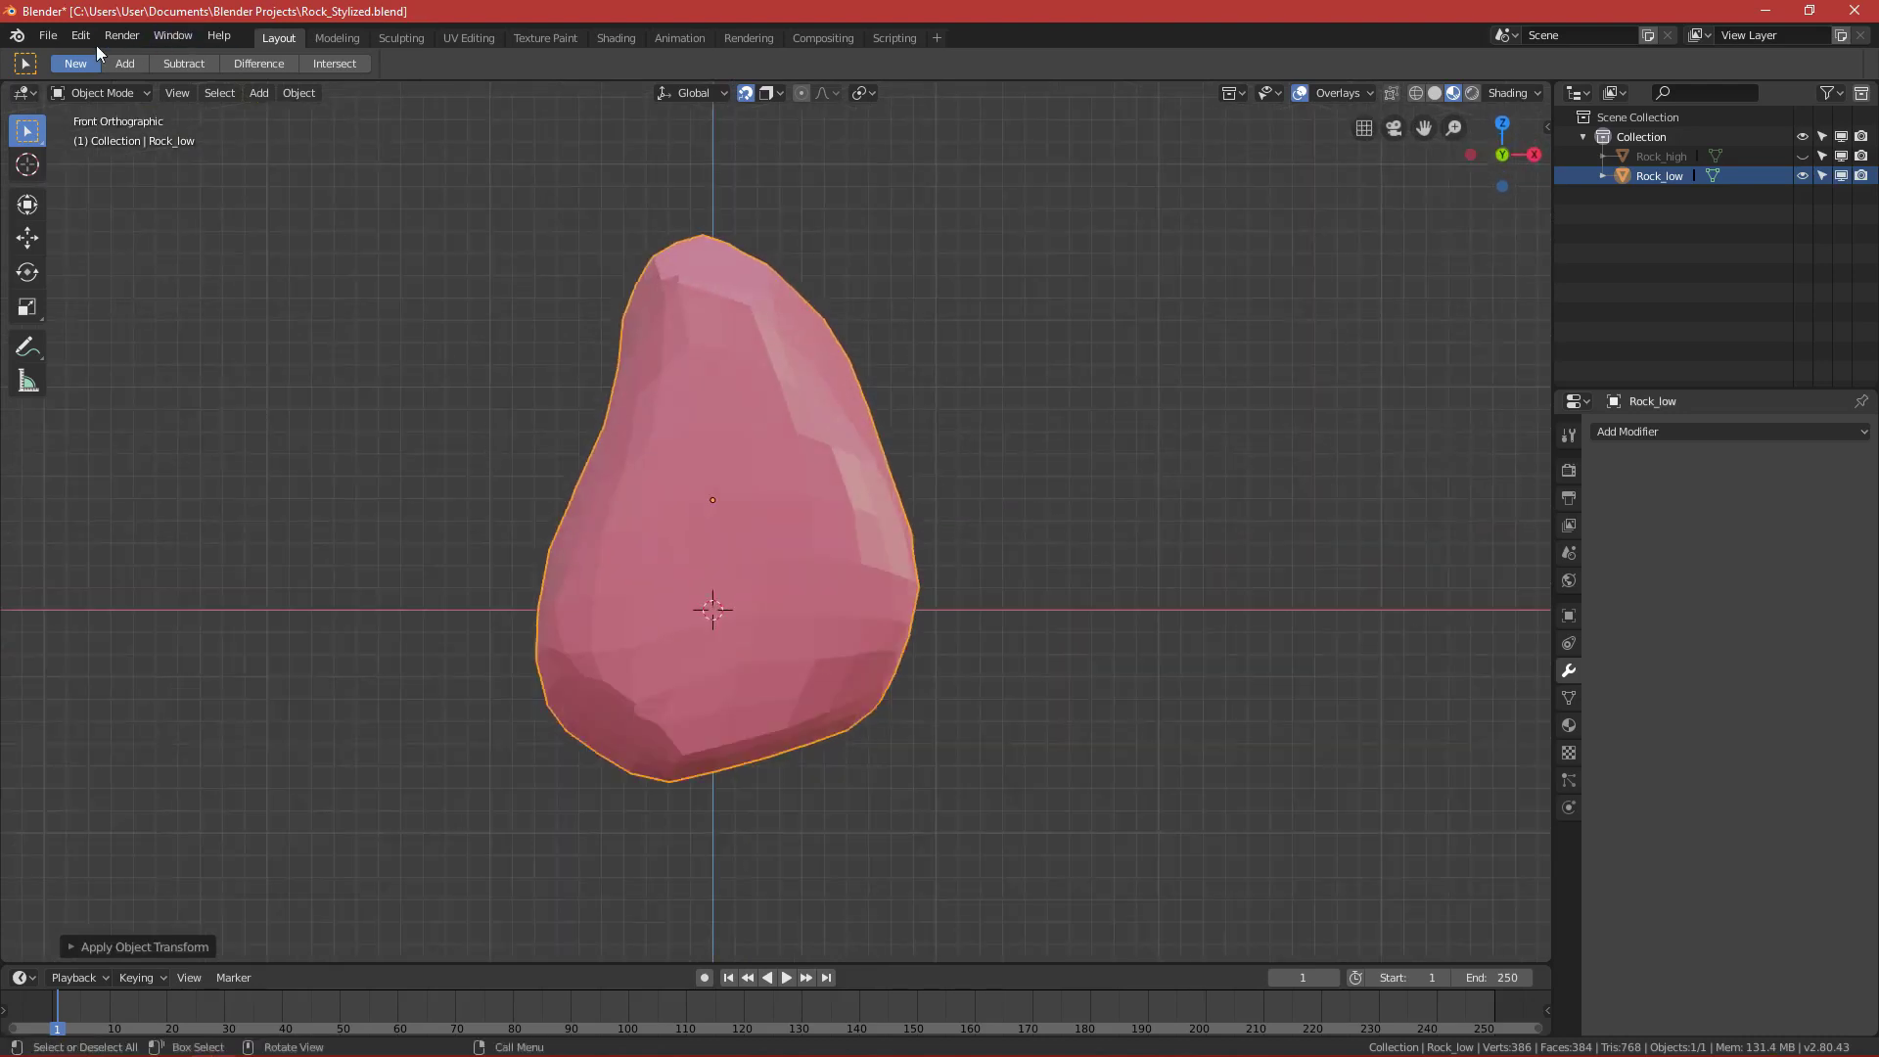
click(48, 35)
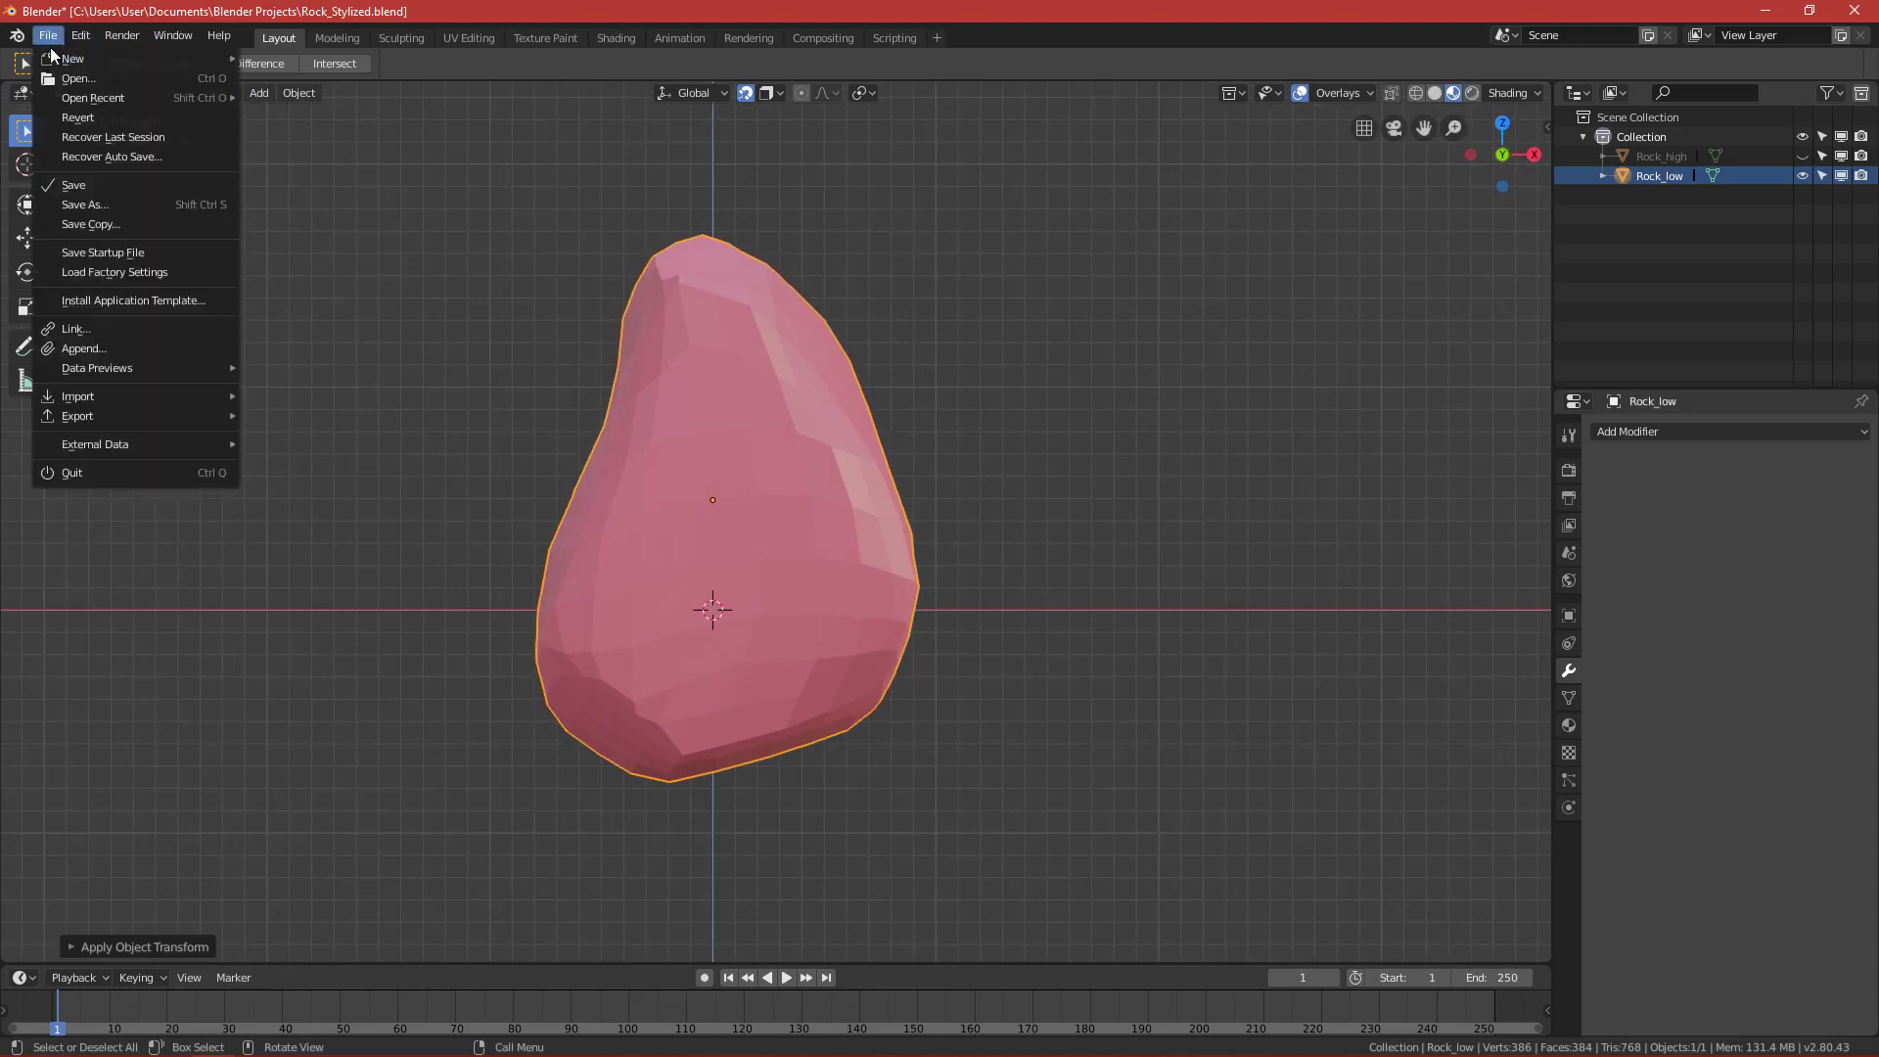
mouse_move(143, 409)
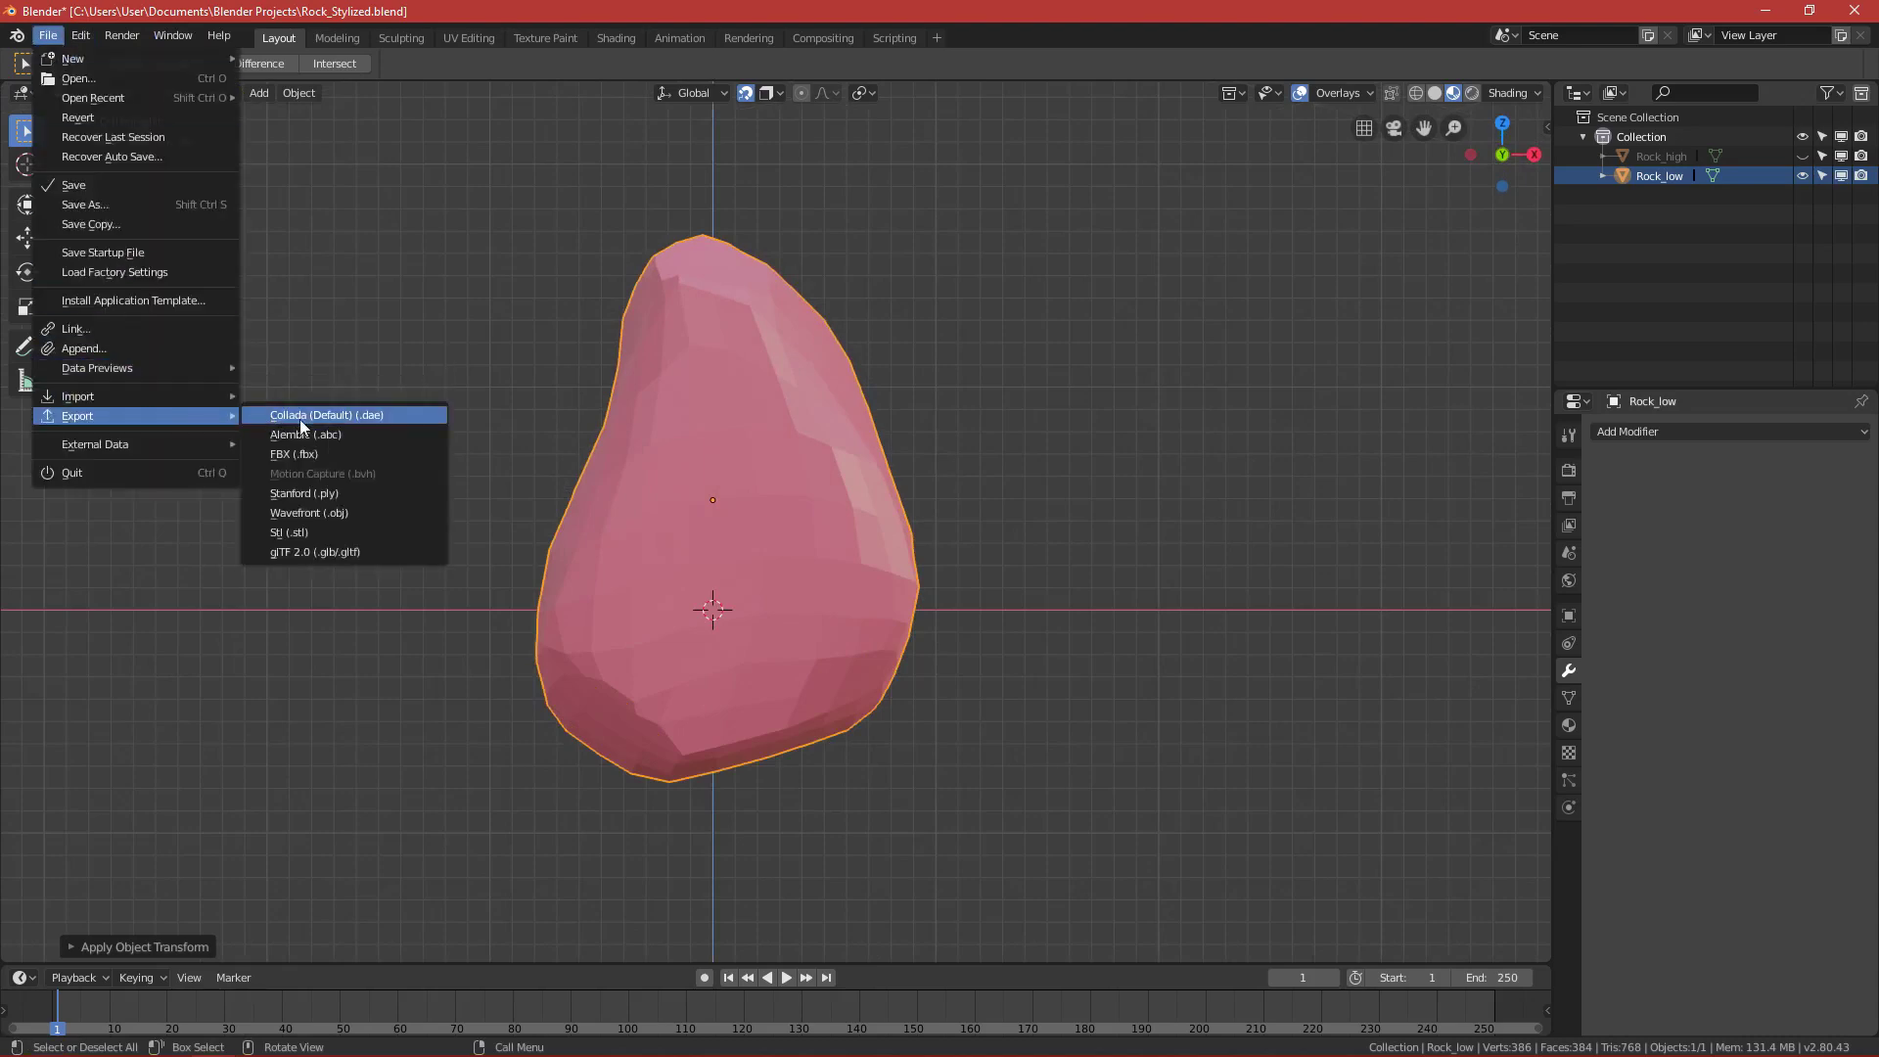
click(308, 461)
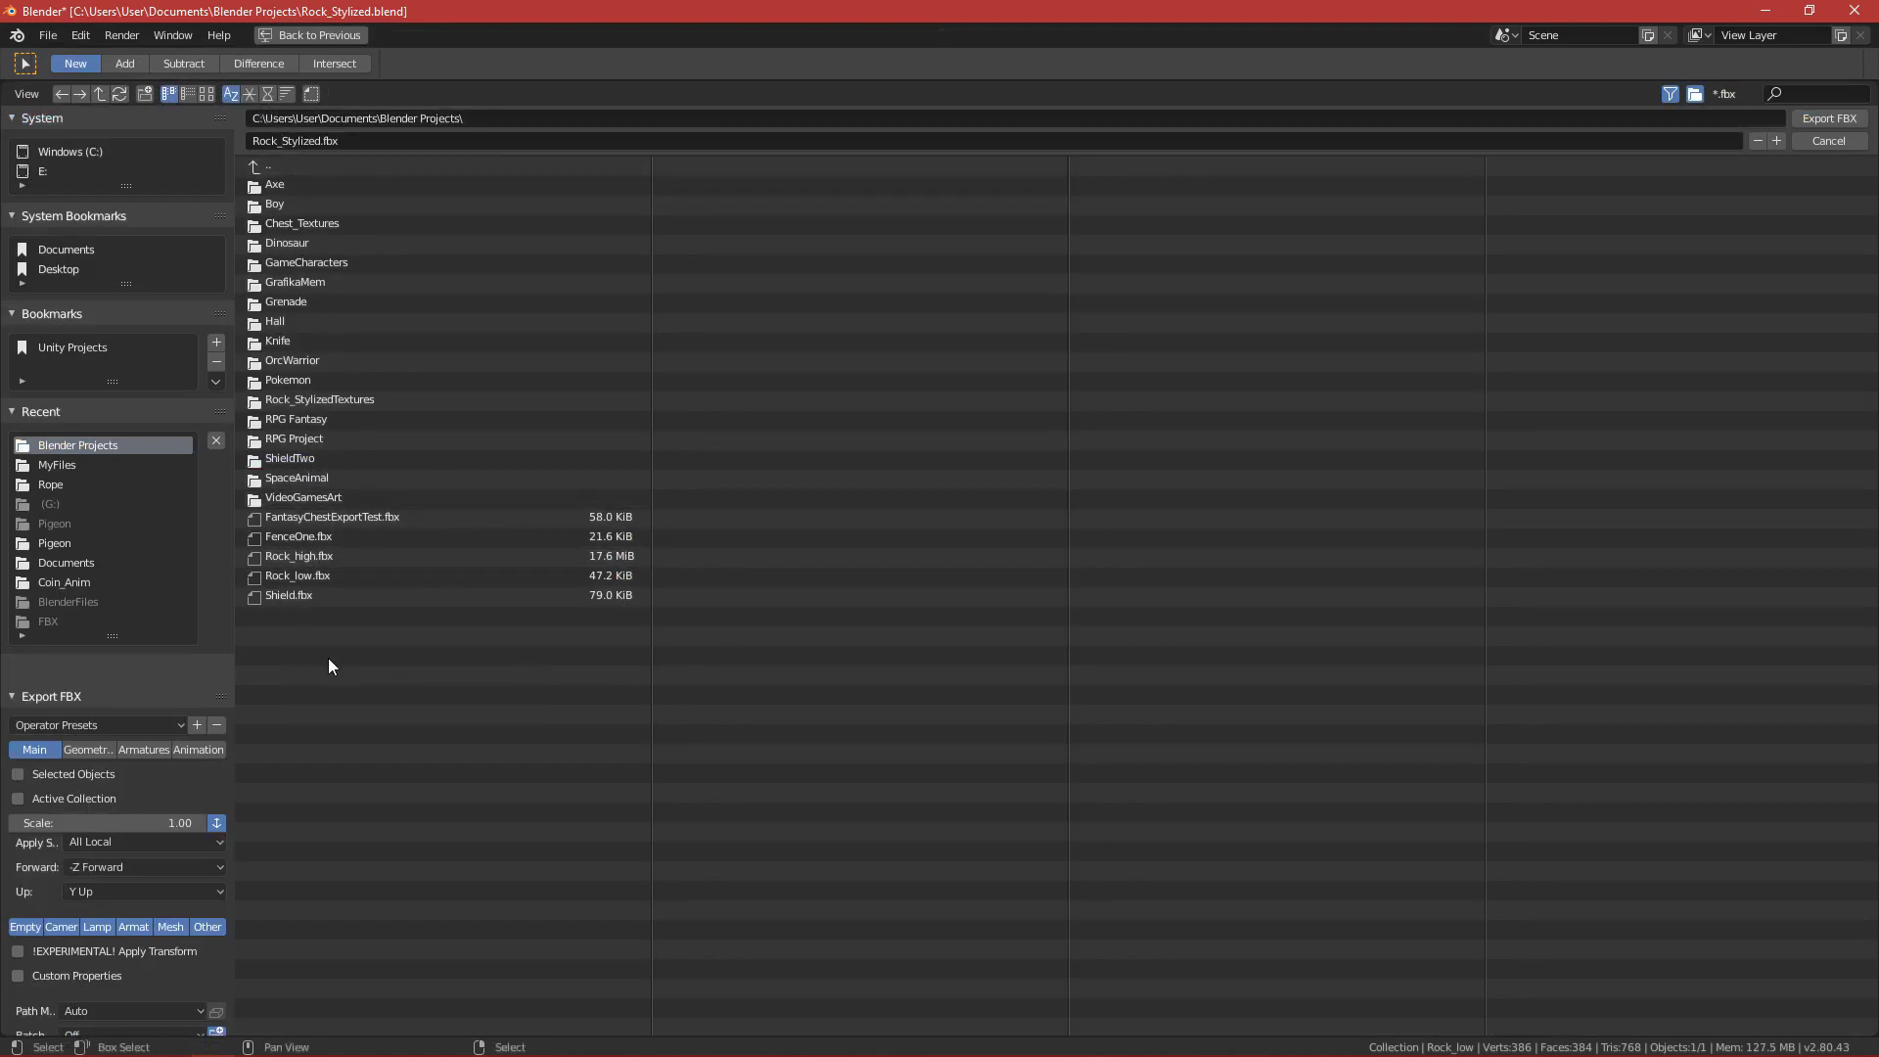
Limit the FBX export to selected objects, set Apply Scalings to FBX All, and turn off the unit option beside the scale value.
scroll(58, 725, down, 1)
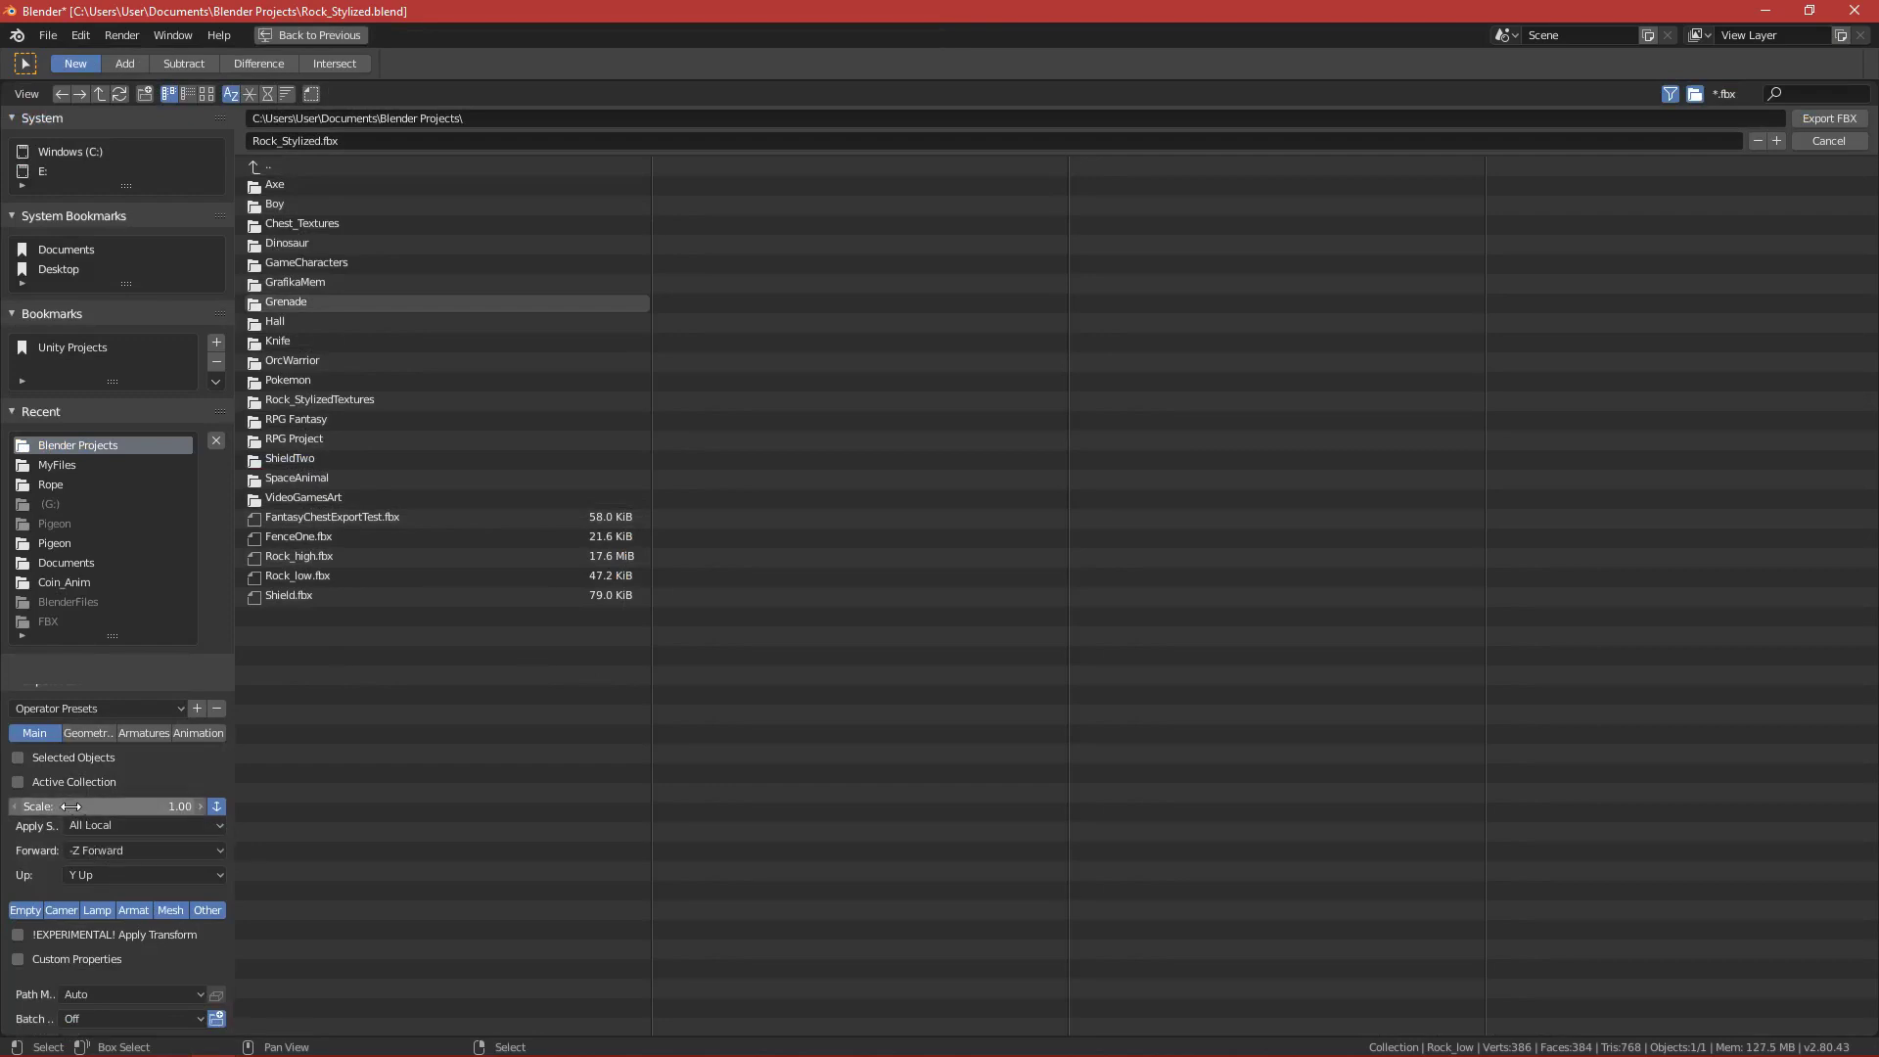
click(18, 758)
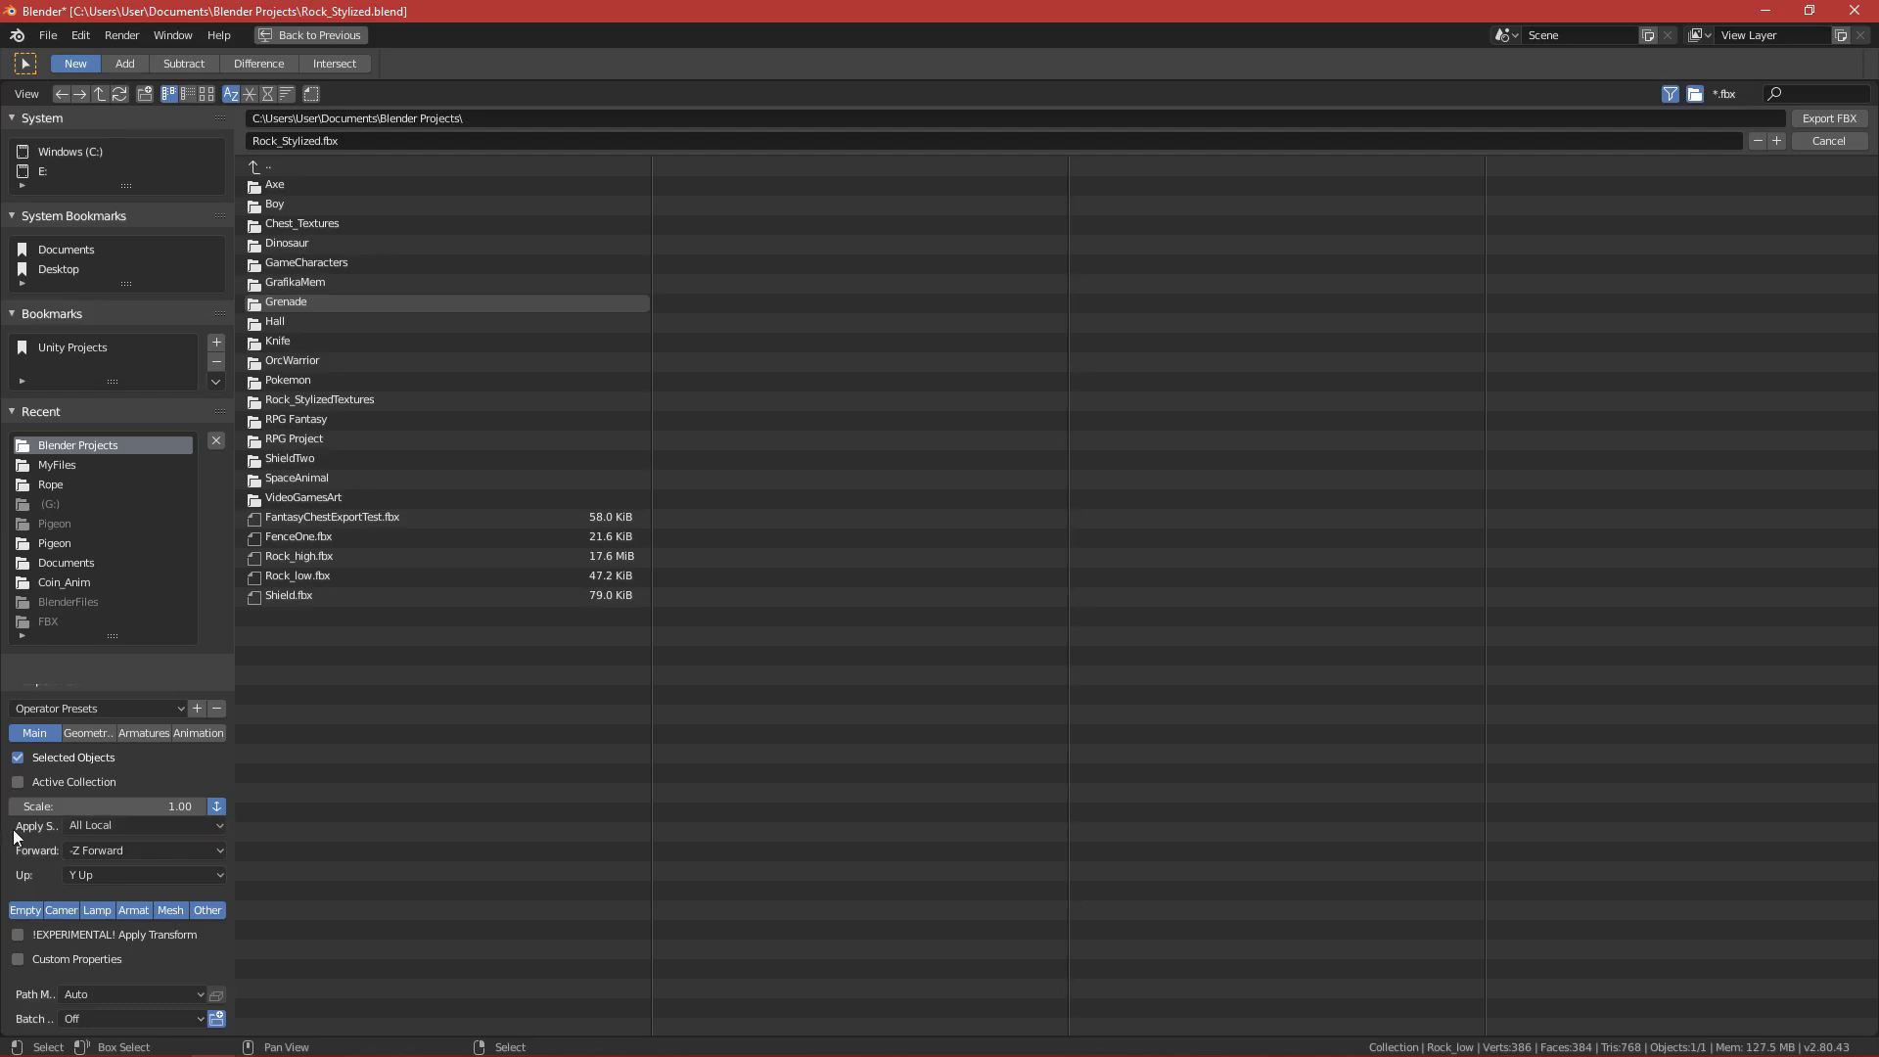
click(84, 827)
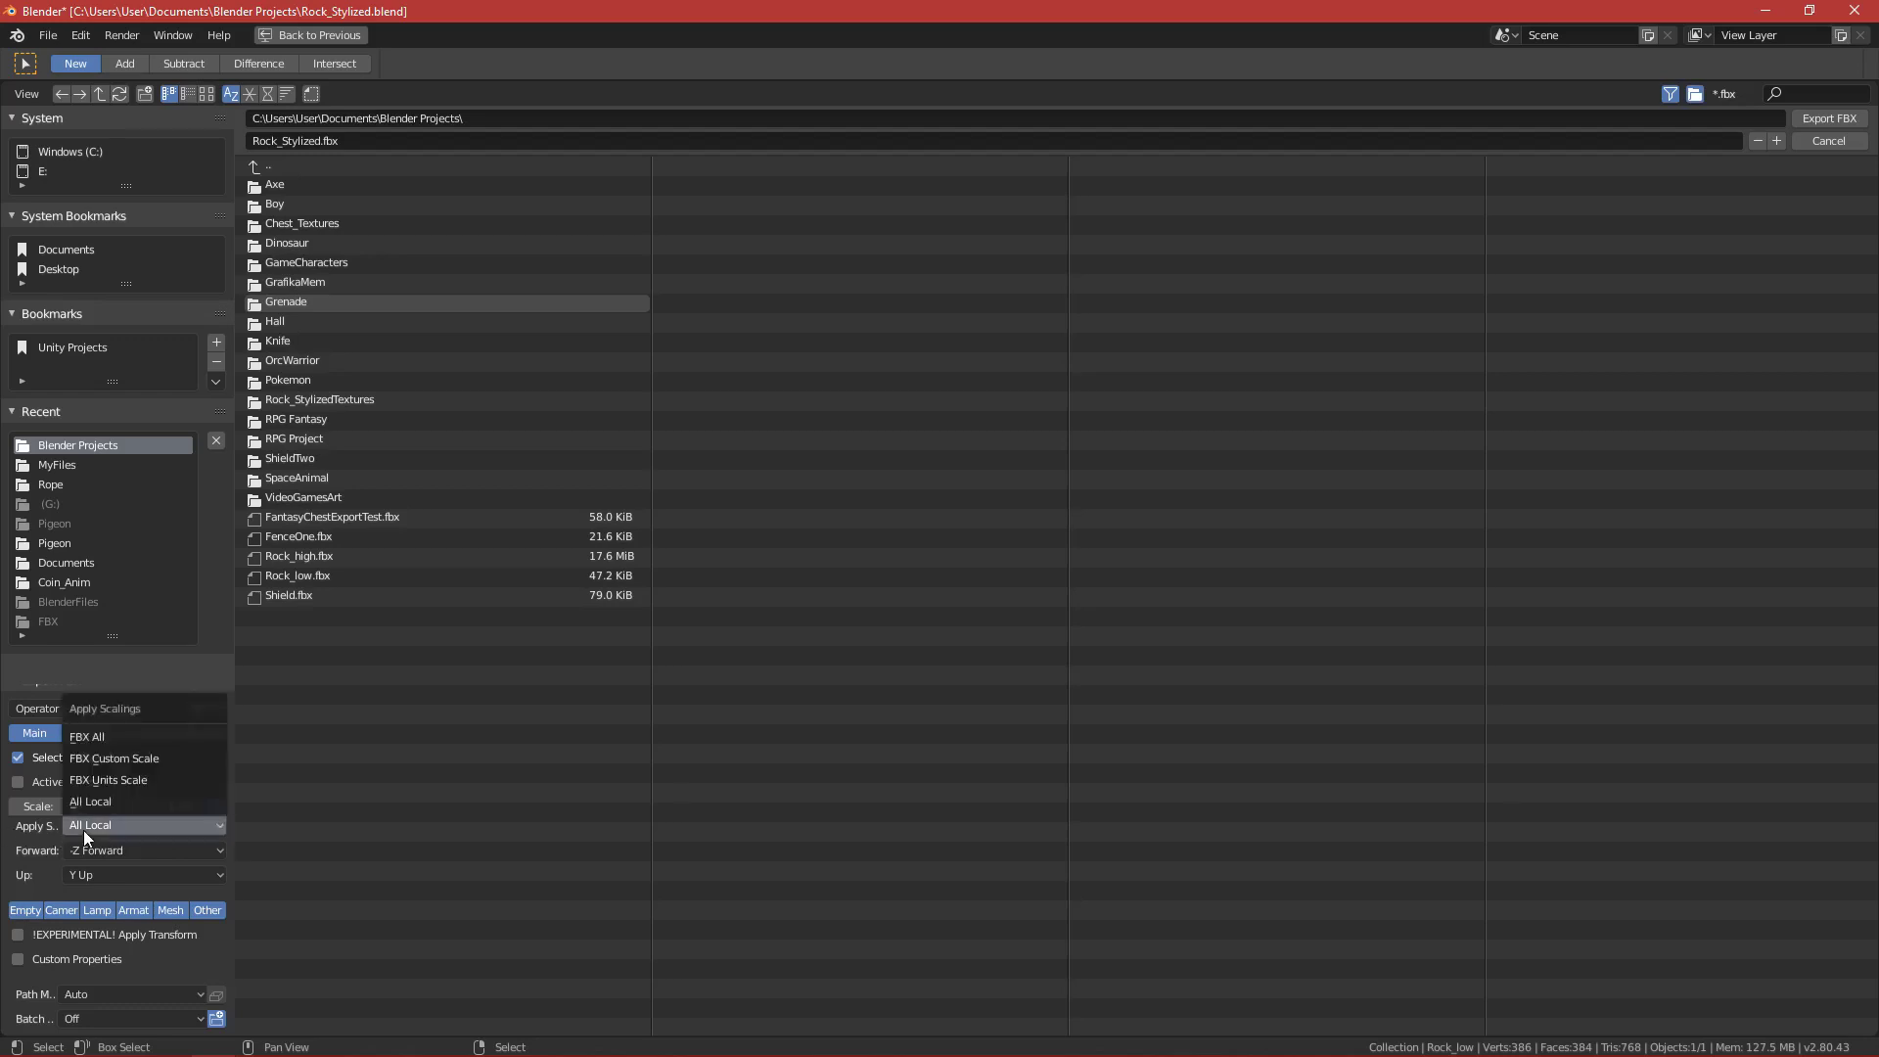
click(100, 737)
click(219, 804)
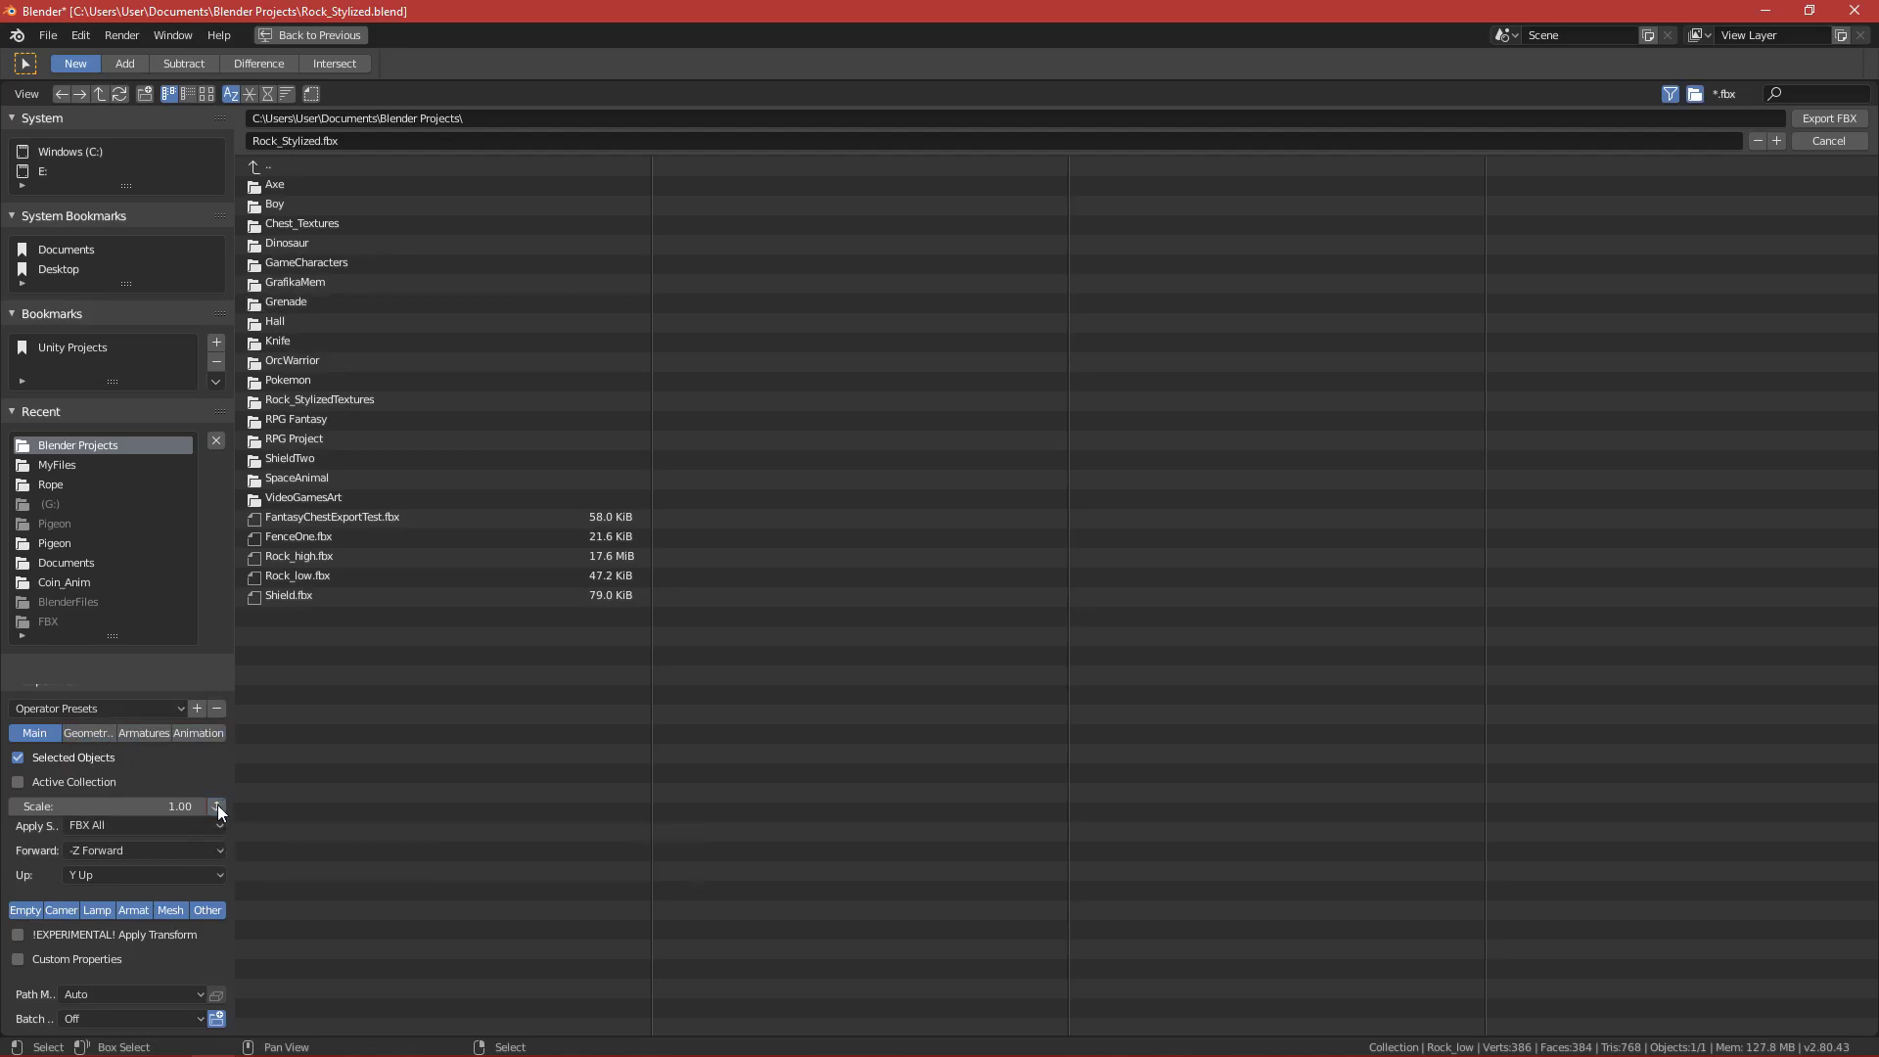
Name the file Rock_Stylized_low.fbx and export it to the Blender Projects folder.
click(320, 138)
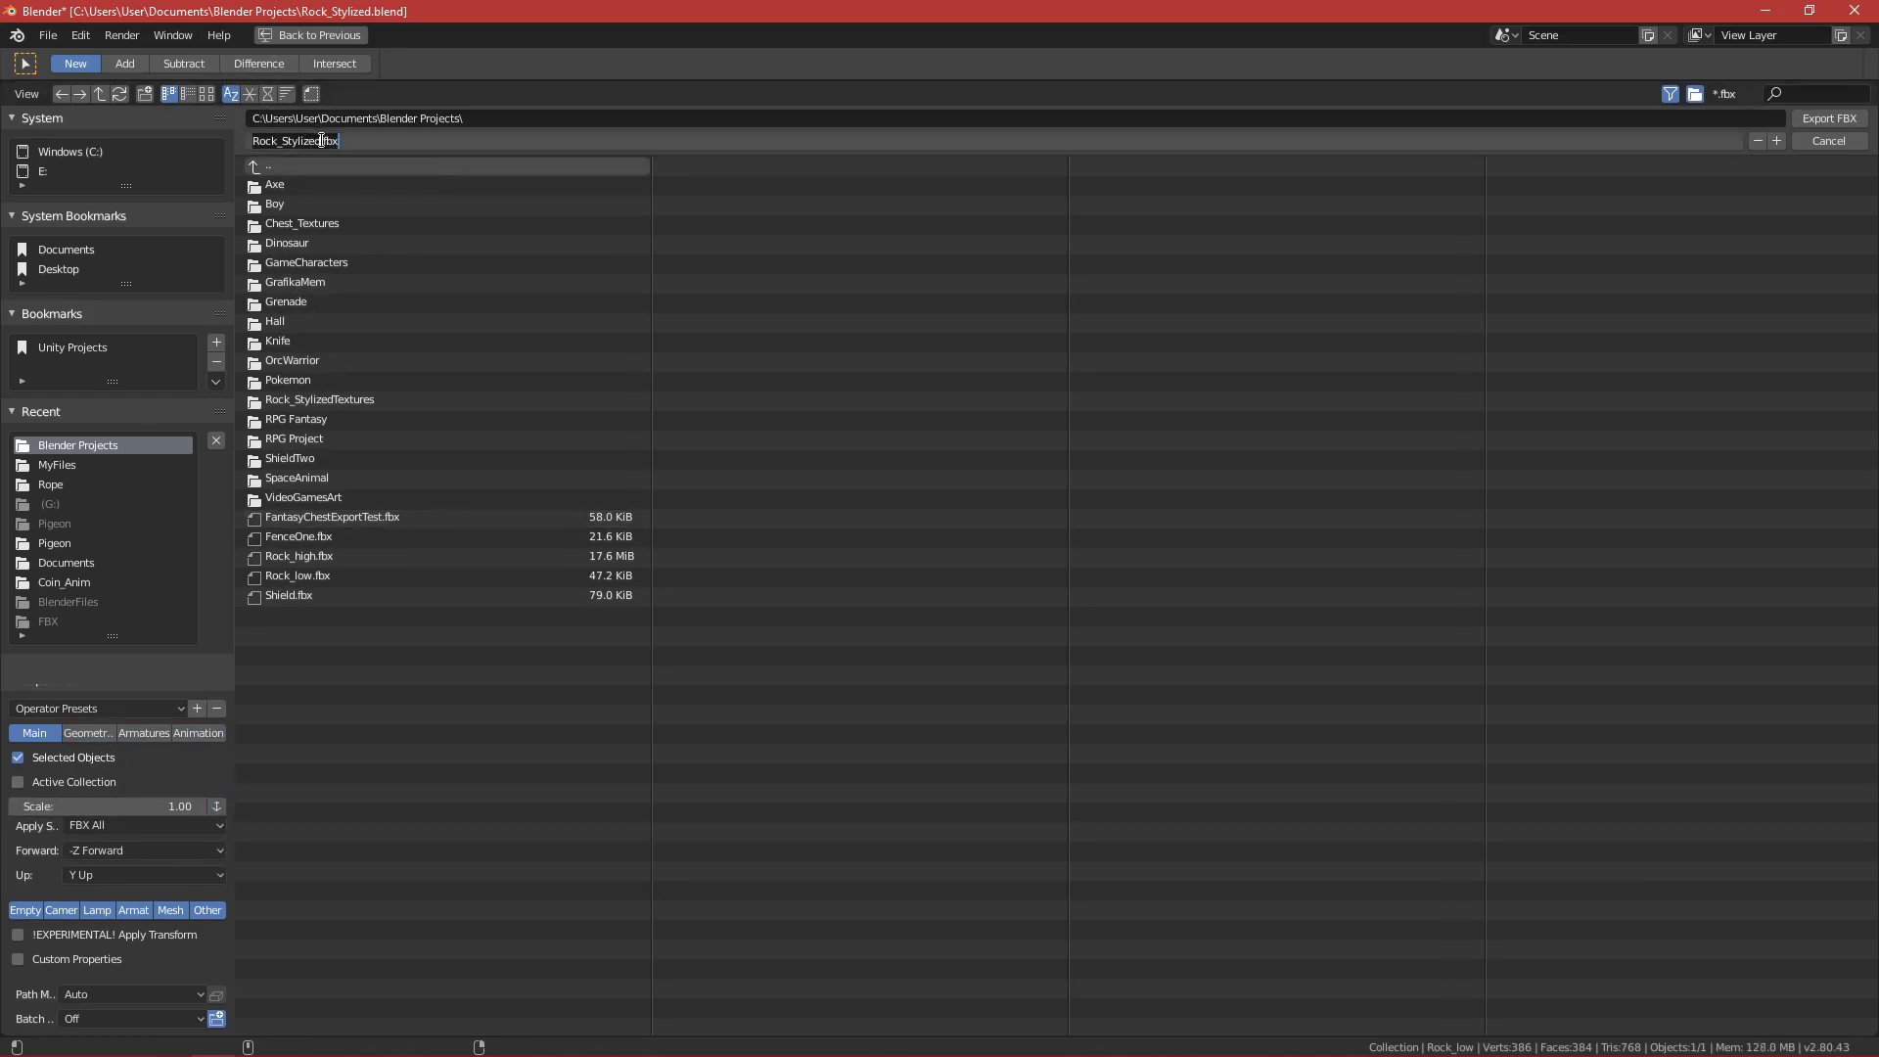
text(_low)
click(1839, 119)
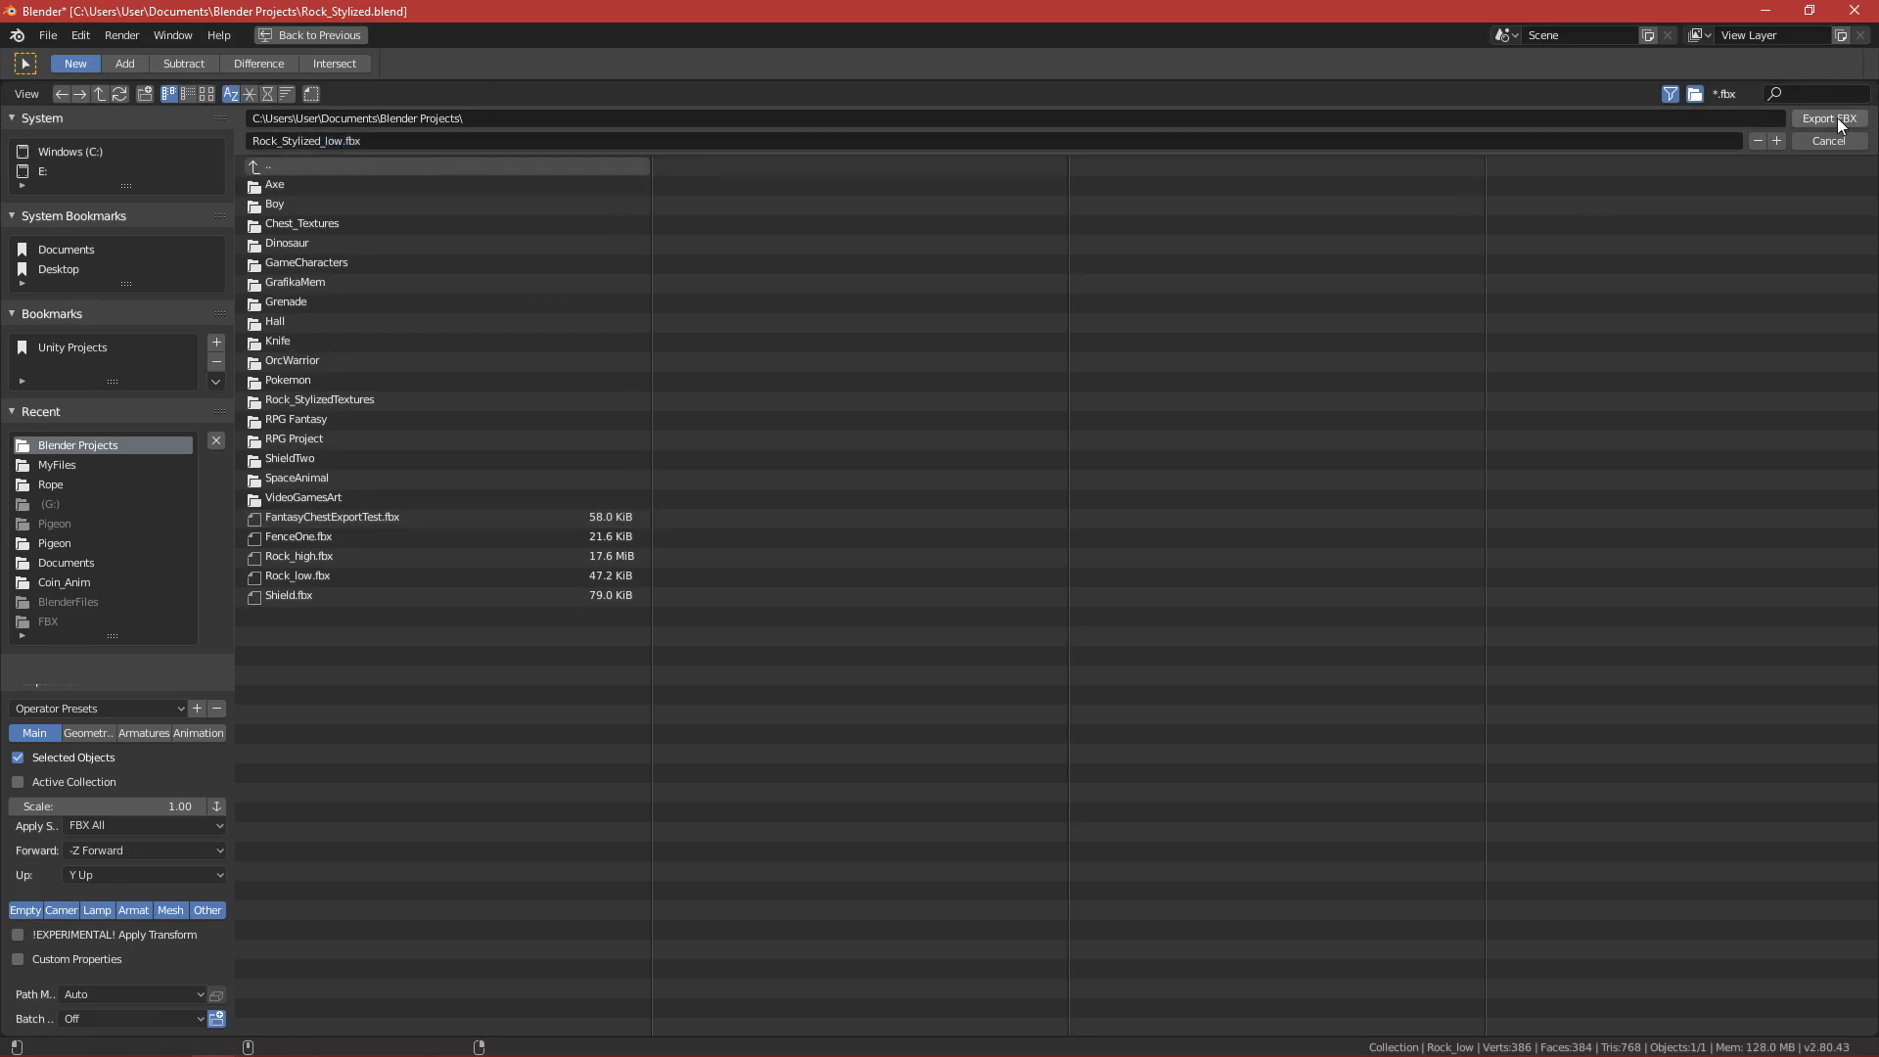
click(1829, 118)
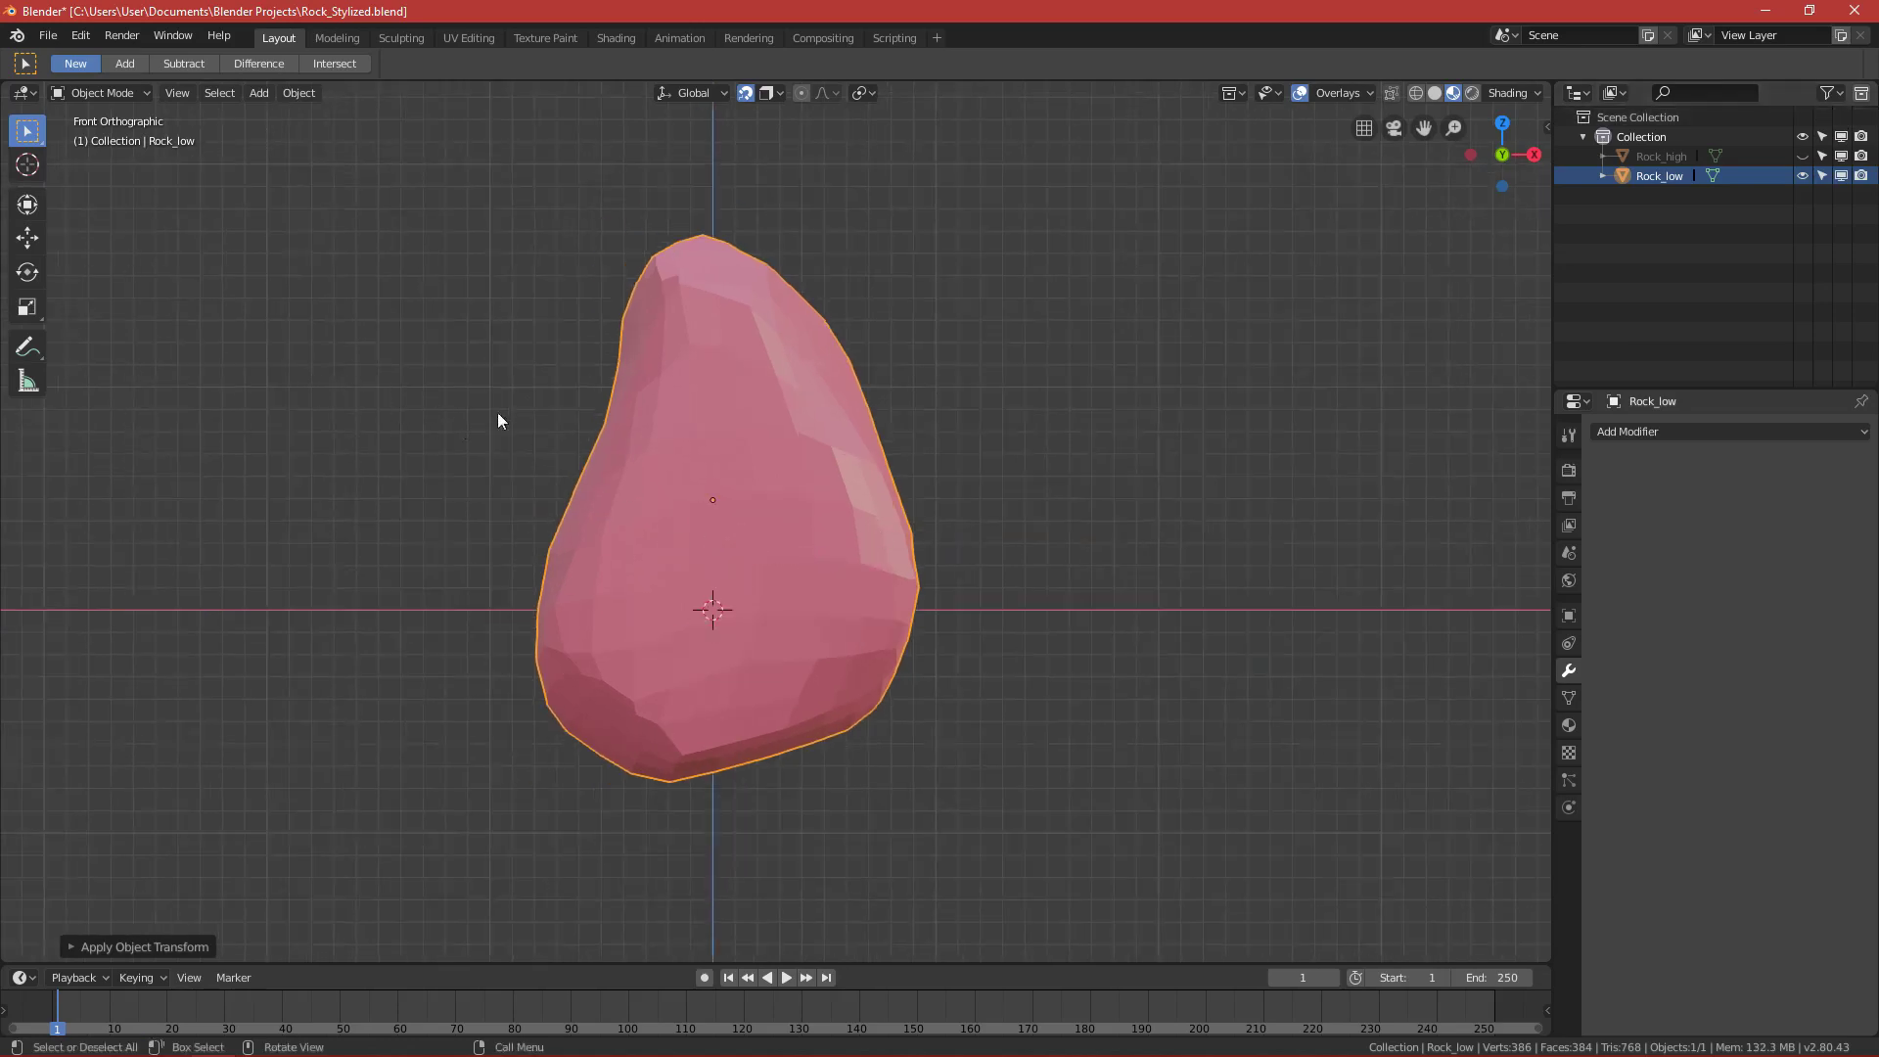
Apply Shade Smooth to the low-poly rock.
middle_drag(701, 452, 613, 432)
key(grave)
click(503, 319)
middle_drag(658, 568, 820, 550)
scroll(793, 515, up, 3)
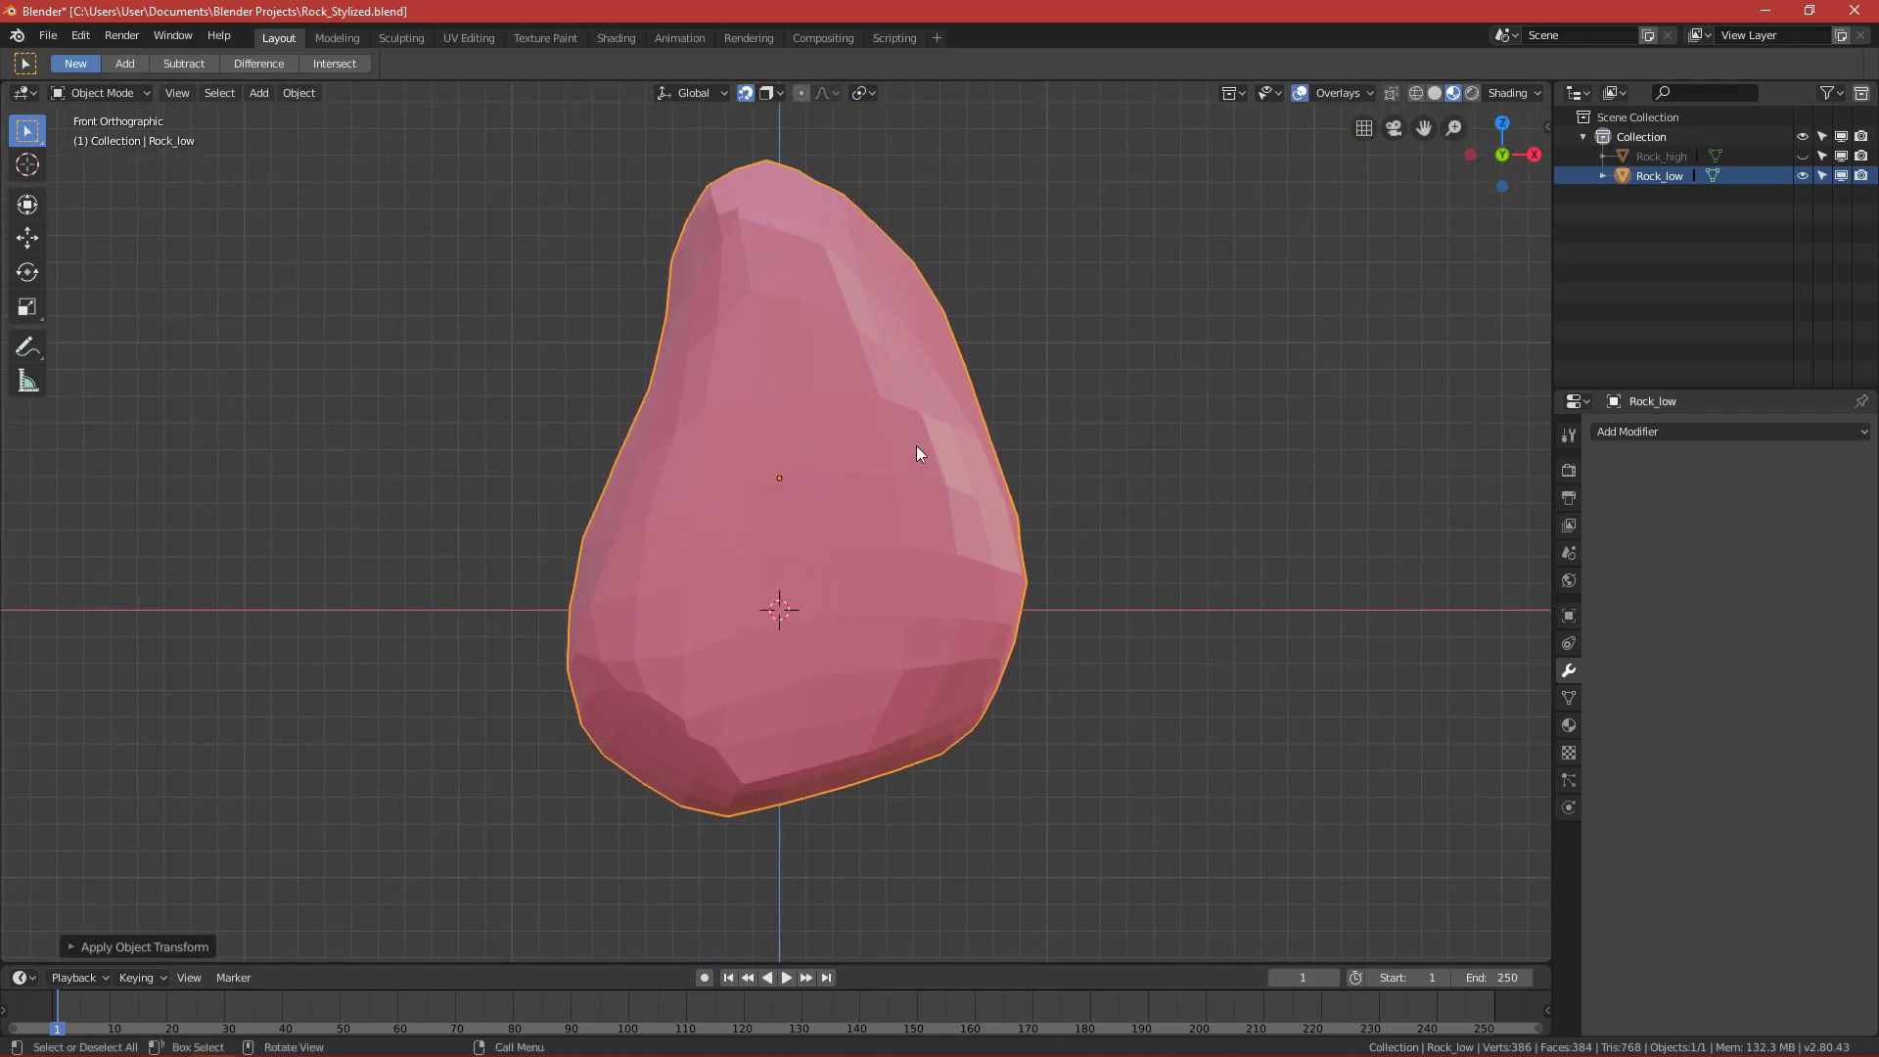
middle_drag(908, 494, 828, 496)
key(w)
right_click(627, 459)
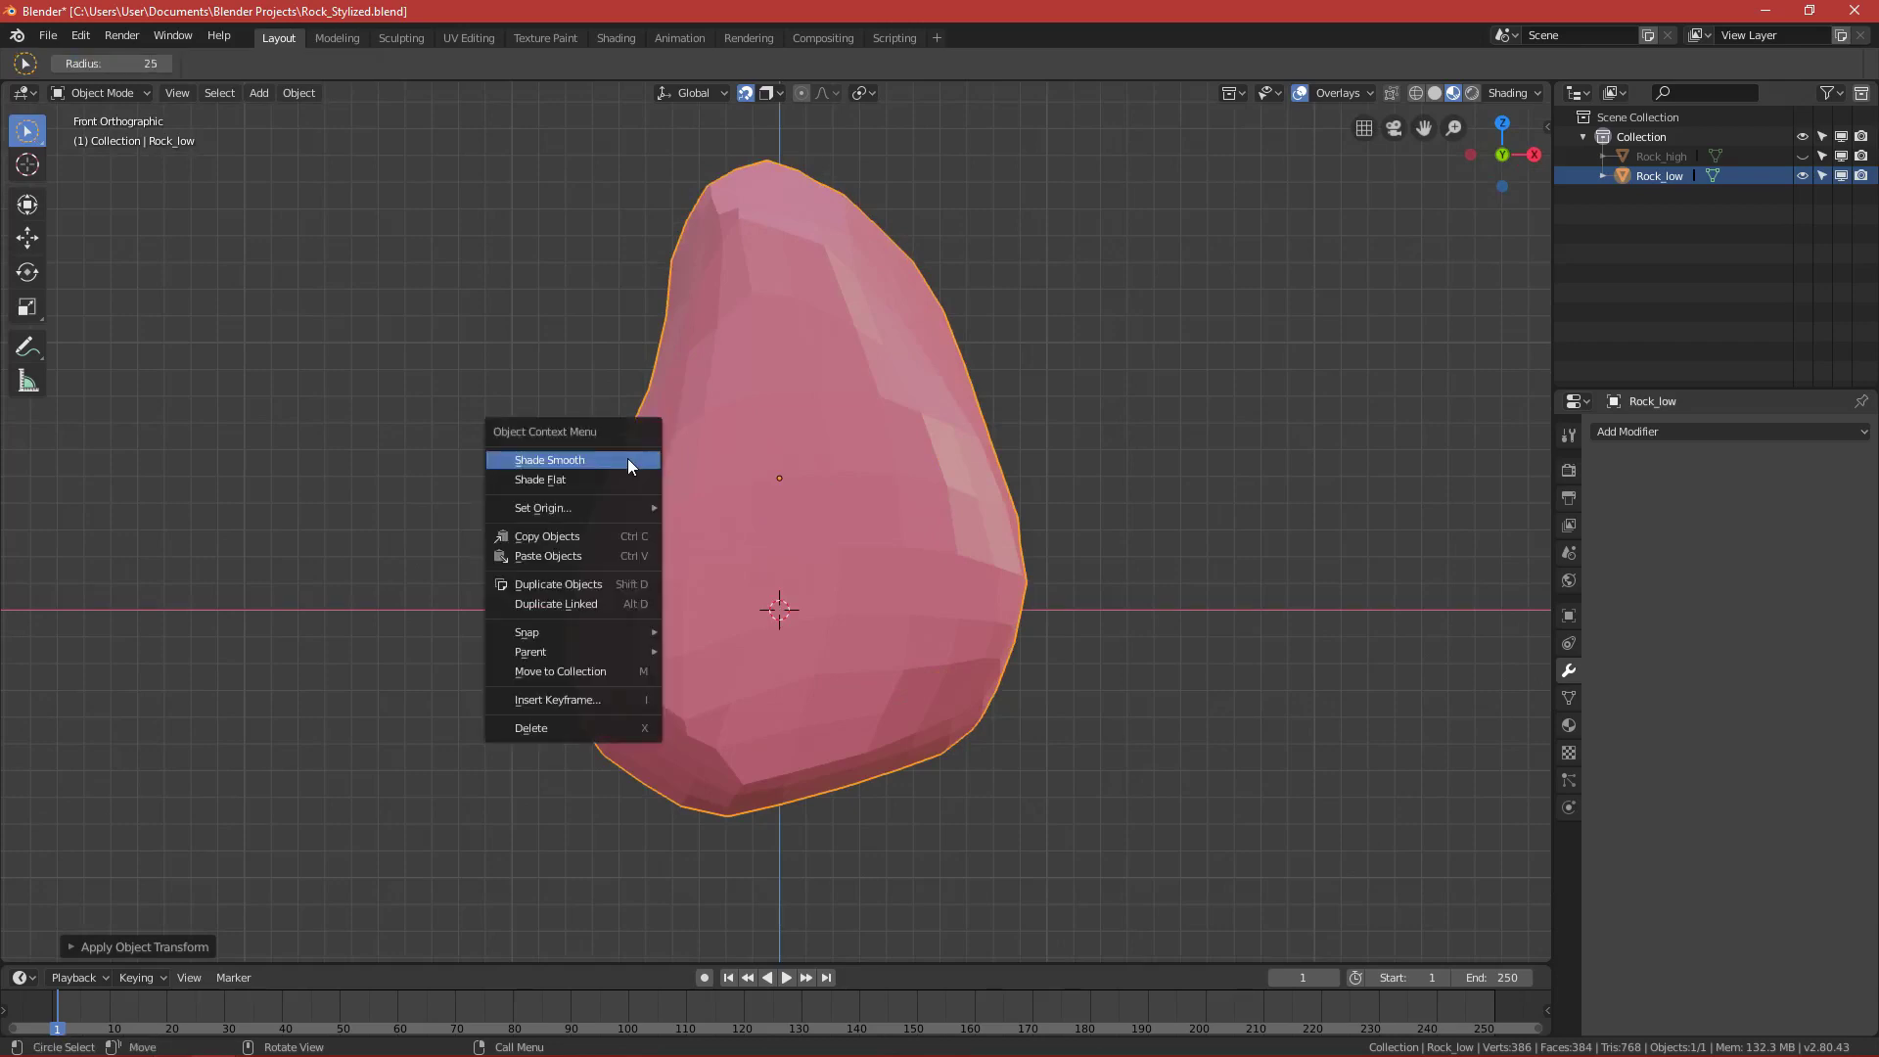
right_click(760, 450)
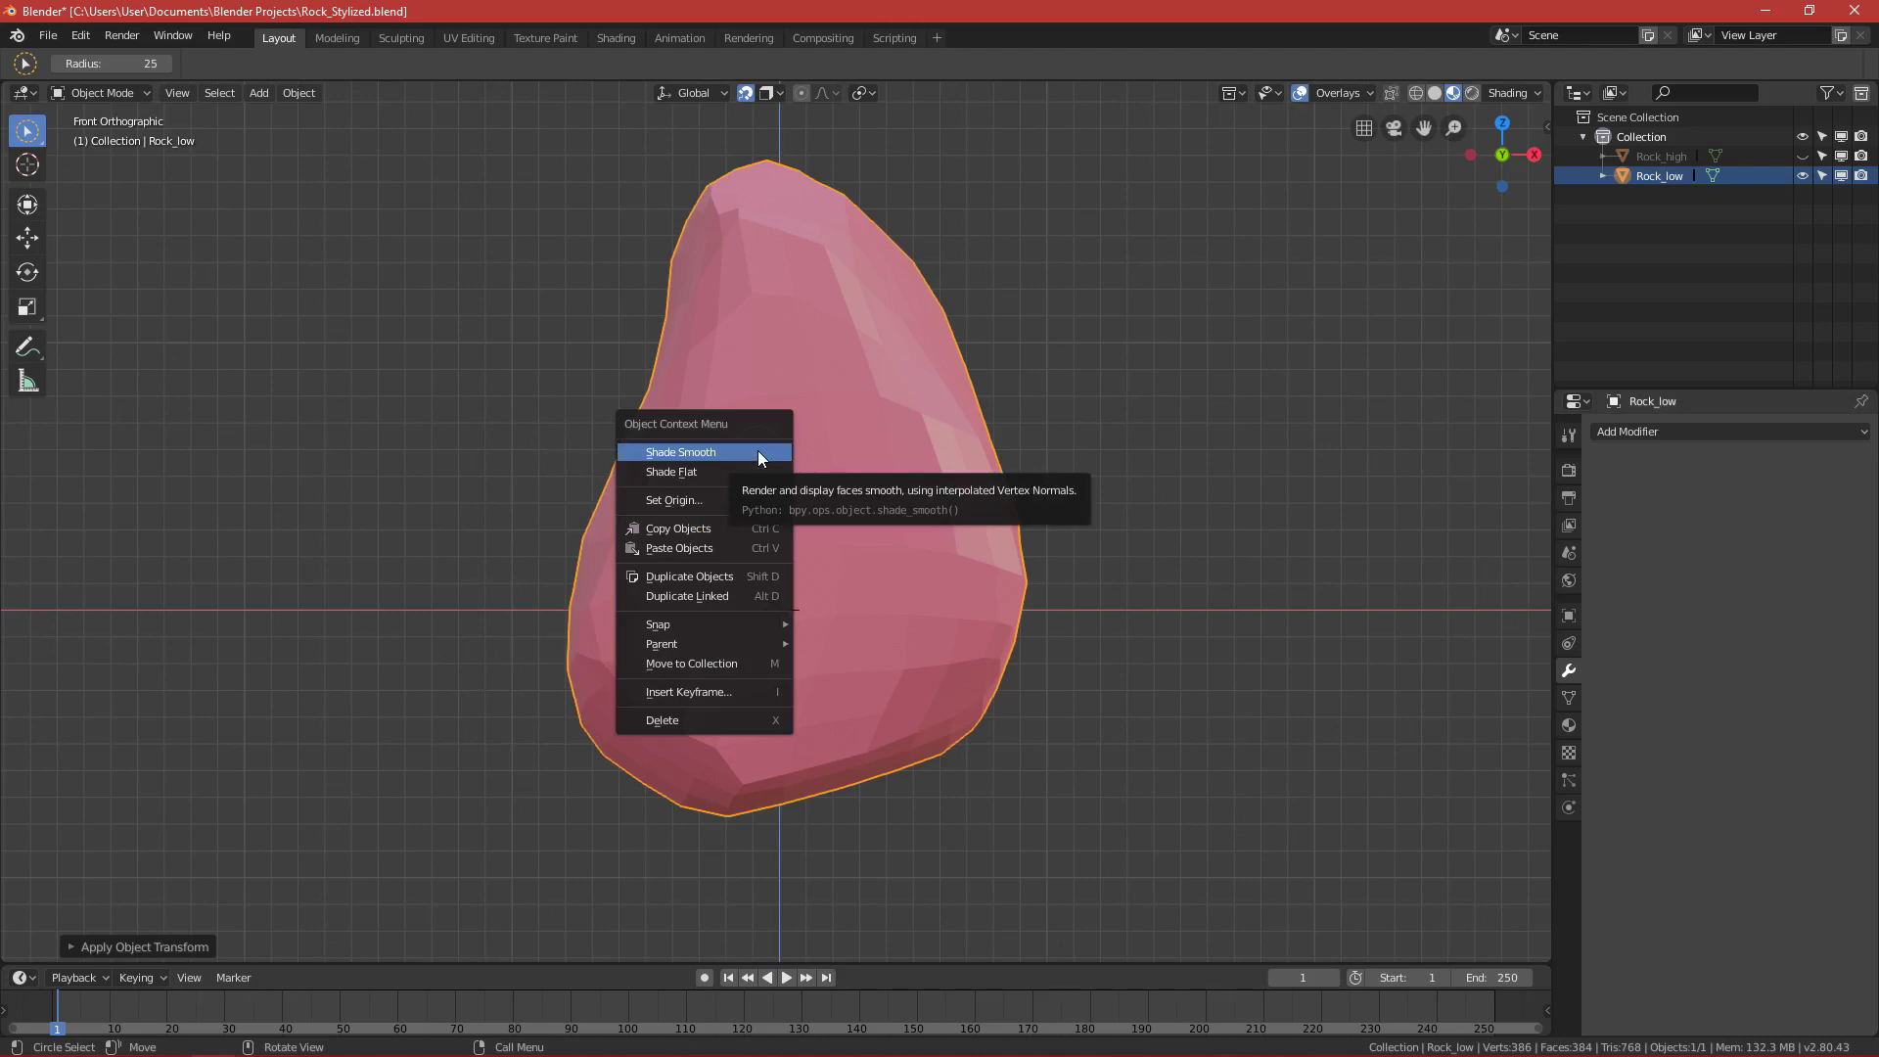
click(757, 451)
Export the smooth-shaded low-poly rock as FBX again, overwriting Rock_Stylized_low.fbx.
middle_drag(760, 450, 826, 537)
key(KP_1)
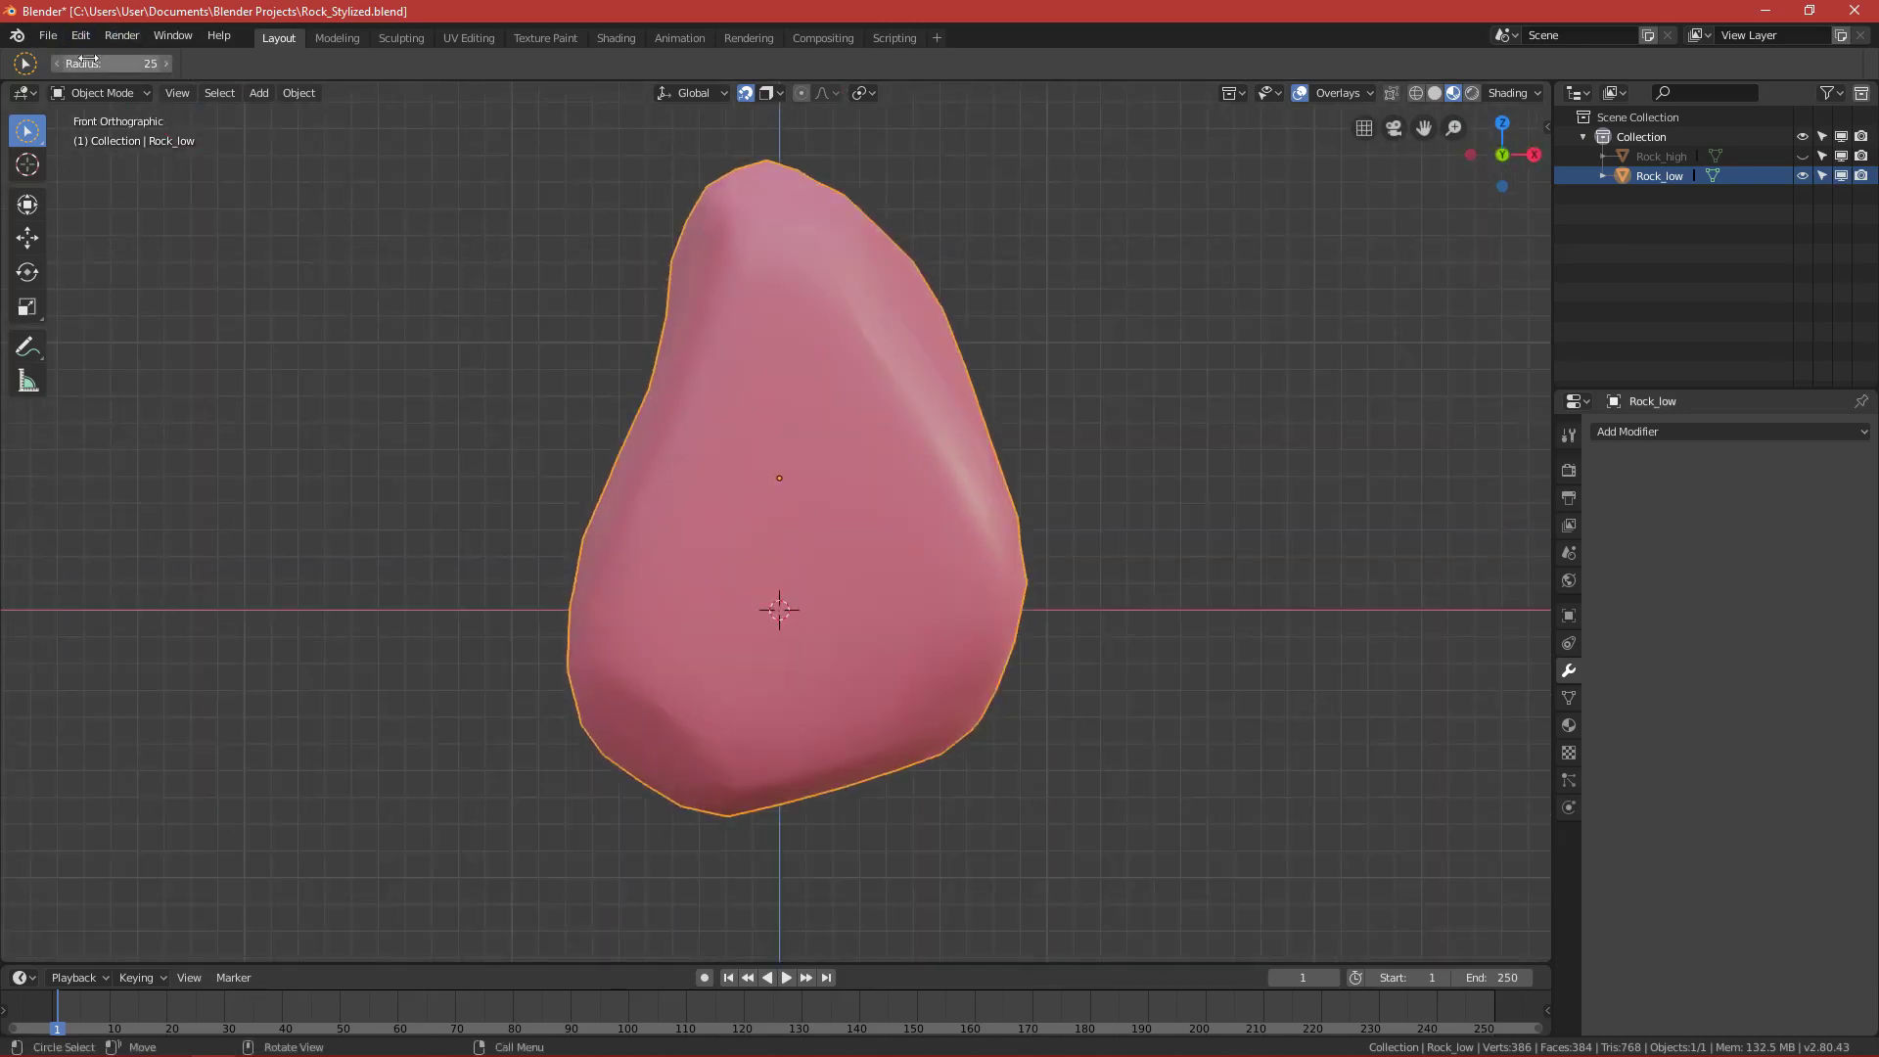
click(47, 35)
mouse_move(166, 412)
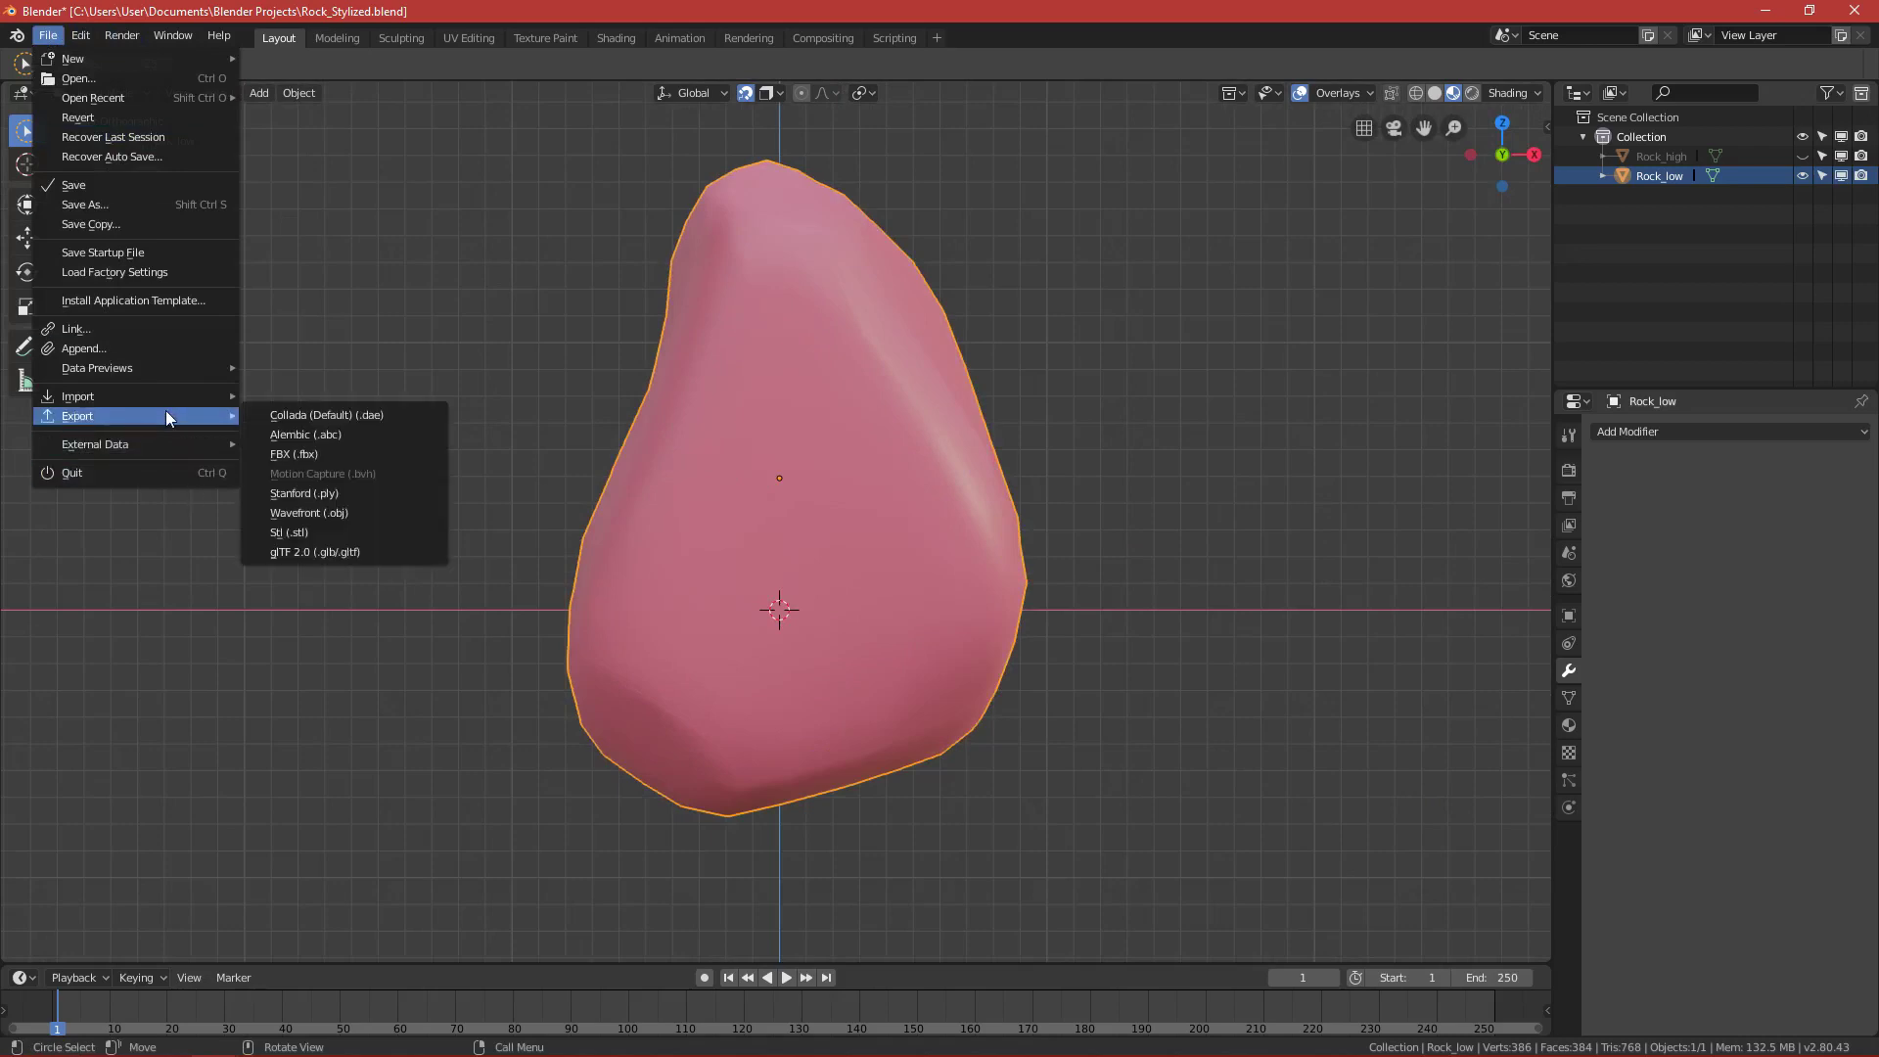
click(370, 455)
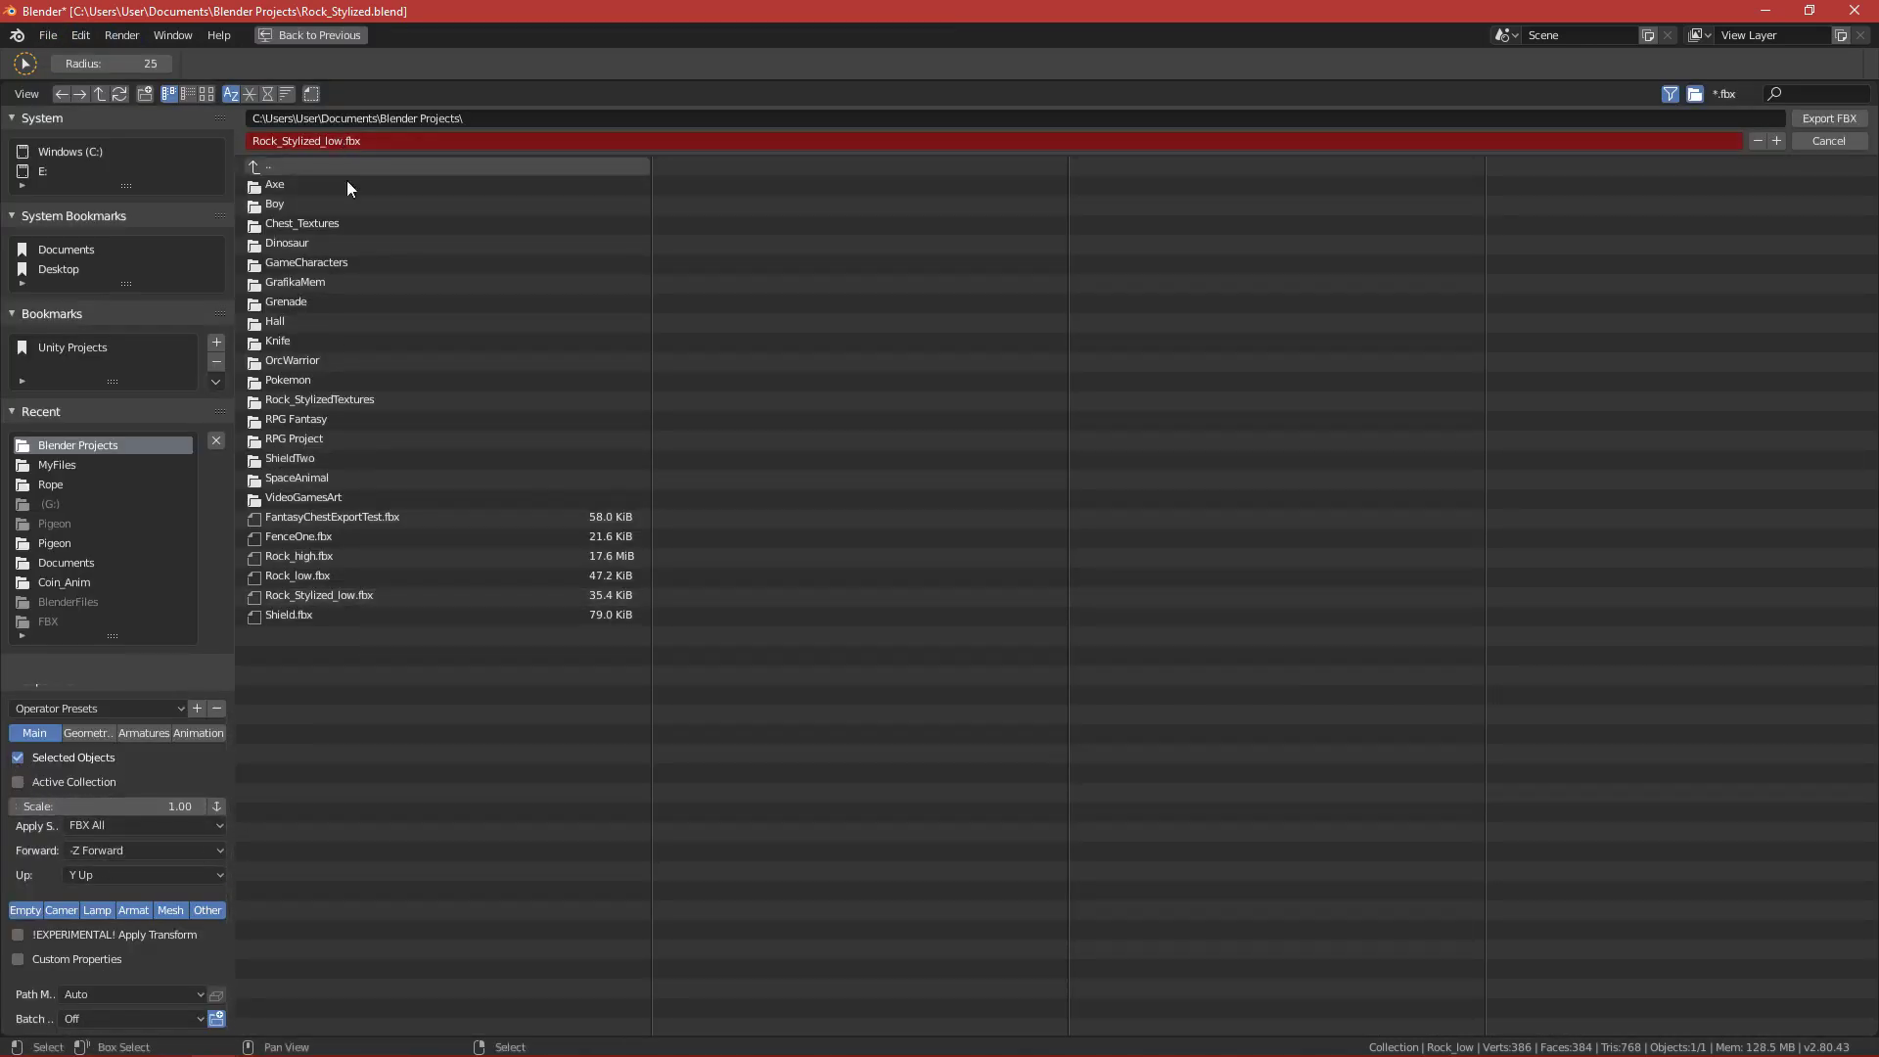
click(1808, 116)
Leave circle selection, hide Rock_low, and make Rock_high visible.
key(KP_1)
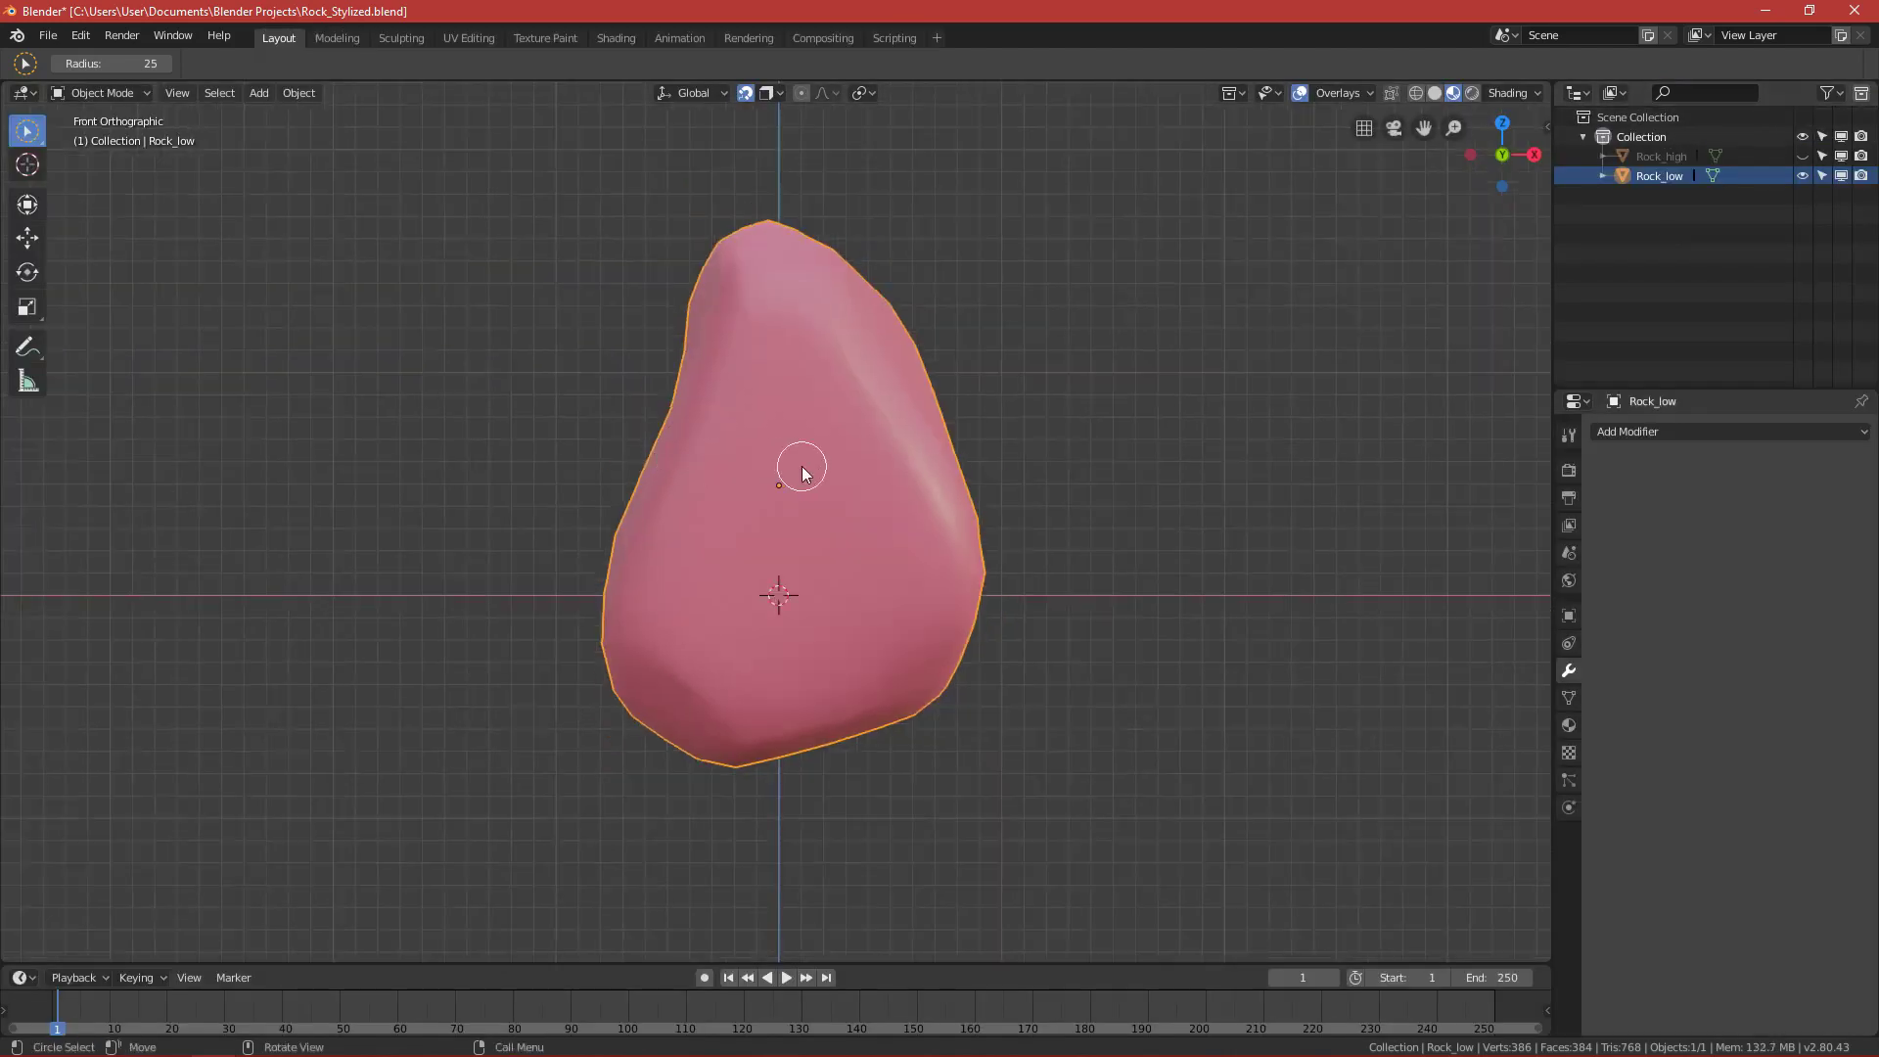
key(Escape)
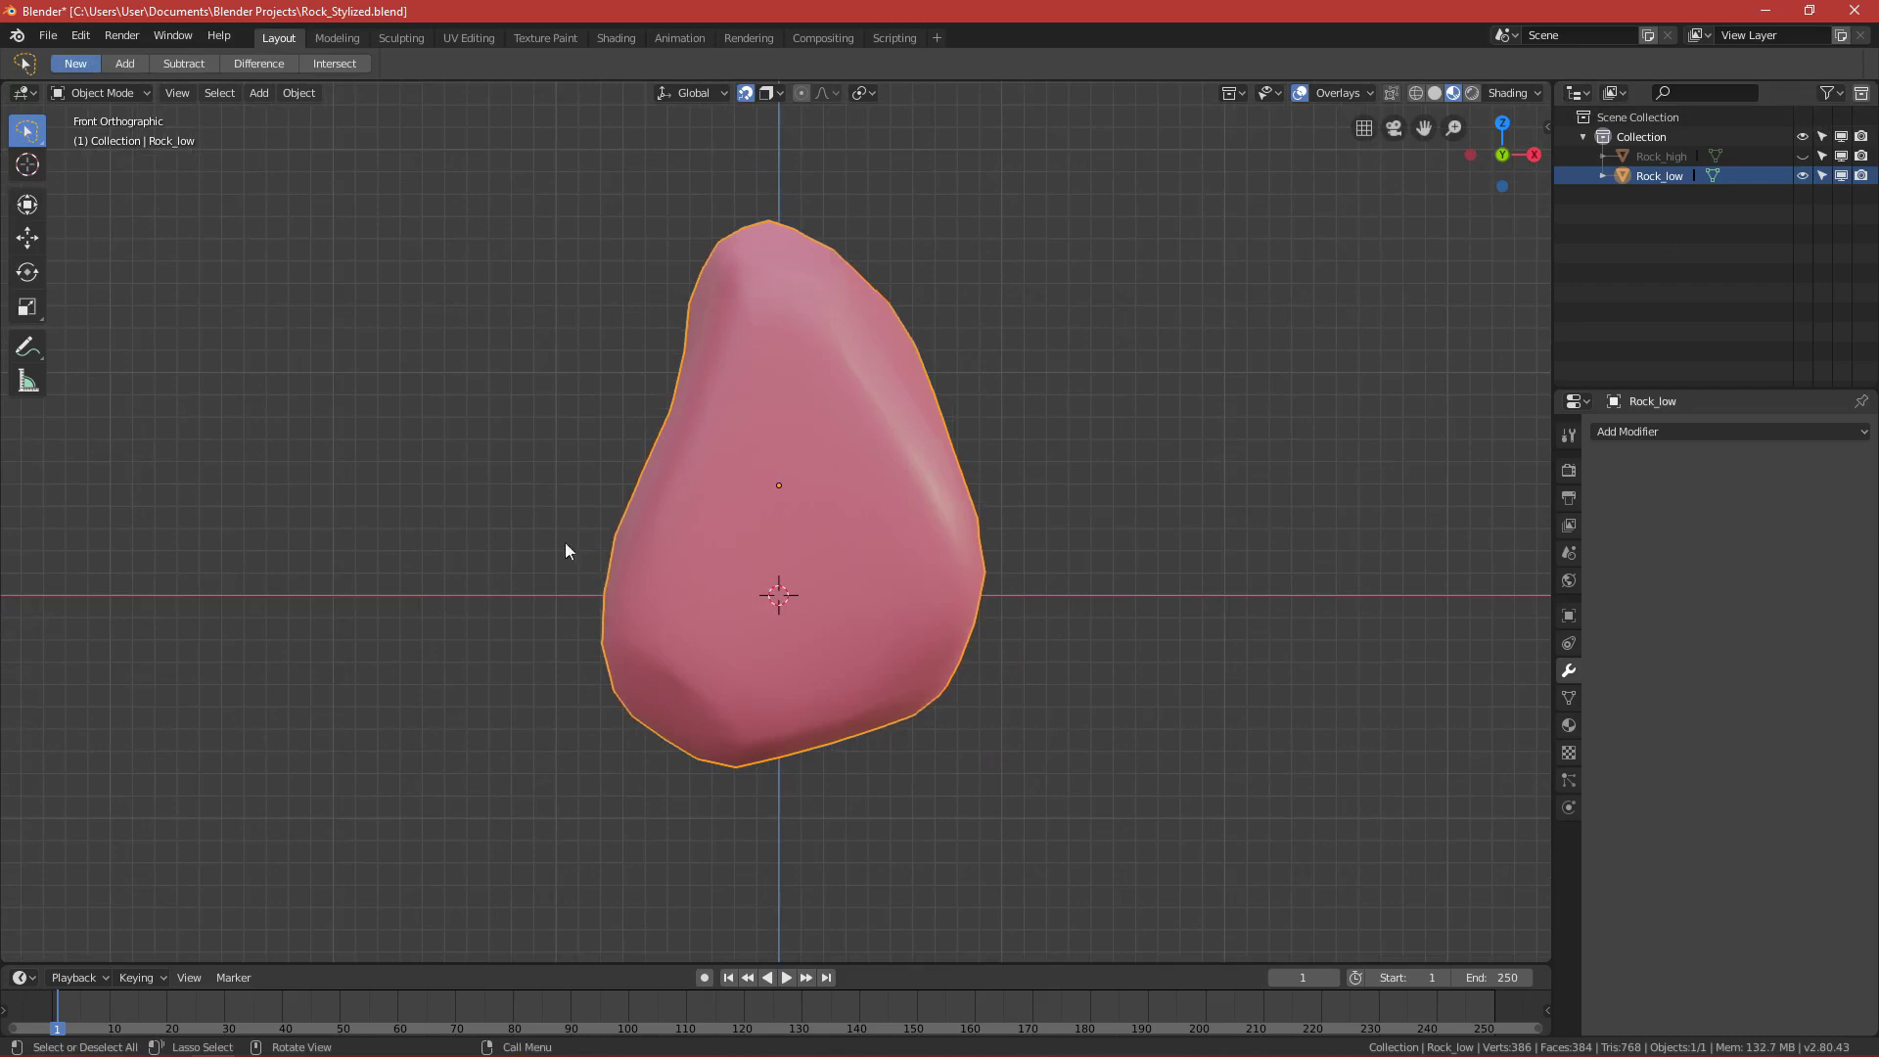
click(1800, 175)
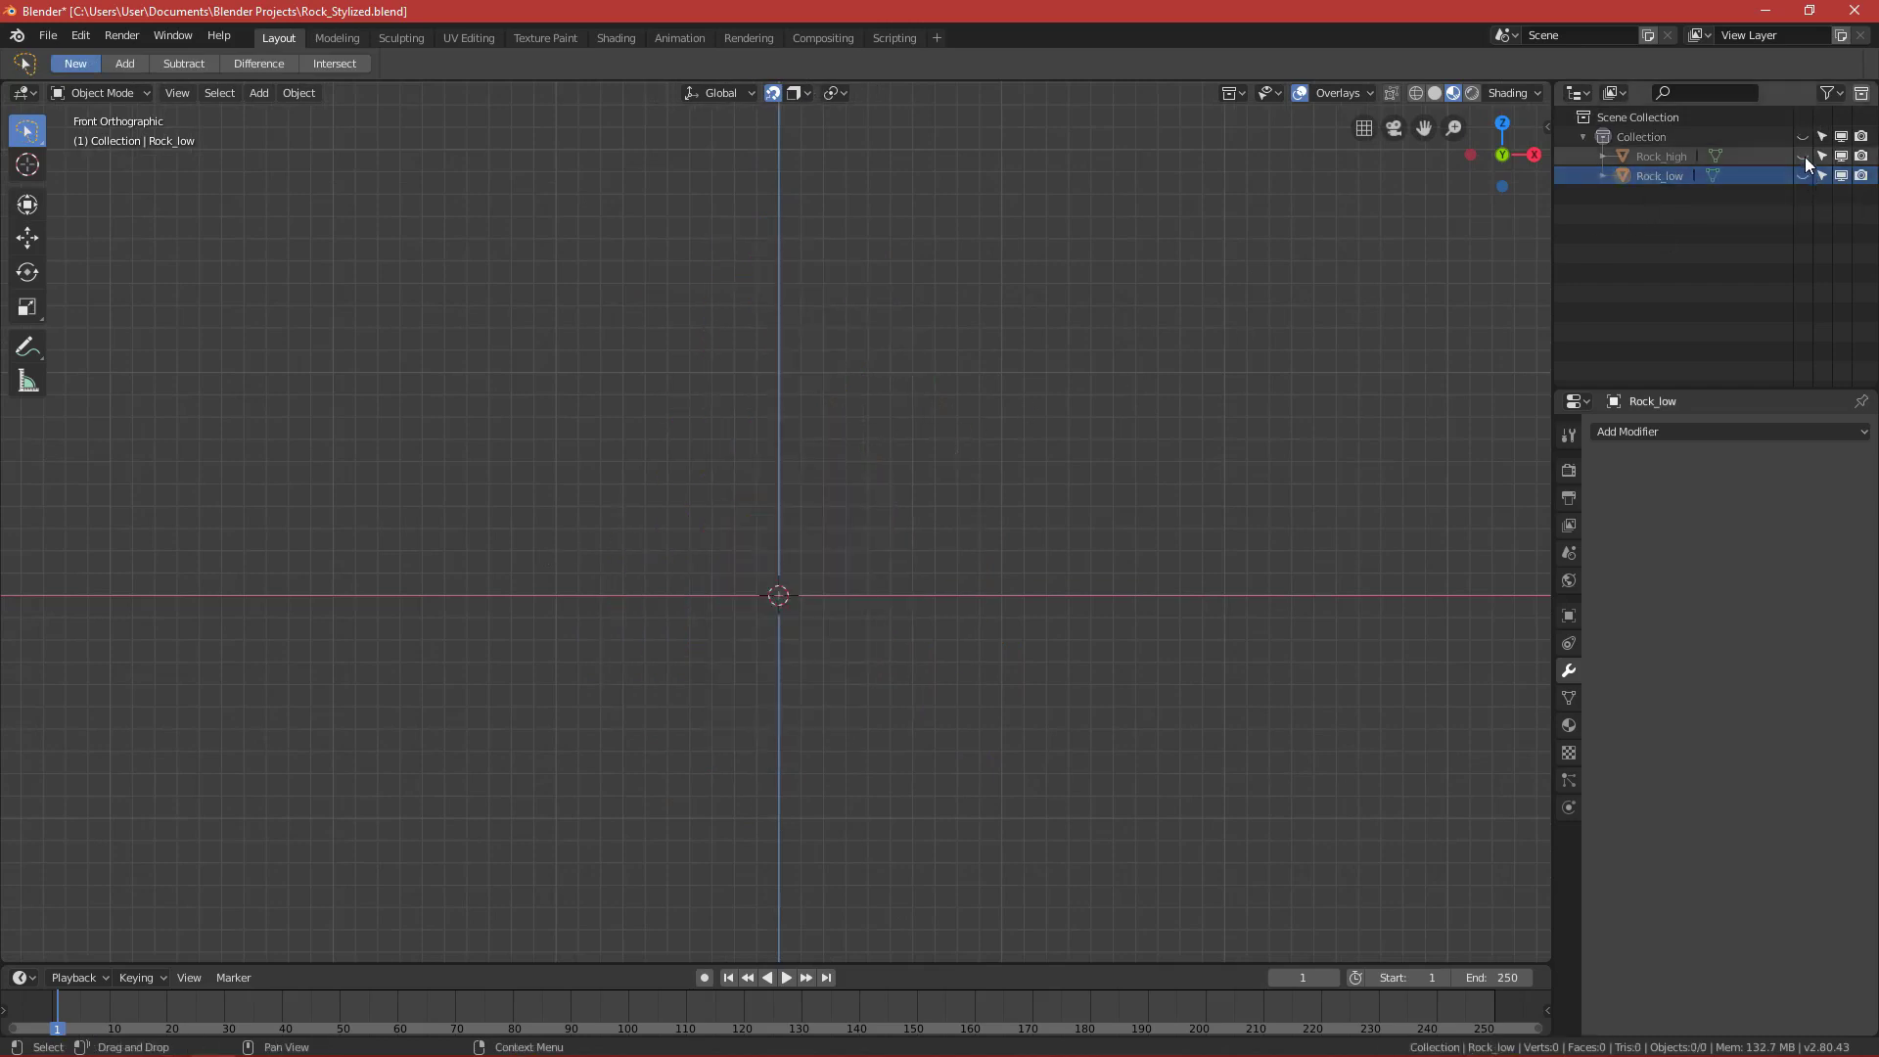
click(1801, 156)
Inspect the high-poly rock from several angles and switch the viewport to solid shading.
middle_drag(892, 542, 623, 484)
scroll(878, 569, up, 3)
scroll(865, 468, down, 2)
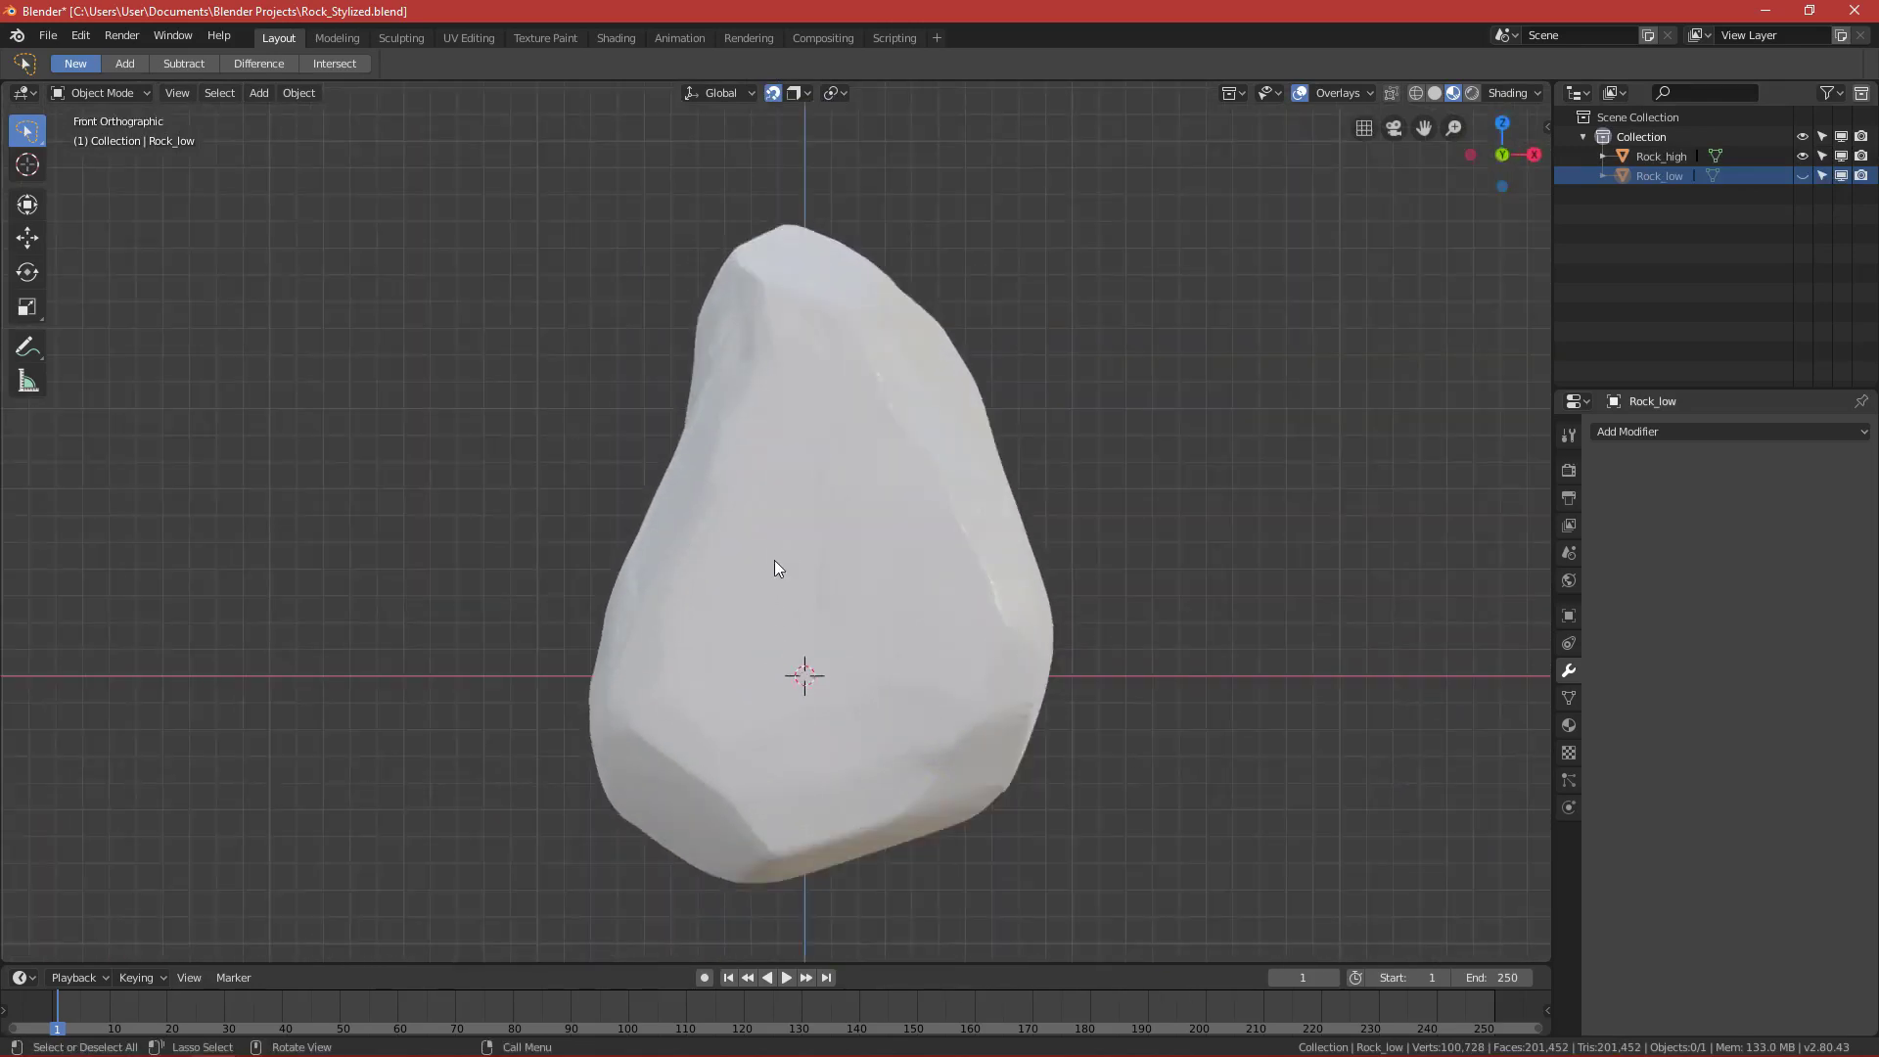
mouse_move(519, 401)
middle_down()
mouse_move(903, 566)
mouse_move(793, 583)
mouse_move(872, 578)
mouse_move(855, 519)
mouse_move(885, 541)
middle_up()
key(z)
click(1014, 563)
scroll(885, 539, up, 3)
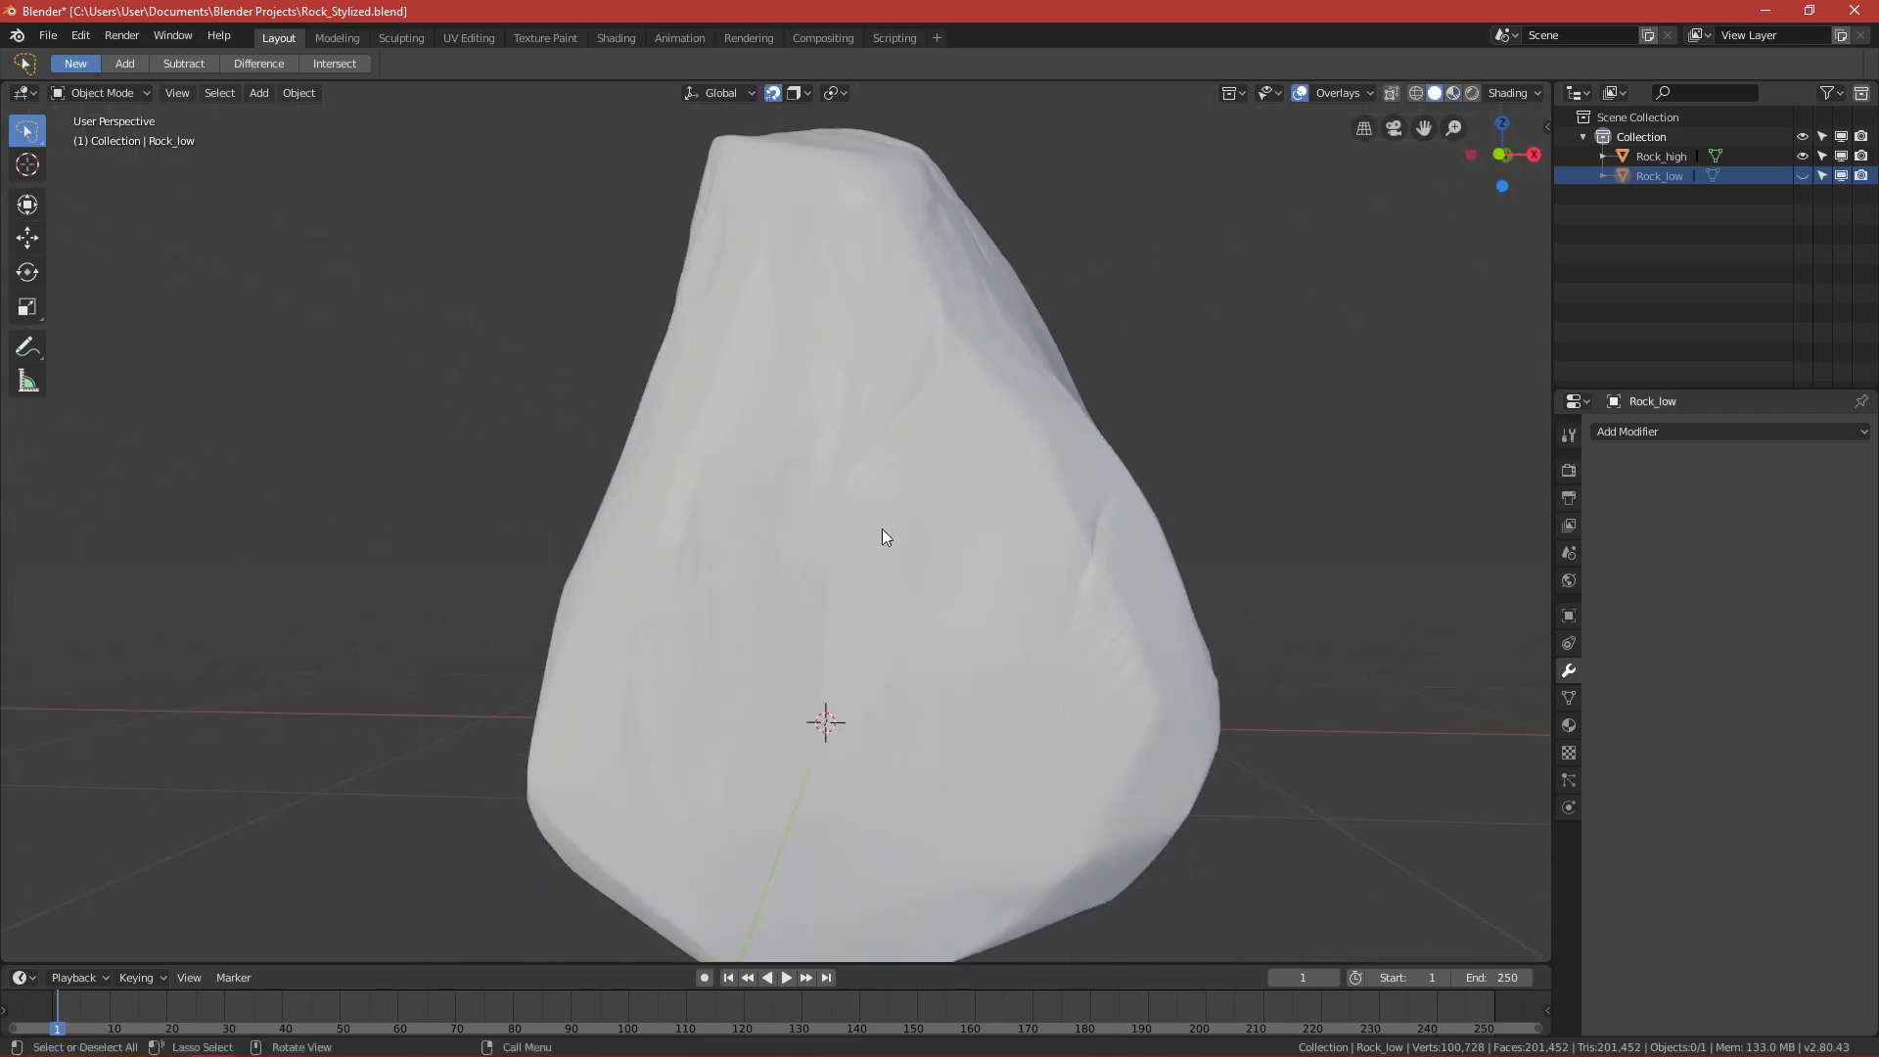
Select the high-poly rock and apply Shade Smooth to it.
click(878, 438)
middle_drag(895, 450, 920, 501)
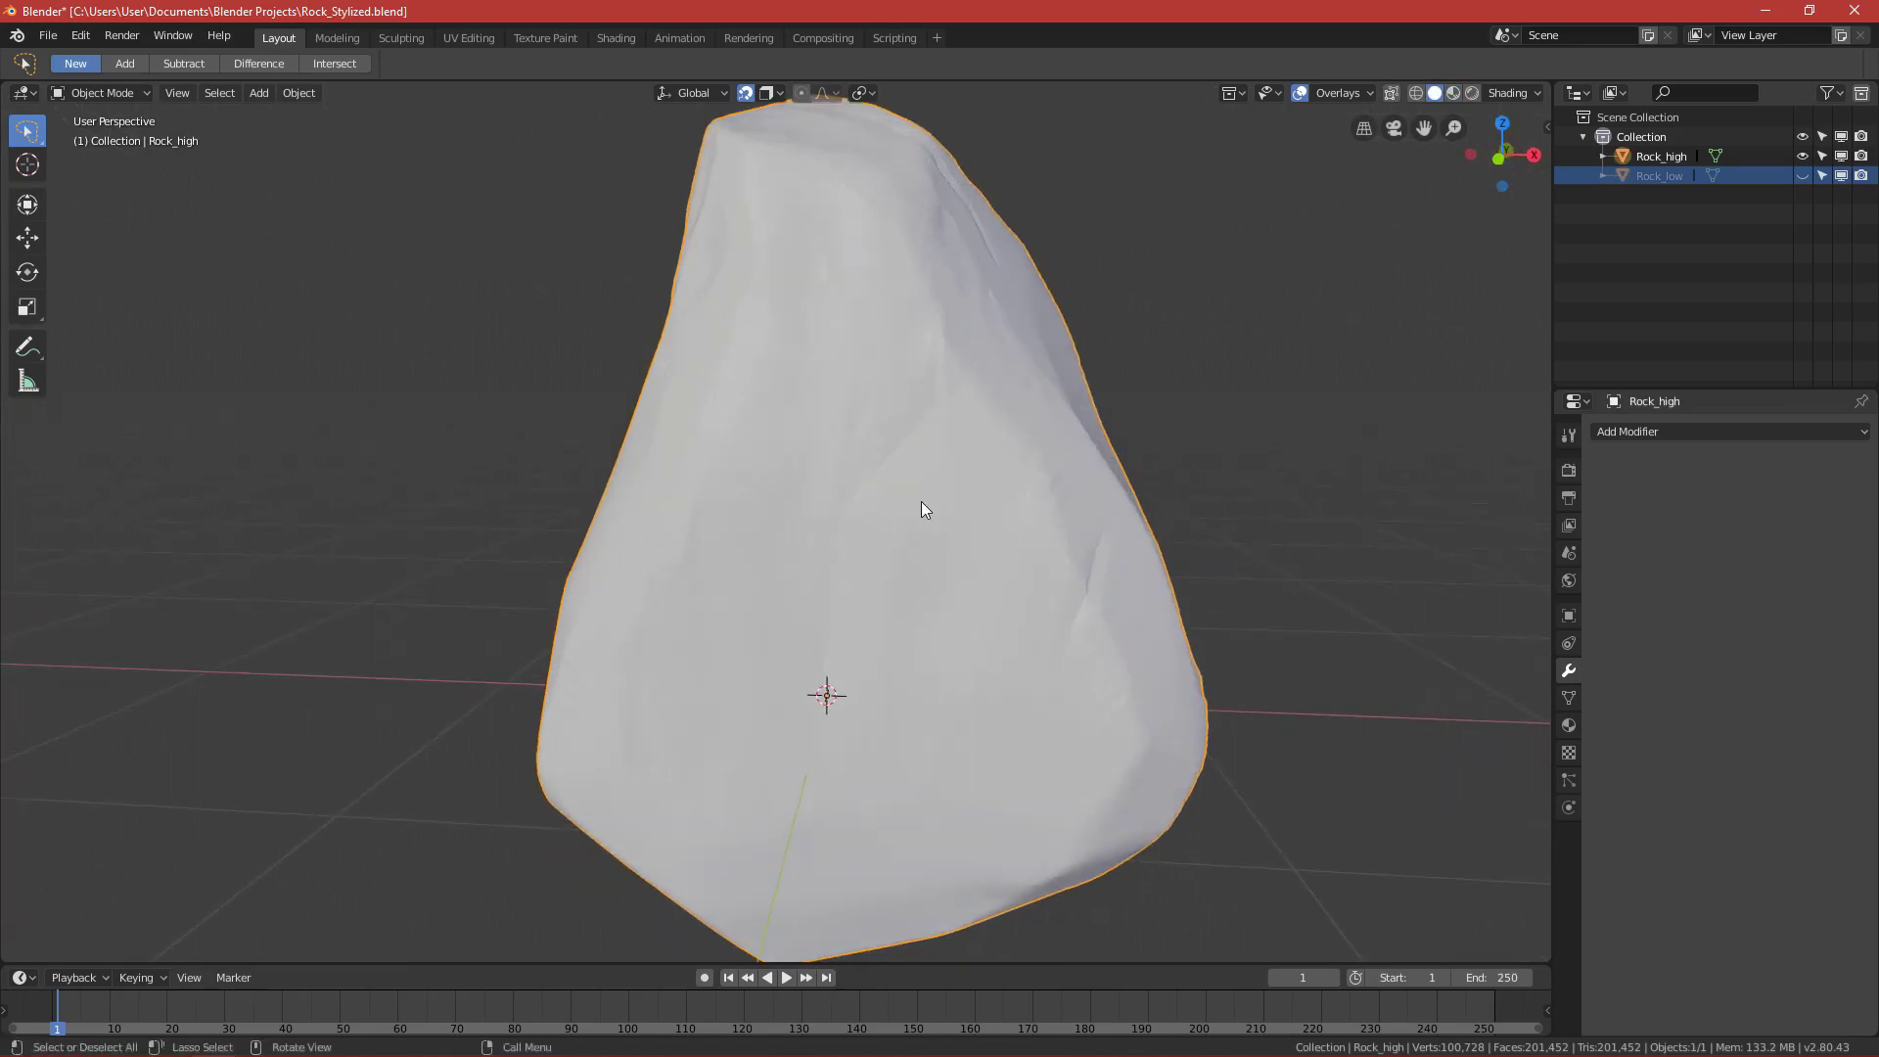
right_click(920, 501)
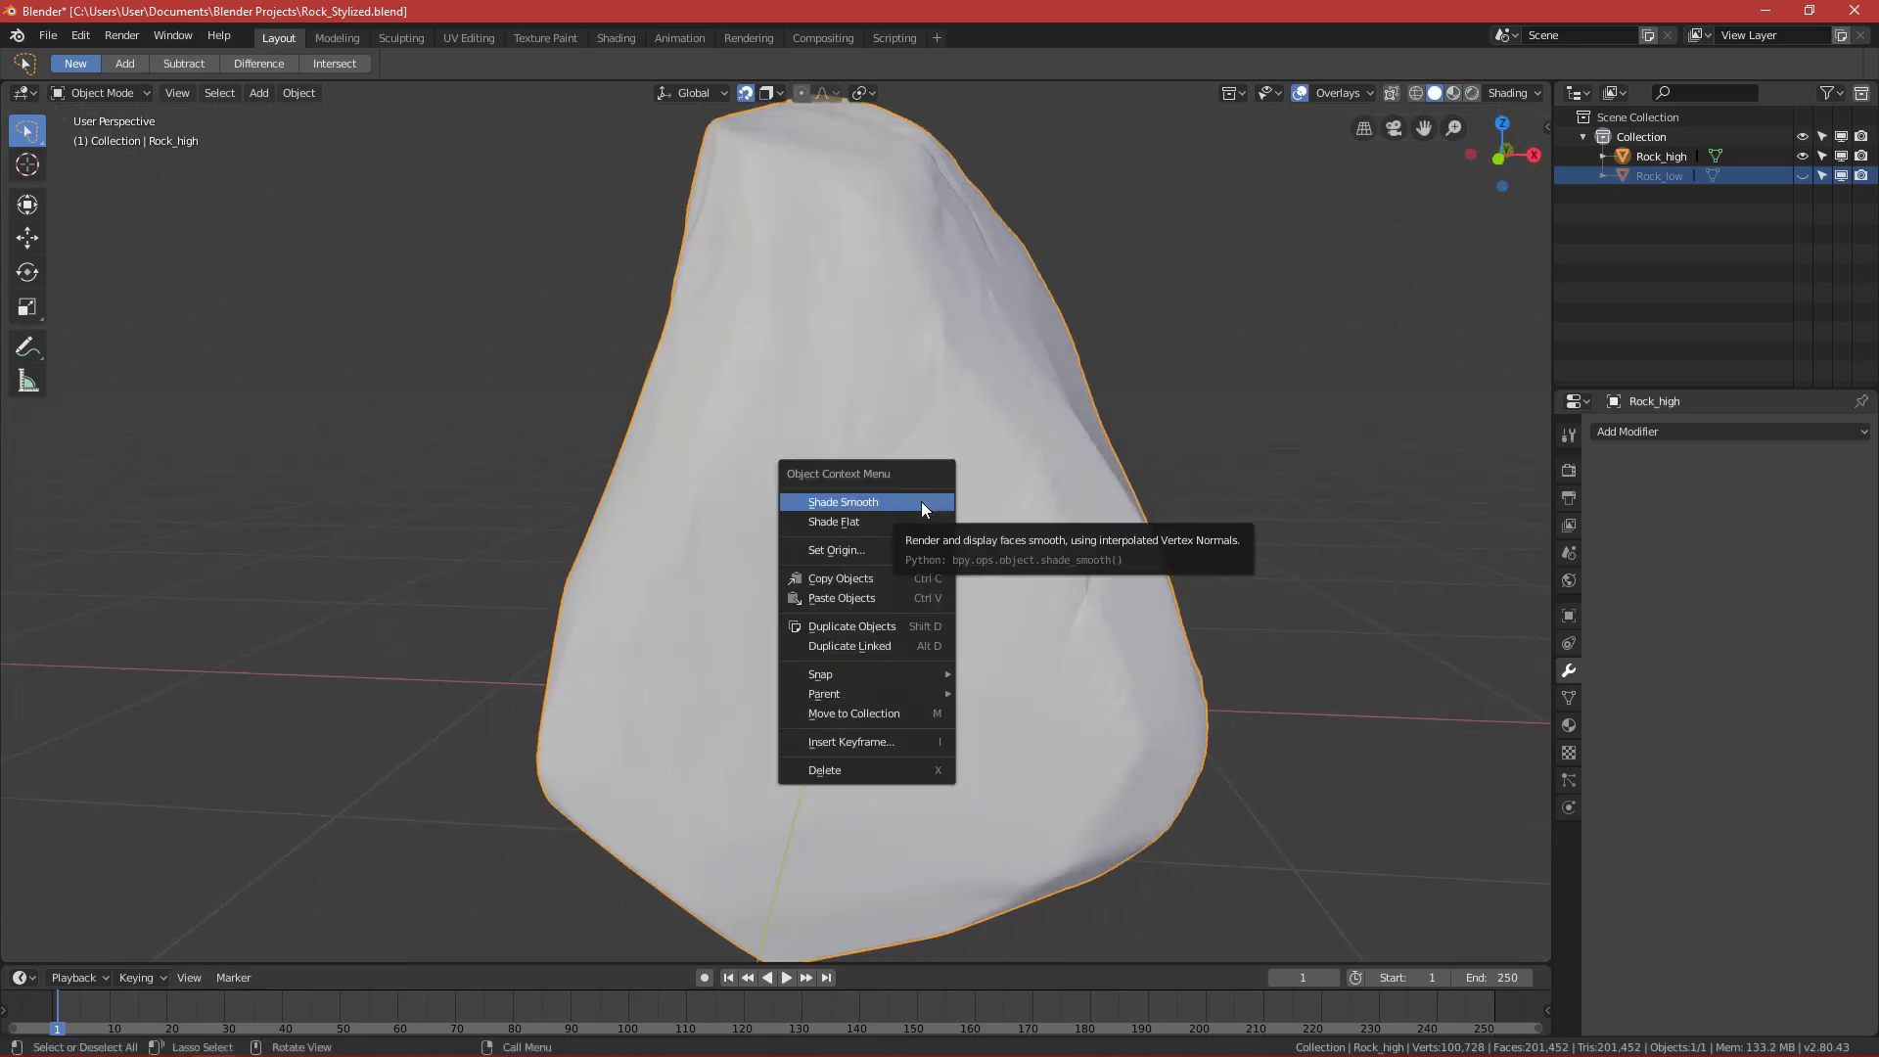
click(920, 501)
Apply the rotation and scale of the high-poly rock.
middle_drag(920, 501, 705, 453)
scroll(588, 519, down, 4)
scroll(890, 507, up, 2)
scroll(890, 508, down, 3)
scroll(789, 592, down, 3)
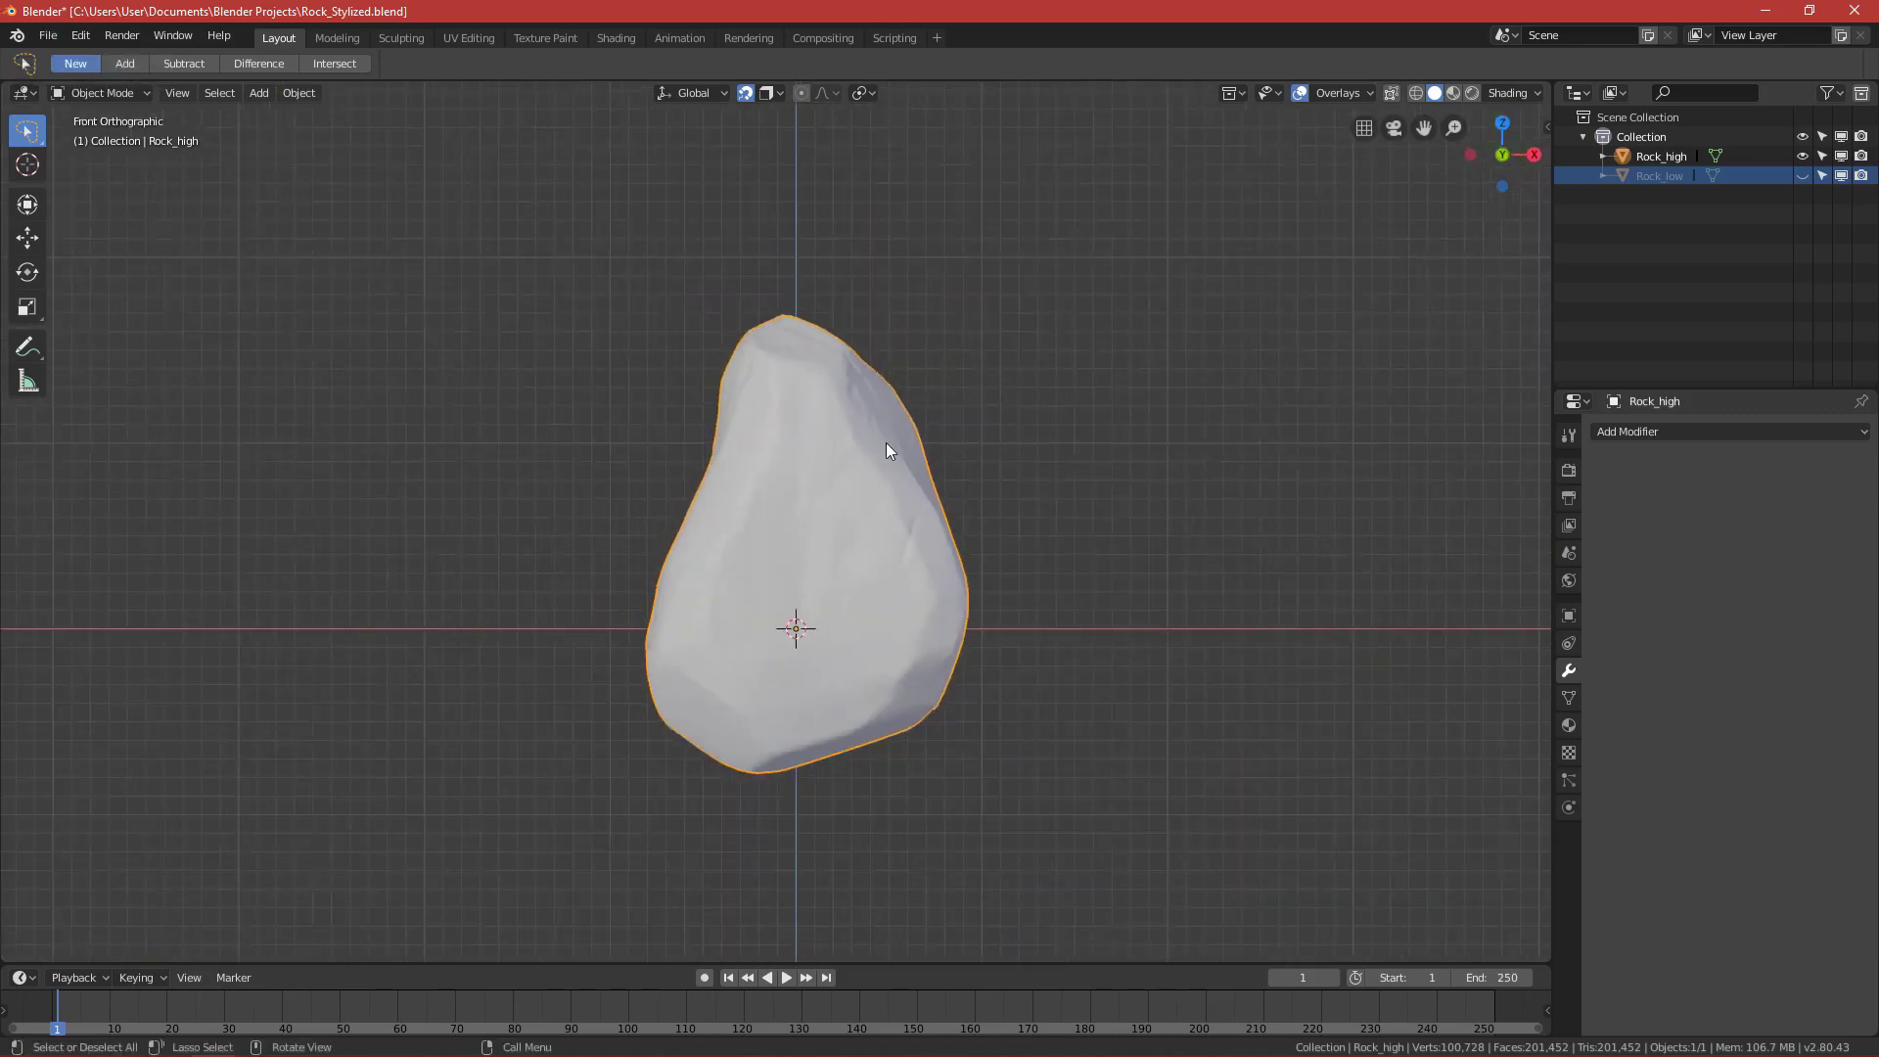
key(ctrl+a)
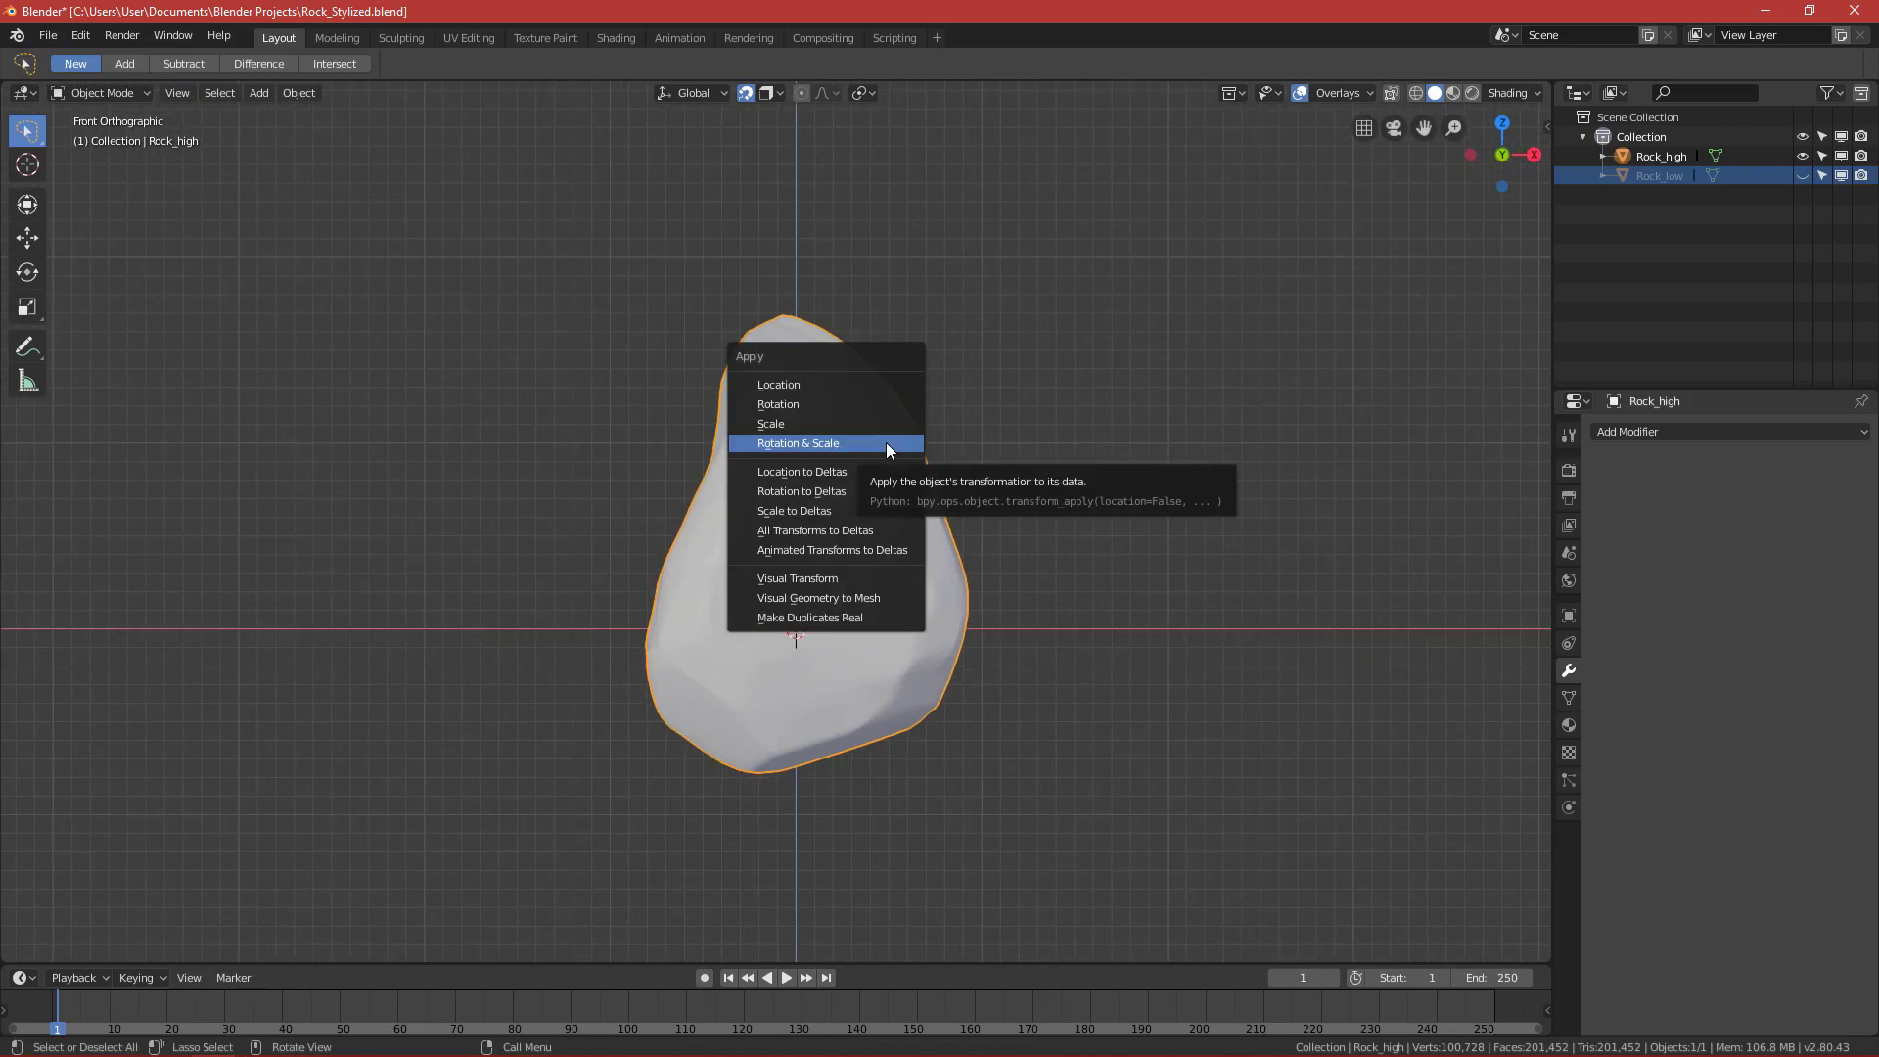
click(887, 449)
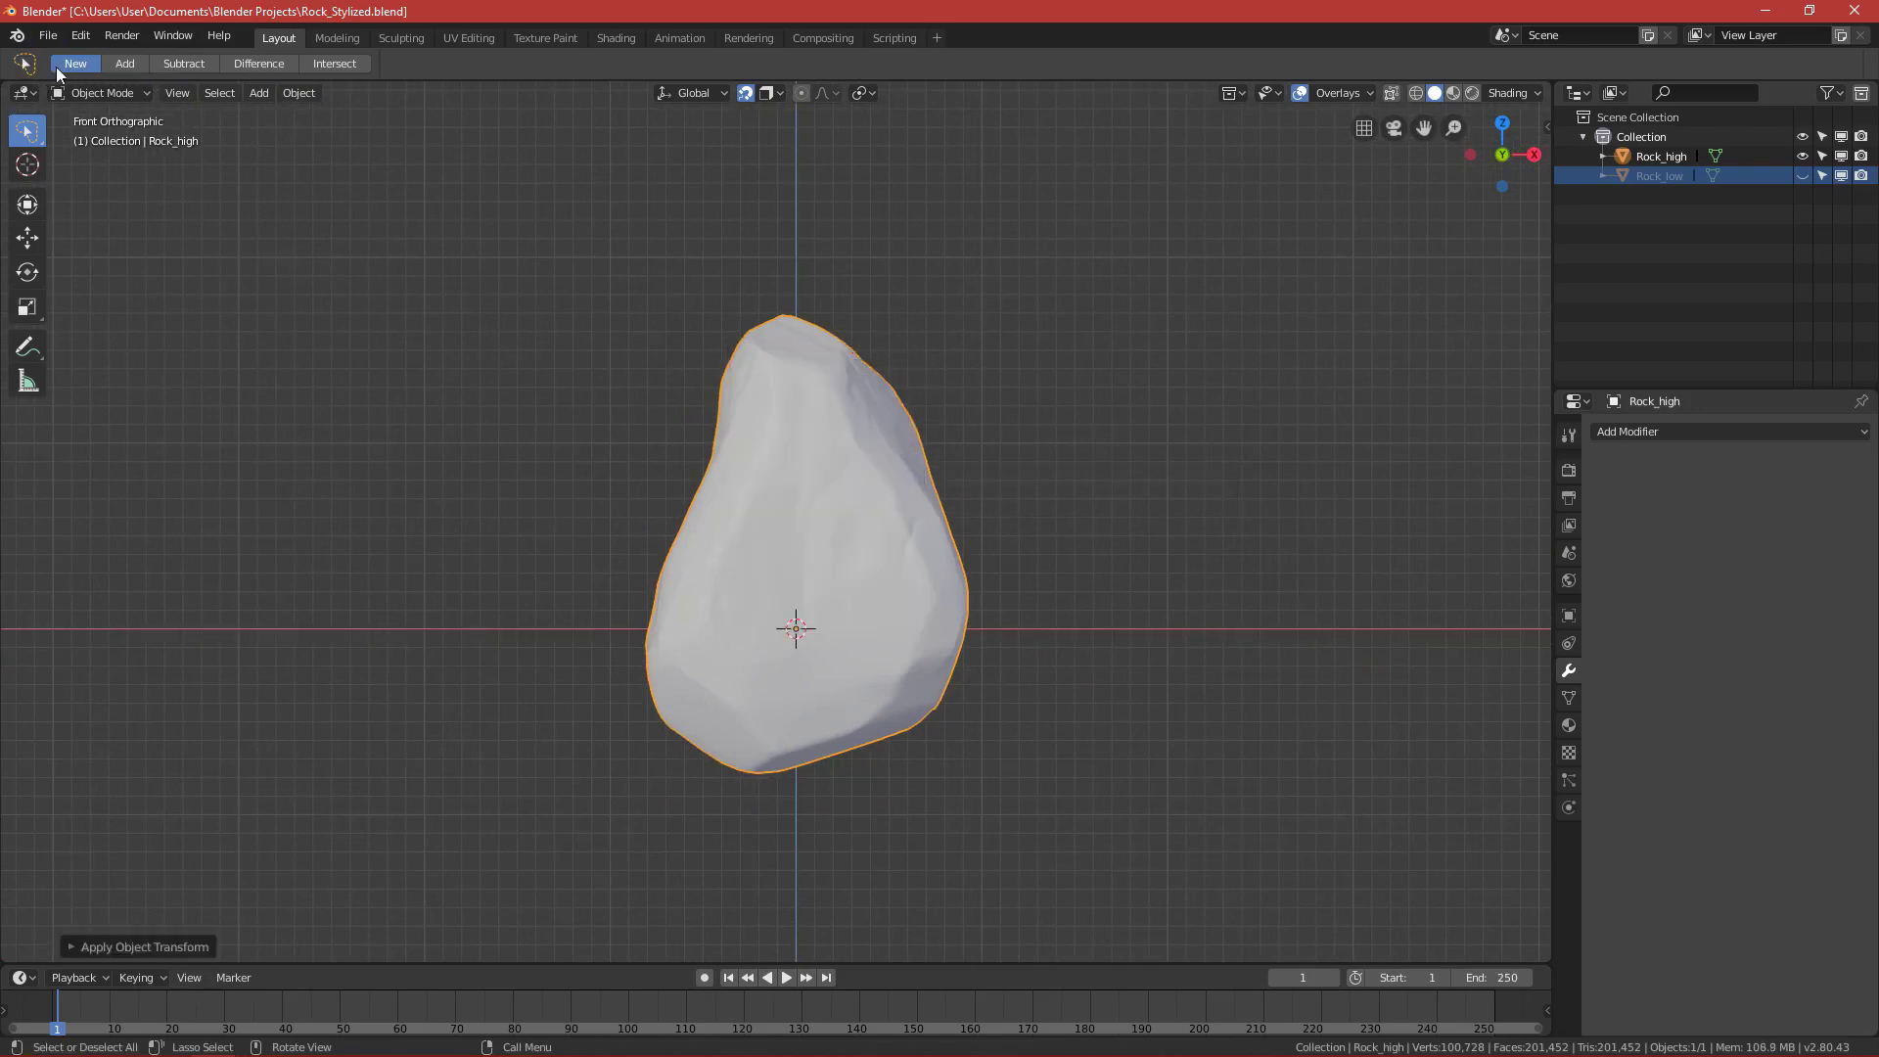
Export the selected high-poly rock as an FBX file named Rock_Stylized_high.fbx in the Blender Projects folder.
click(43, 35)
mouse_move(127, 413)
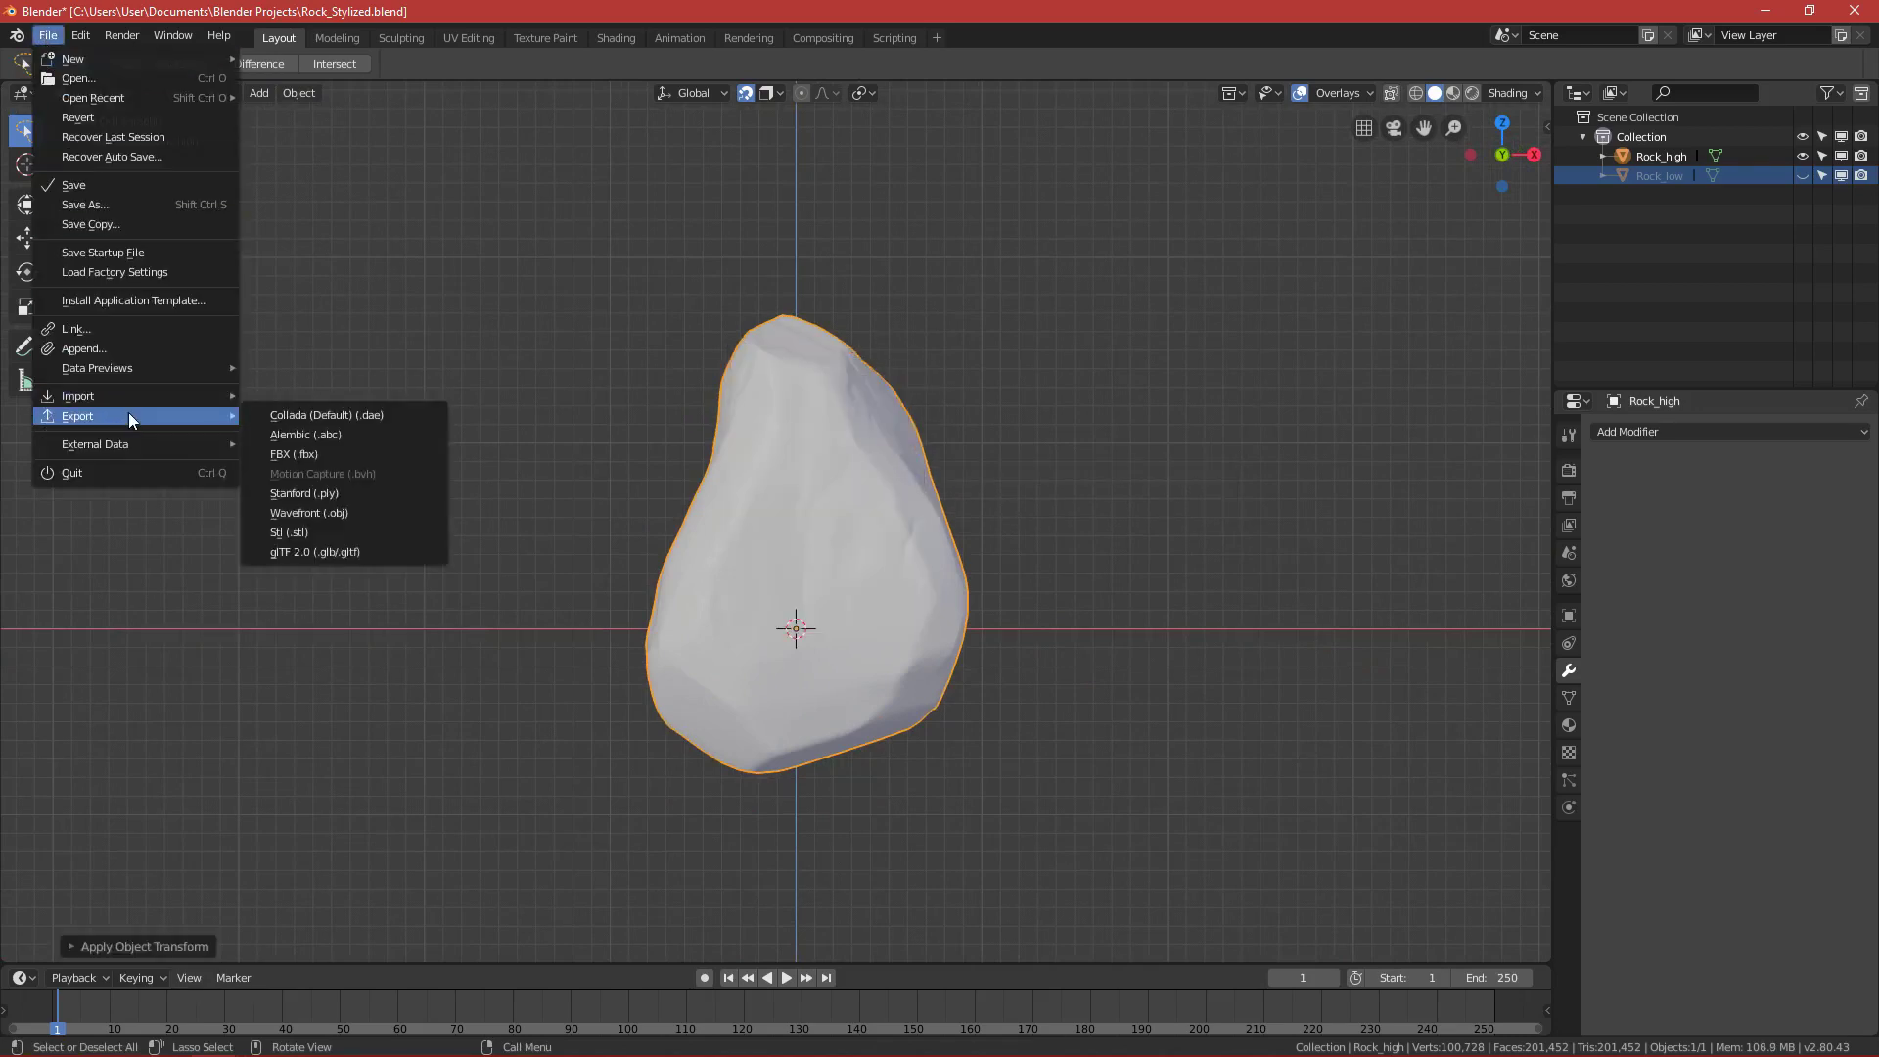
click(313, 452)
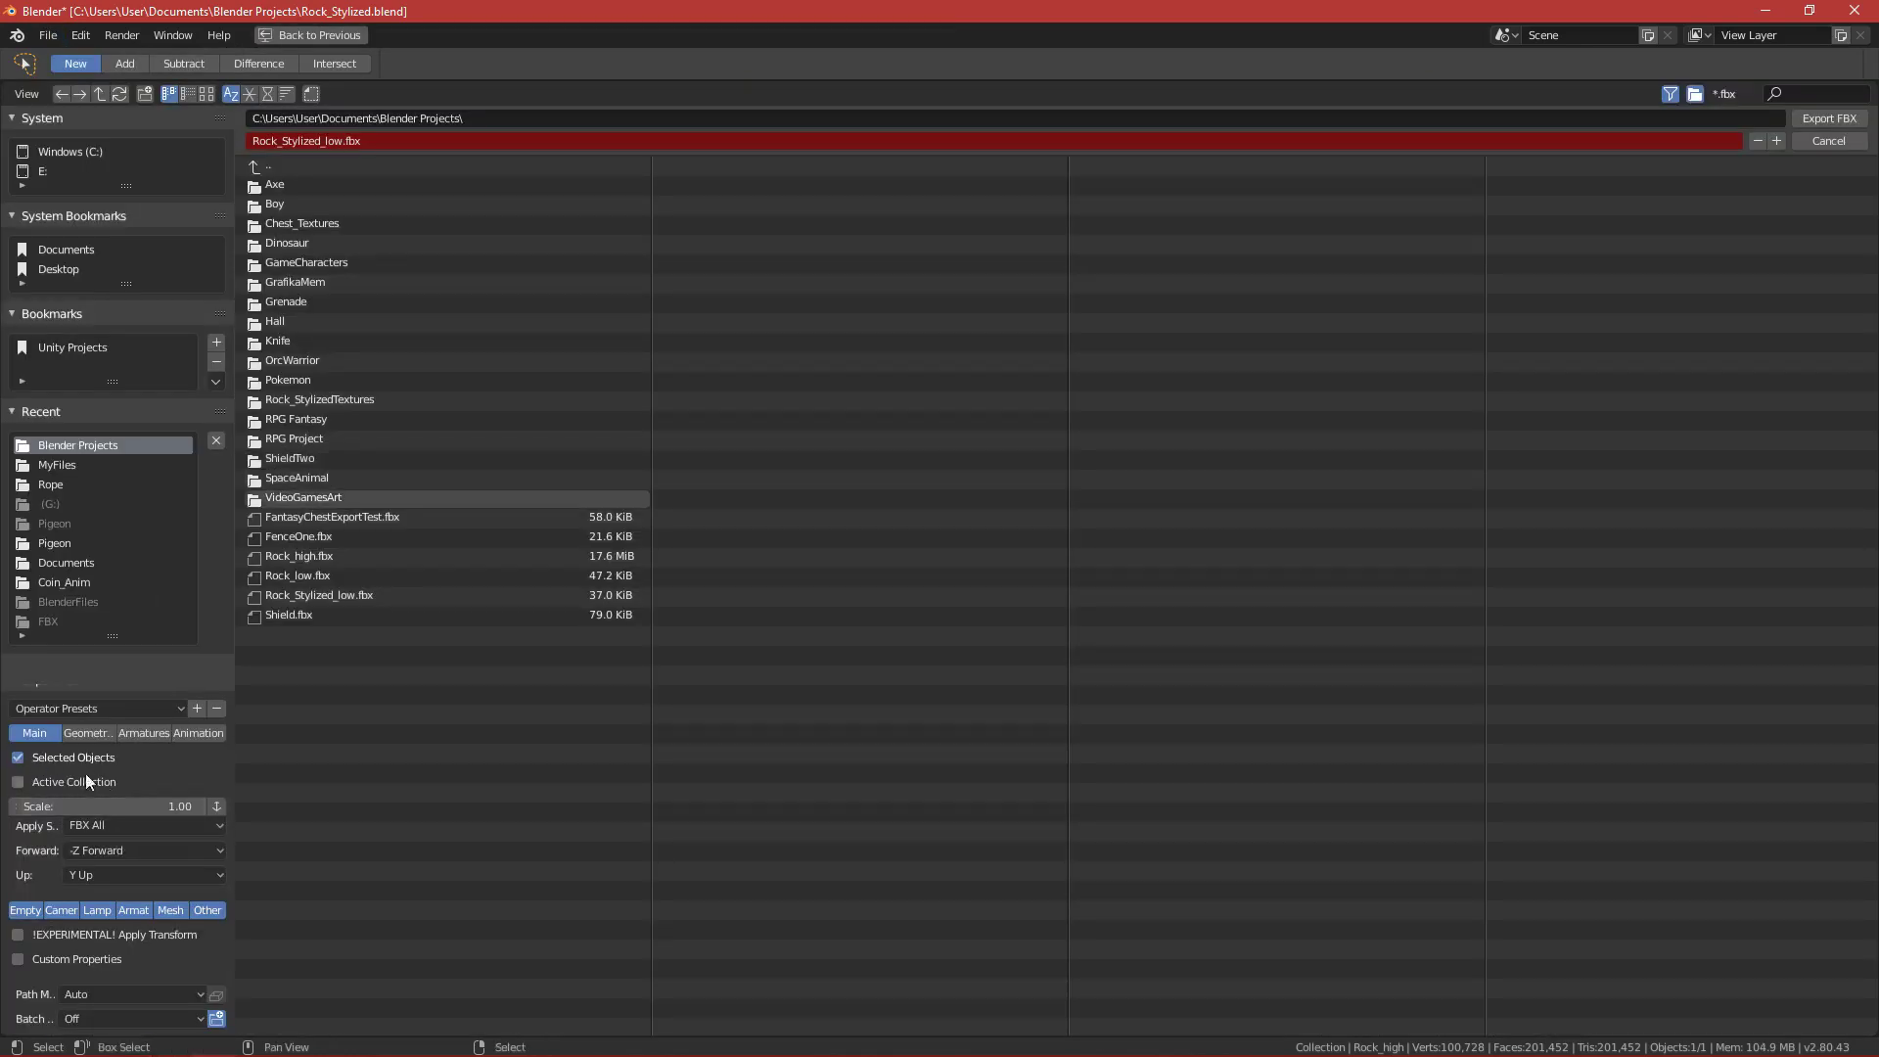
click(282, 141)
click(343, 141)
key(BackSpace)
key(BackSpace)
key(BackSpace)
text(high)
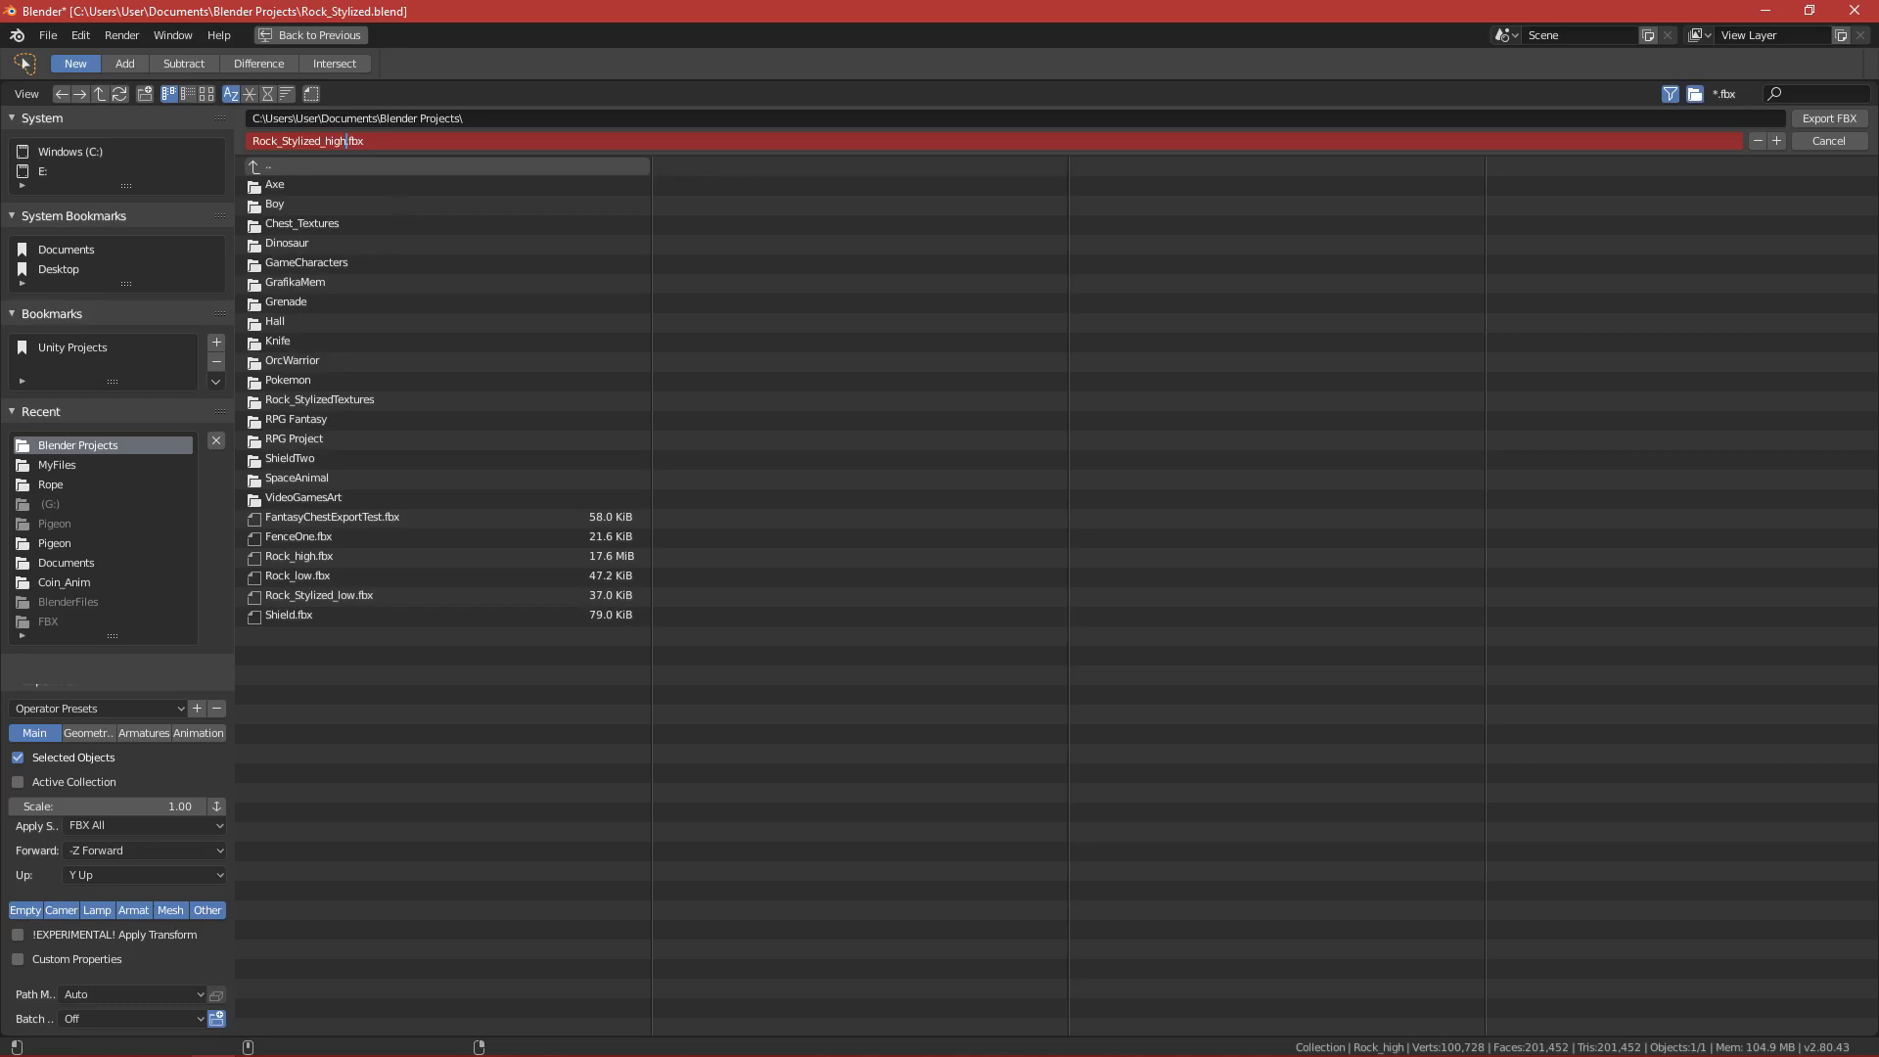
click(1837, 125)
click(1837, 125)
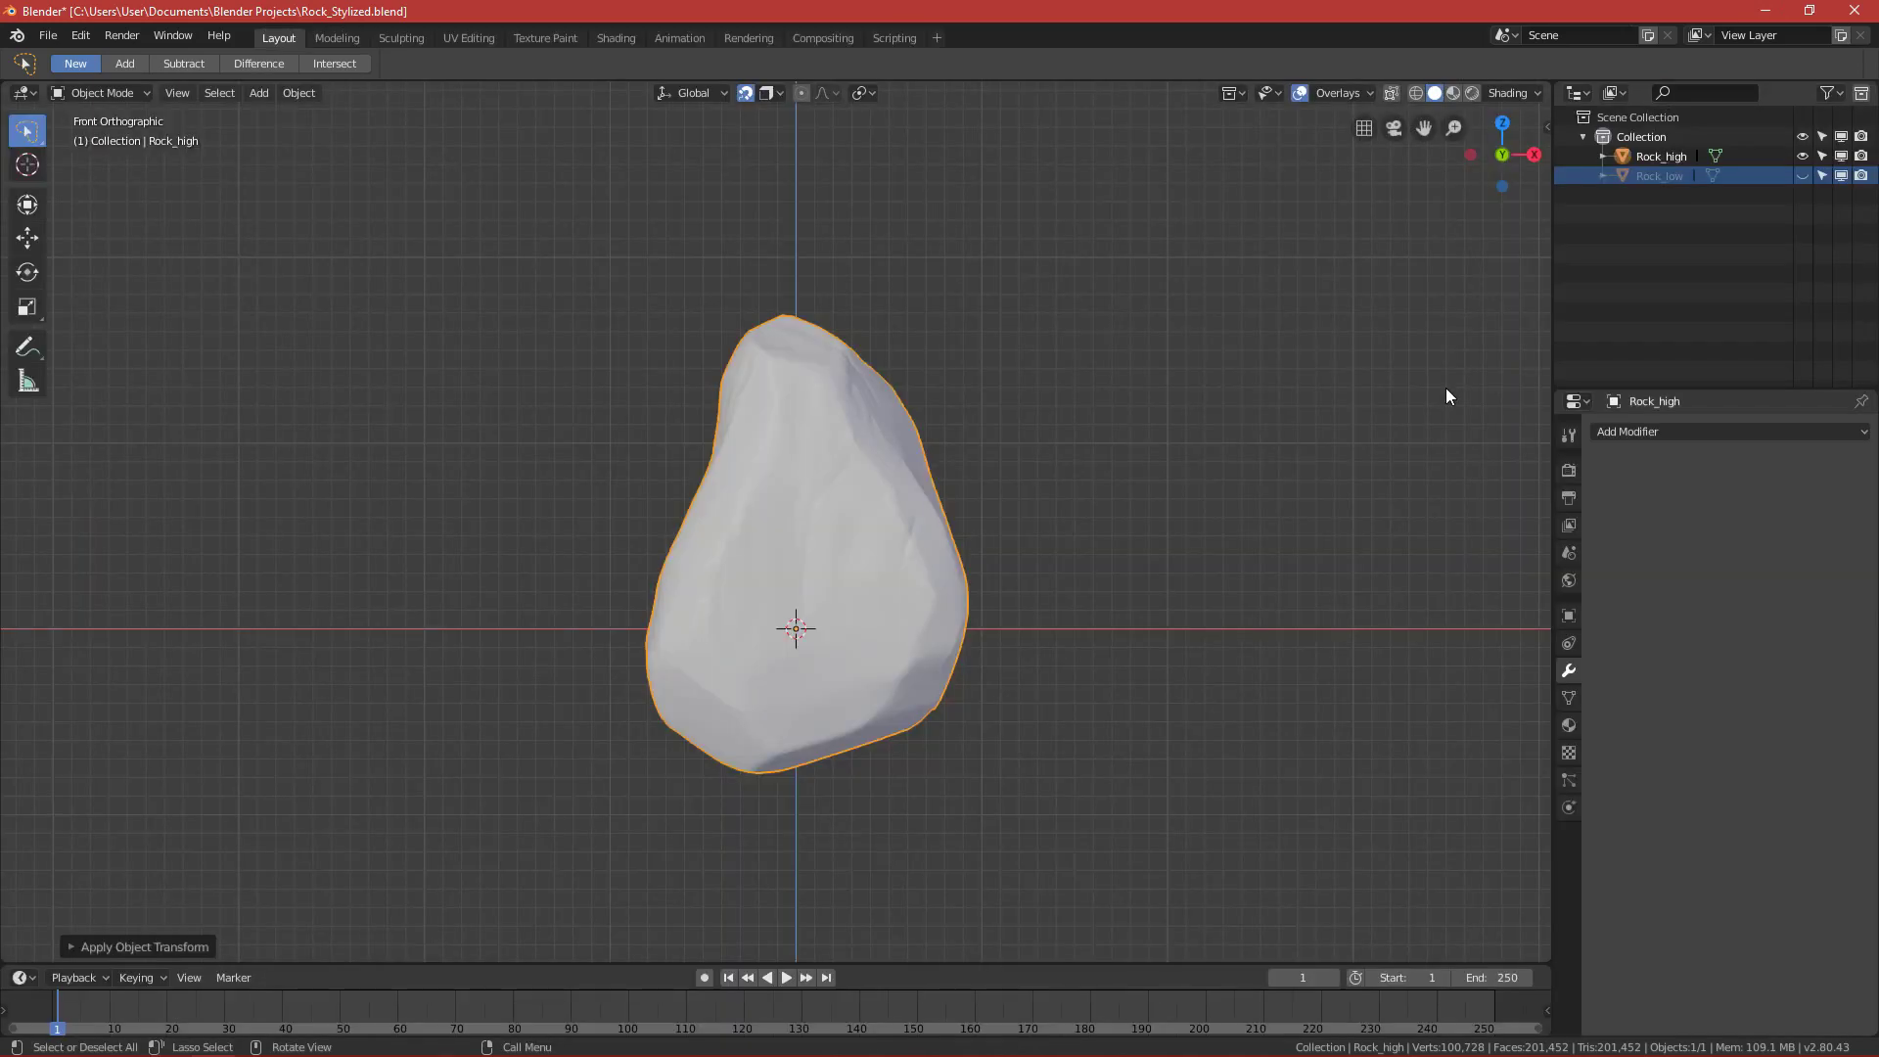
Save the Rock_Stylized.blend project and close Blender.
scroll(1067, 527, down, 1)
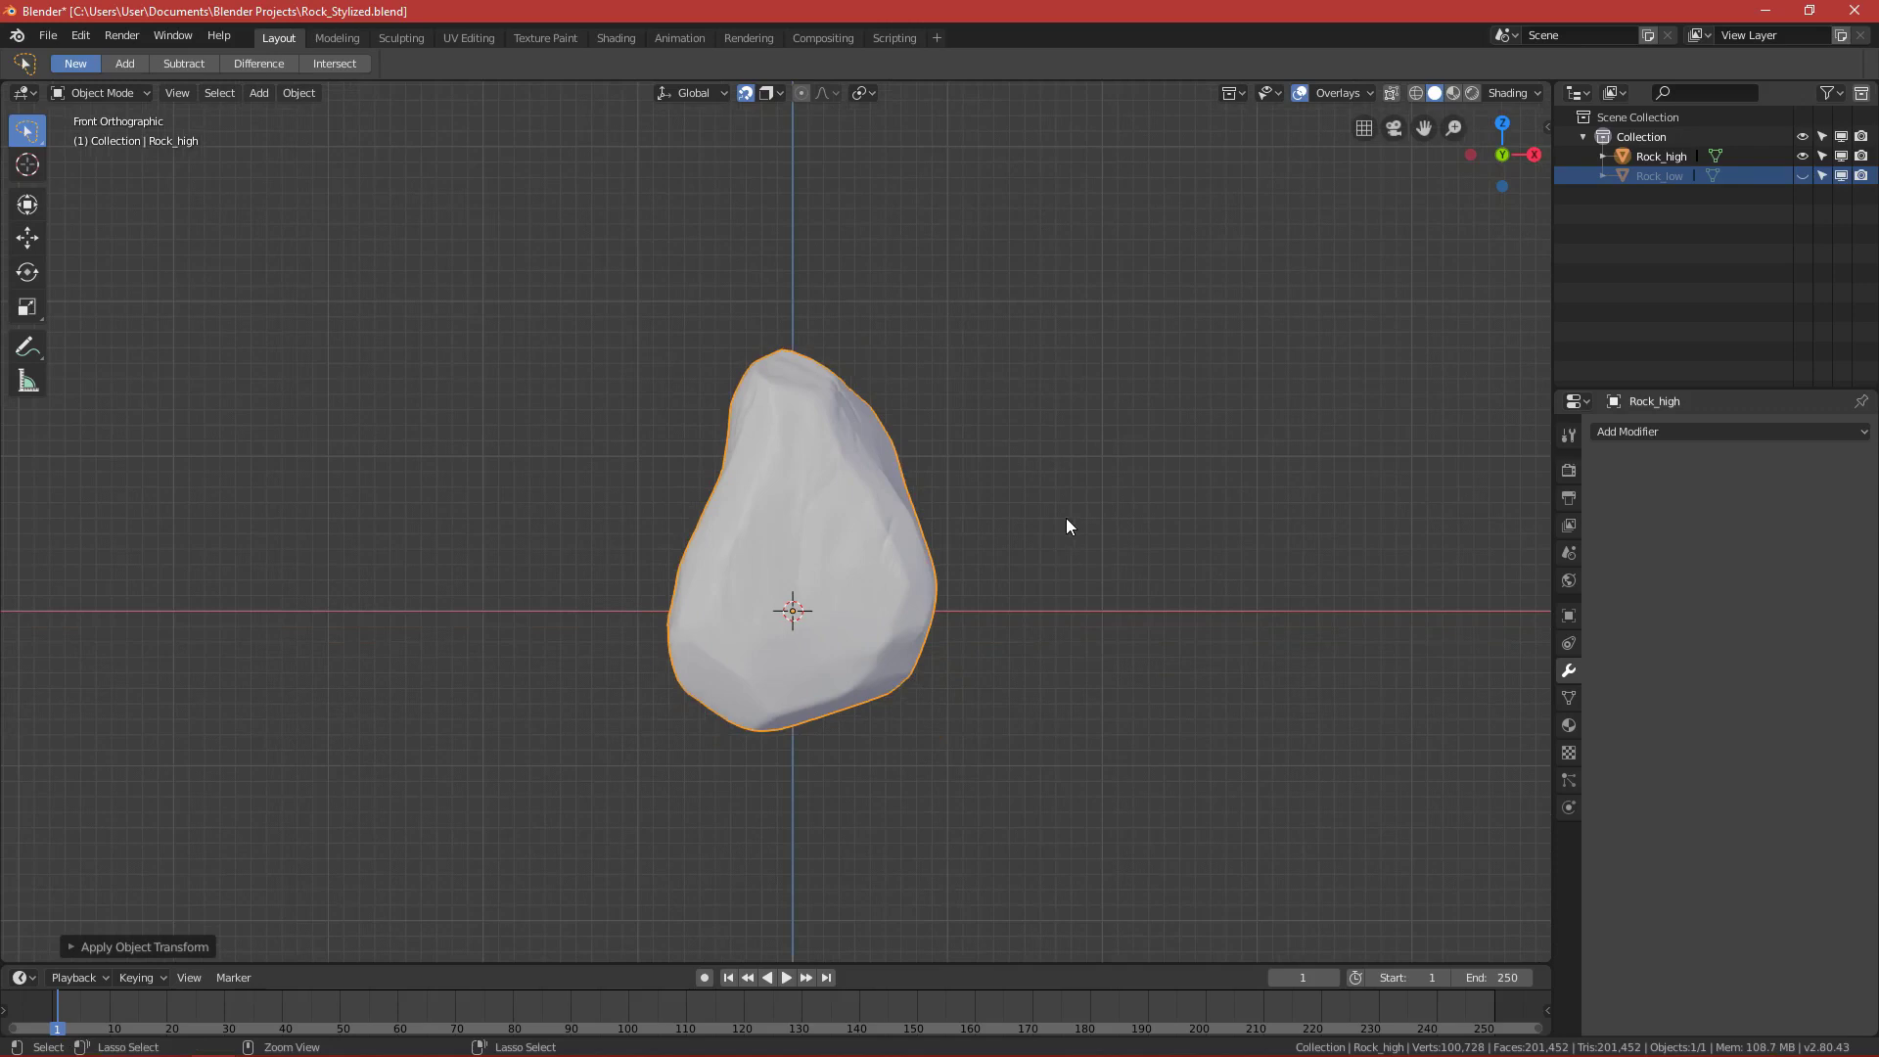
key(ctrl+s)
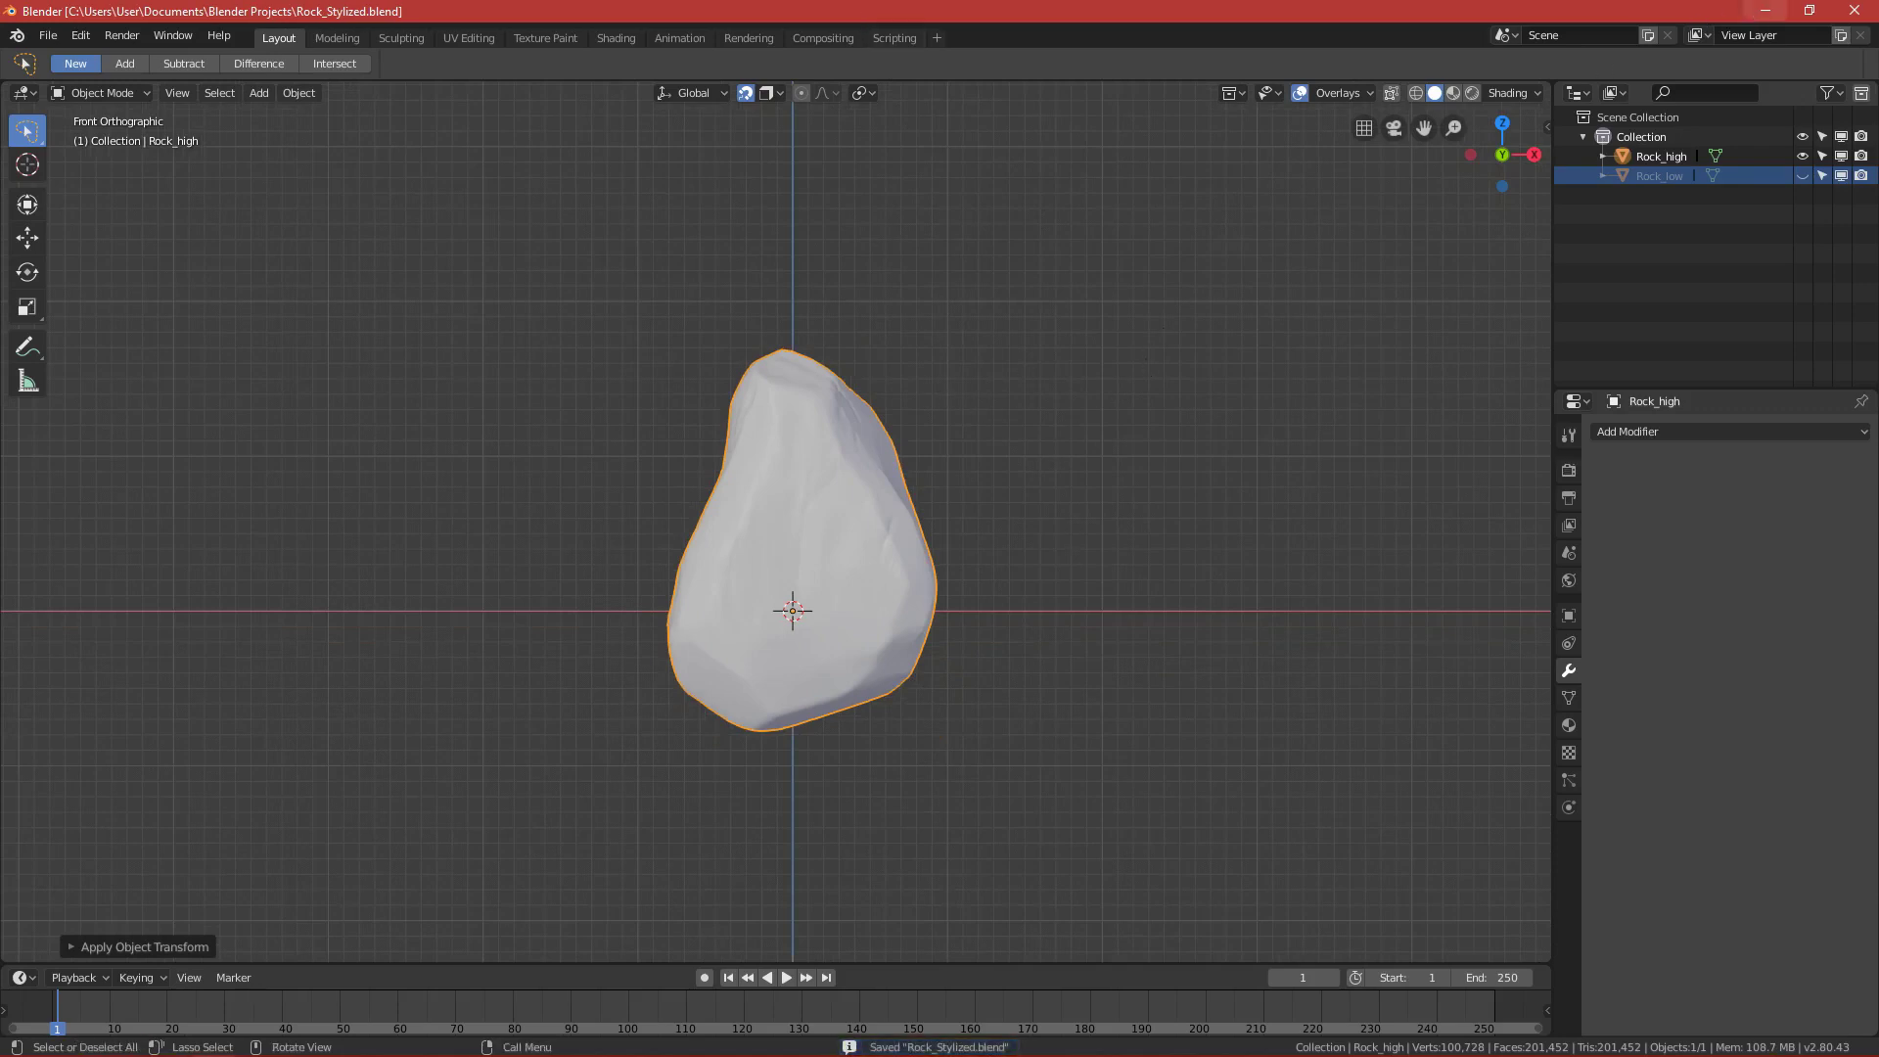
click(1864, 12)
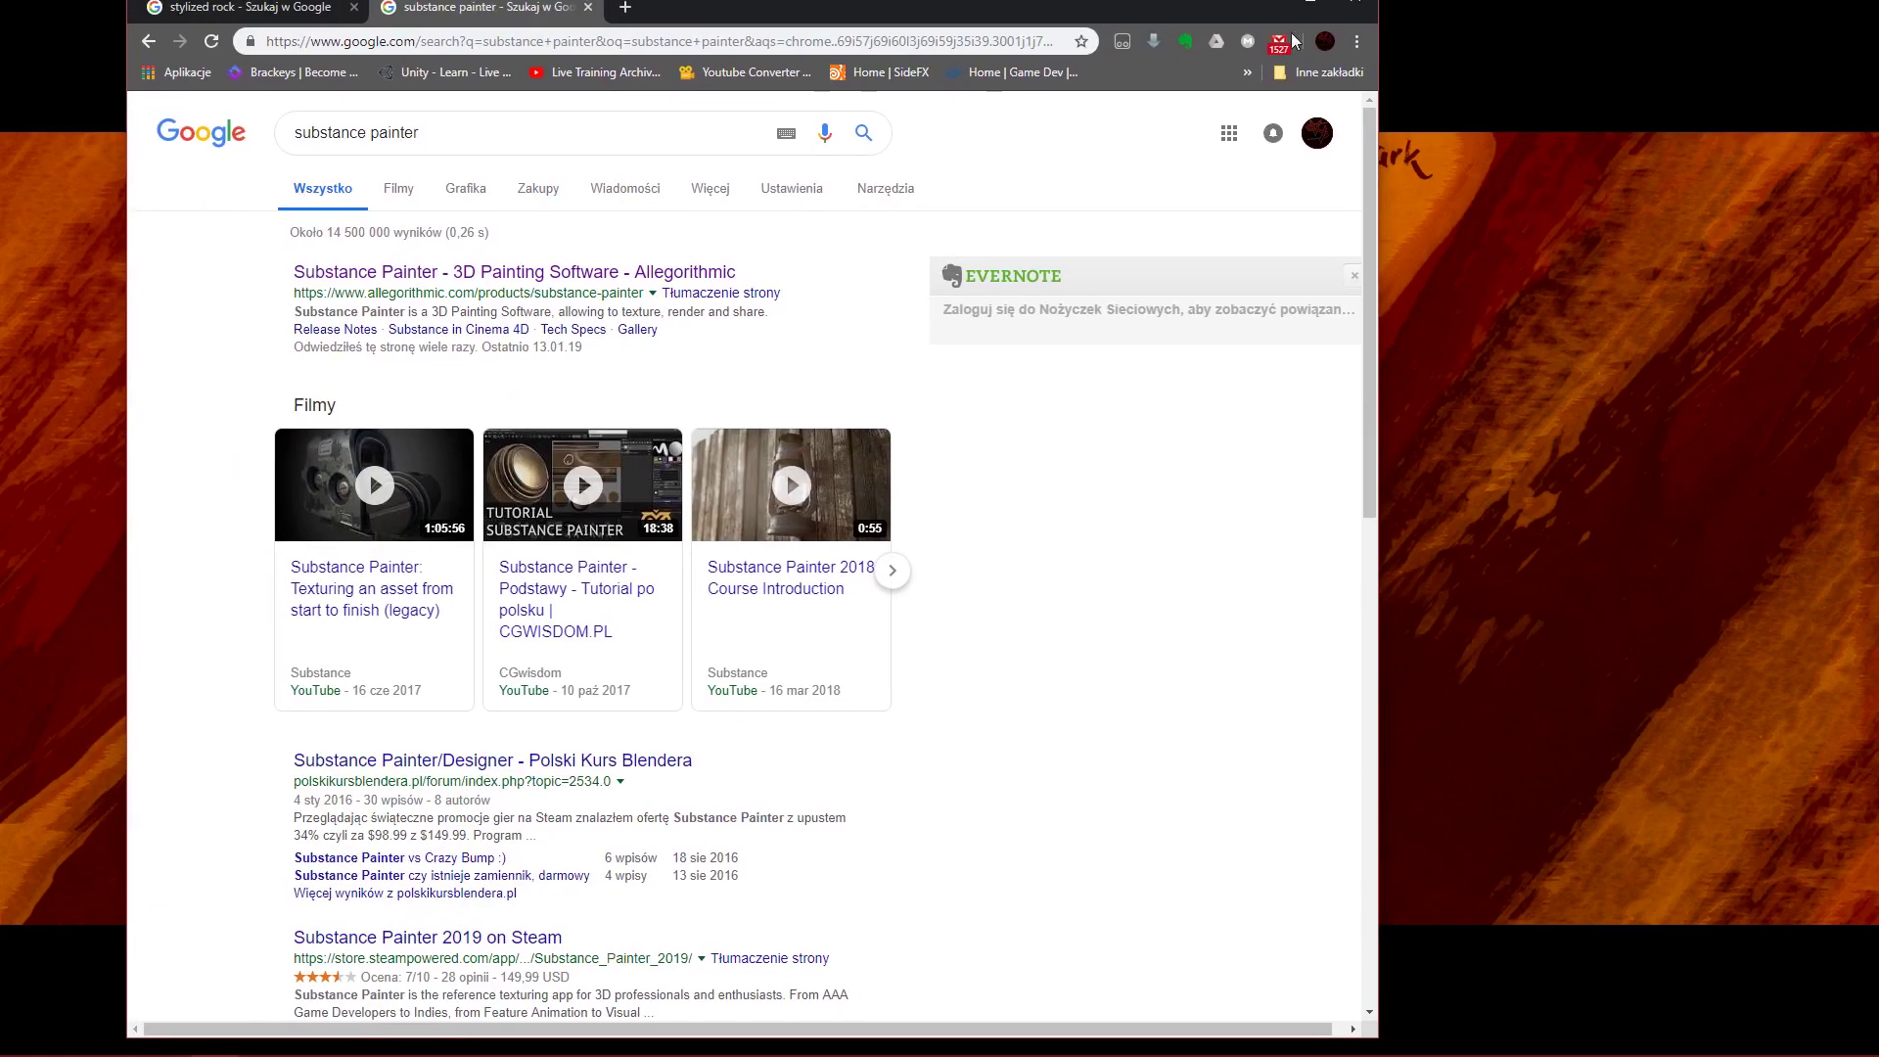
In the browser, open Allegorithmic's Substance Painter page from the search results and go to its download and purchase options.
click(1308, 12)
click(337, 288)
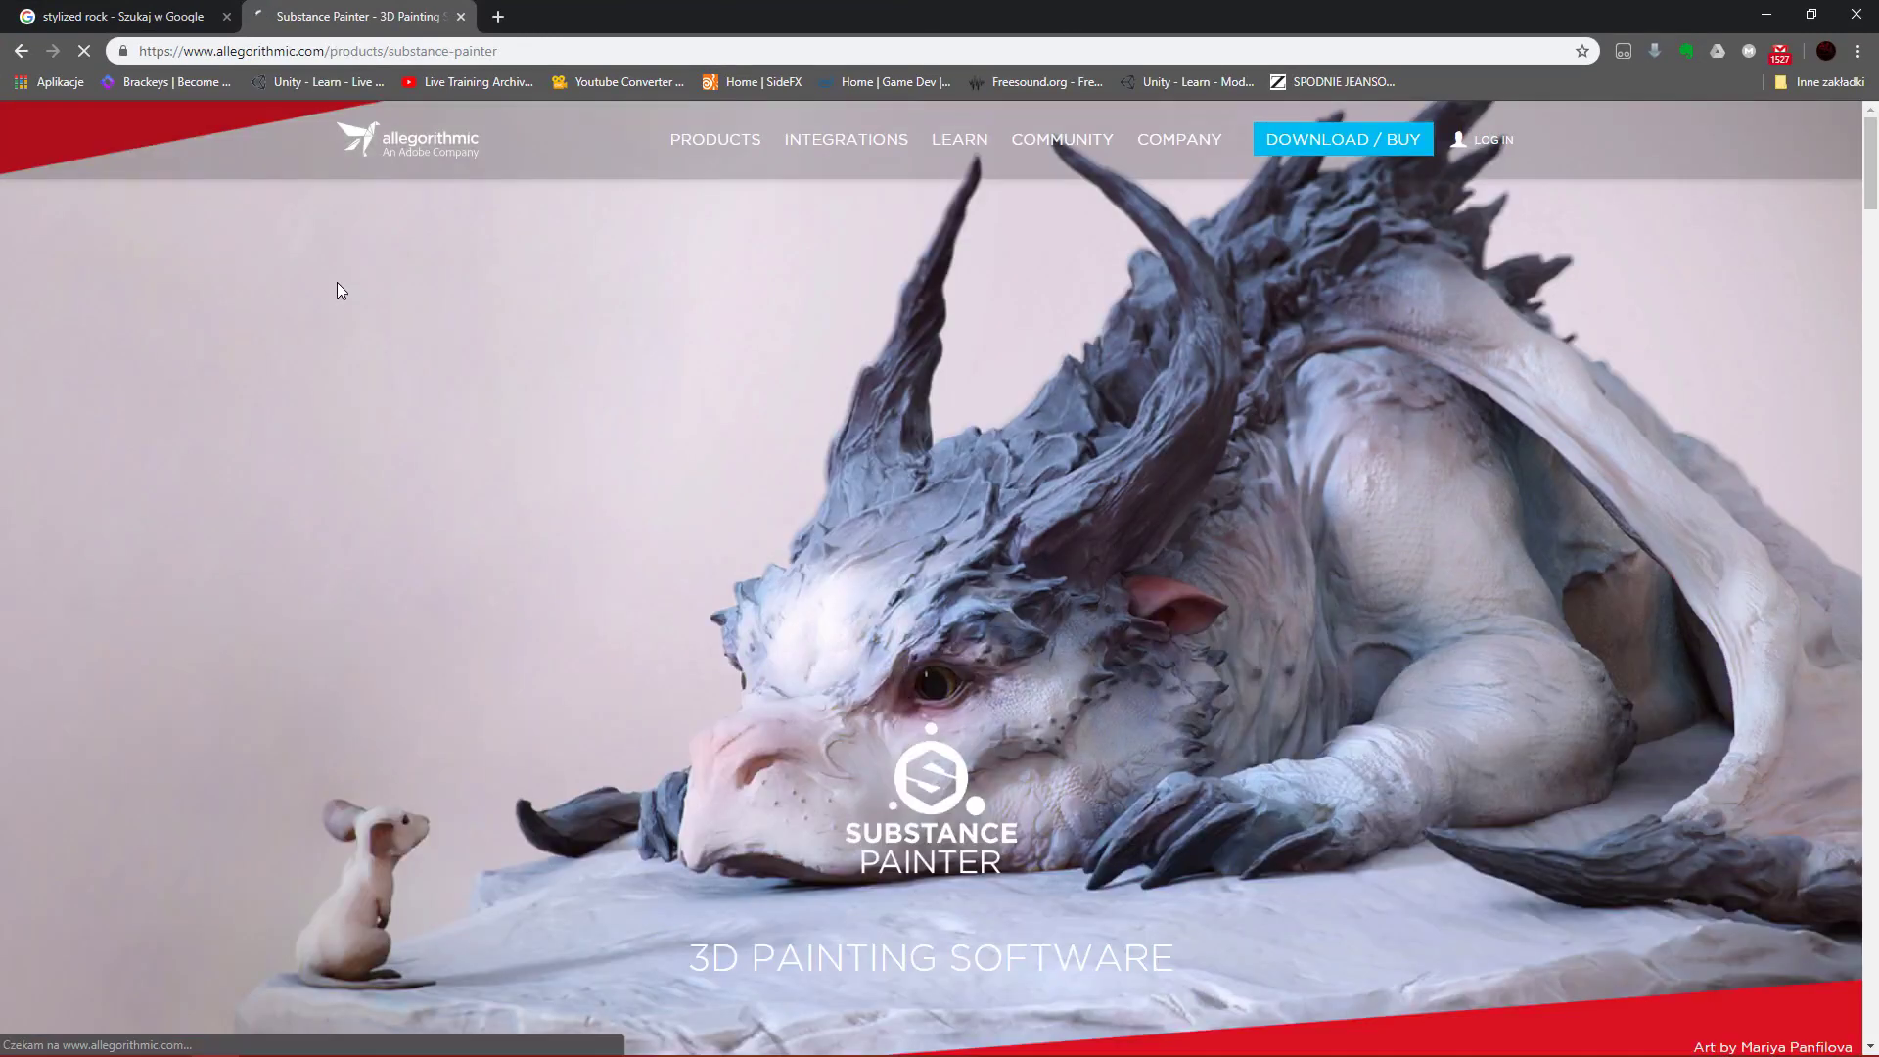
click(1320, 151)
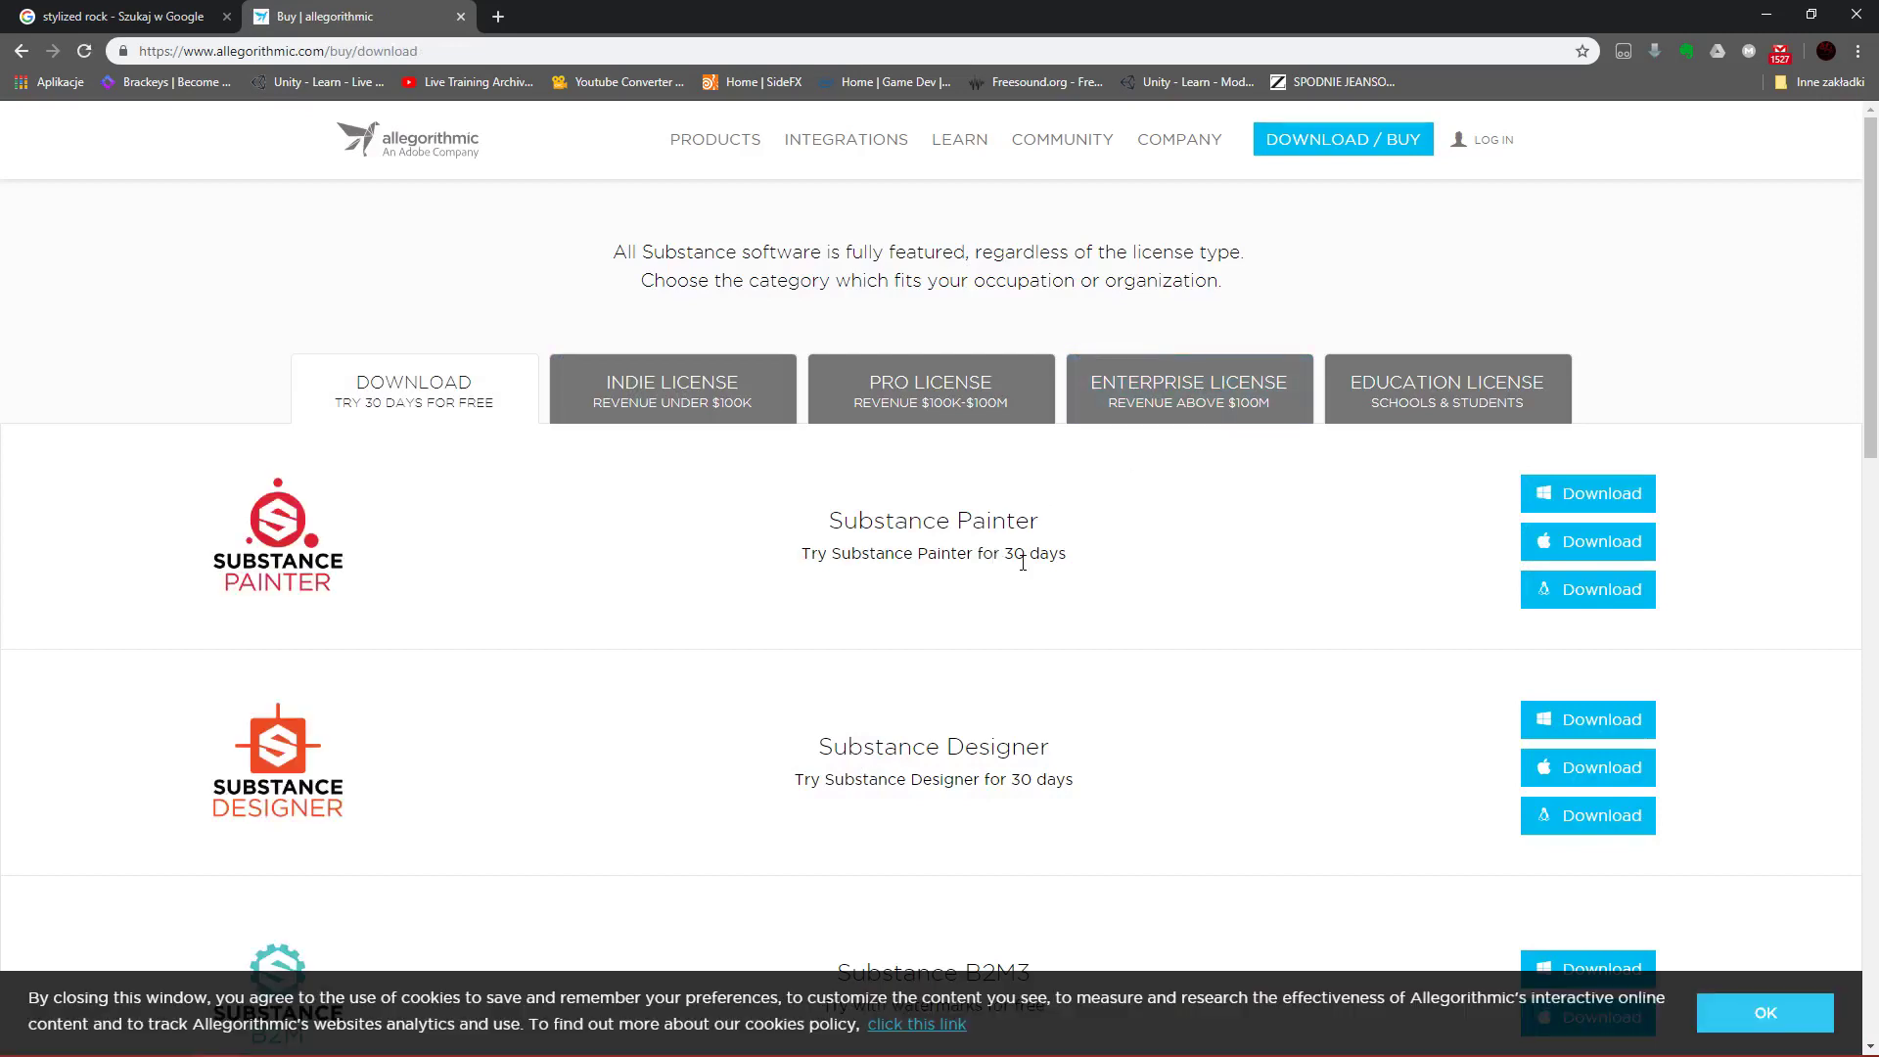
Compare the Education License, the Indie License and the 30-day free trial offers for the Substance software.
click(1380, 388)
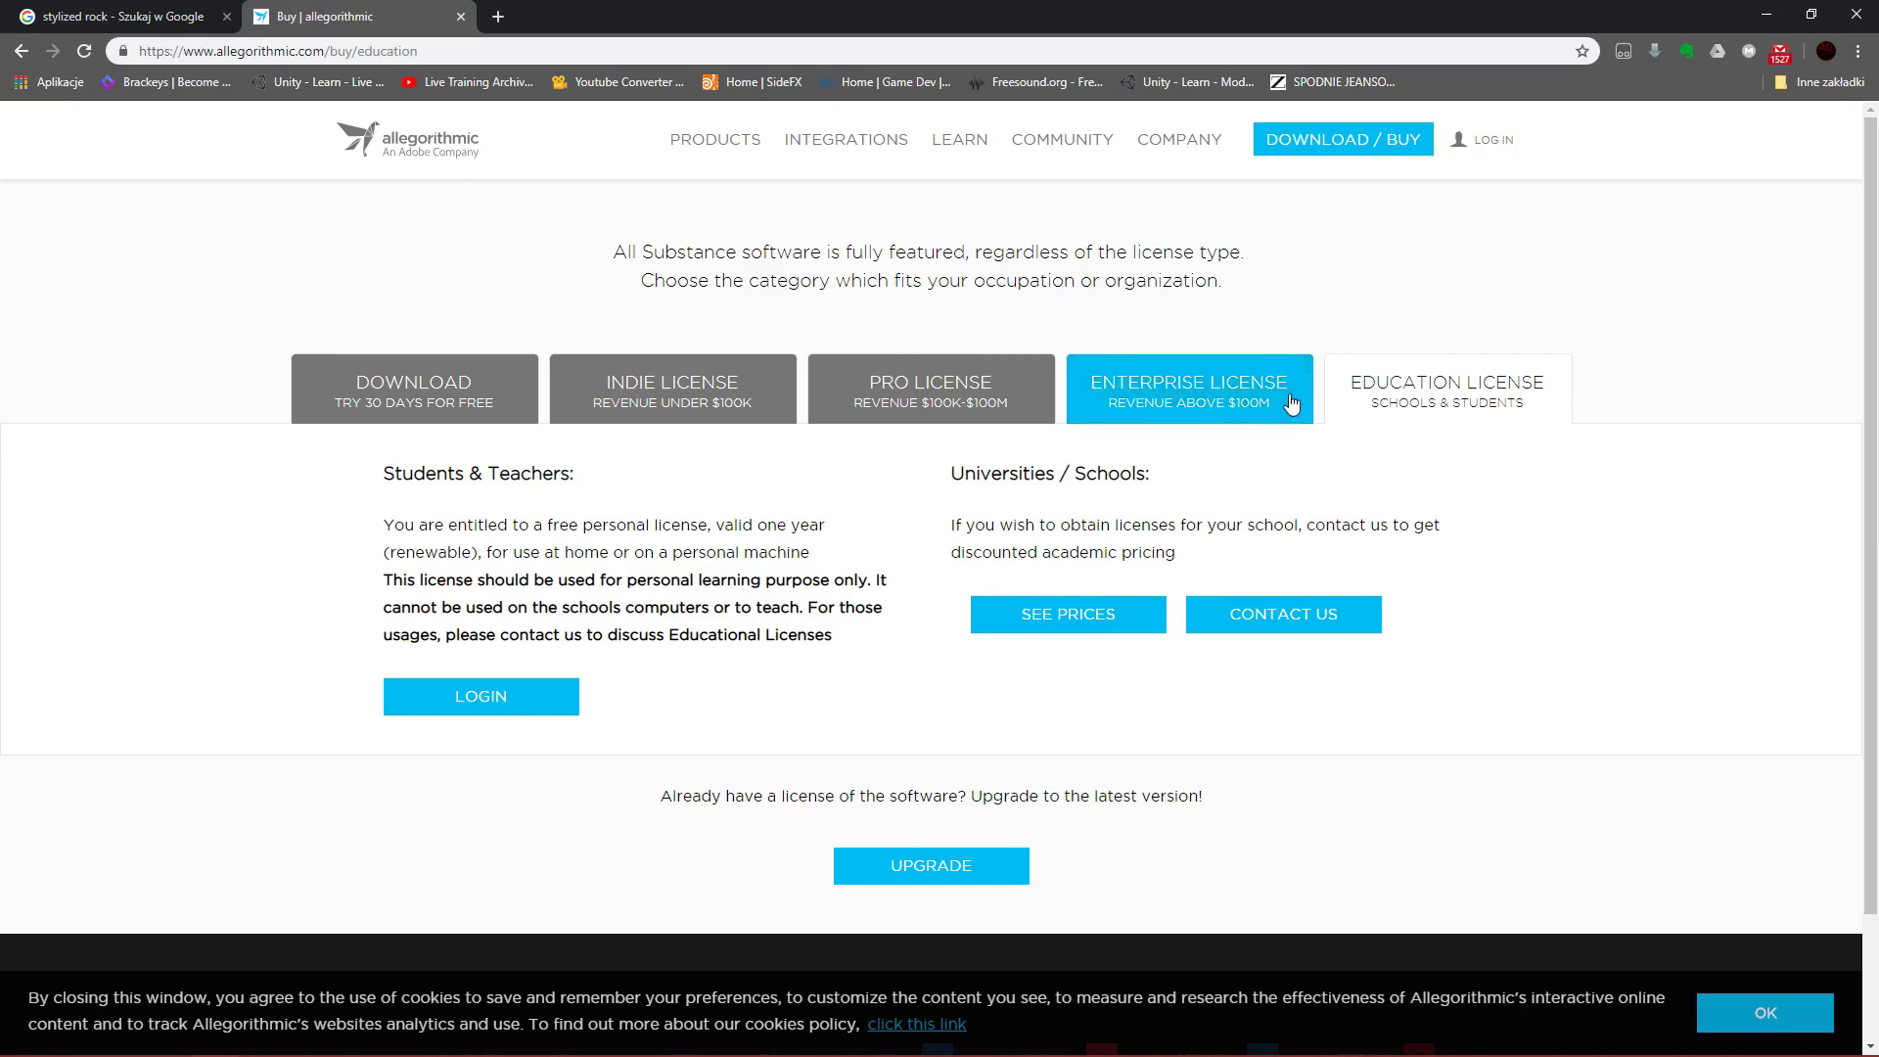
click(690, 403)
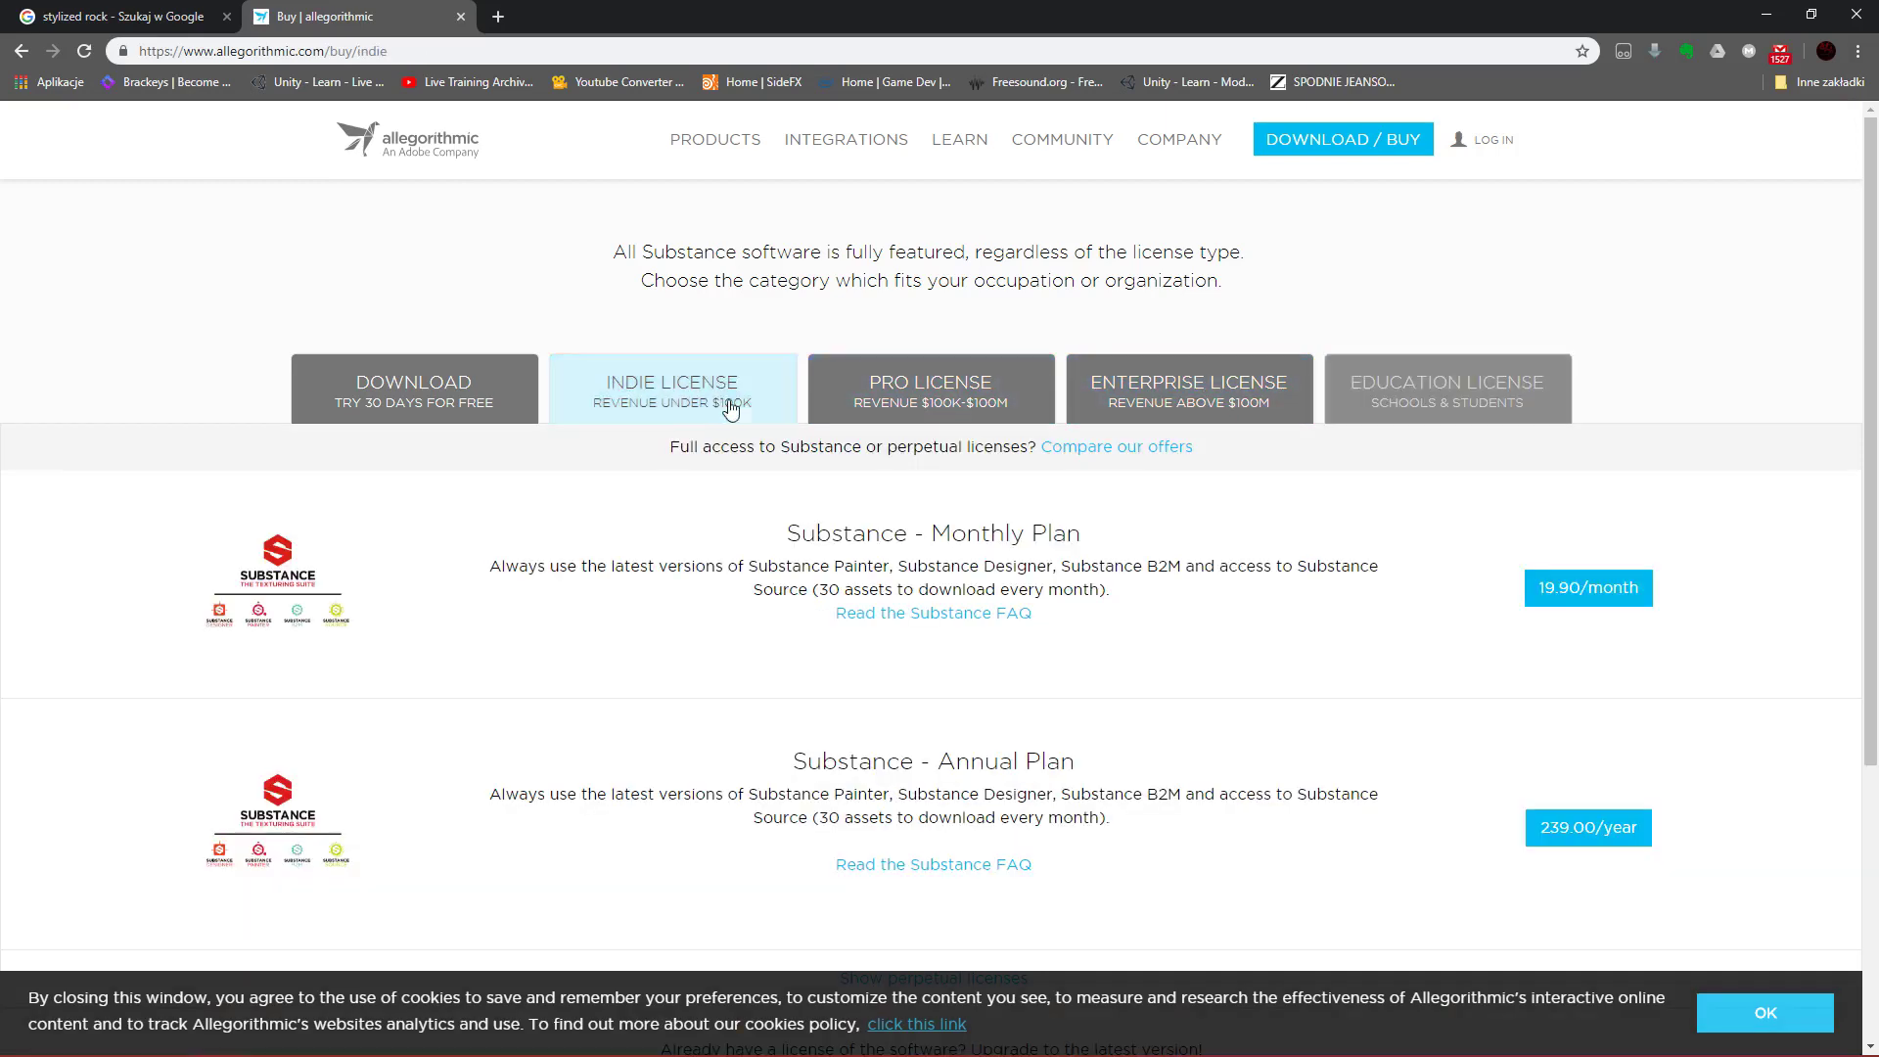
click(1415, 403)
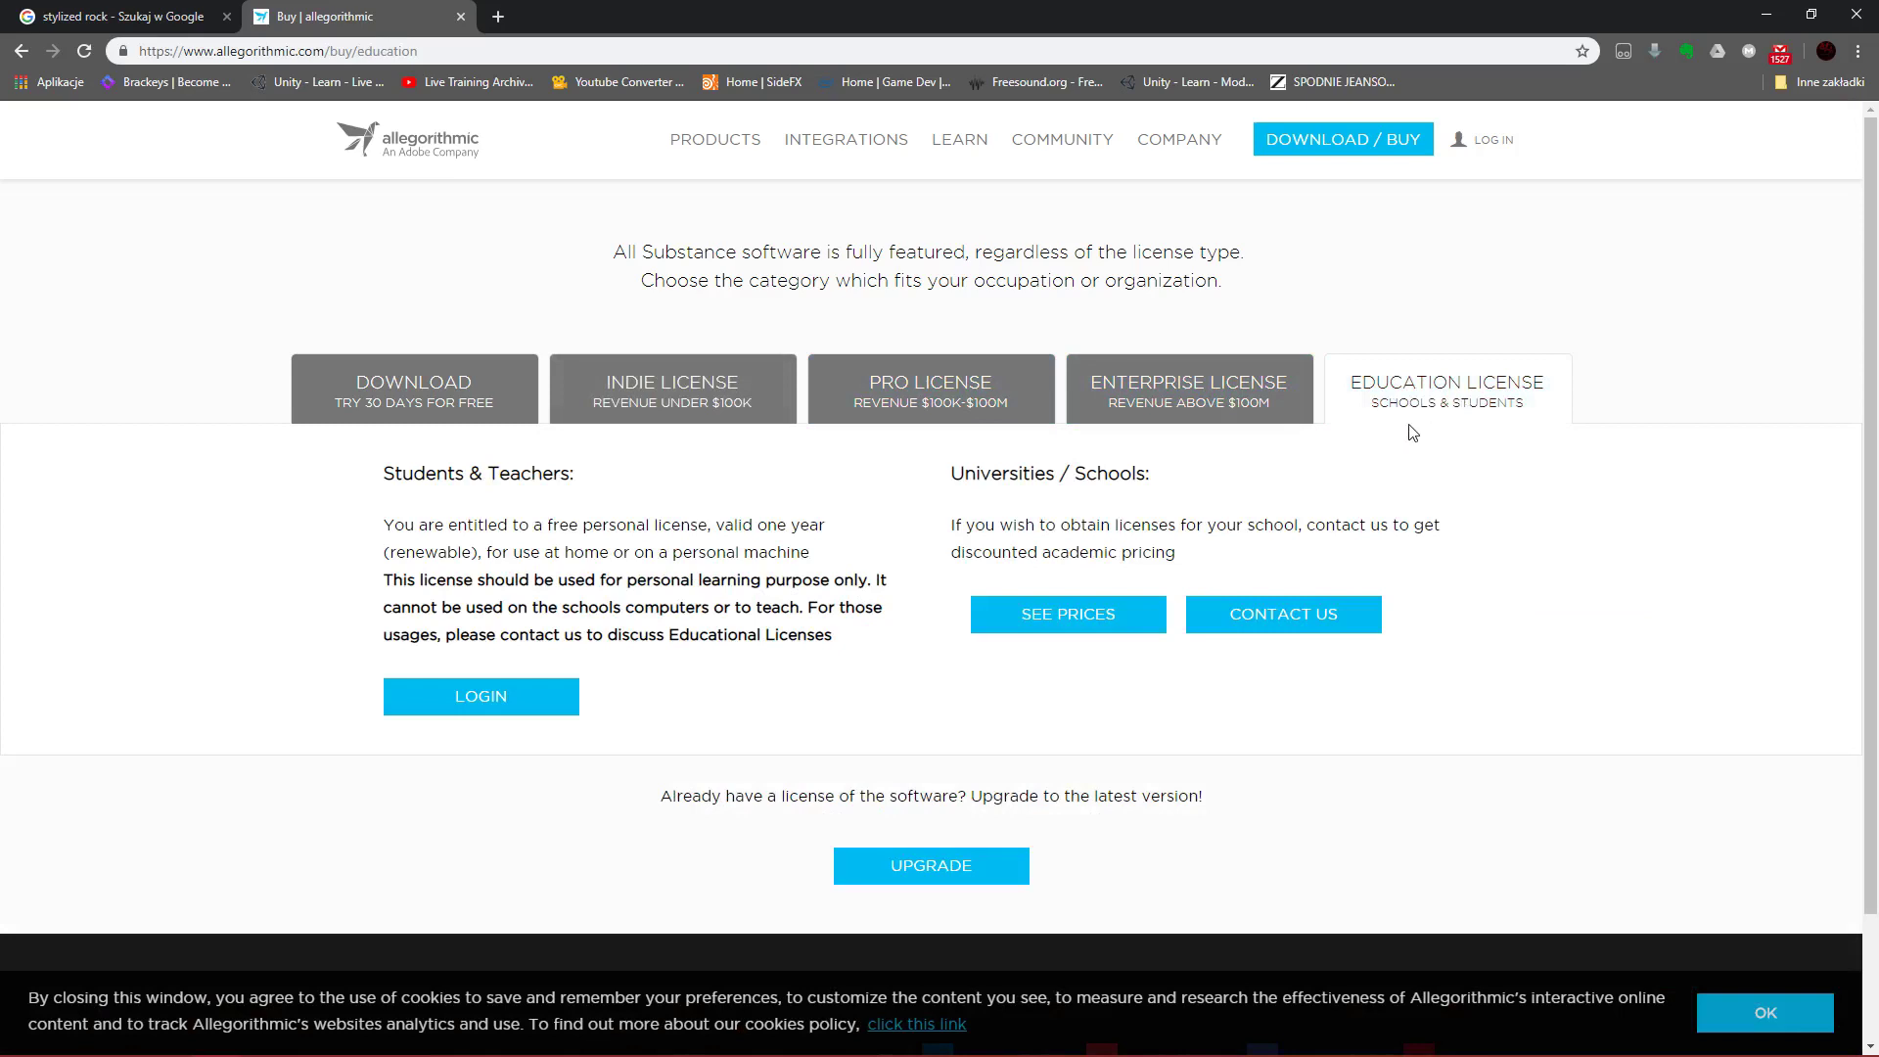
scroll(1399, 450, down, 1)
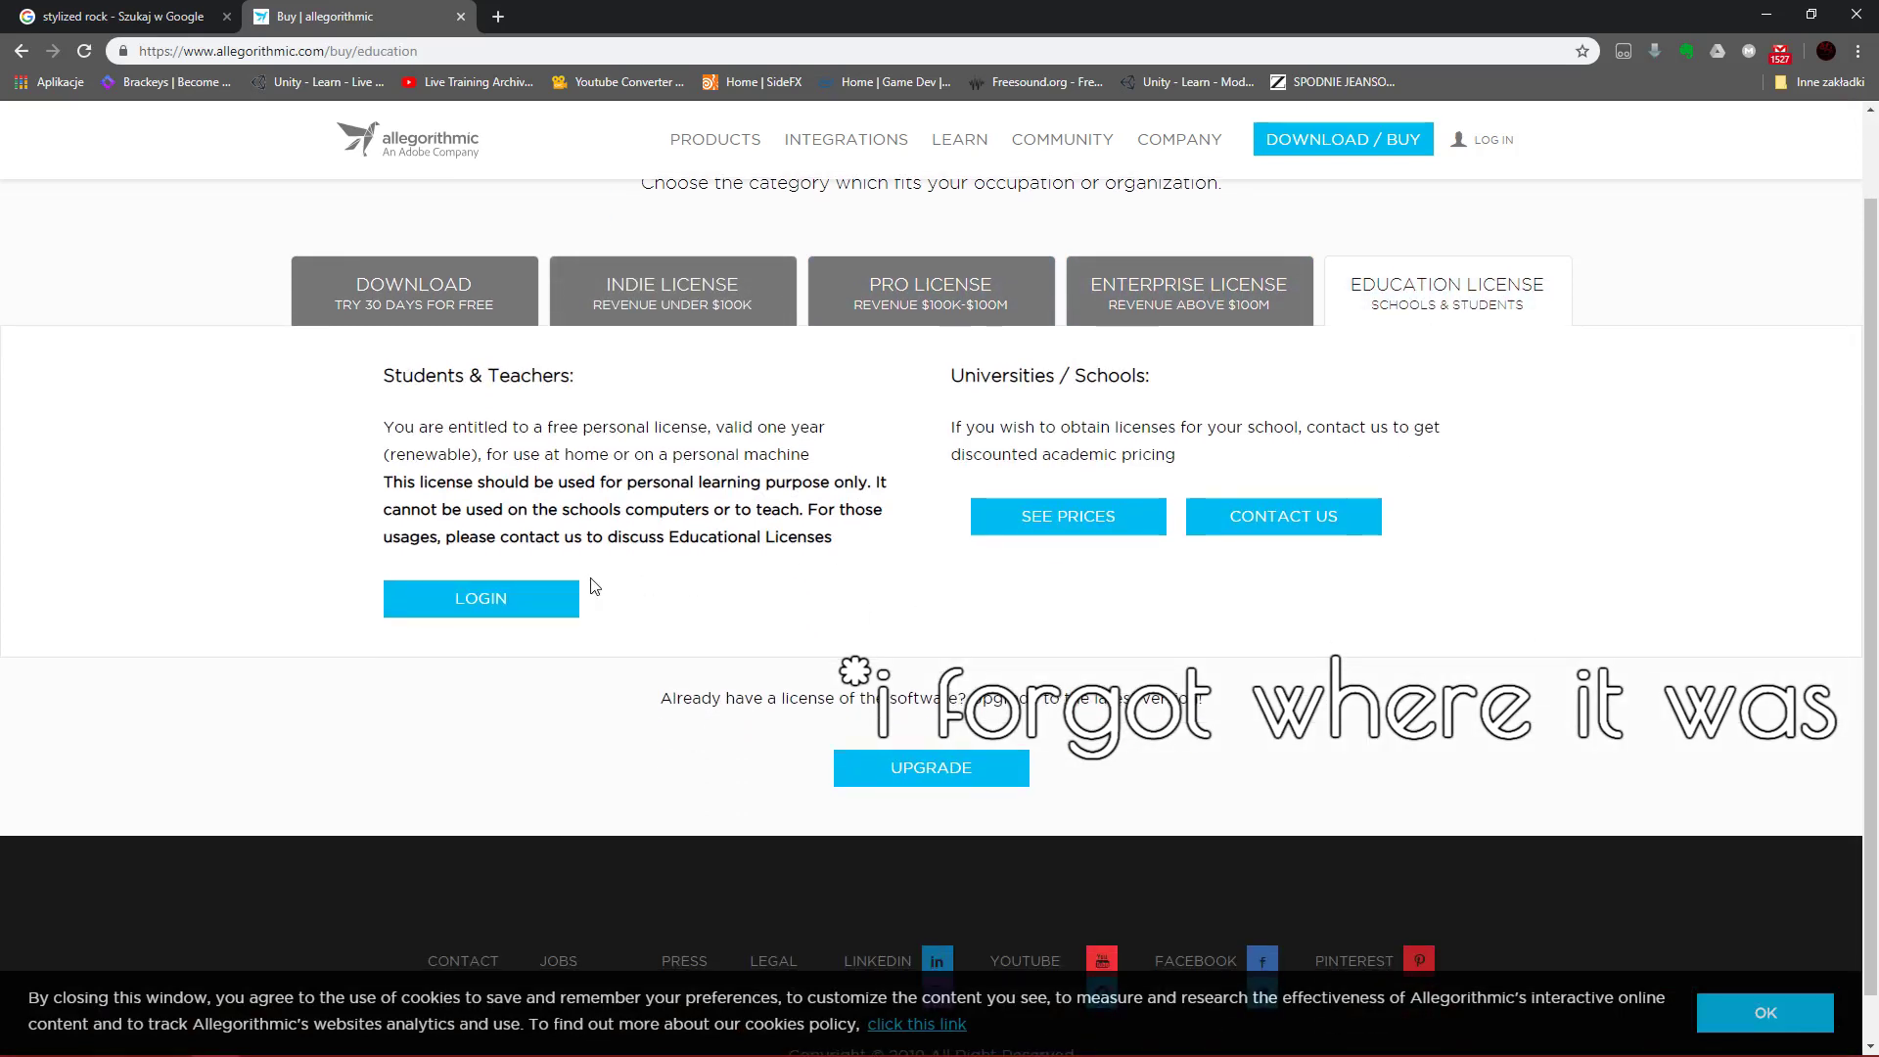
scroll(528, 490, up, 1)
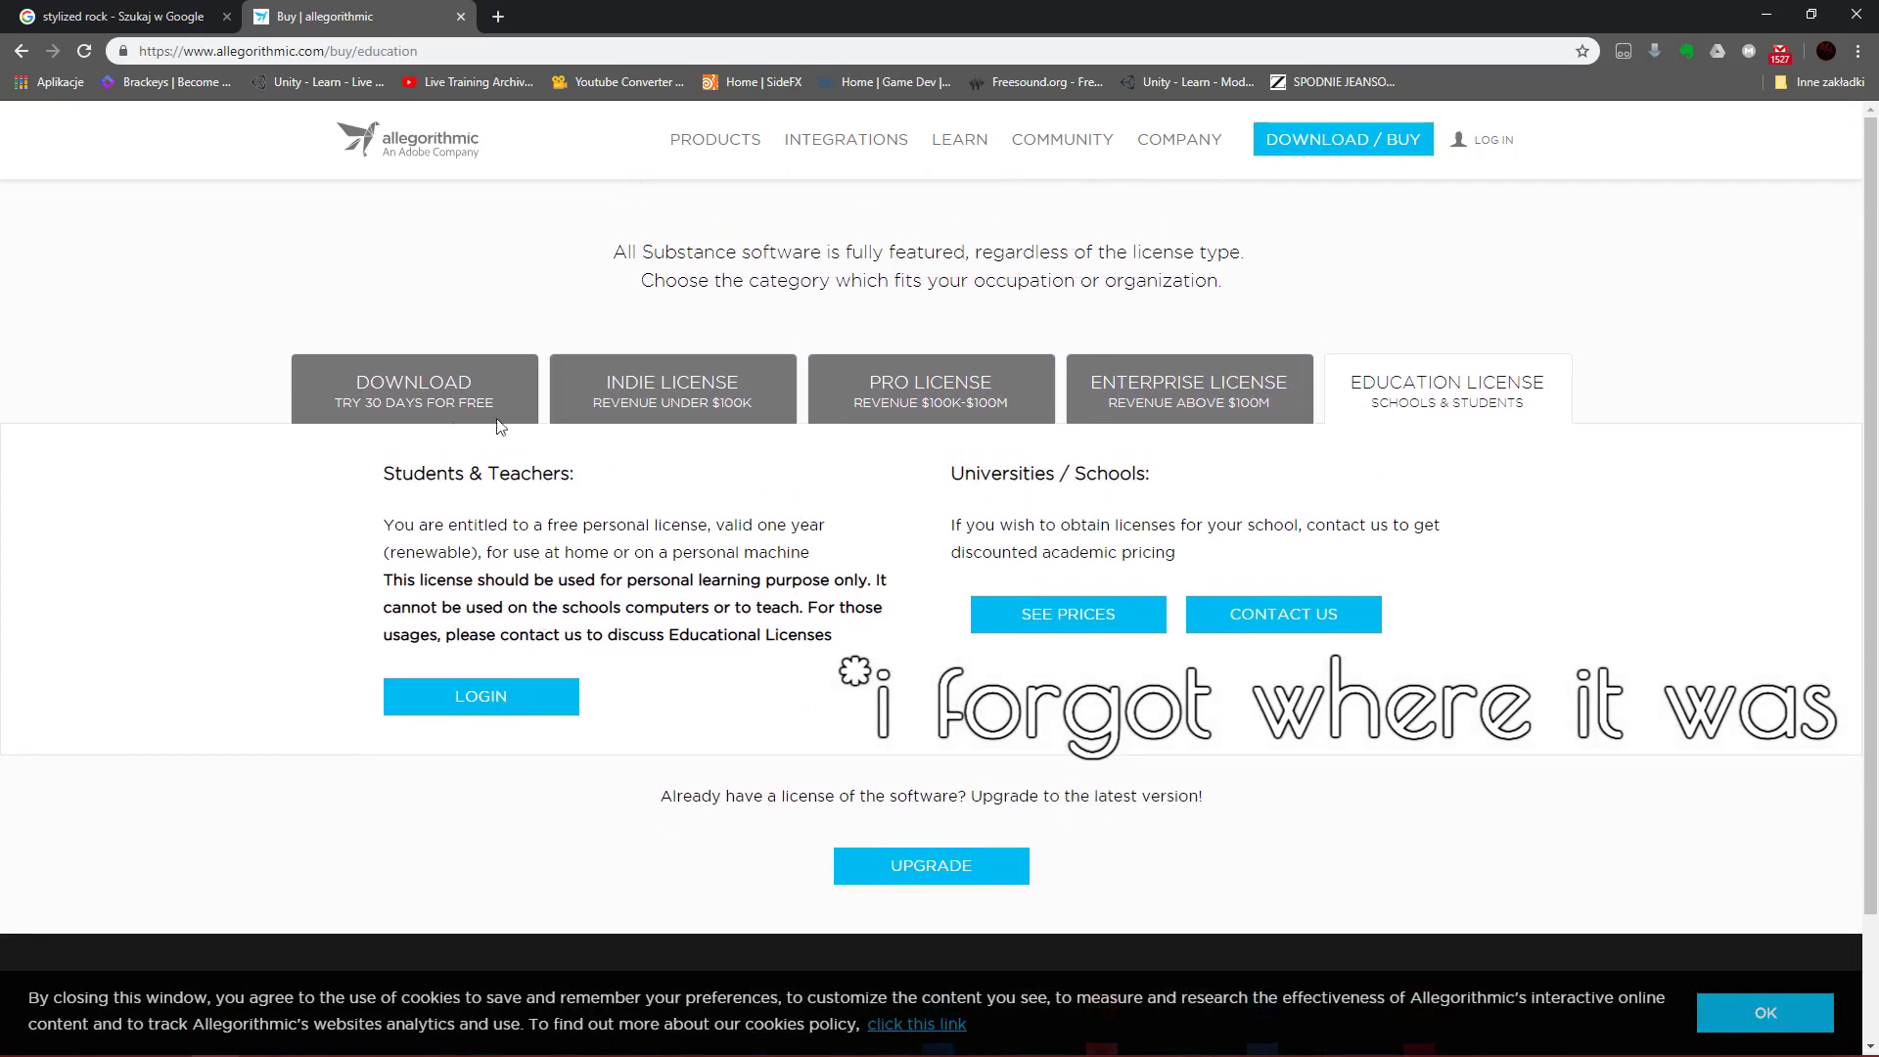
click(438, 411)
click(1397, 390)
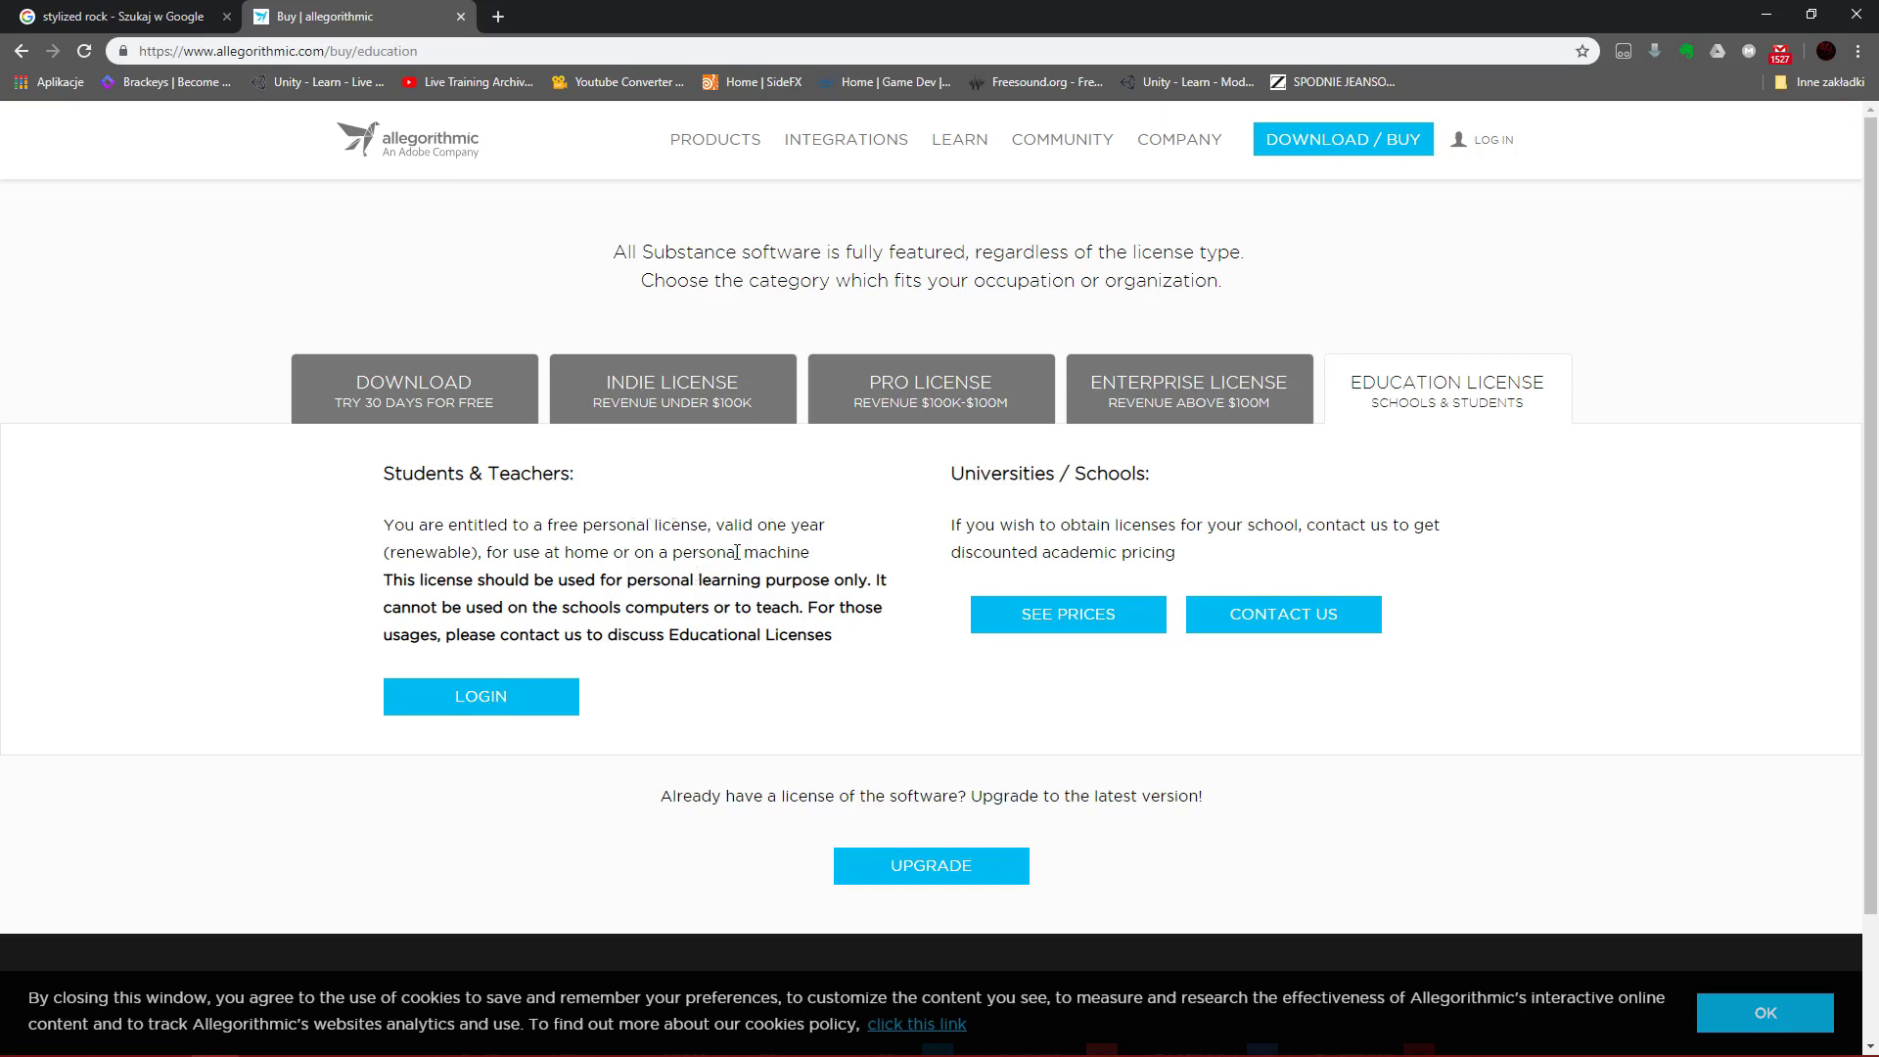
click(380, 395)
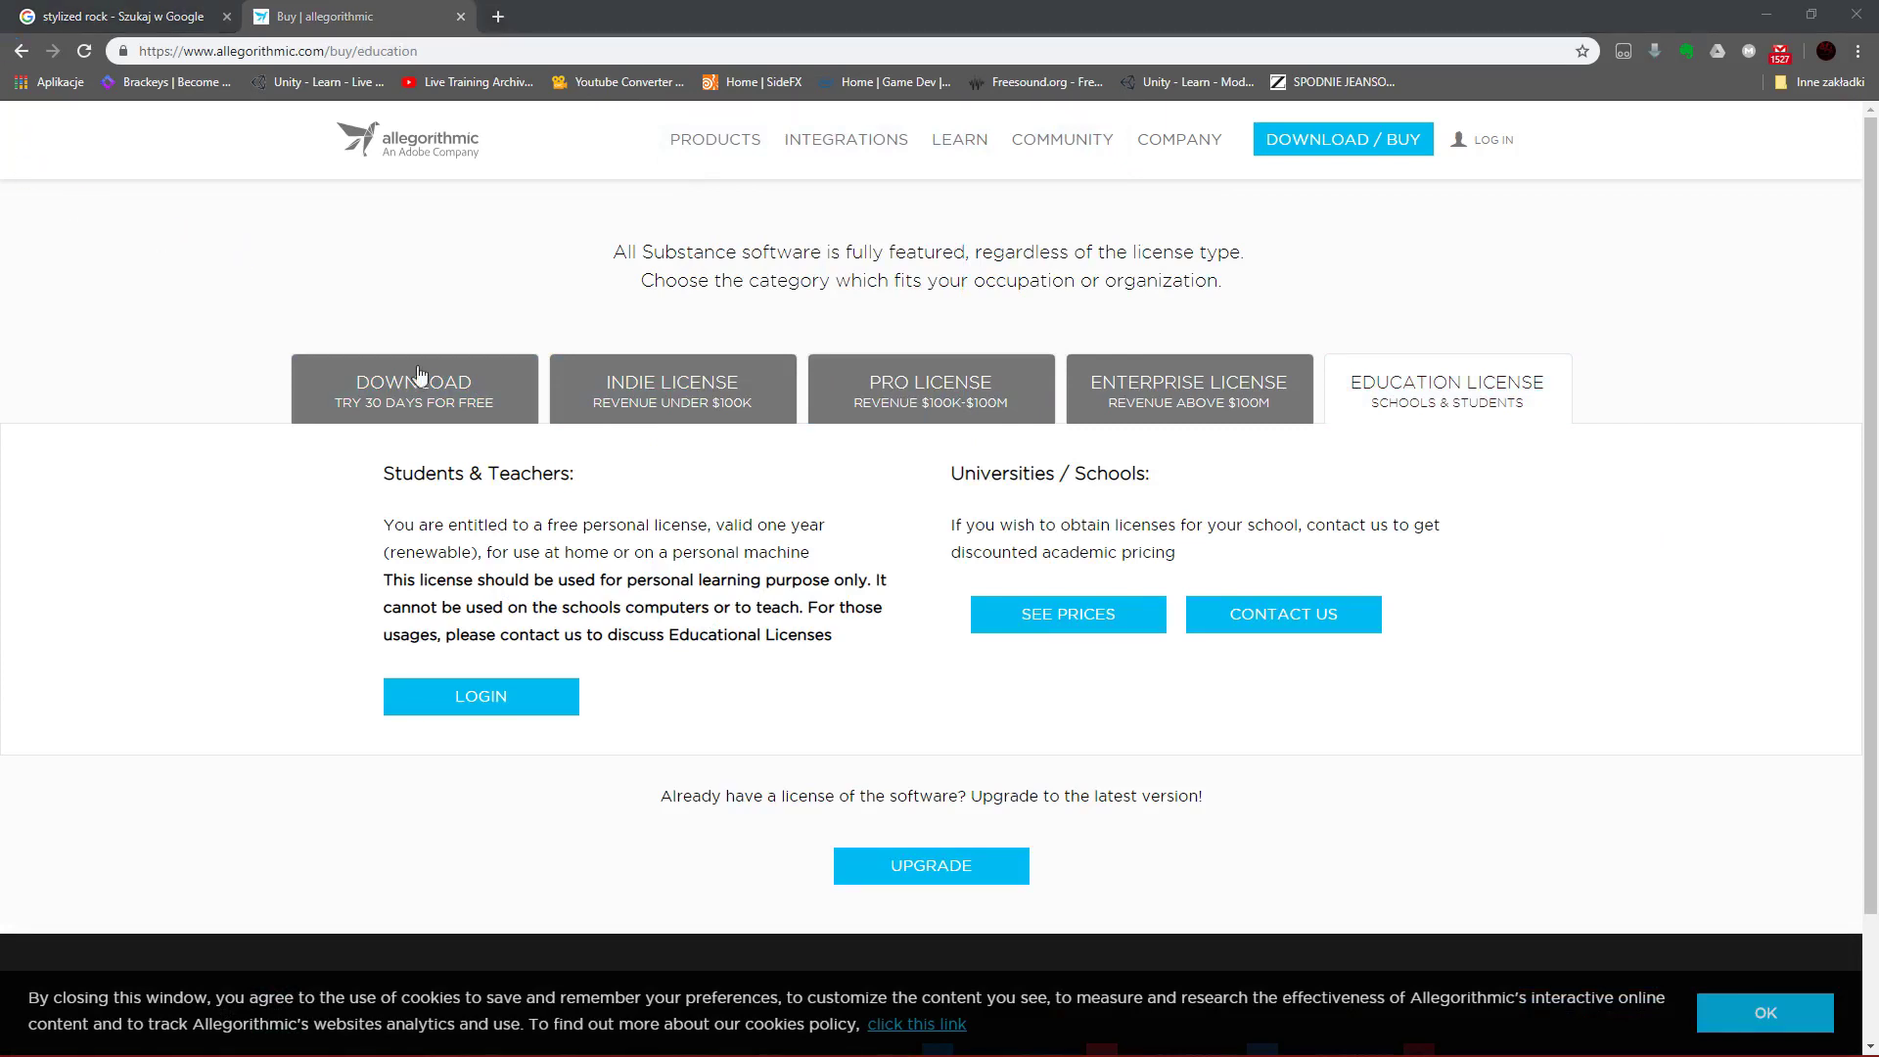
Switch to Substance Painter and start a new project using the Unity 5 (allegorithmic) template.
click(556, 22)
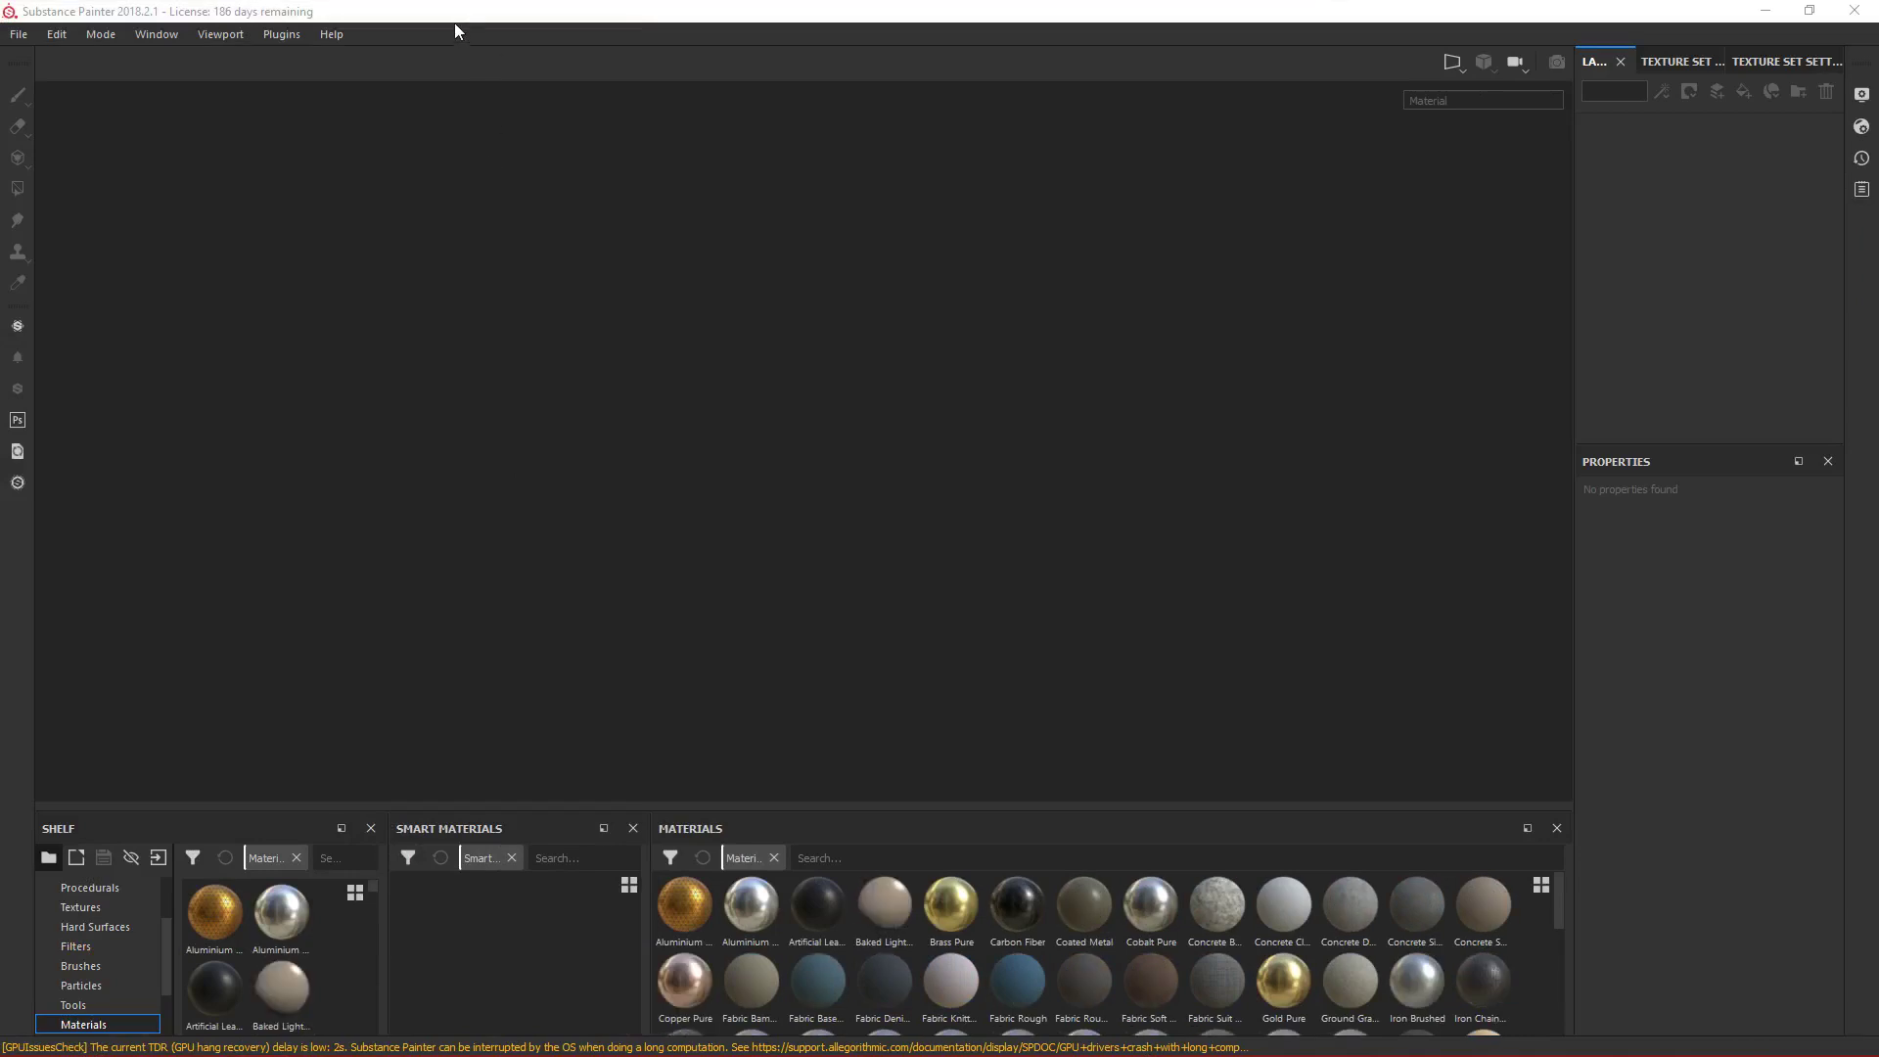
click(19, 36)
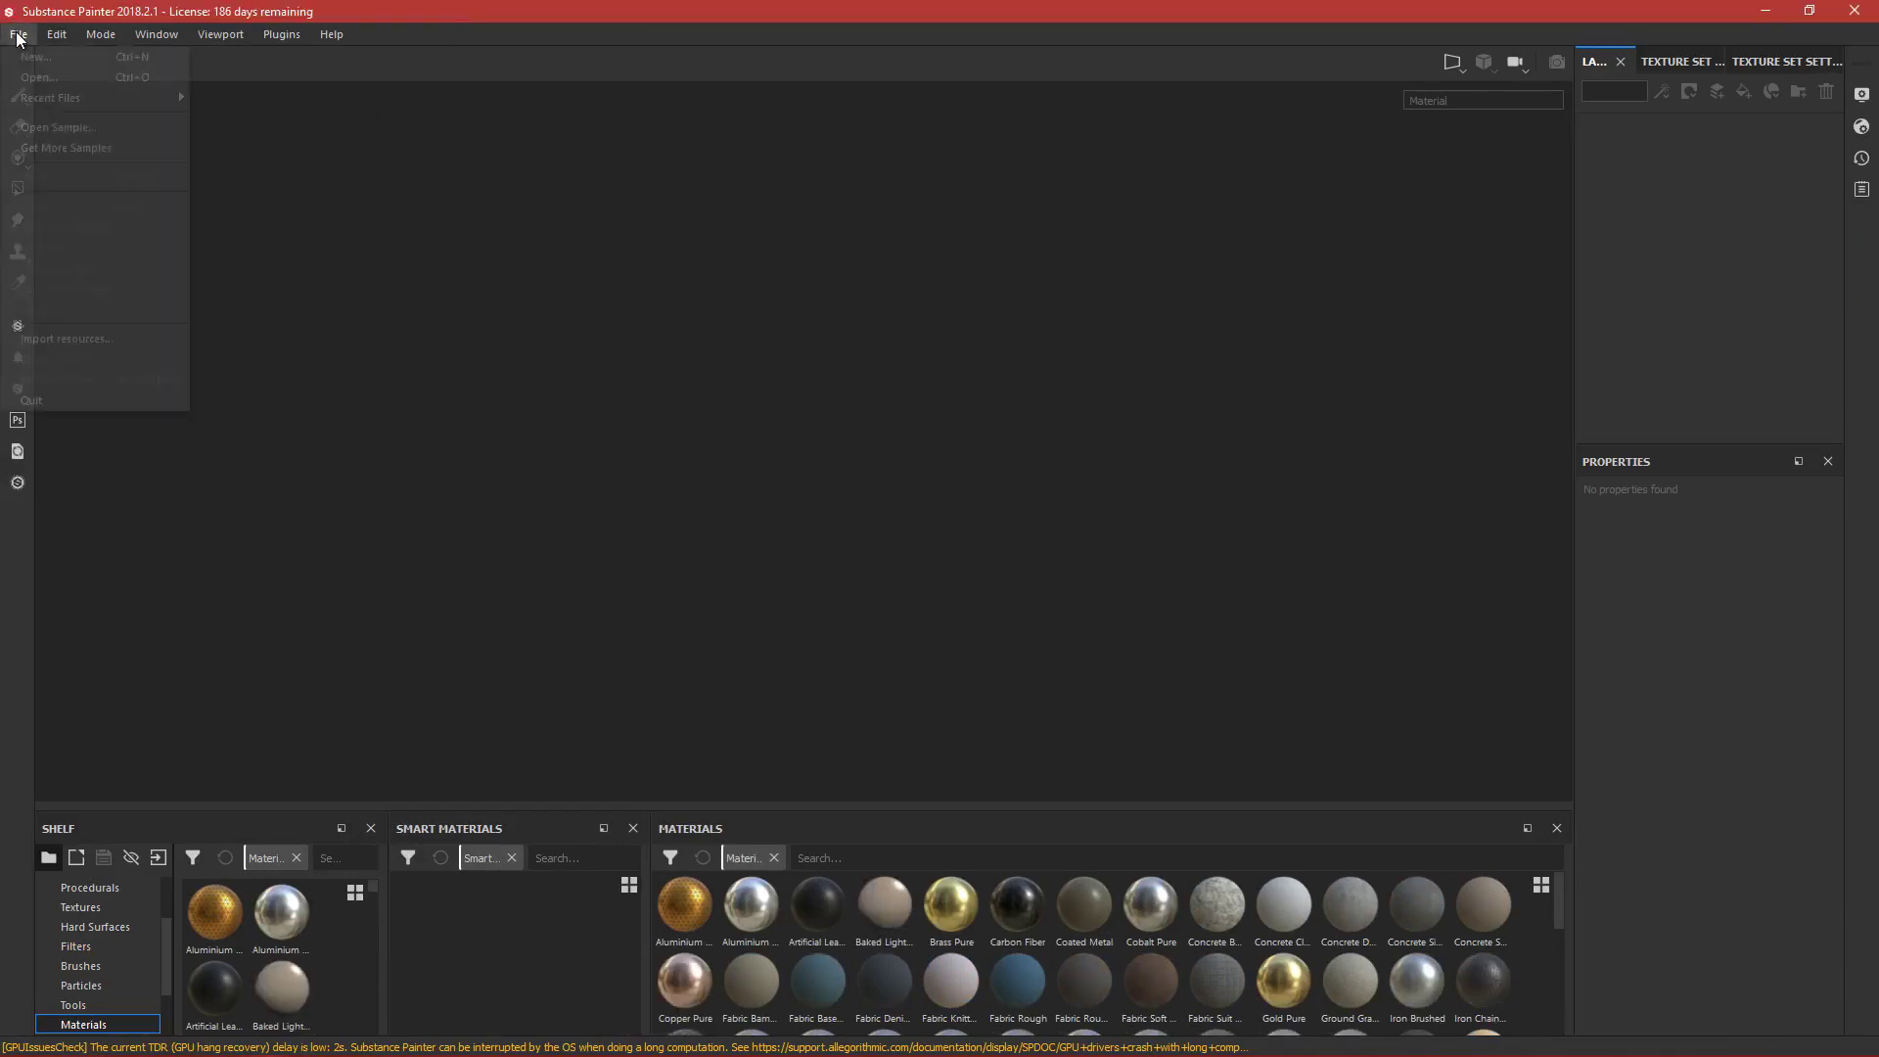
click(64, 65)
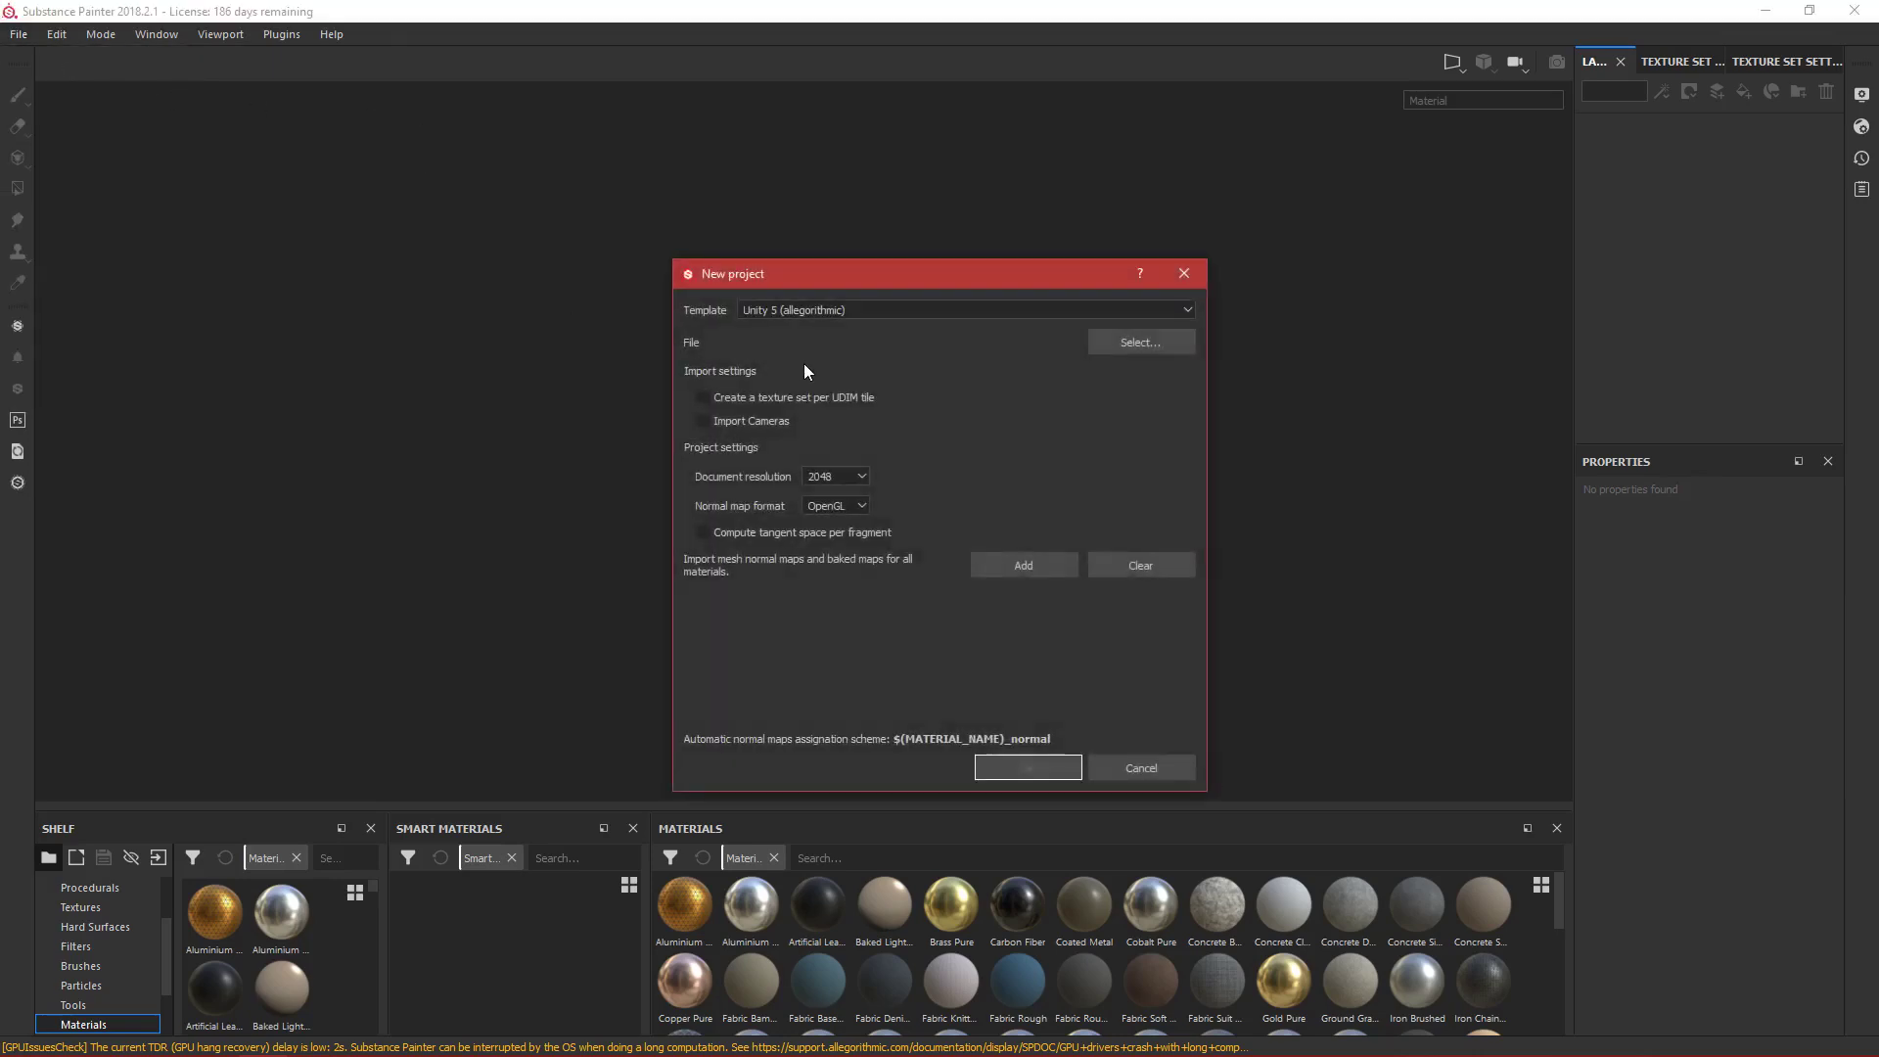
click(812, 312)
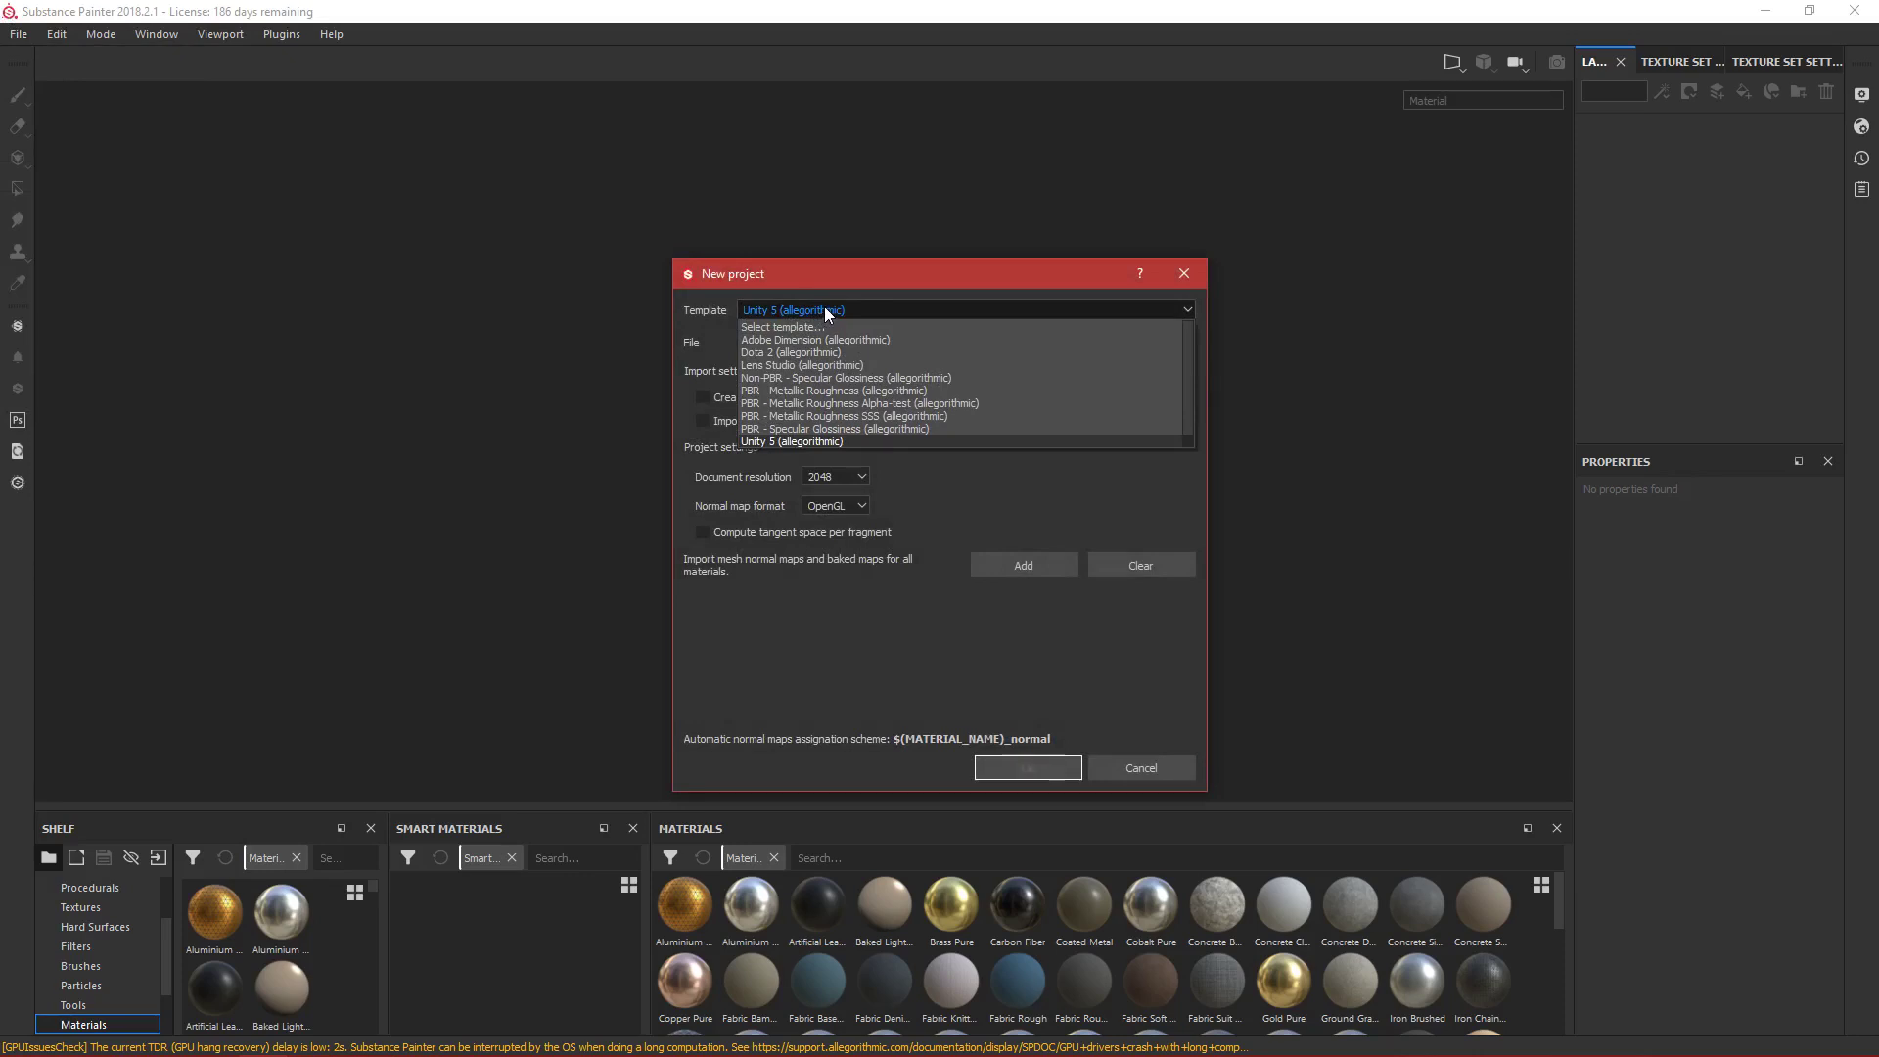
click(720, 331)
Load Rock_Stylized_low.fbx from the Blender Projects folder as the mesh and create the project at 2048 document resolution.
click(1125, 349)
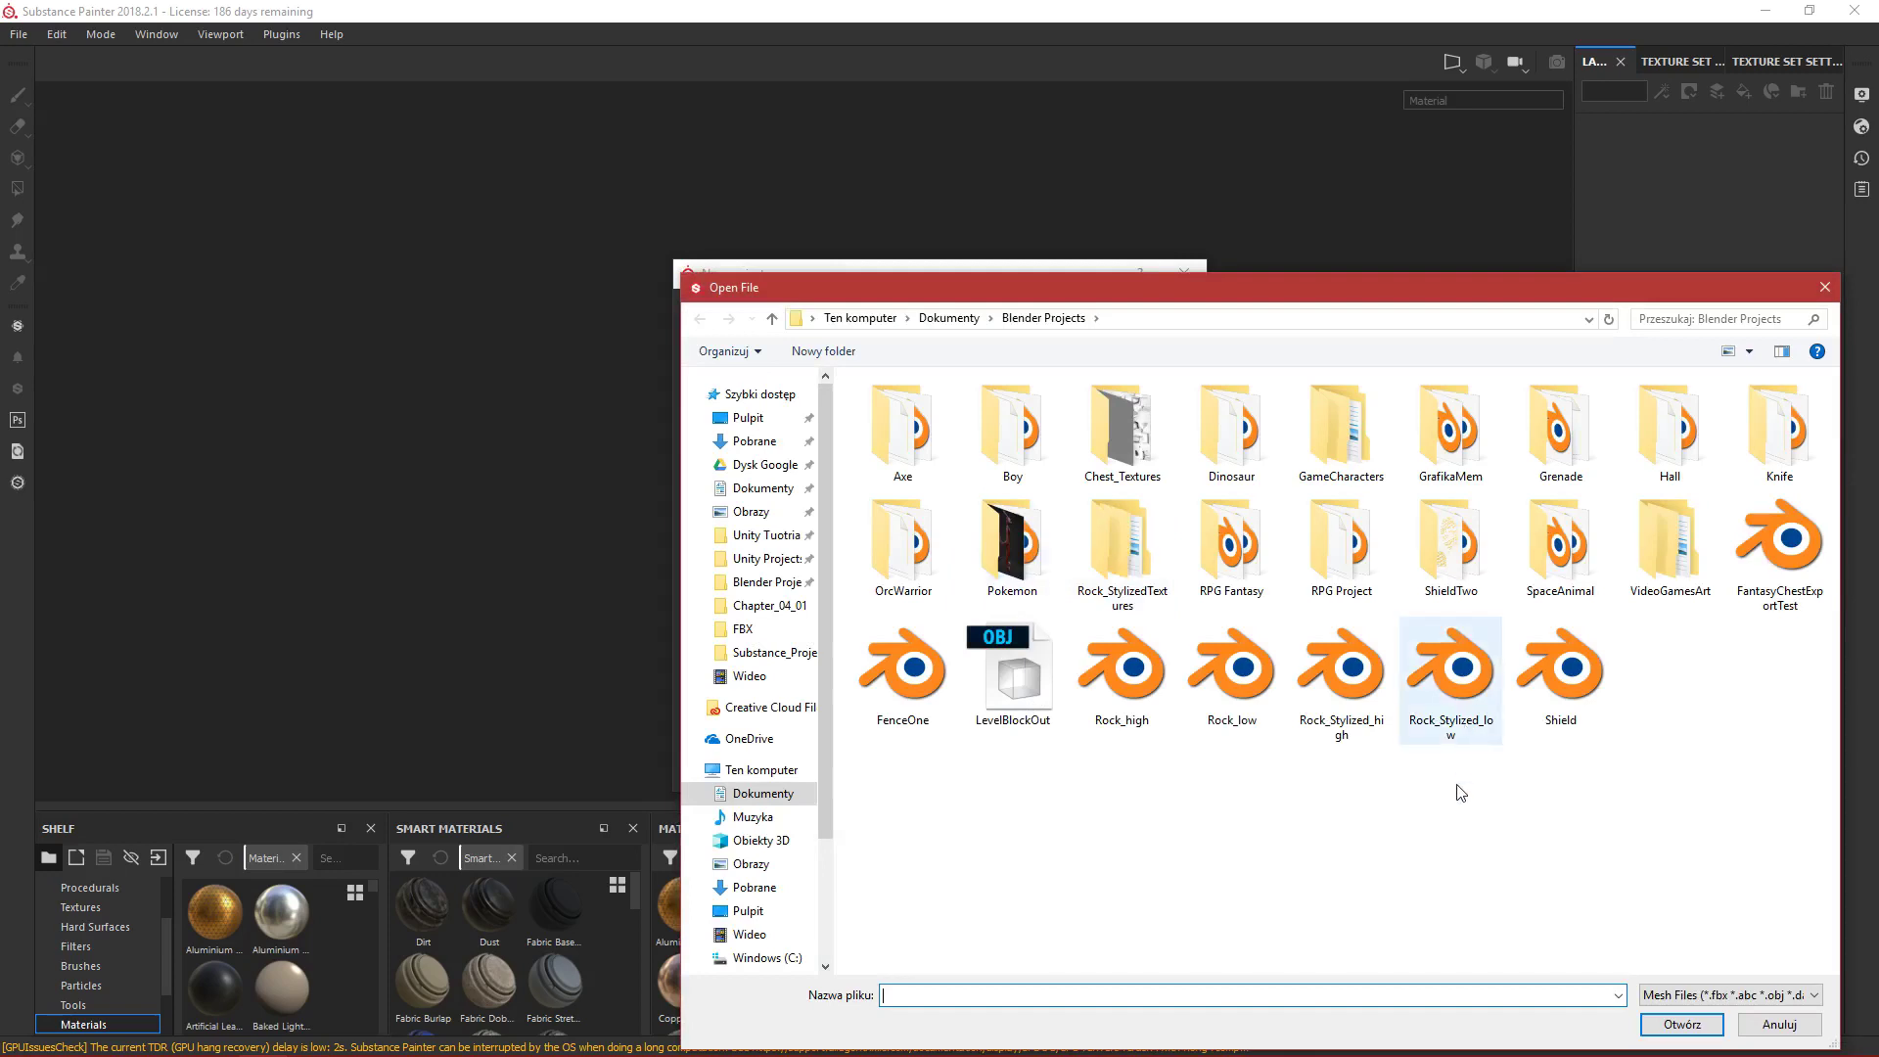
click(1450, 685)
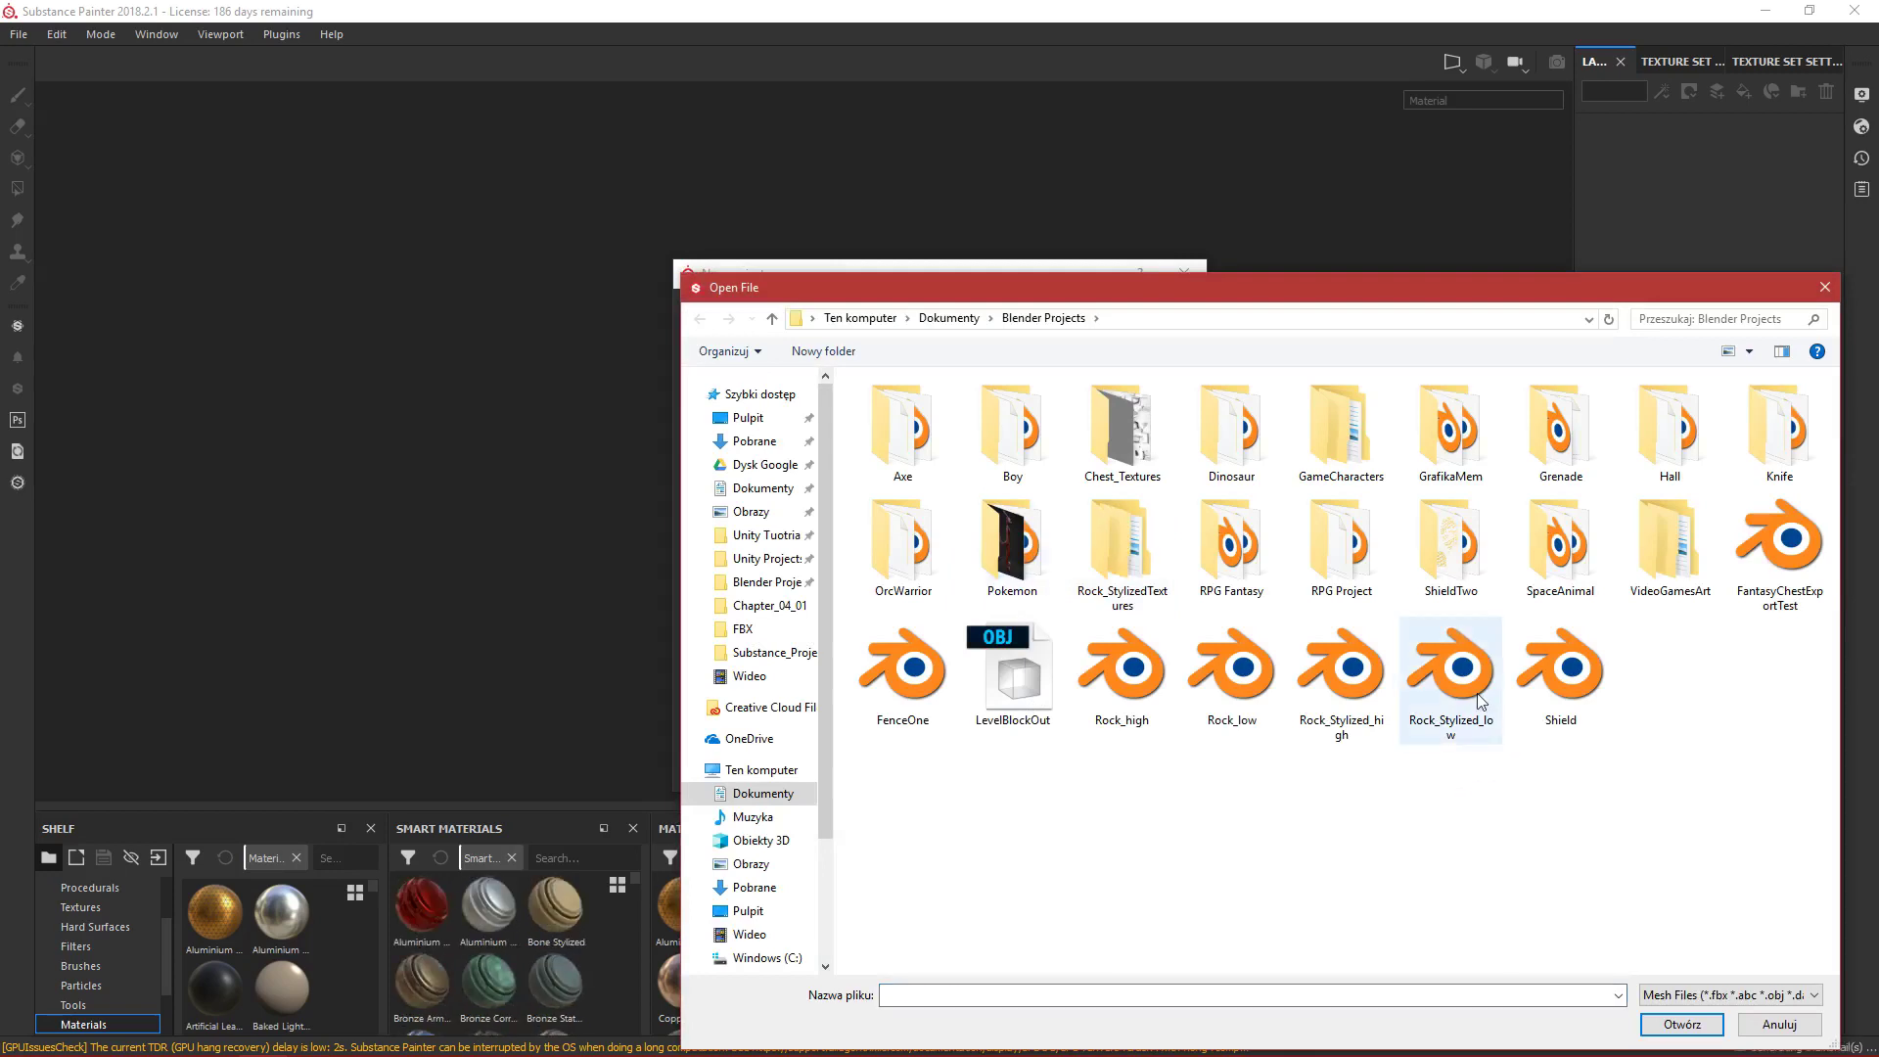
click(1677, 1026)
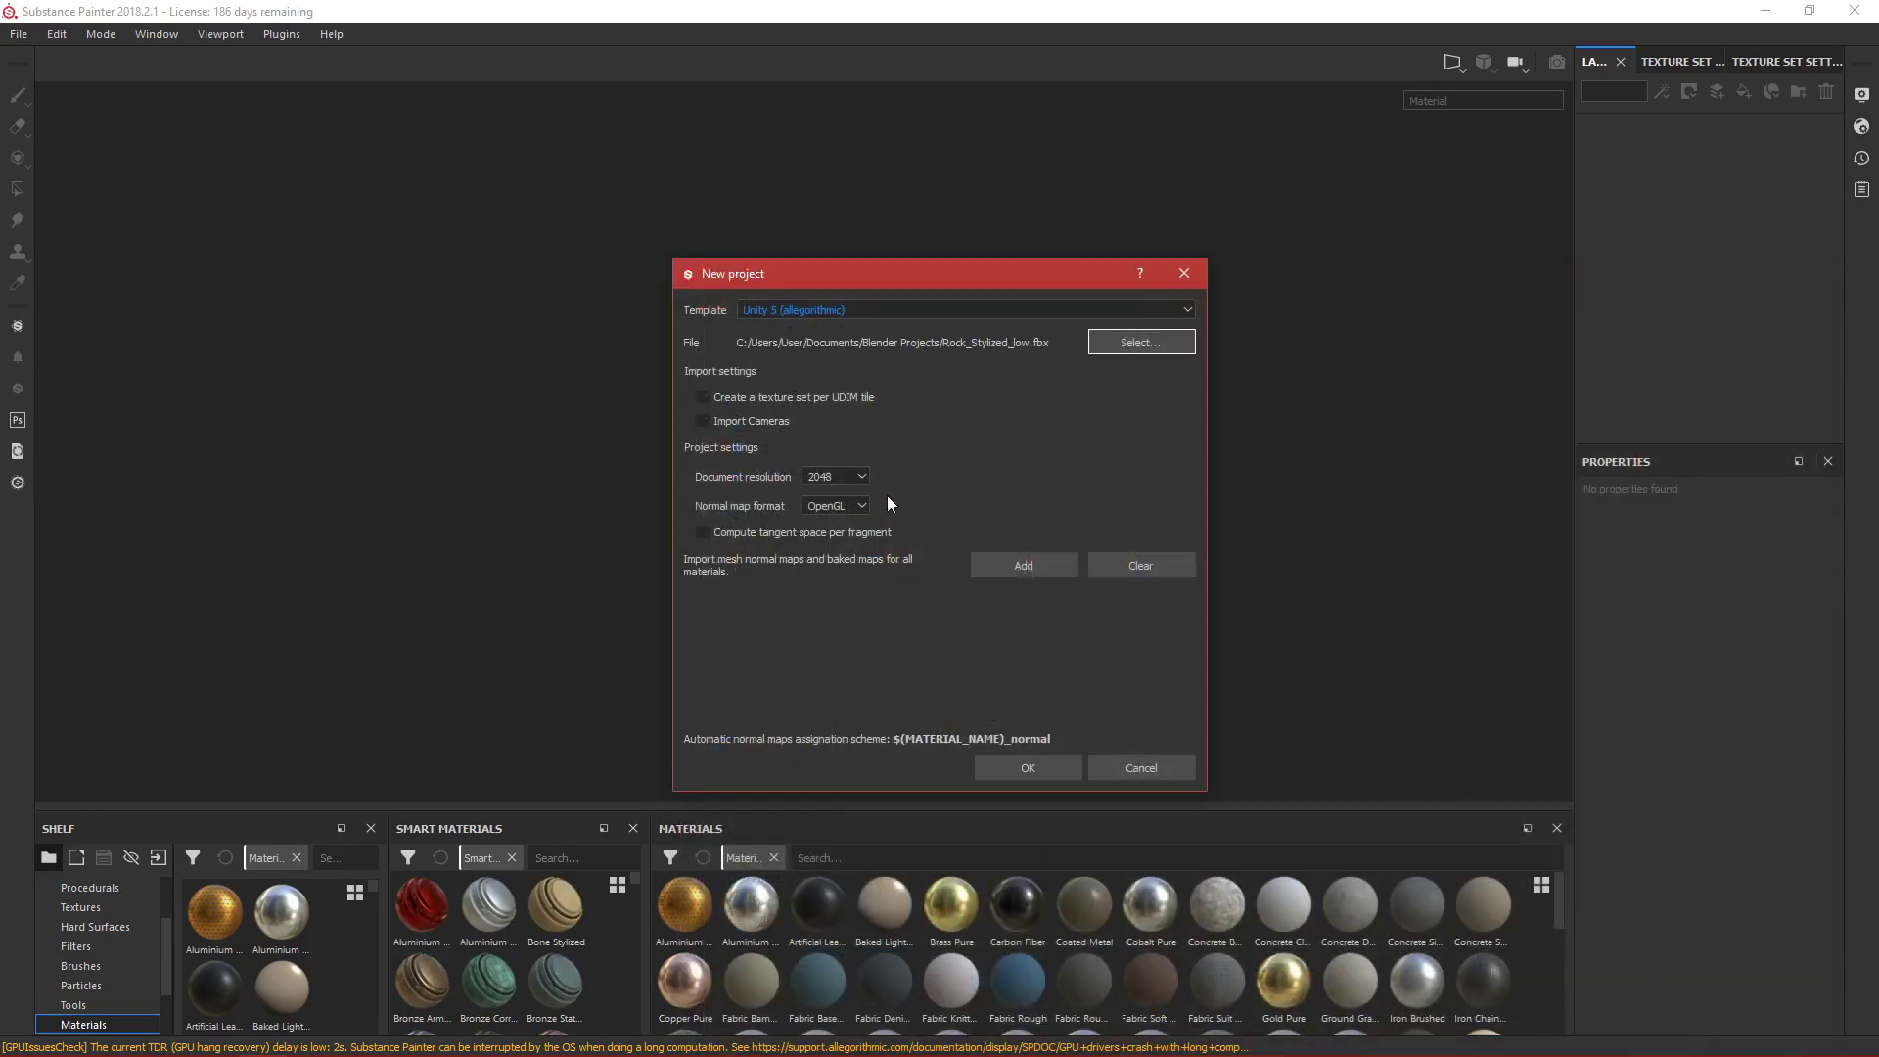
click(837, 482)
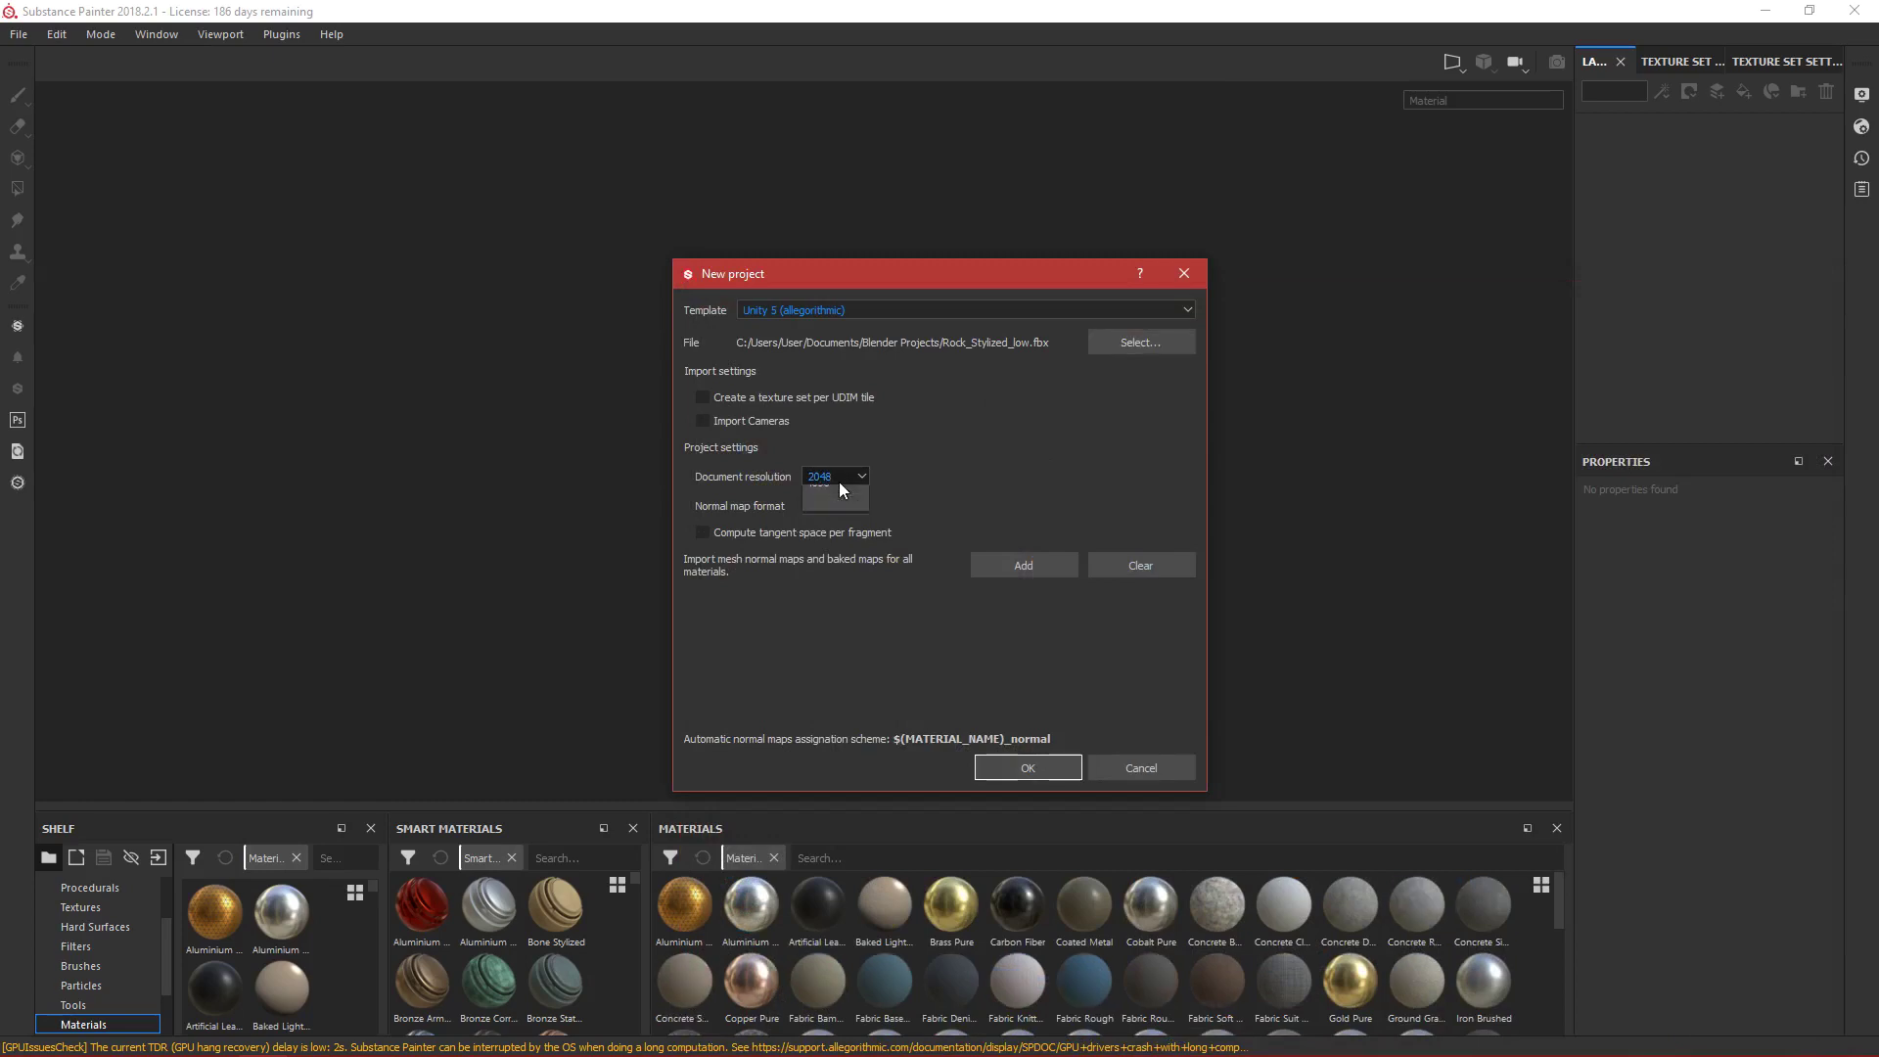
click(838, 481)
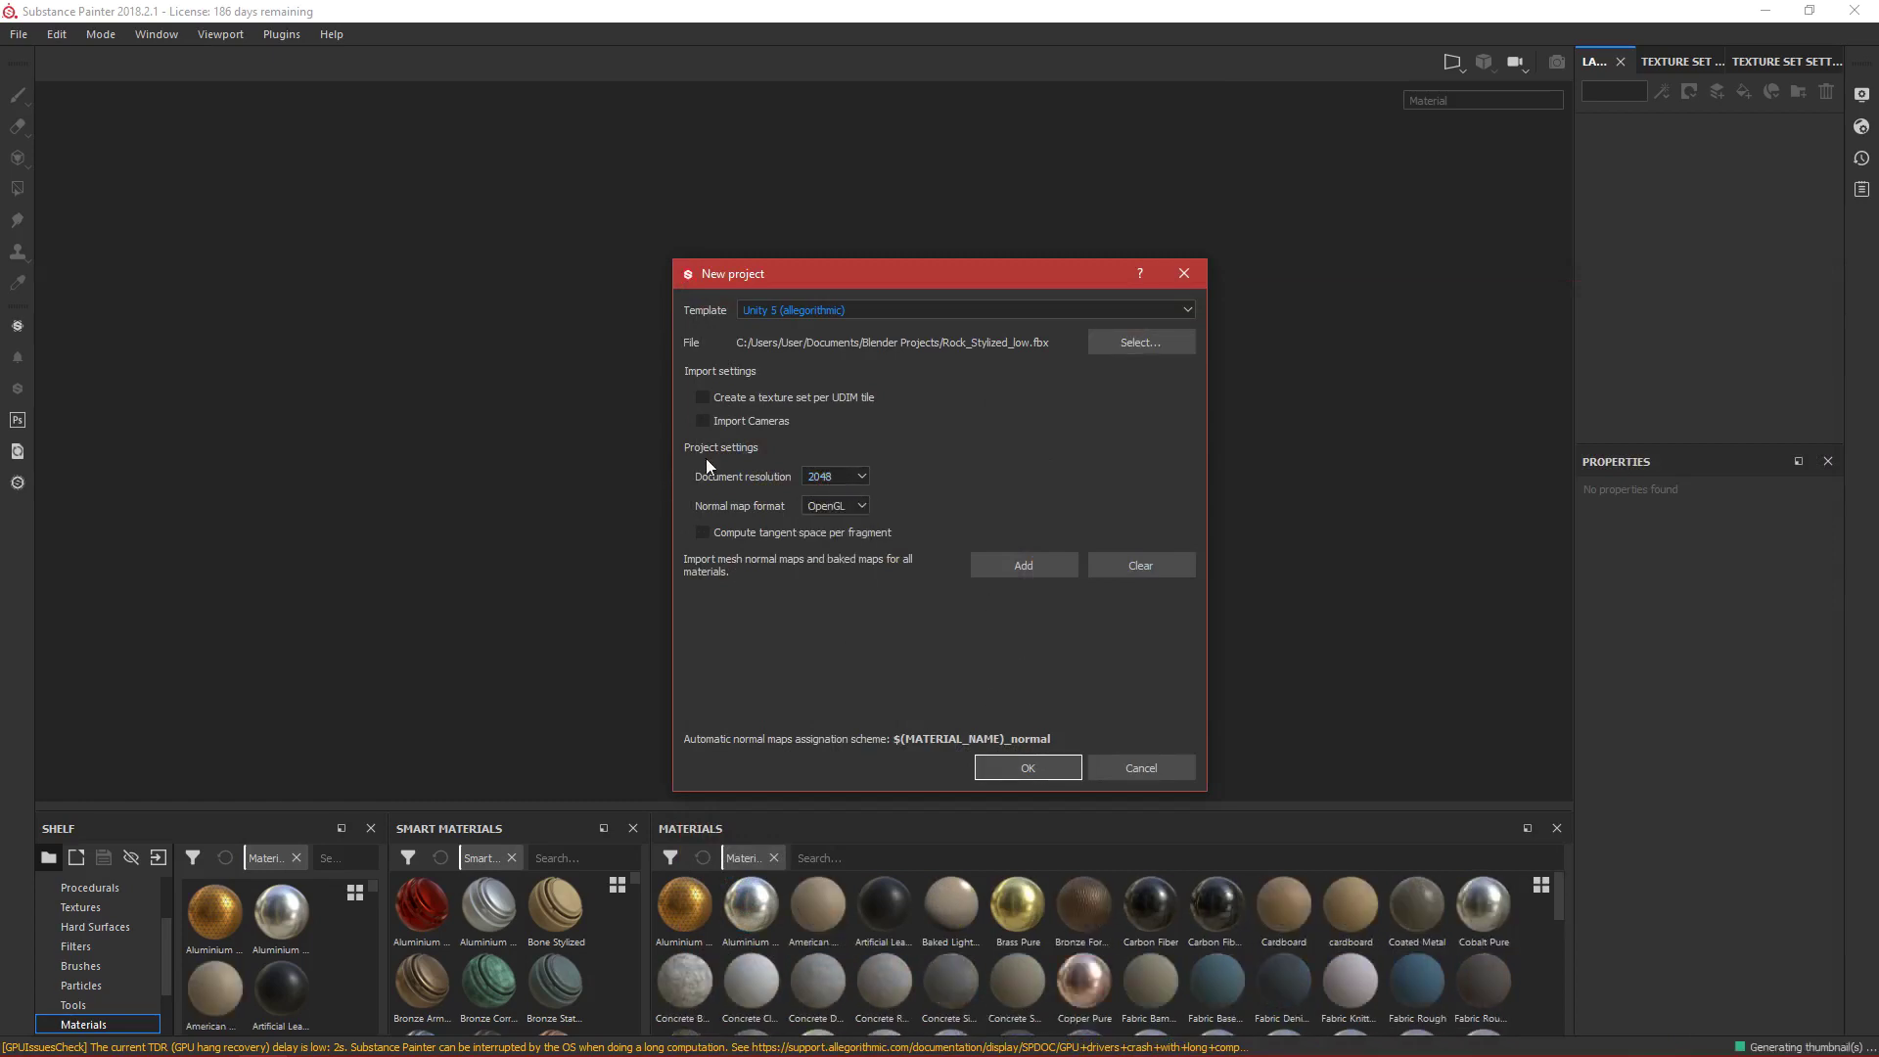
click(989, 768)
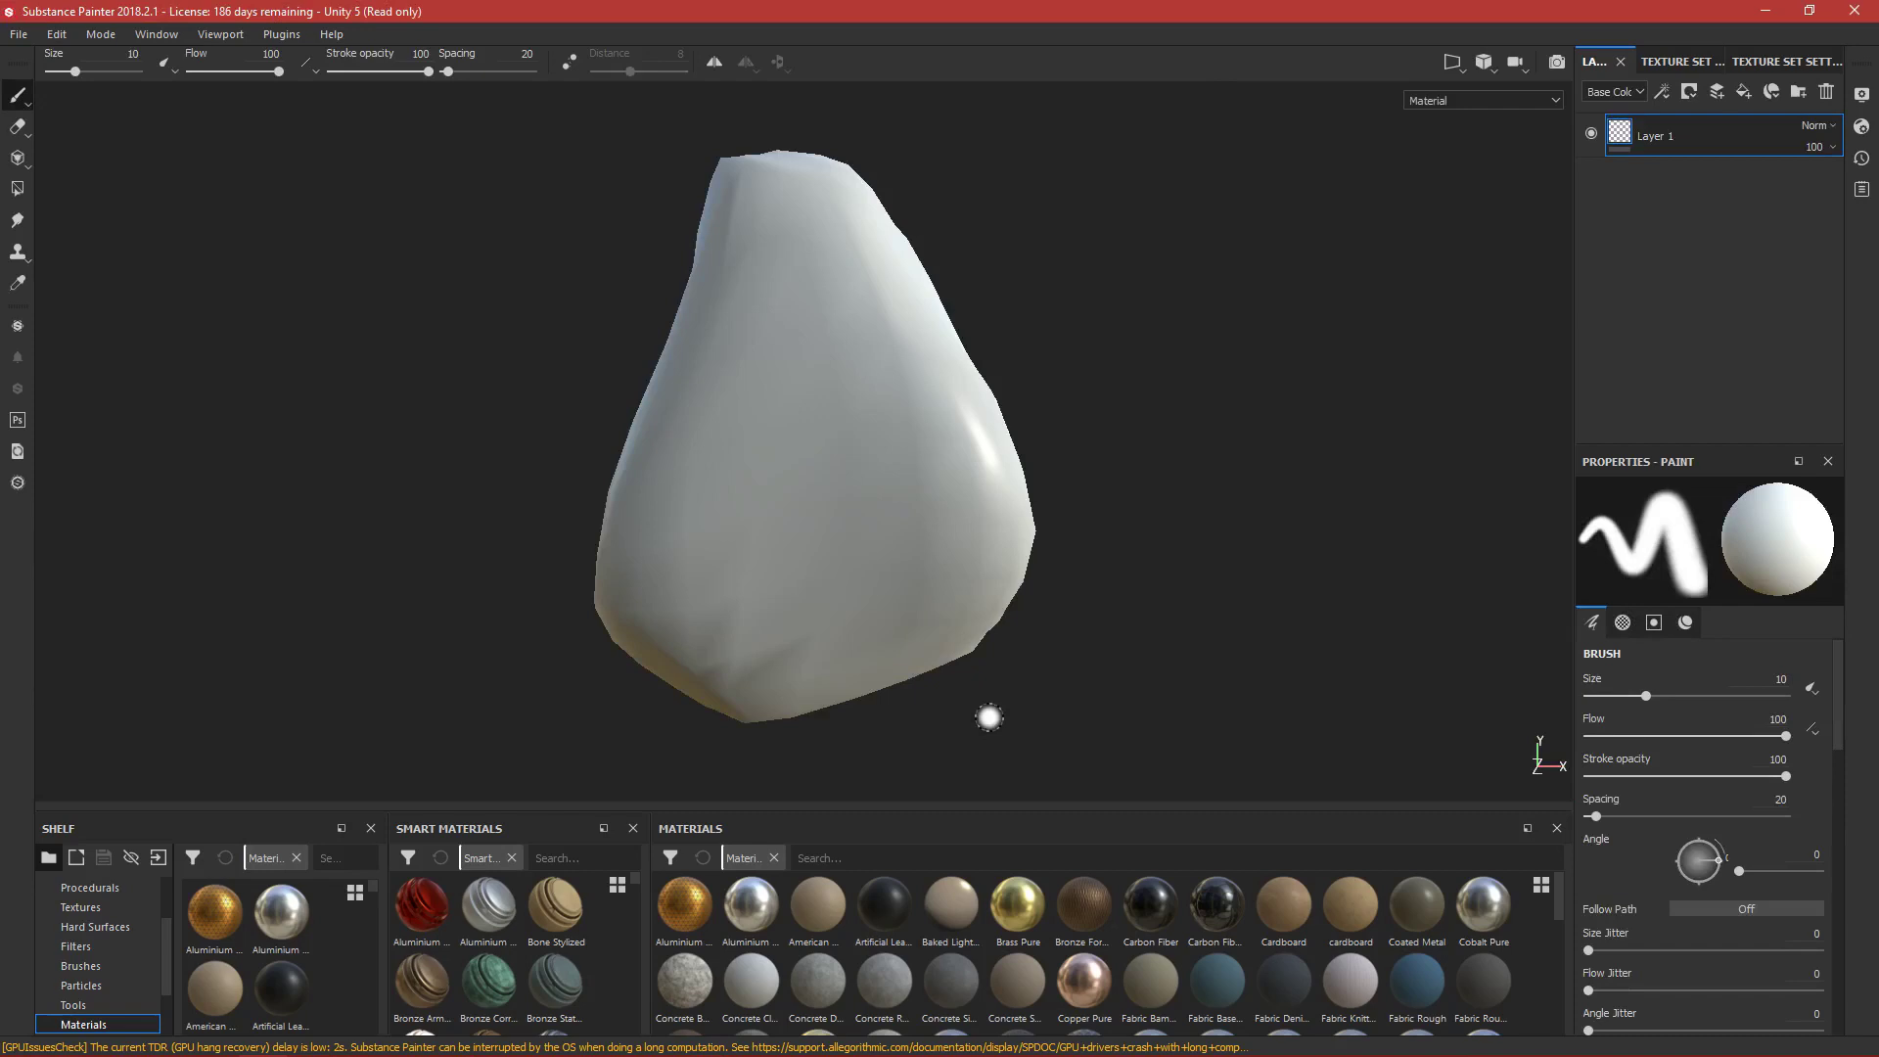
Inspect the imported low-poly rock from slightly different angles using the camera controls.
mouse_move(736, 480)
alt+mouse_down()
mouse_move(725, 453)
mouse_move(919, 453)
mouse_move(734, 533)
mouse_move(764, 468)
mouse_move(738, 478)
mouse_move(755, 424)
mouse_move(751, 440)
mouse_move(994, 520)
mouse_move(725, 483)
mouse_move(754, 484)
alt+mouse_up()
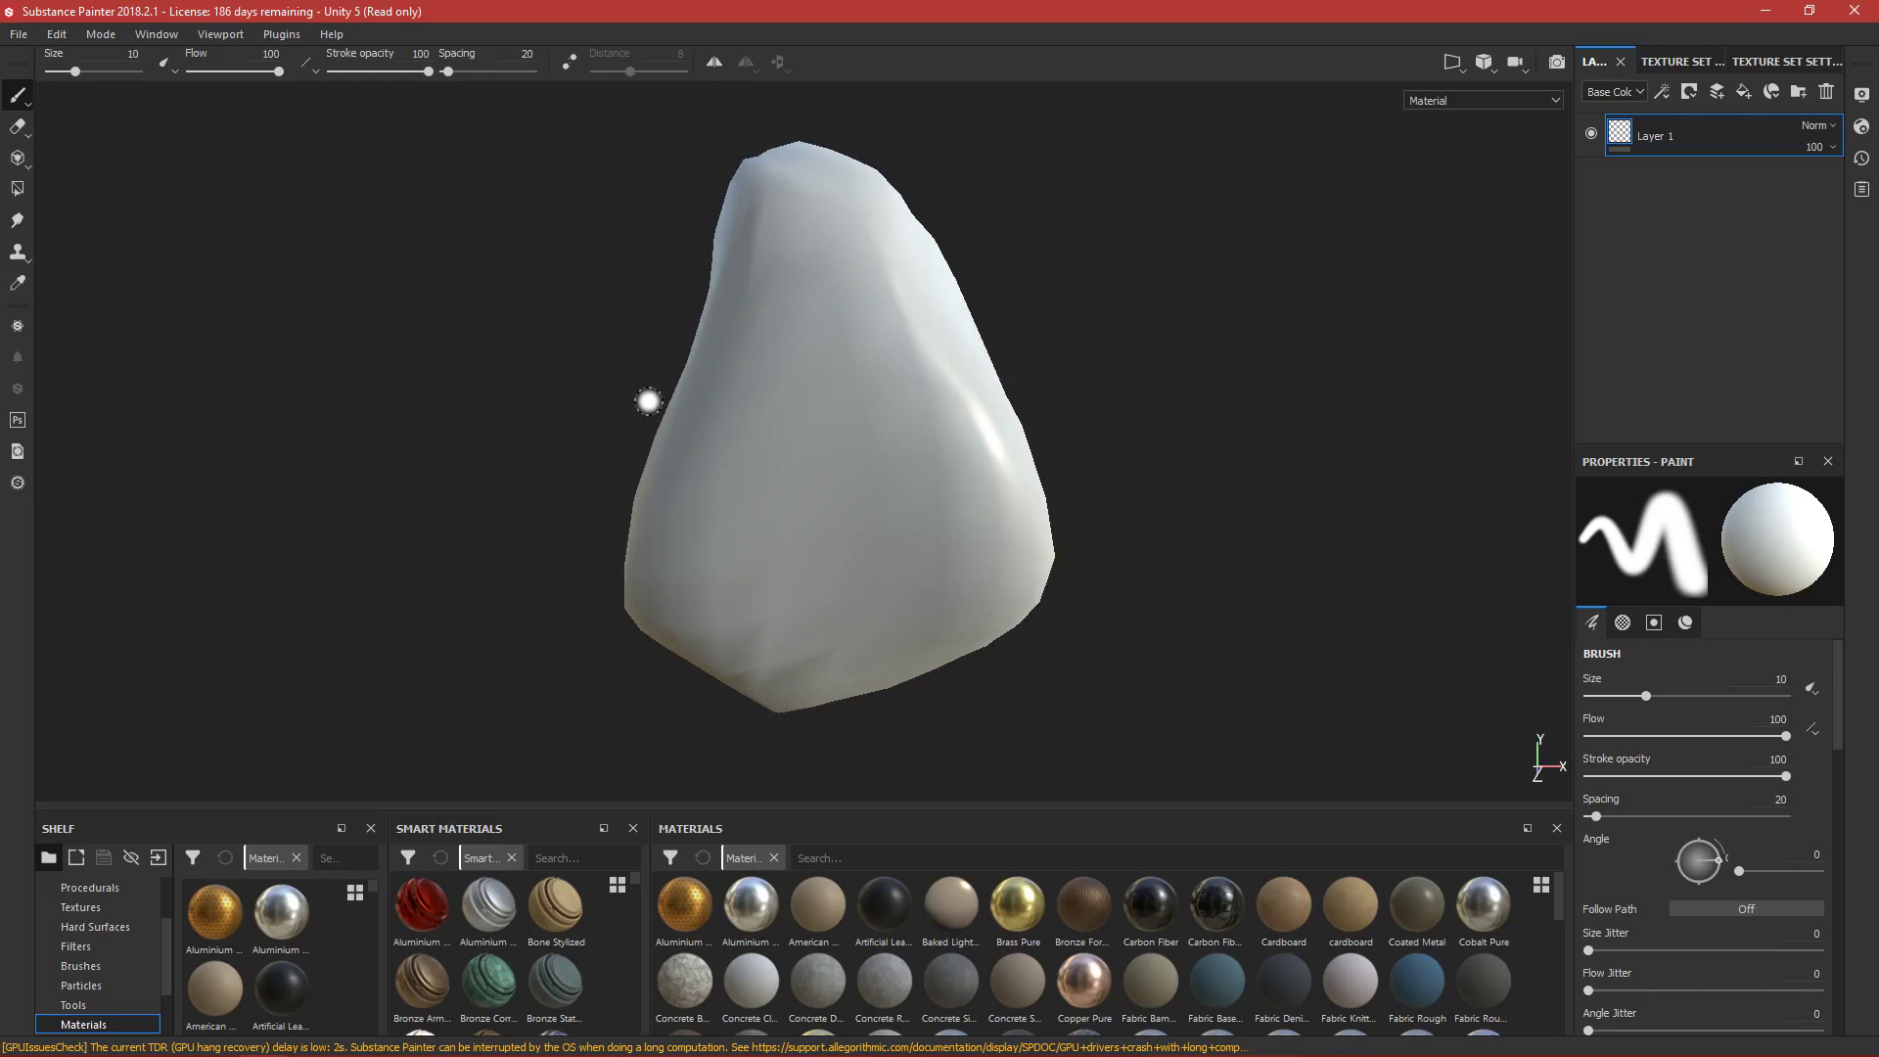
key(ctrl)
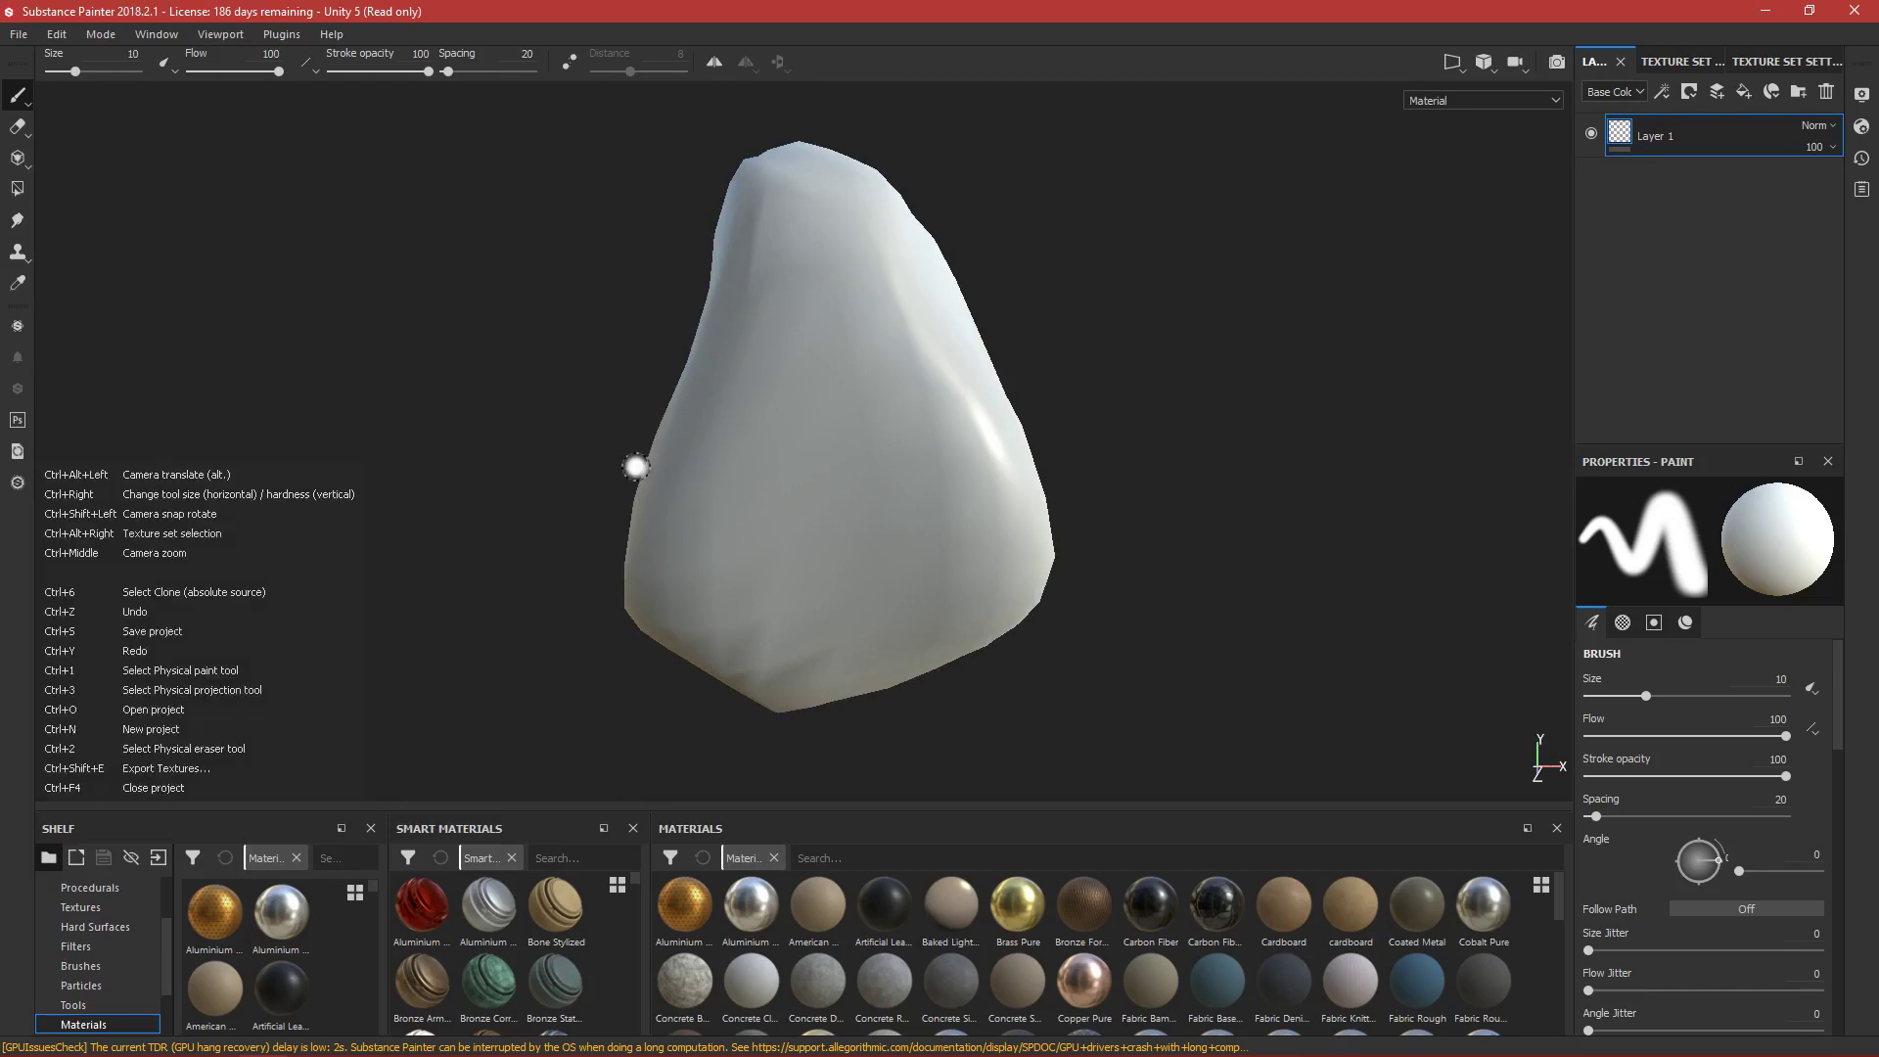
key(alt)
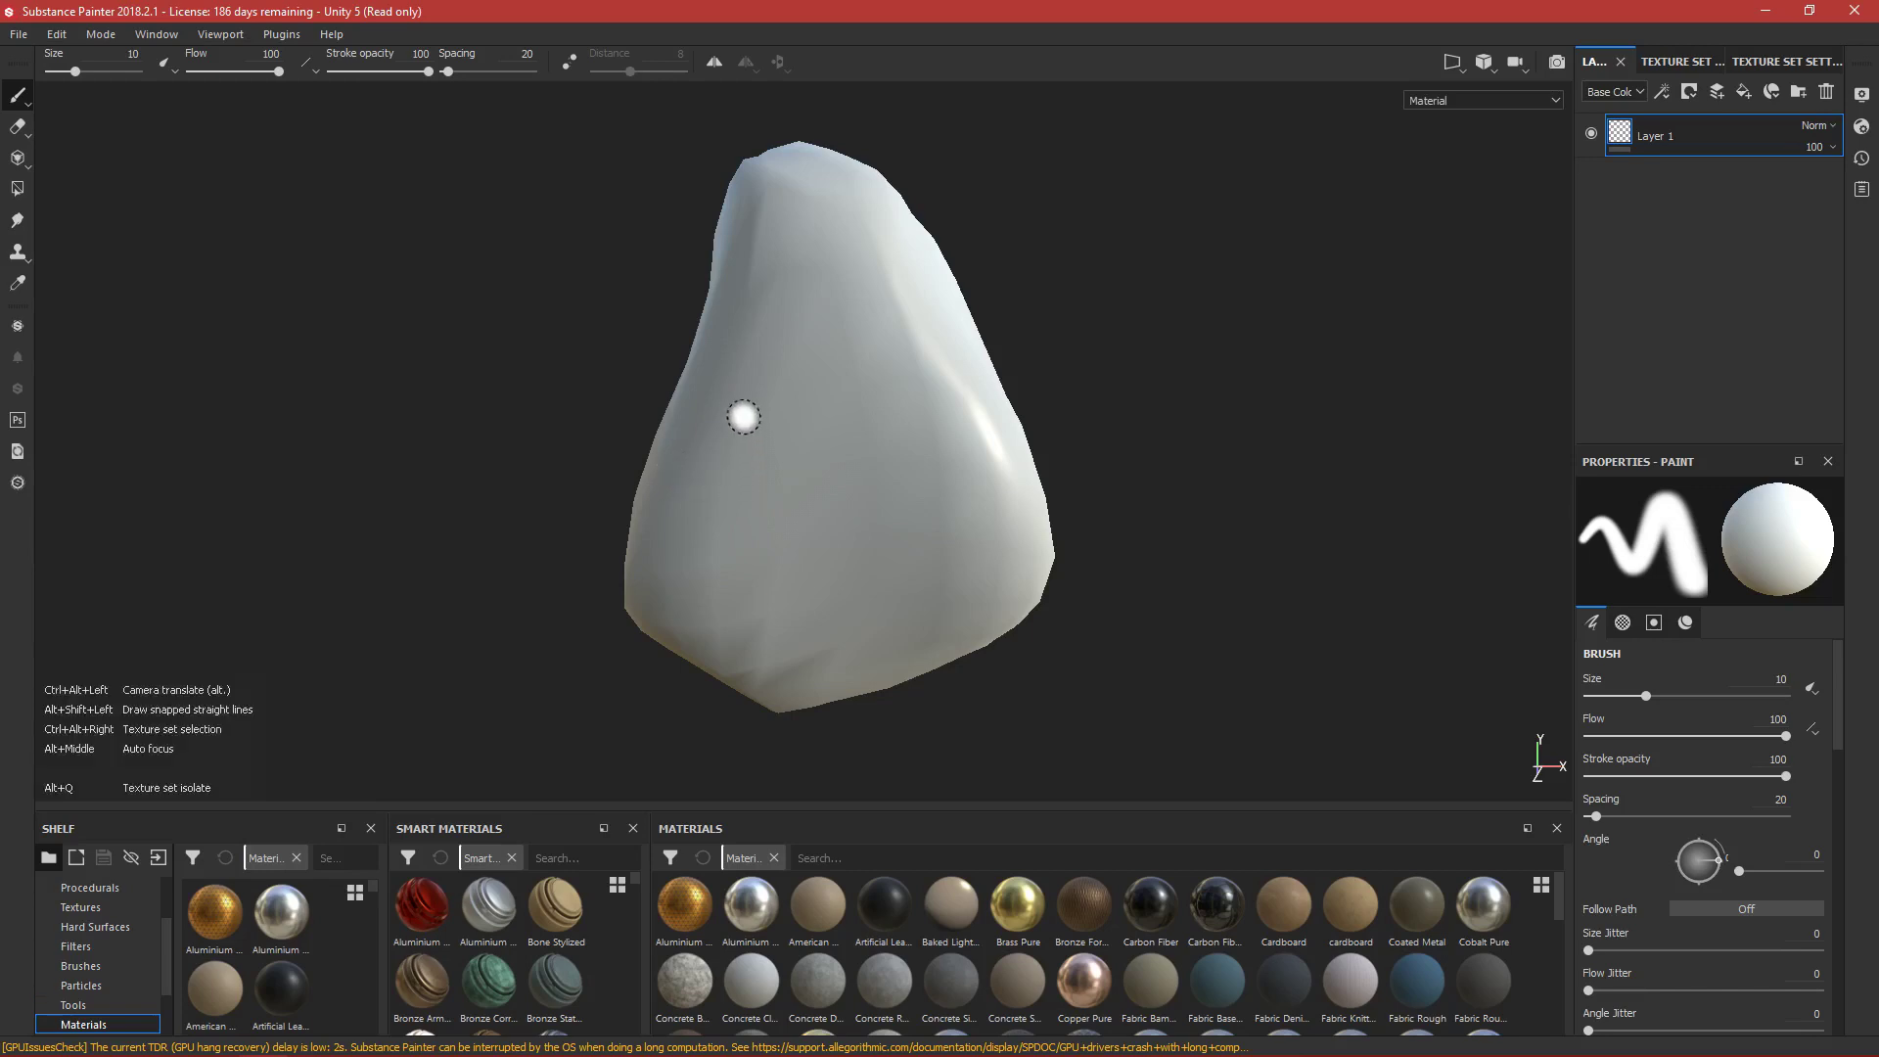
mouse_move(721, 470)
alt+mouse_down()
mouse_move(772, 391)
mouse_move(784, 502)
mouse_move(763, 495)
alt+mouse_up()
alt+middle_drag(763, 496, 792, 528)
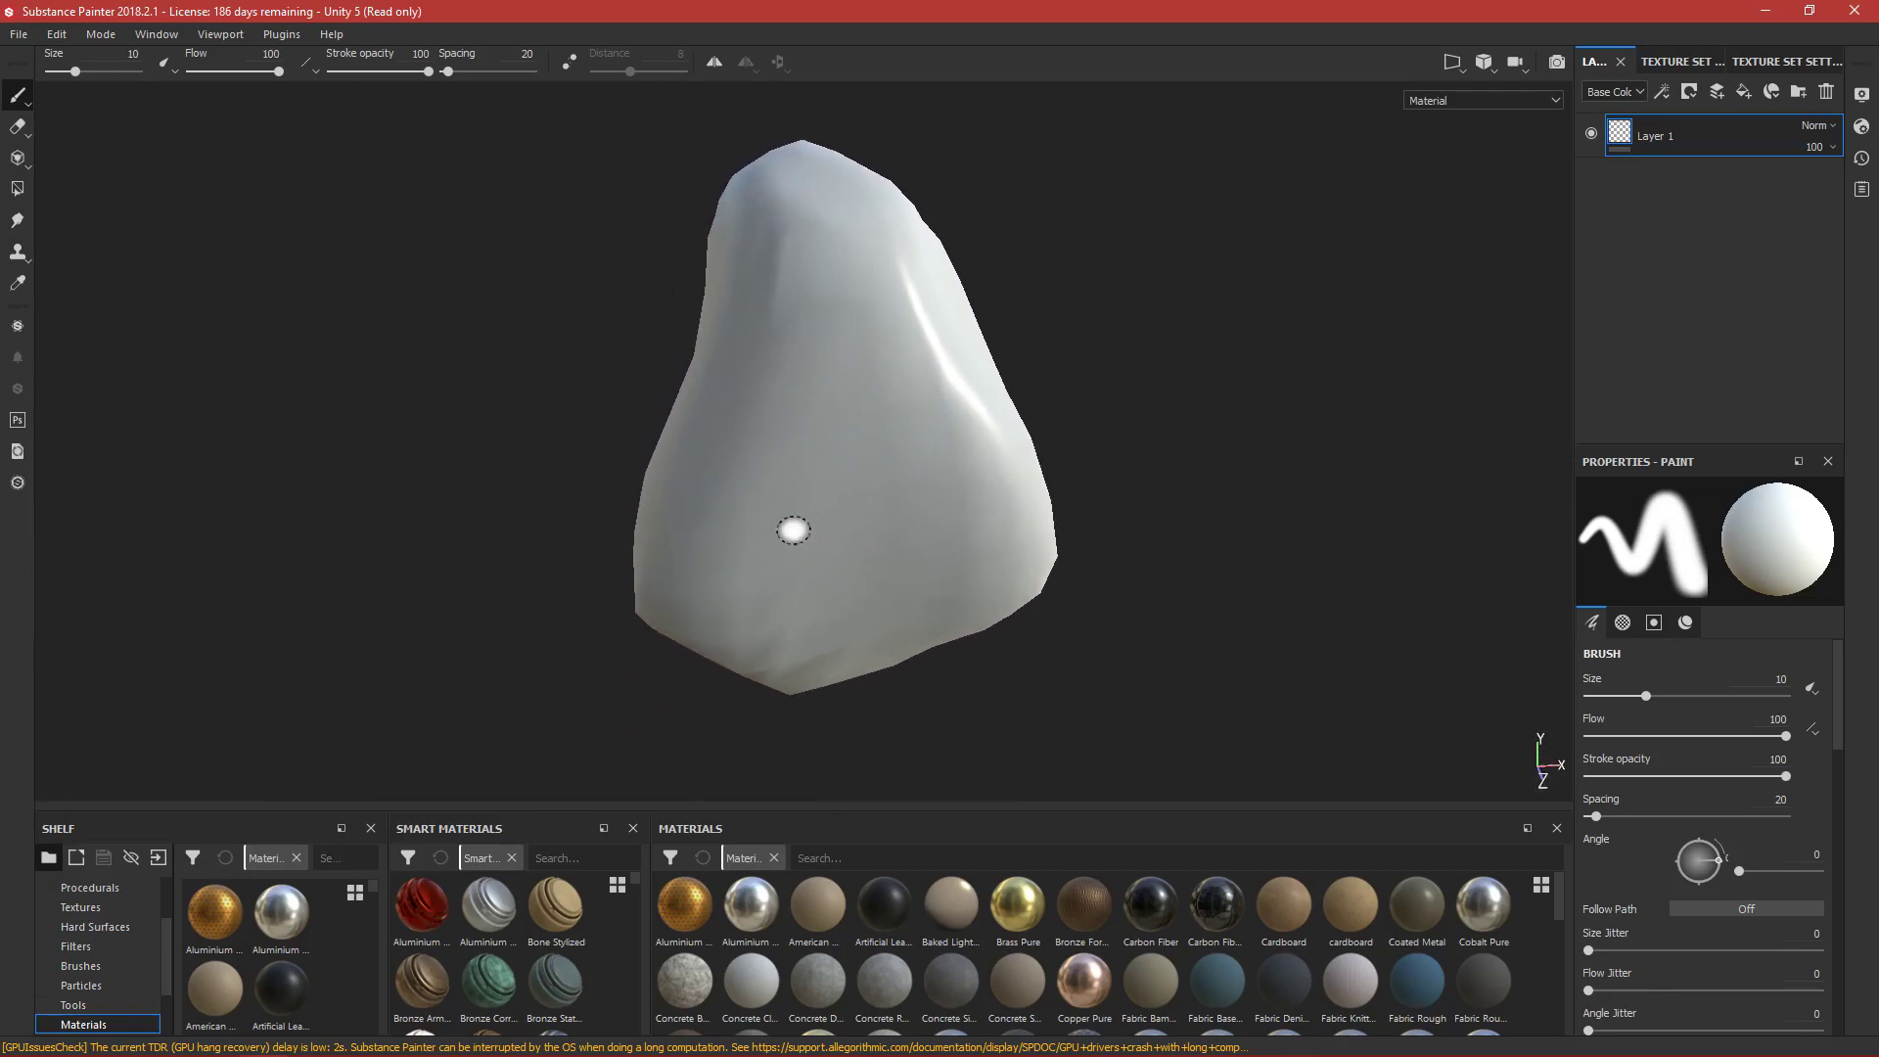
Review the keyboard and mouse shortcuts in the settings, especially camera rotate, translate and zoom, and try orbiting the rock.
click(20, 35)
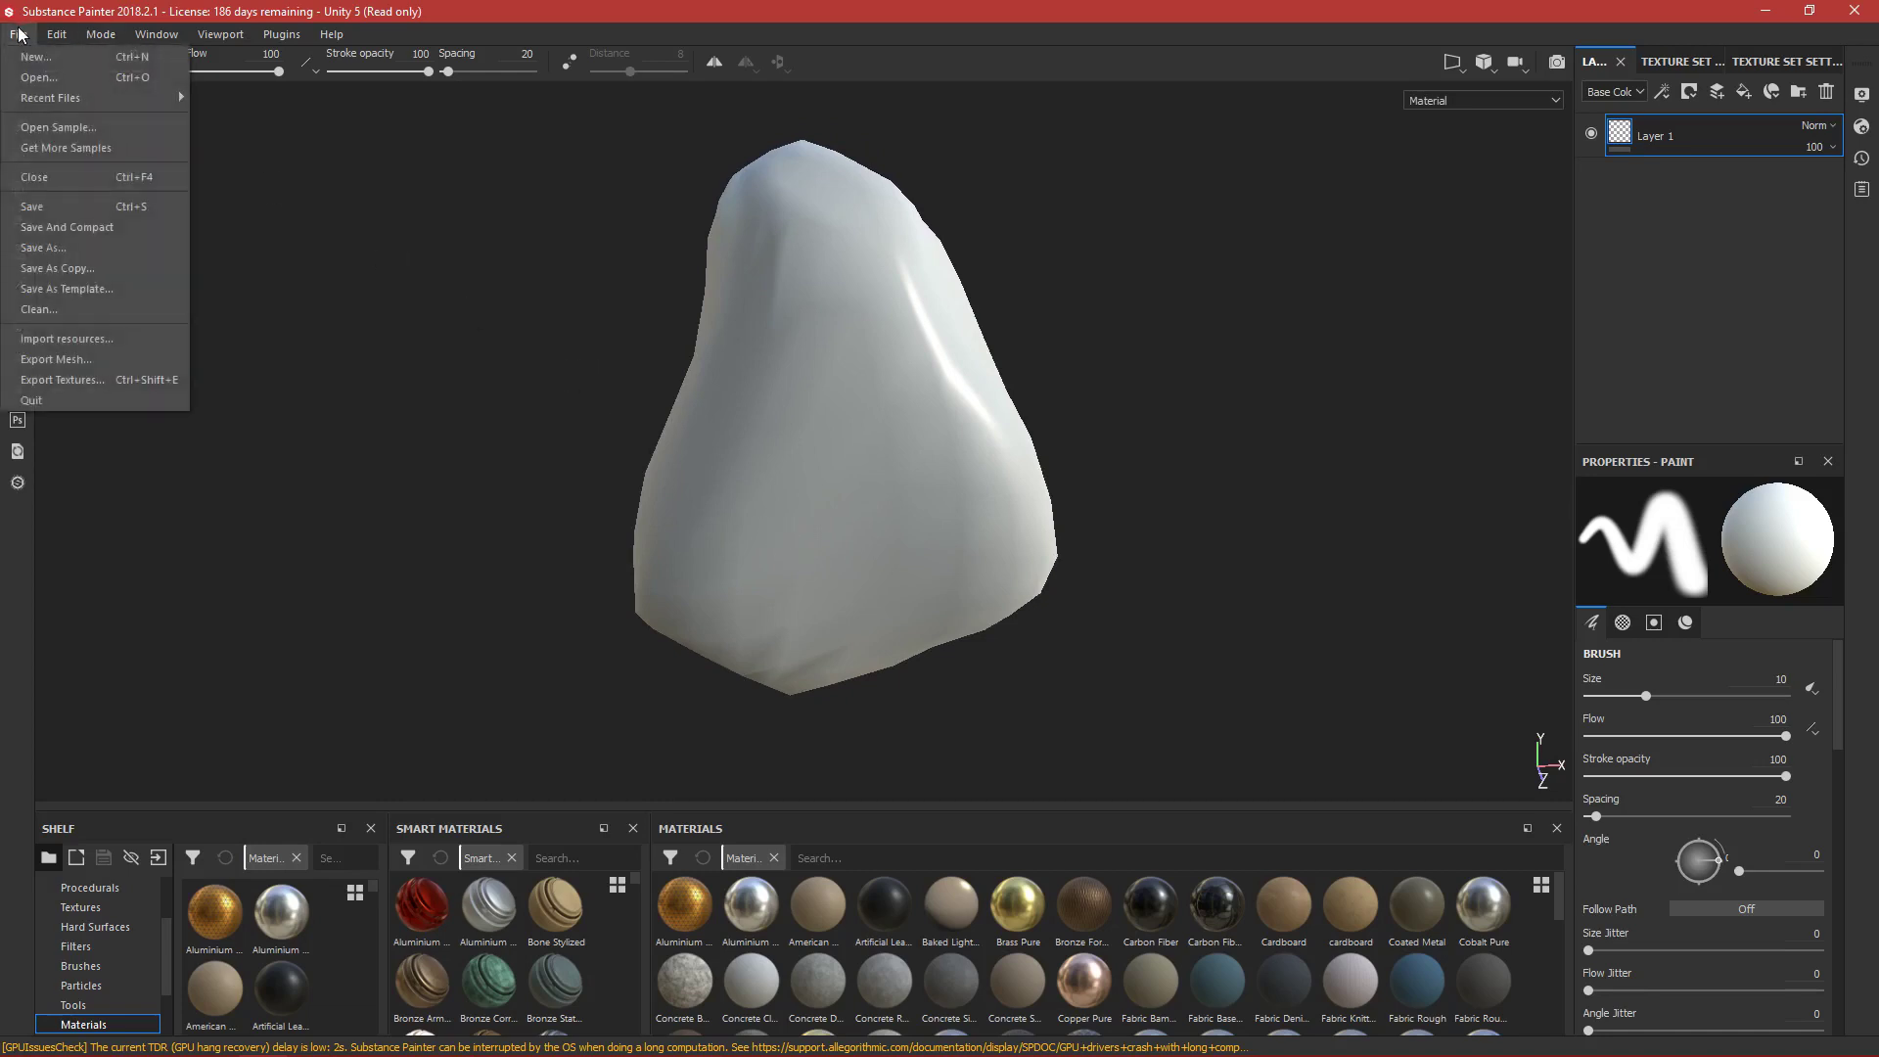
mouse_move(57, 34)
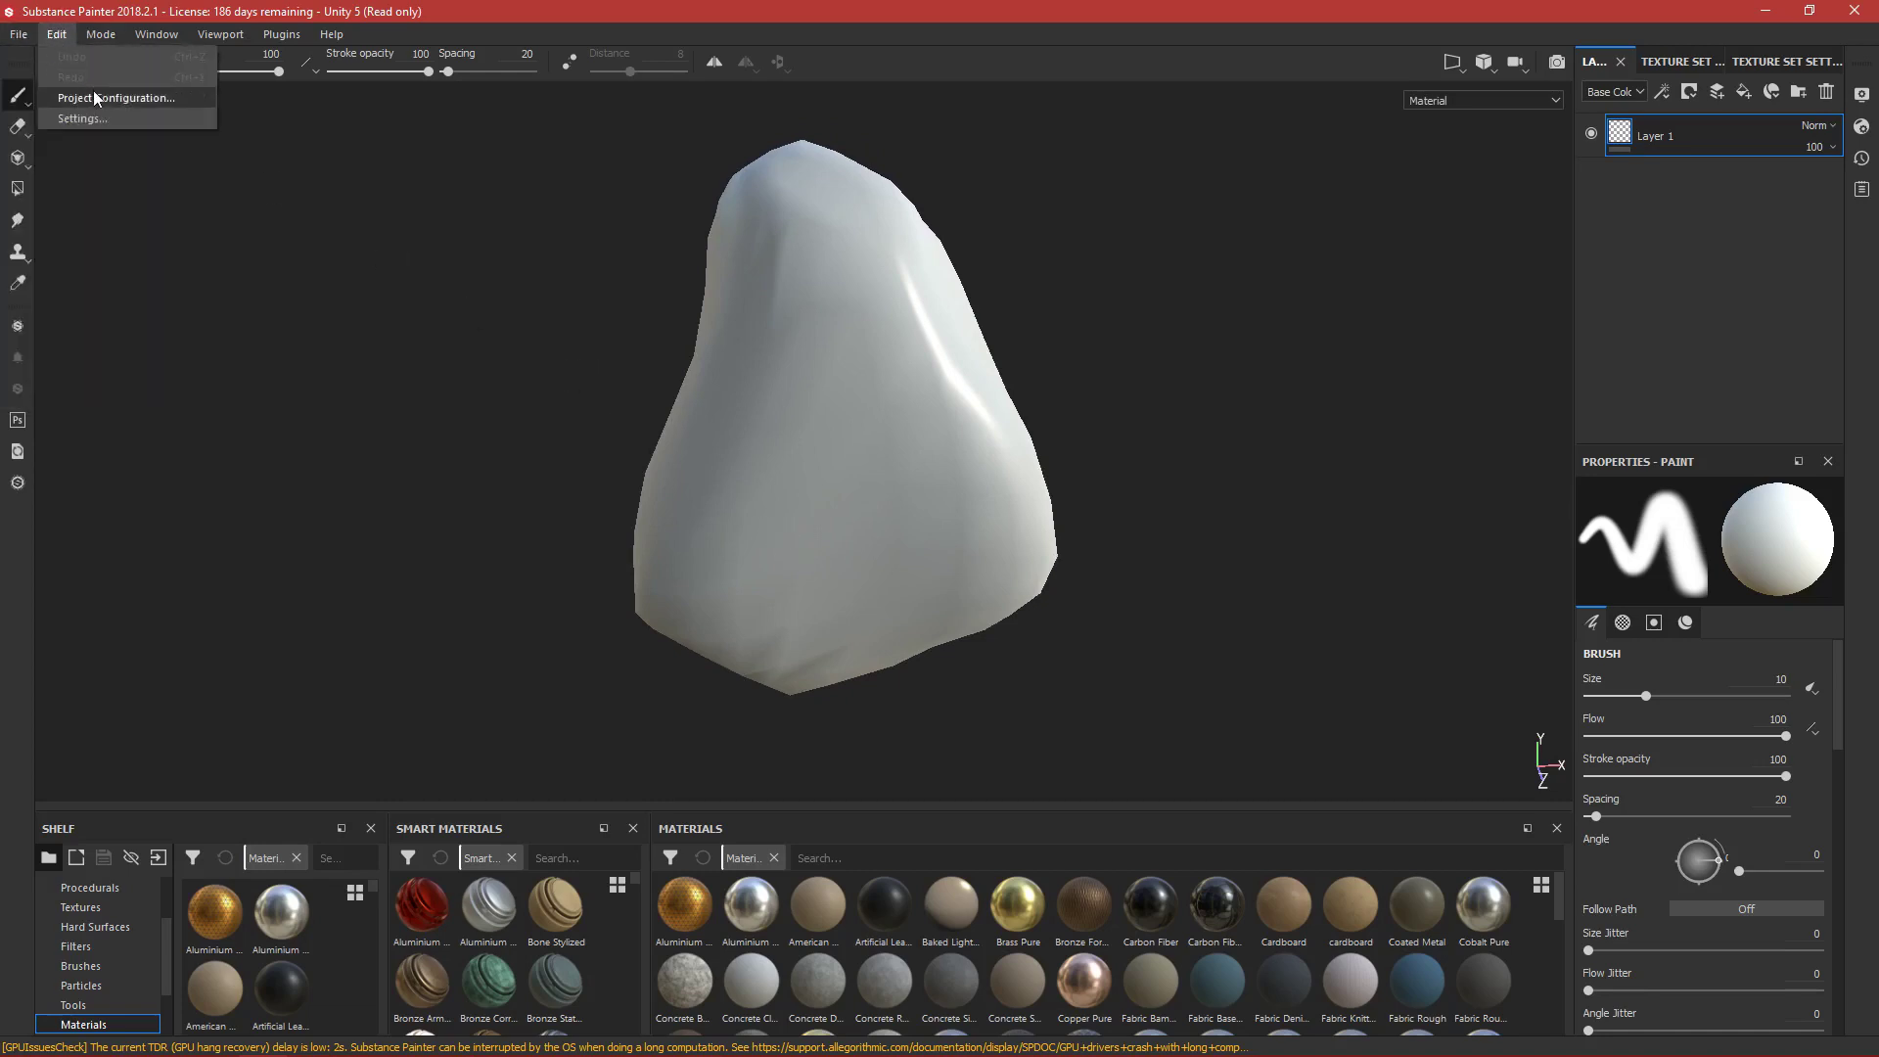
click(99, 116)
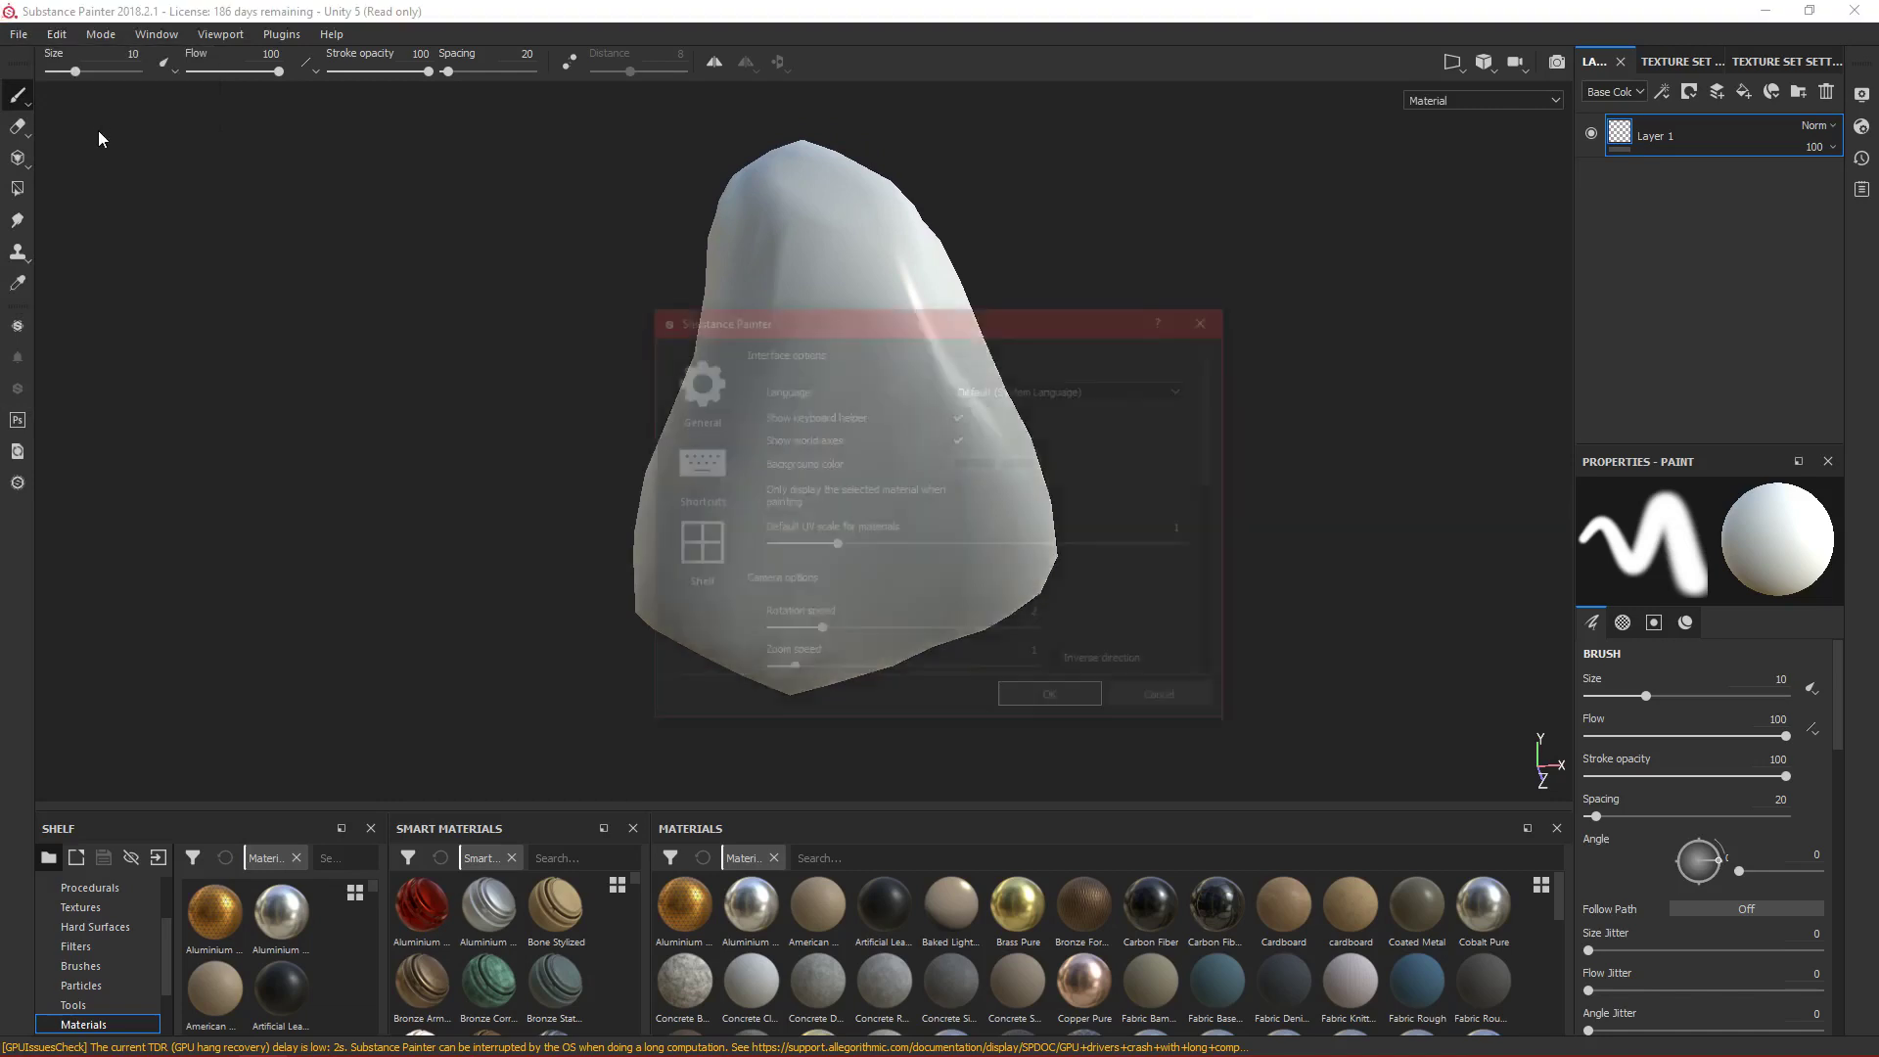
click(696, 466)
scroll(865, 478, down, 4)
scroll(877, 517, down, 2)
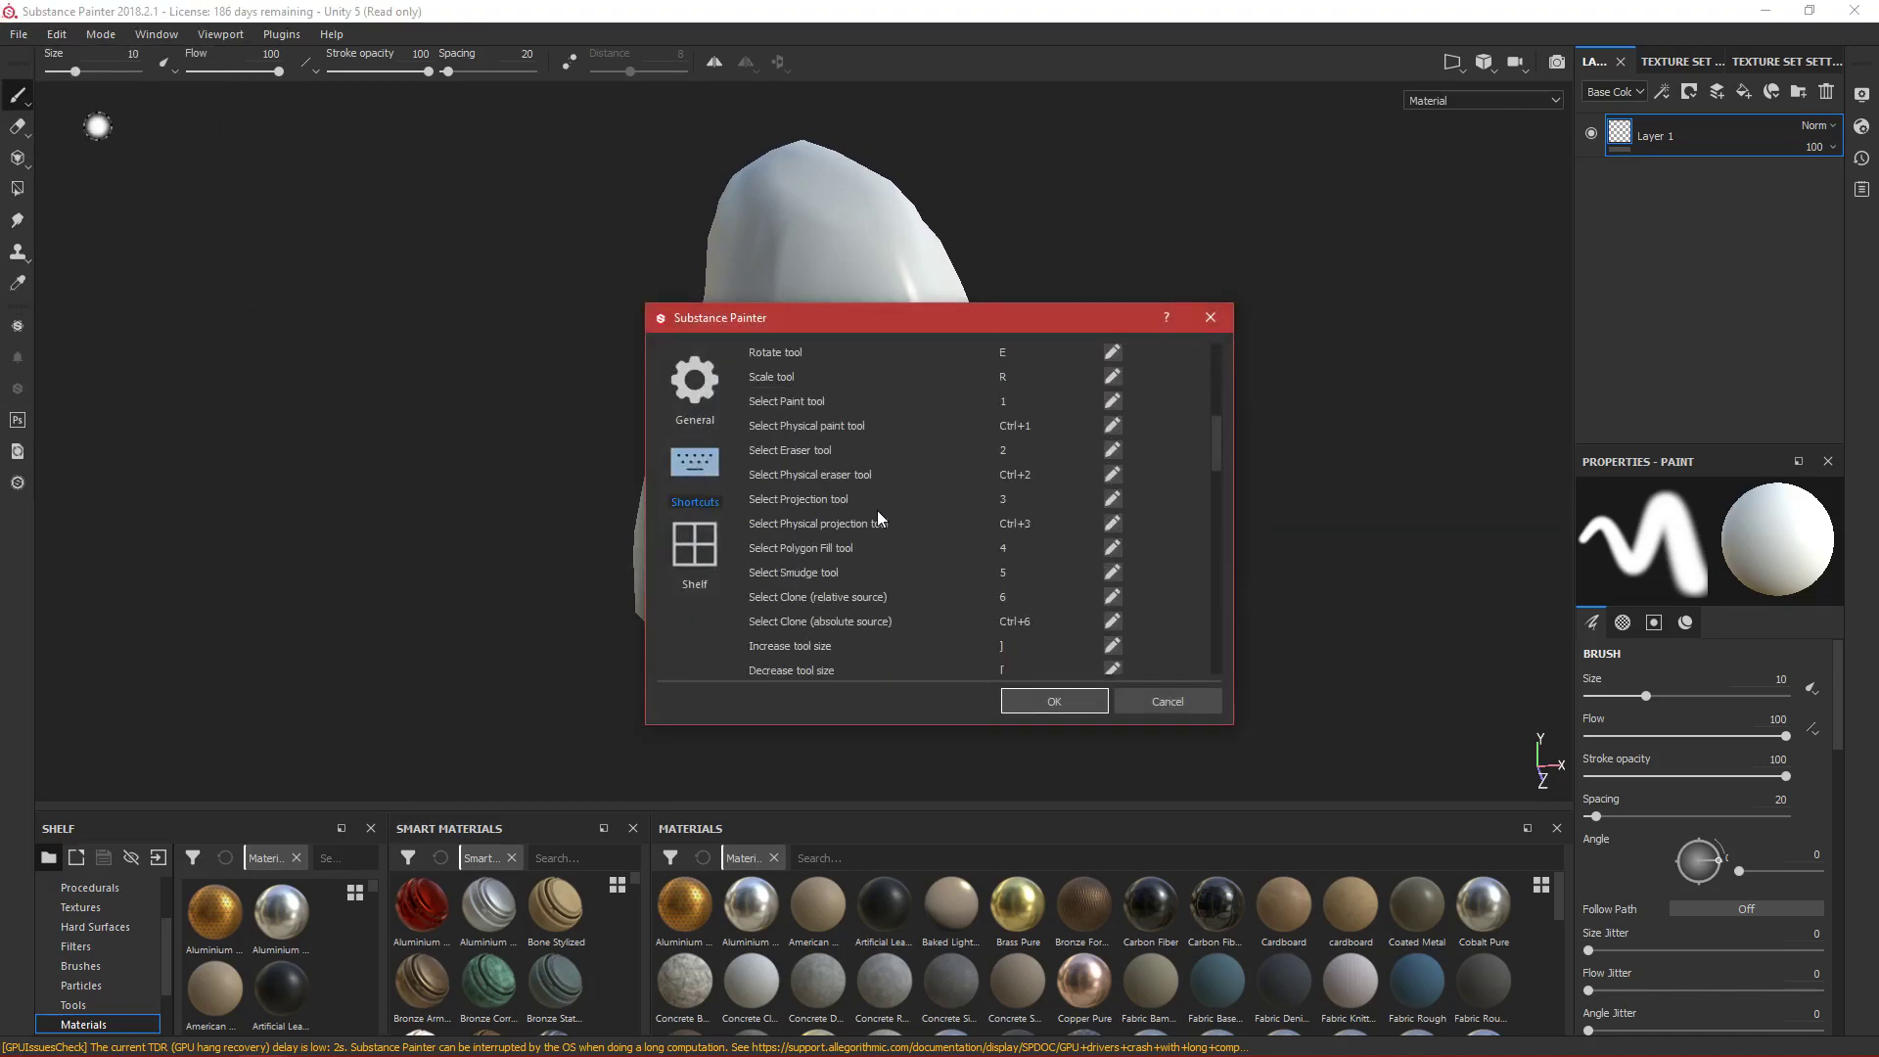
scroll(879, 510, down, 8)
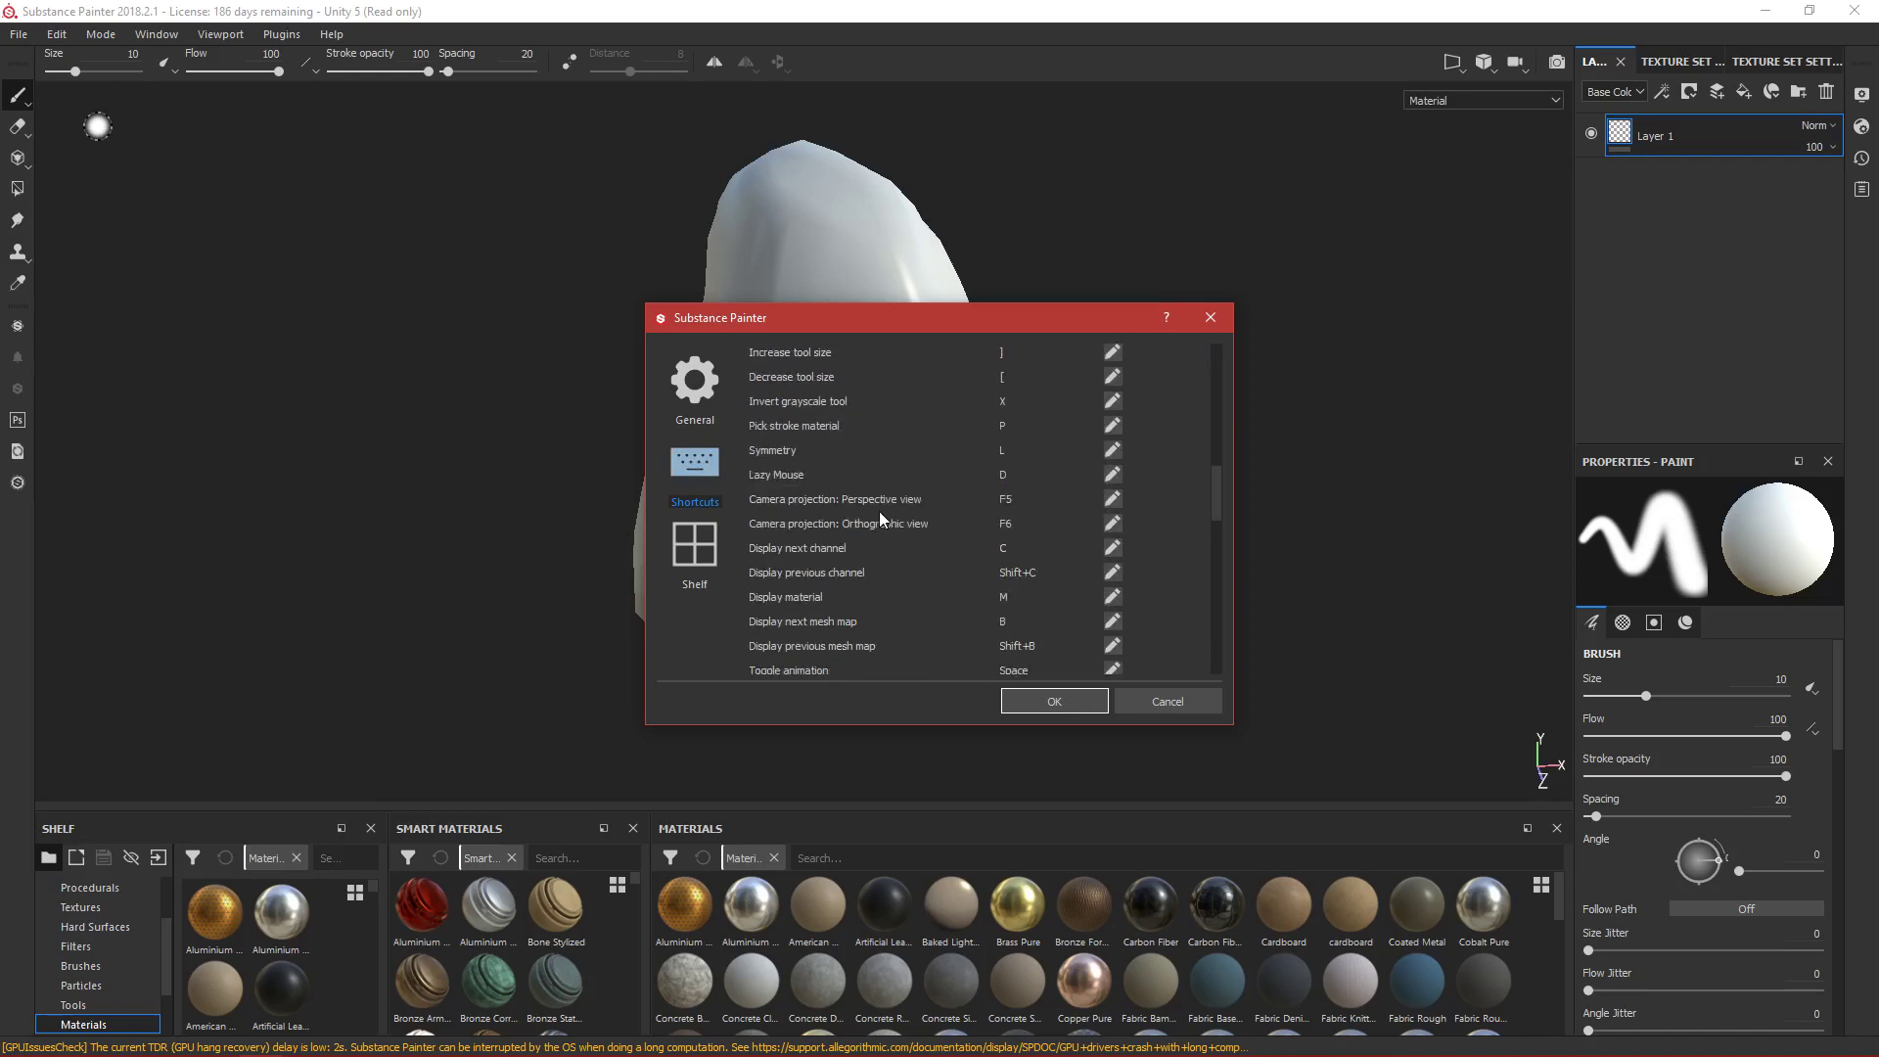
scroll(879, 511, down, 4)
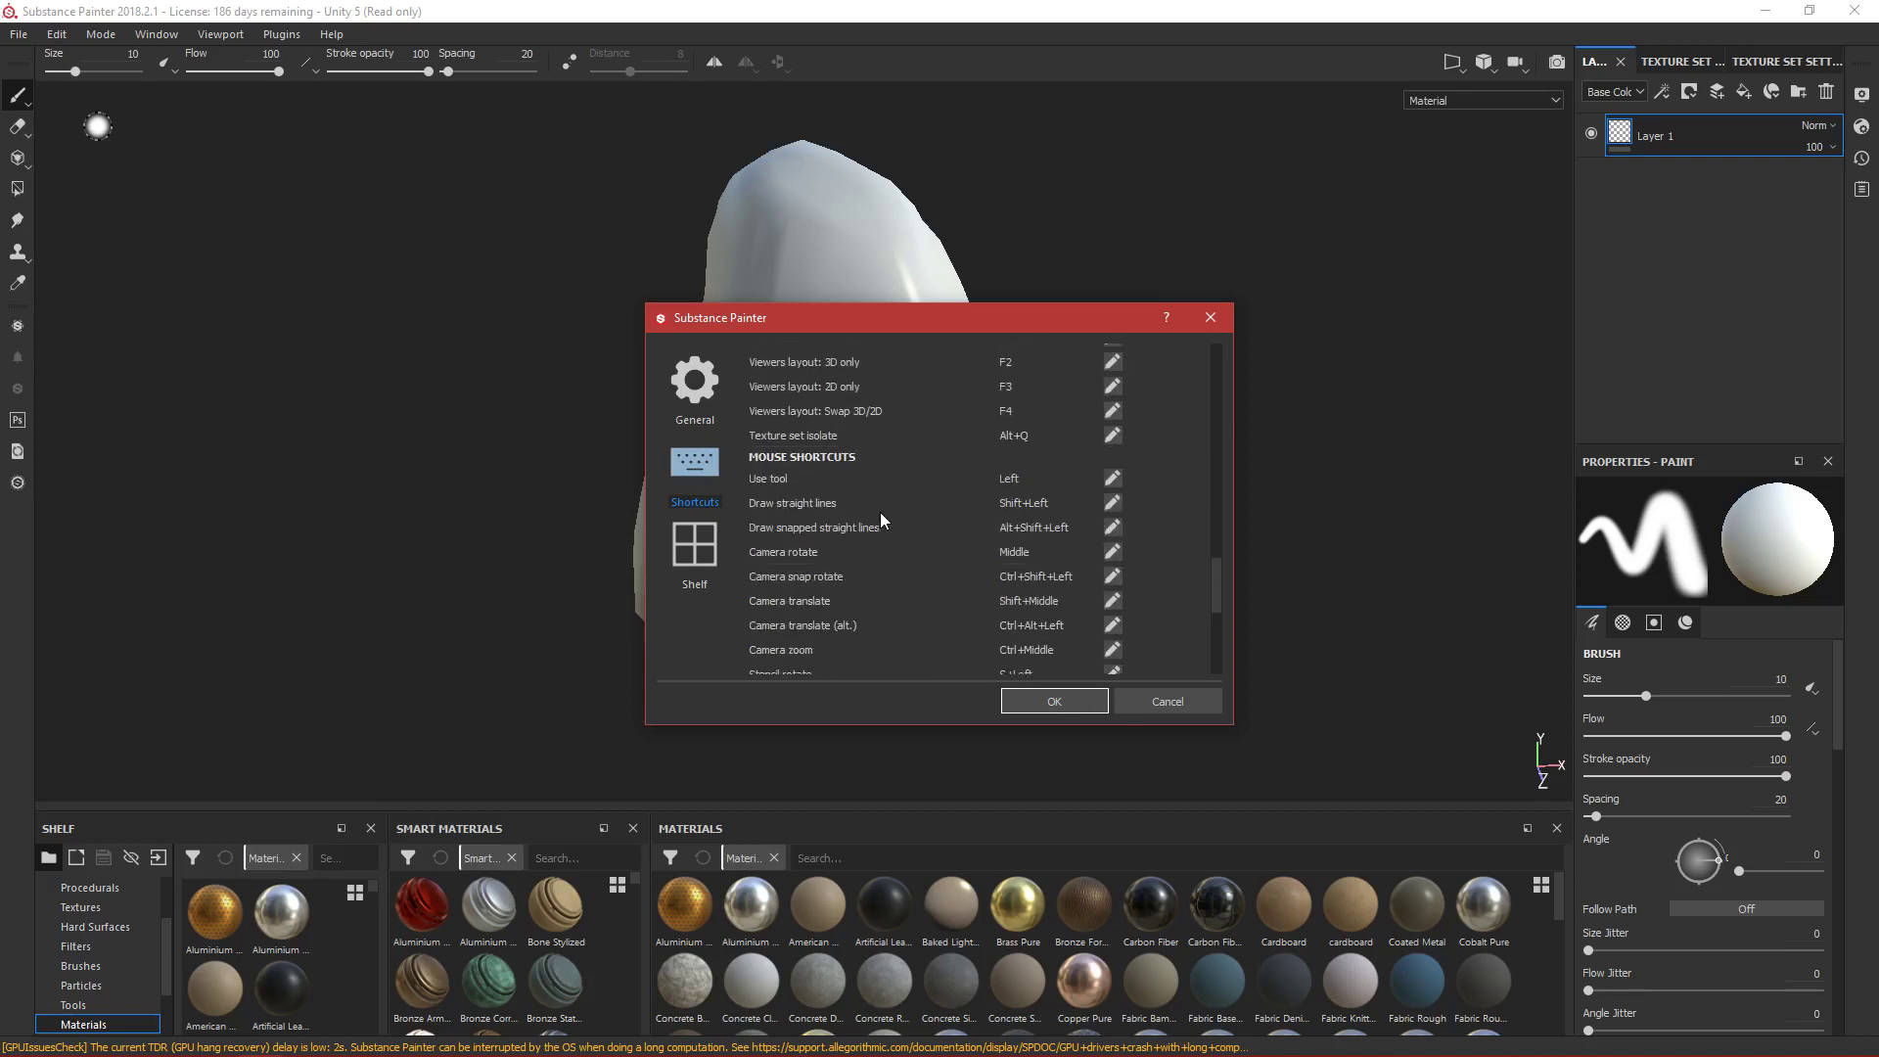
scroll(879, 518, down, 6)
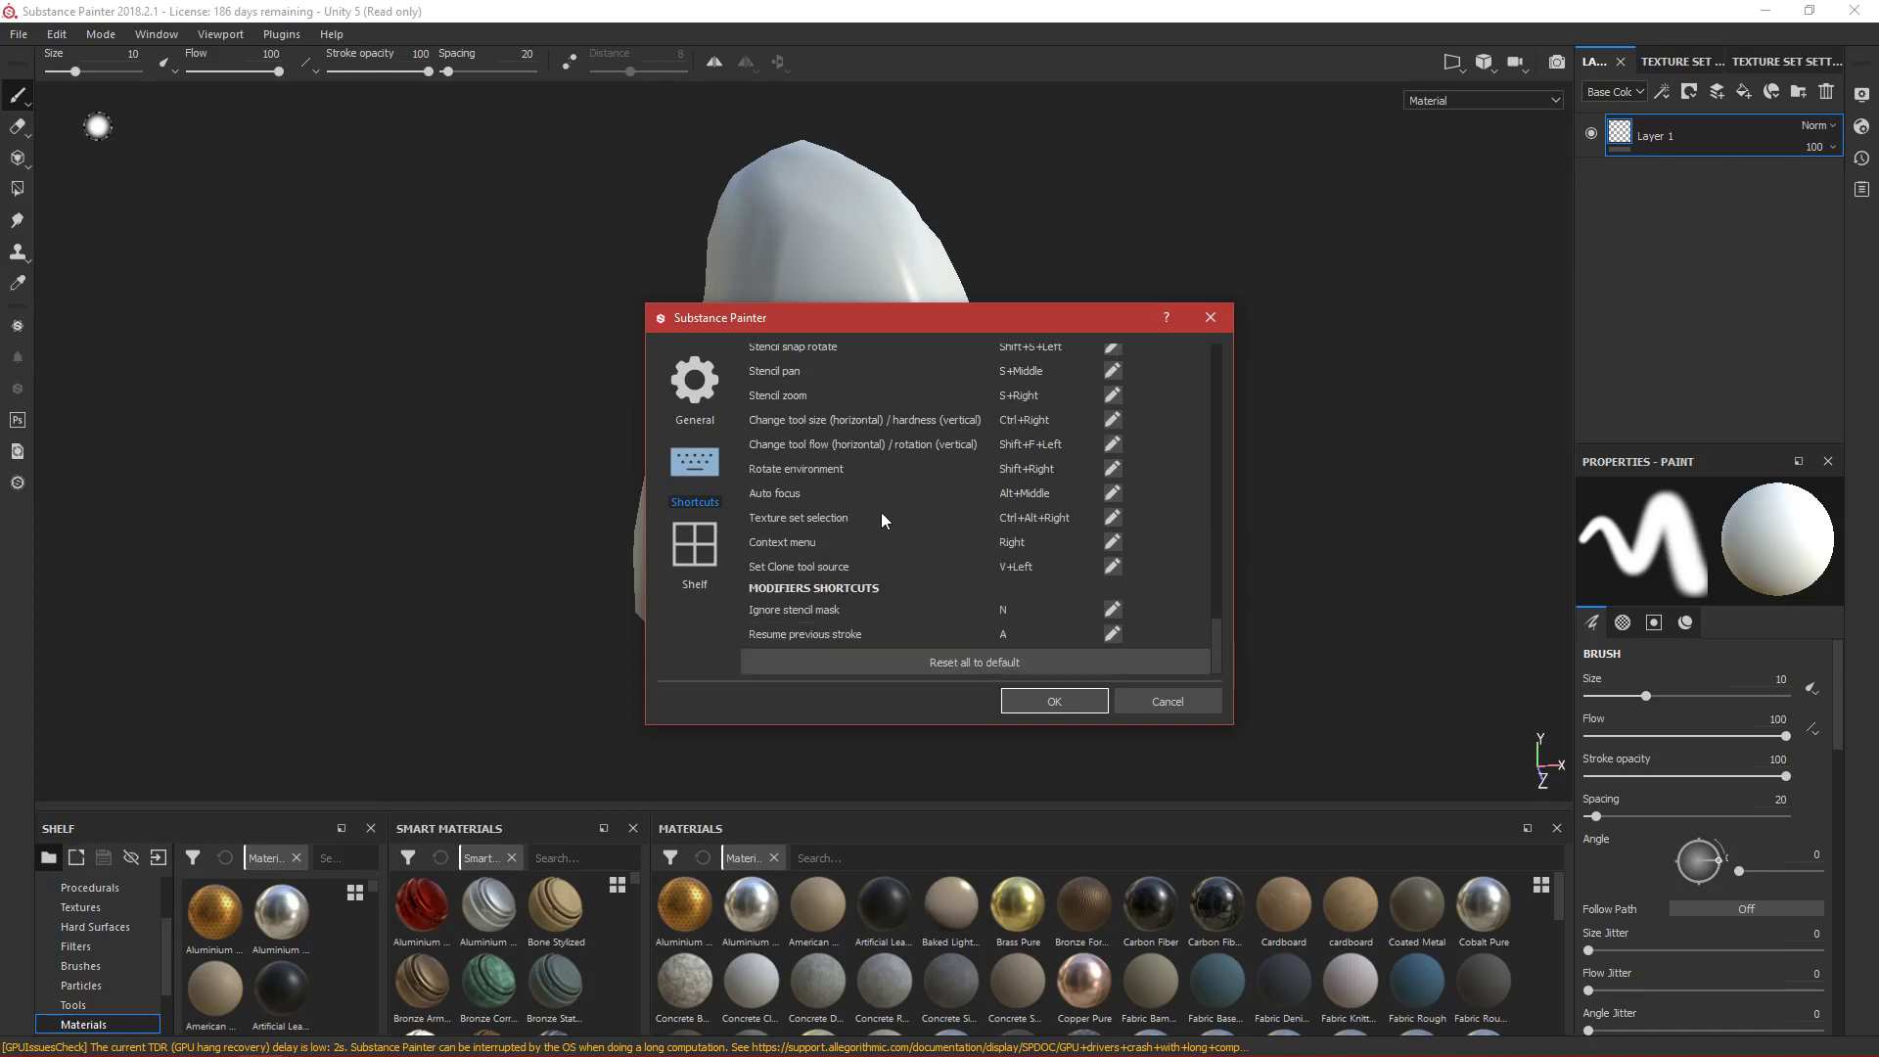
scroll(881, 513, up, 5)
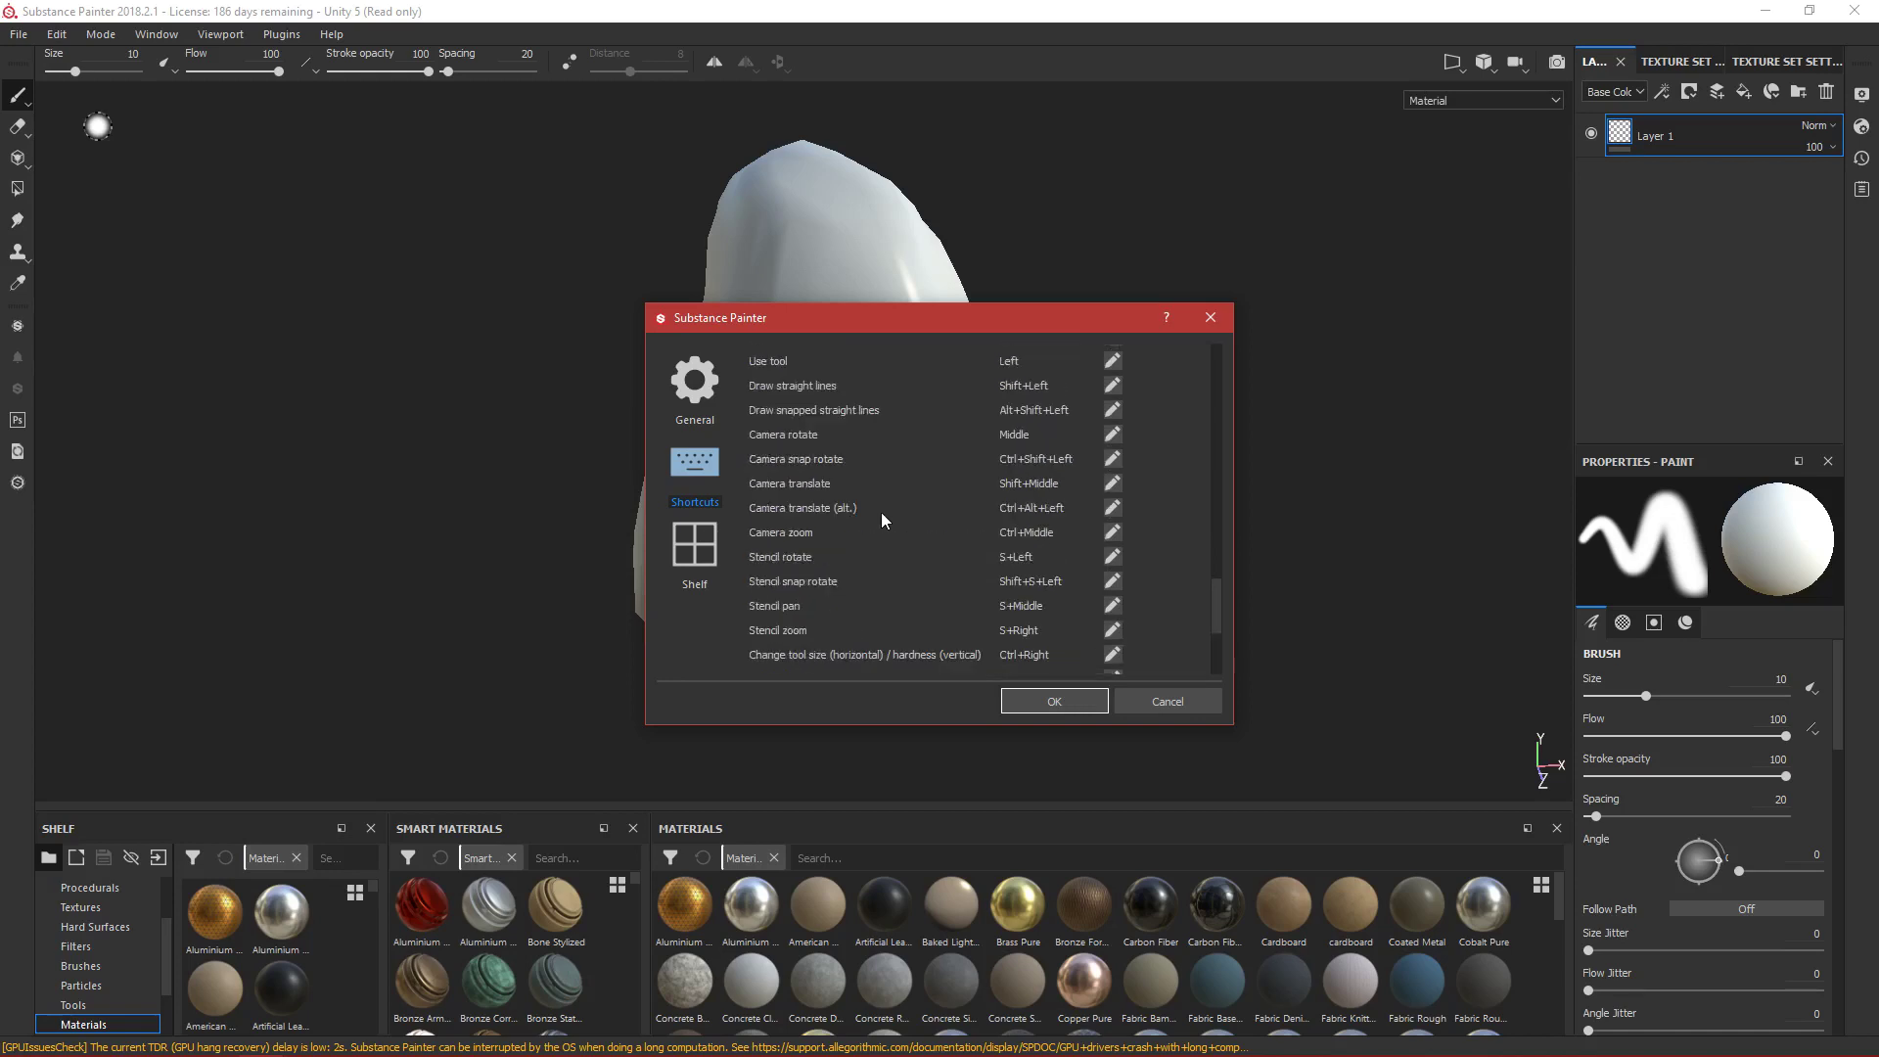
scroll(883, 520, down, 1)
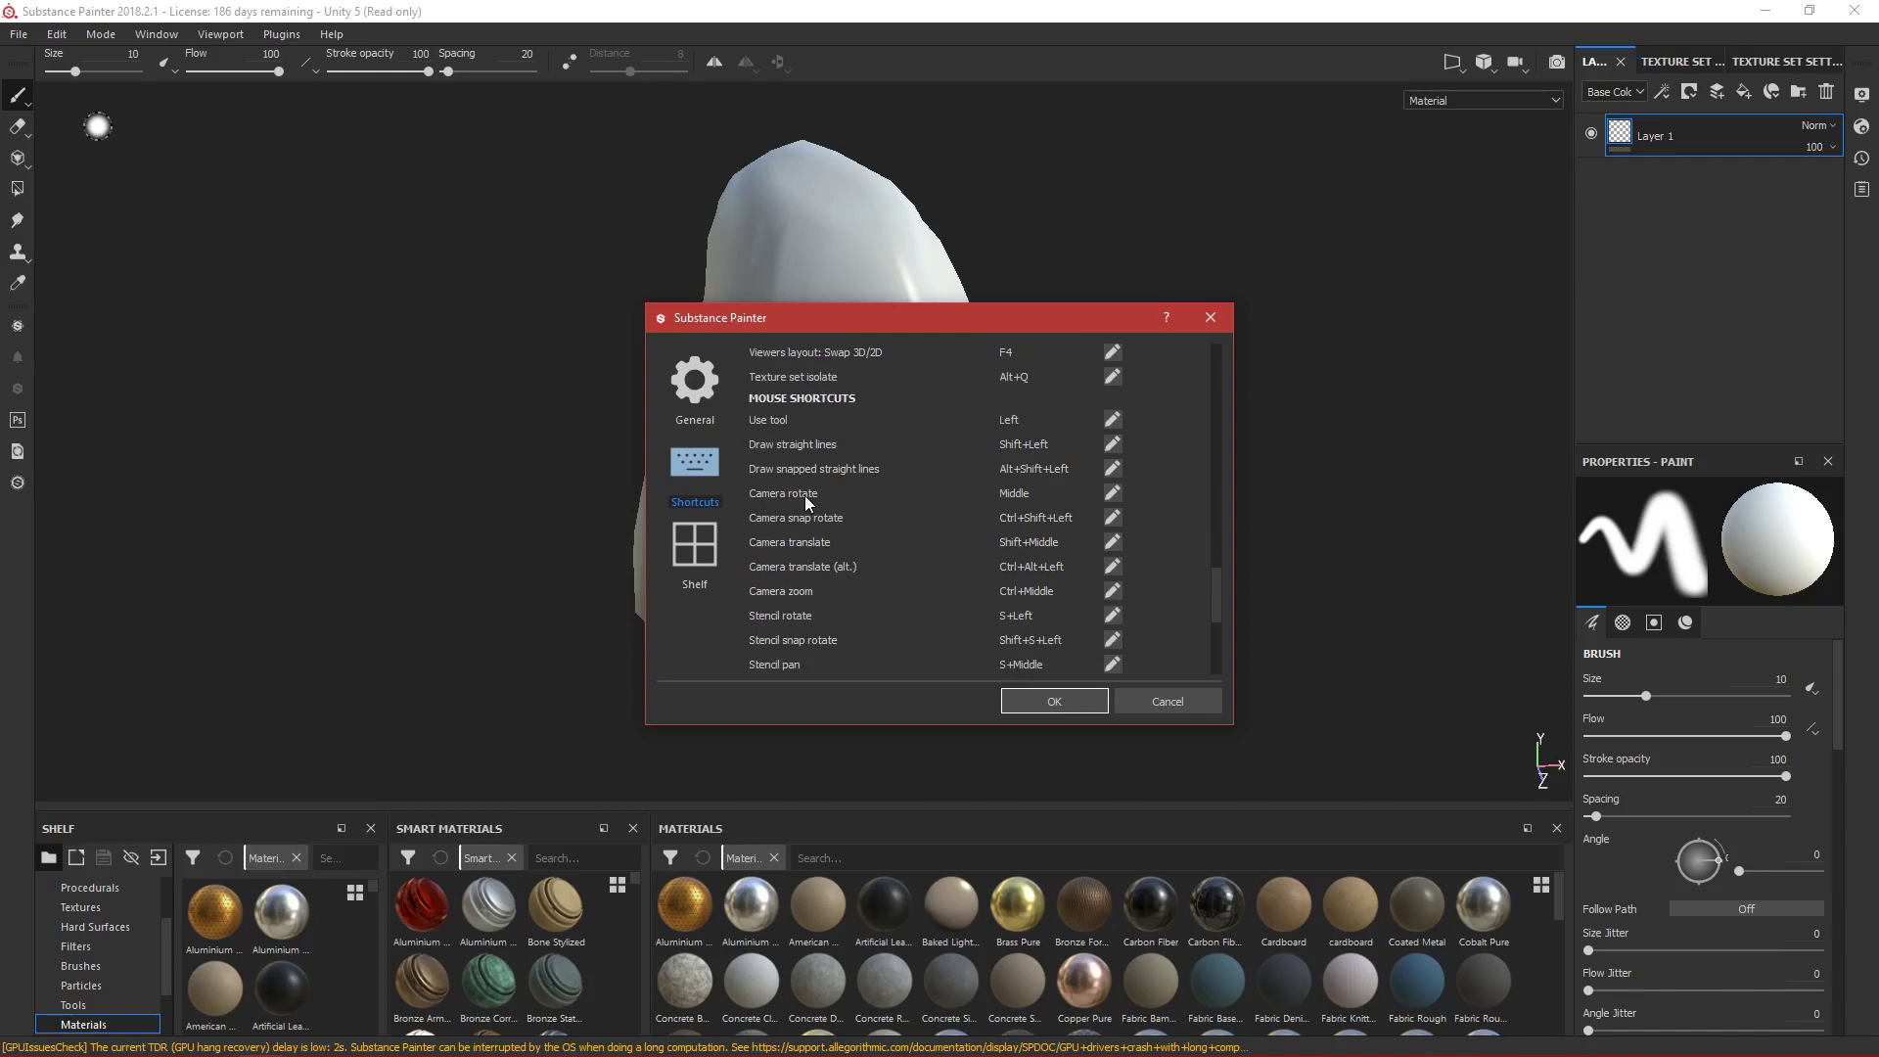
click(1065, 701)
middle_drag(852, 558, 788, 423)
alt+drag(788, 424, 801, 480)
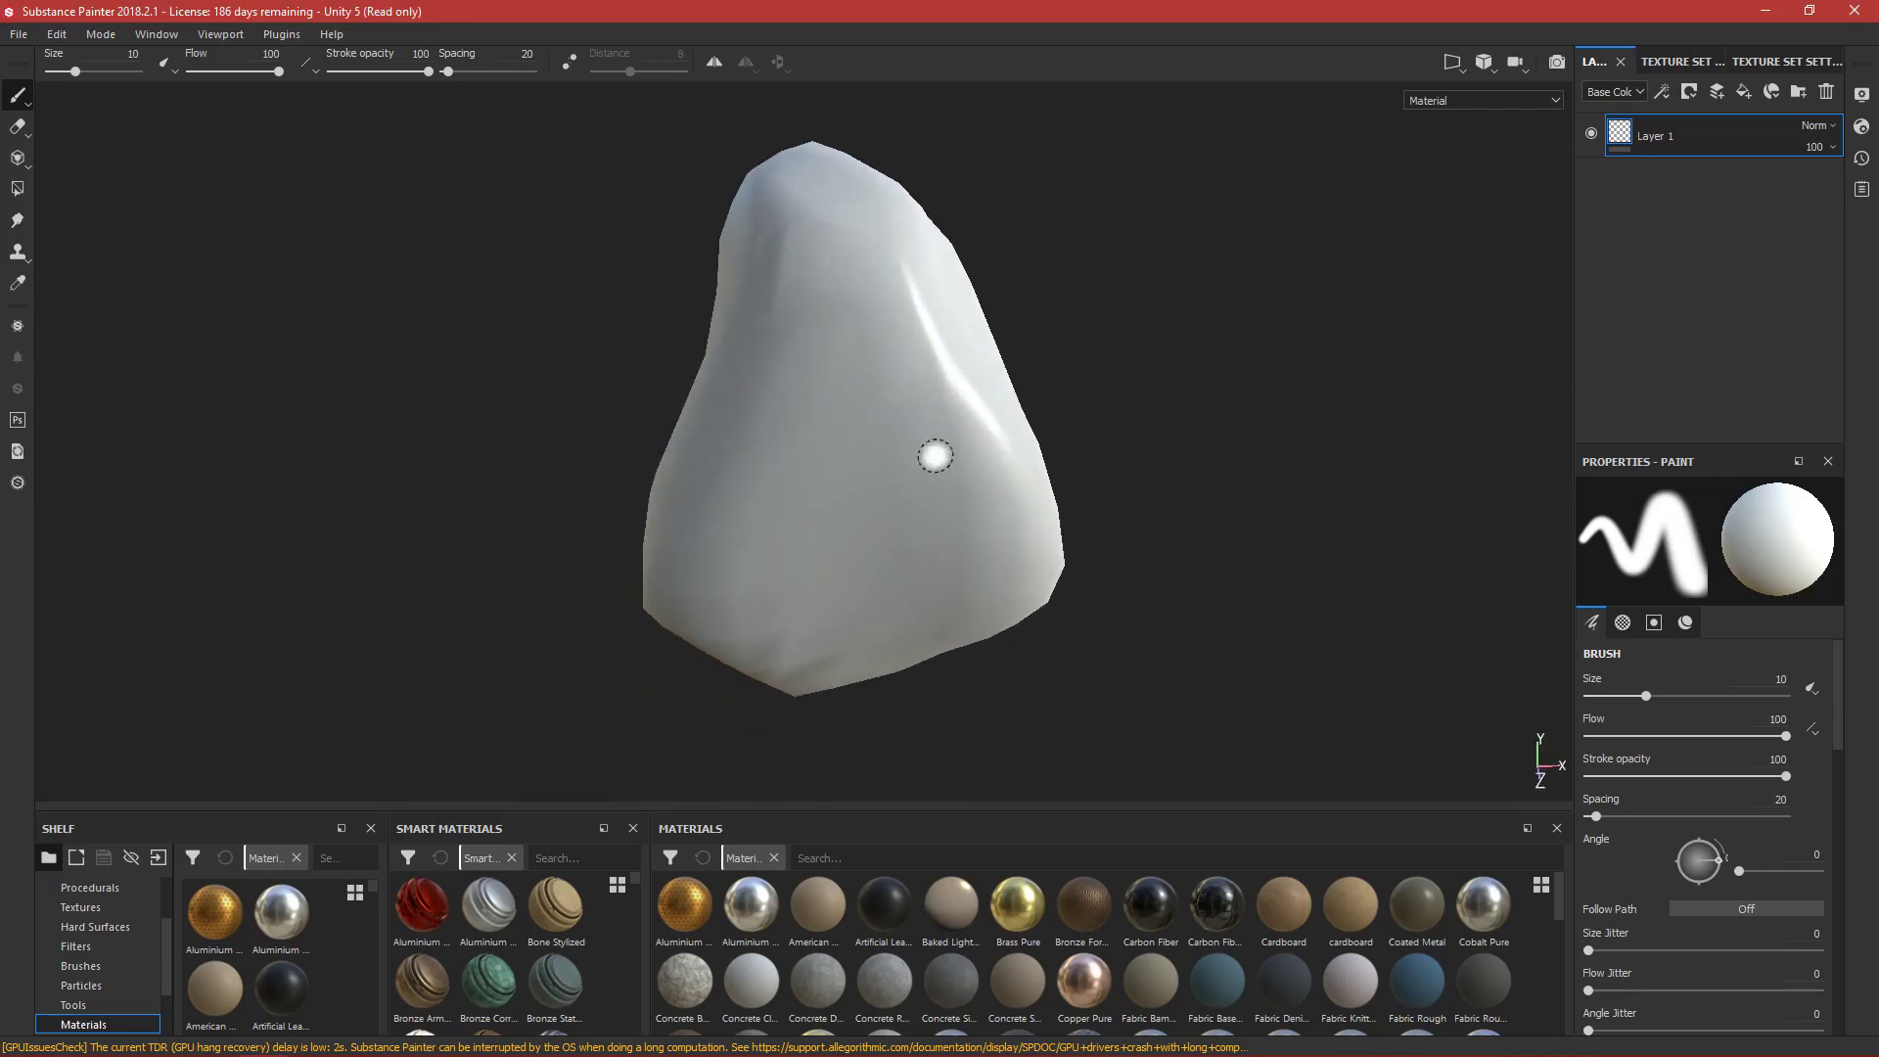
Rename the texture set Material.001 as Rock_Stylized_mat.
click(1685, 63)
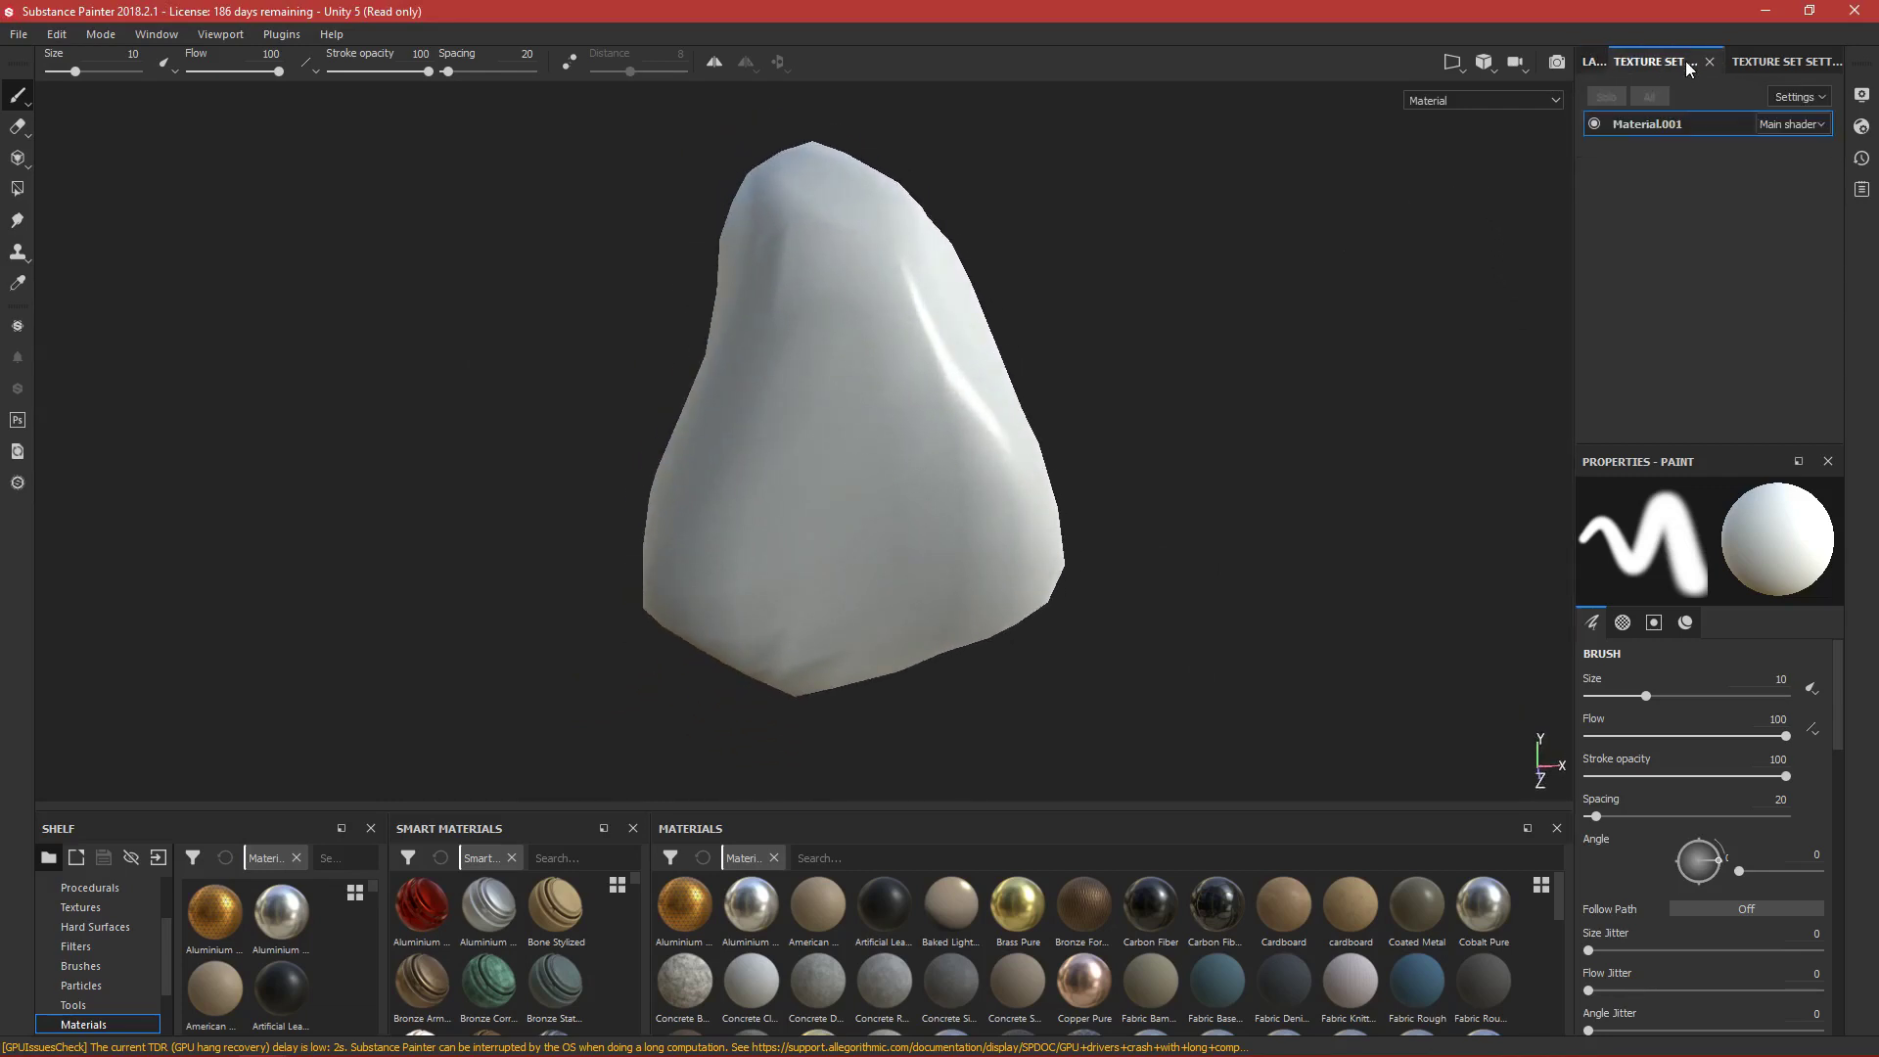
click(1767, 63)
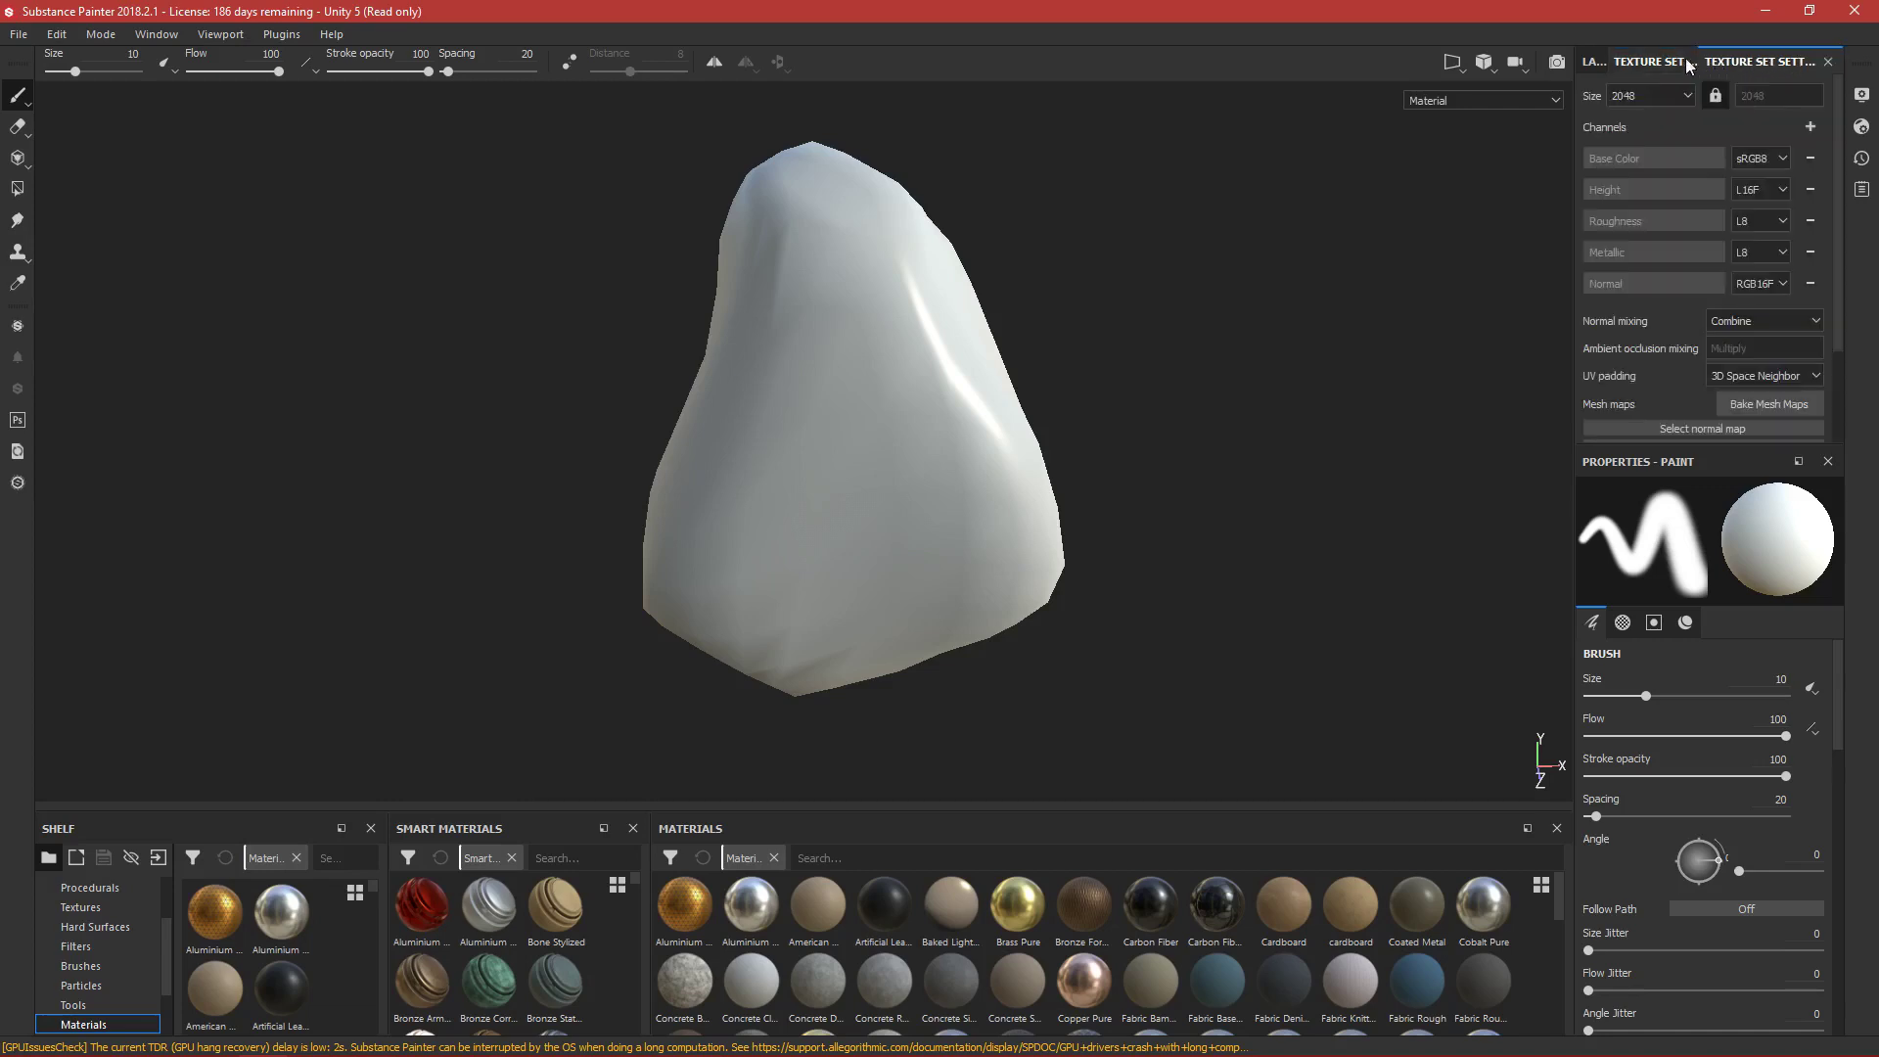
click(1654, 60)
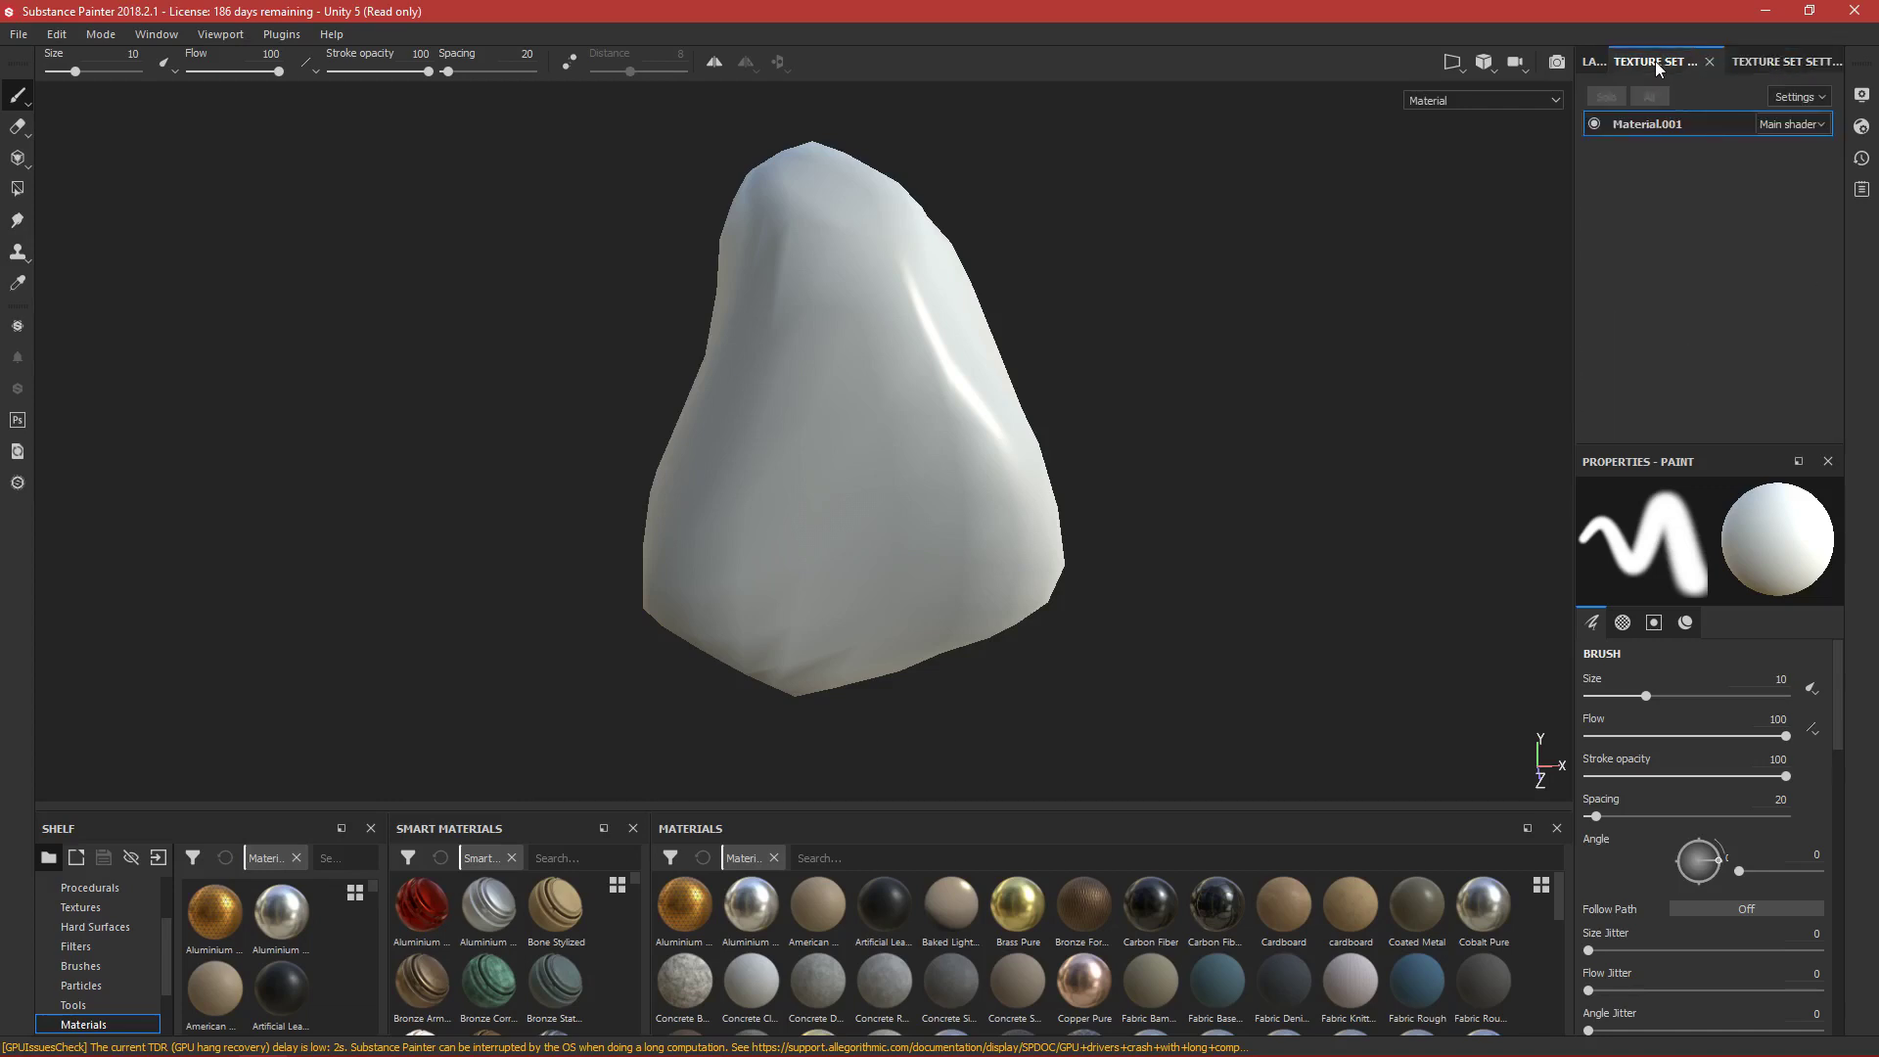
double_click(1654, 126)
text(Rock_Stylized_mat)
key(Return)
Add an Ambient occlusion channel to the texture set's channels.
click(1759, 63)
scroll(1763, 125, down, 1)
scroll(1764, 132, up, 1)
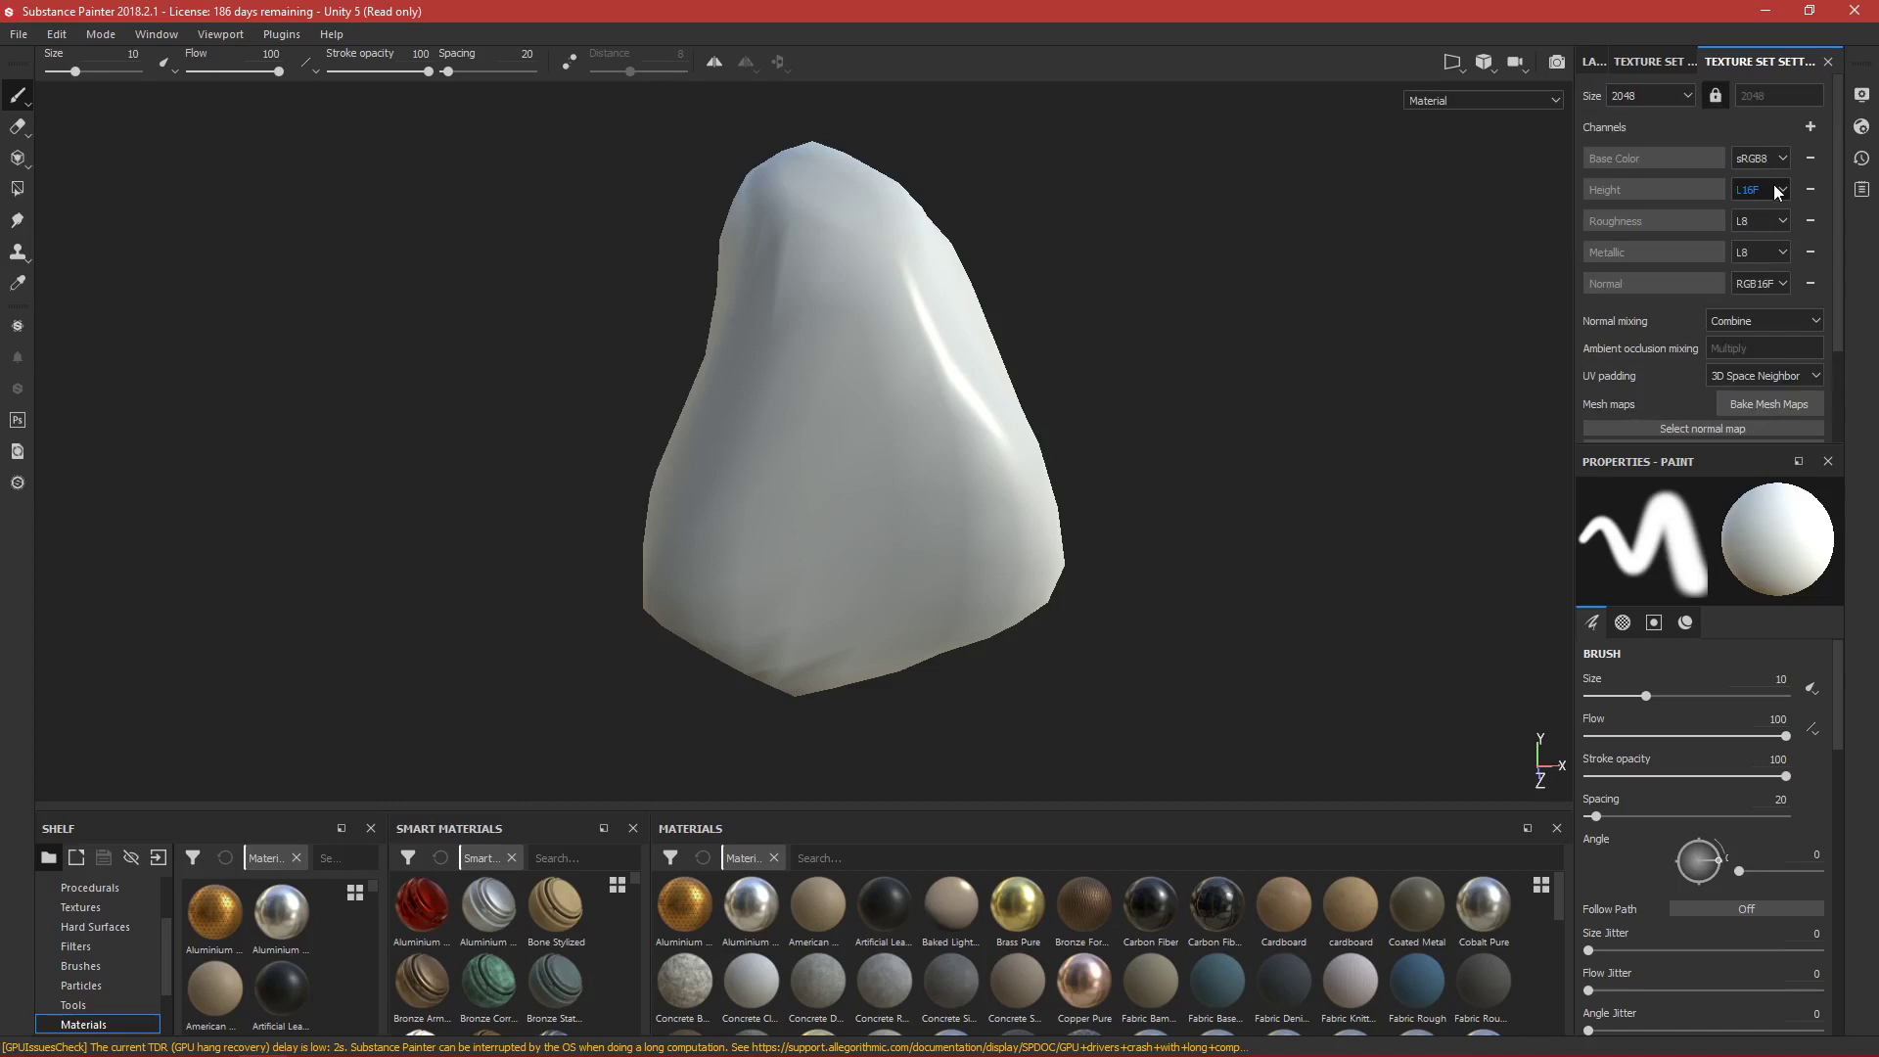
click(1810, 129)
click(1612, 315)
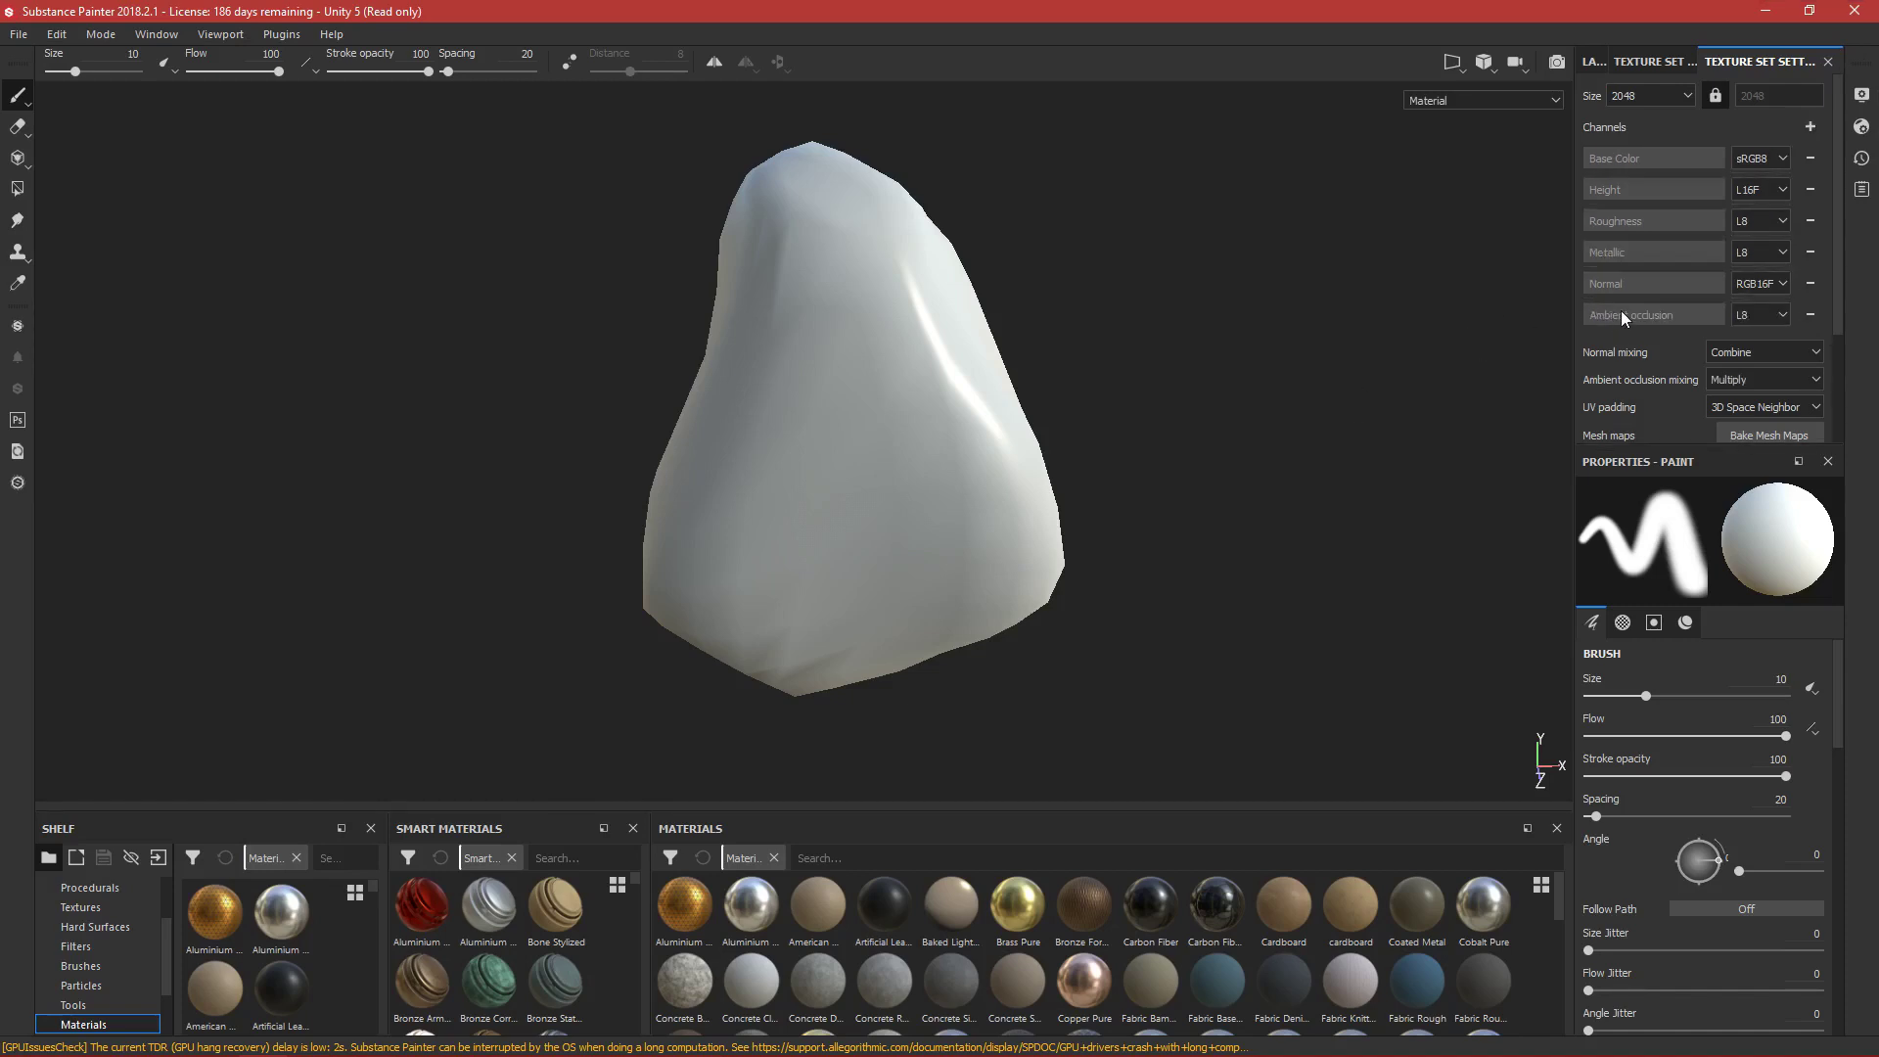
Open mesh map baking, exclude the ID map and load Rock_Stylized_high from the Blender Projects folder as the high definition mesh.
scroll(1622, 304, down, 1)
scroll(1649, 260, down, 1)
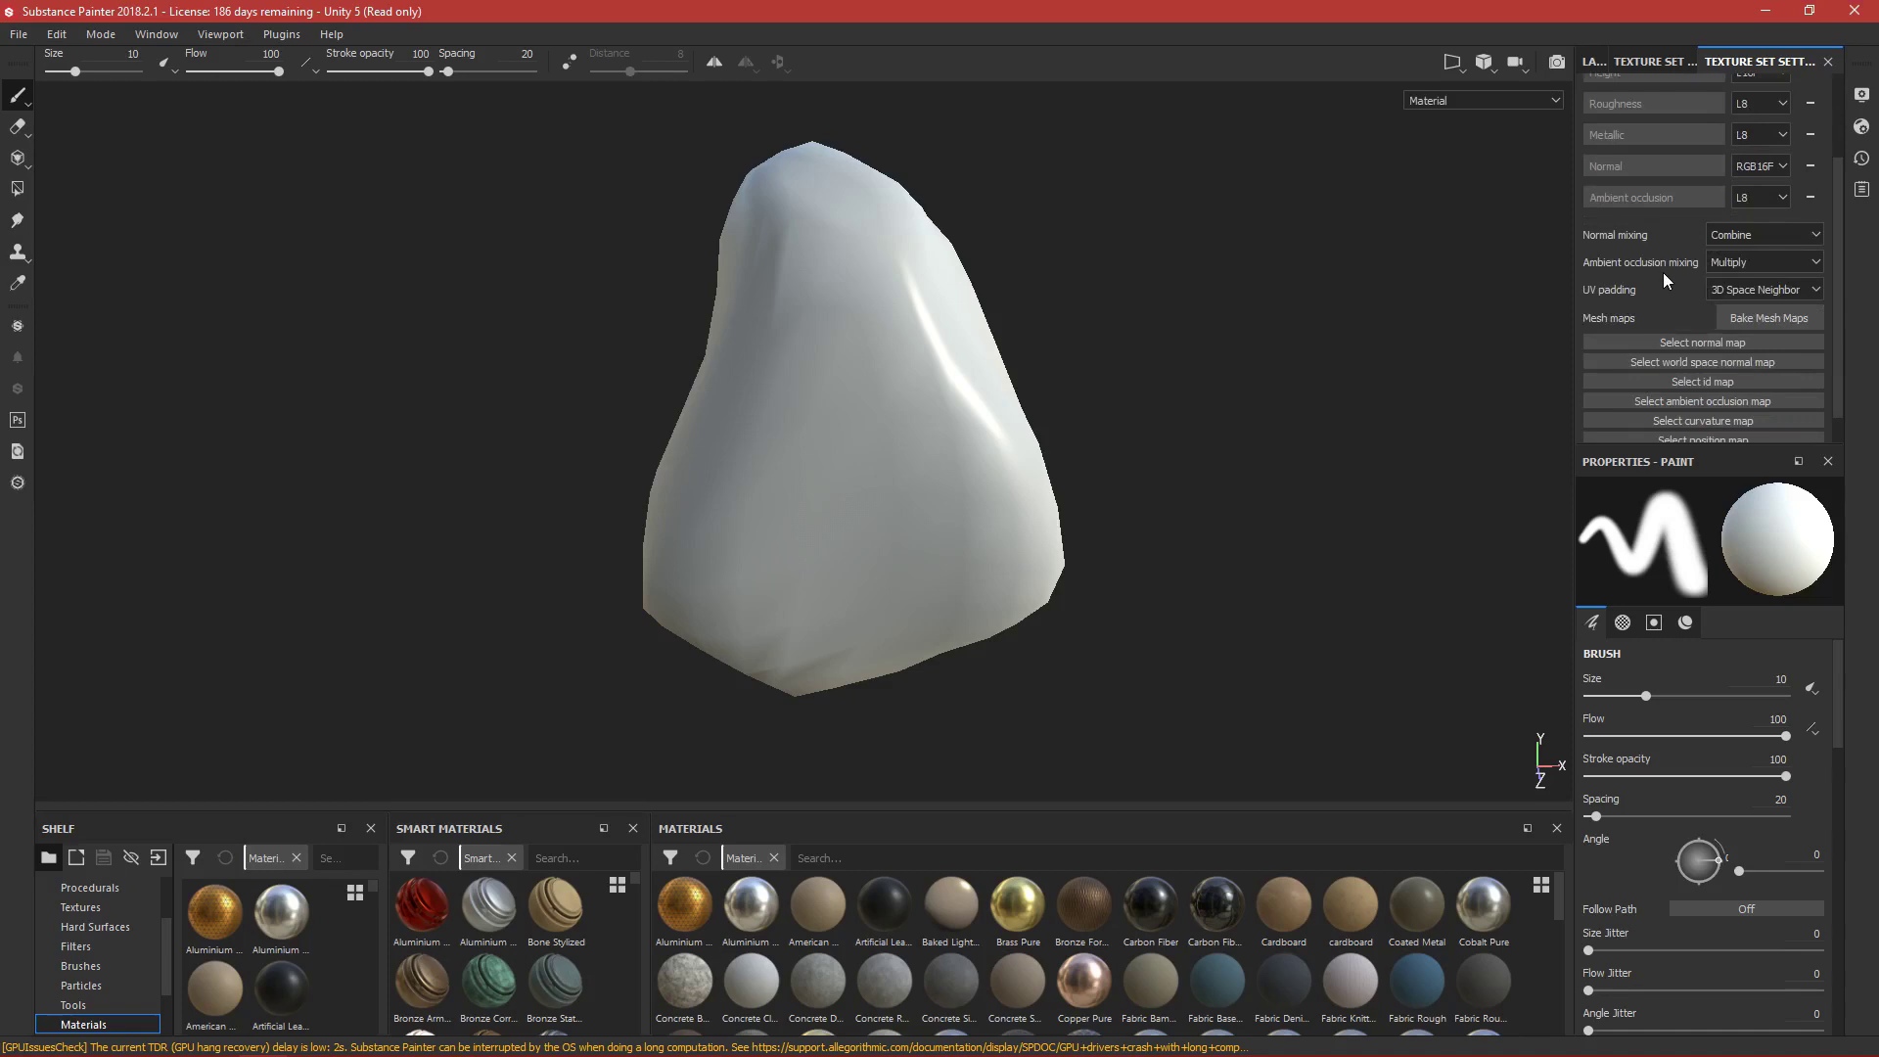
scroll(1664, 276, down, 1)
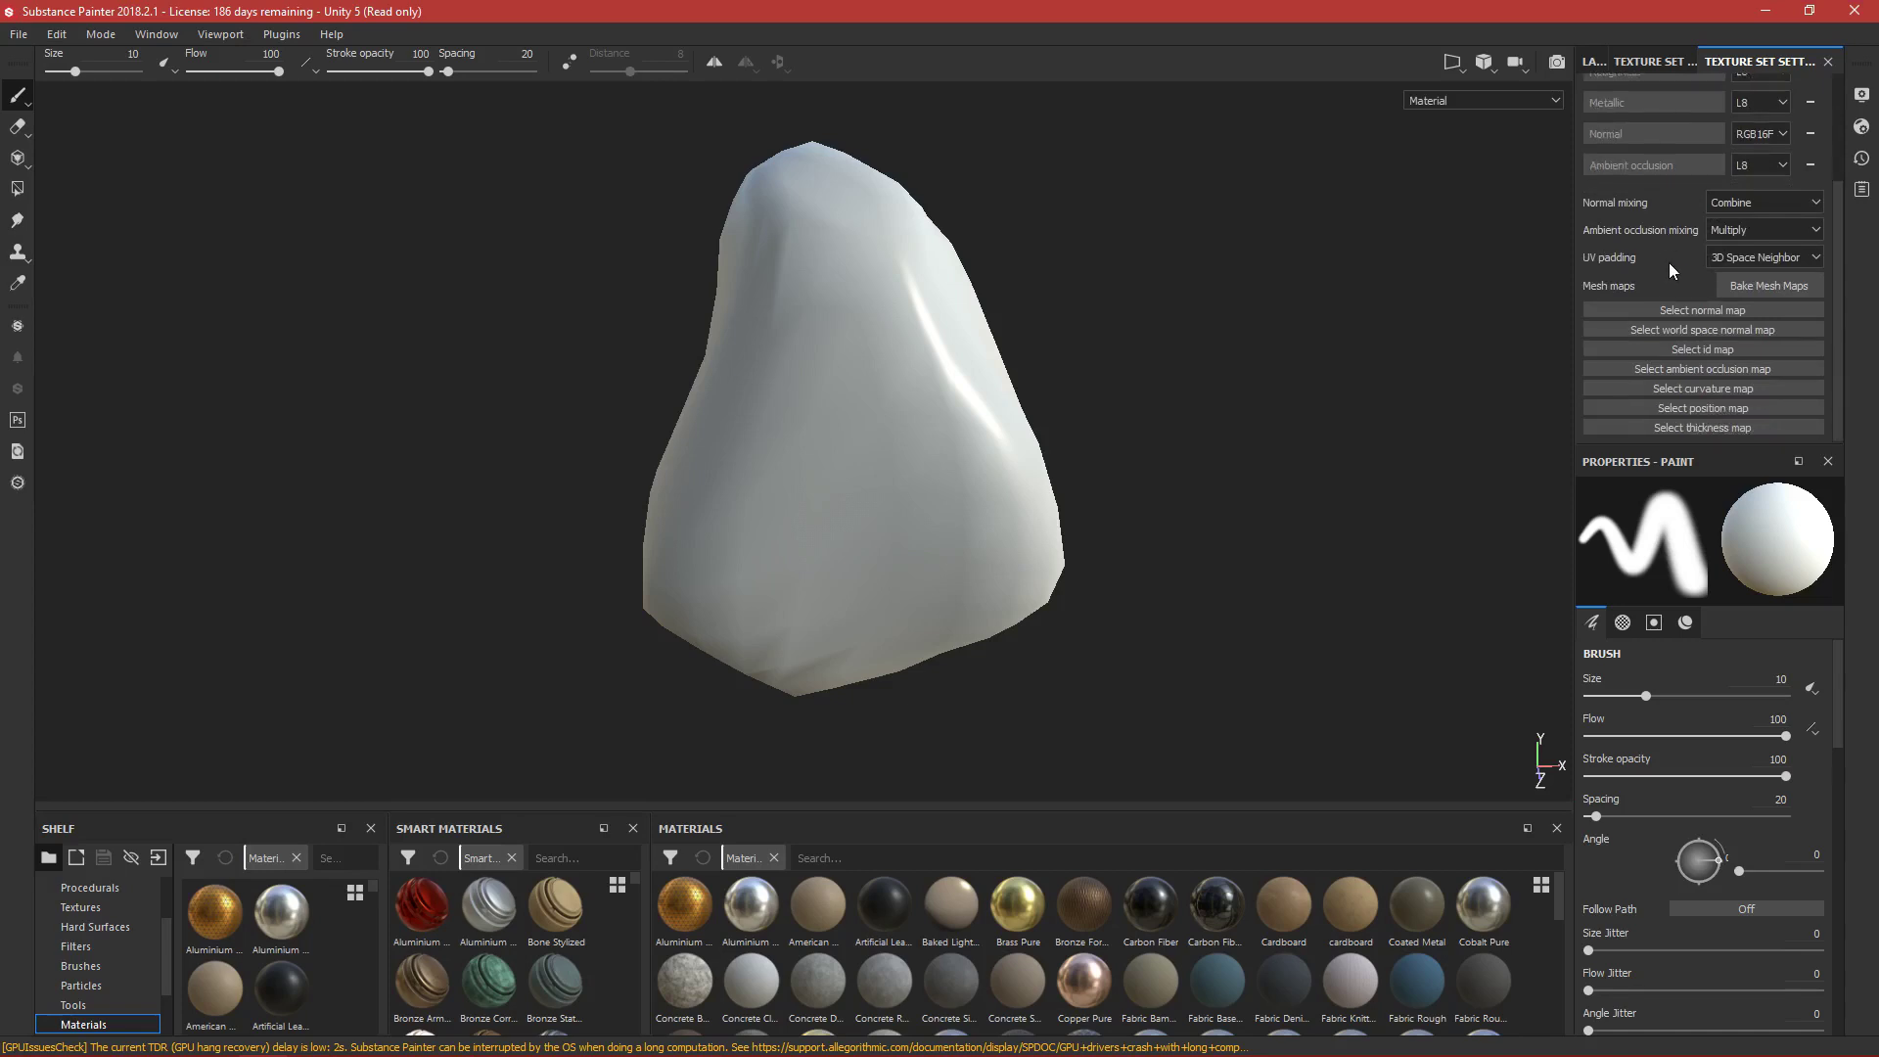
click(1741, 289)
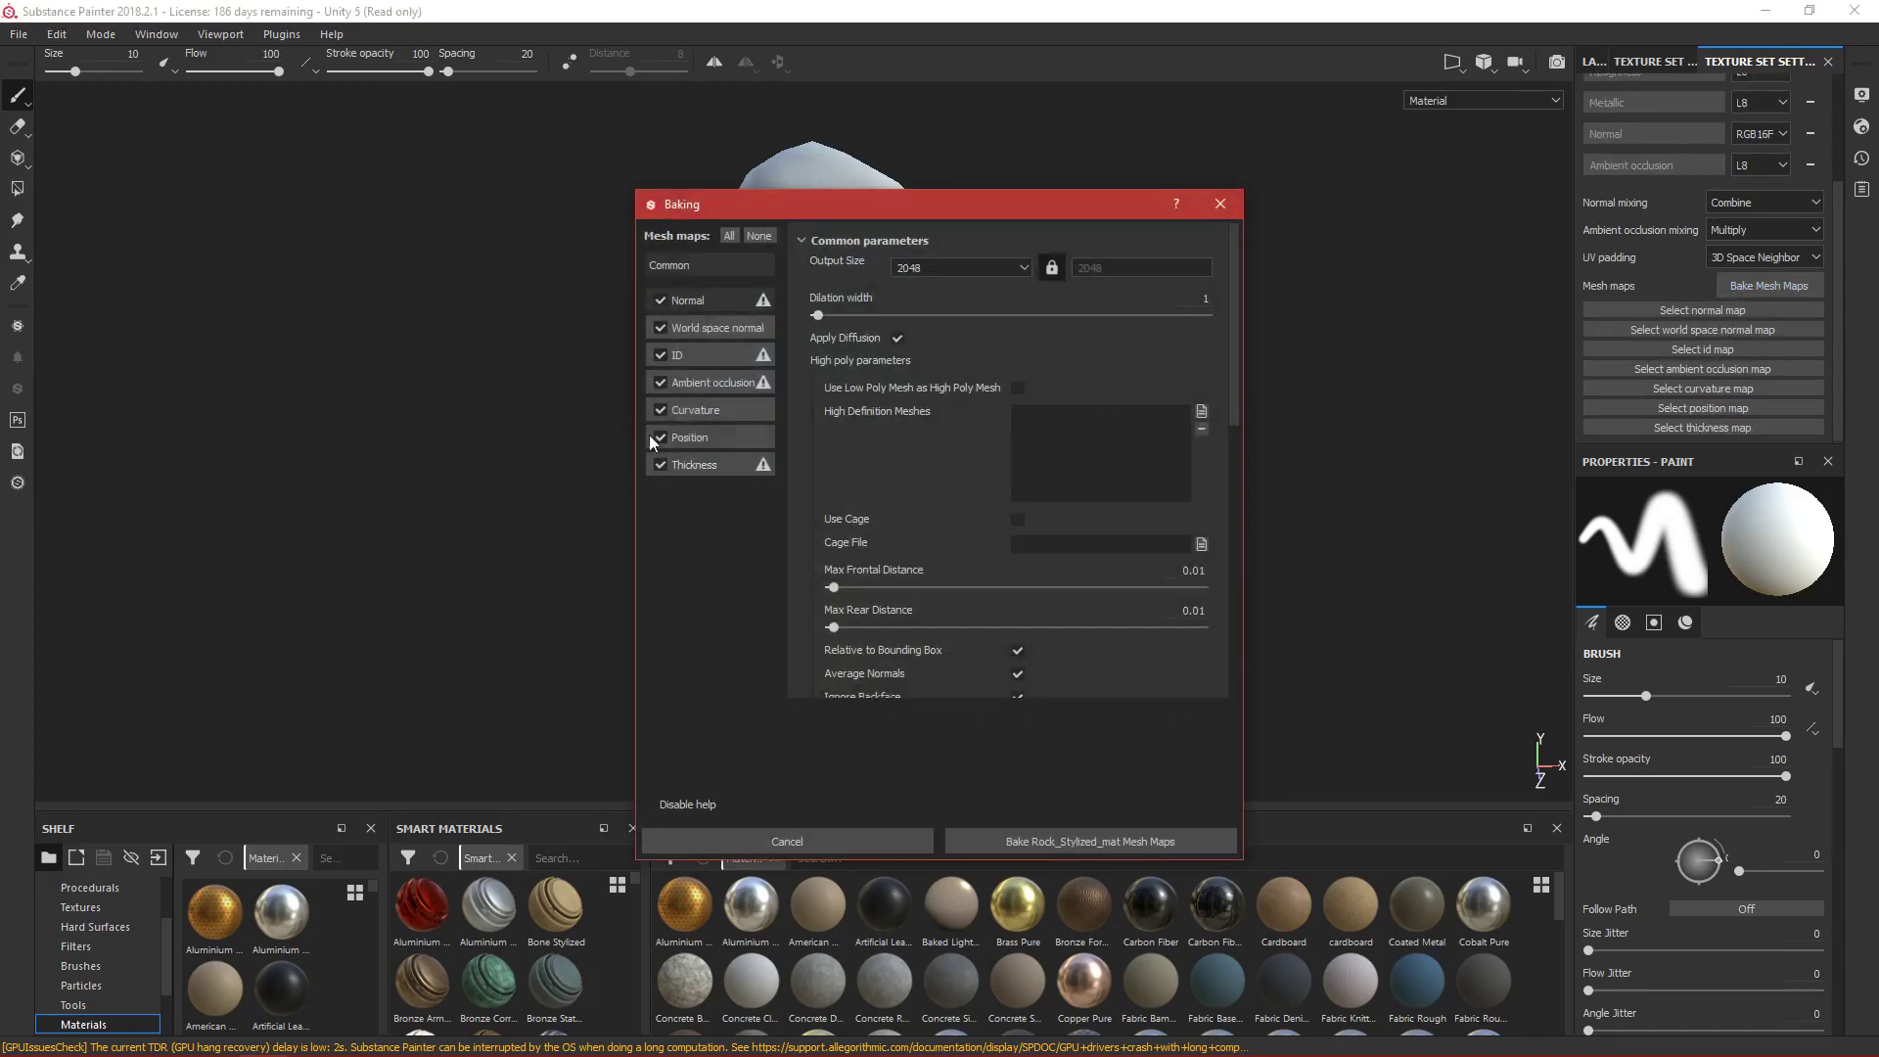
click(660, 355)
click(1200, 412)
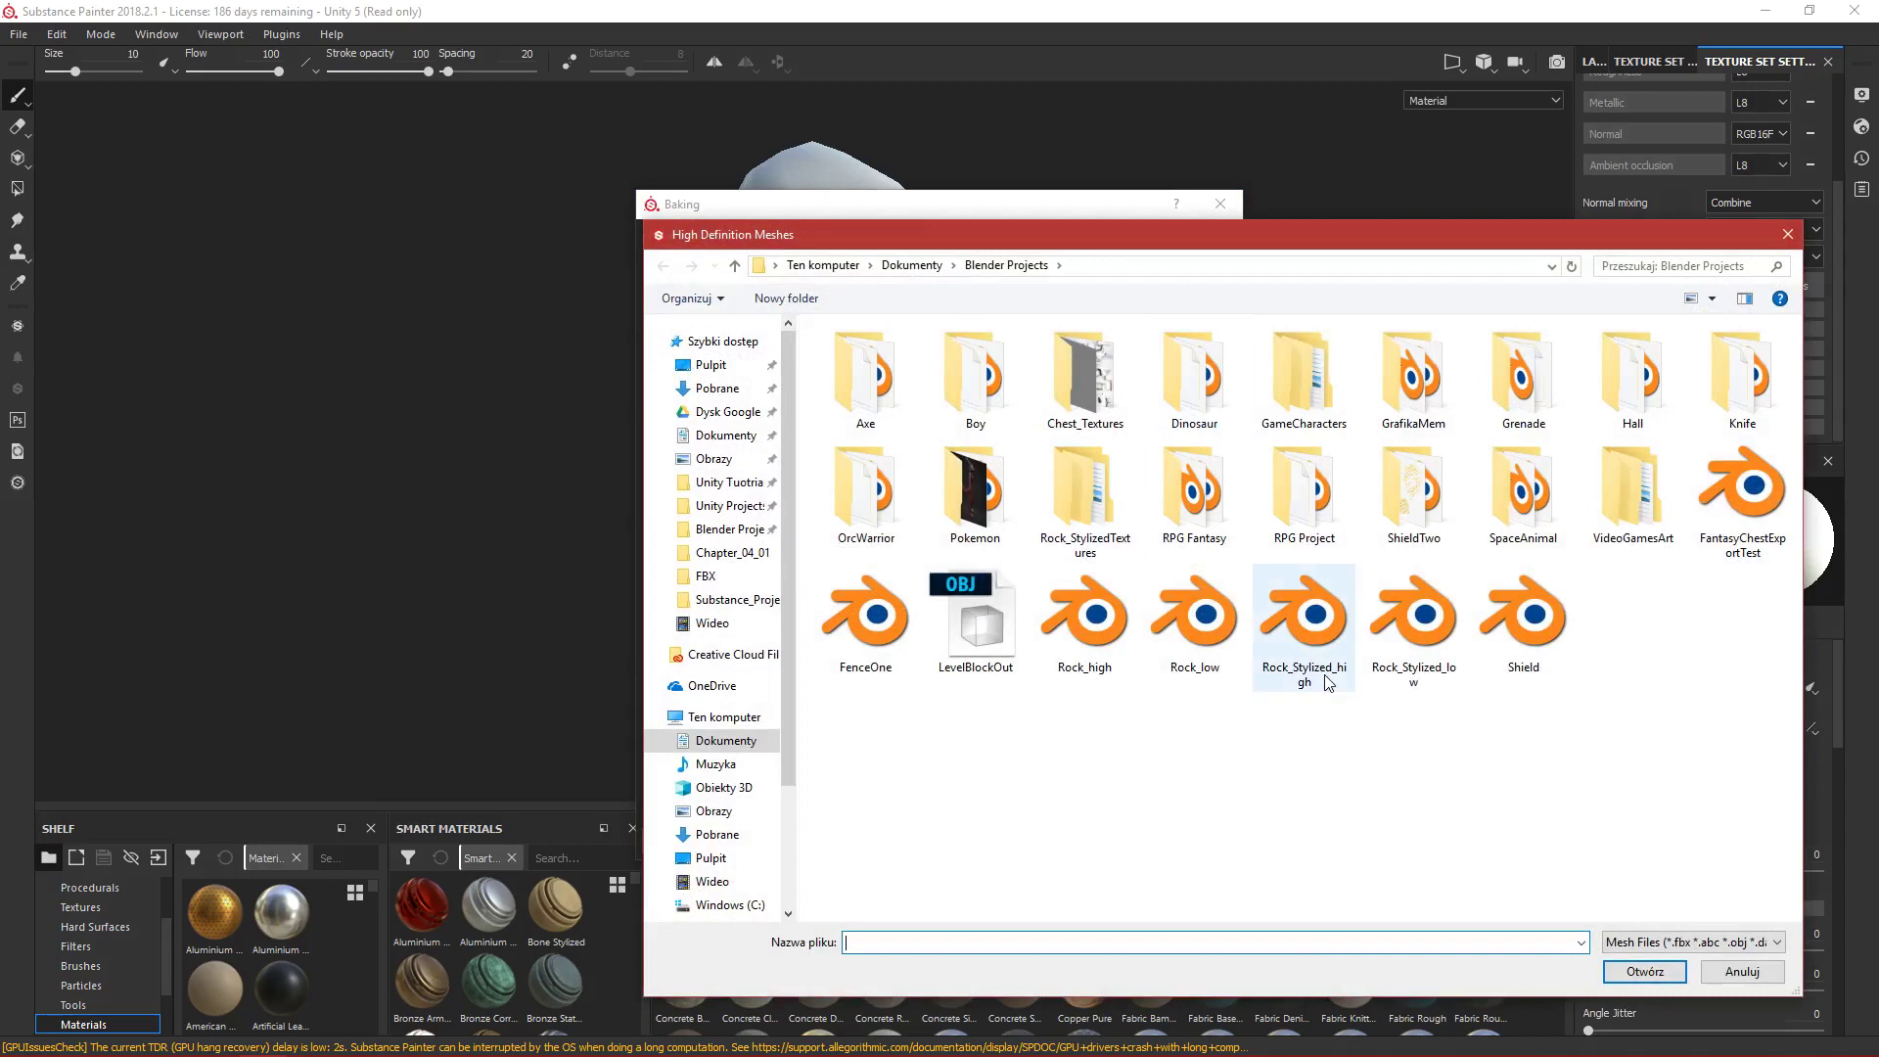
double_click(1312, 637)
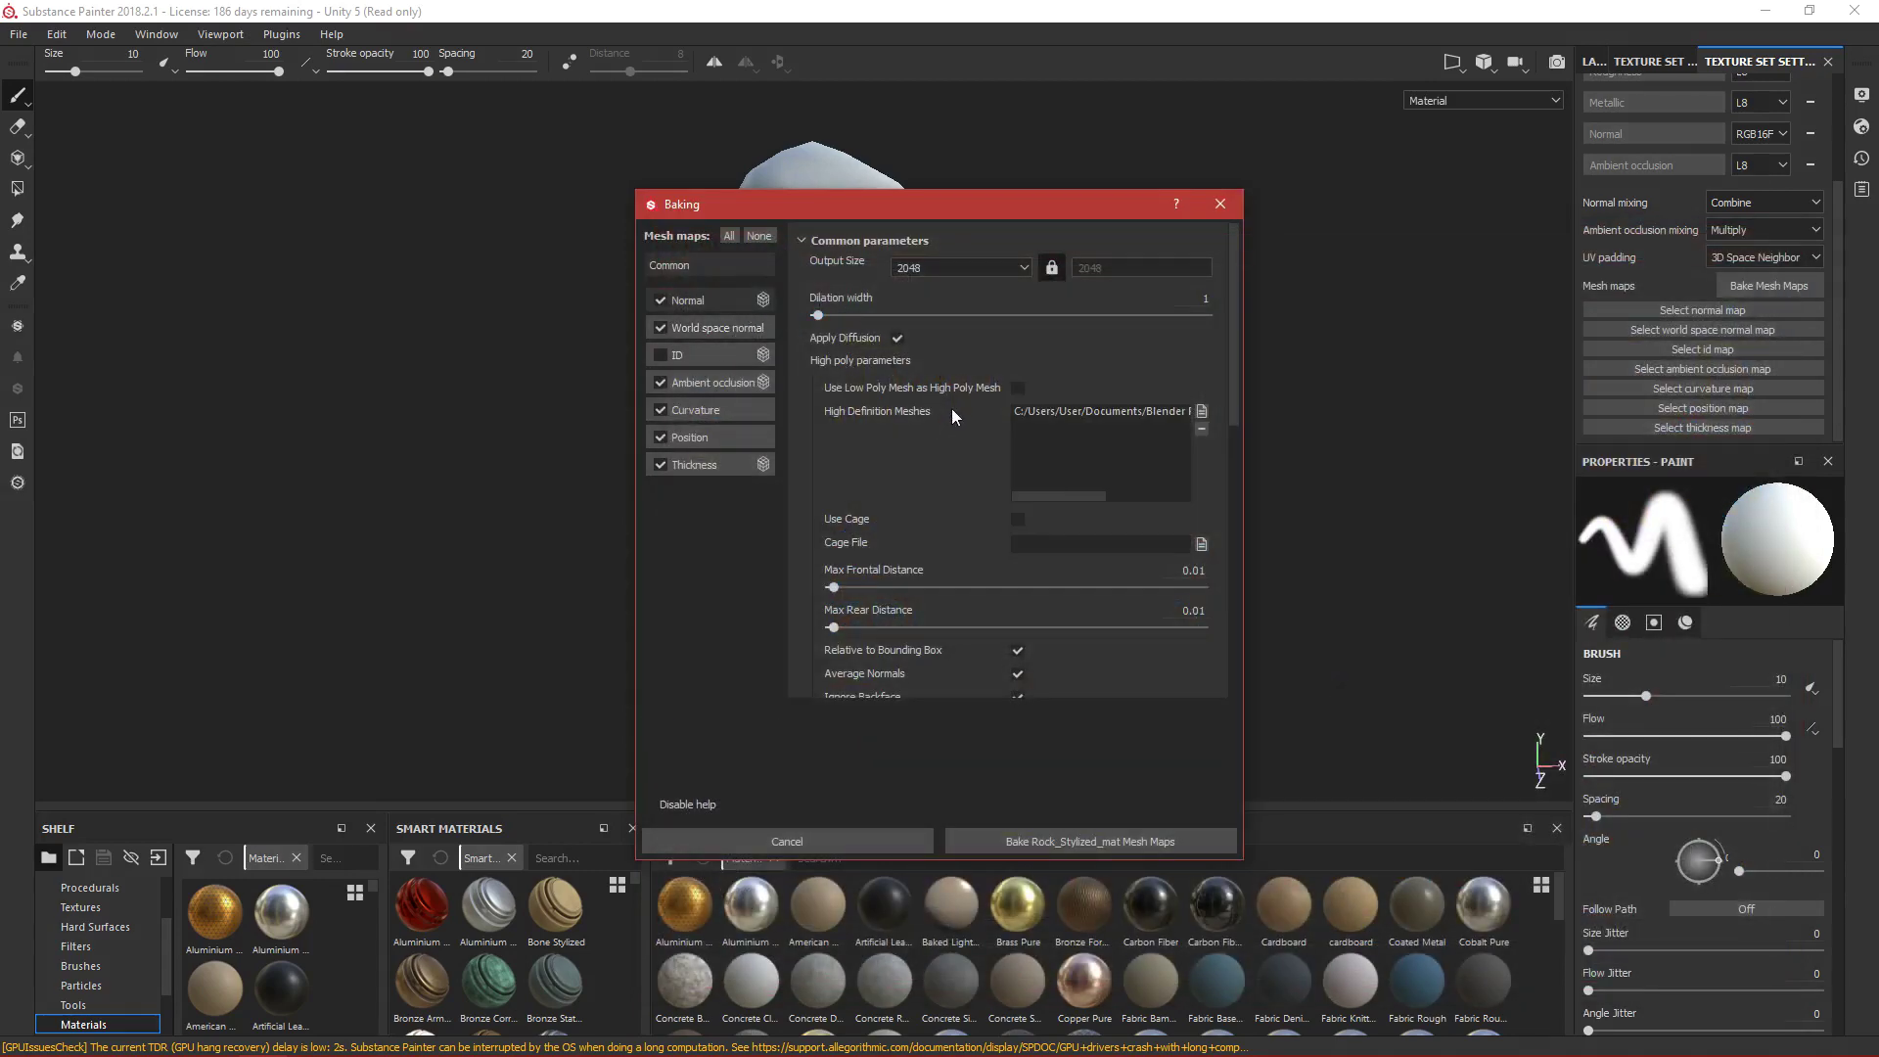
Review the high poly, ambient occlusion and normal baker parameters for the mesh maps.
scroll(877, 434, down, 3)
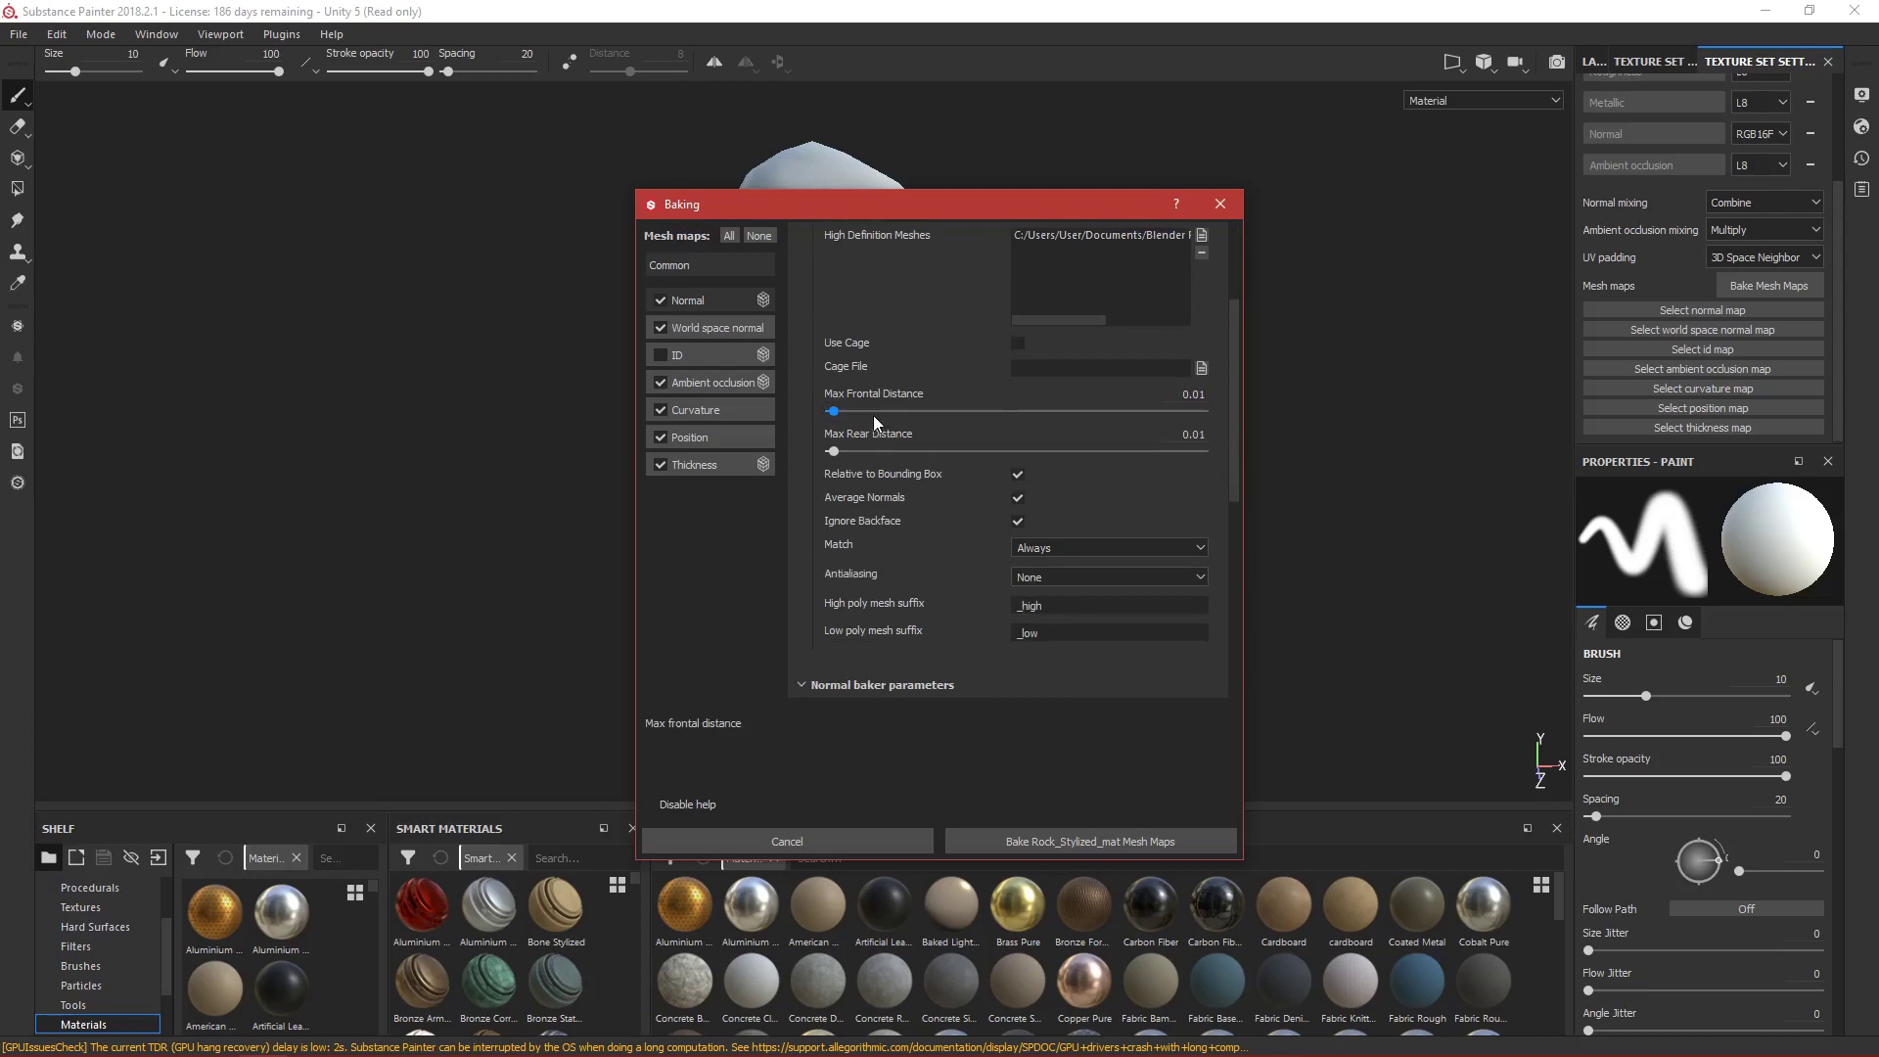
scroll(875, 422, up, 1)
click(722, 383)
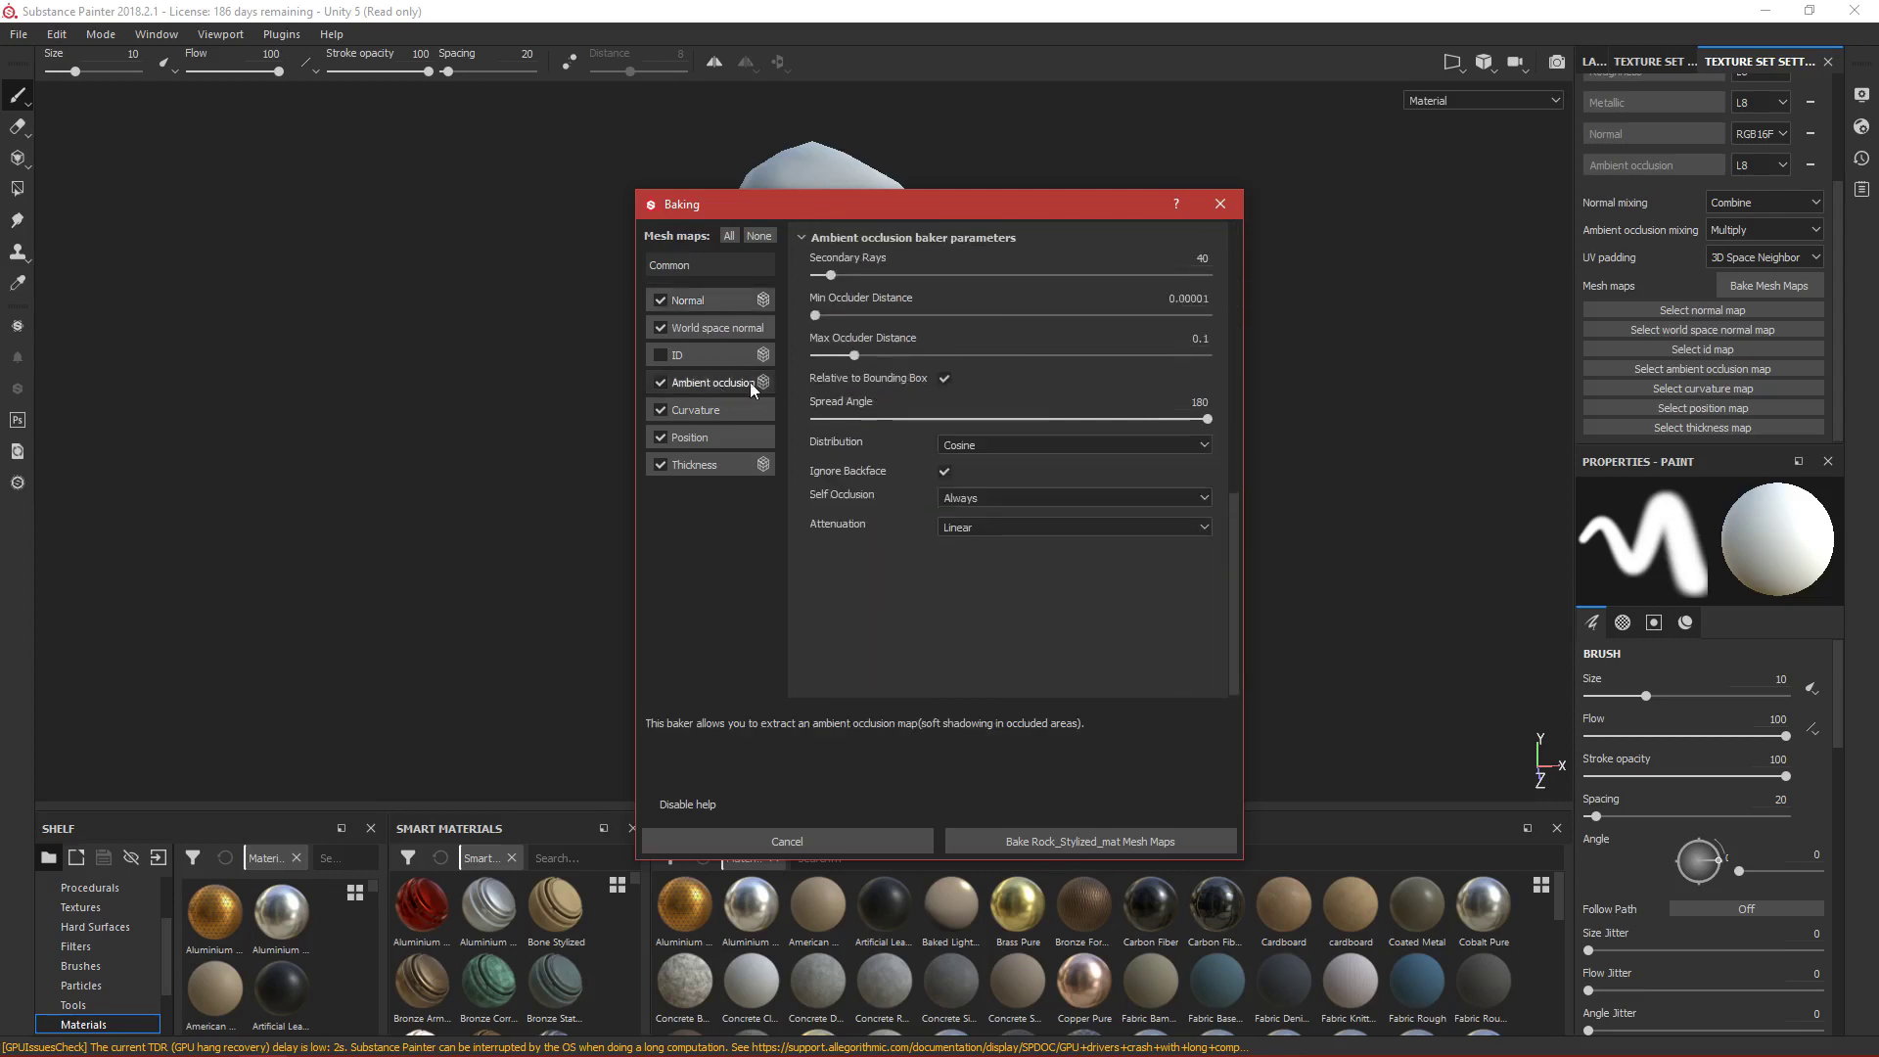
scroll(945, 389, up, 9)
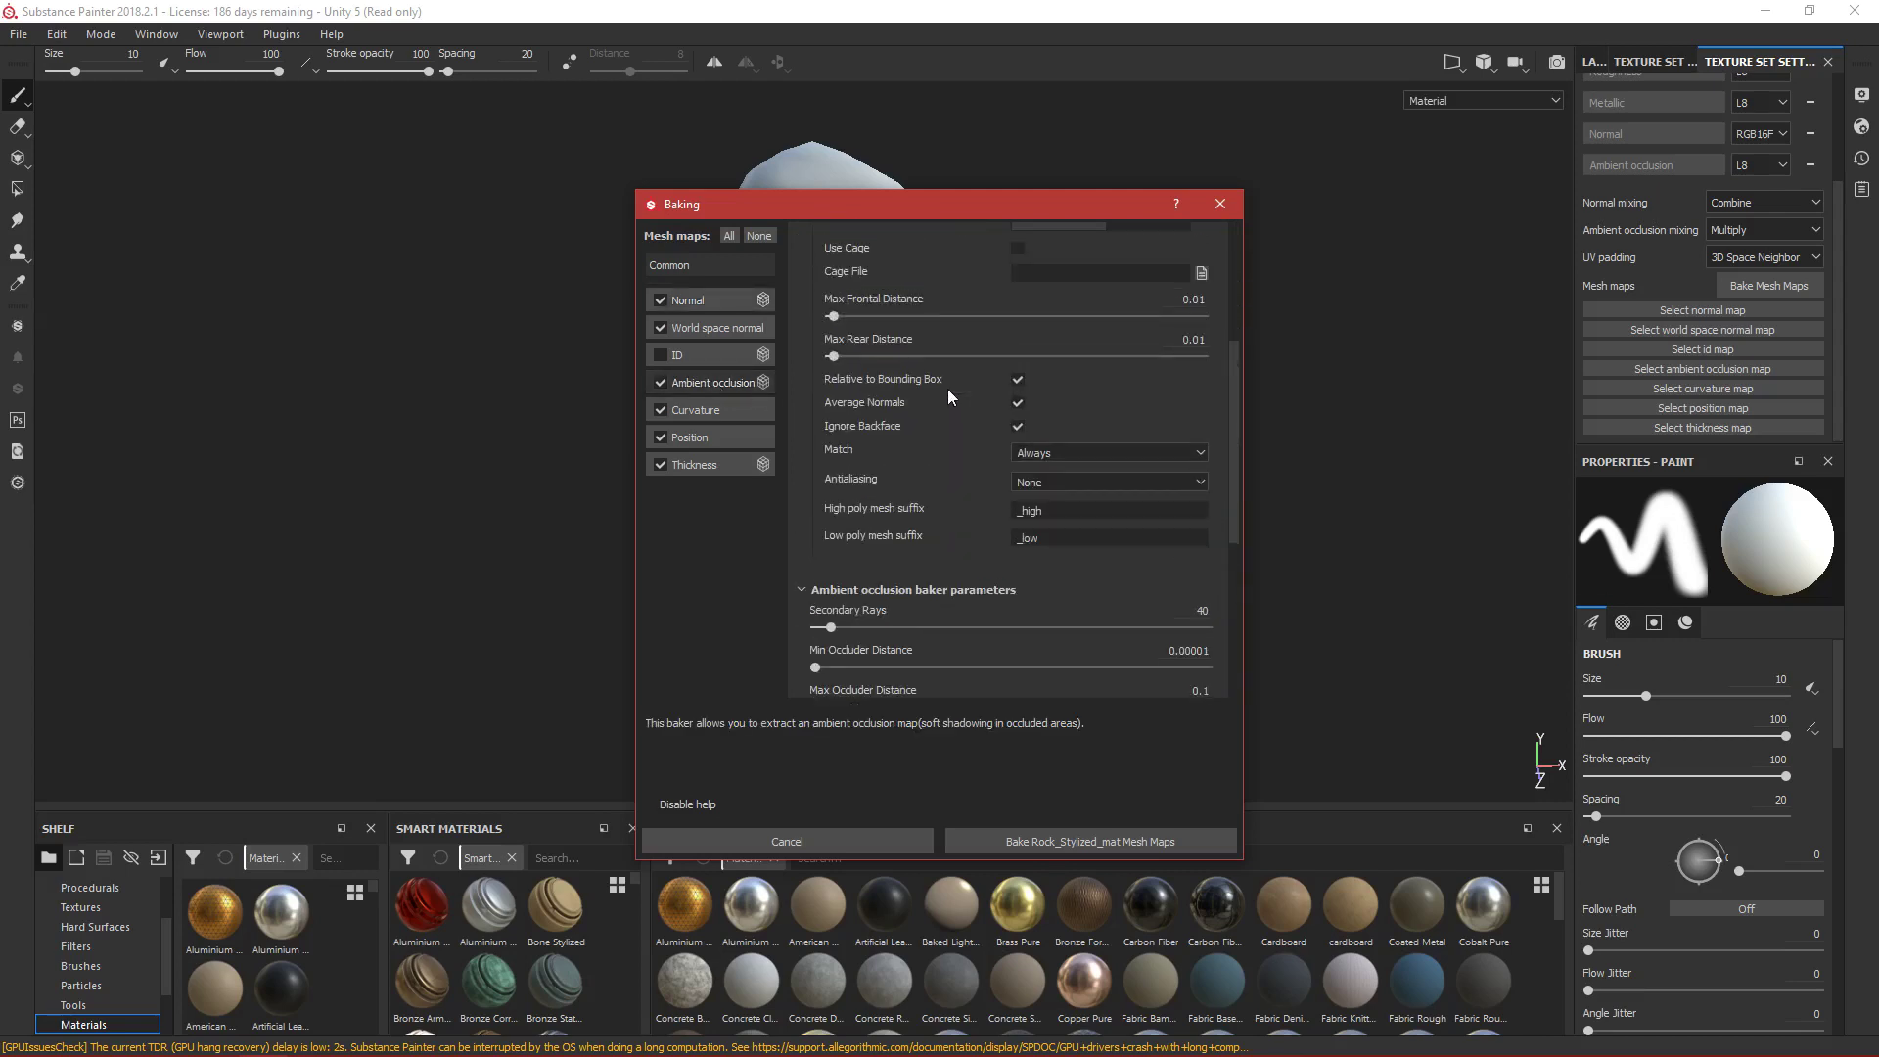
scroll(948, 387, down, 6)
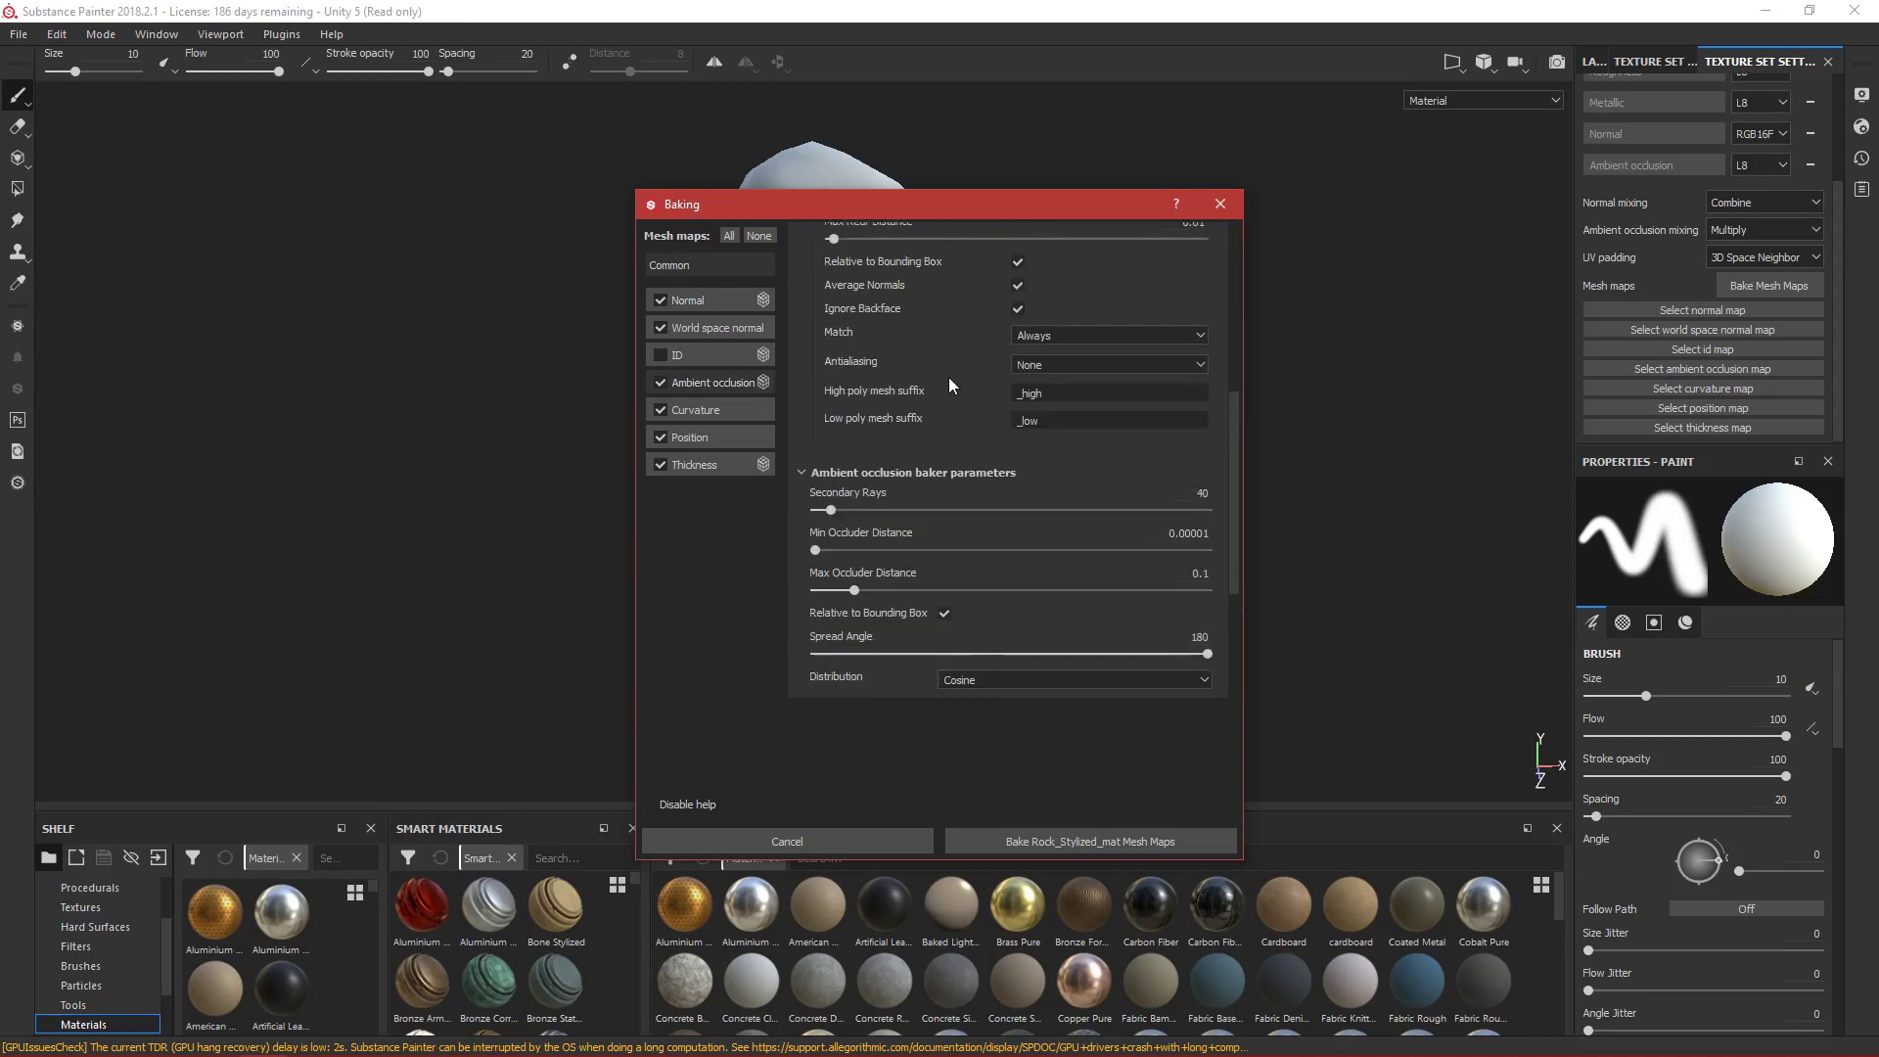
scroll(948, 370, down, 2)
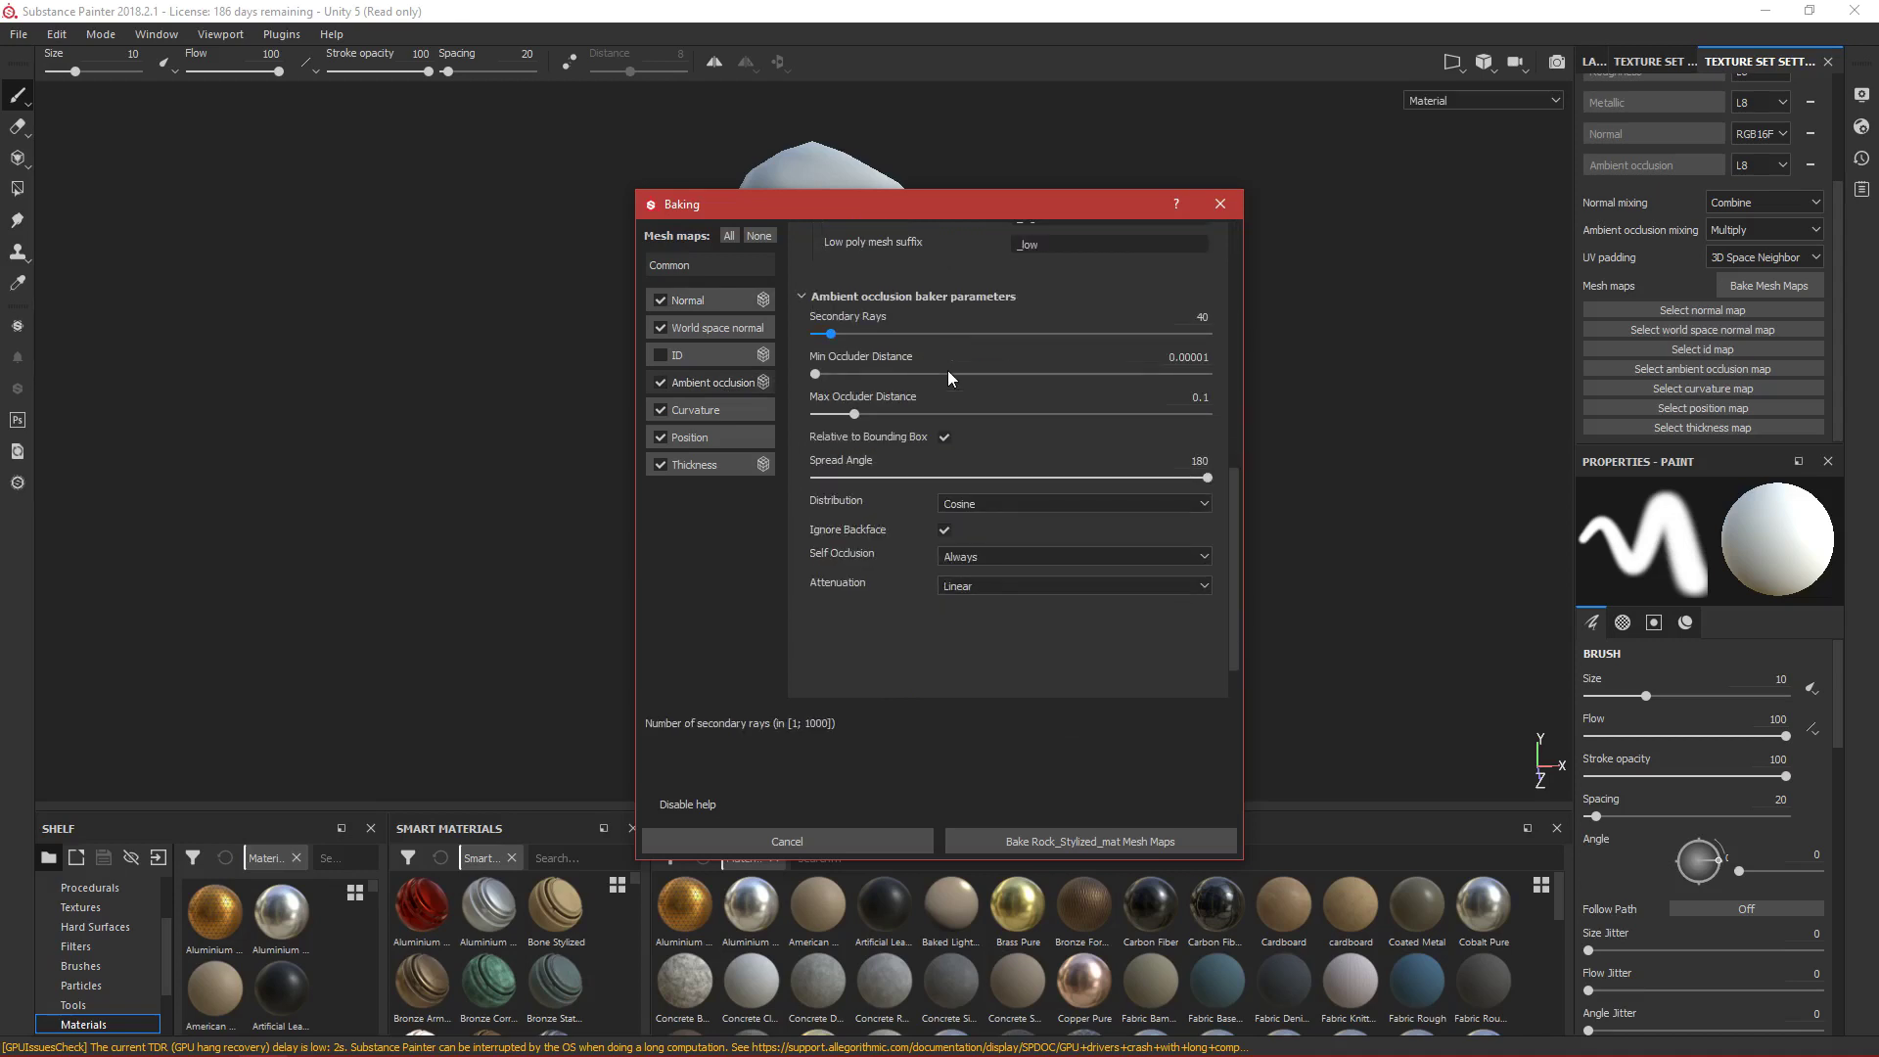
click(713, 303)
scroll(955, 509, up, 5)
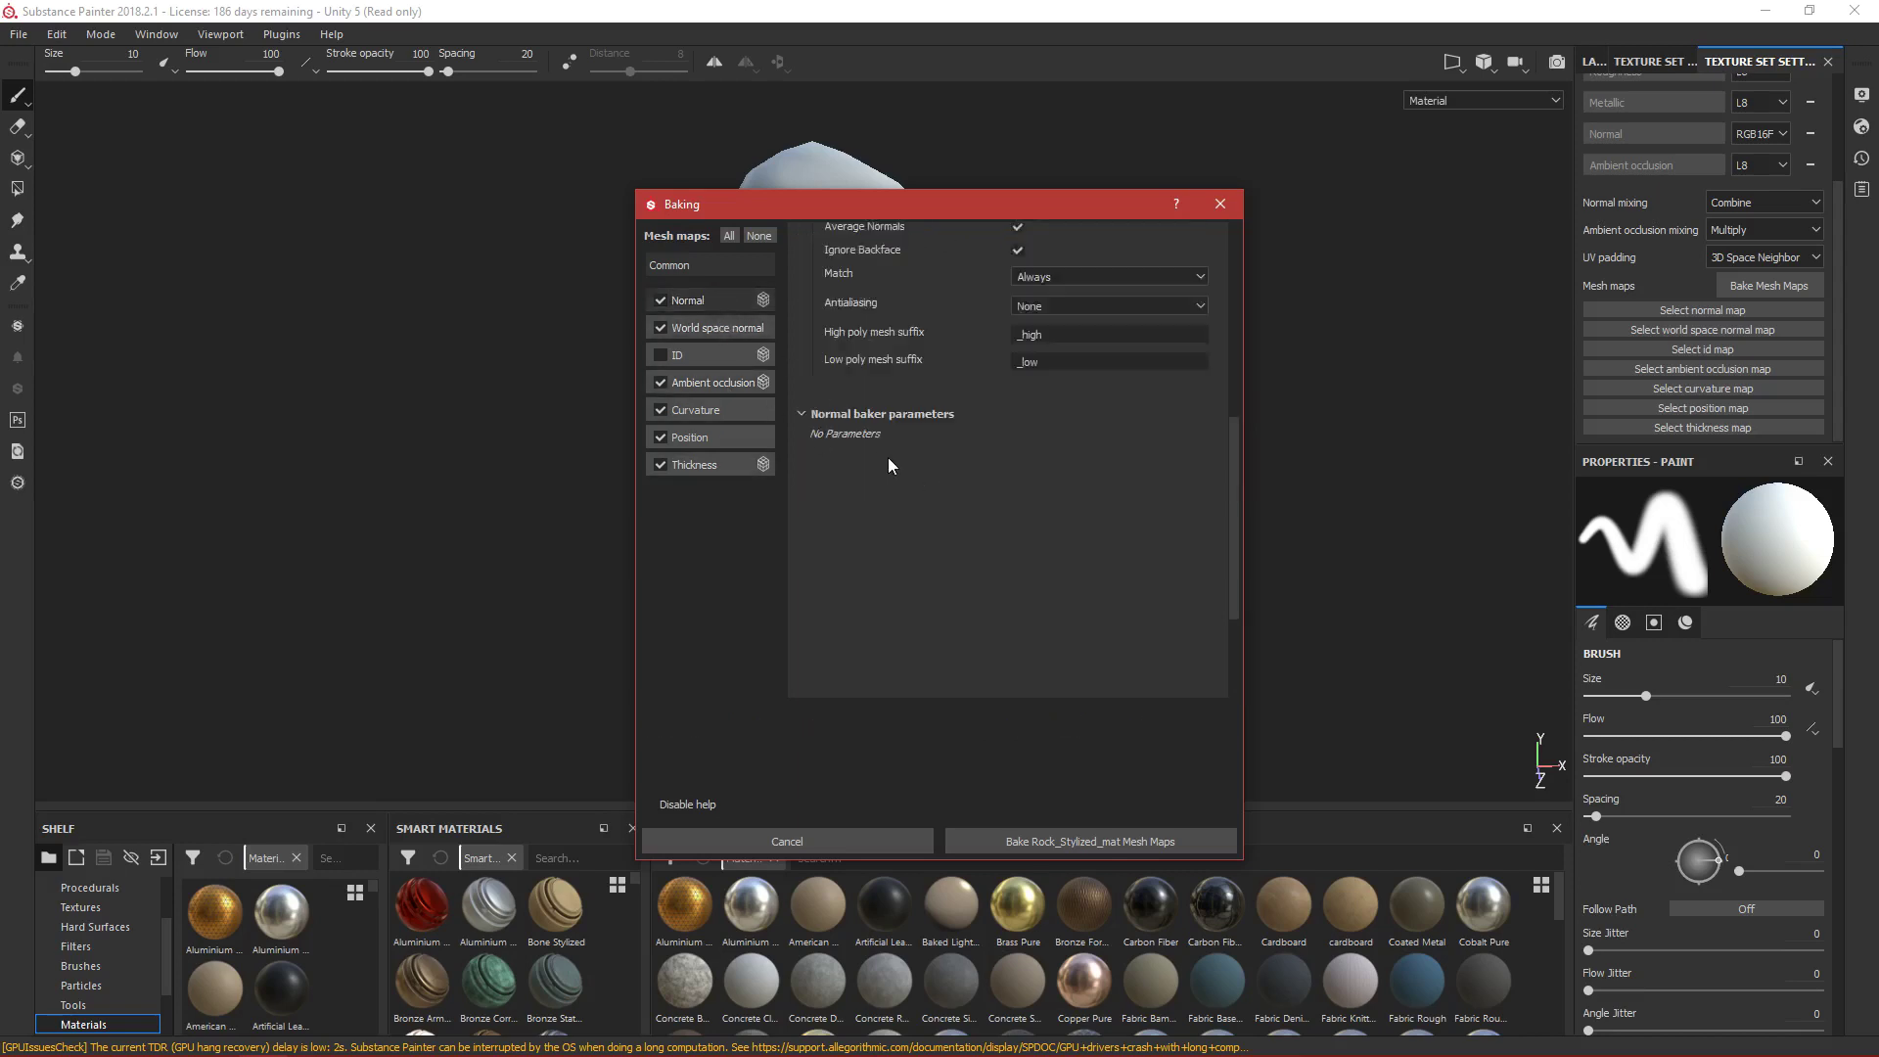
scroll(895, 462, up, 4)
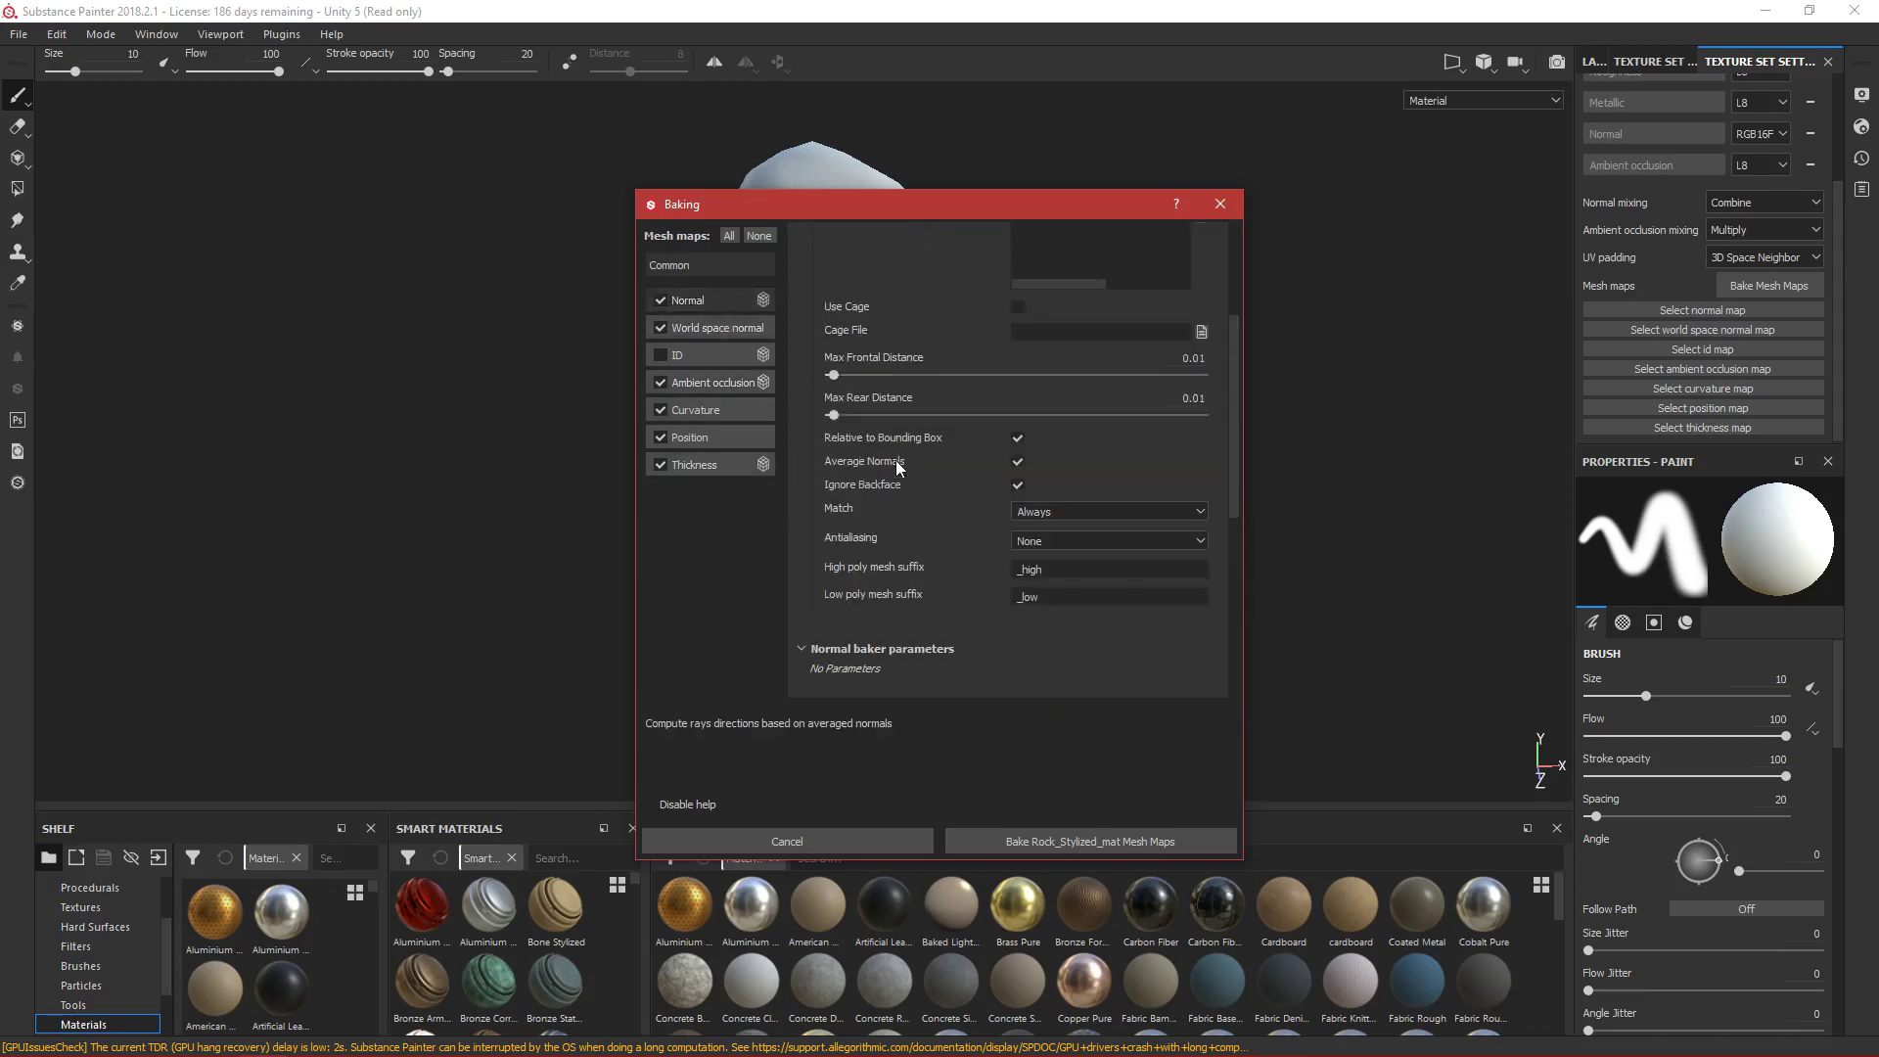
Bake the Rock_Stylized_mat mesh maps at 2048 output size and dismiss the finished baking dialog.
click(1018, 844)
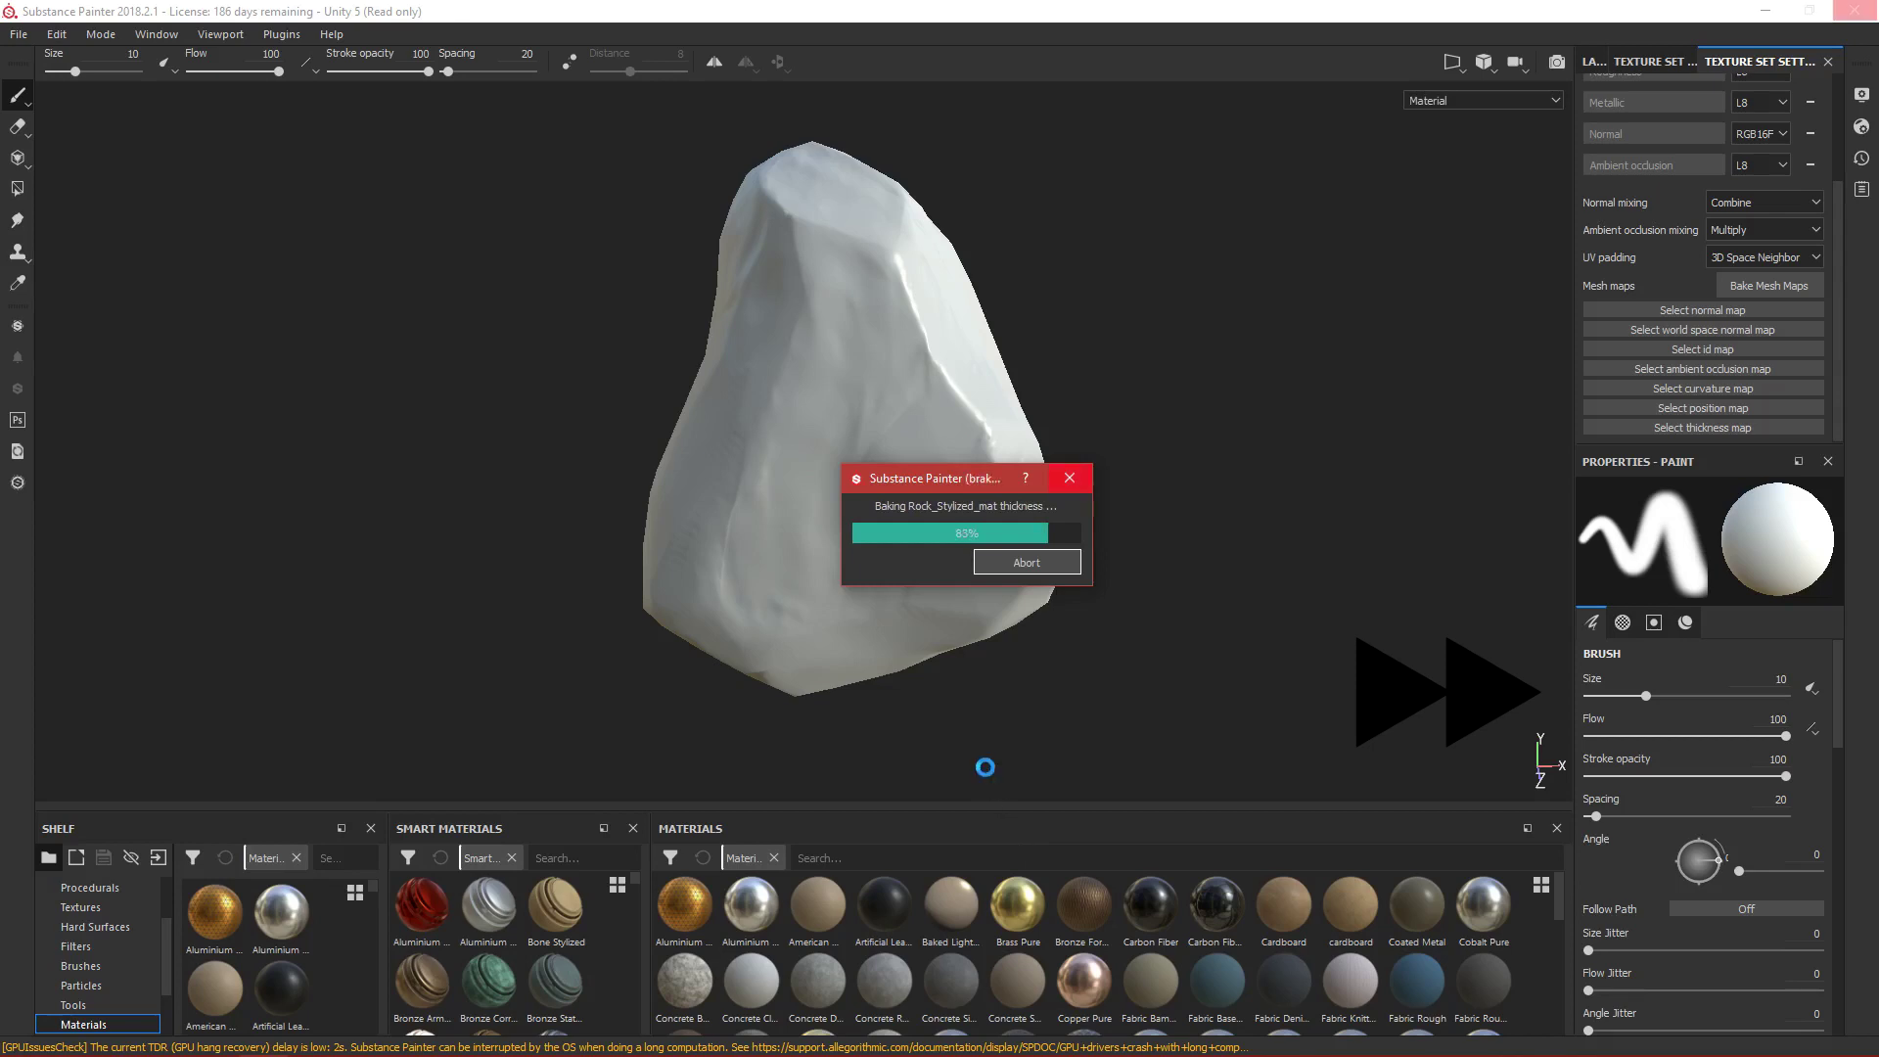
key(Return)
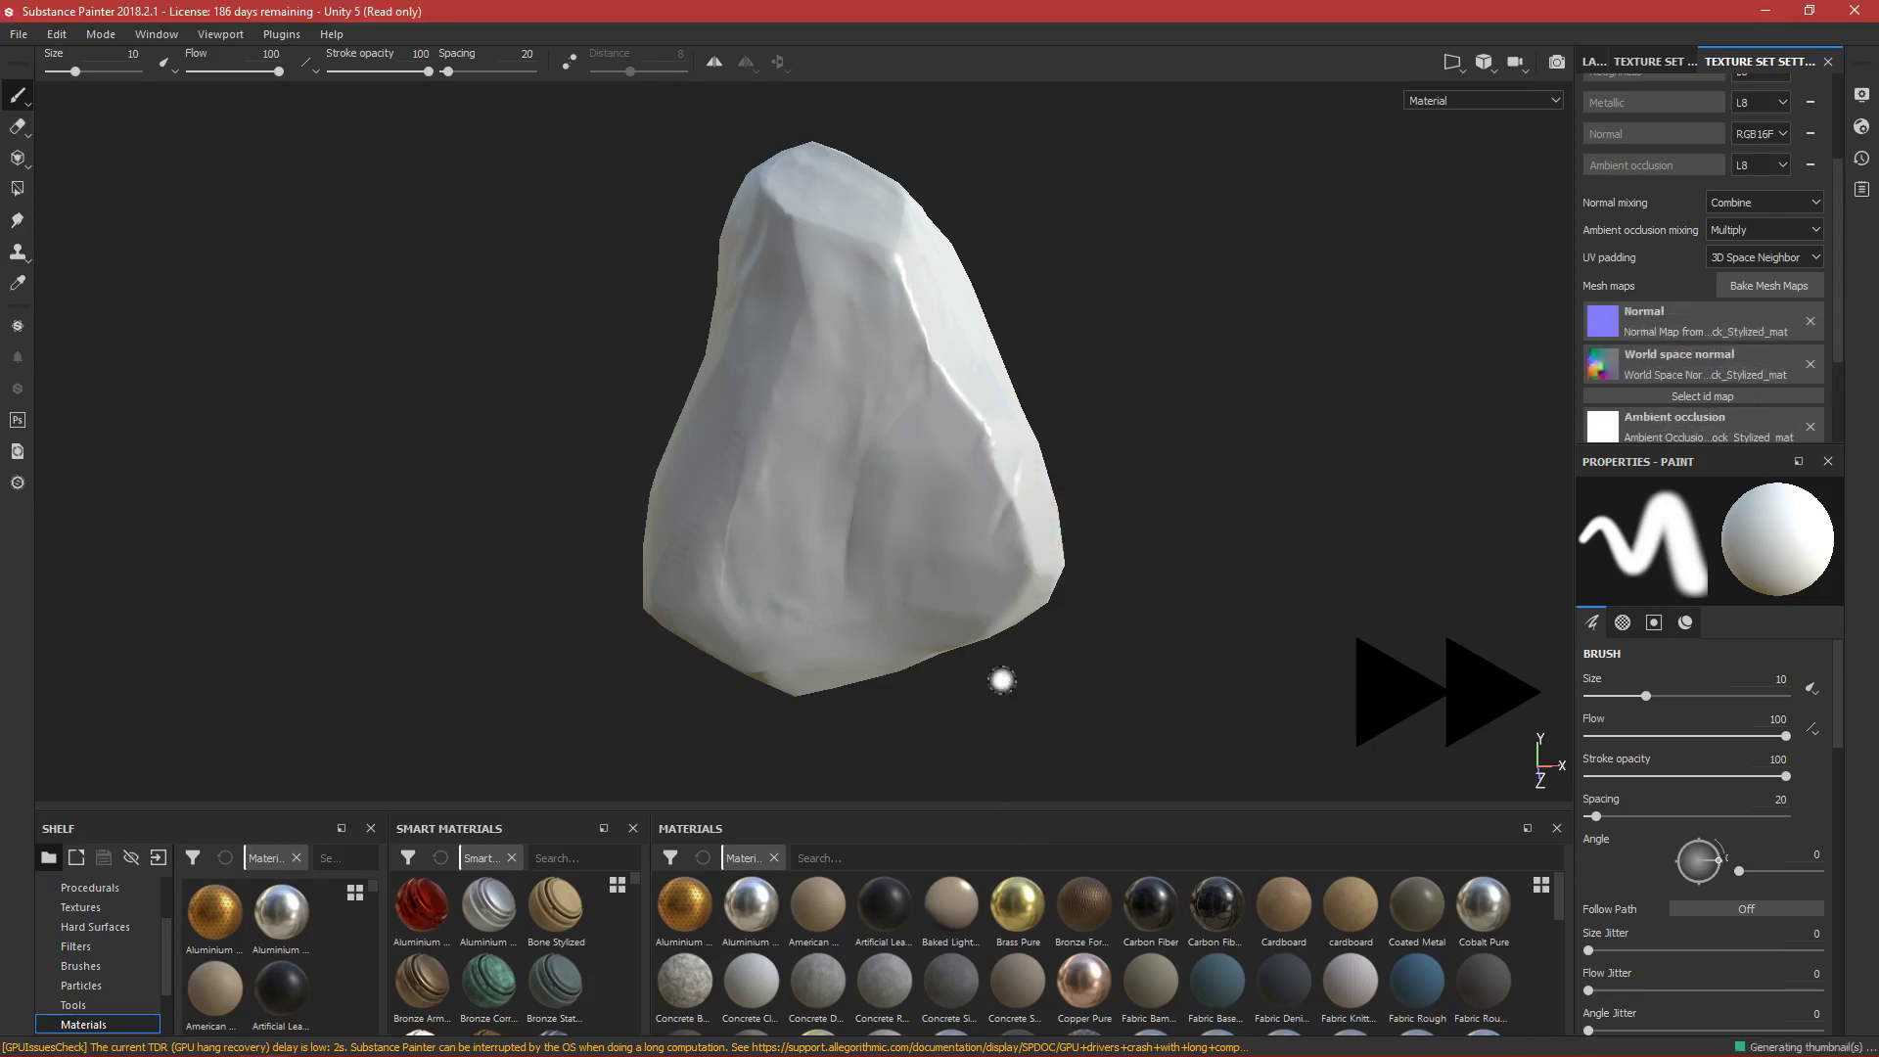
Return to the layer stack and inspect the baked detail on the rock from all sides and up close.
alt+drag(1112, 319, 1097, 418)
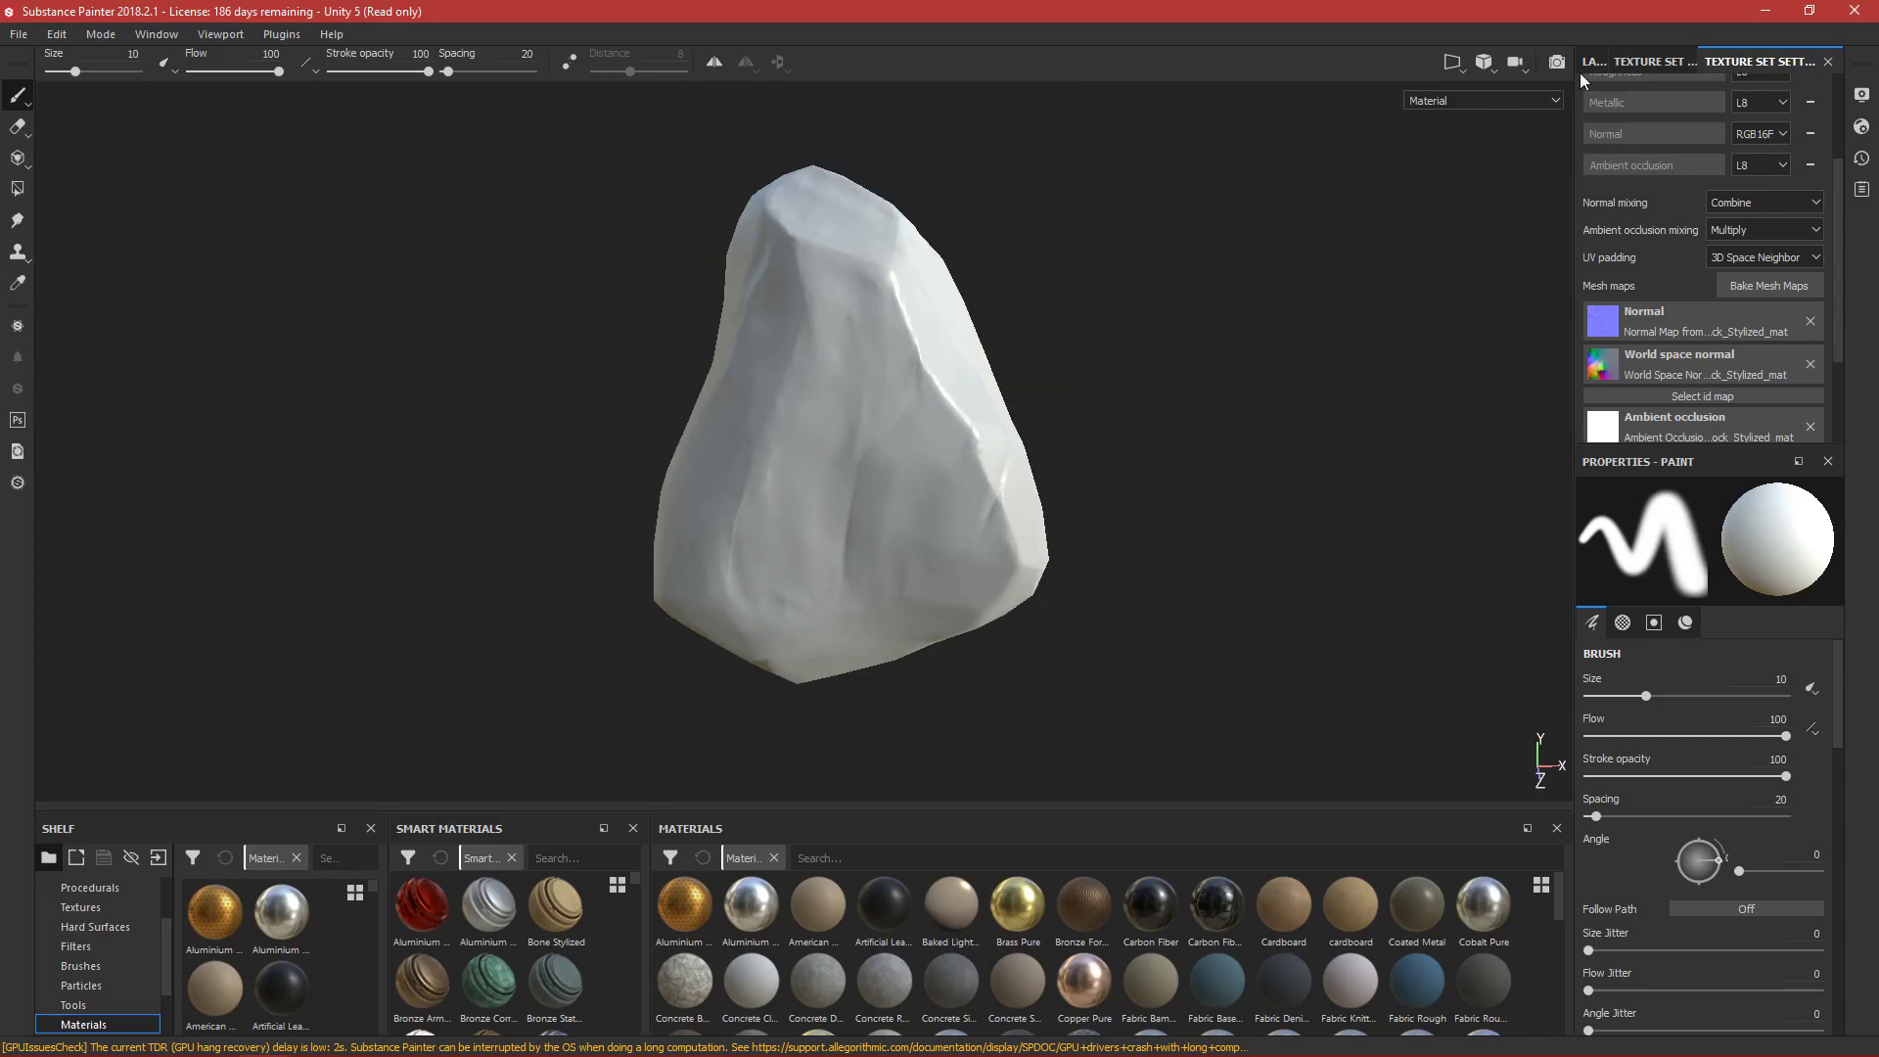
click(1596, 61)
alt+drag(943, 525, 668, 541)
alt+drag(1132, 482, 411, 558)
scroll(956, 479, up, 3)
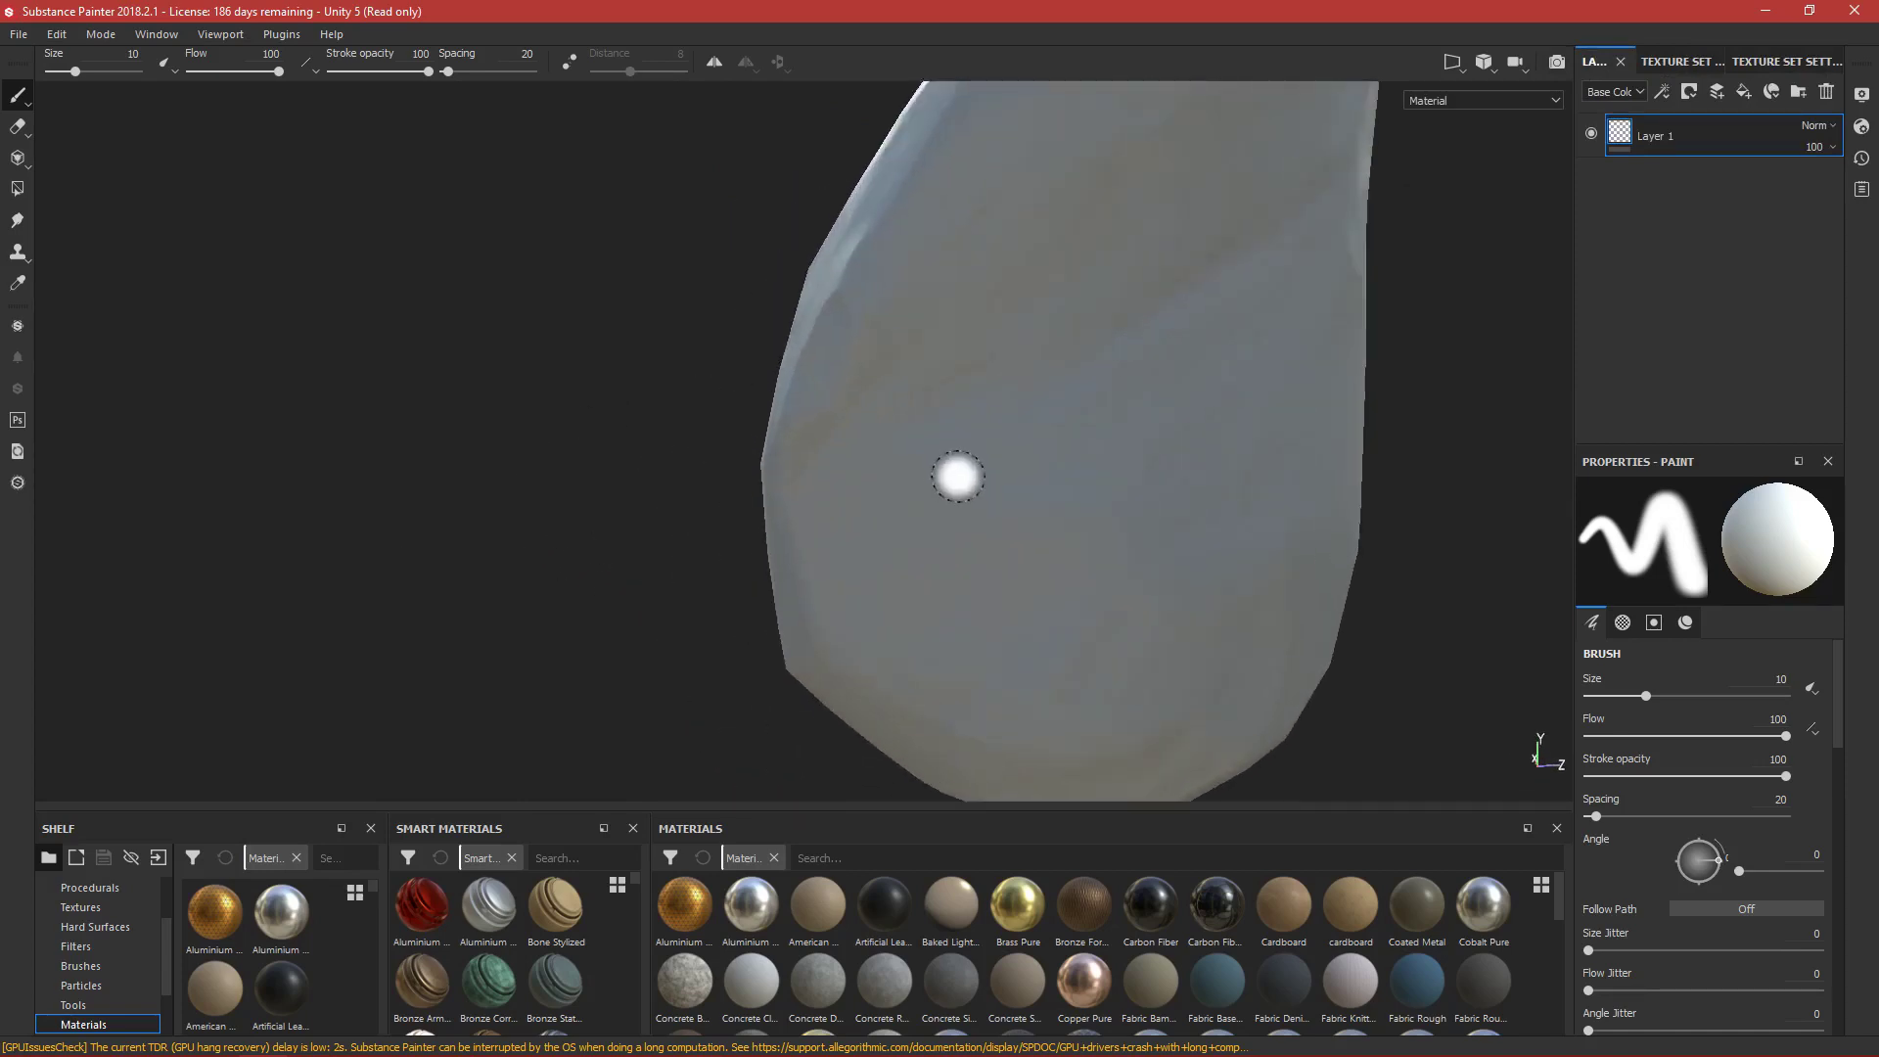
scroll(1044, 486, down, 3)
alt+drag(1044, 486, 567, 453)
alt+middle_drag(1234, 548, 919, 411)
scroll(978, 461, down, 3)
alt+drag(990, 466, 1060, 512)
scroll(1112, 478, up, 5)
mouse_move(1112, 478)
alt+middle_down()
mouse_move(986, 393)
mouse_move(1087, 512)
alt+middle_up()
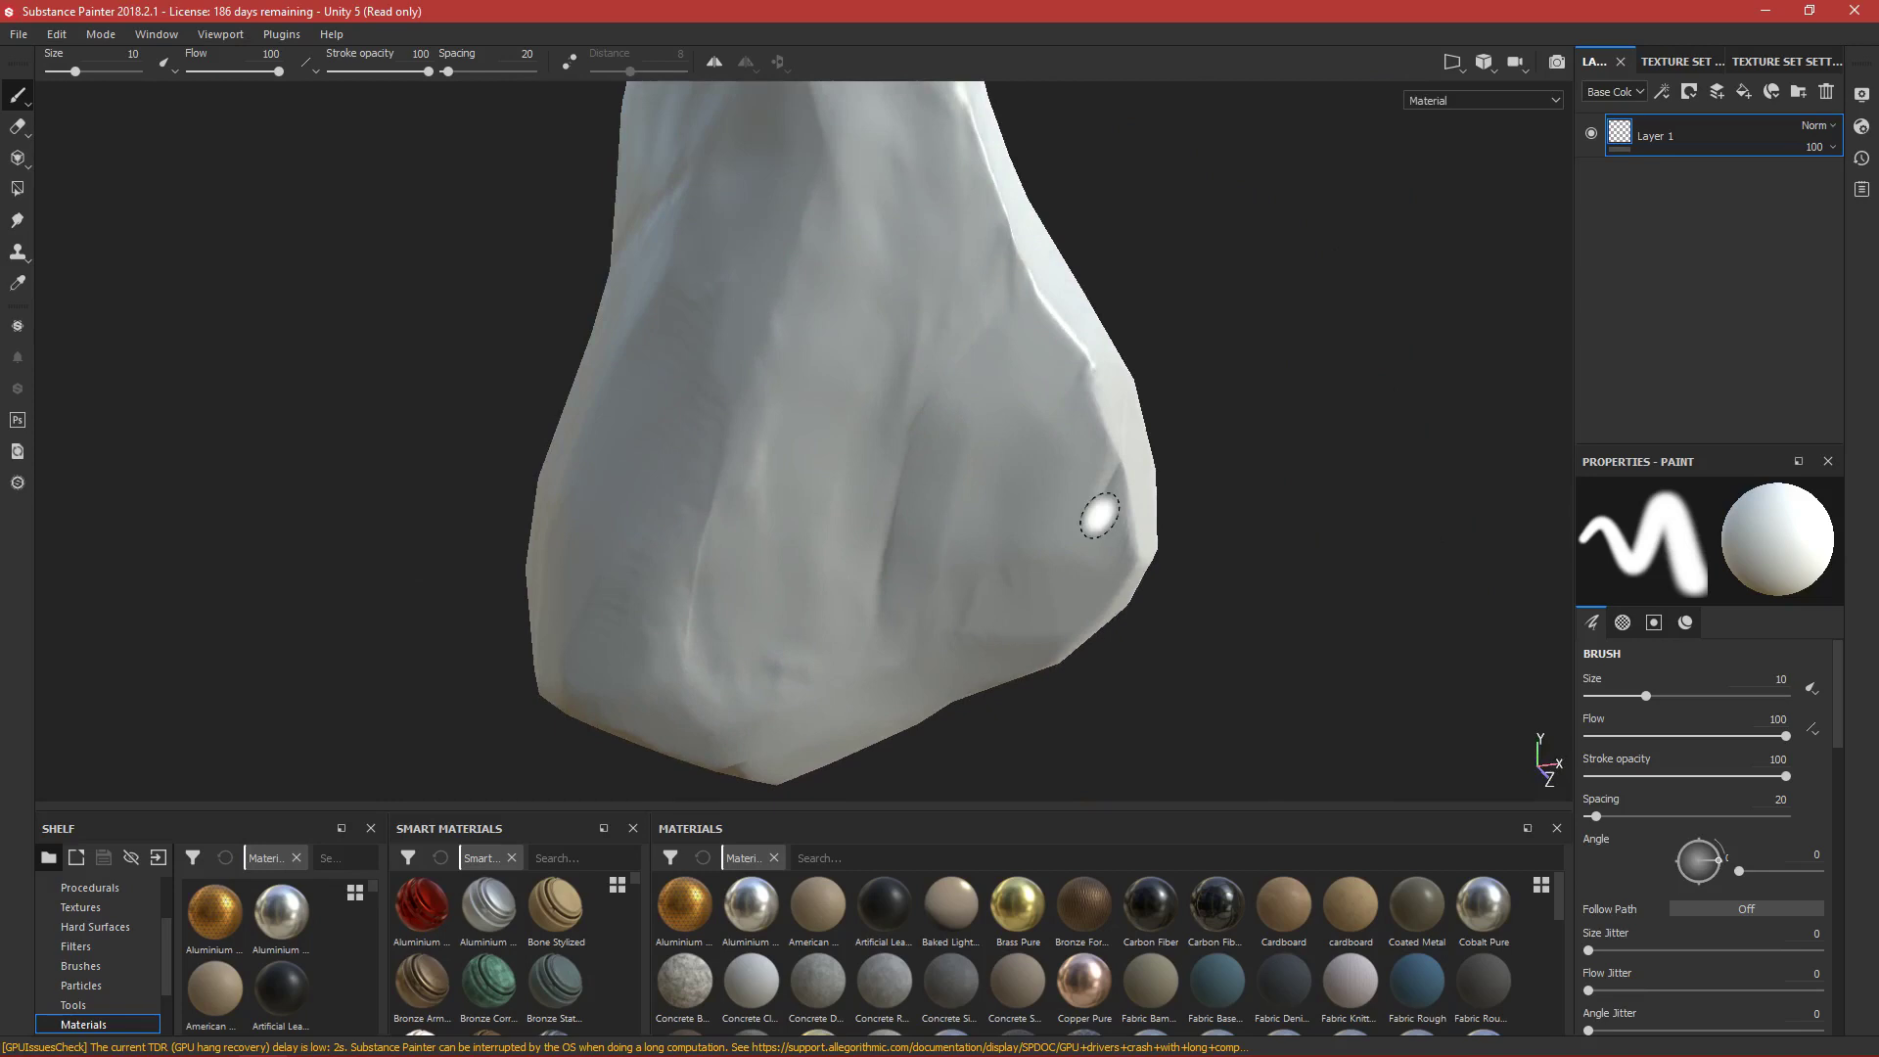
scroll(1077, 482, down, 3)
scroll(1069, 471, down, 1)
alt+drag(1027, 516, 1076, 468)
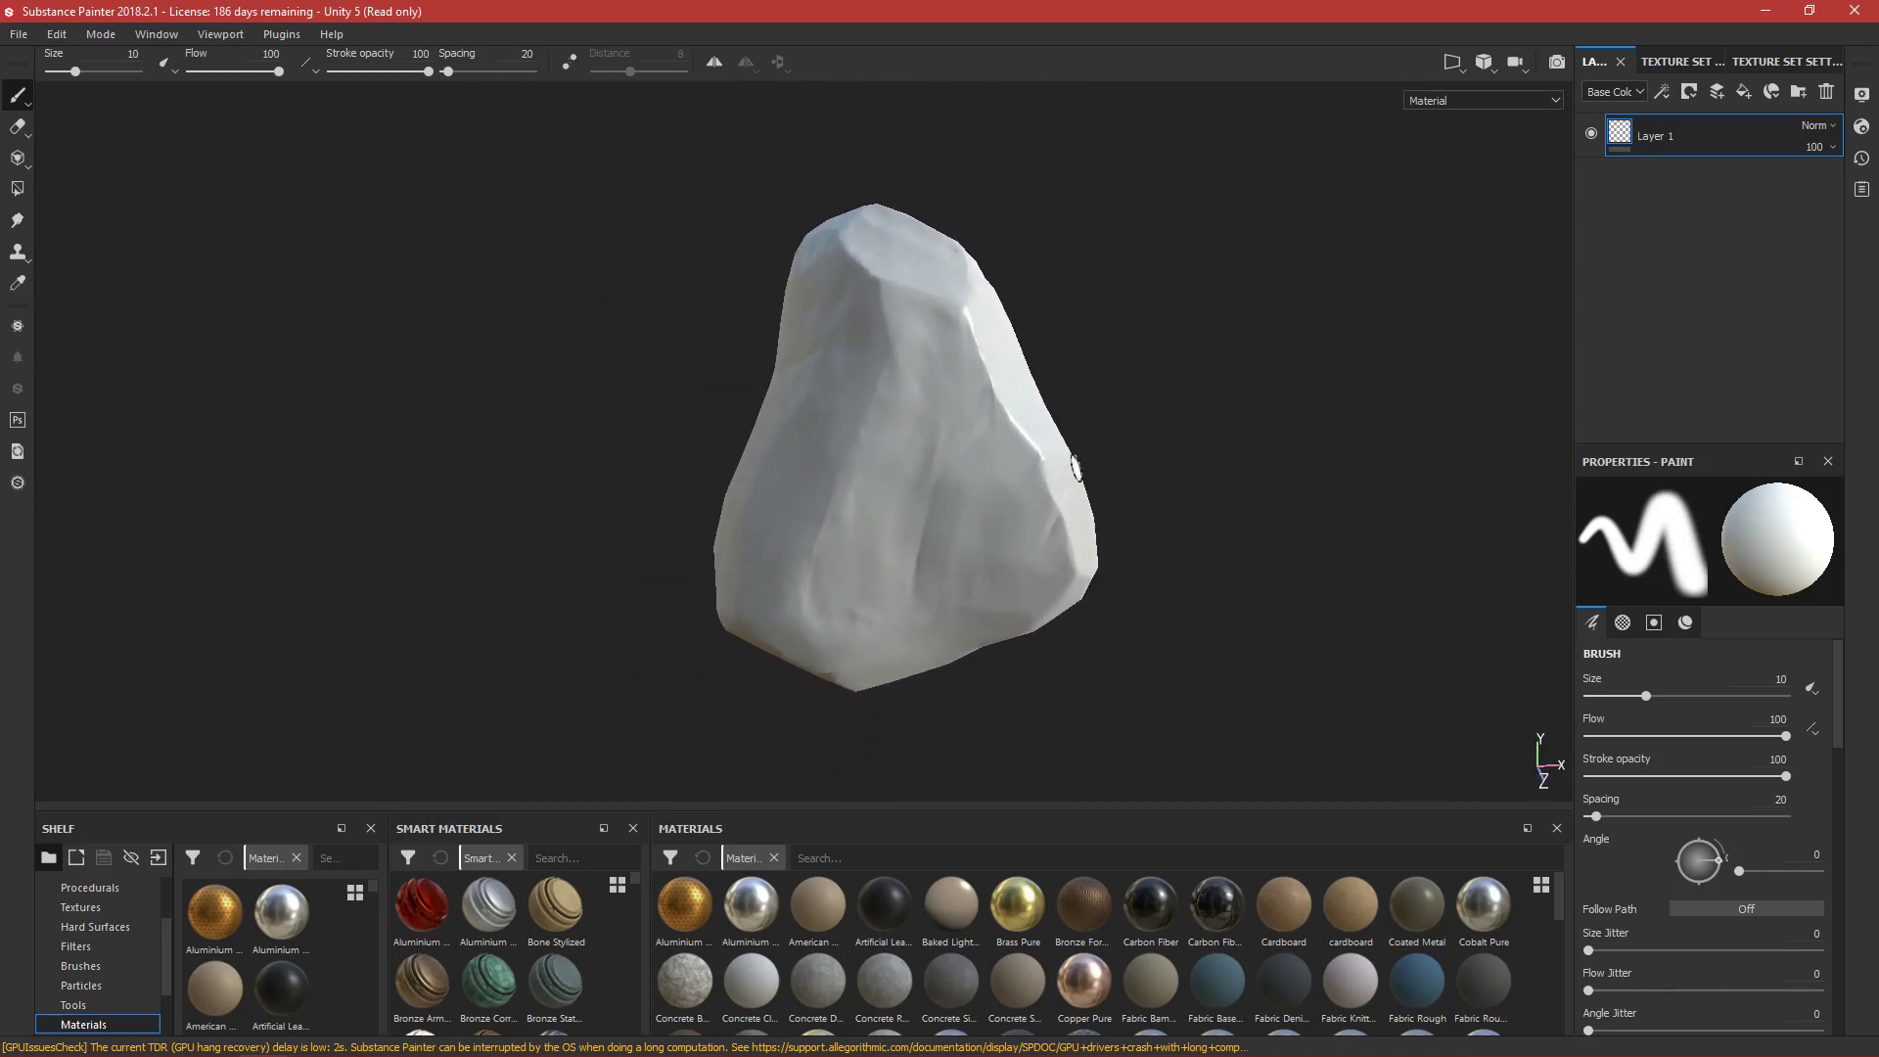
Open the display settings and set the environment exposure to 1 EV.
click(1860, 101)
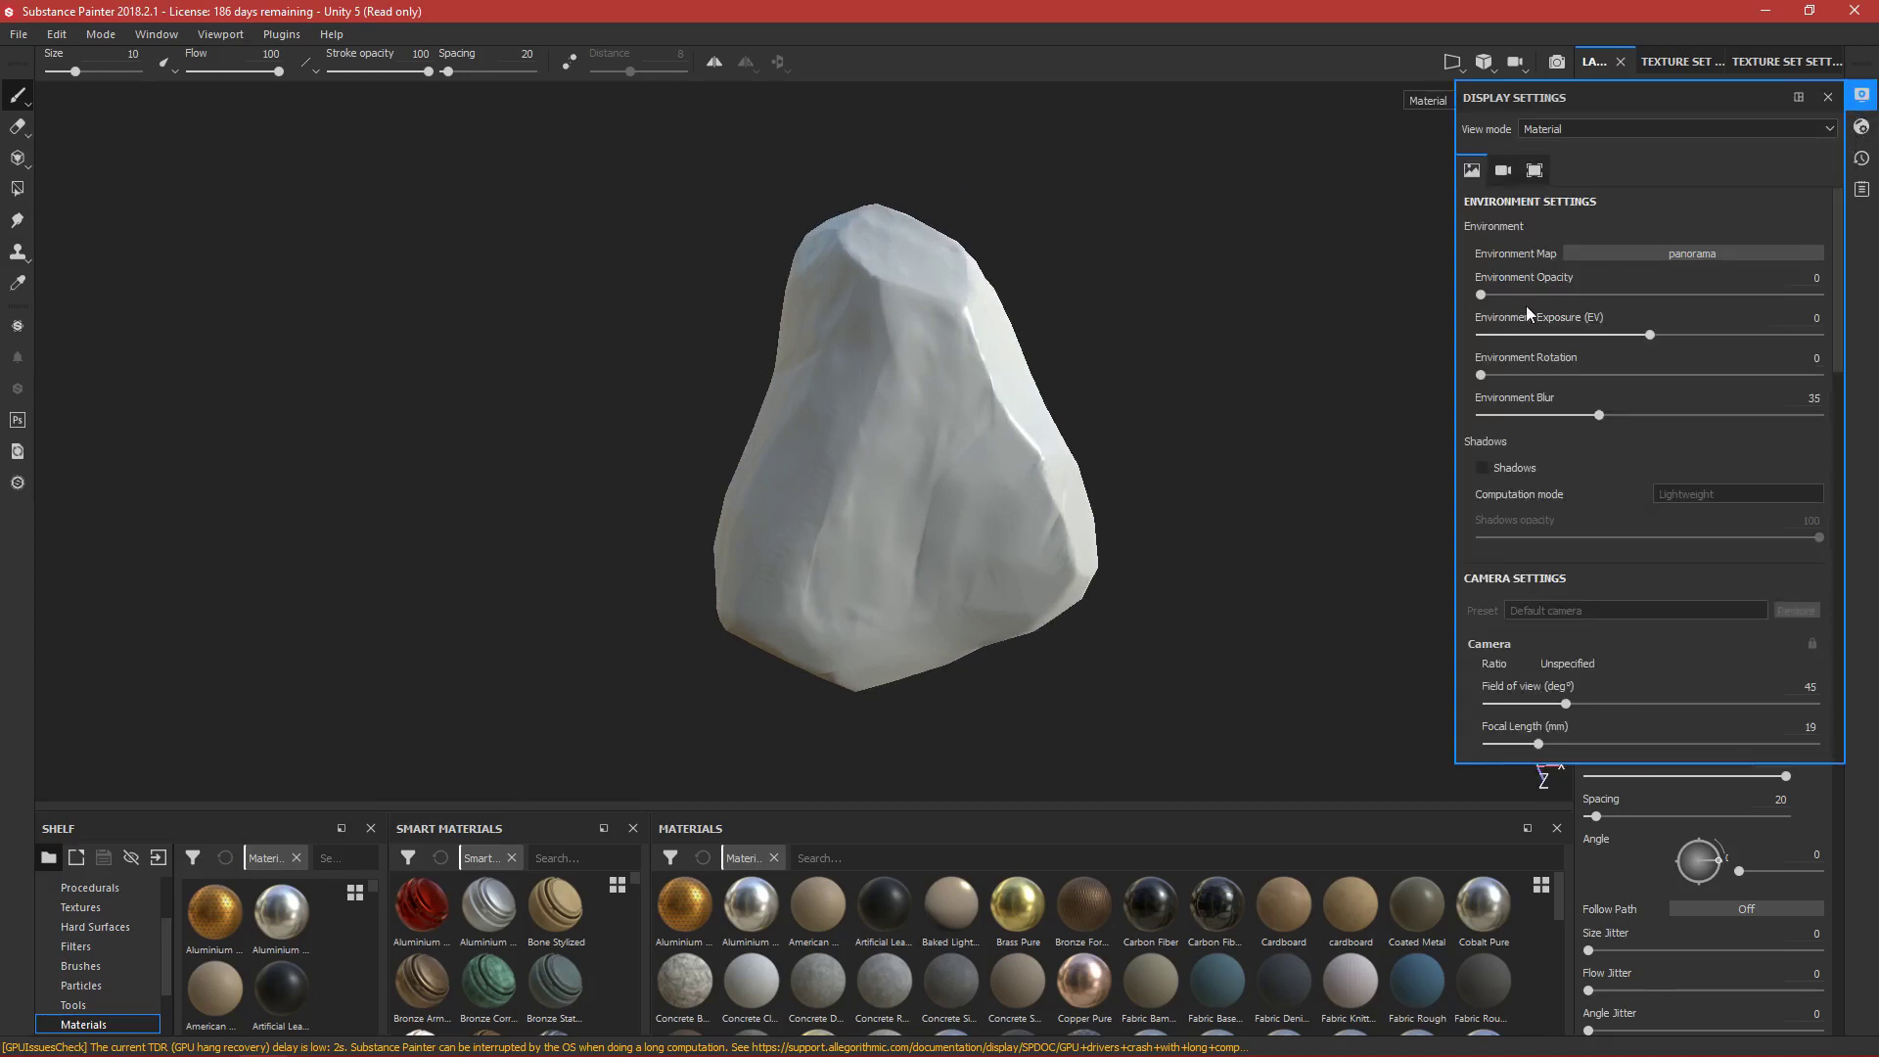
mouse_move(1481, 293)
mouse_down()
mouse_move(1799, 295)
mouse_move(1467, 303)
mouse_up()
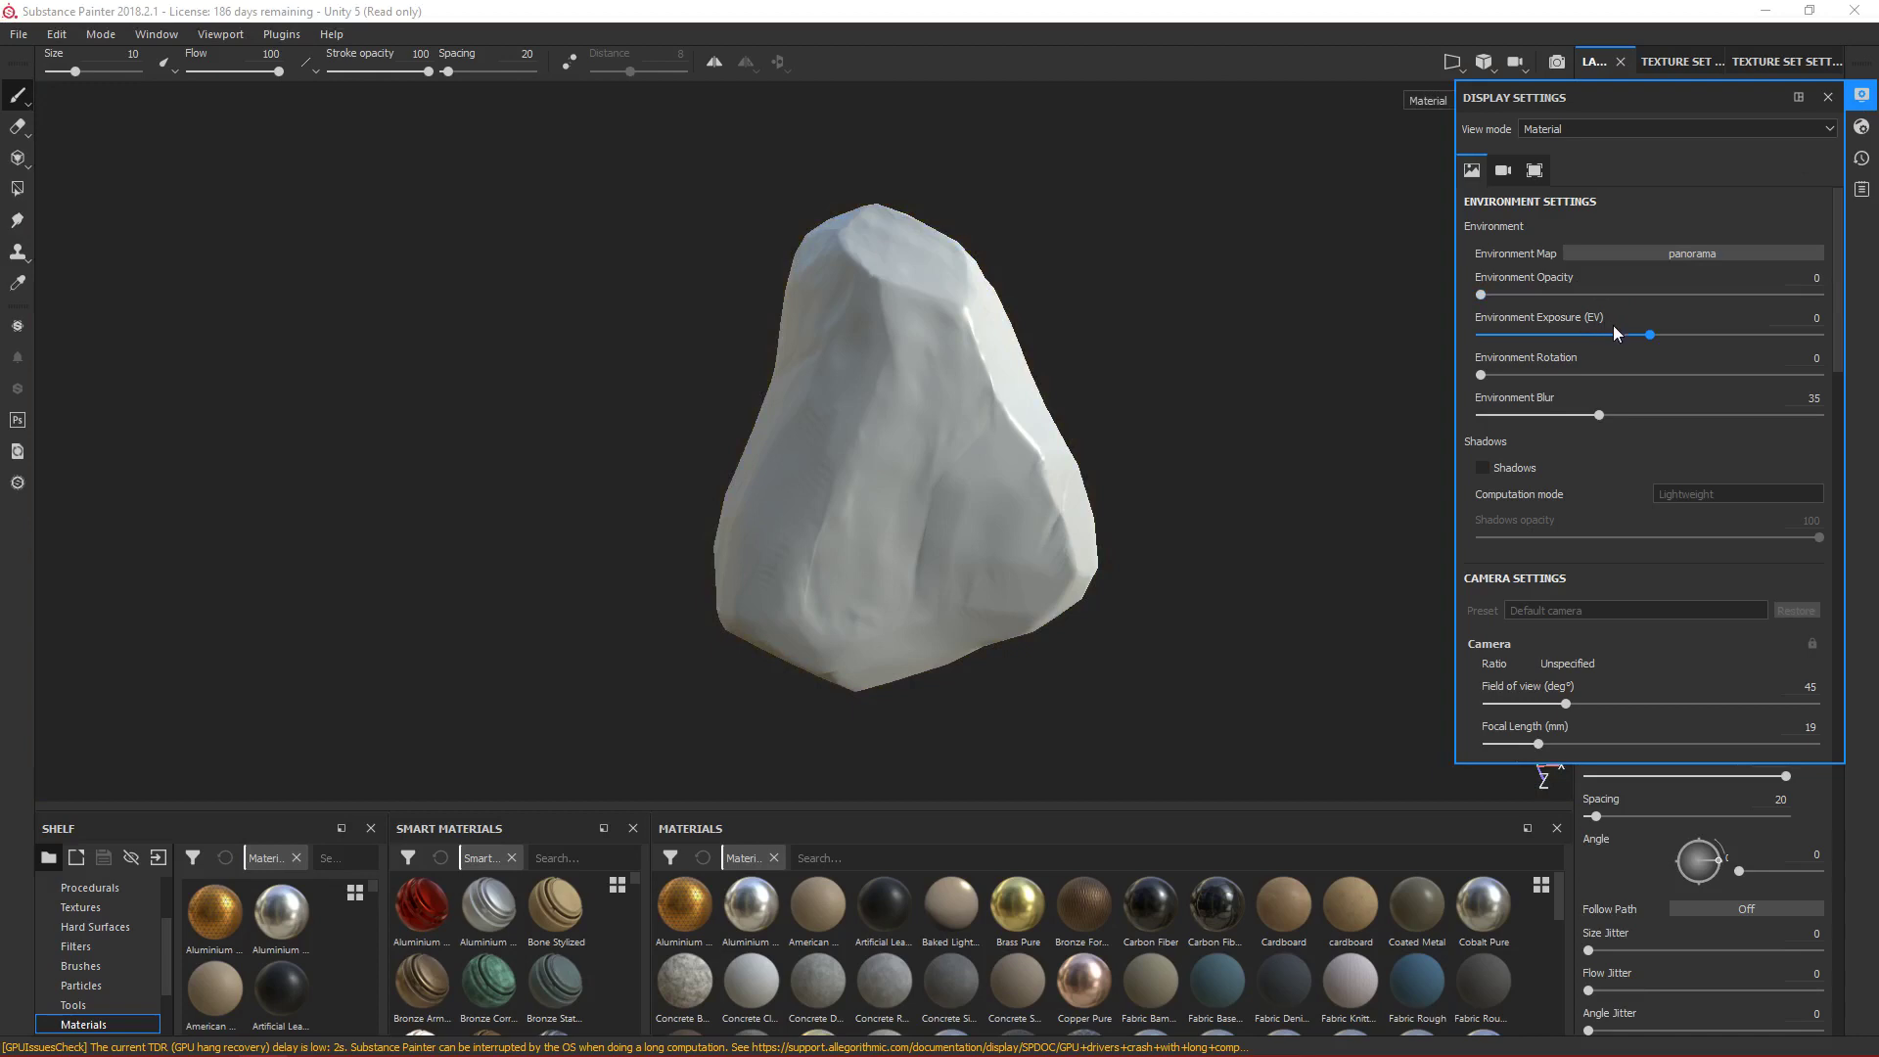
drag(1648, 336, 1687, 335)
click(1802, 318)
text(1)
key(Return)
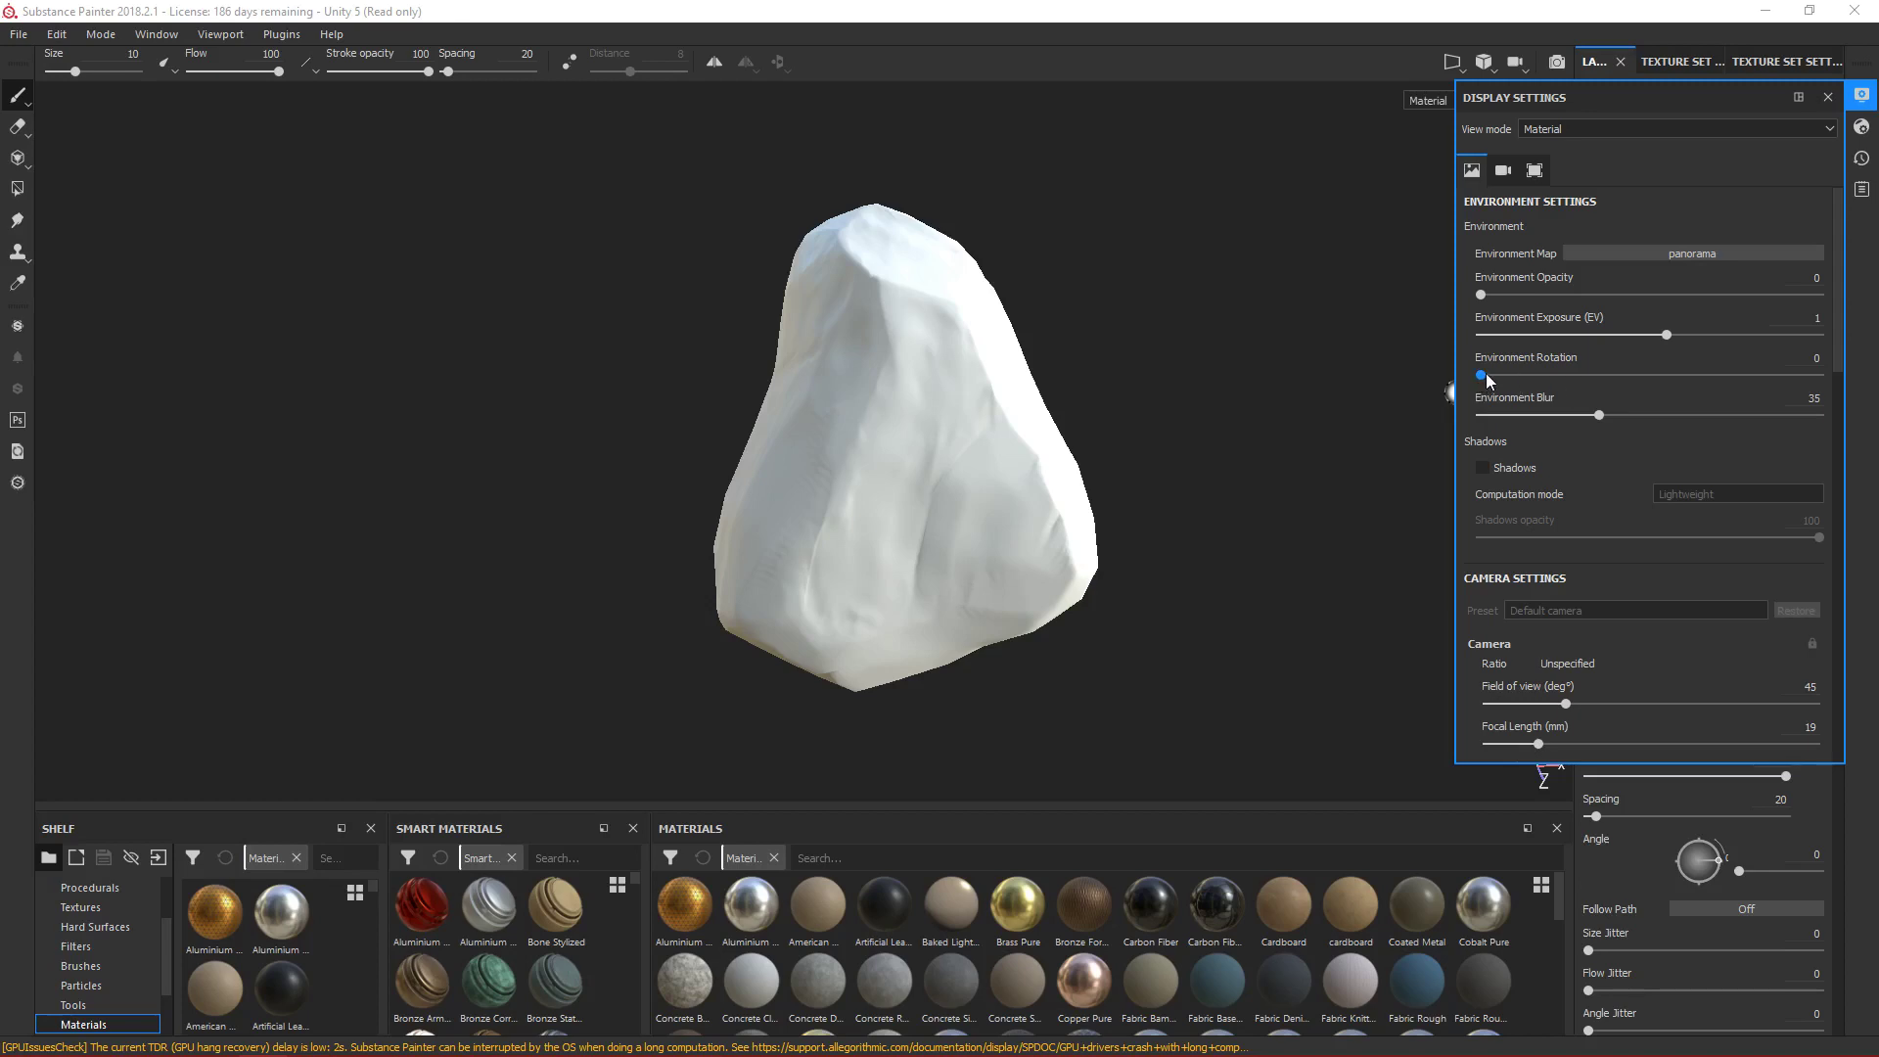
Try rotating the environment lighting around the rock and reset the environment rotation to 0.
mouse_move(1483, 375)
mouse_down()
mouse_move(1605, 385)
mouse_move(1468, 390)
mouse_move(1671, 397)
mouse_move(1492, 413)
mouse_move(1529, 407)
mouse_move(1464, 387)
mouse_up()
alt+drag(1308, 445, 1272, 470)
drag(1480, 374, 1541, 376)
click(1810, 359)
key(BackSpace)
key(BackSpace)
text(0)
key(Return)
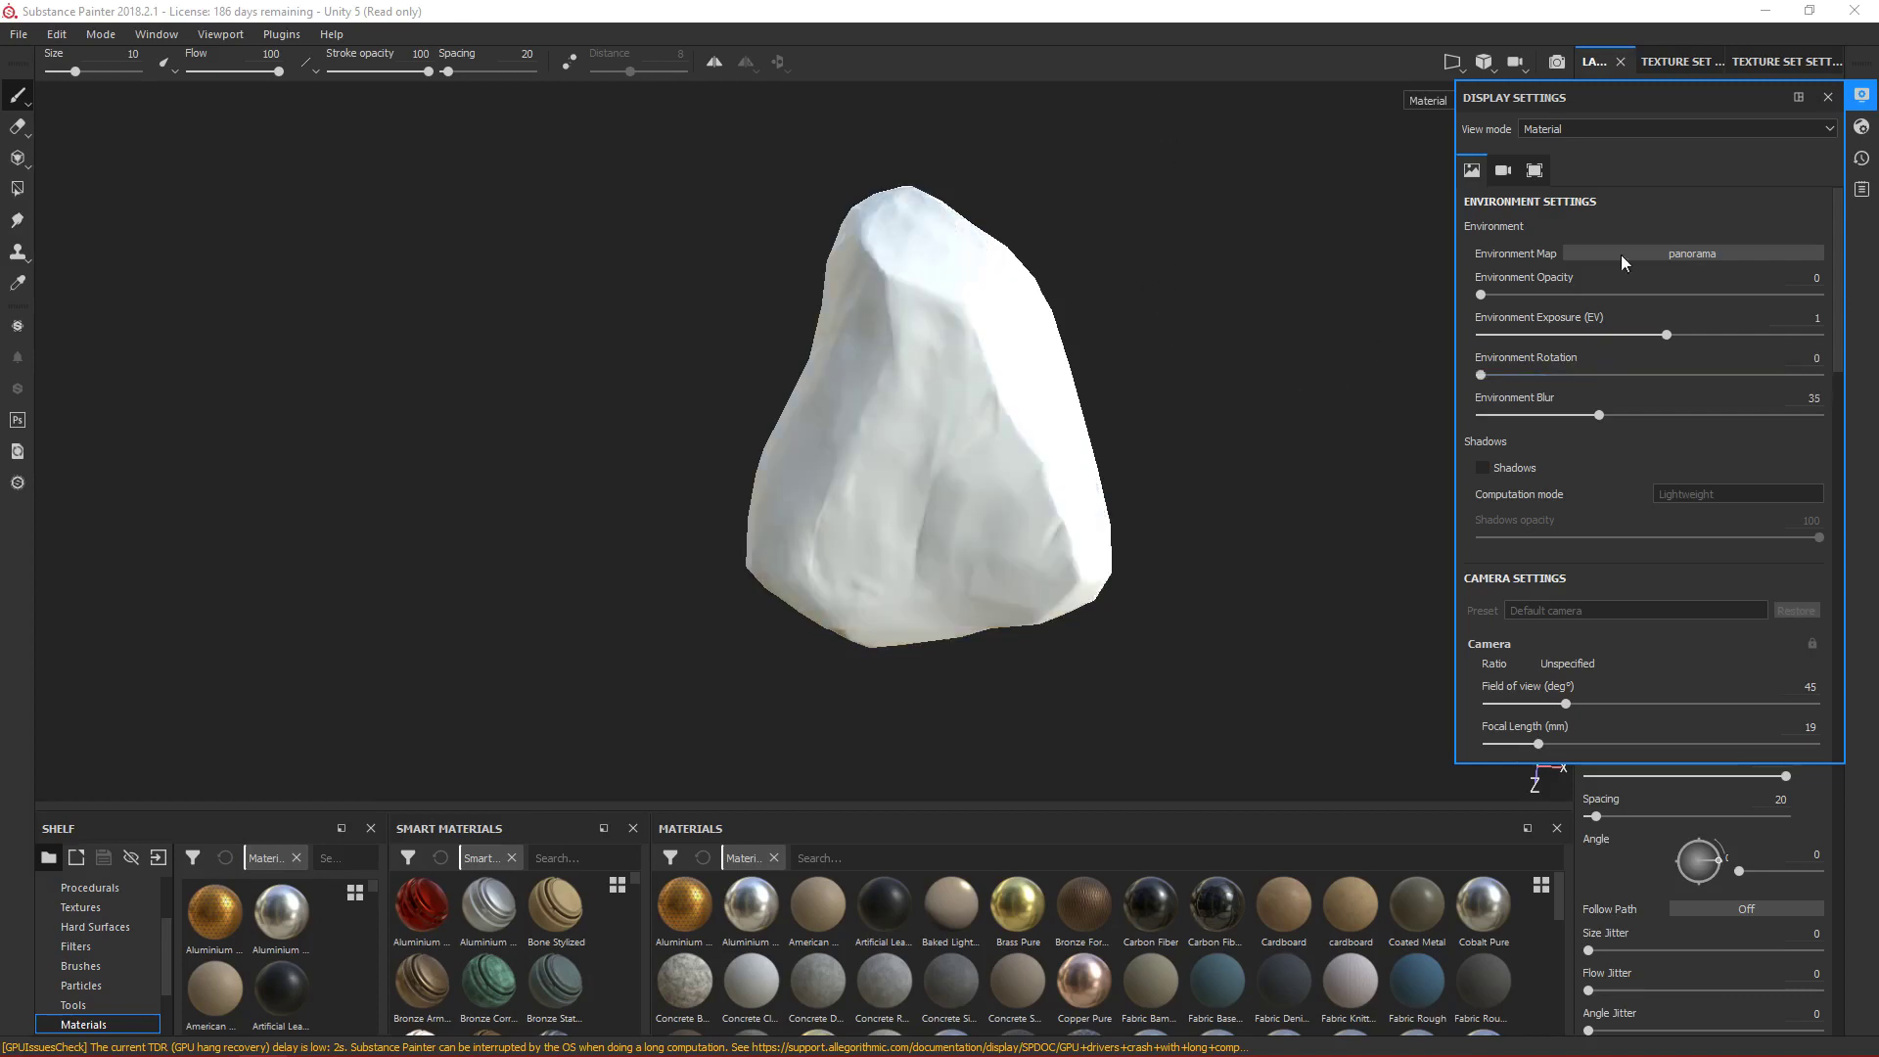
Close the display settings, delete the Layer 1 paint layer and add a fill layer in its place.
click(1862, 95)
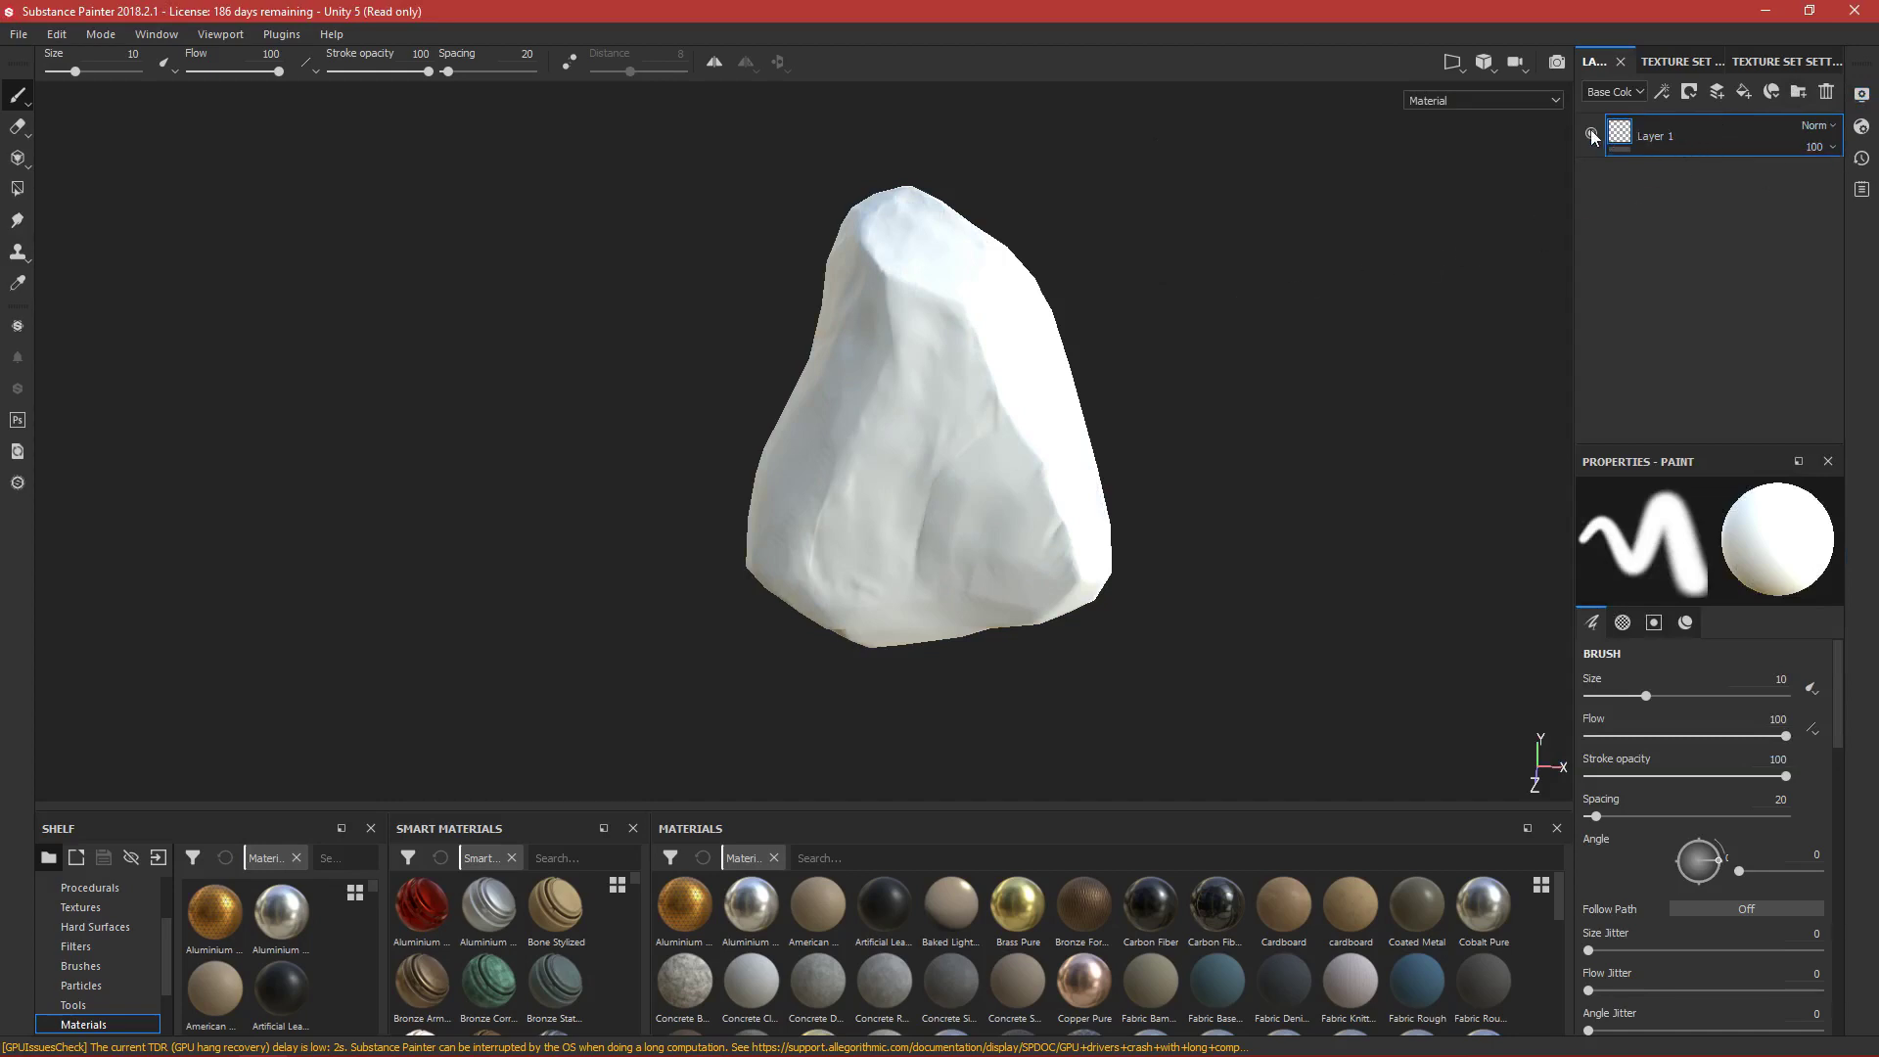
click(1826, 94)
mouse_move(1161, 377)
alt+mouse_down()
mouse_move(1229, 344)
mouse_move(1192, 392)
alt+mouse_up()
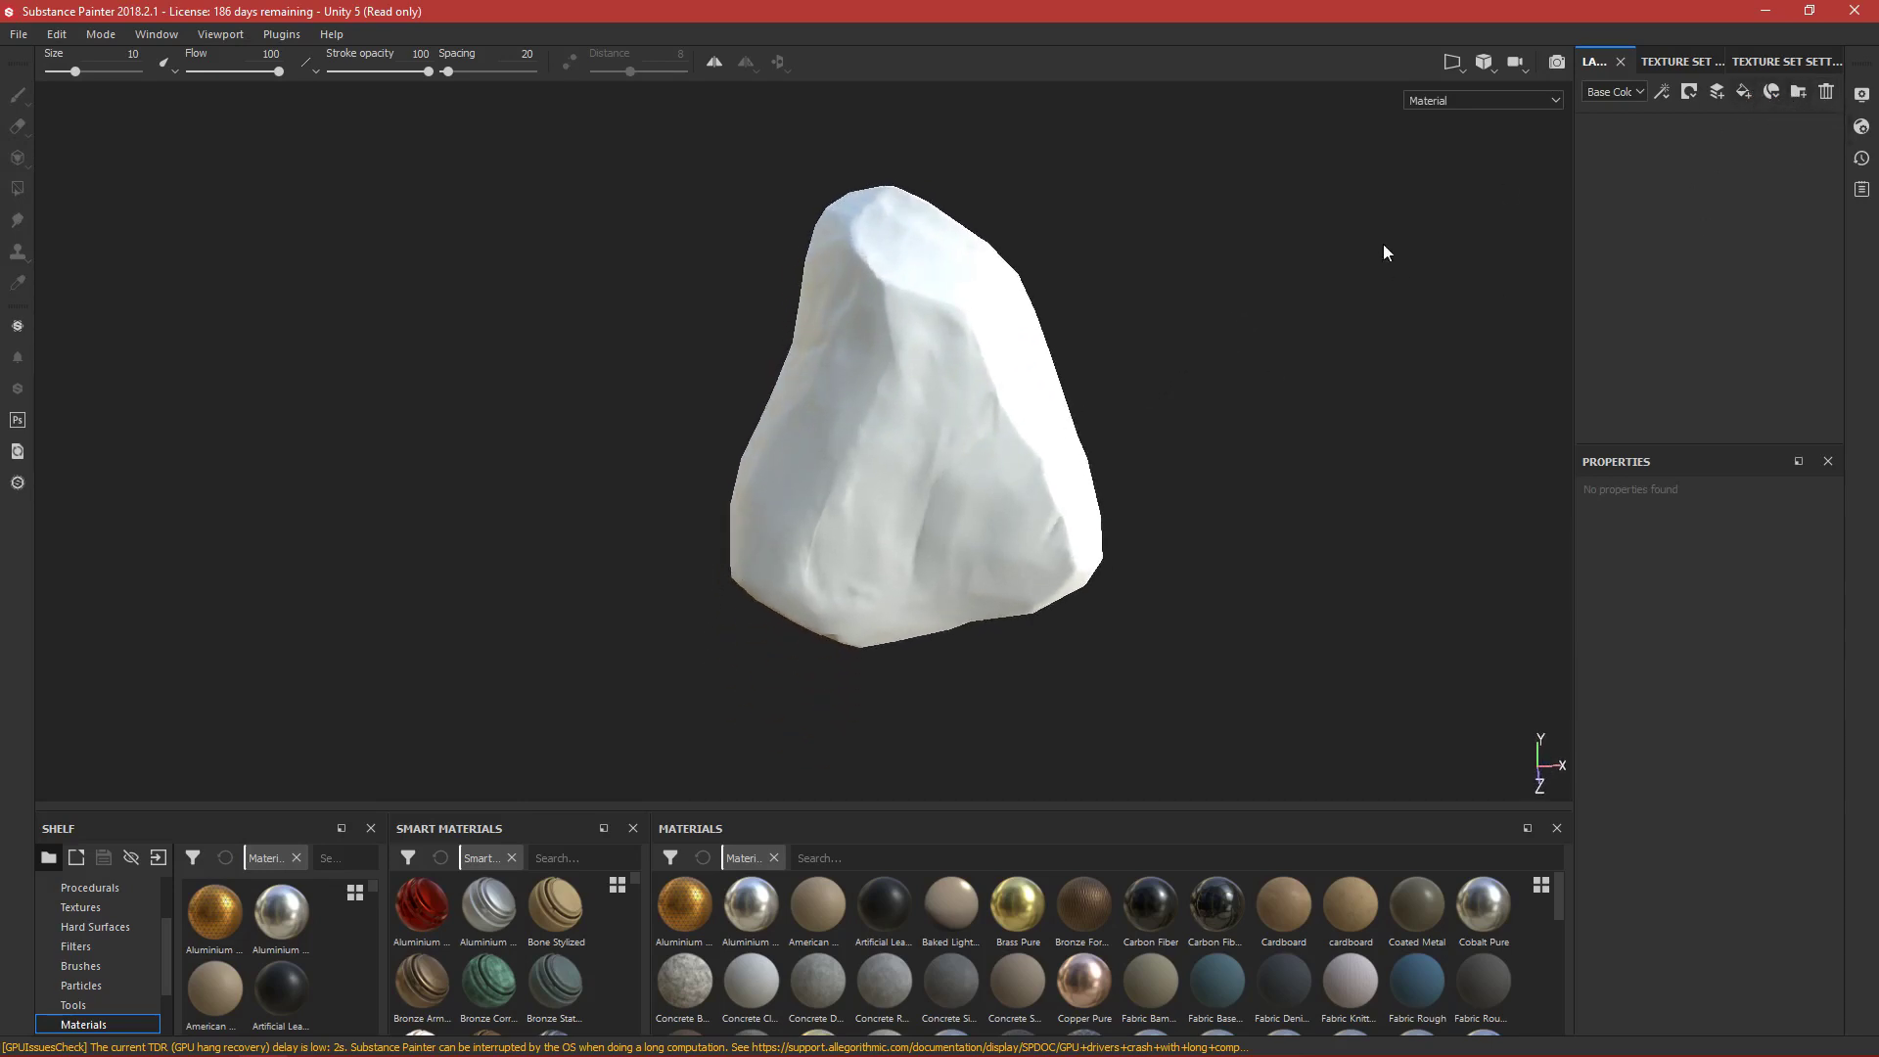
scroll(1042, 309, down, 2)
scroll(1043, 309, up, 5)
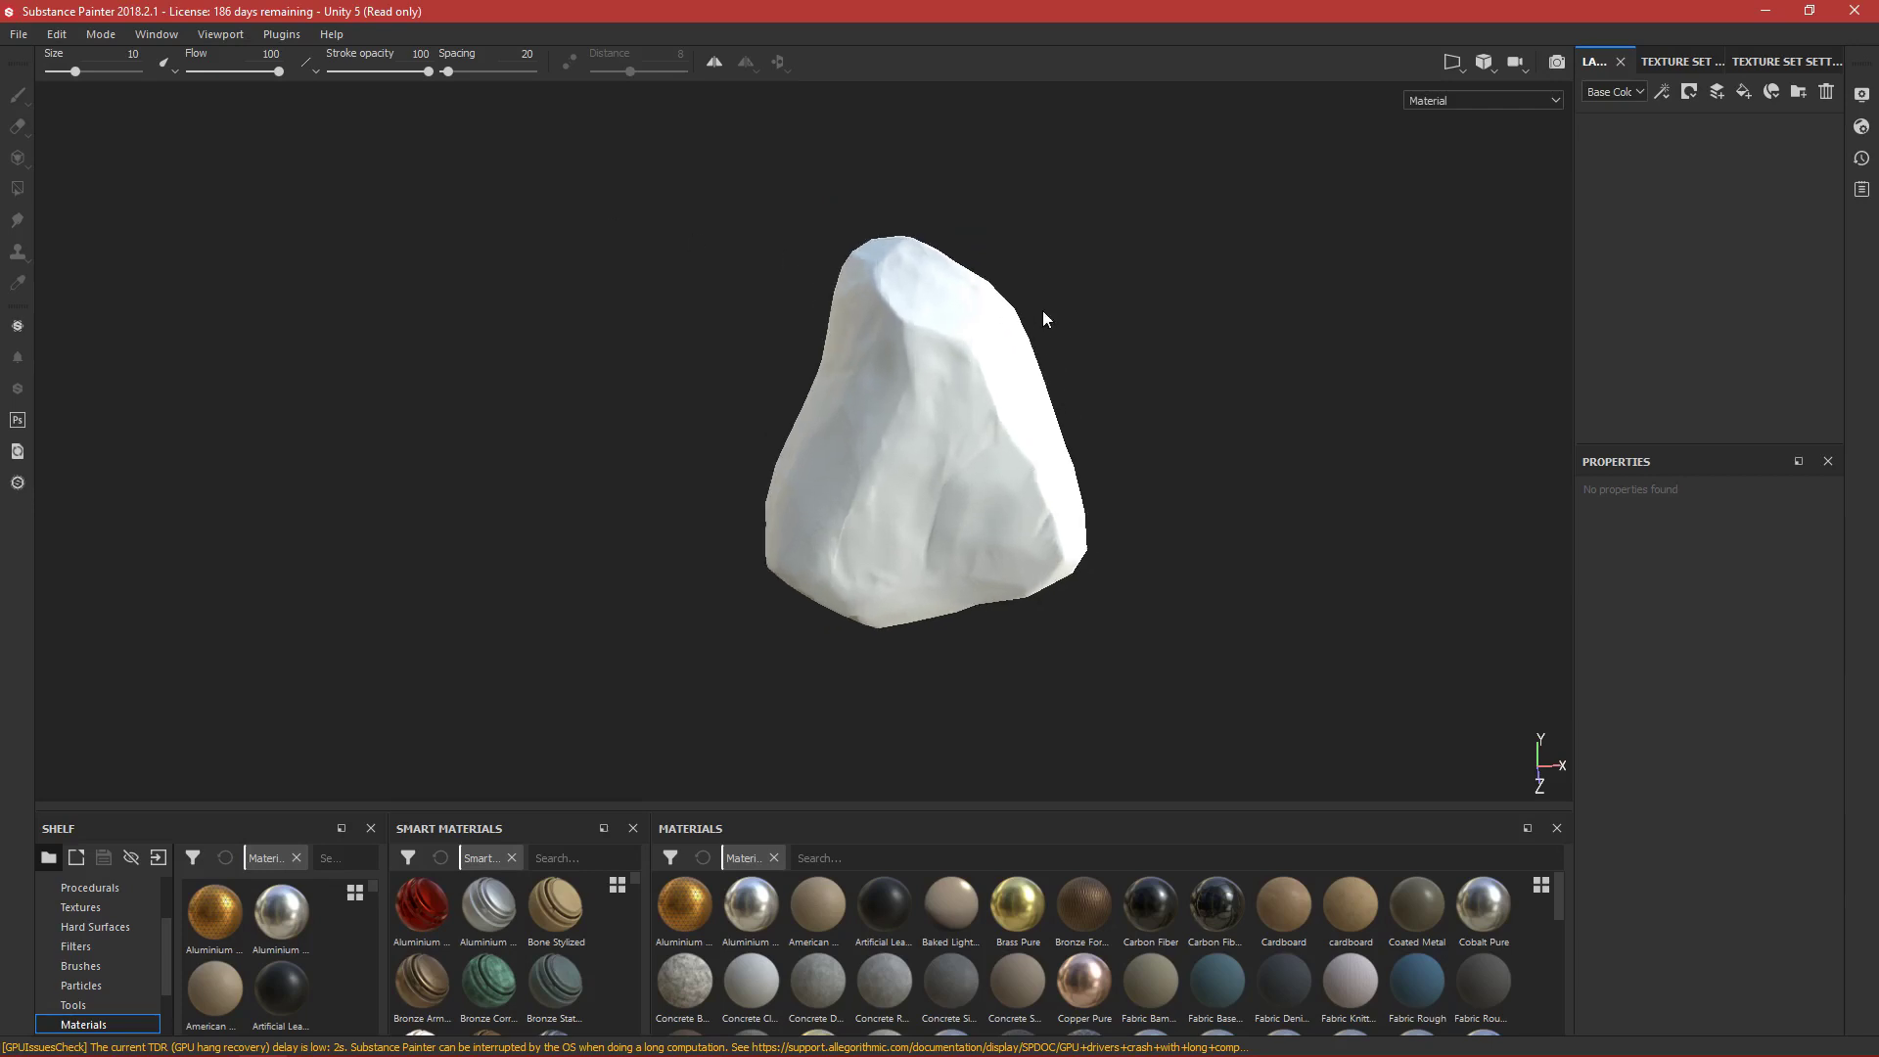
alt+drag(1042, 331, 1061, 370)
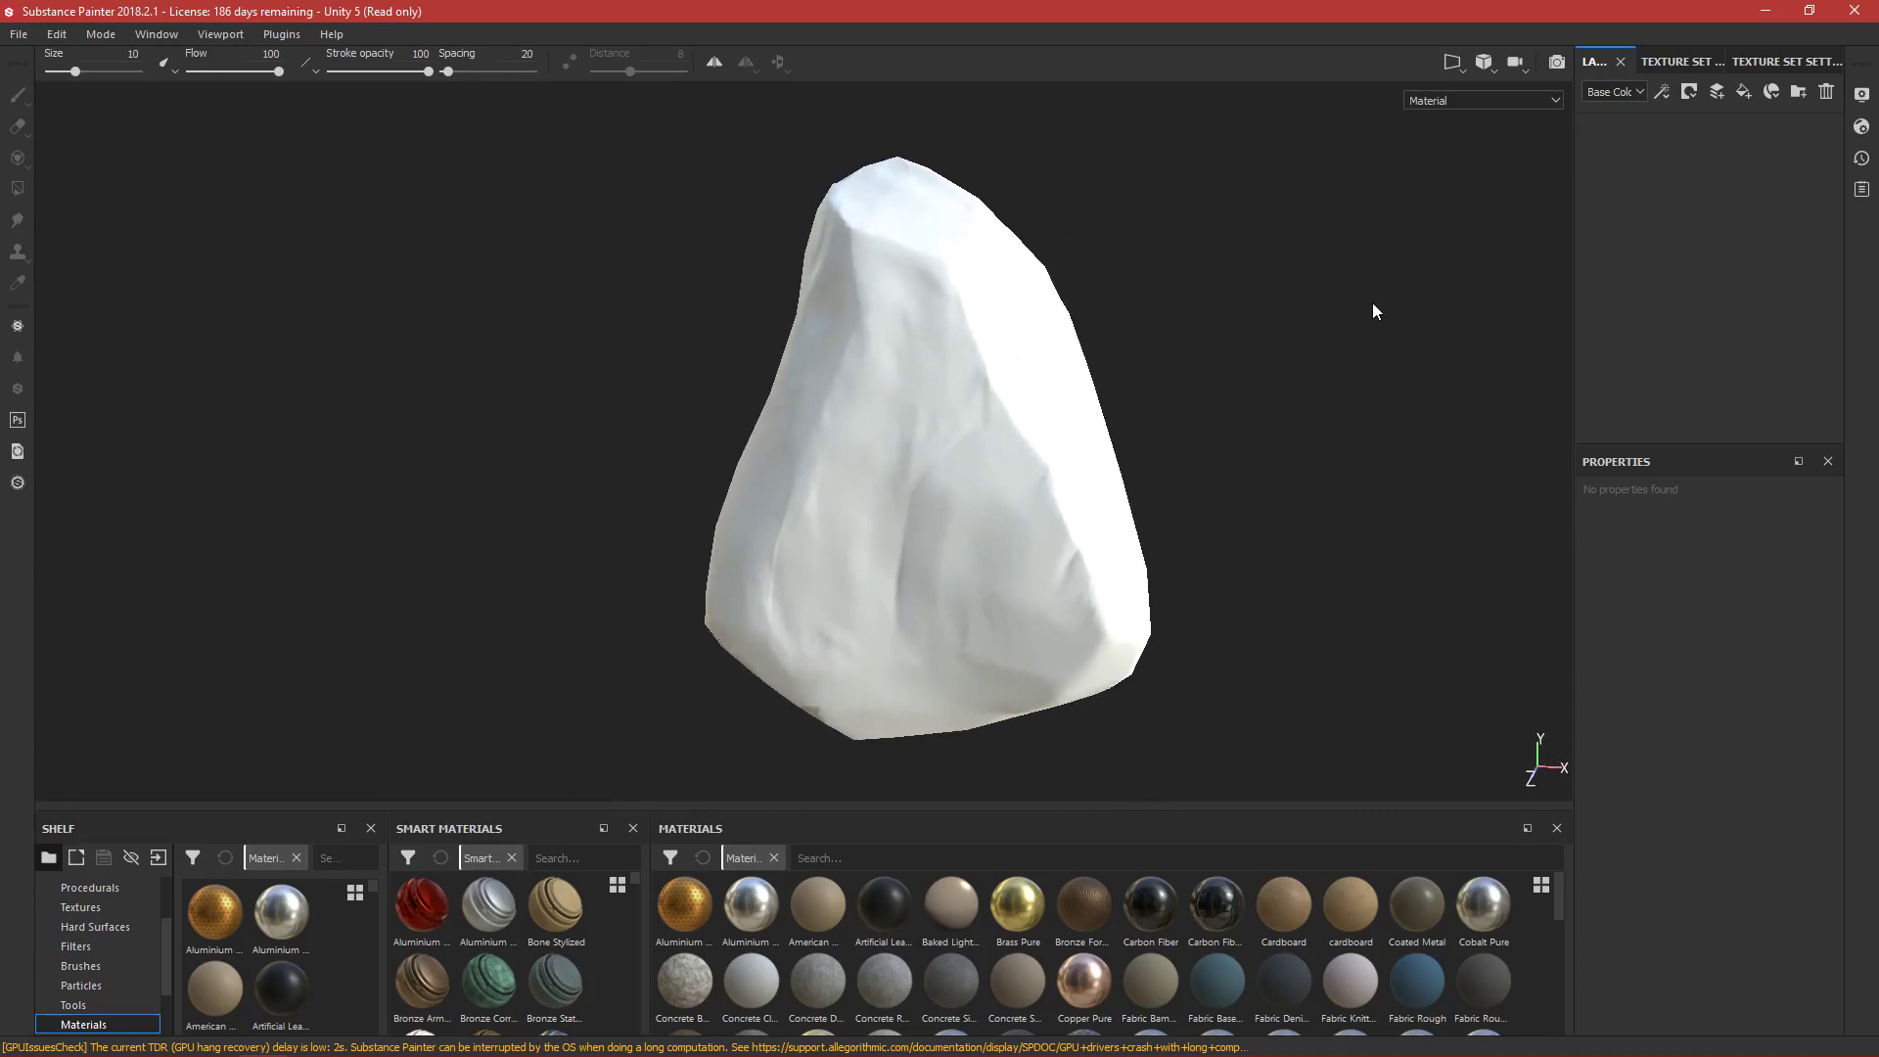
click(1744, 92)
alt+right_drag(1174, 387, 1214, 431)
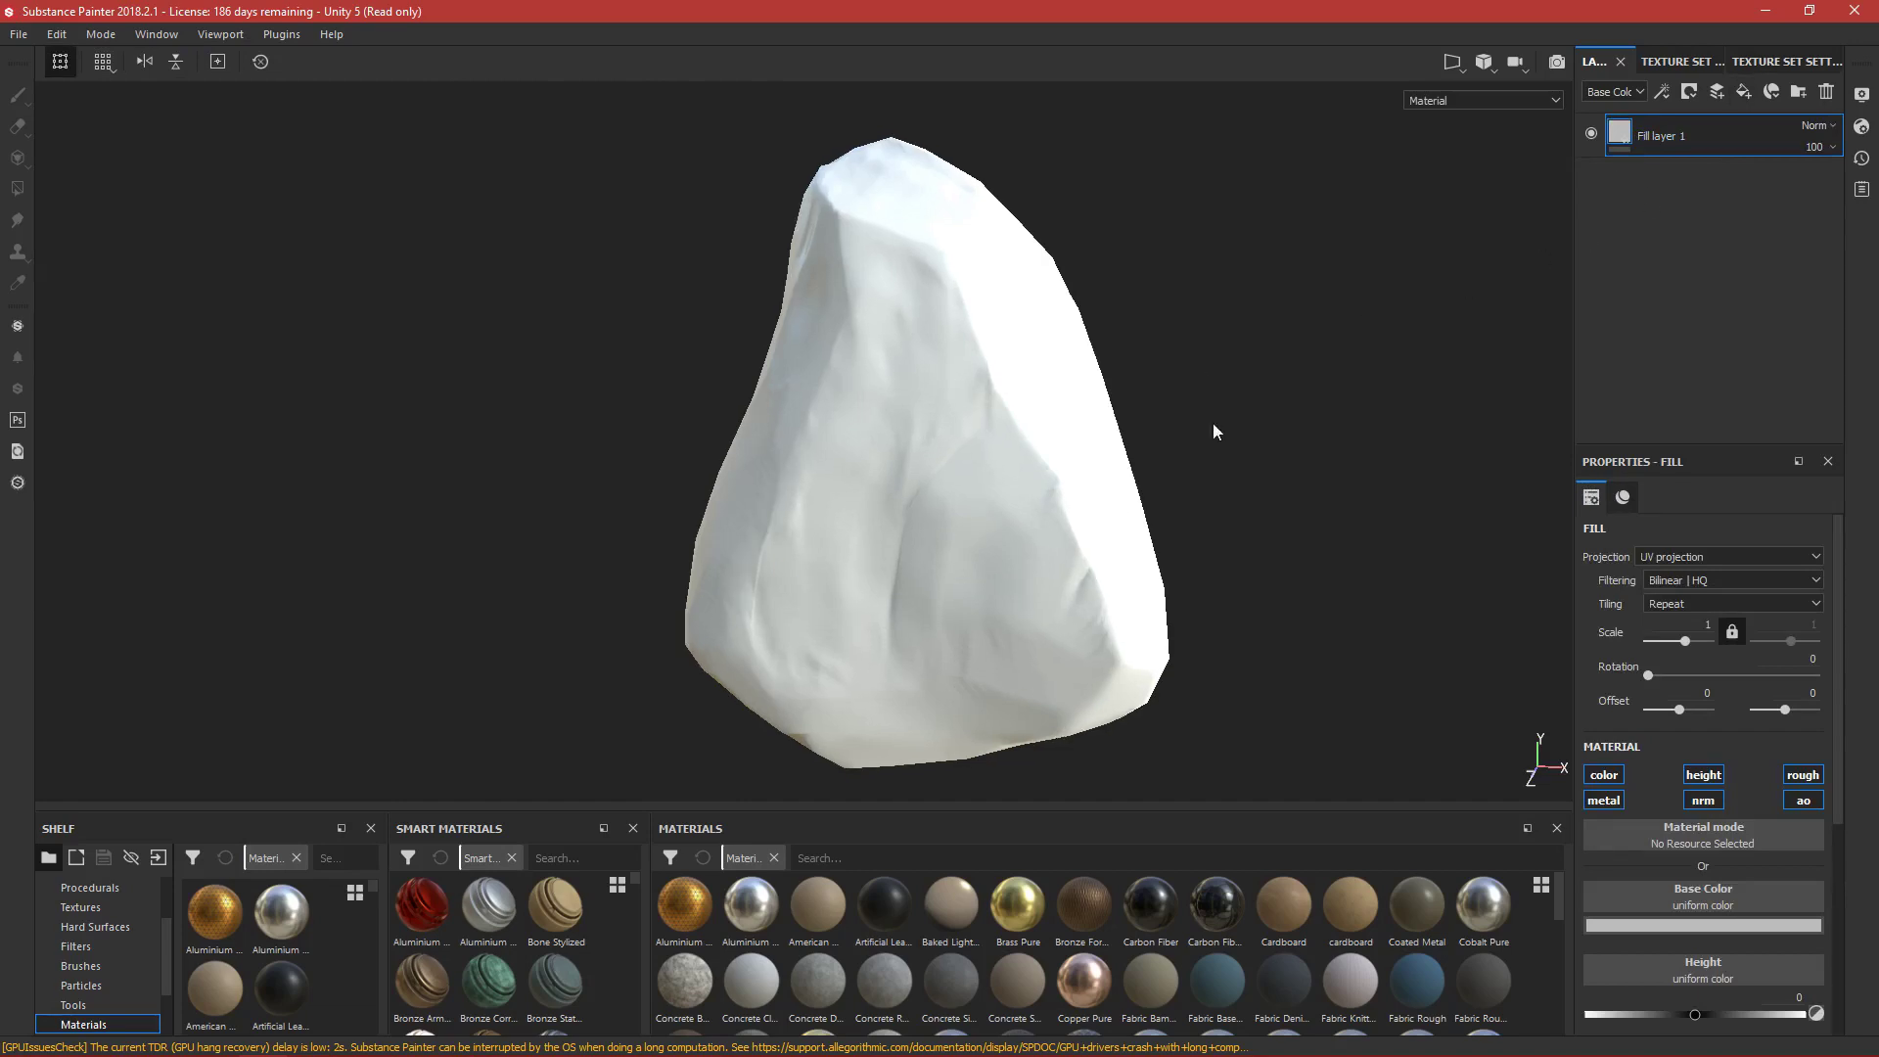
Try several base colors on the fill layer and settle on a dark brown of R 0.102, G 0.041, B 0.012.
scroll(1361, 662, down, 2)
scroll(1729, 820, down, 2)
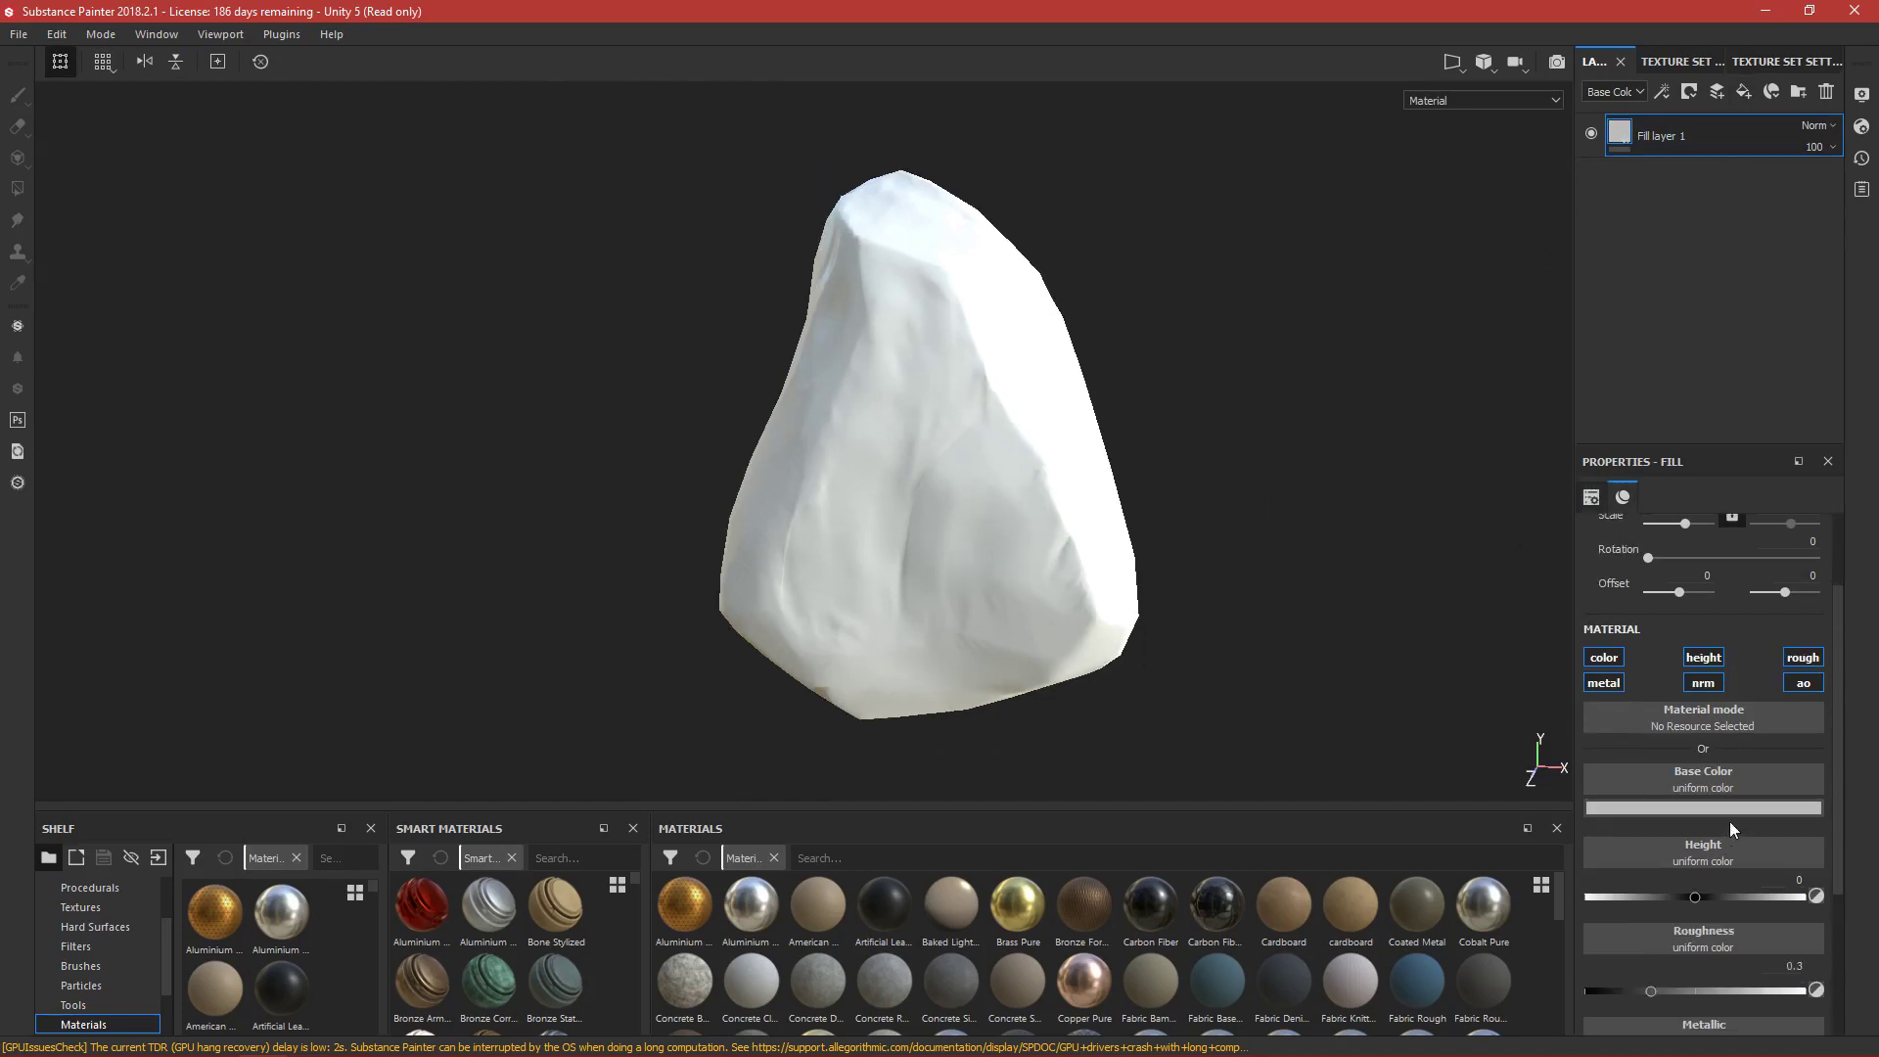
scroll(1729, 820, up, 1)
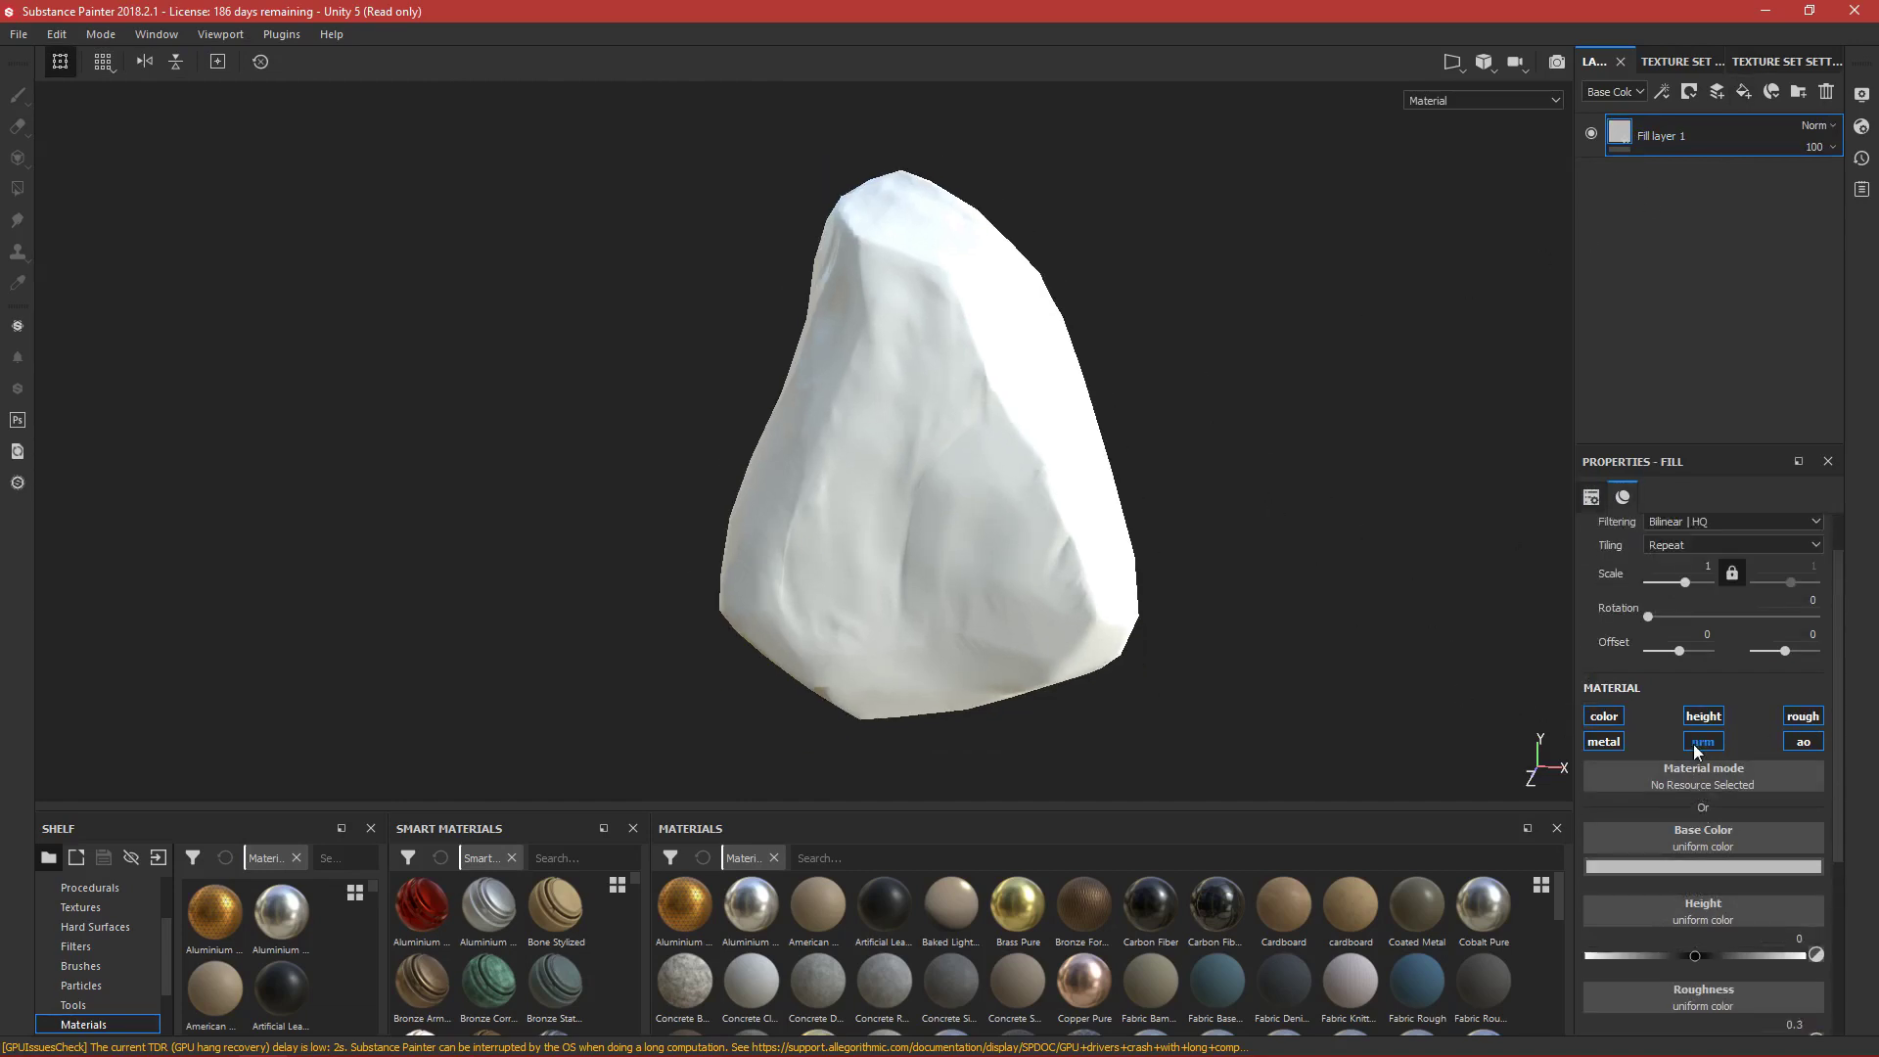
scroll(1693, 773, down, 1)
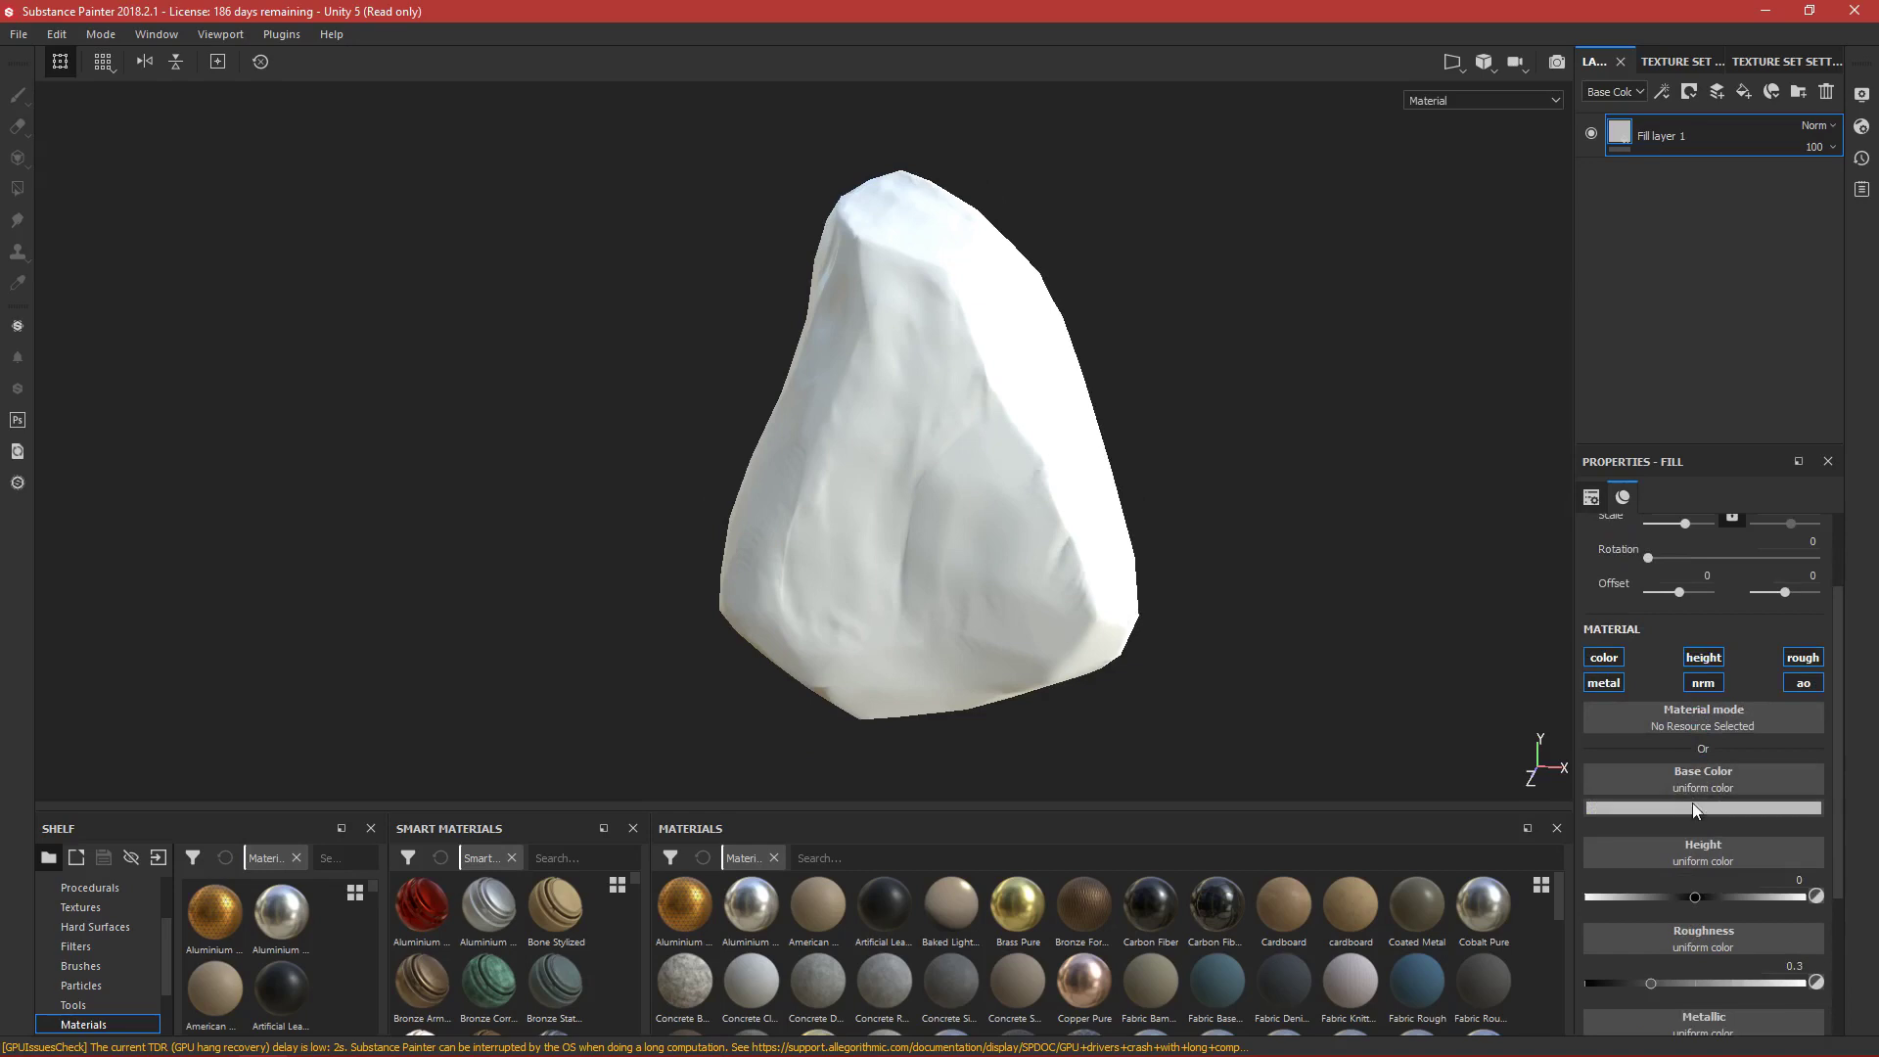
click(1696, 808)
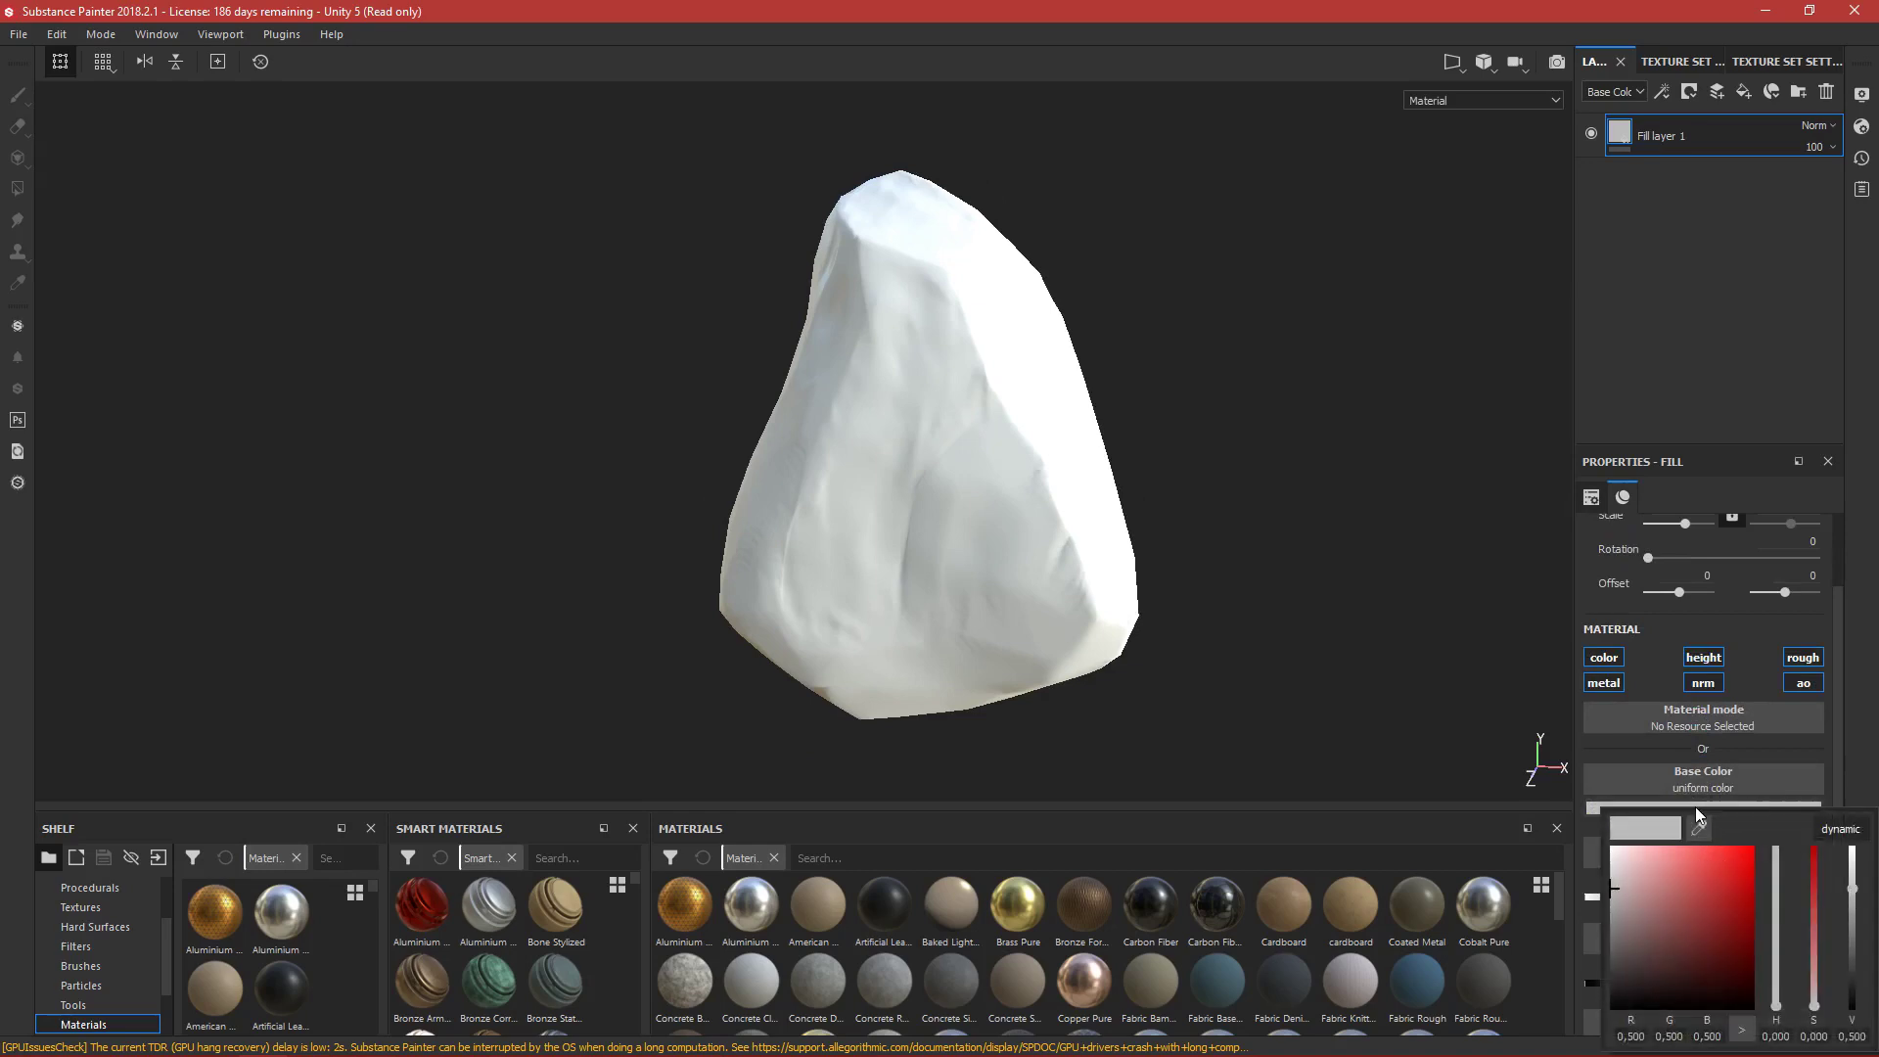
click(1674, 924)
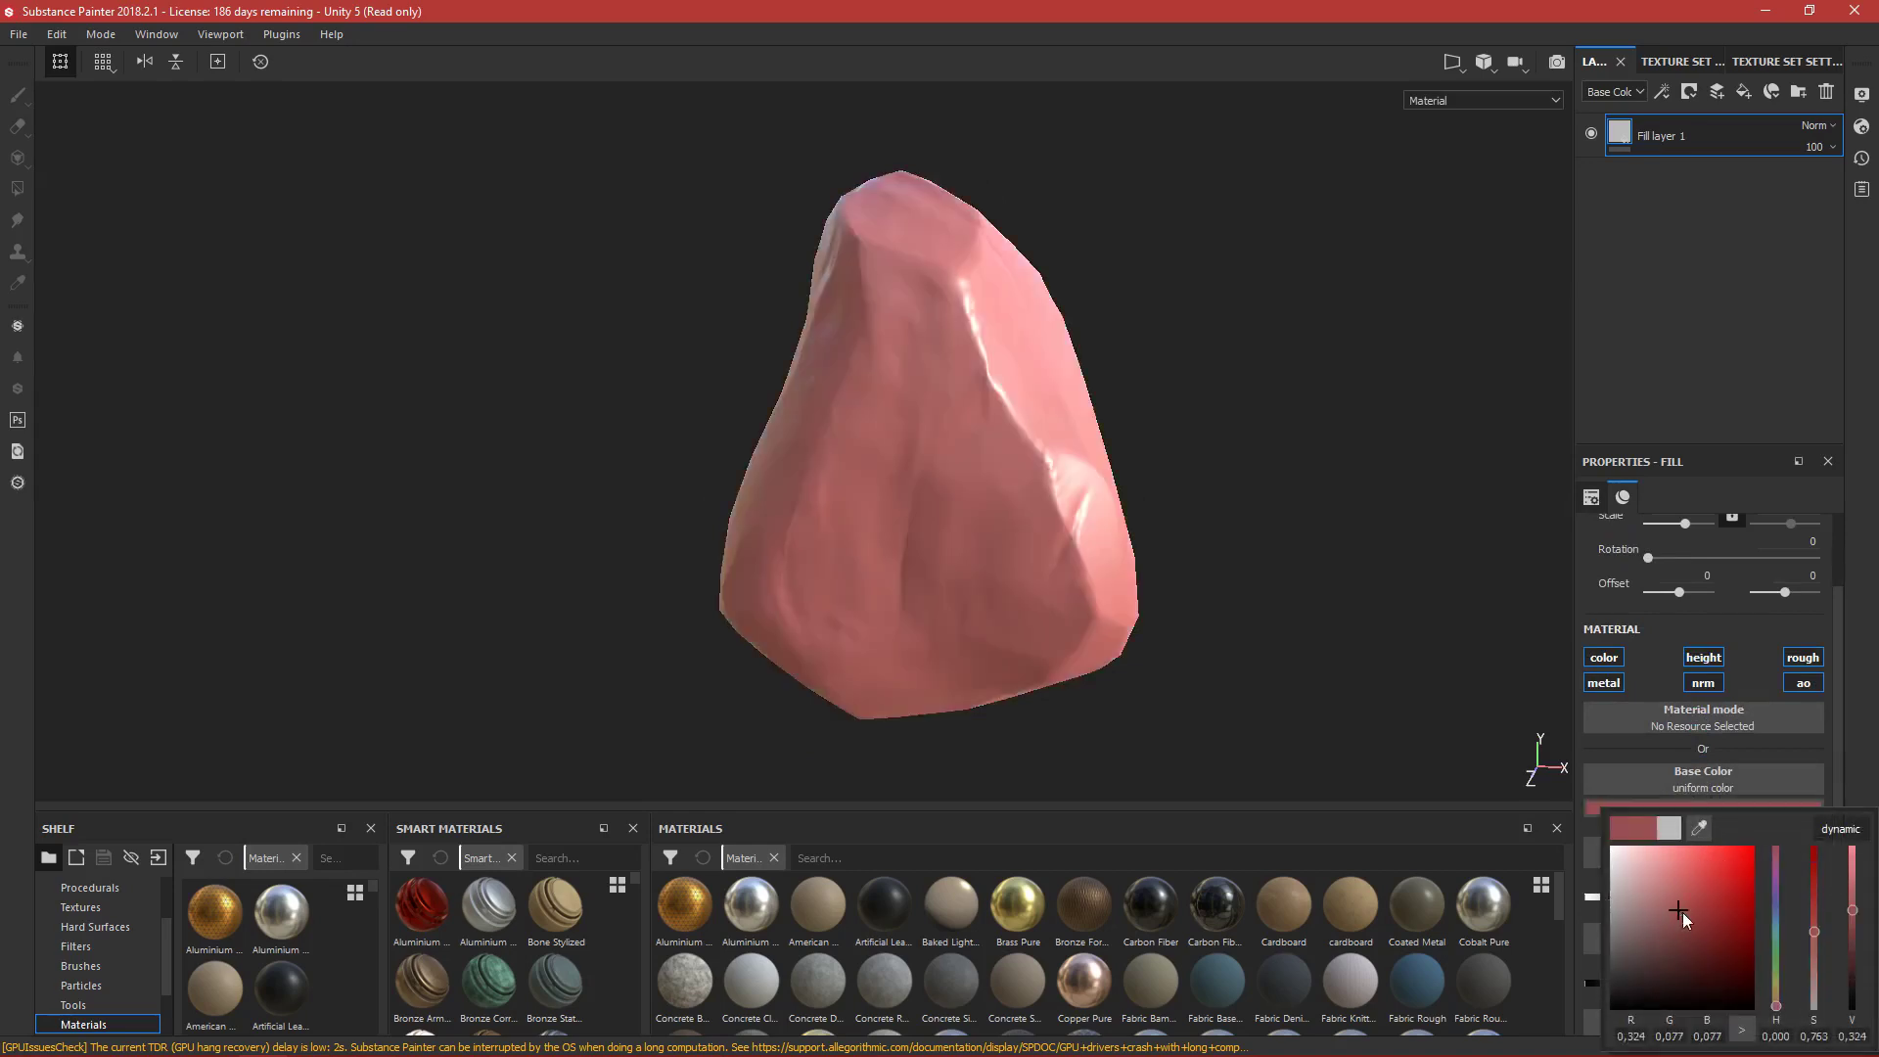
click(1776, 924)
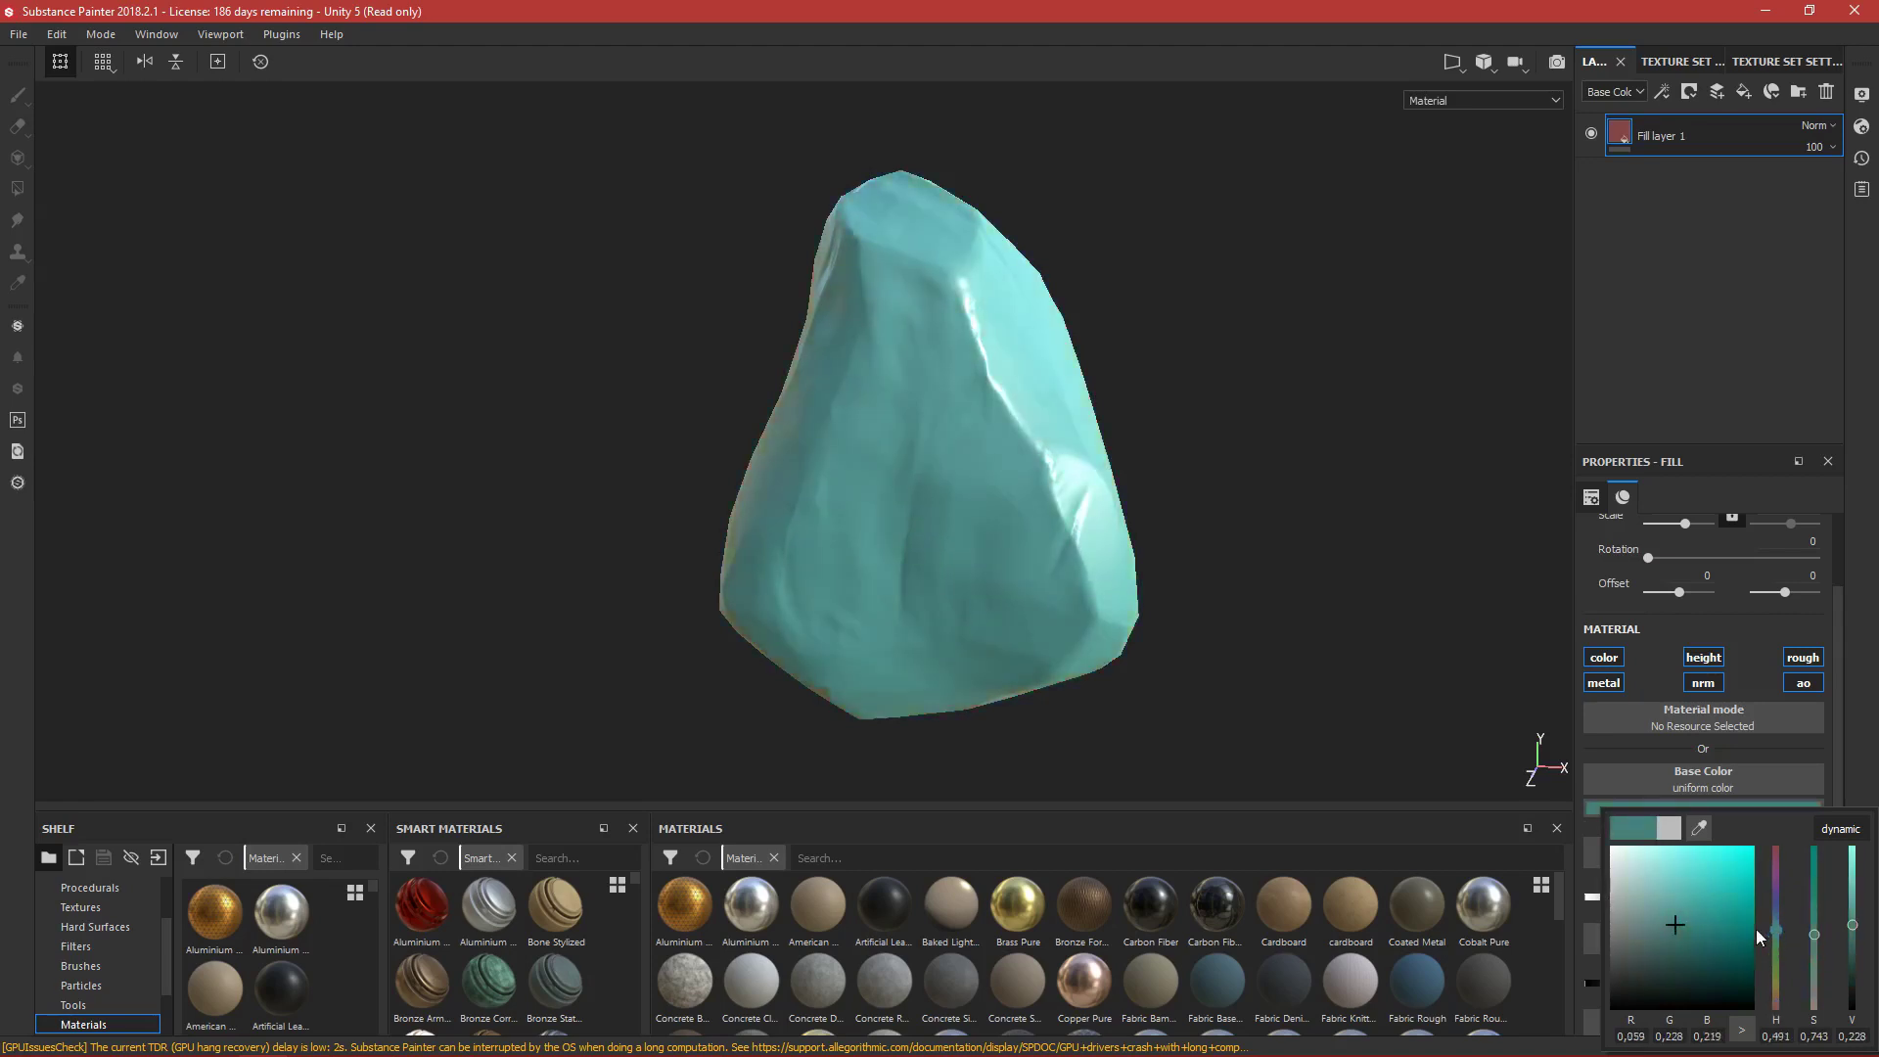
click(1678, 928)
click(1775, 986)
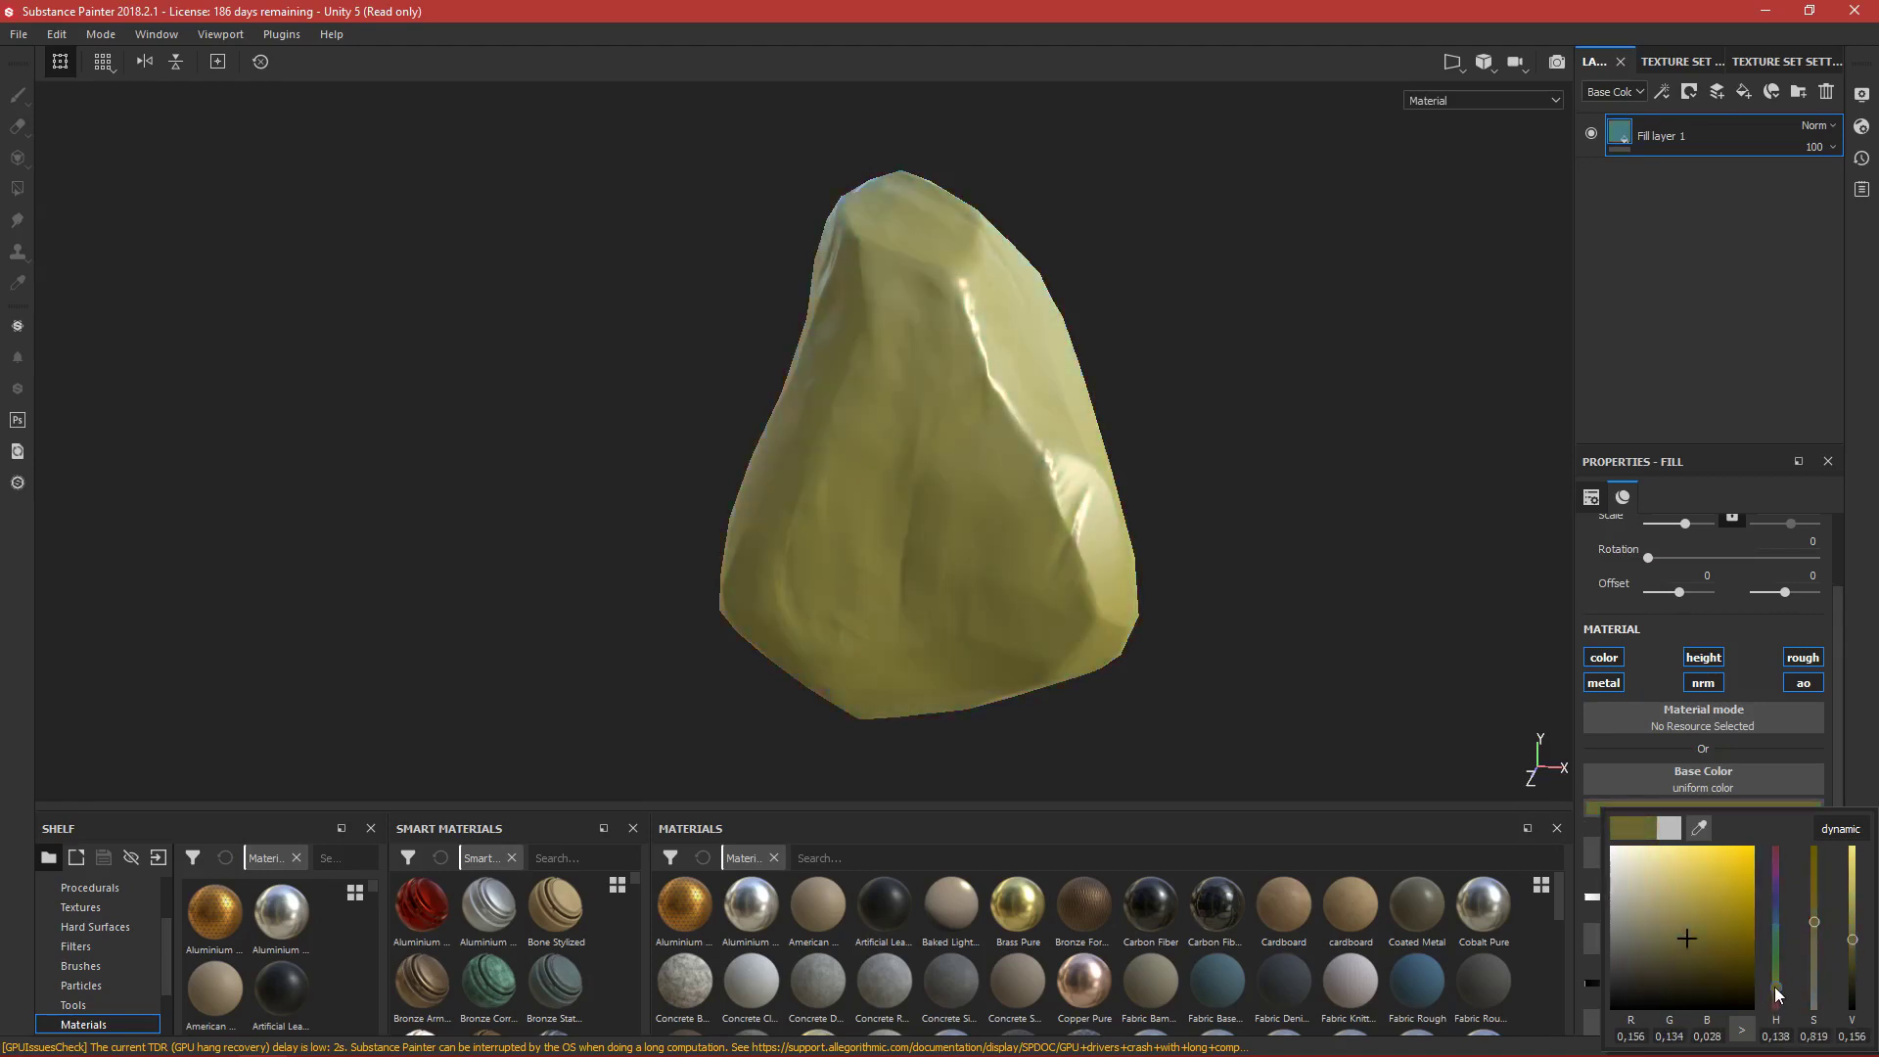
click(1685, 935)
click(1685, 926)
click(1700, 951)
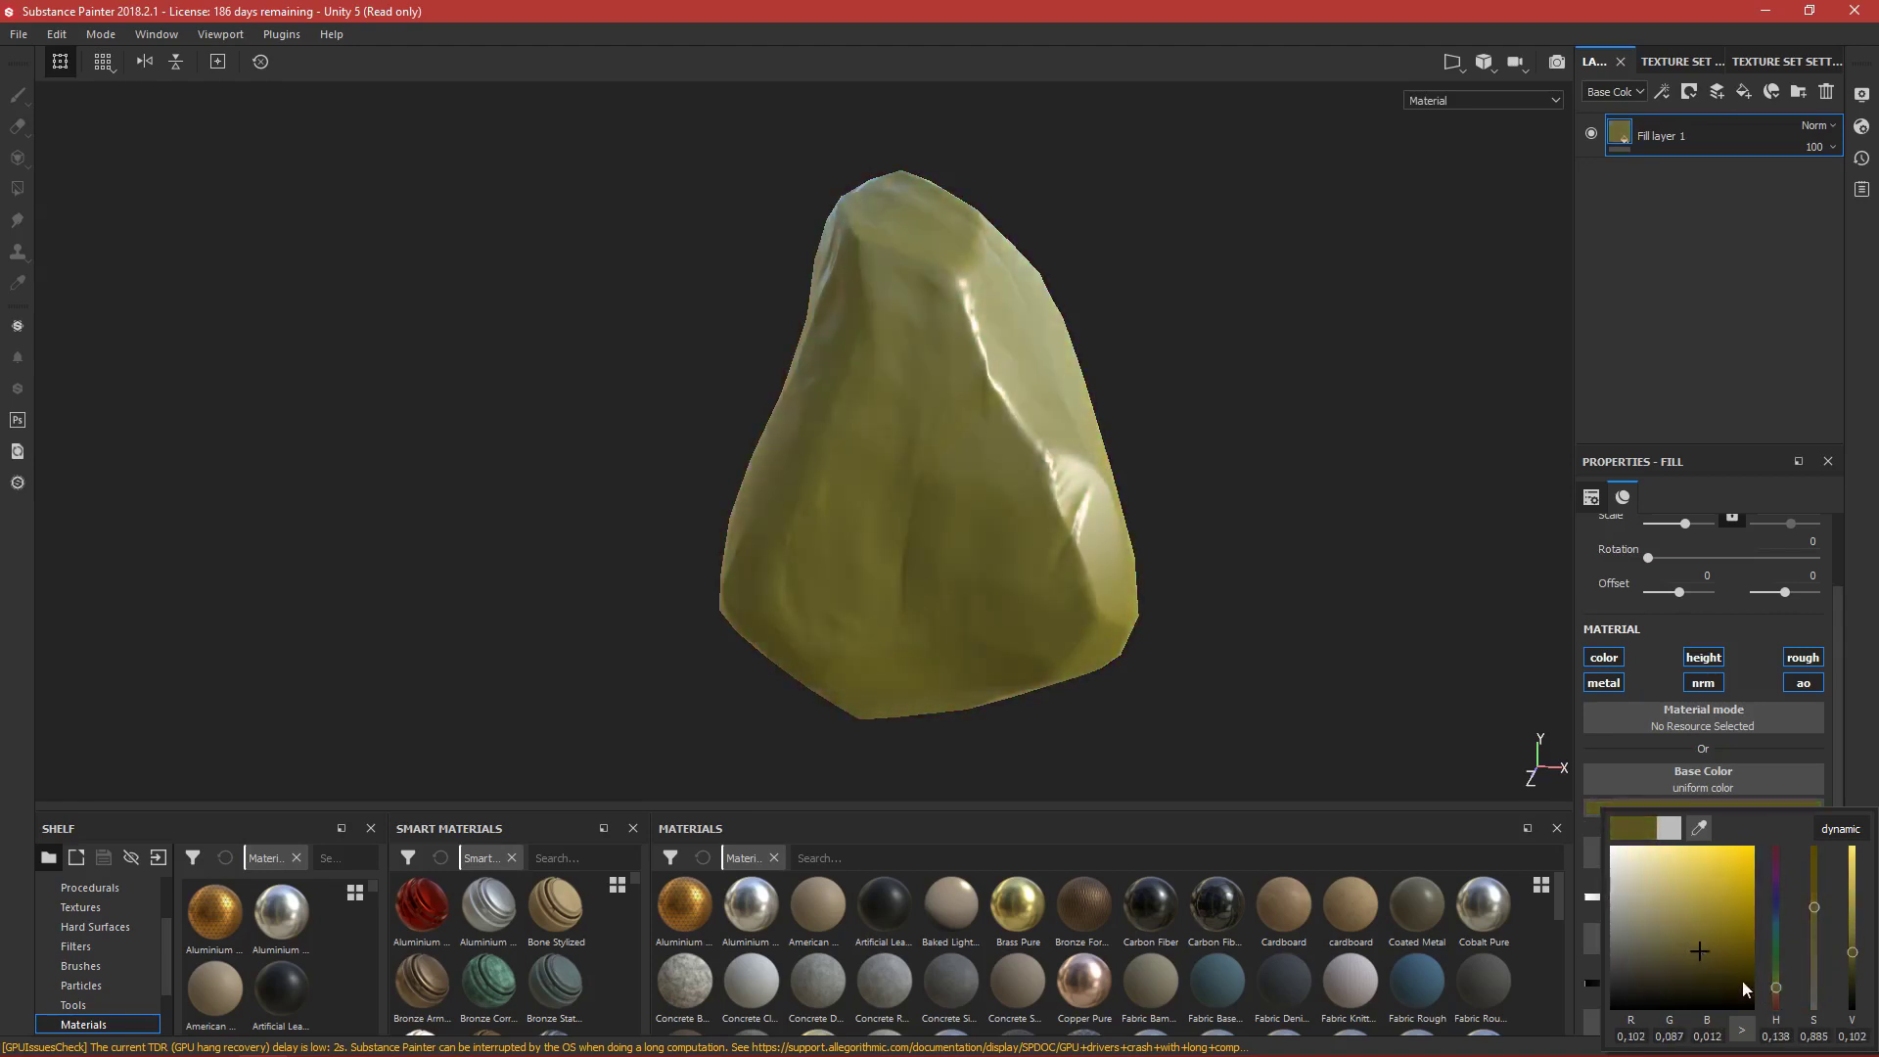
click(1776, 1003)
click(1777, 1000)
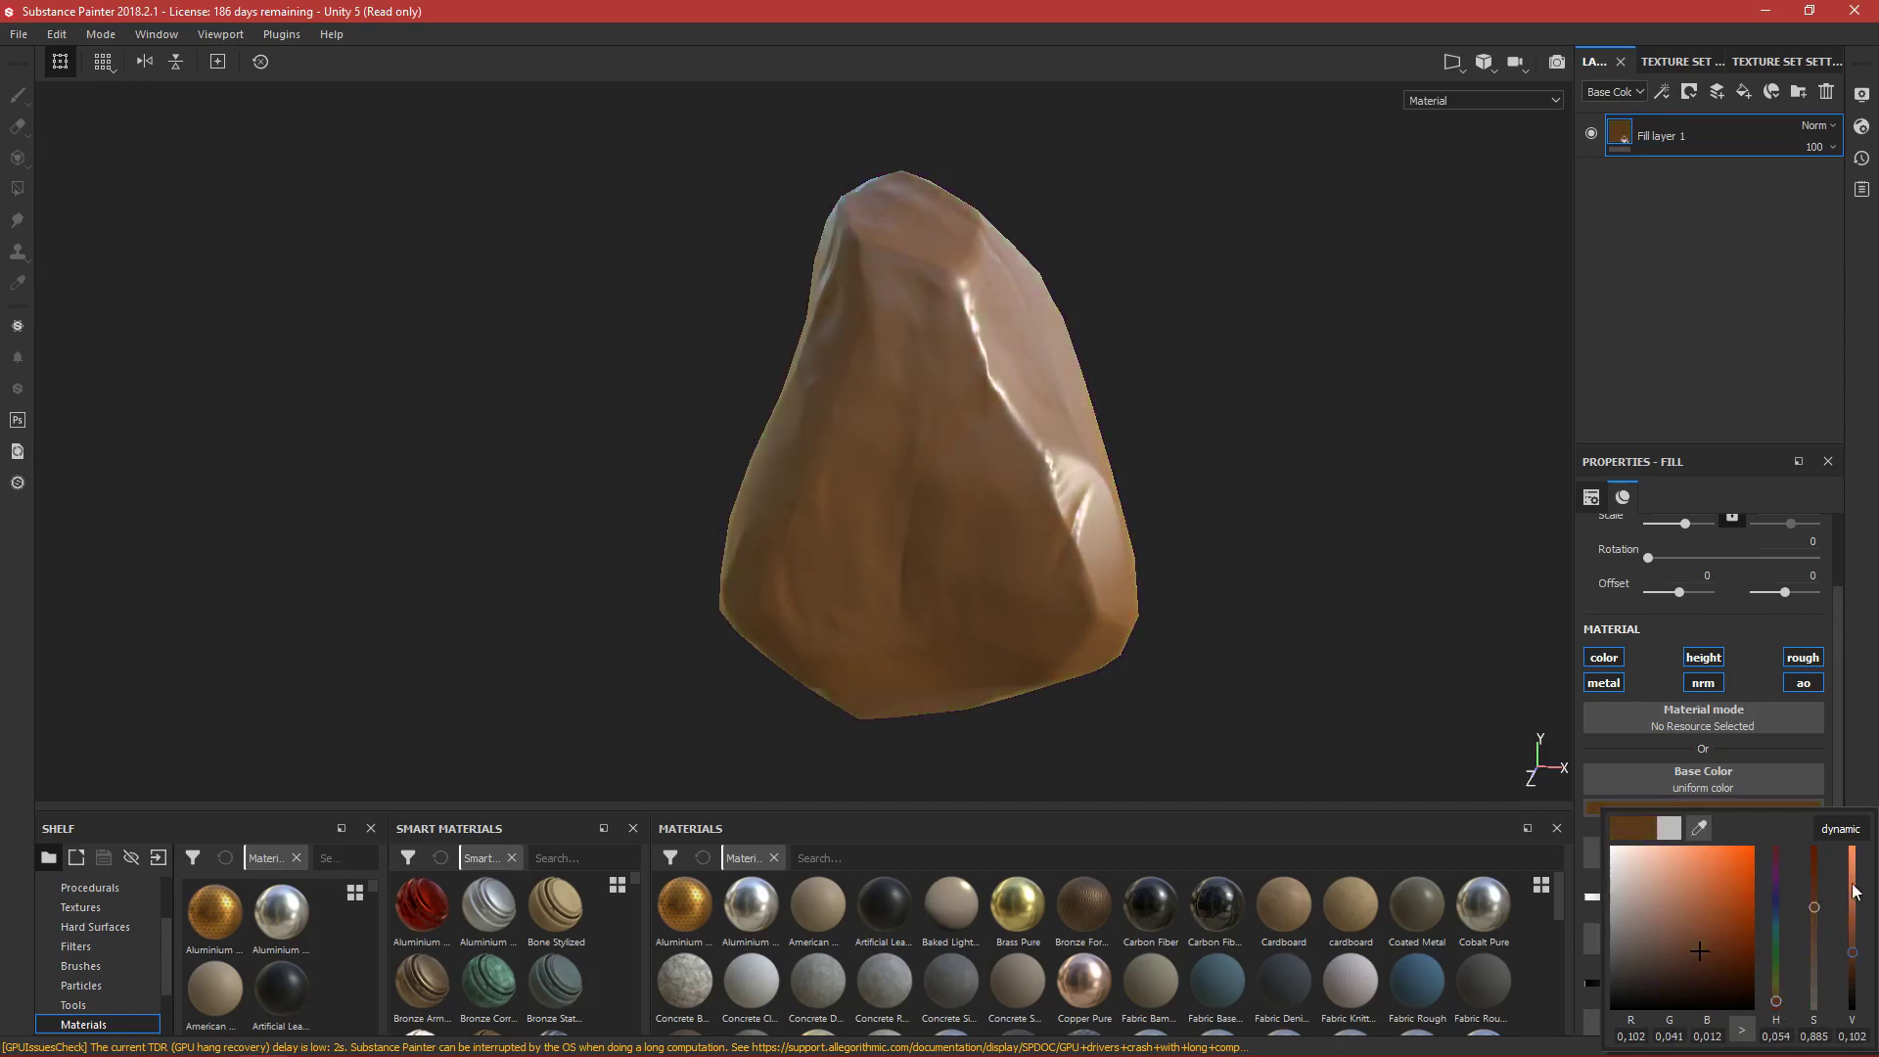
Turn off the dynamic color sliders and set the base color to a golden tan of R 0.493, G 0.282, B 0.068.
click(1844, 834)
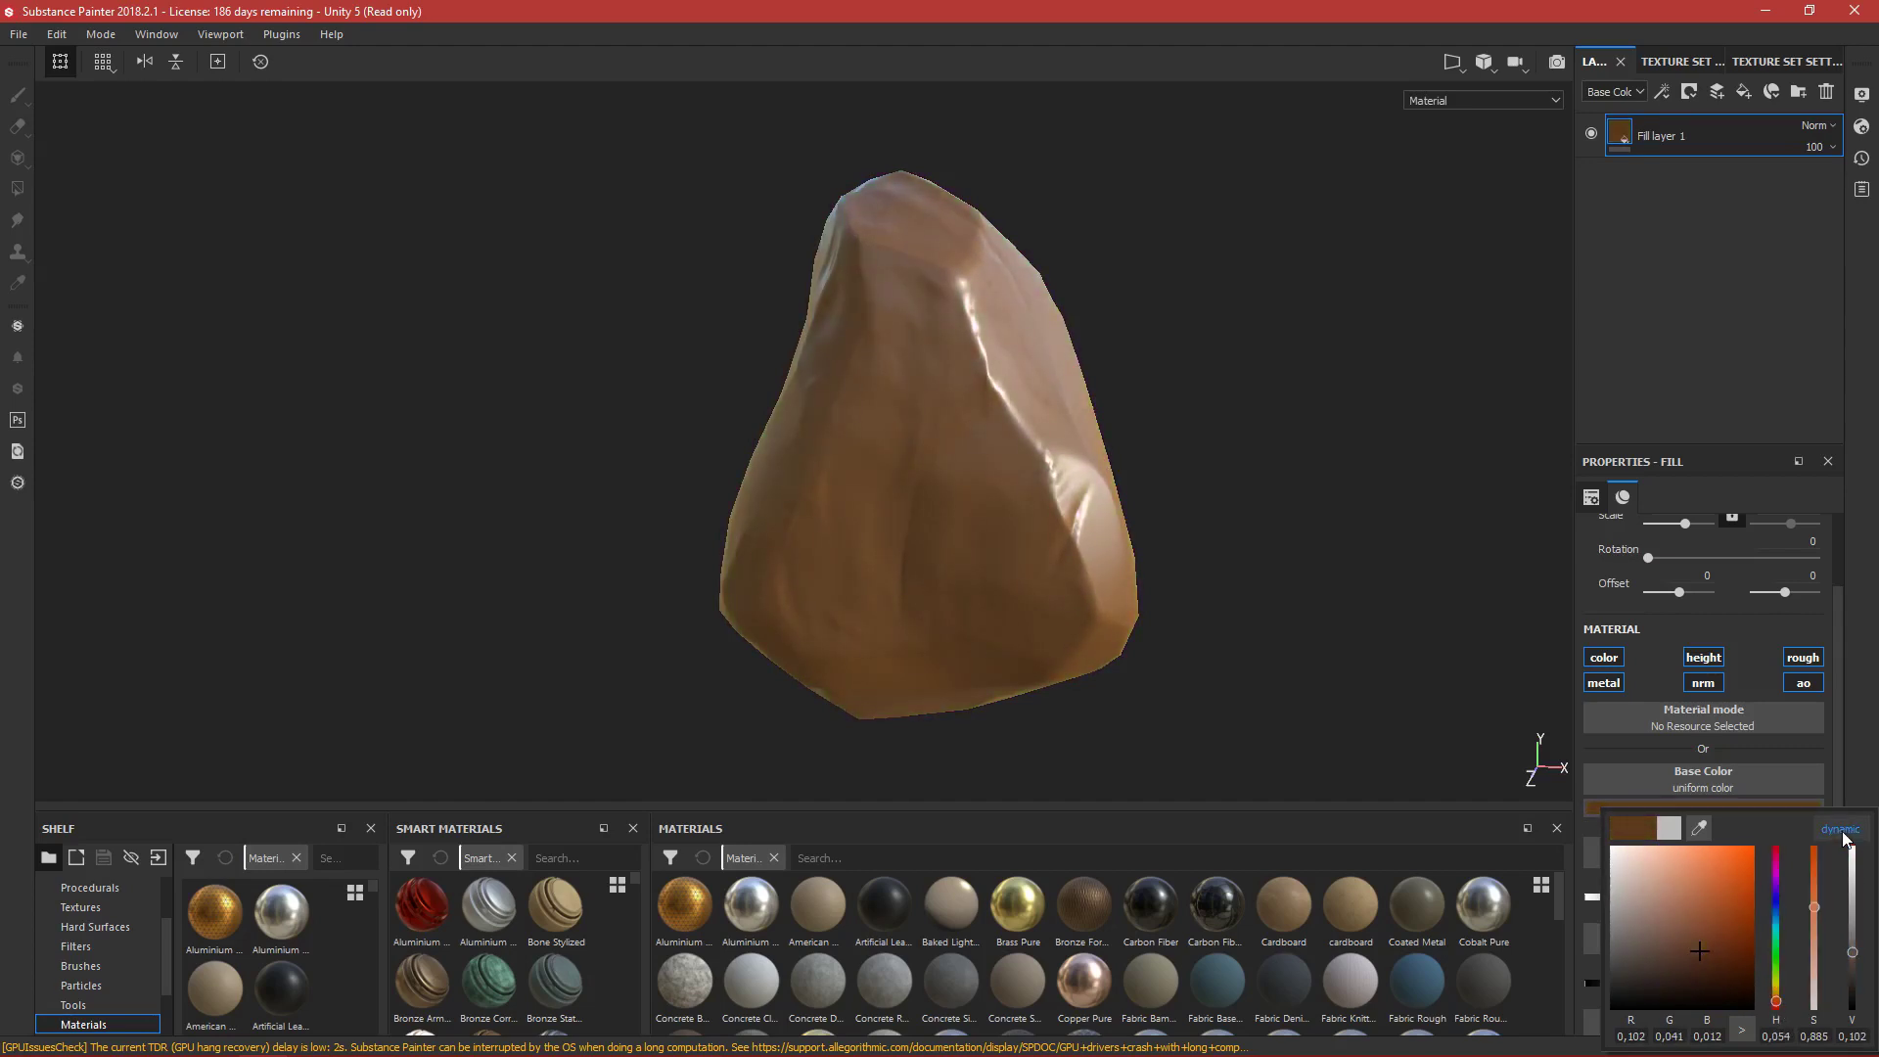
click(1776, 997)
drag(1703, 950, 1700, 890)
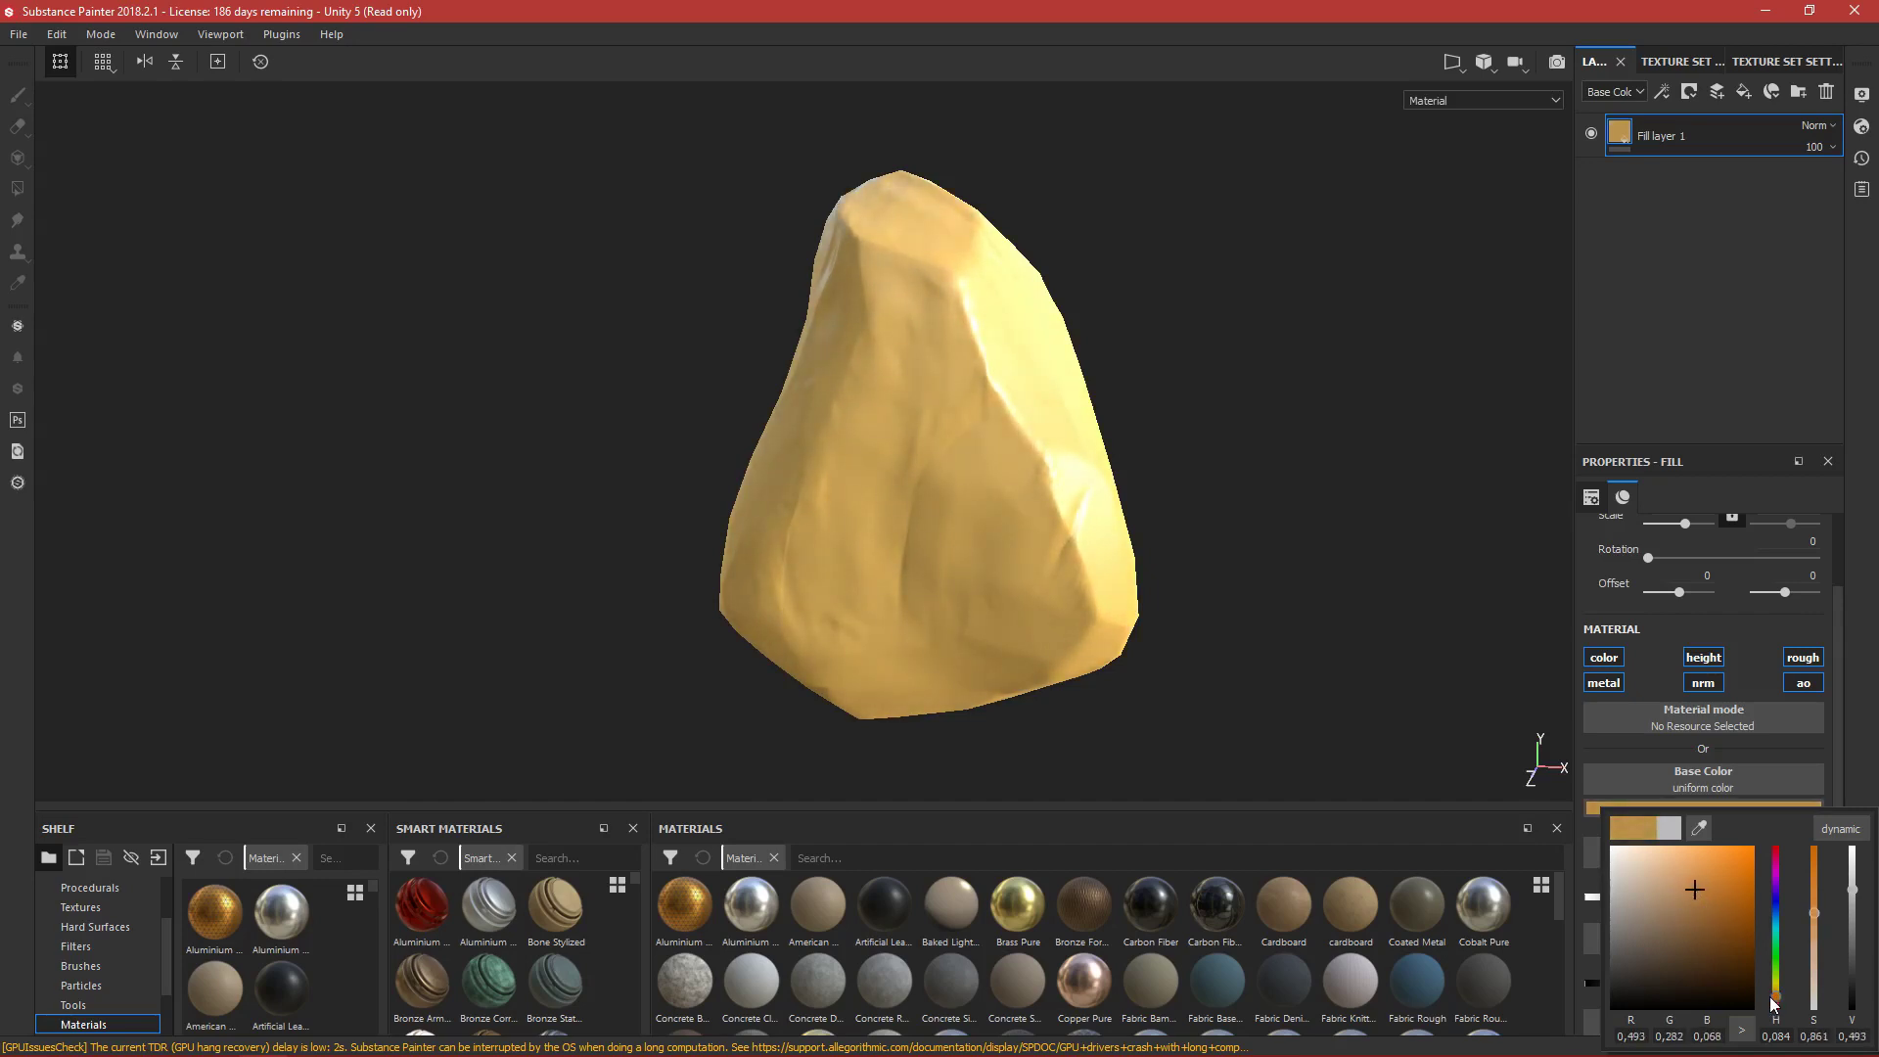
click(1704, 391)
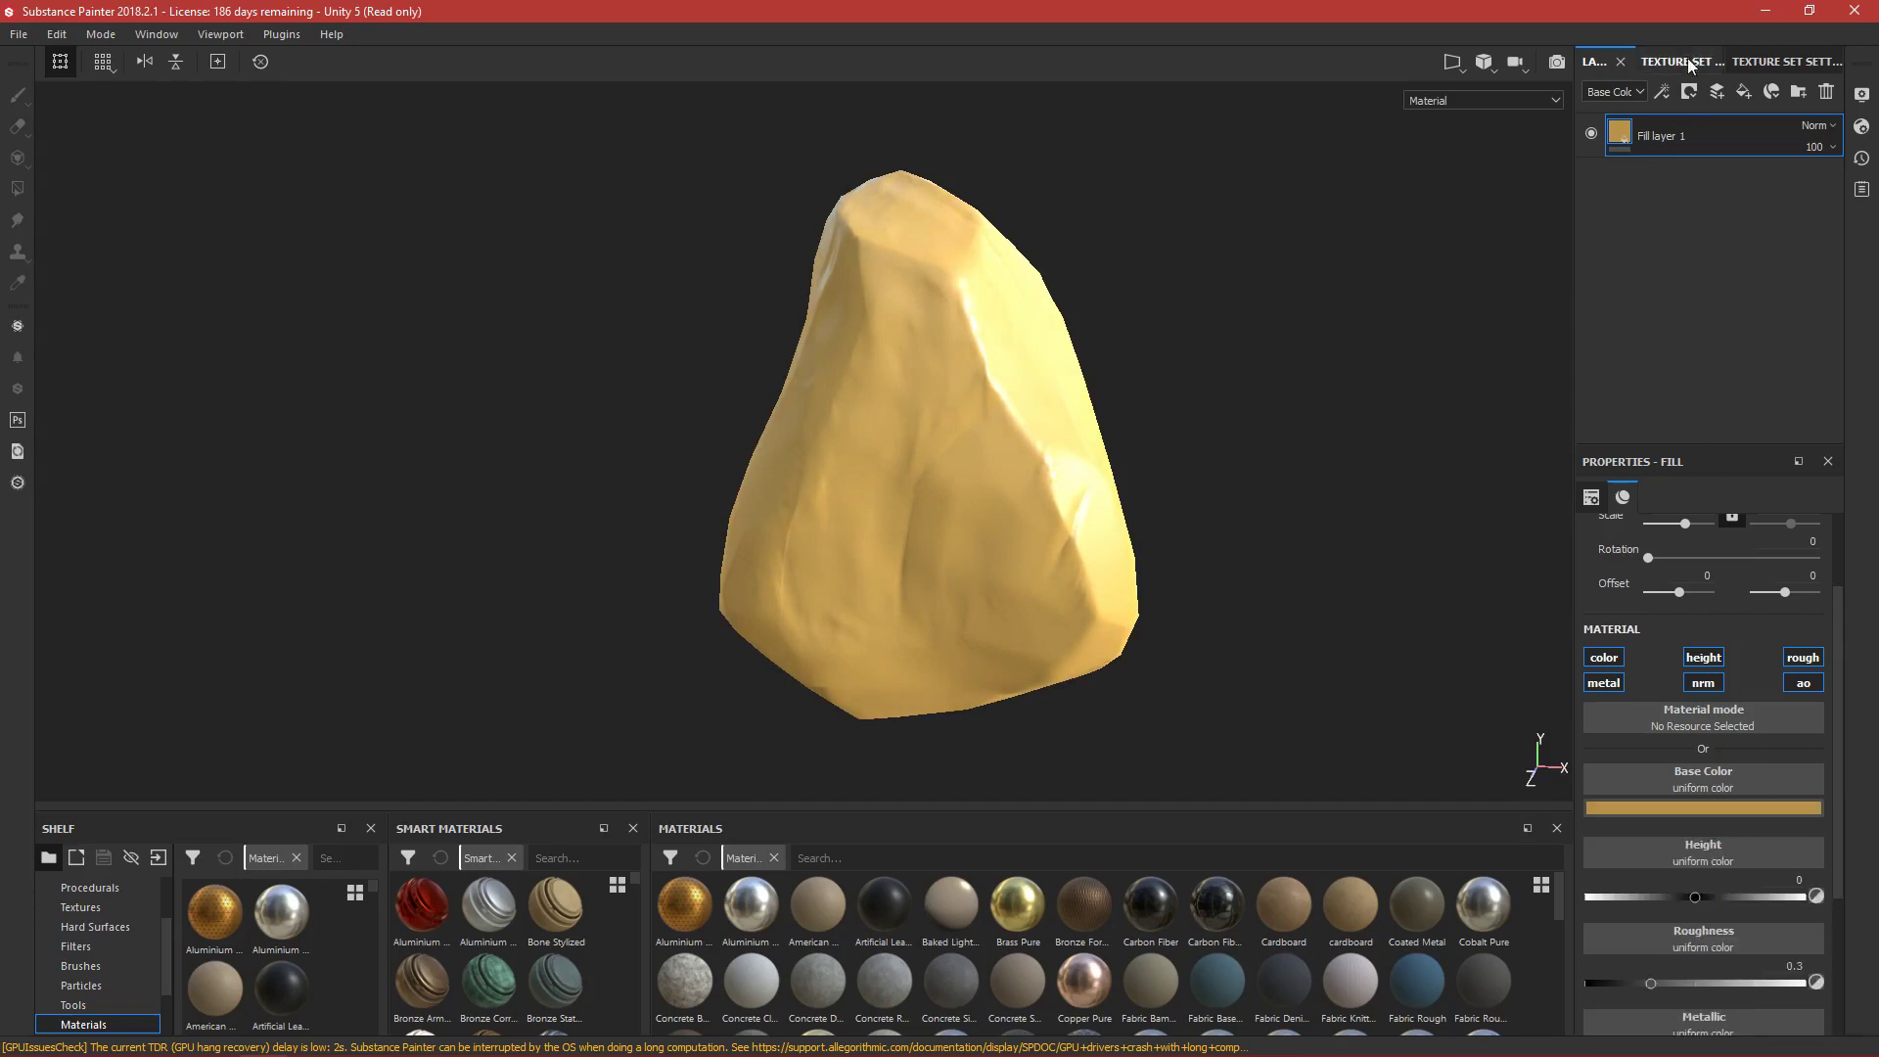
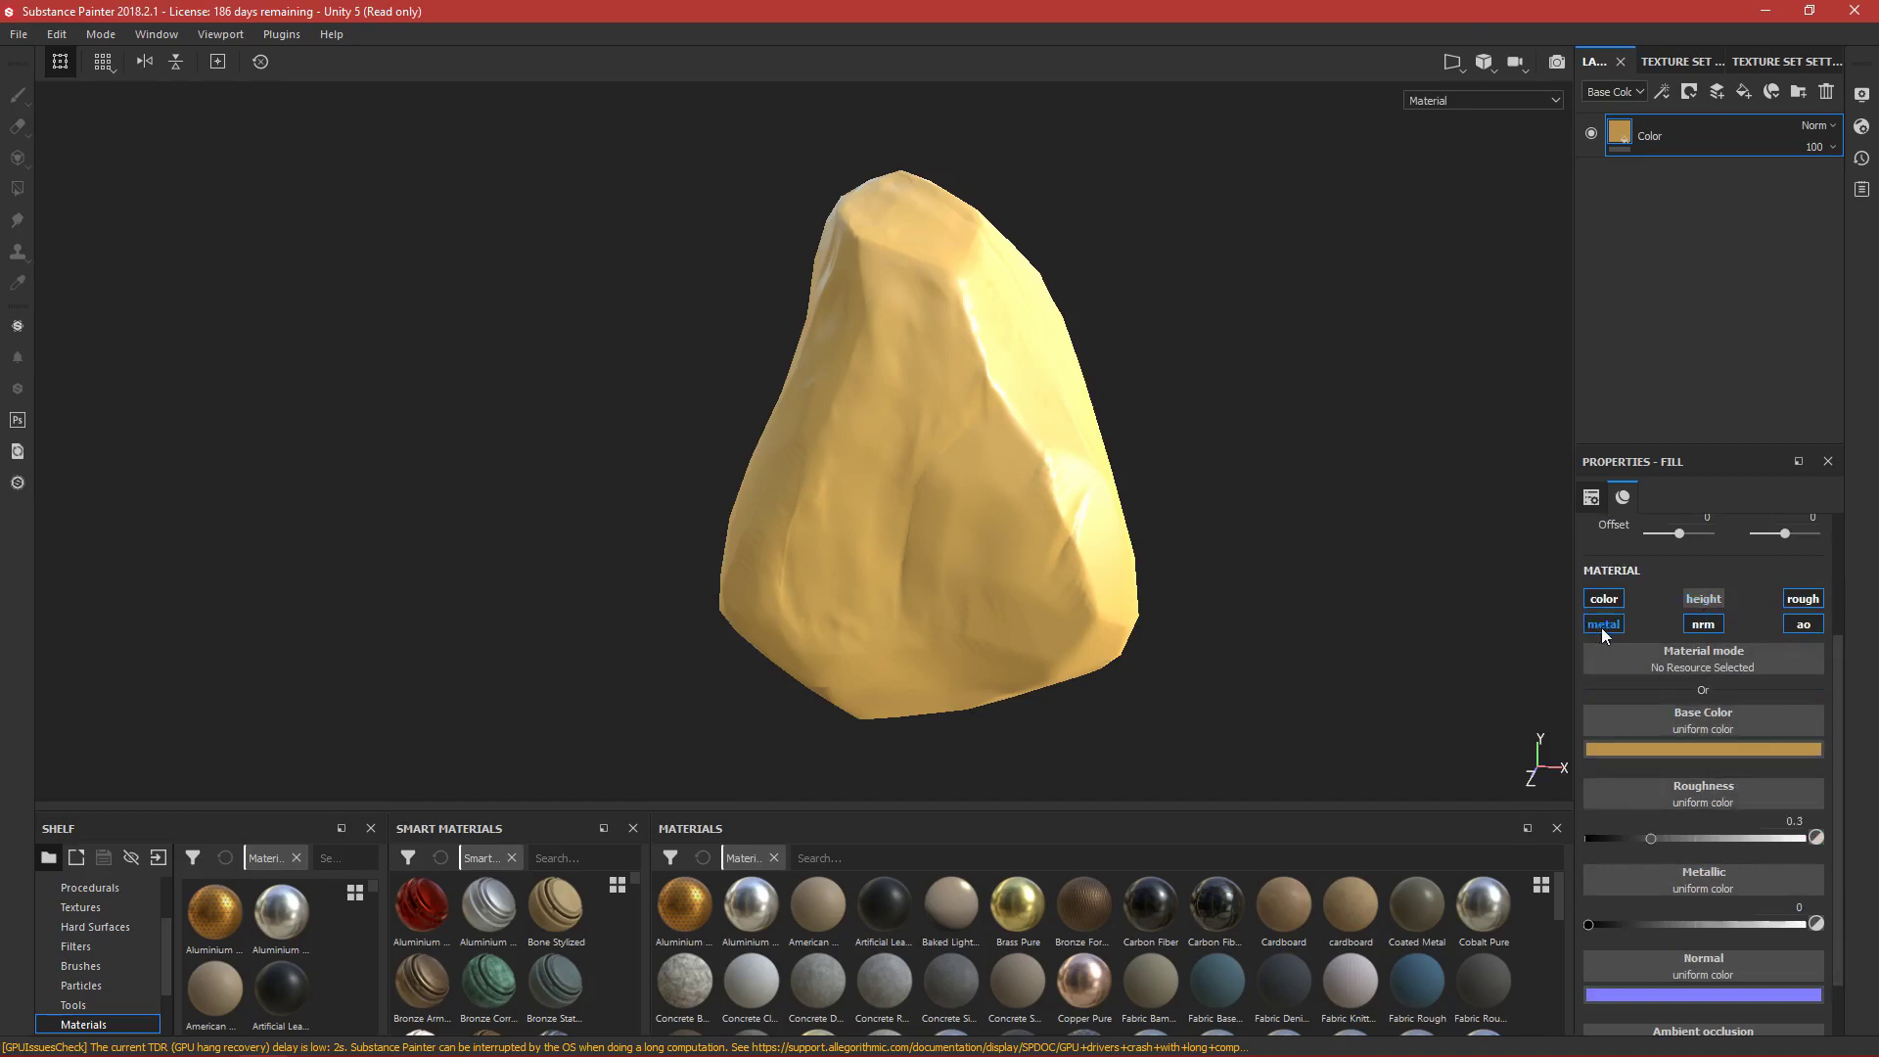
Test higher metallic values on the Color fill layer and disable its metal channel.
scroll(1648, 879, down, 1)
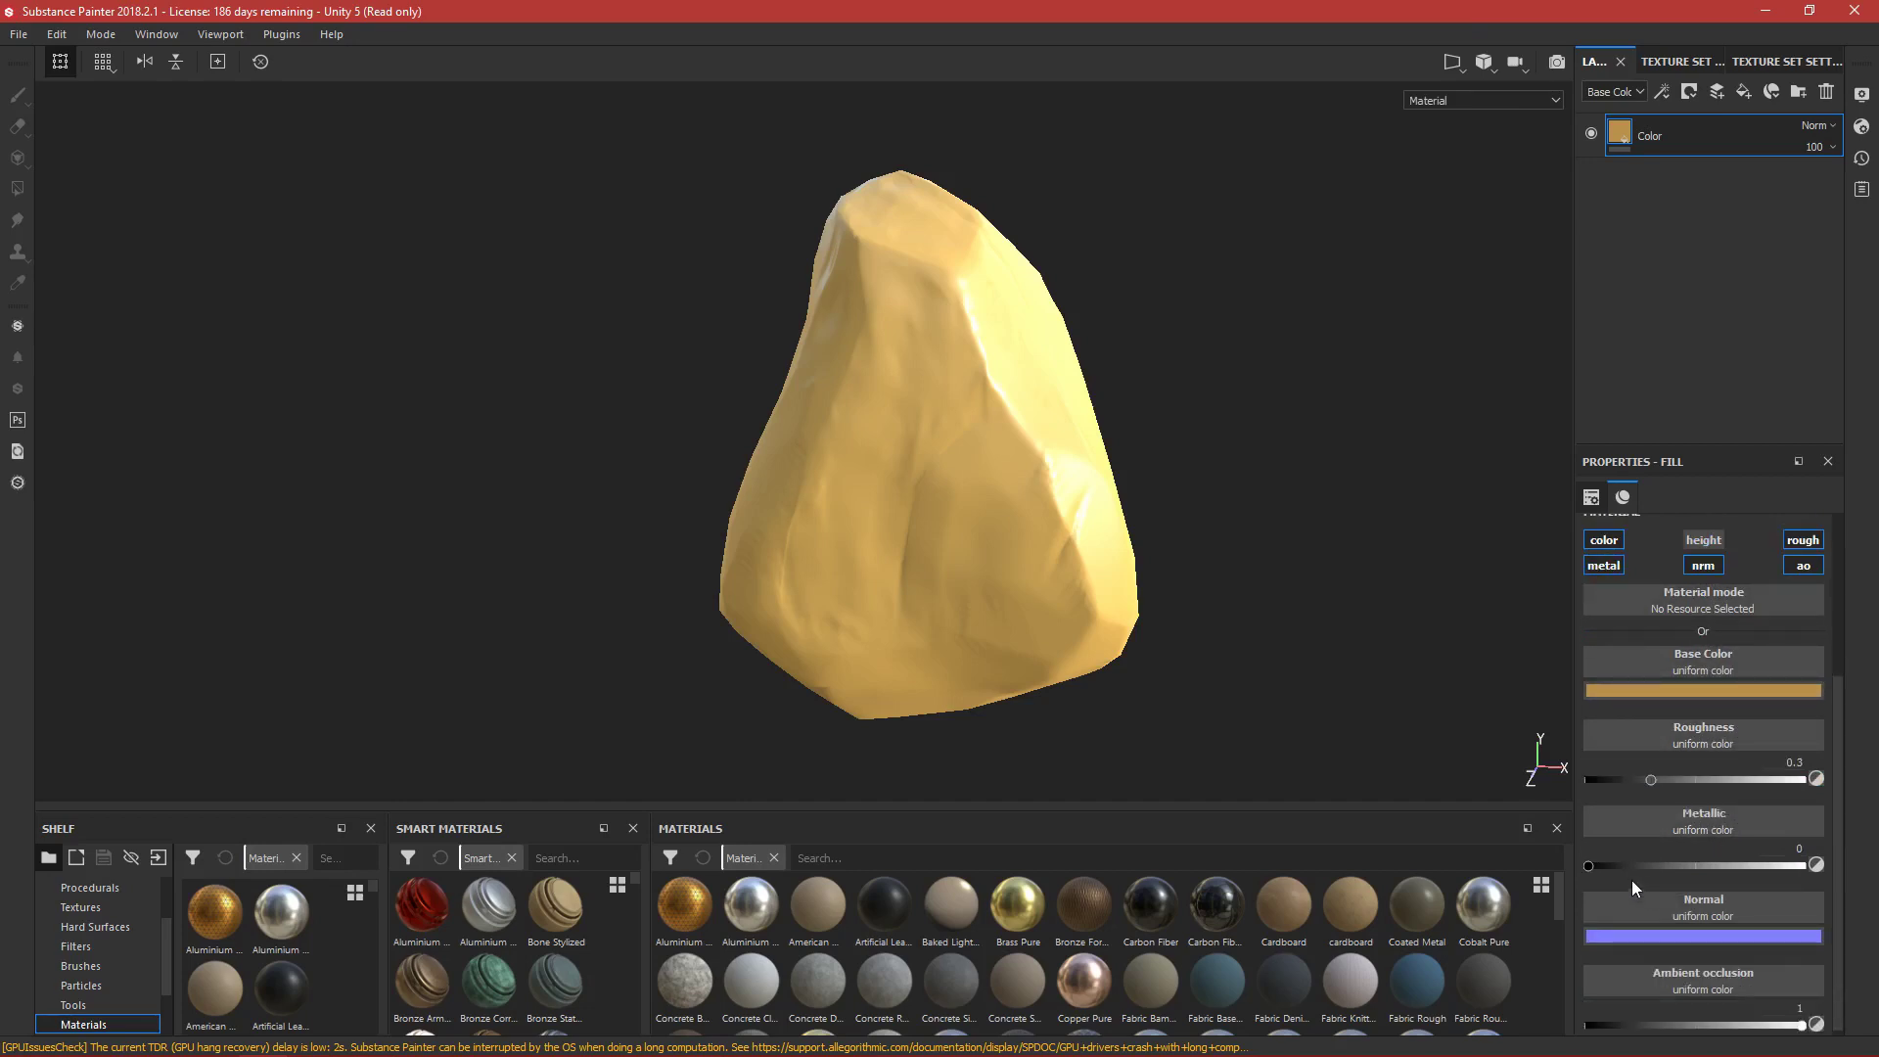
drag(1589, 865, 1806, 866)
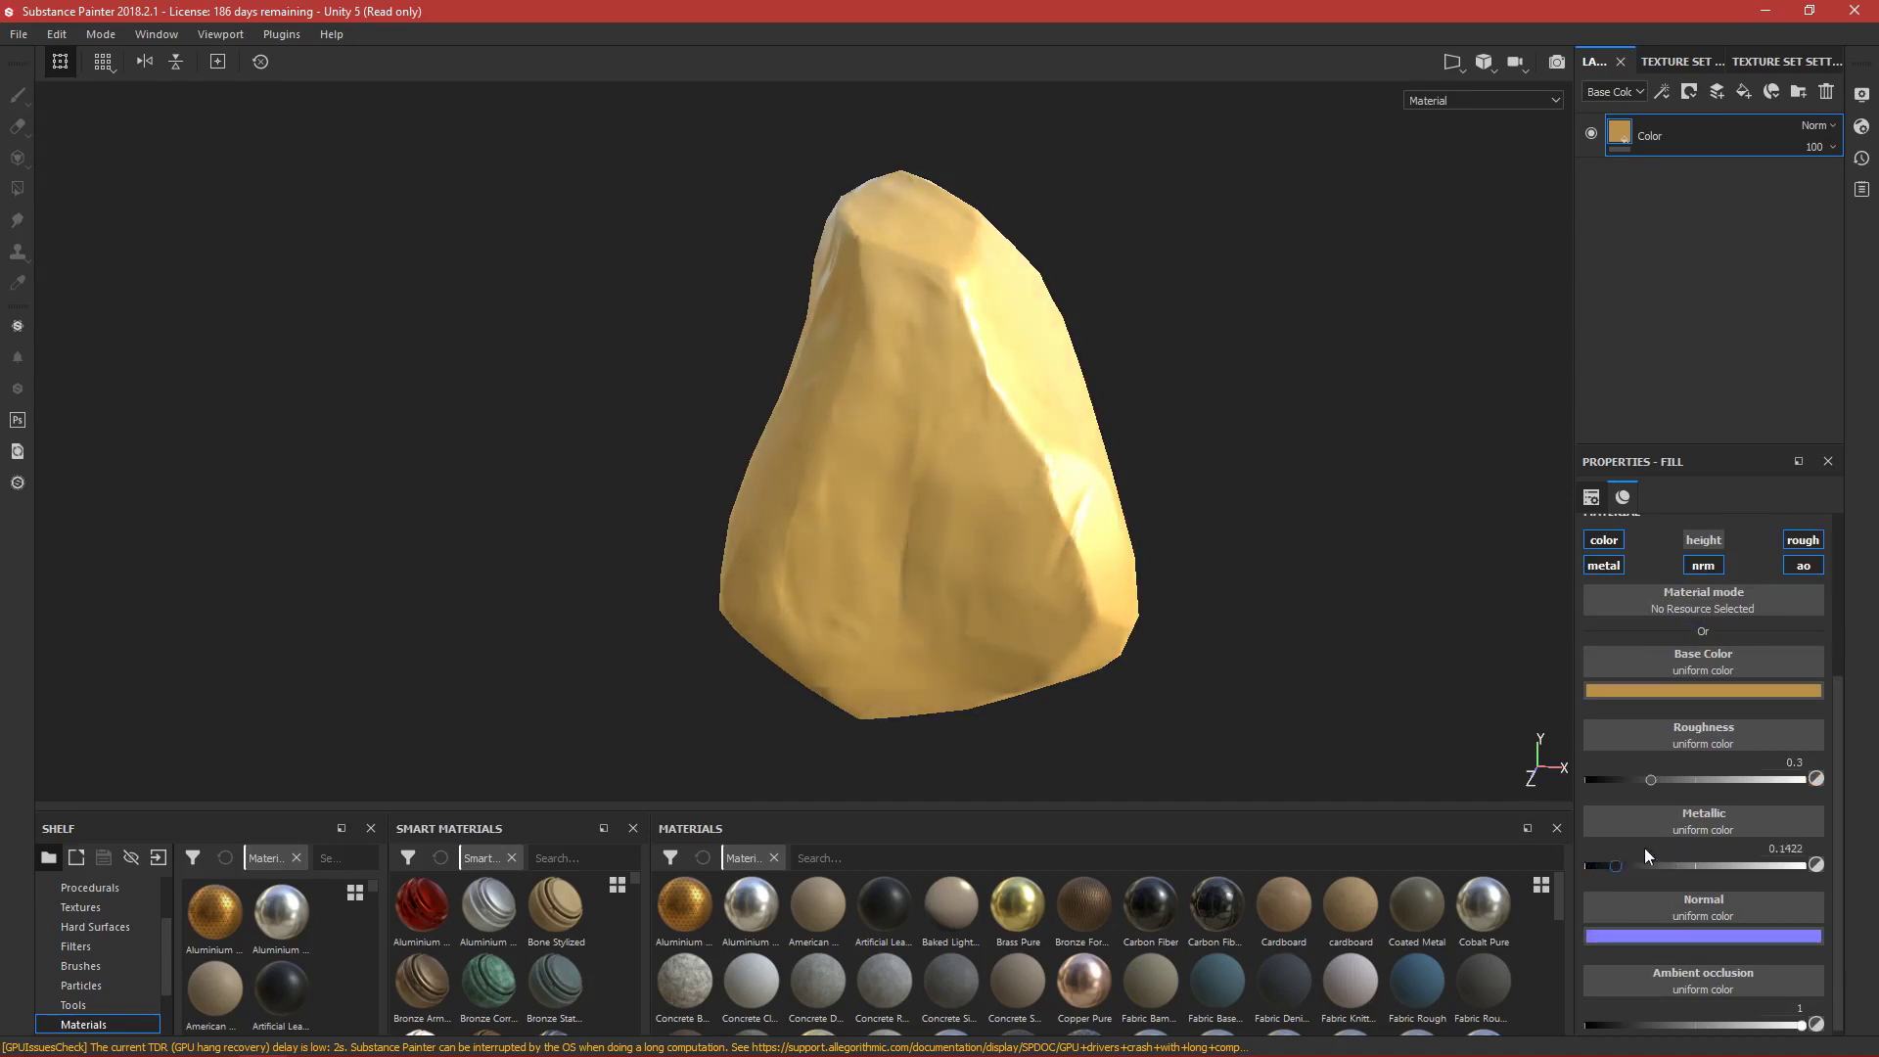
alt+drag(1396, 748, 1037, 579)
drag(1802, 867, 1732, 867)
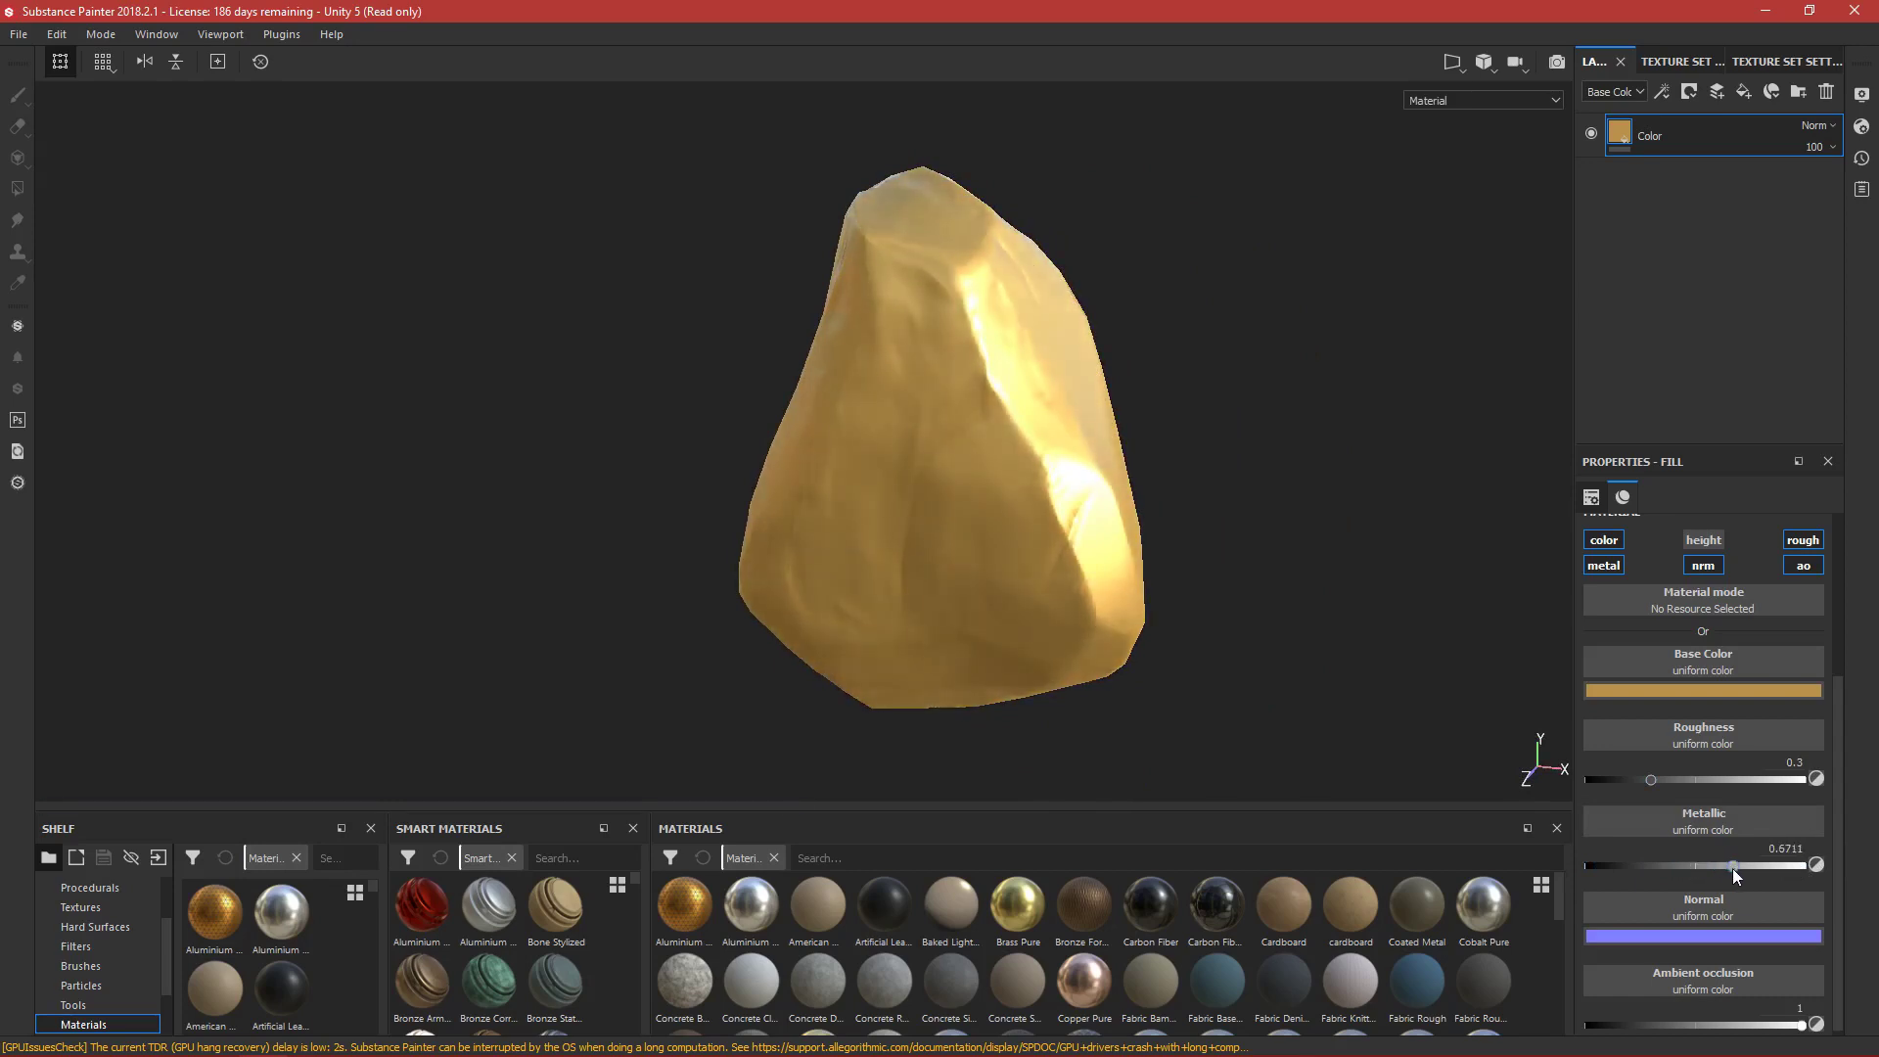
click(1603, 567)
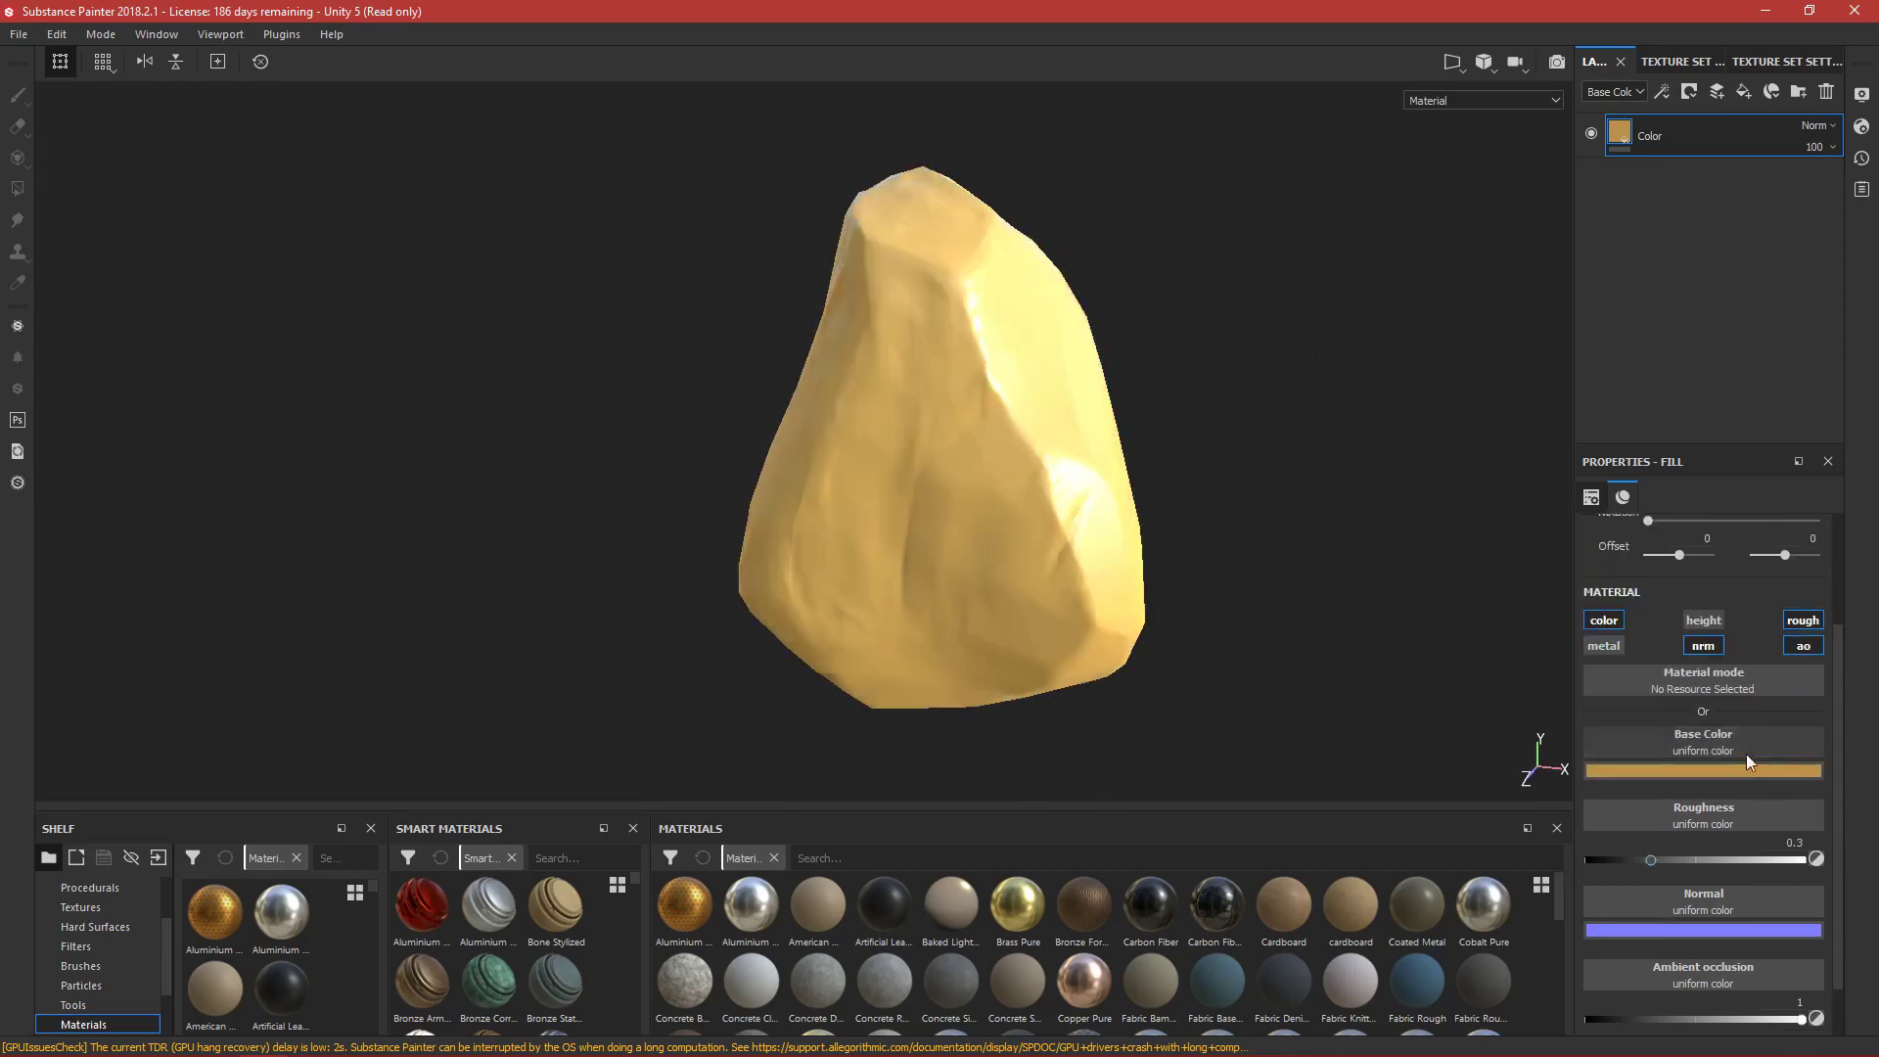
Disable the normal and ambient occlusion channels of the Color fill layer.
scroll(1745, 744, down, 1)
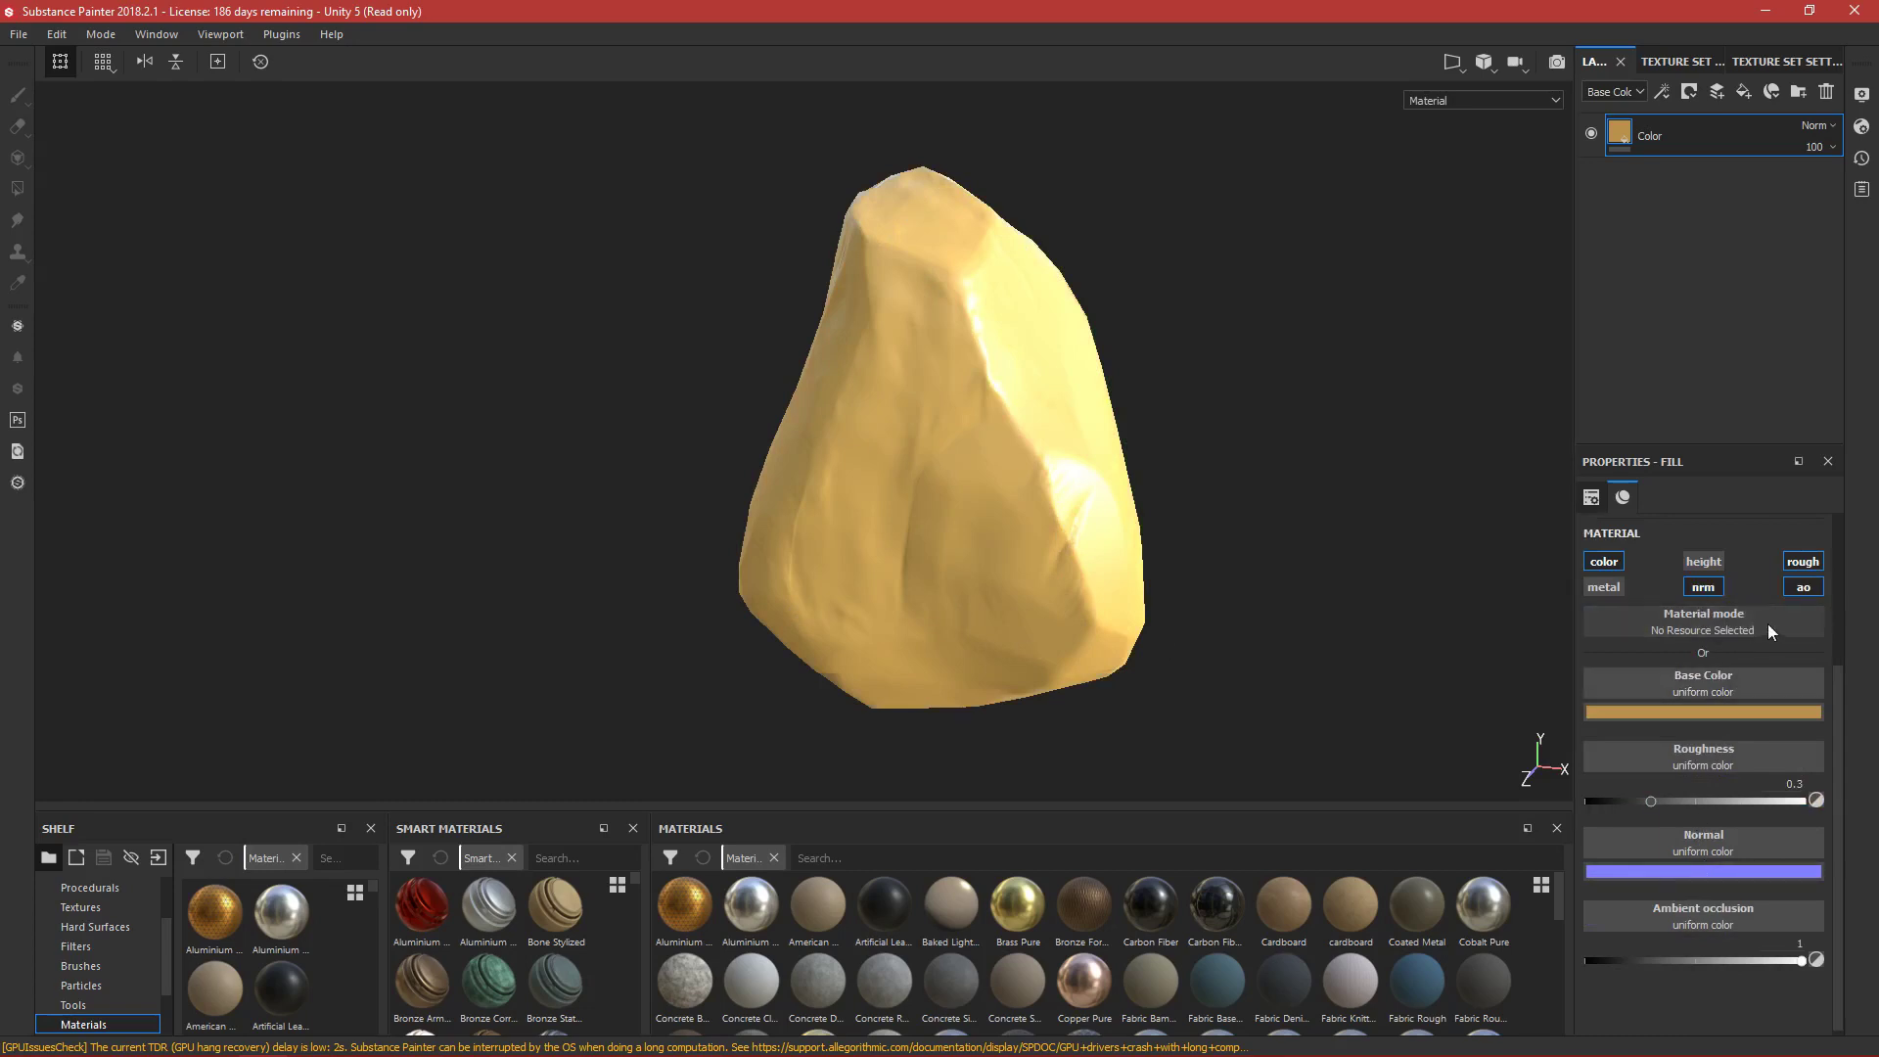
click(1703, 586)
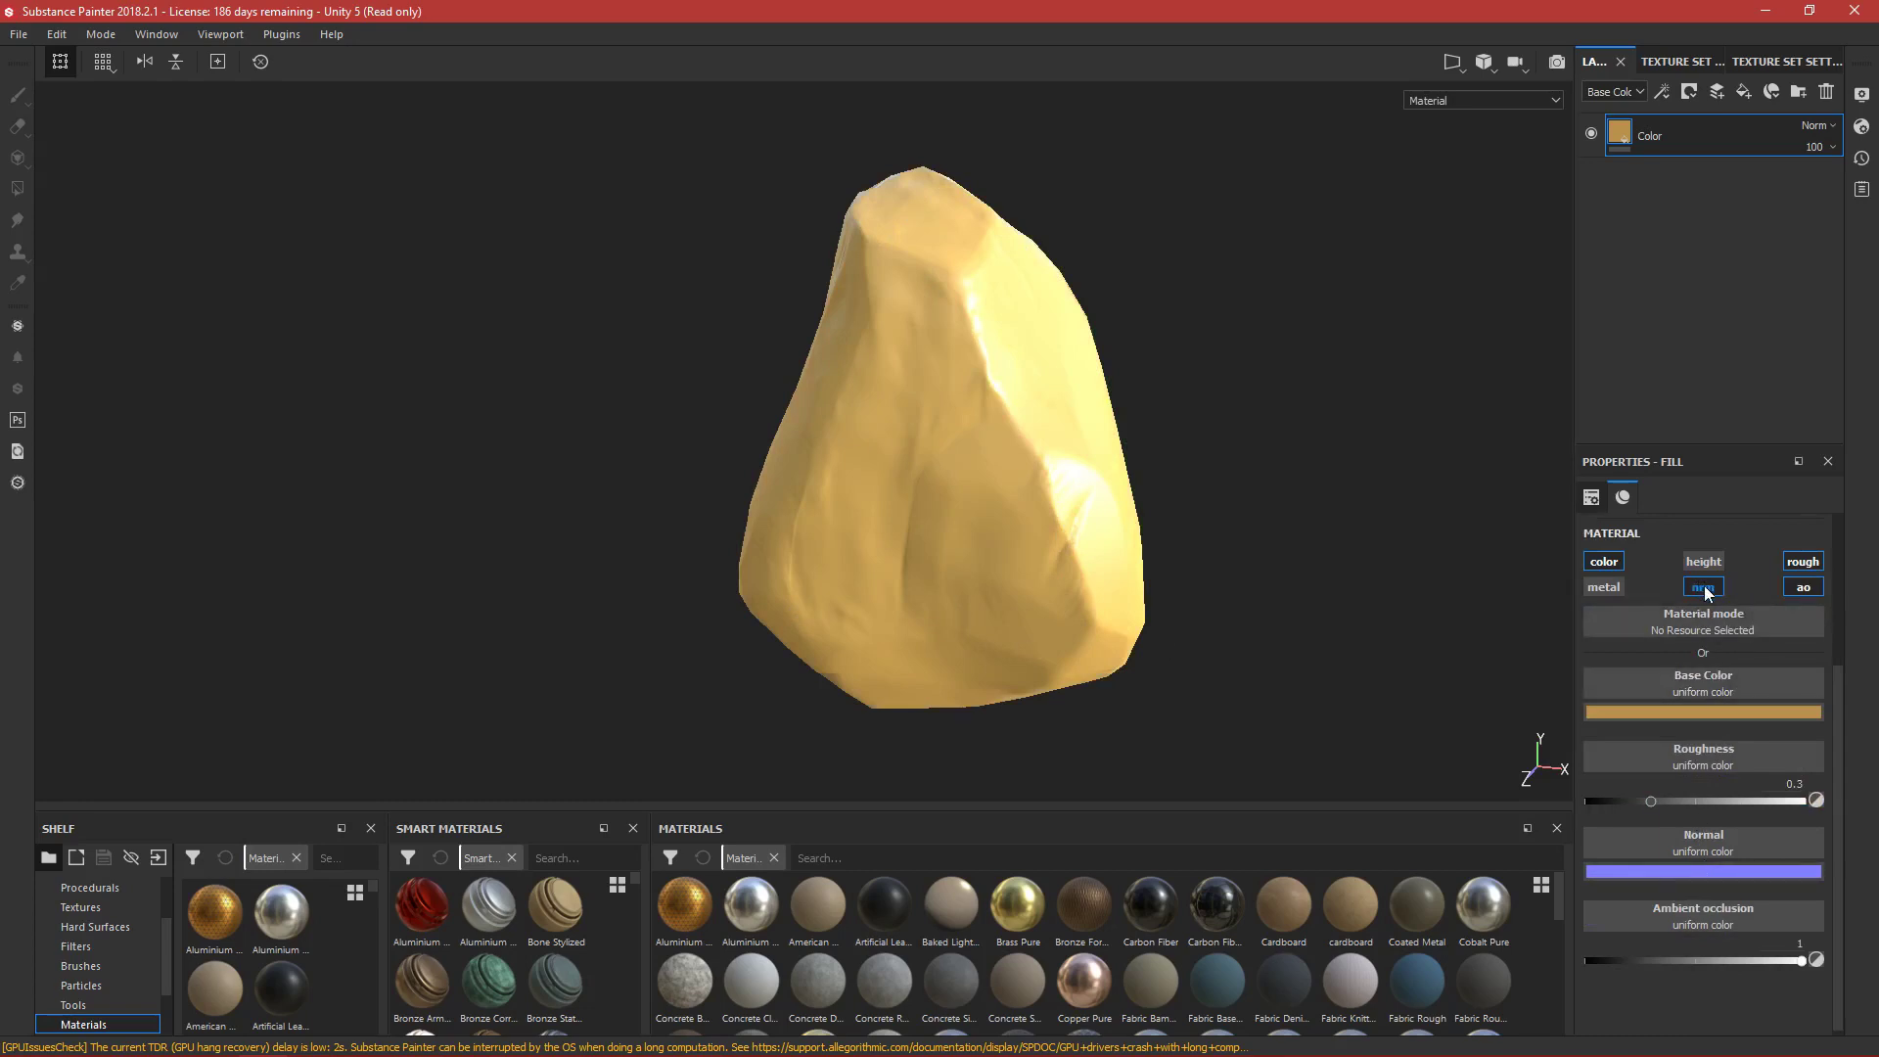
click(1804, 657)
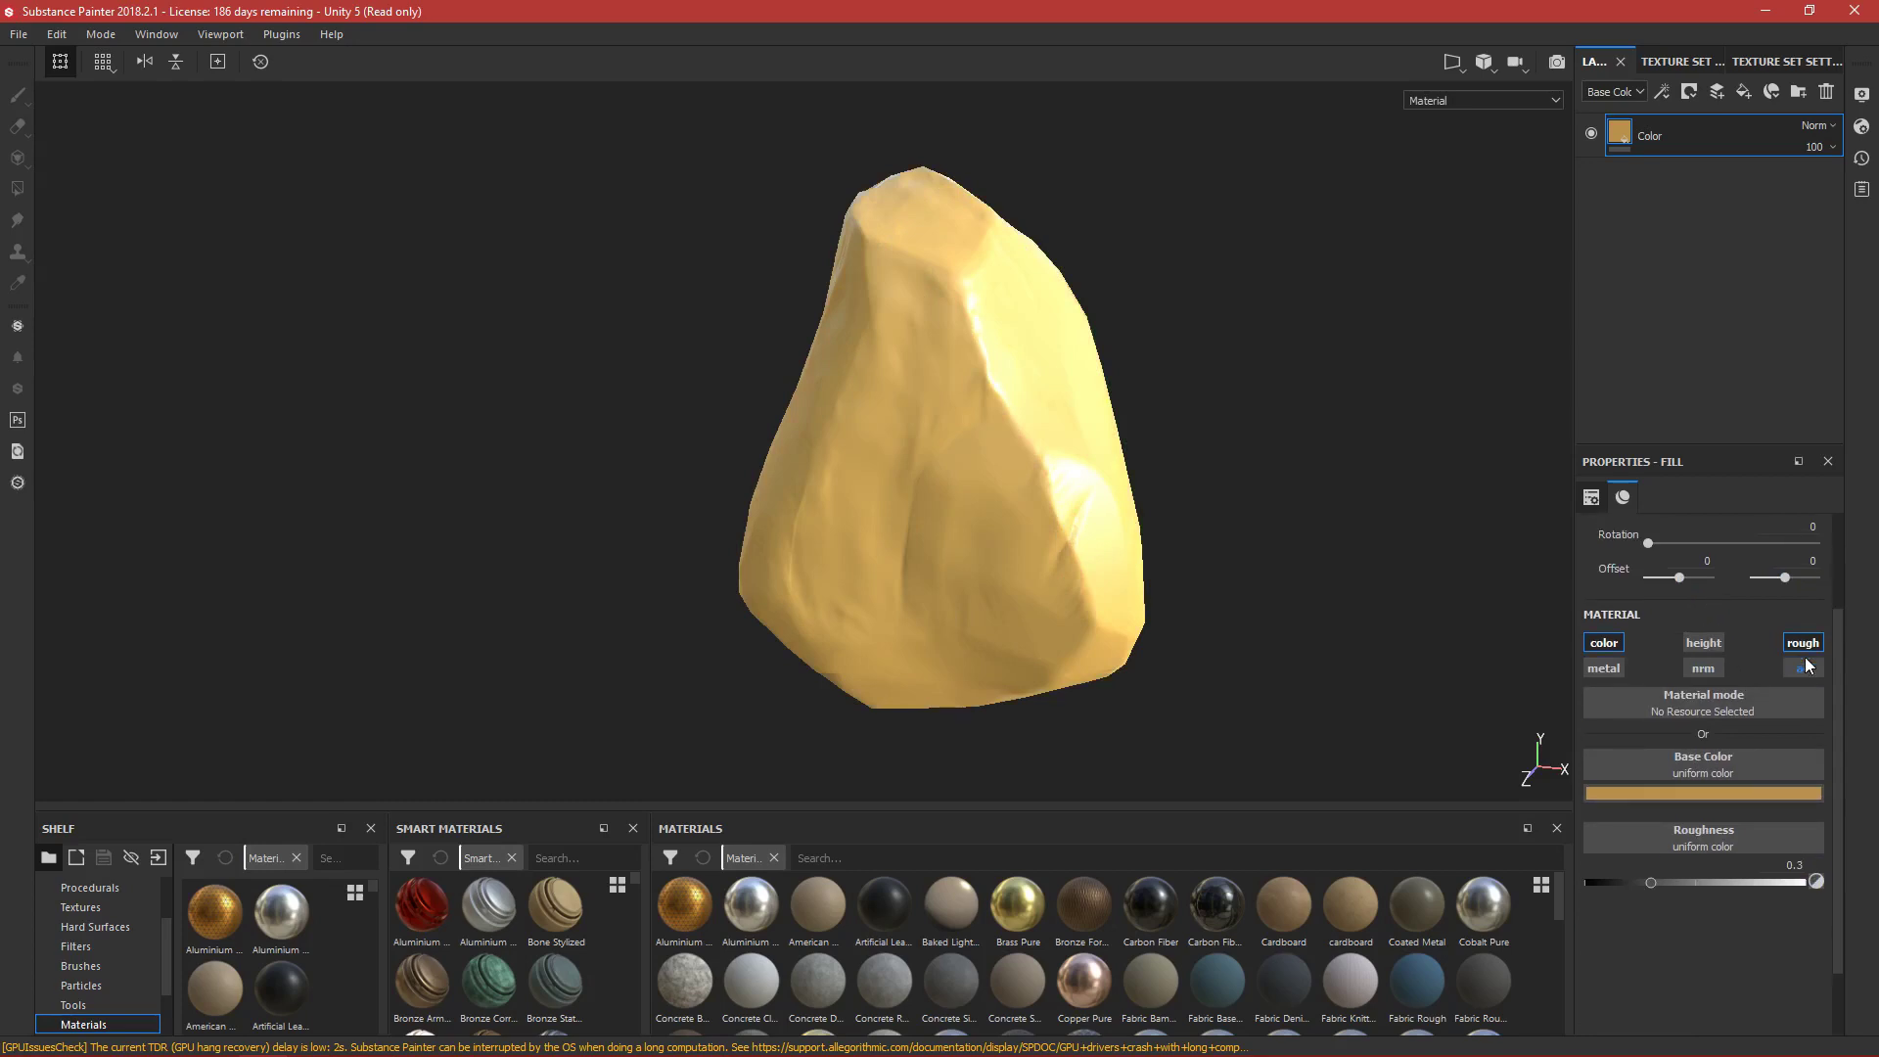
click(1800, 669)
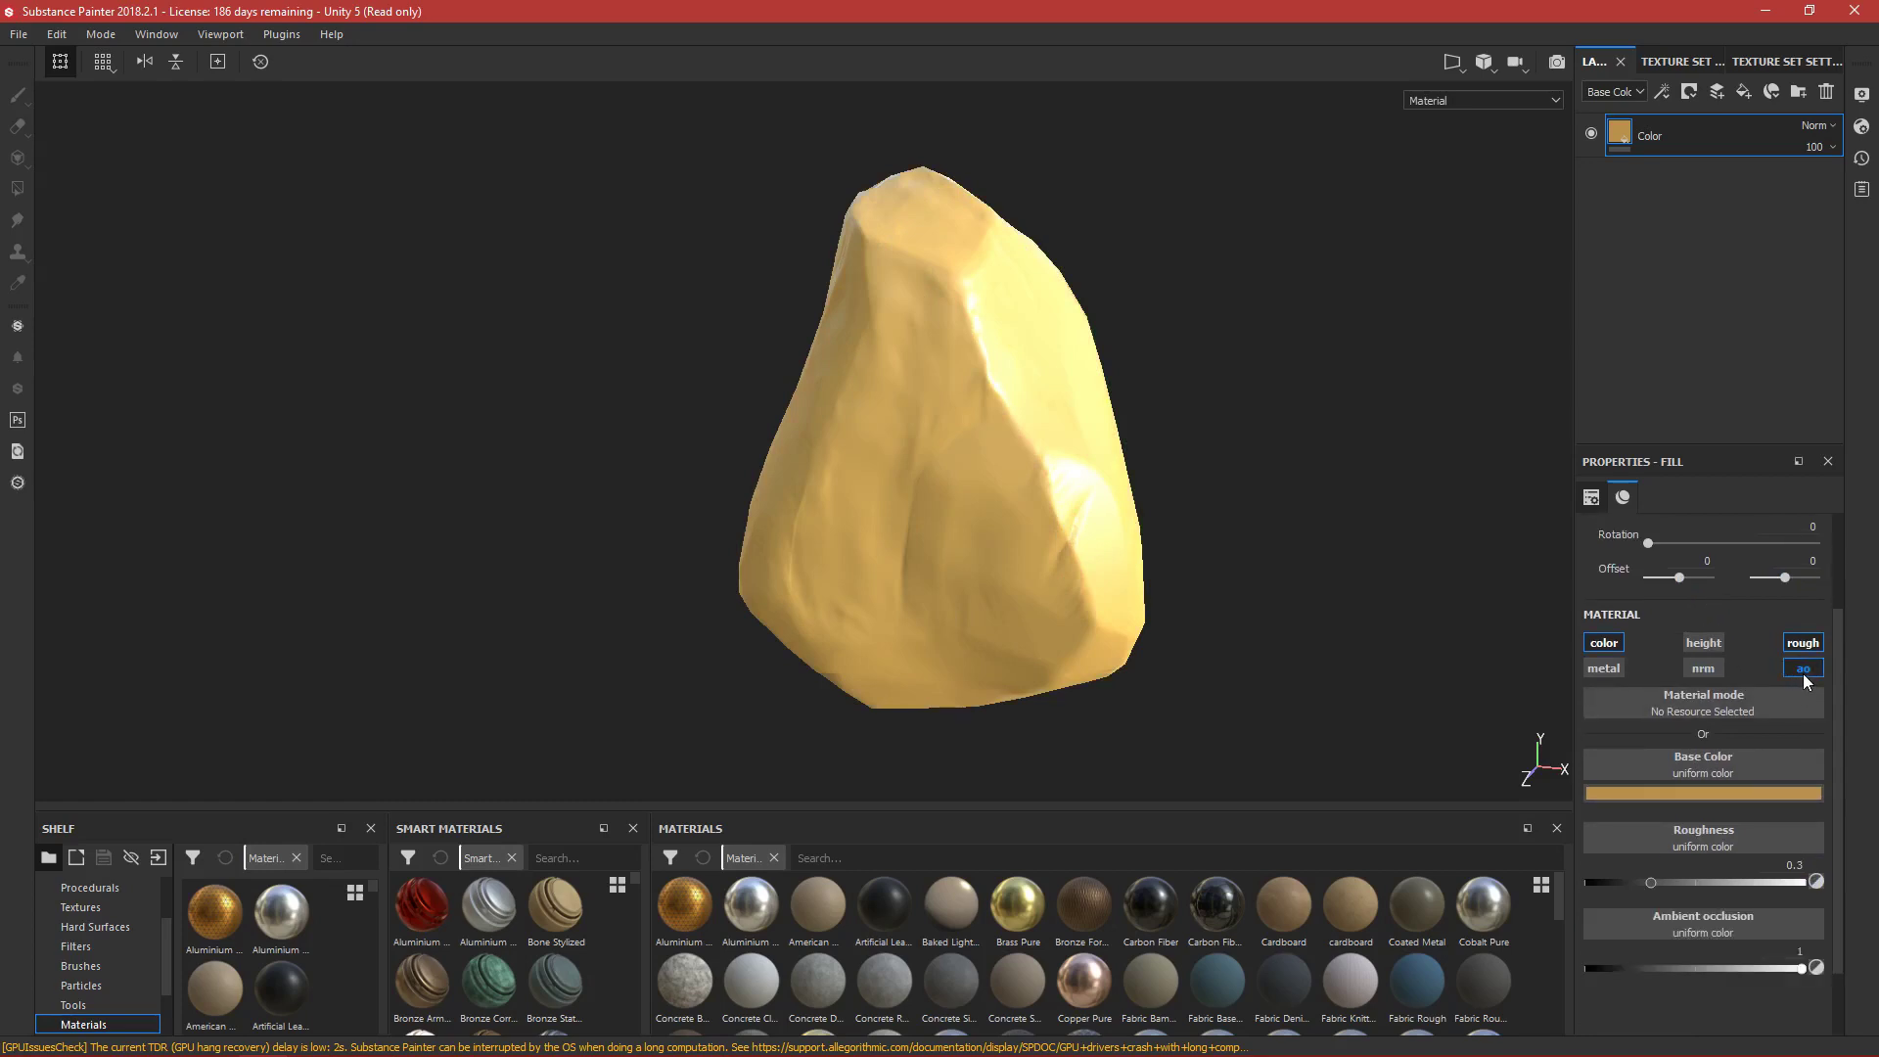
click(1802, 671)
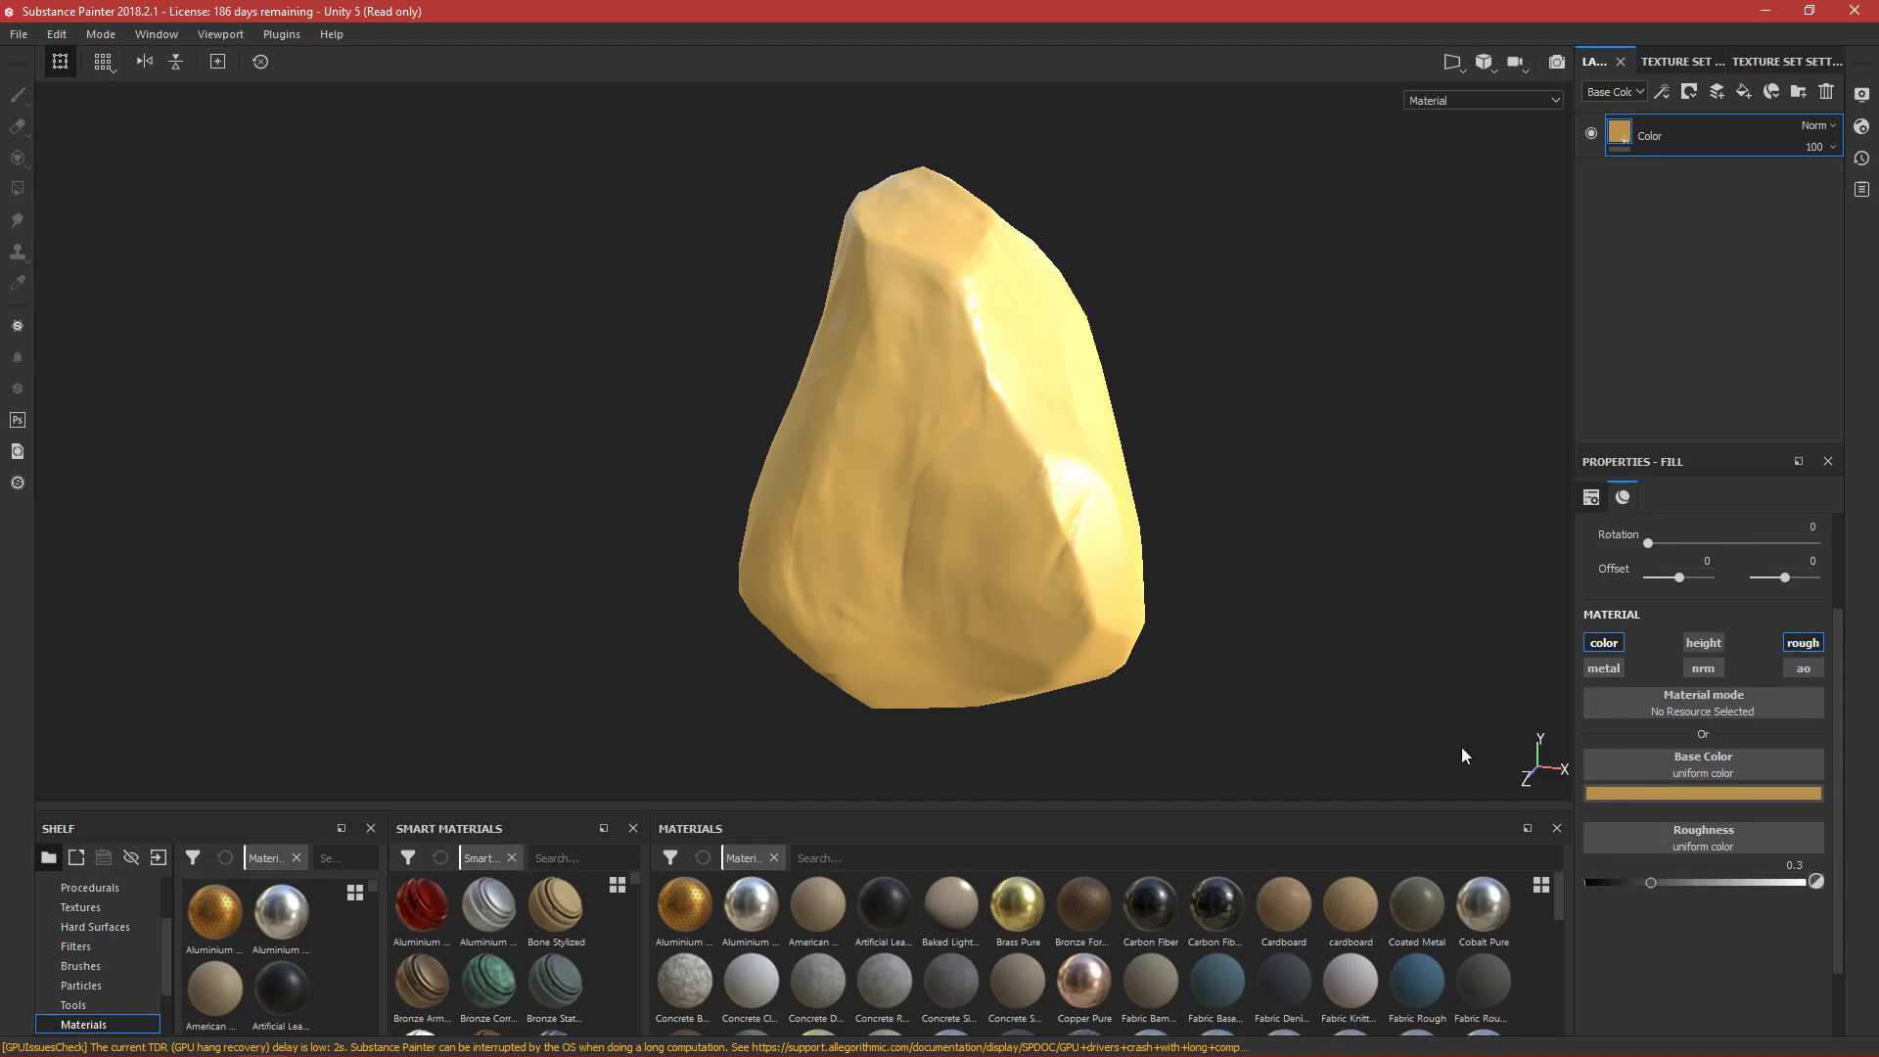
Raise the Color fill layer's roughness to about 0.96 and check the surface shine from different angles.
scroll(1270, 663, down, 1)
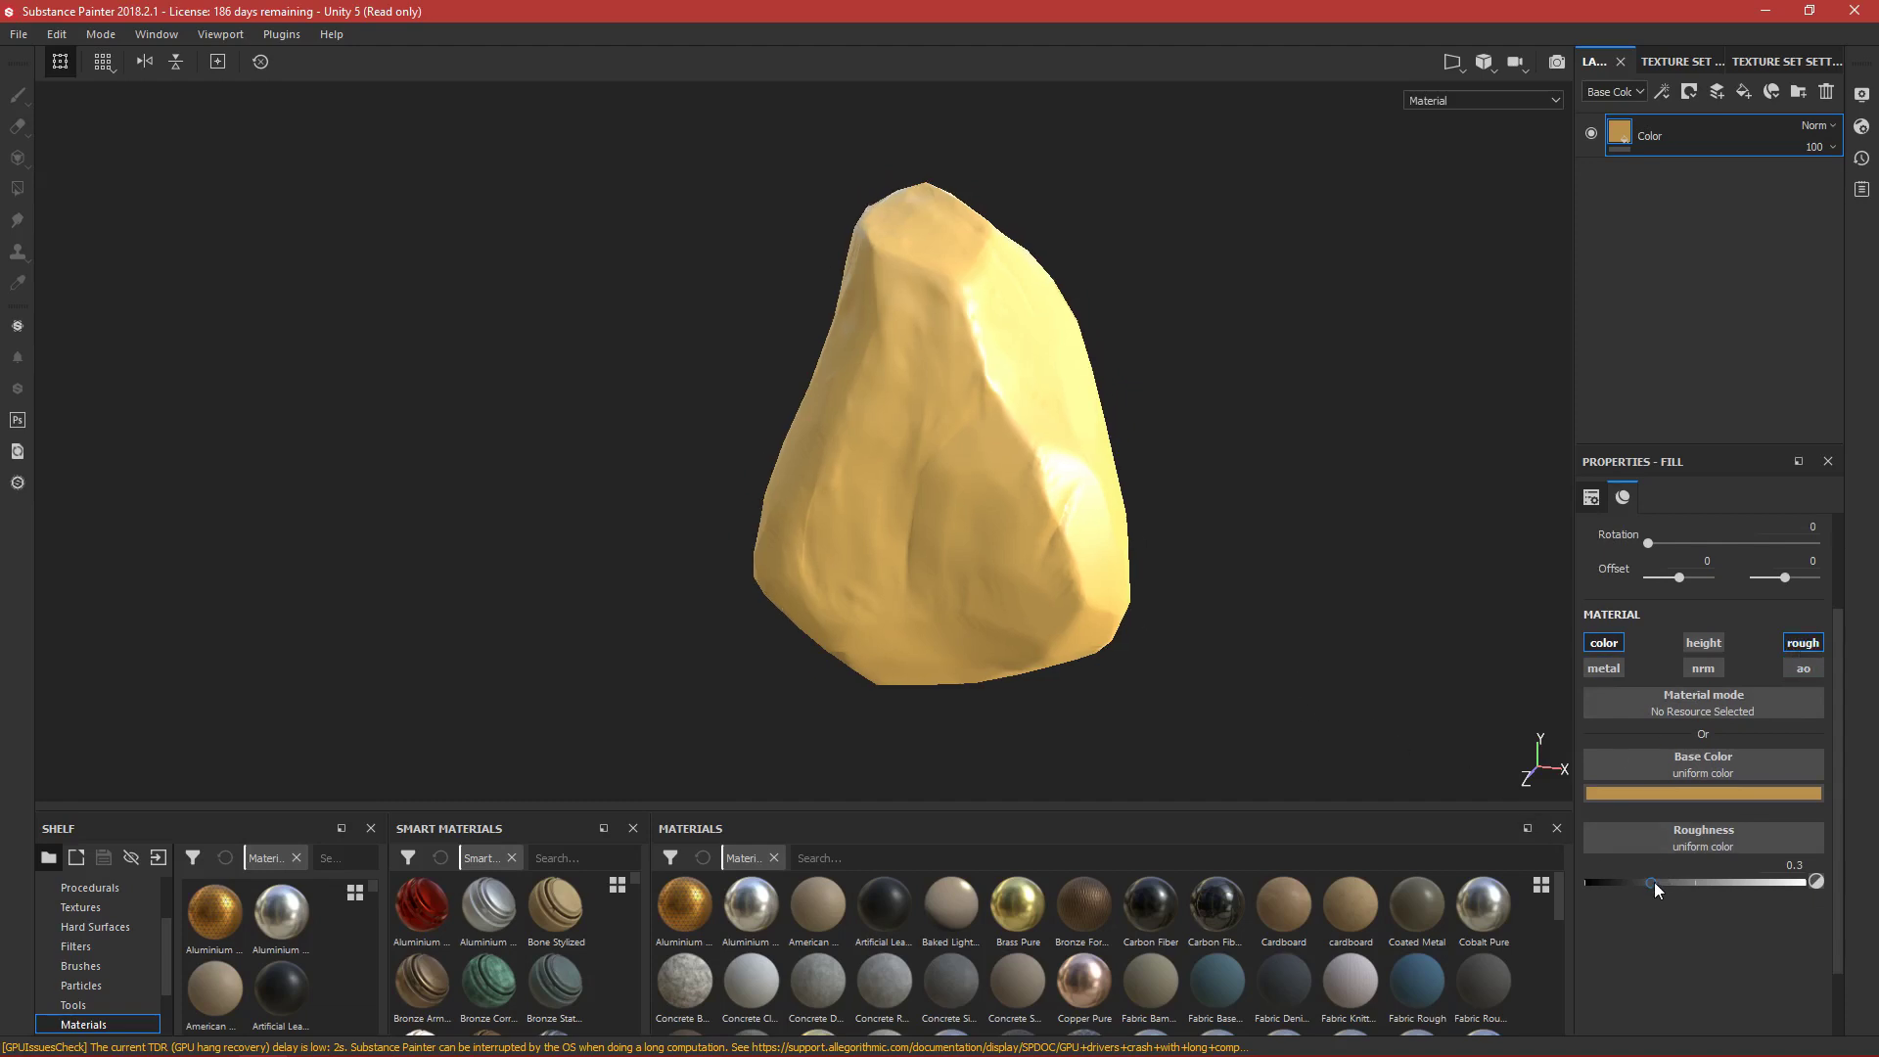
drag(1654, 883, 1816, 882)
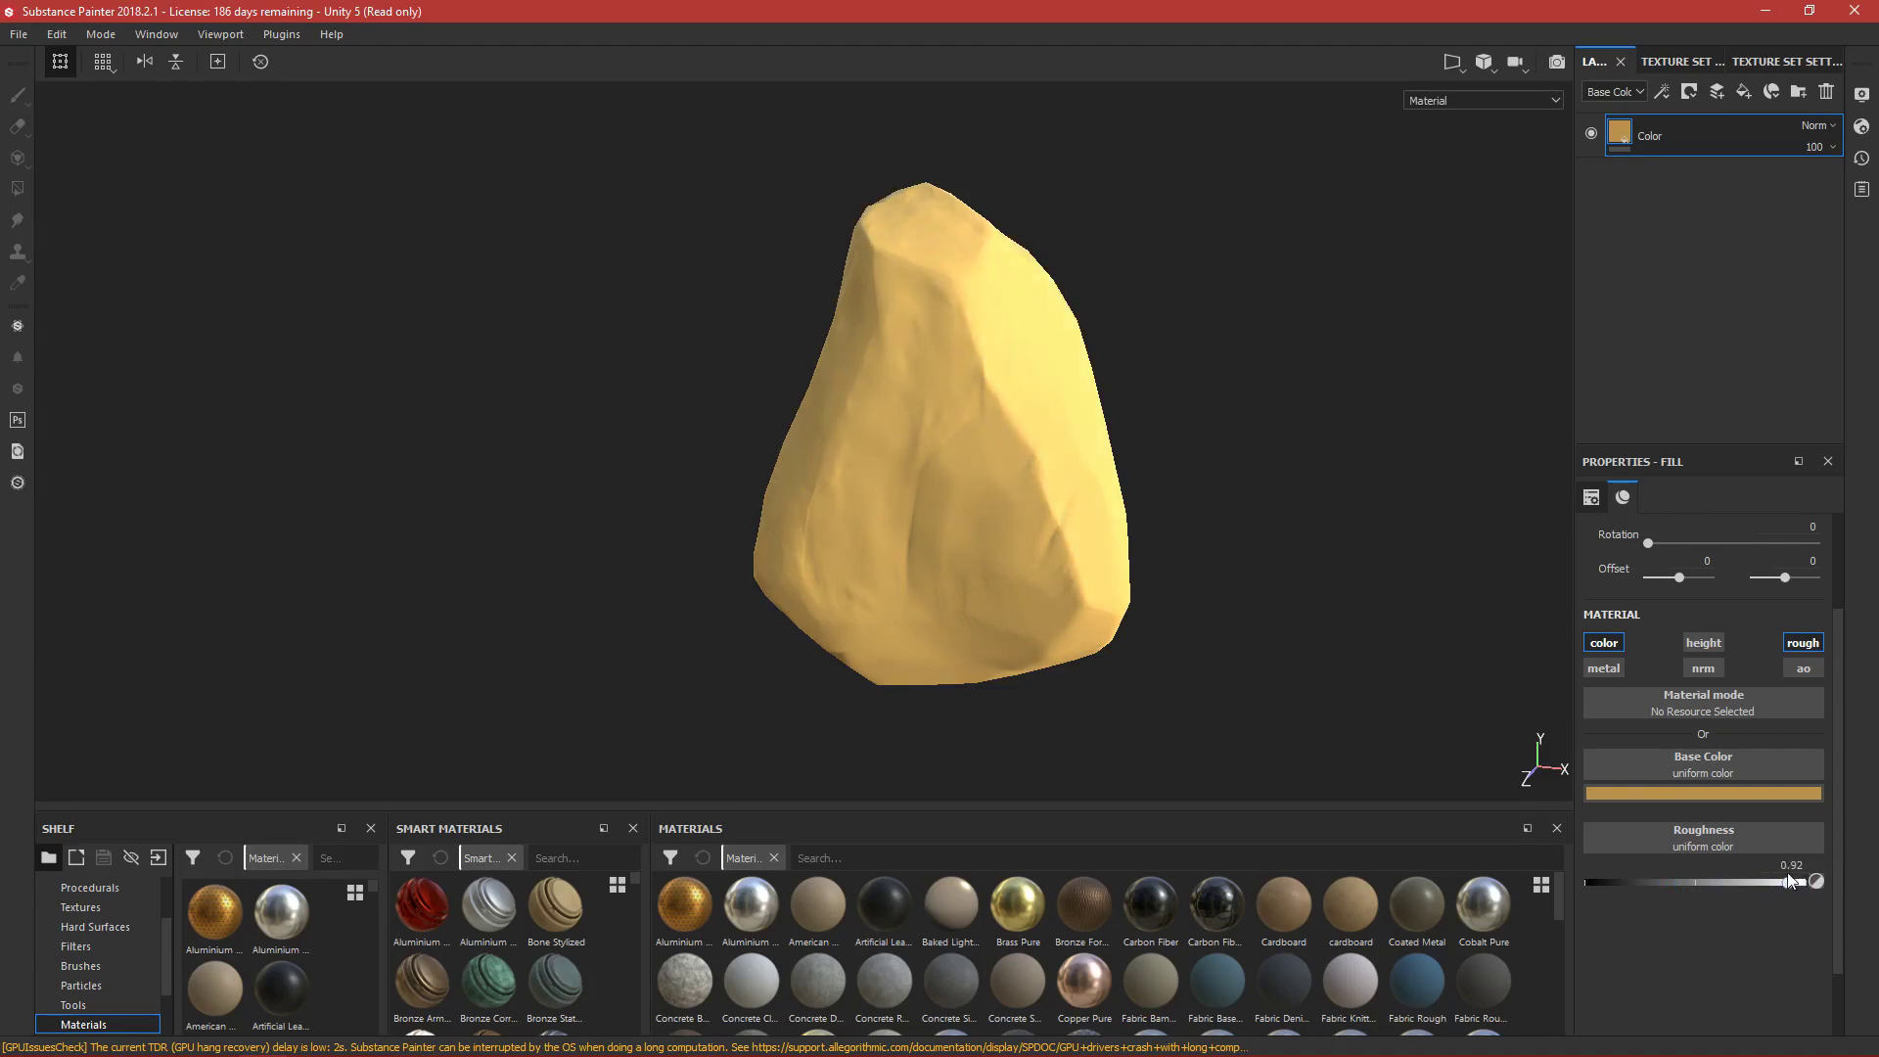
drag(1794, 878, 1783, 878)
alt+drag(1171, 536, 1279, 566)
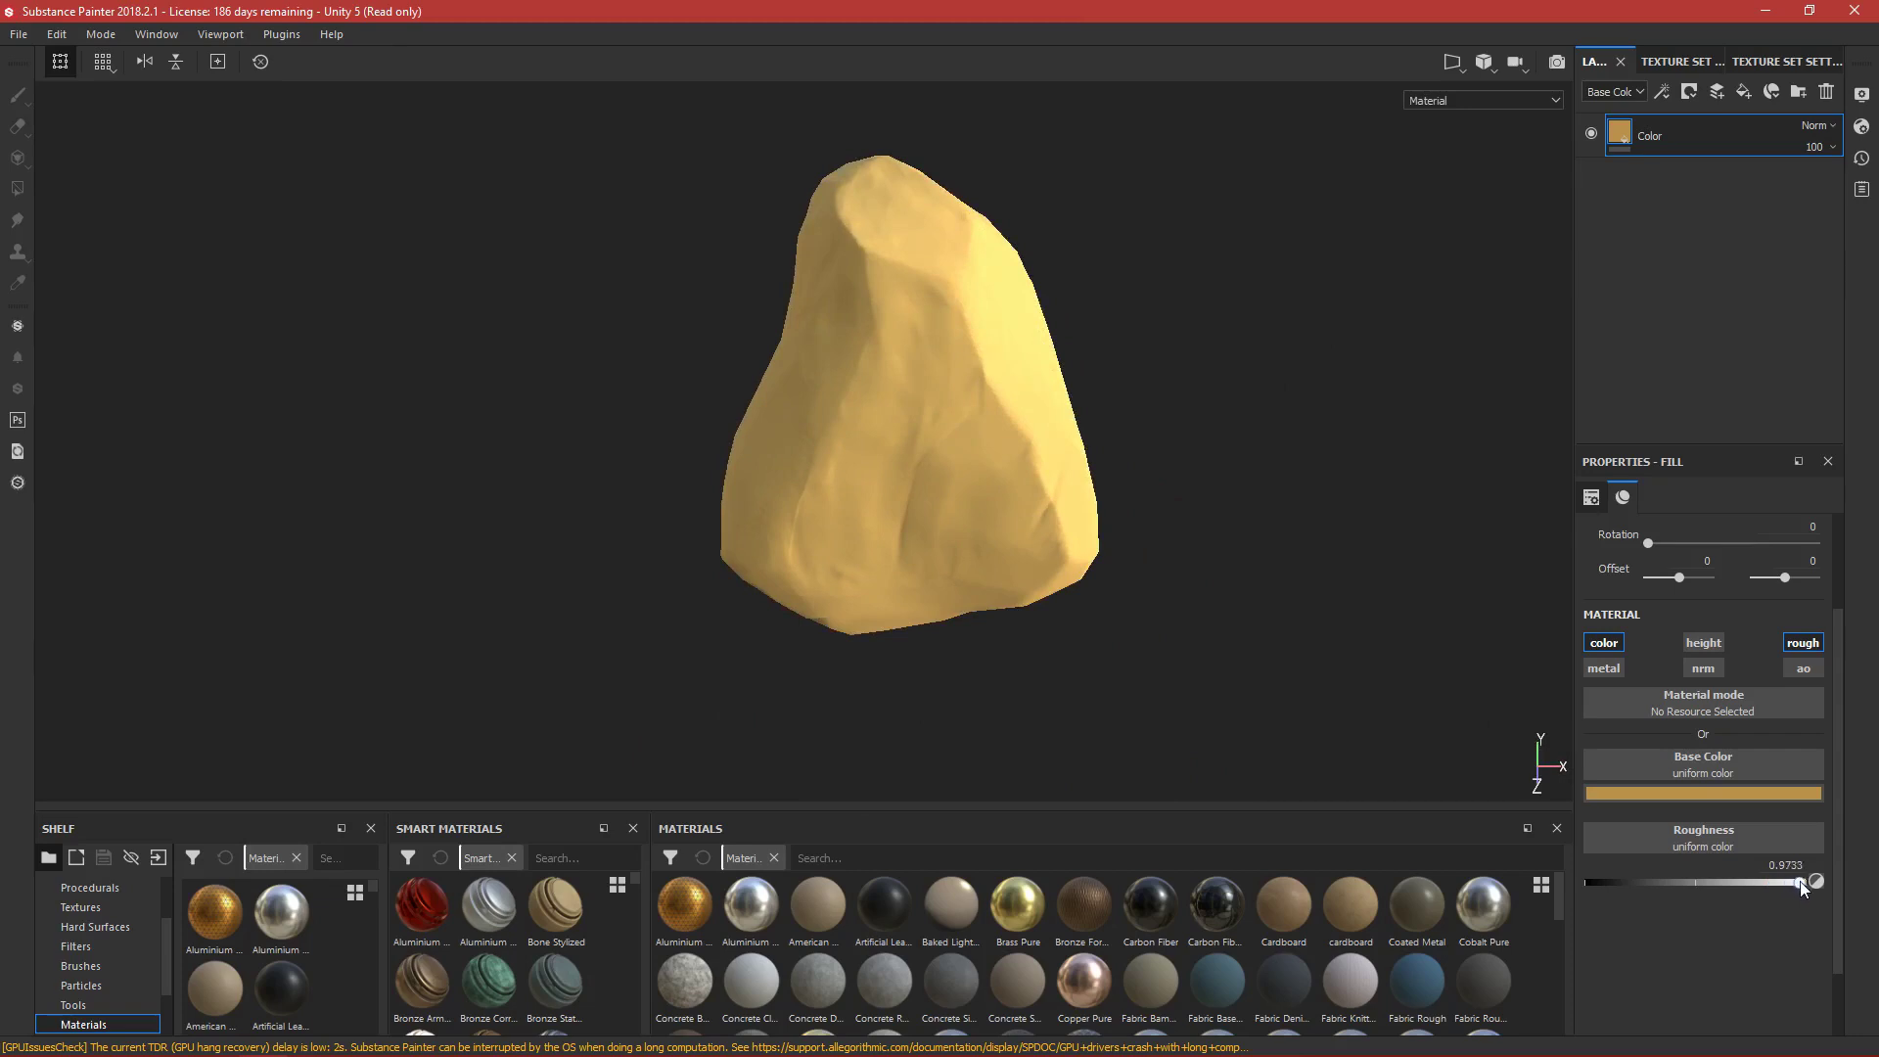
alt+drag(1485, 743, 1061, 600)
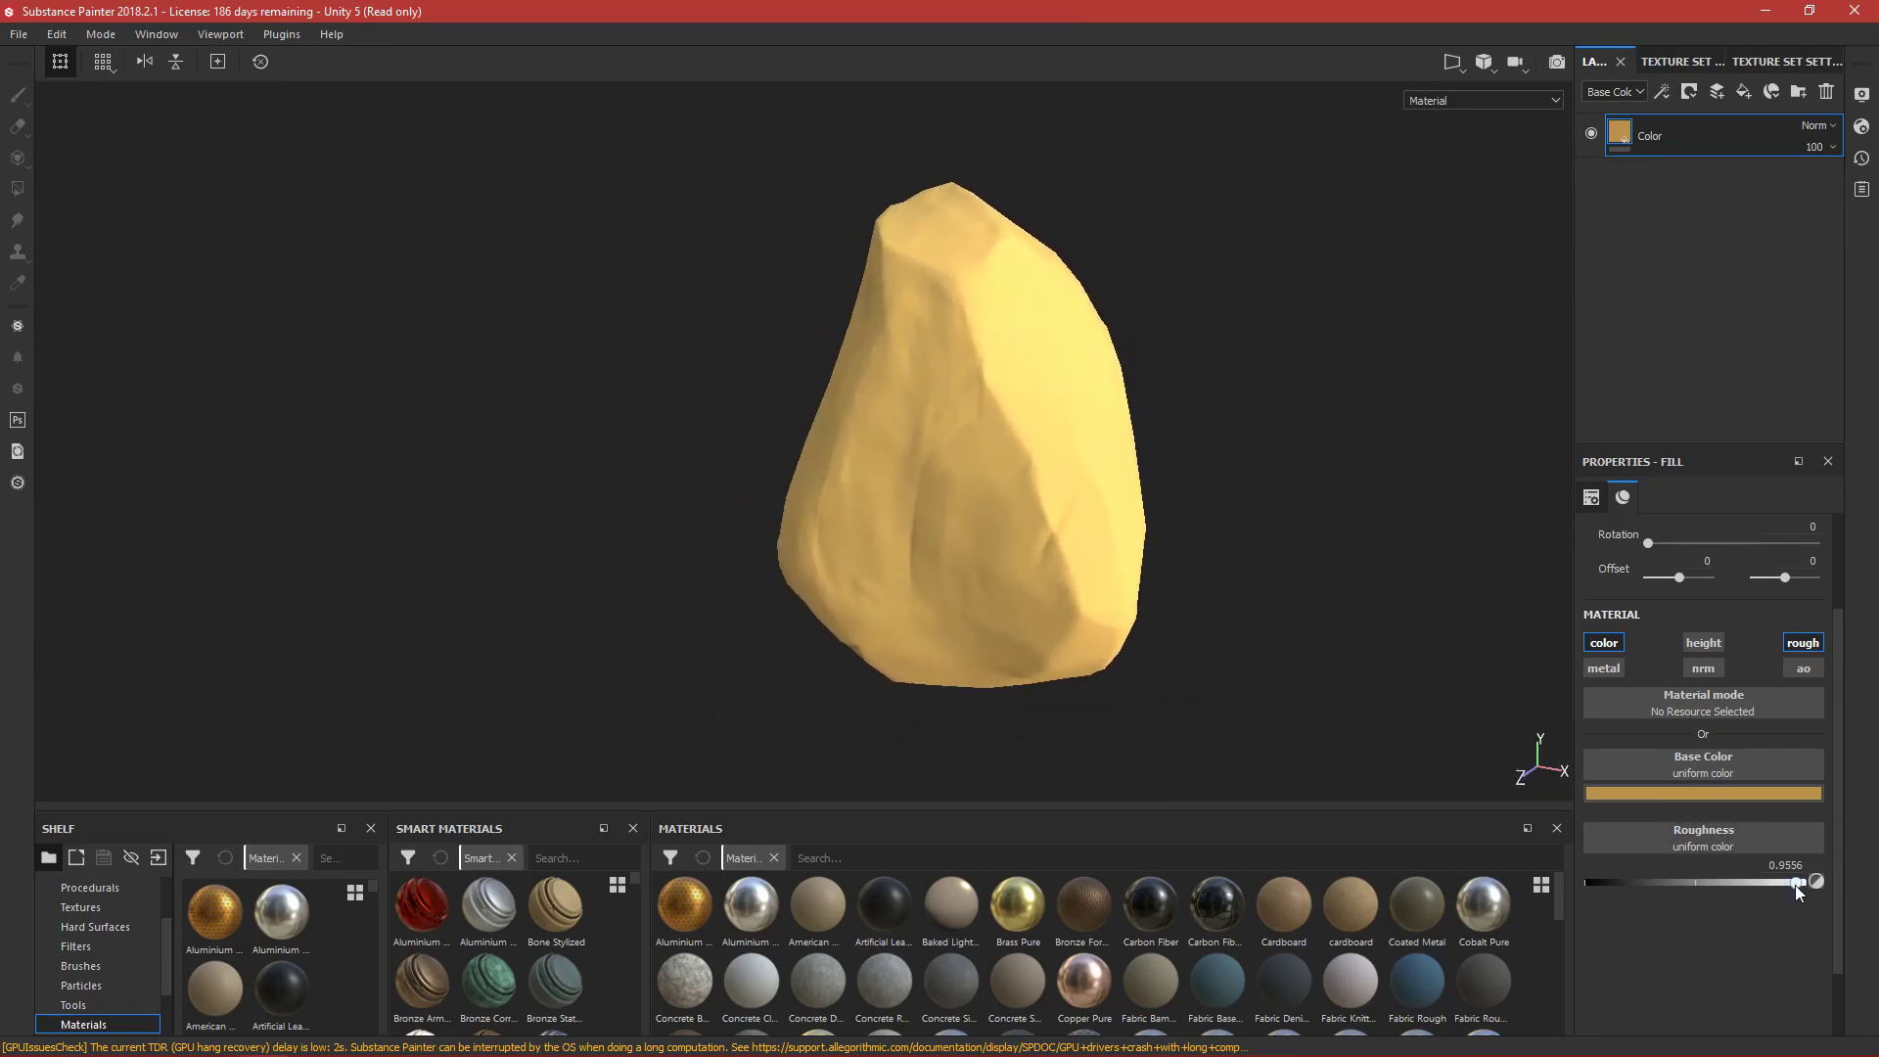
alt+drag(1247, 614, 1101, 578)
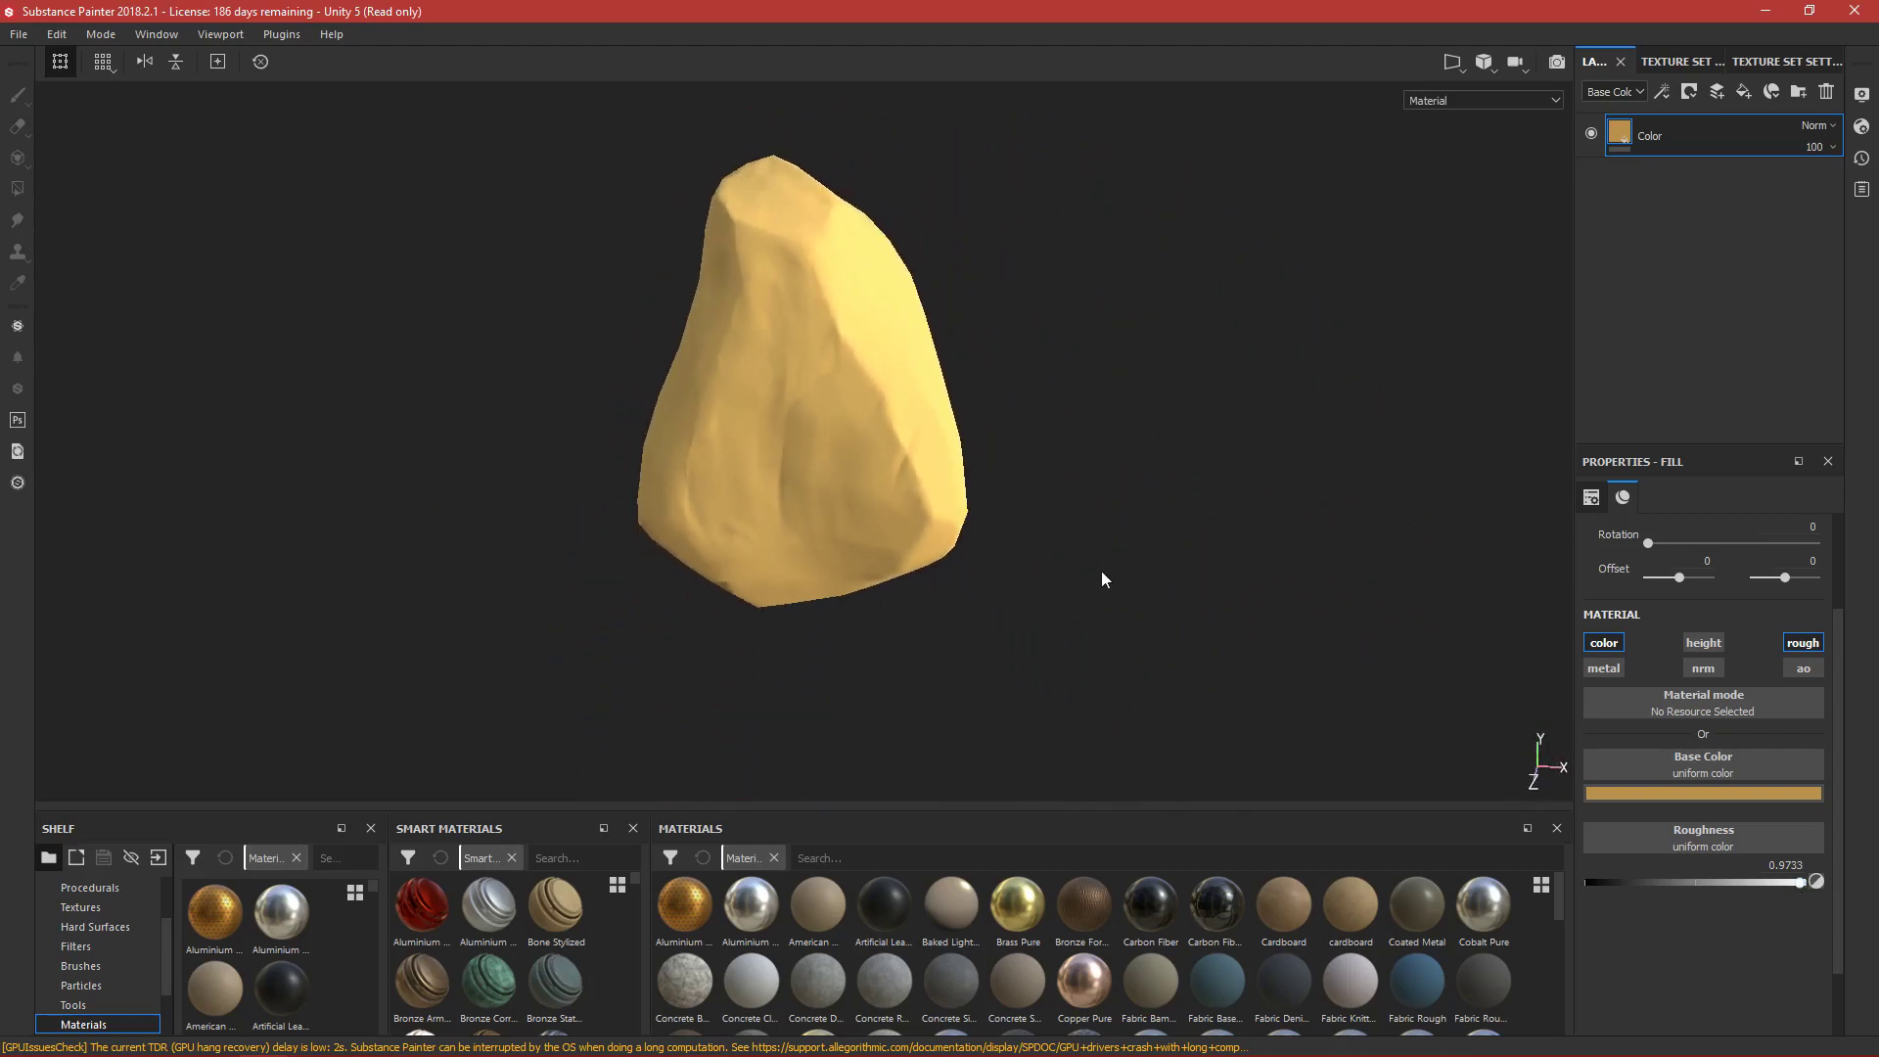
alt+drag(950, 567, 877, 505)
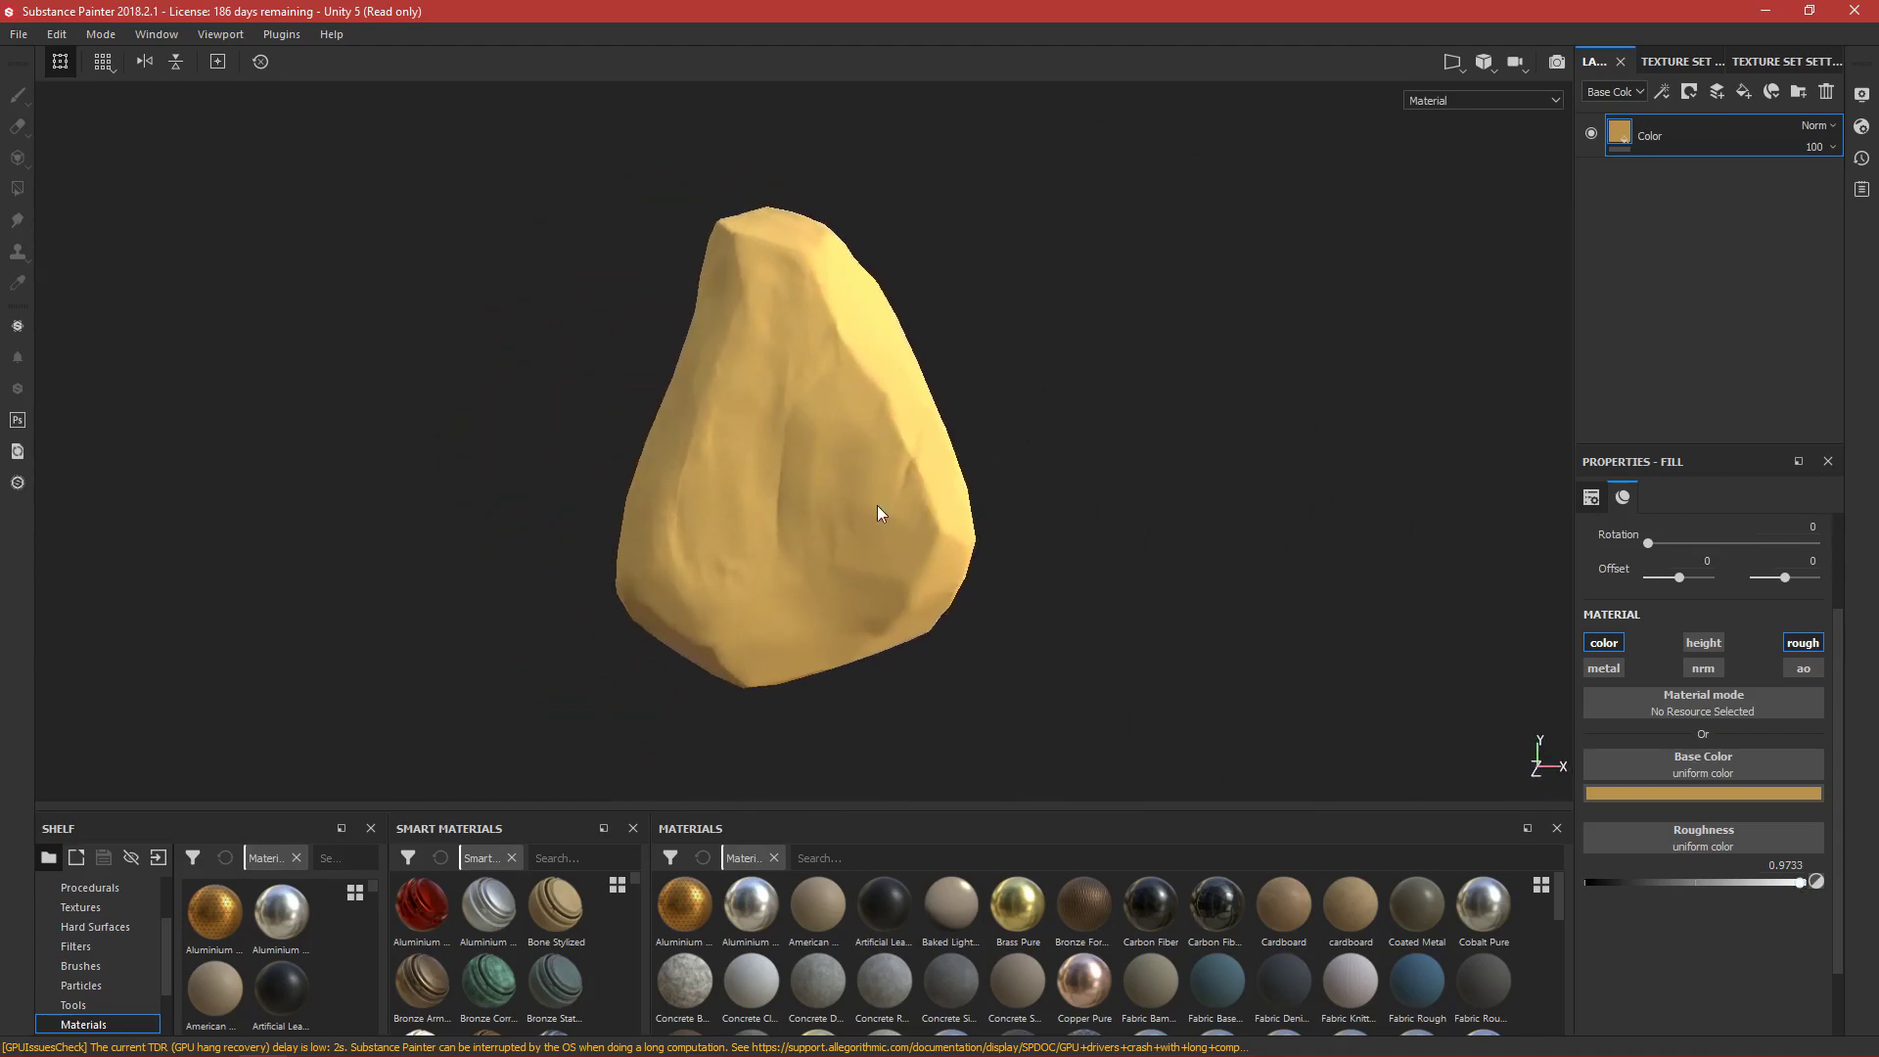
alt+drag(1057, 348, 851, 408)
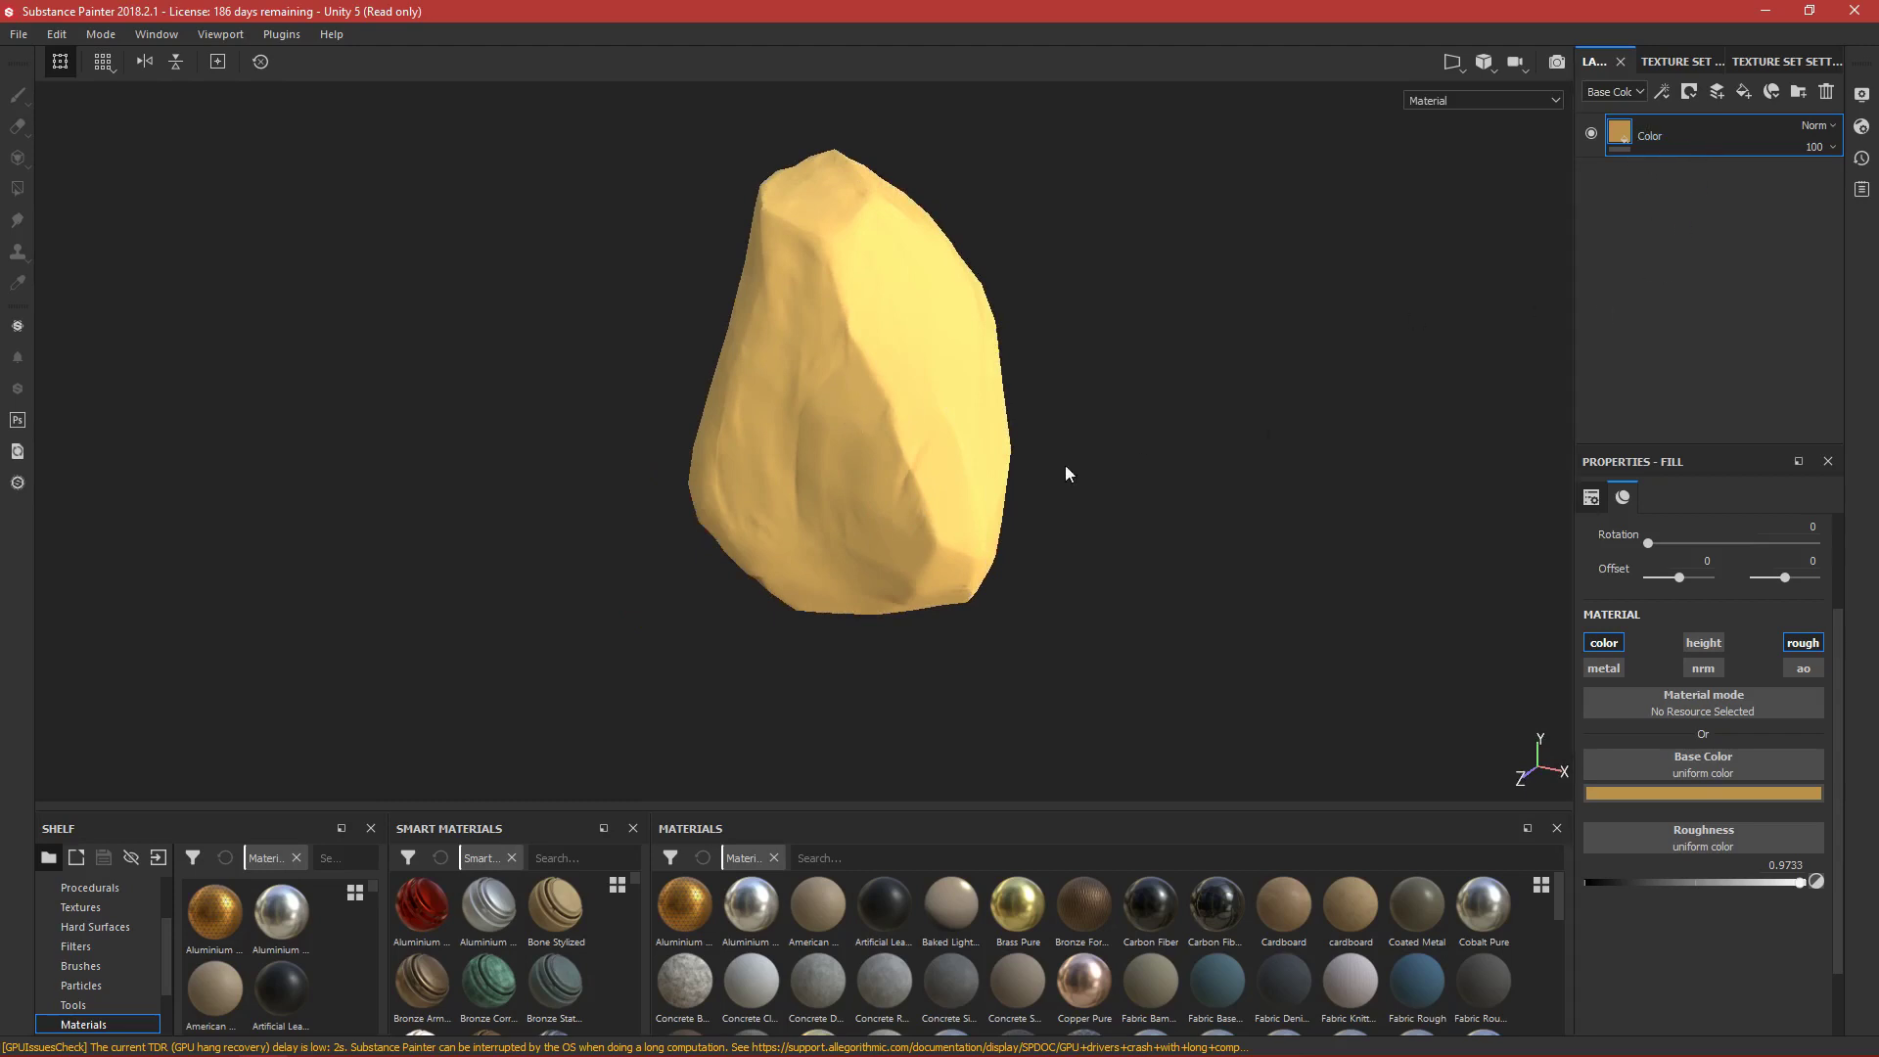
alt+drag(1069, 471, 1095, 415)
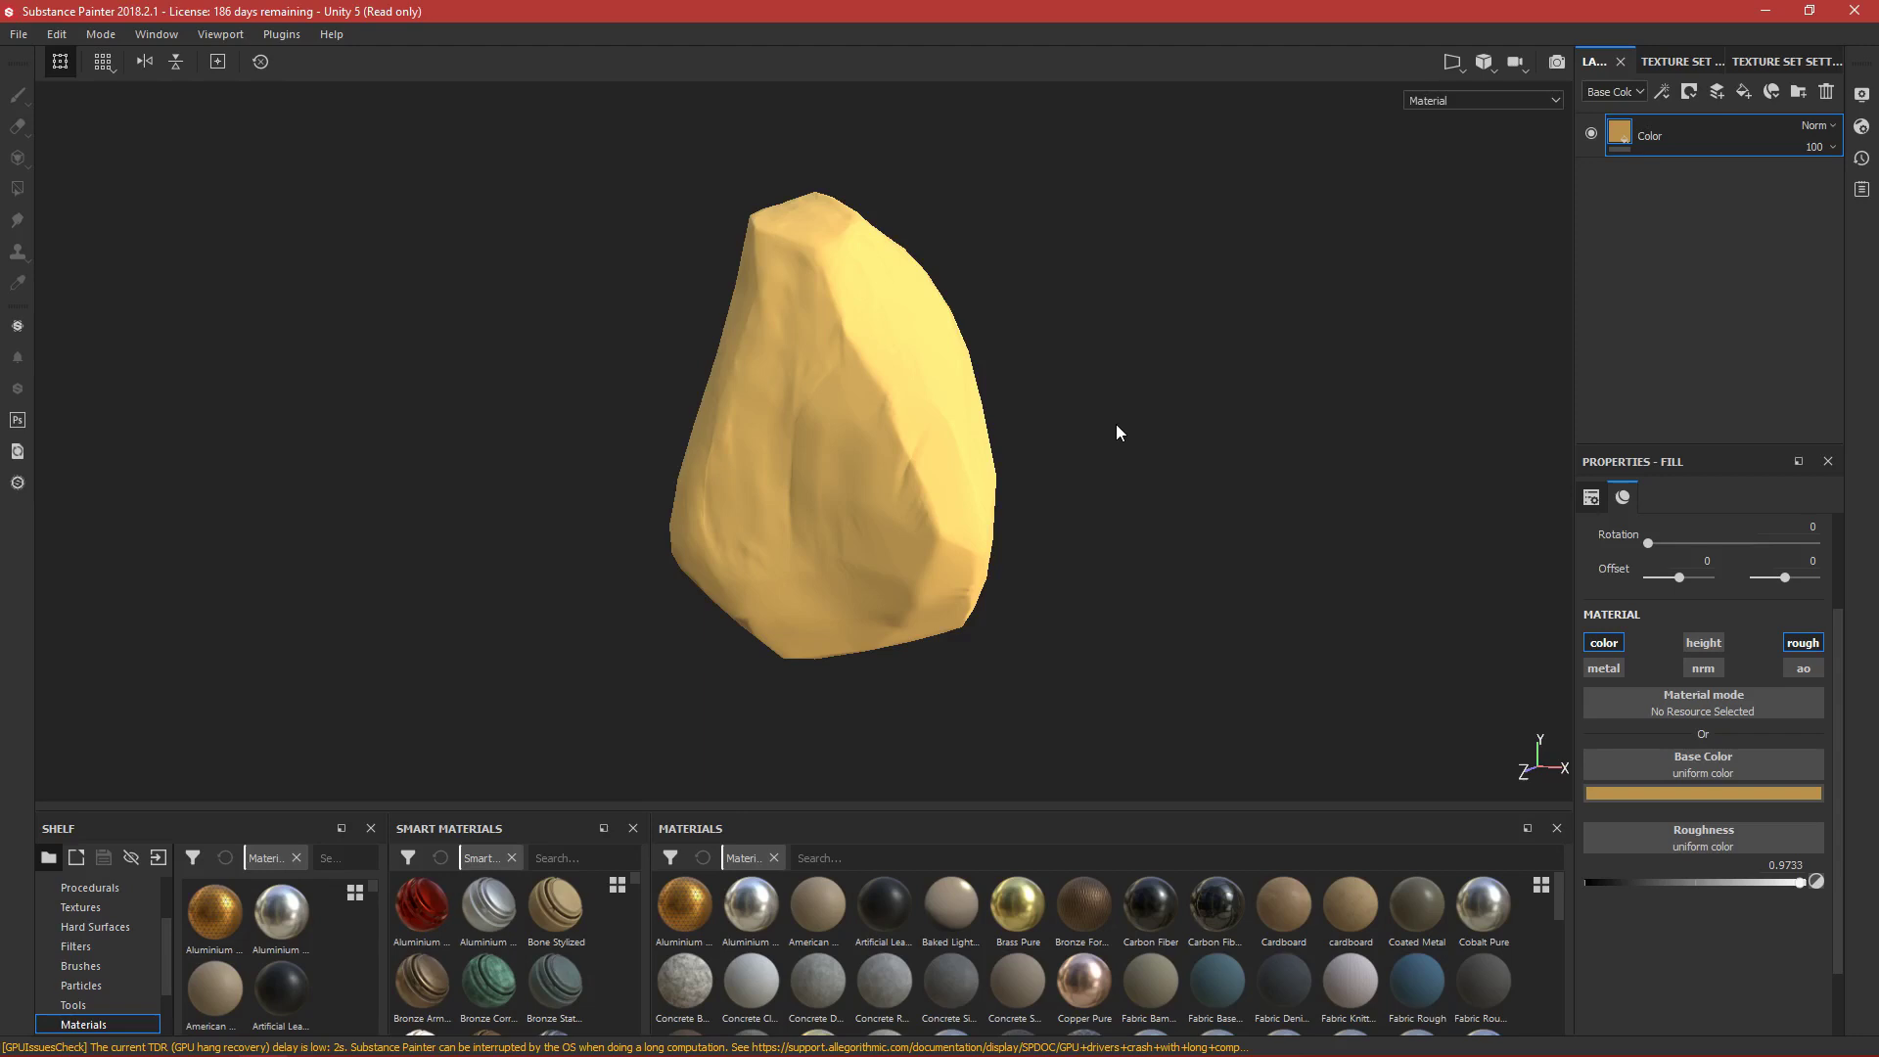
Add a fill layer above the Color layer and rename it Gradient.
click(1743, 92)
click(1743, 92)
key(Delete)
double_click(1673, 139)
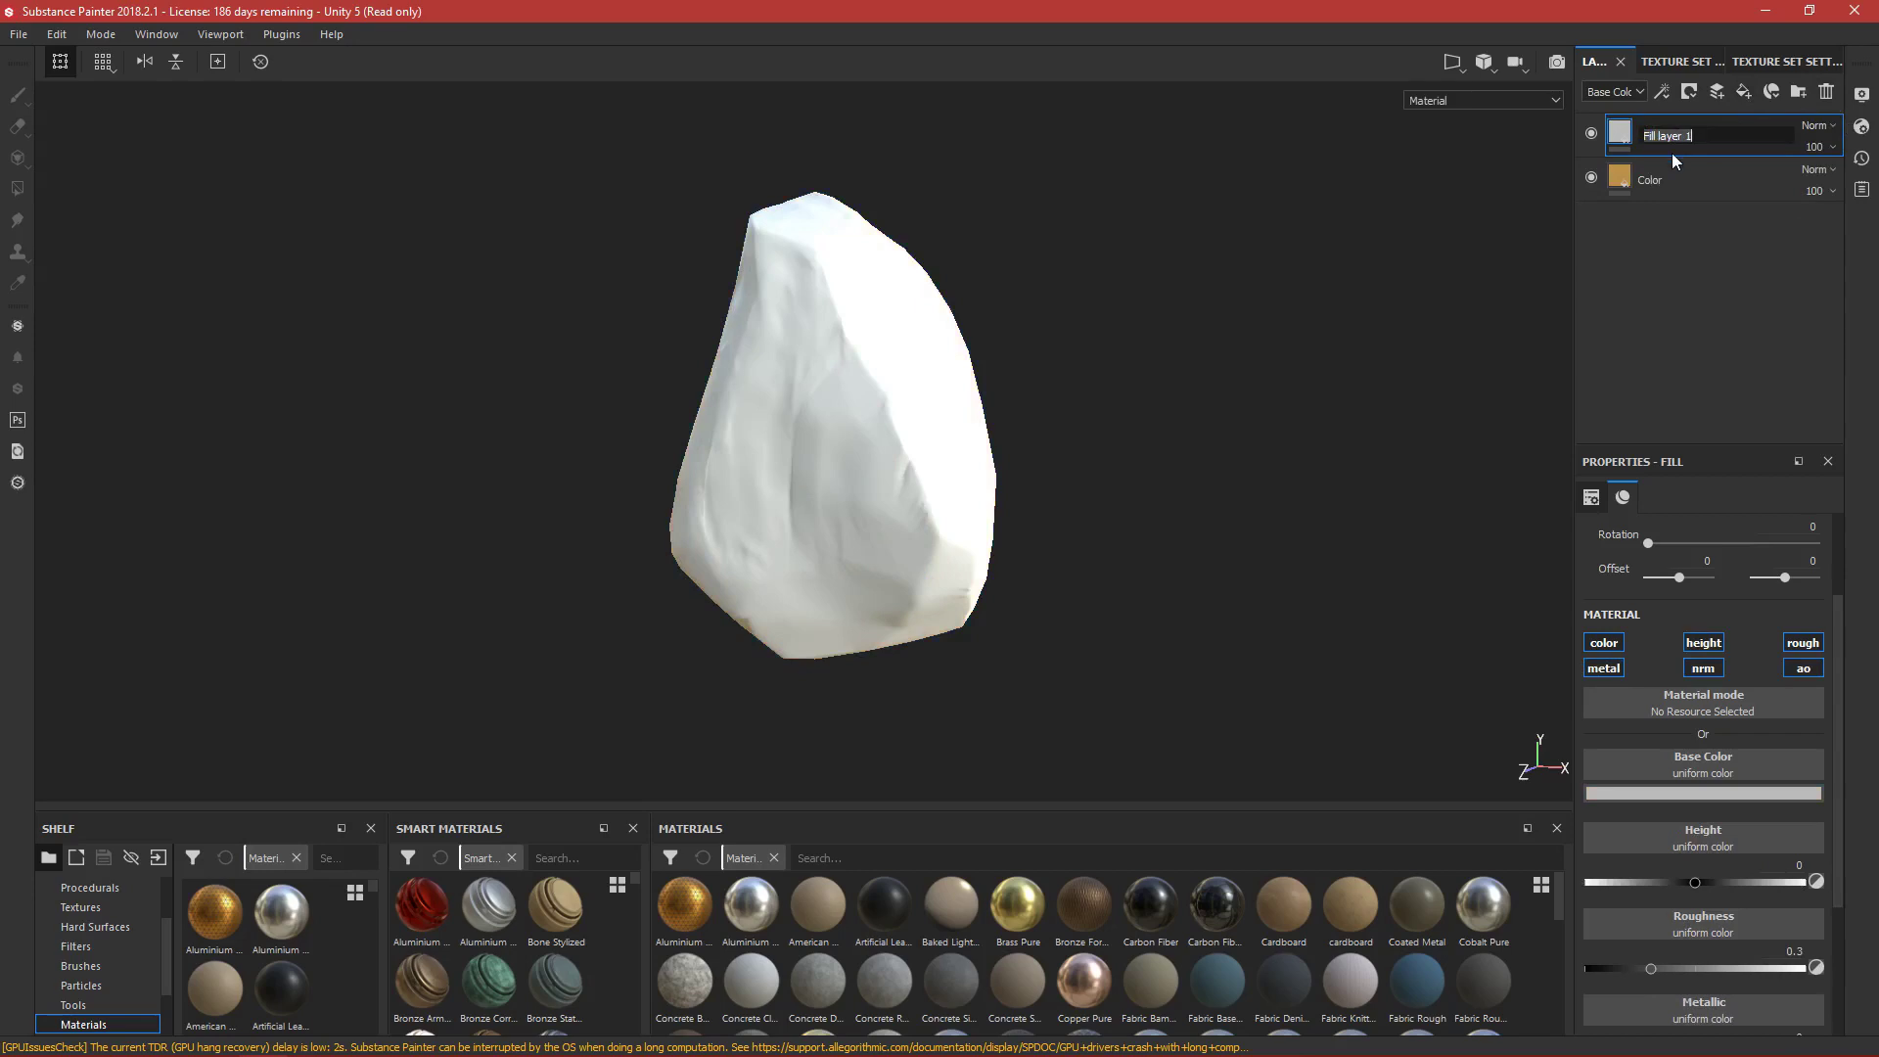
text(Gradient)
key(Return)
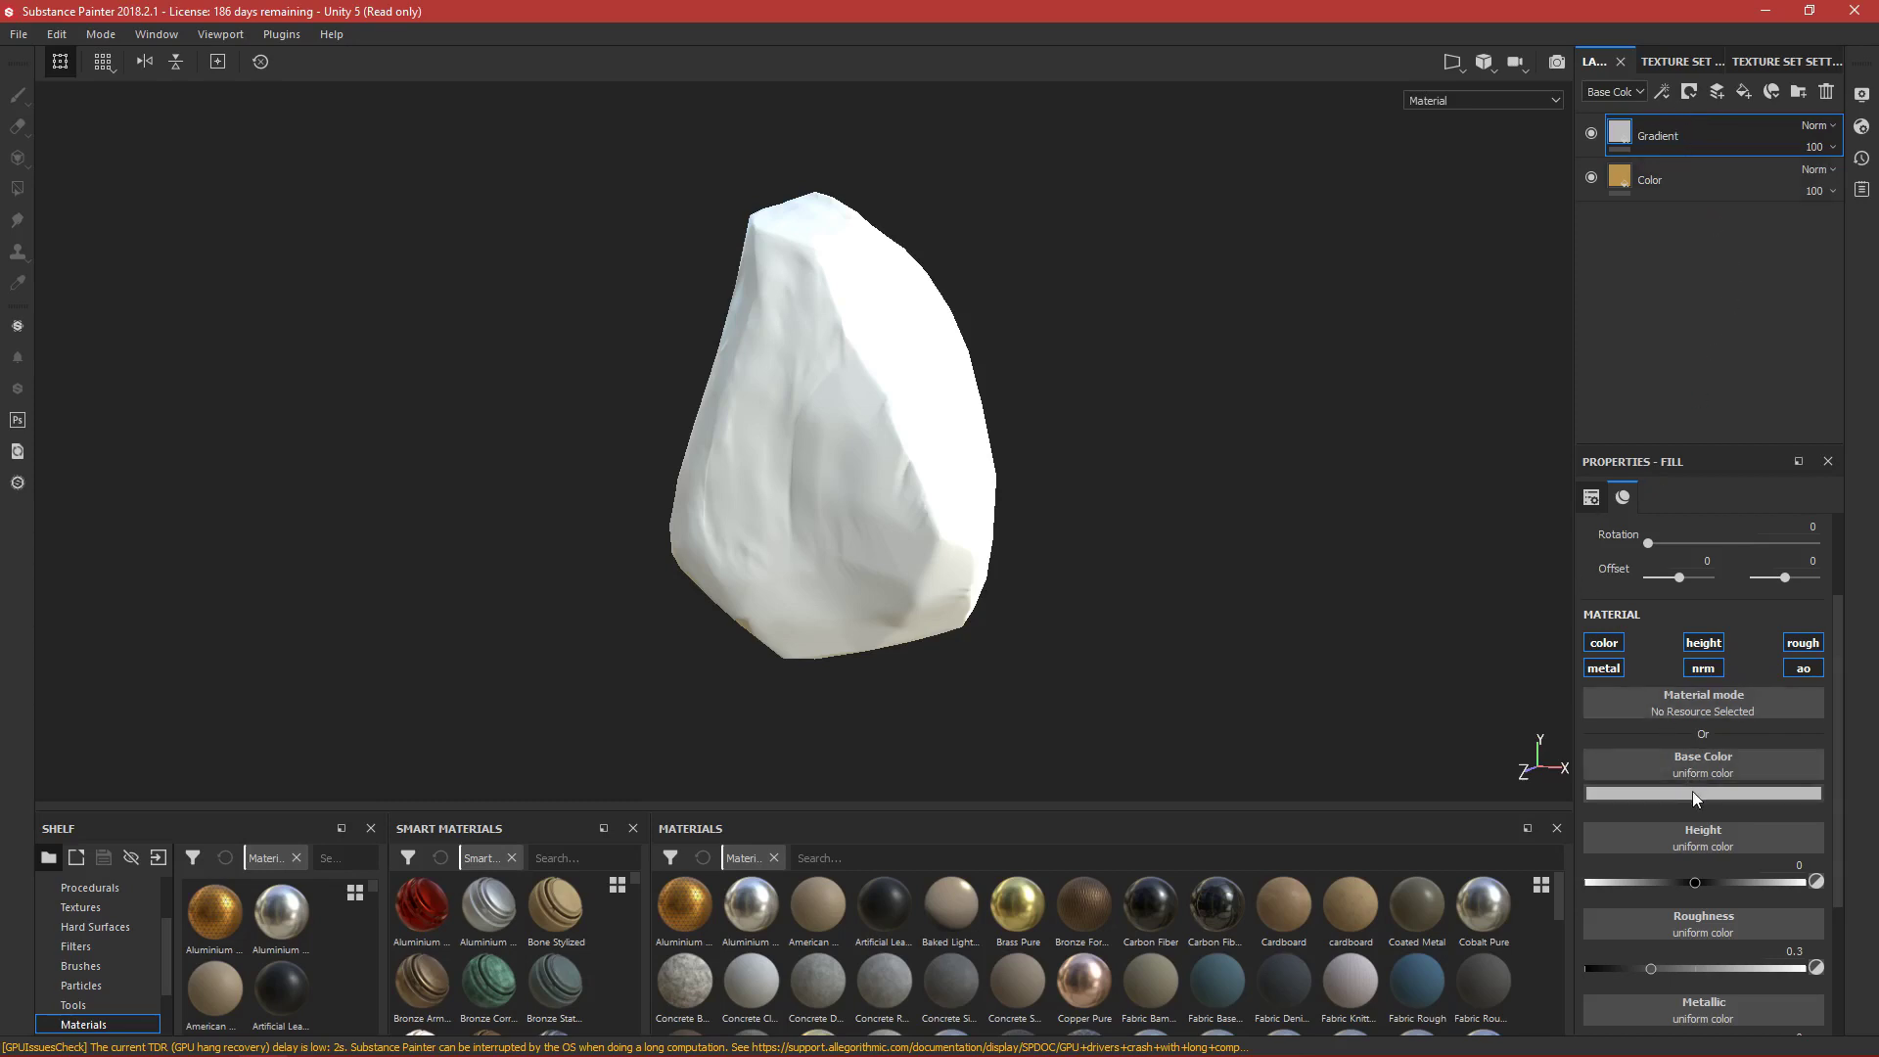
Disable the metal, height, normal, ambient occlusion and roughness channels of the Gradient layer, leaving only color.
click(1604, 668)
click(1703, 642)
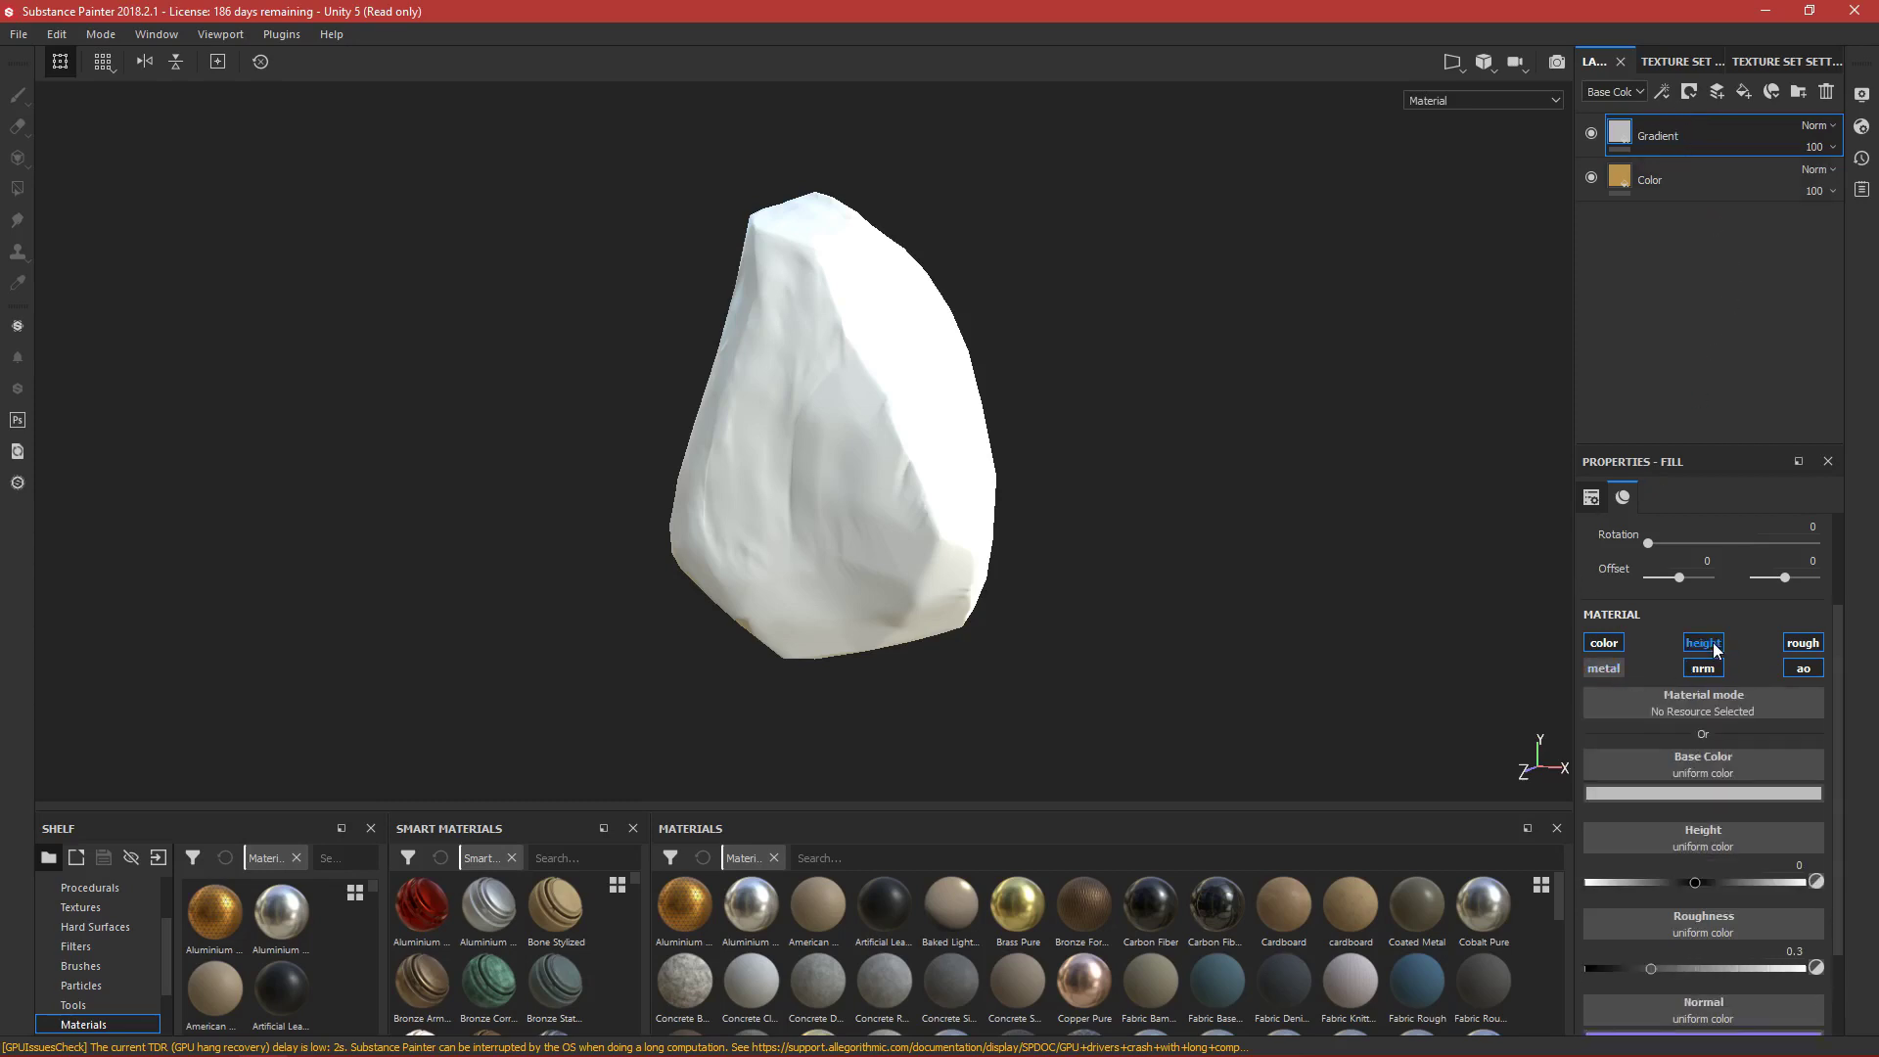
click(1704, 669)
click(1799, 668)
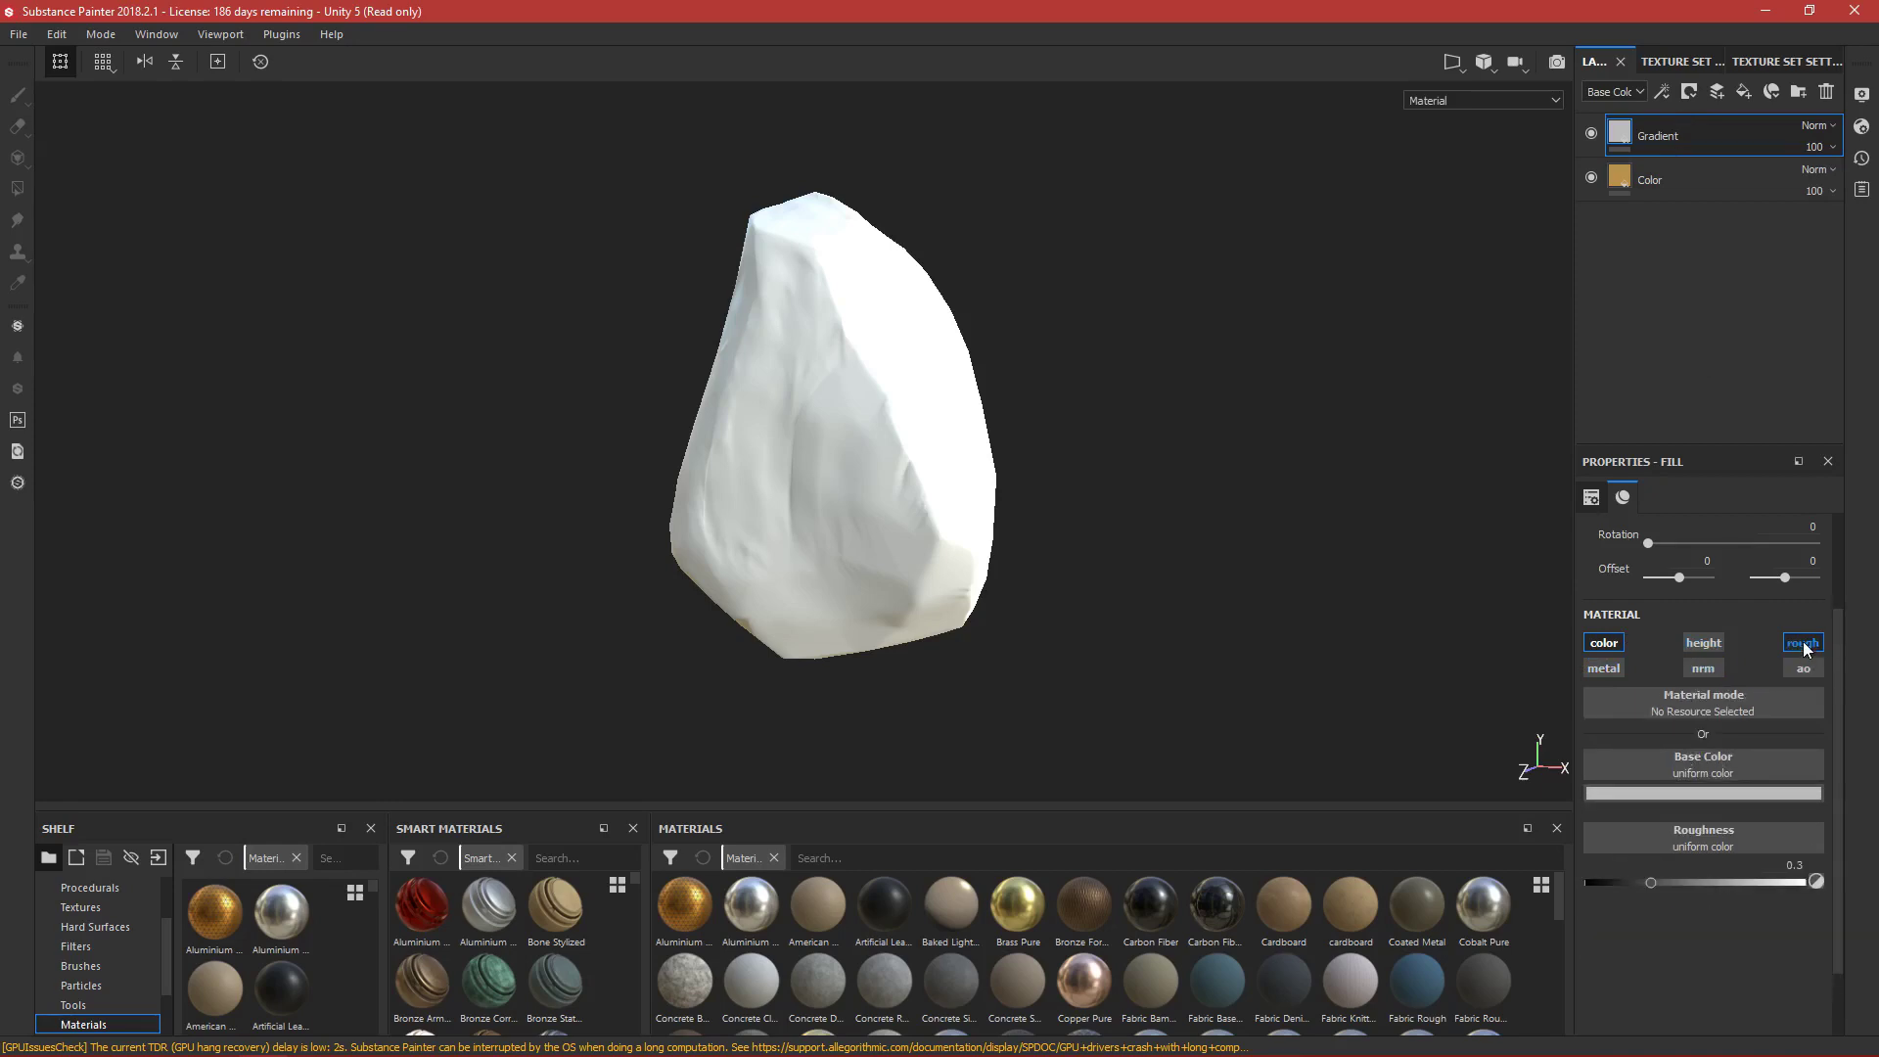
click(1801, 643)
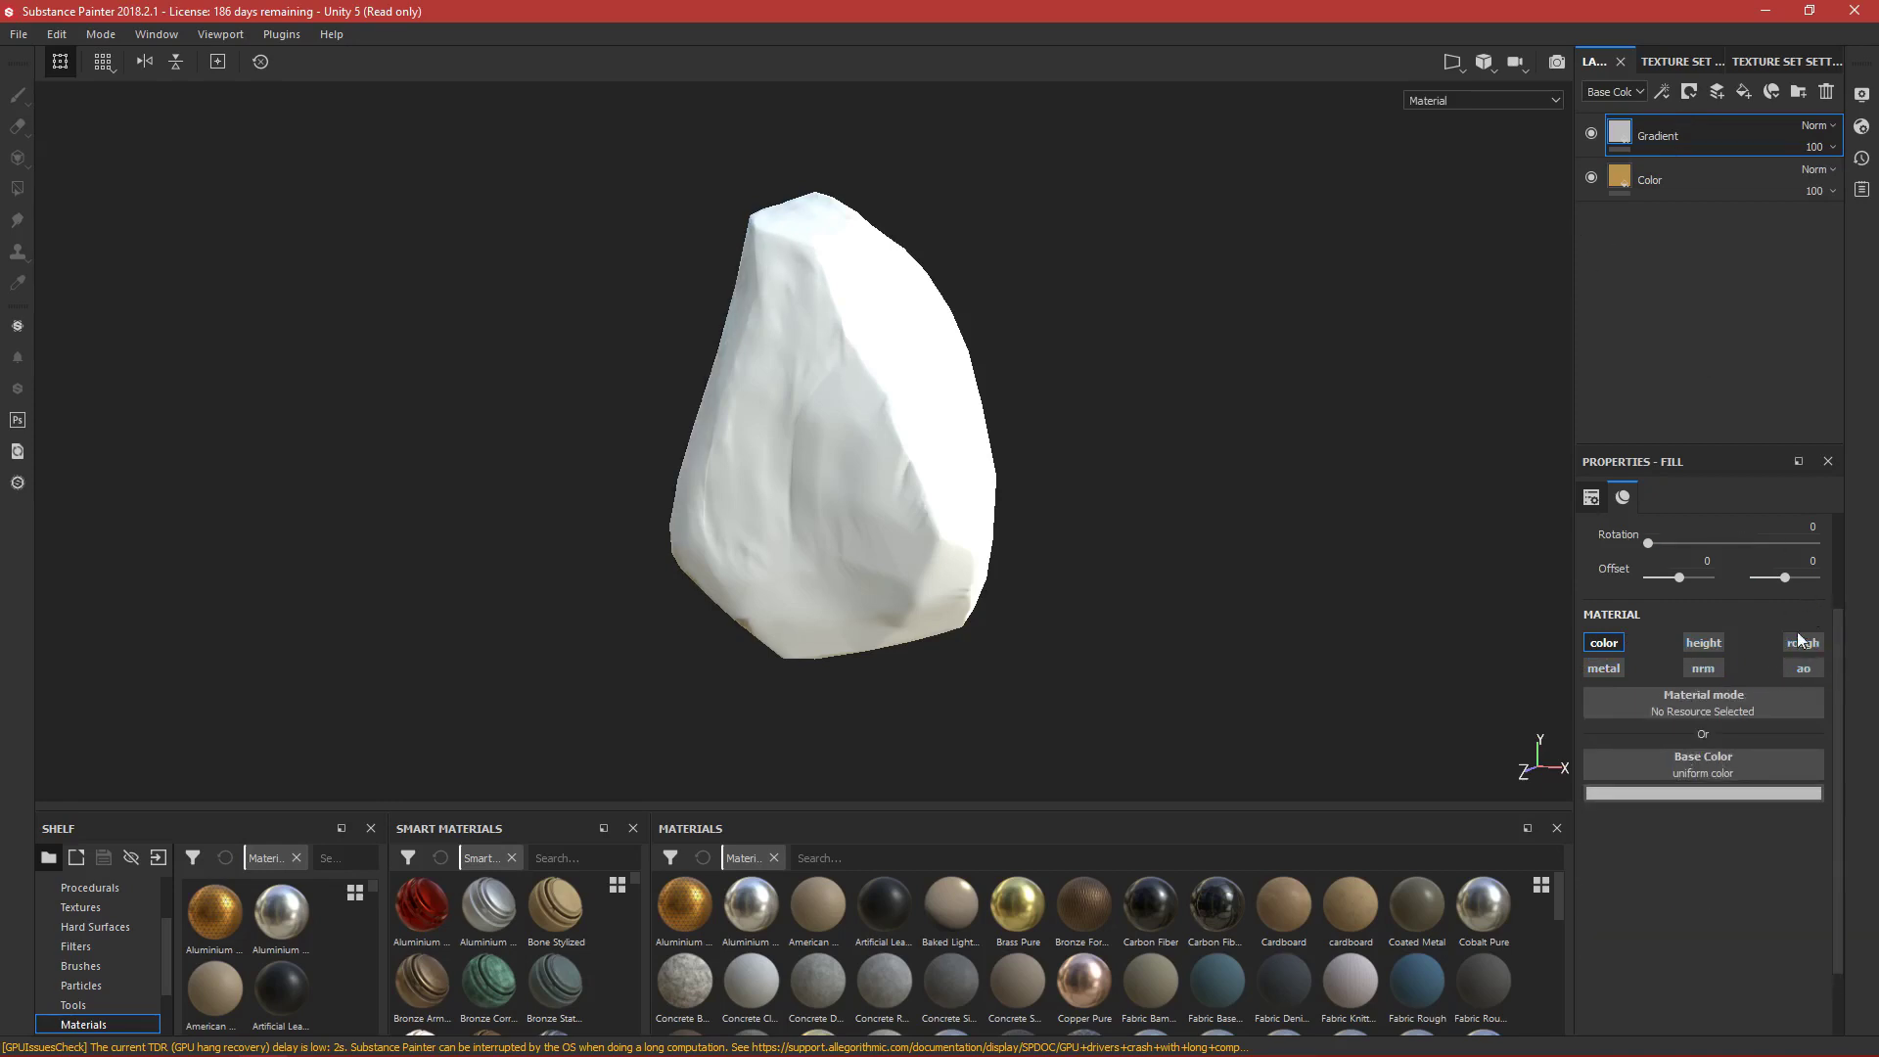
click(1801, 643)
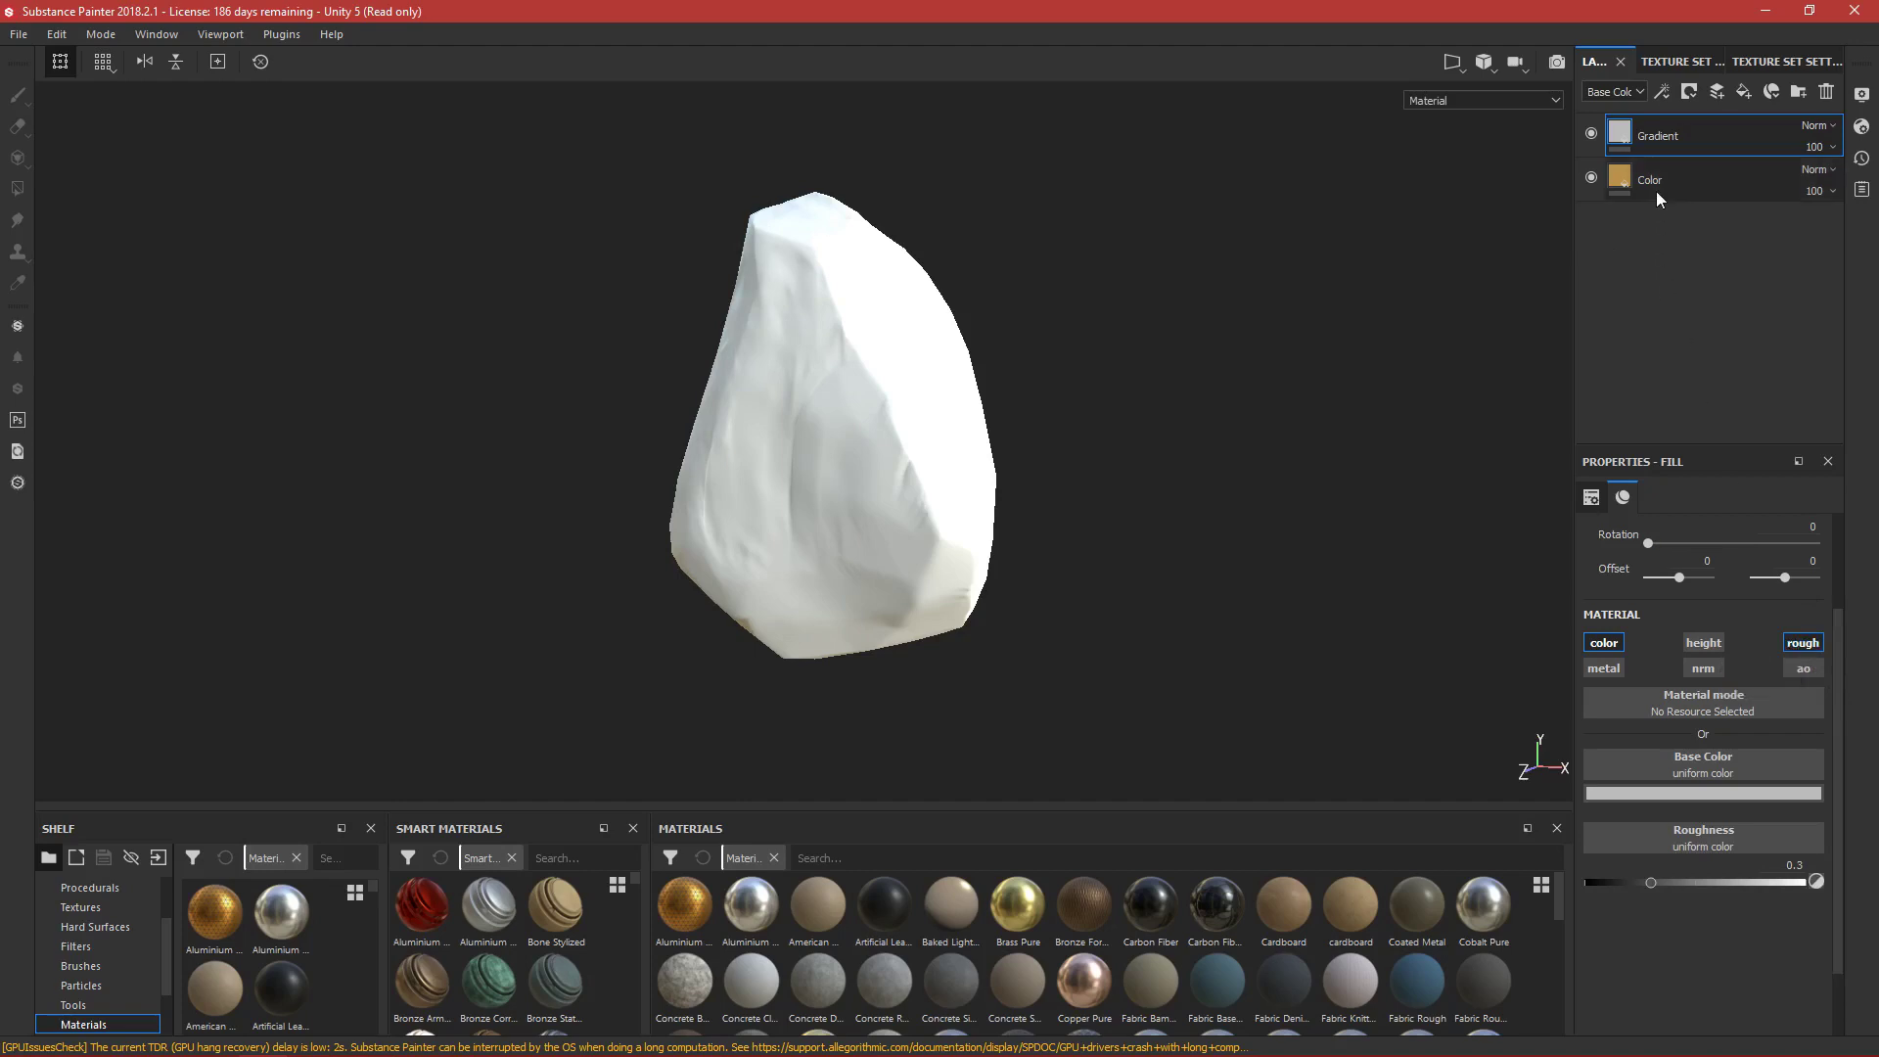
click(1811, 642)
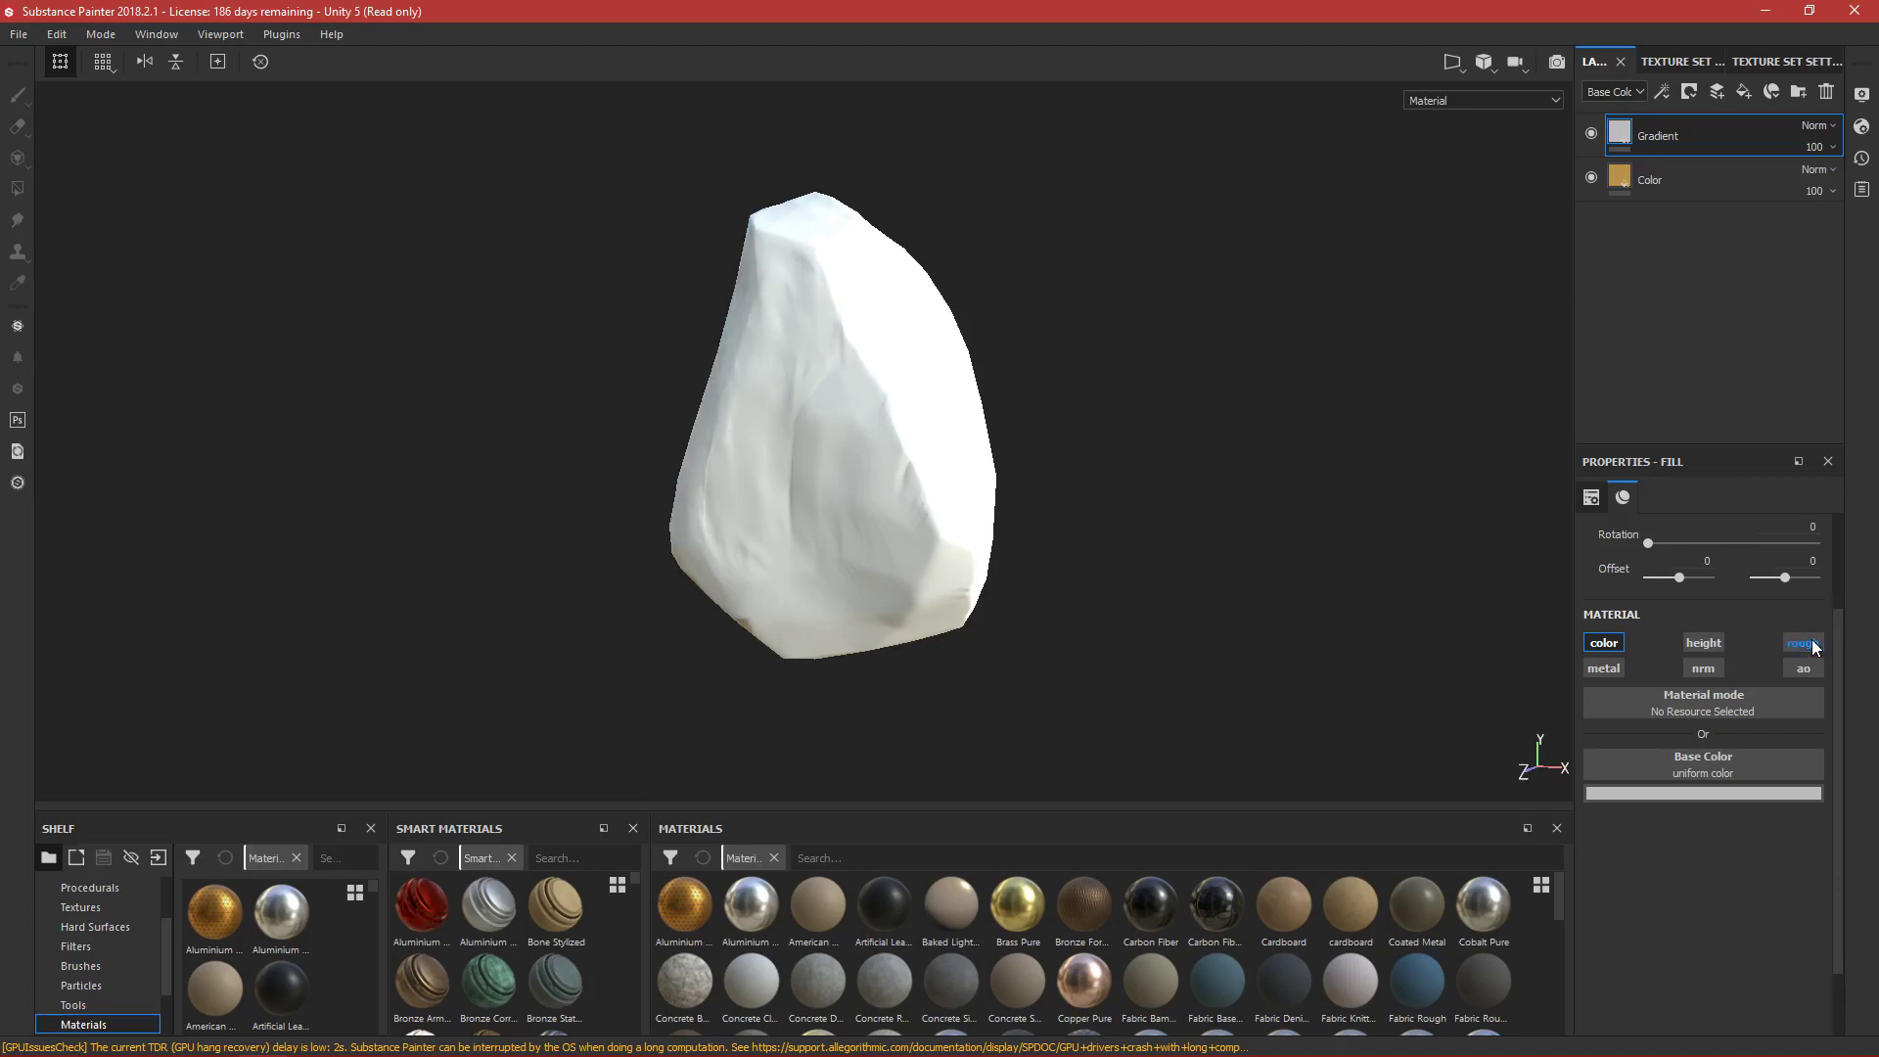
Sample the Color layer's golden tan for the Gradient base color and deepen it to R 0.361, G 0.186, B 0.006.
click(1687, 794)
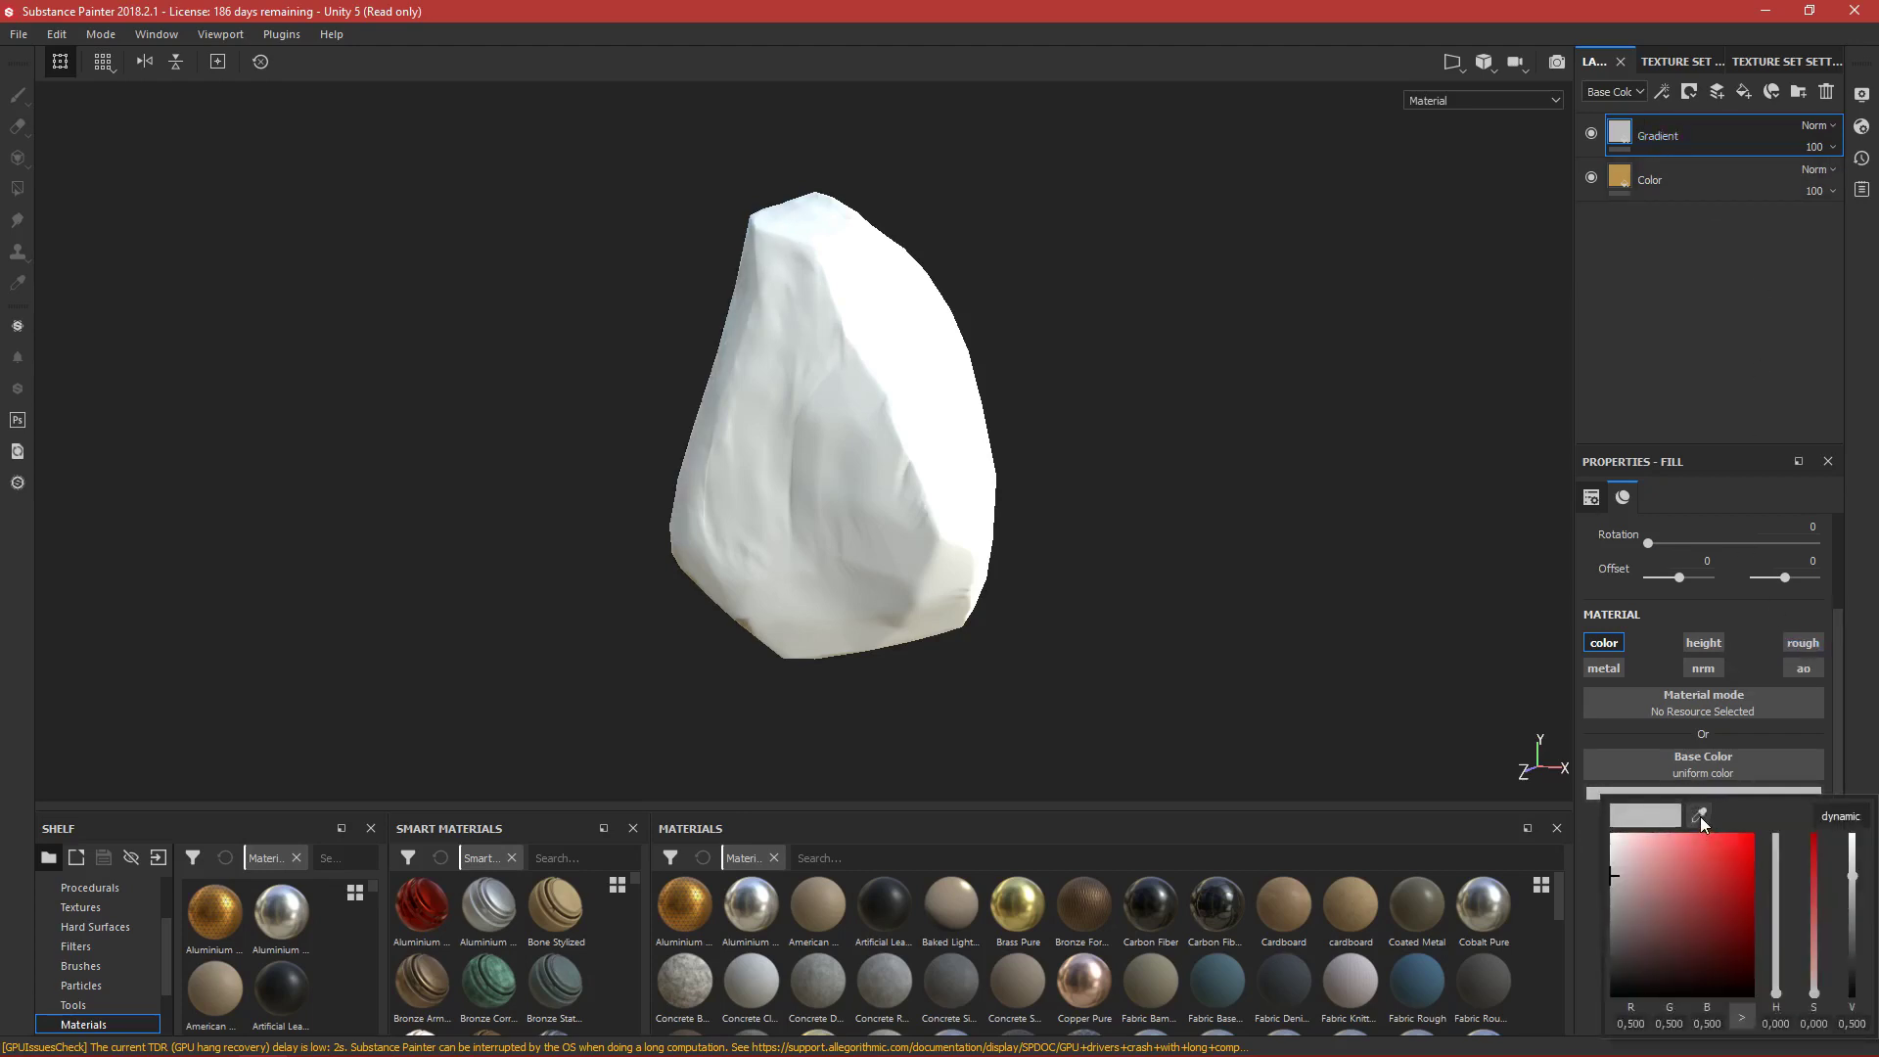
drag(1700, 816, 1625, 172)
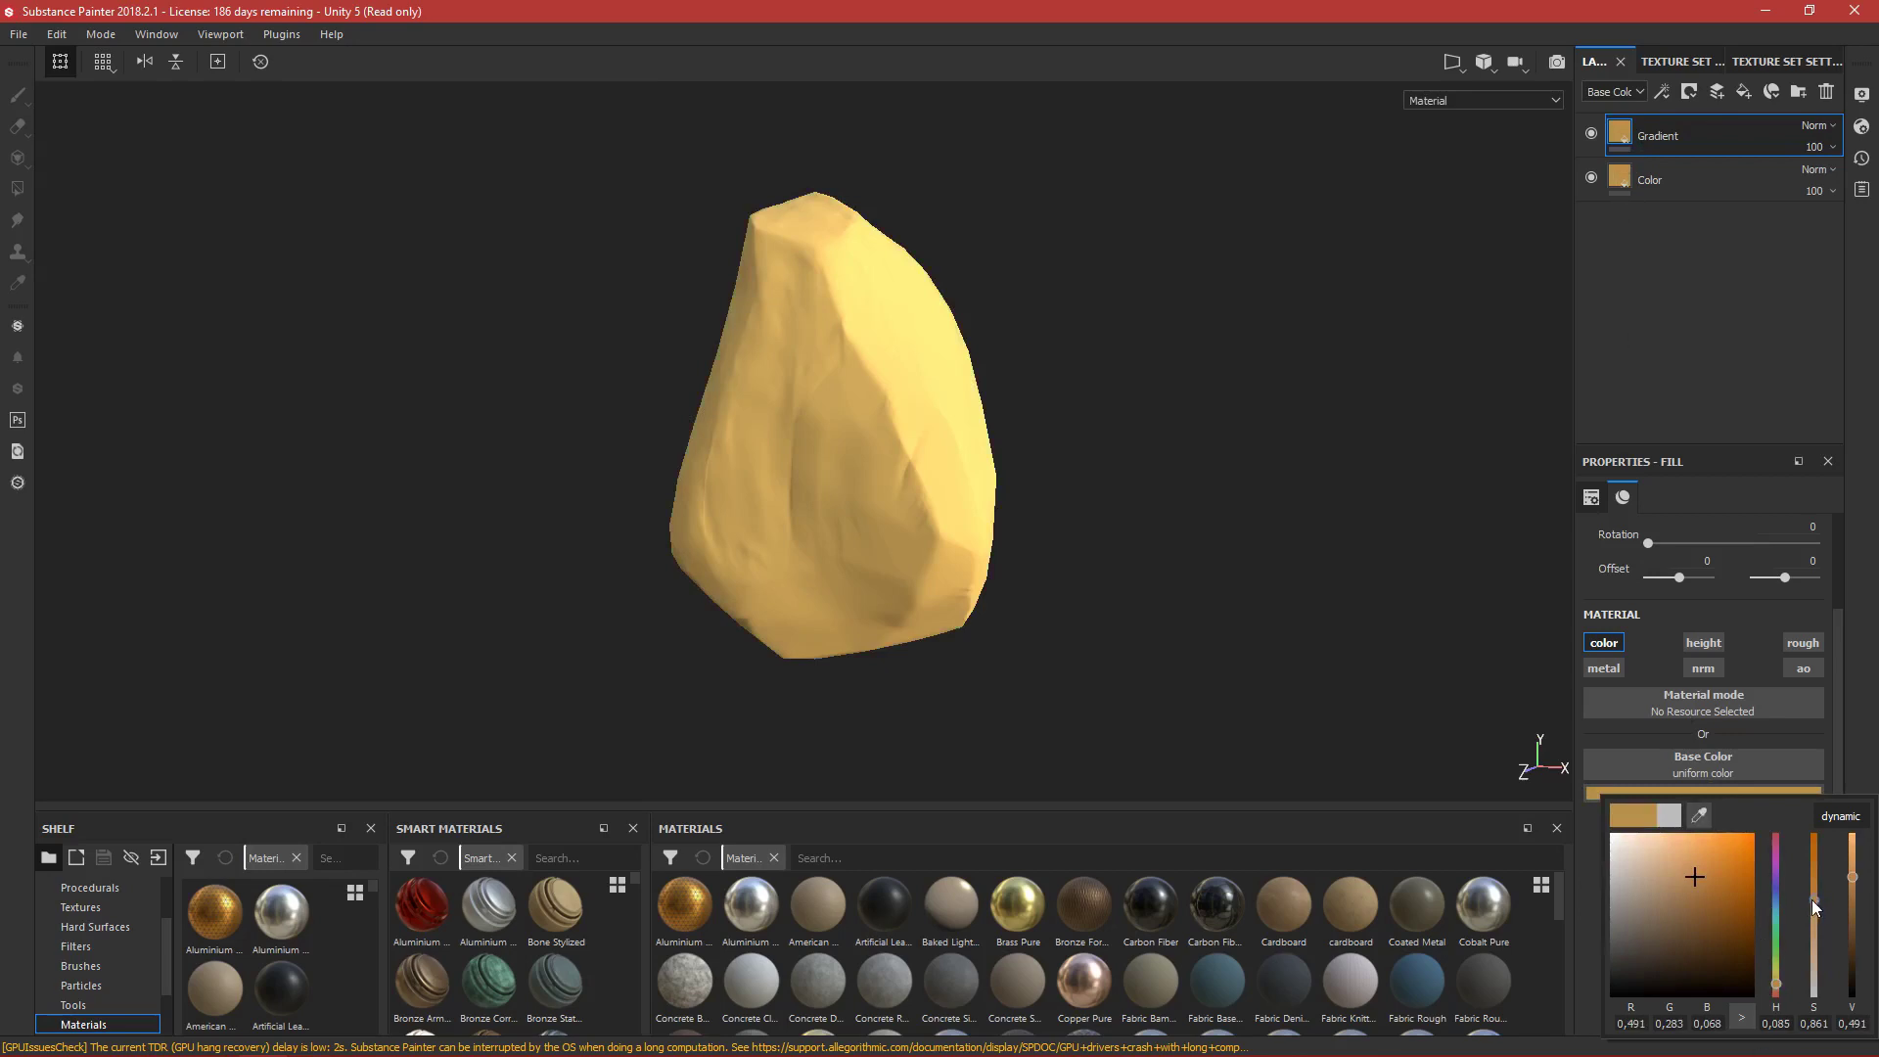
drag(1811, 895, 1812, 877)
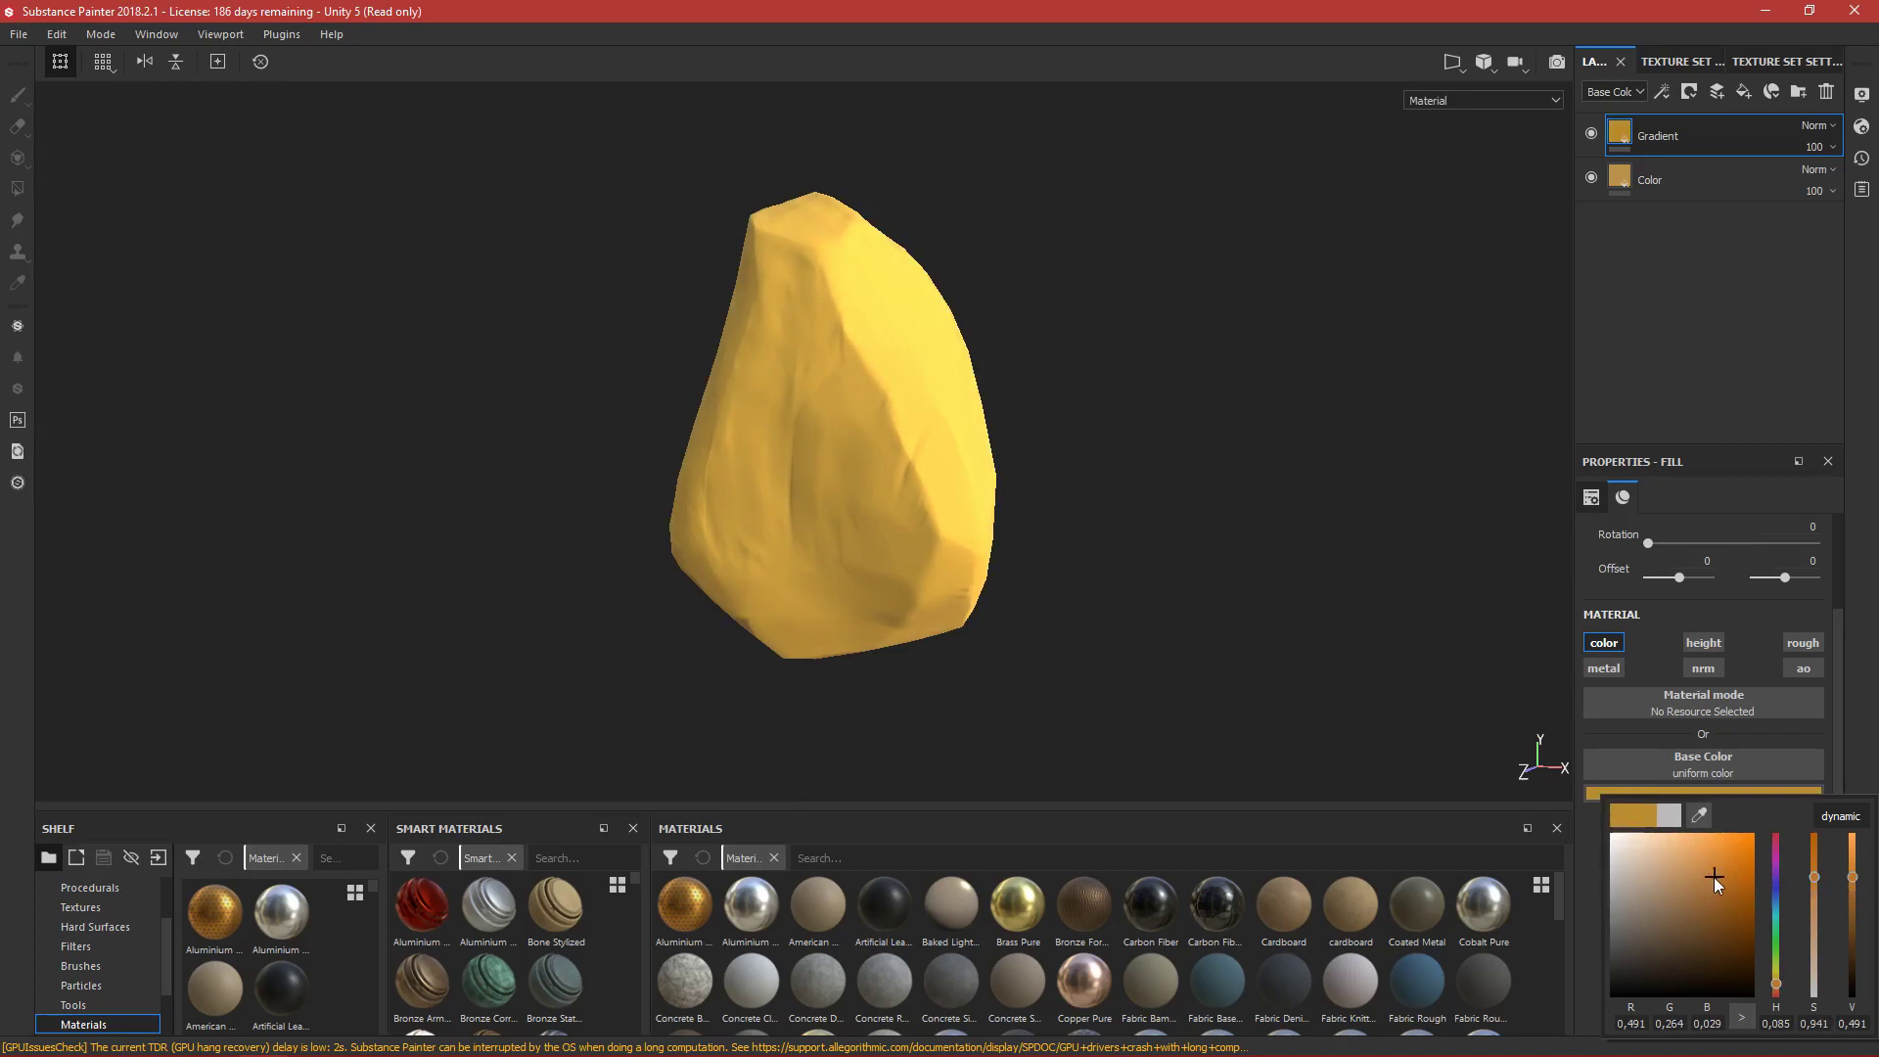
drag(1714, 878, 1730, 892)
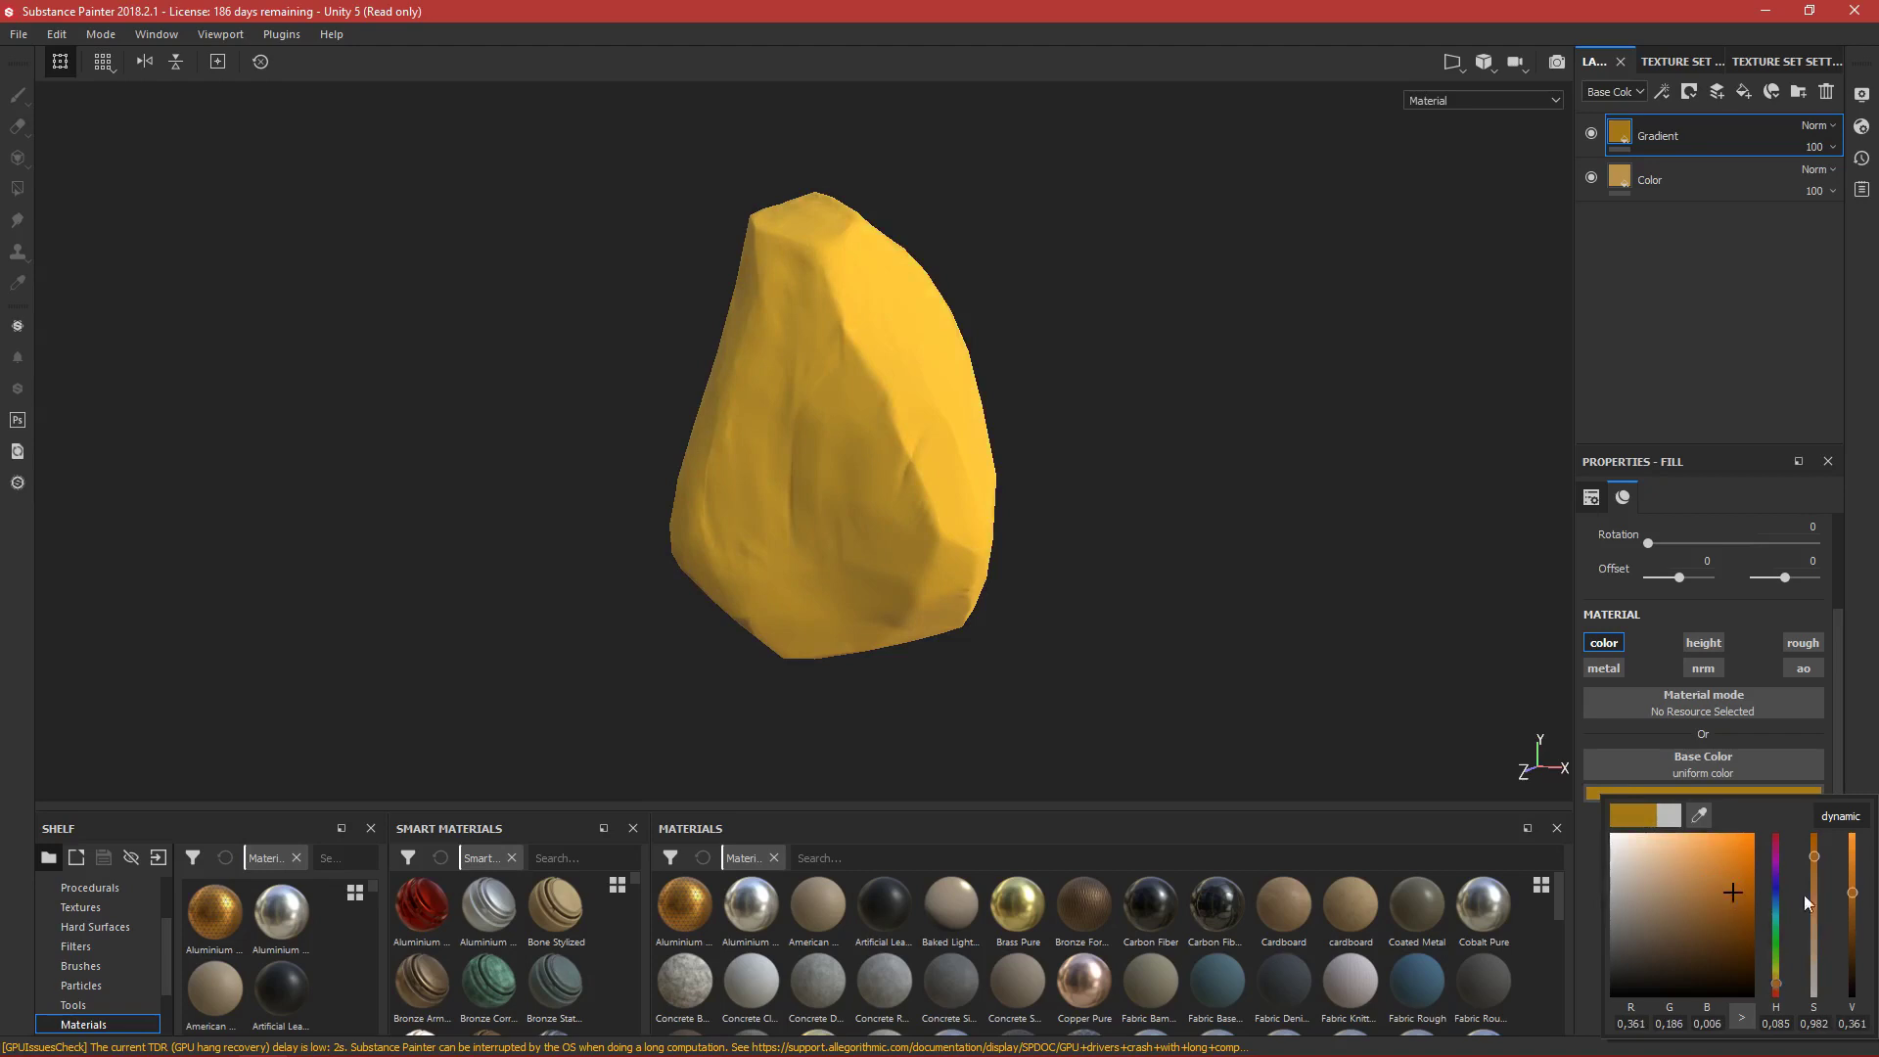
click(1663, 357)
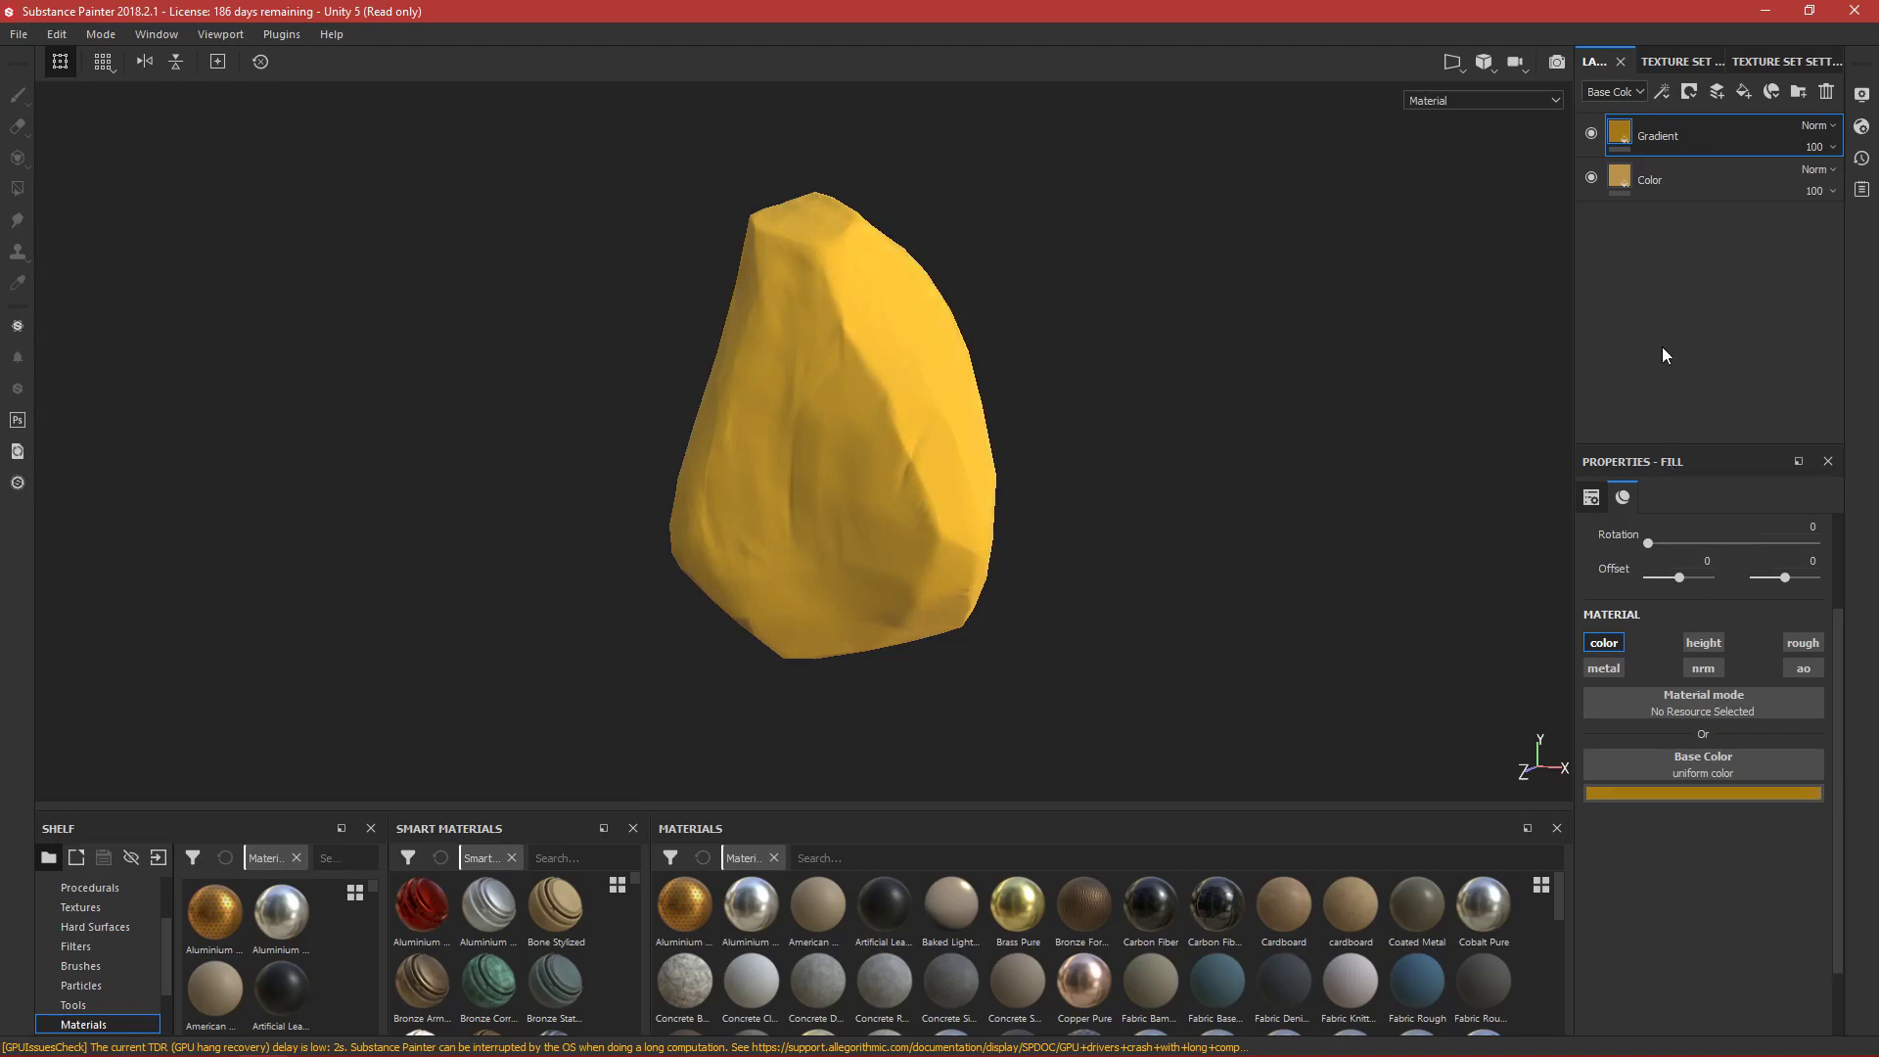
Toggle the Gradient layer's visibility to compare its darker gold with the Color layer underneath.
click(1591, 133)
click(1591, 129)
click(1591, 129)
click(1591, 129)
click(1592, 129)
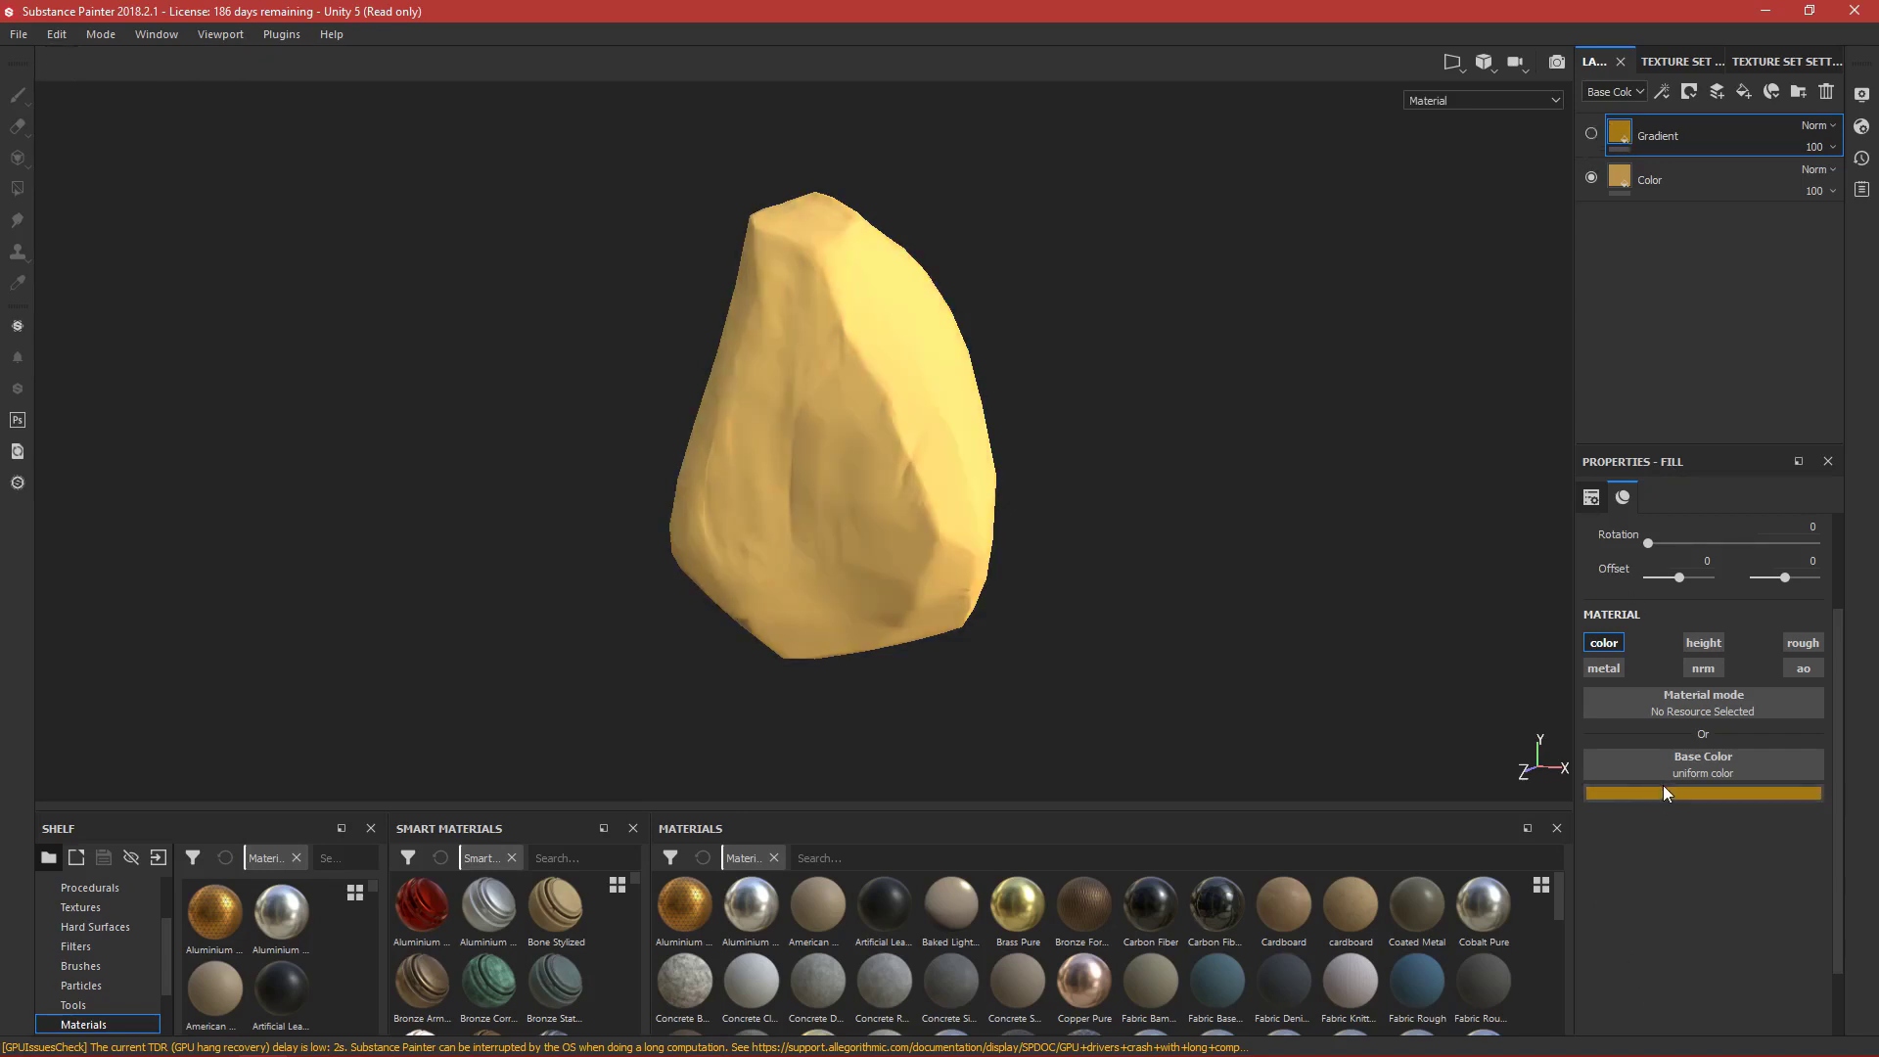
click(1595, 132)
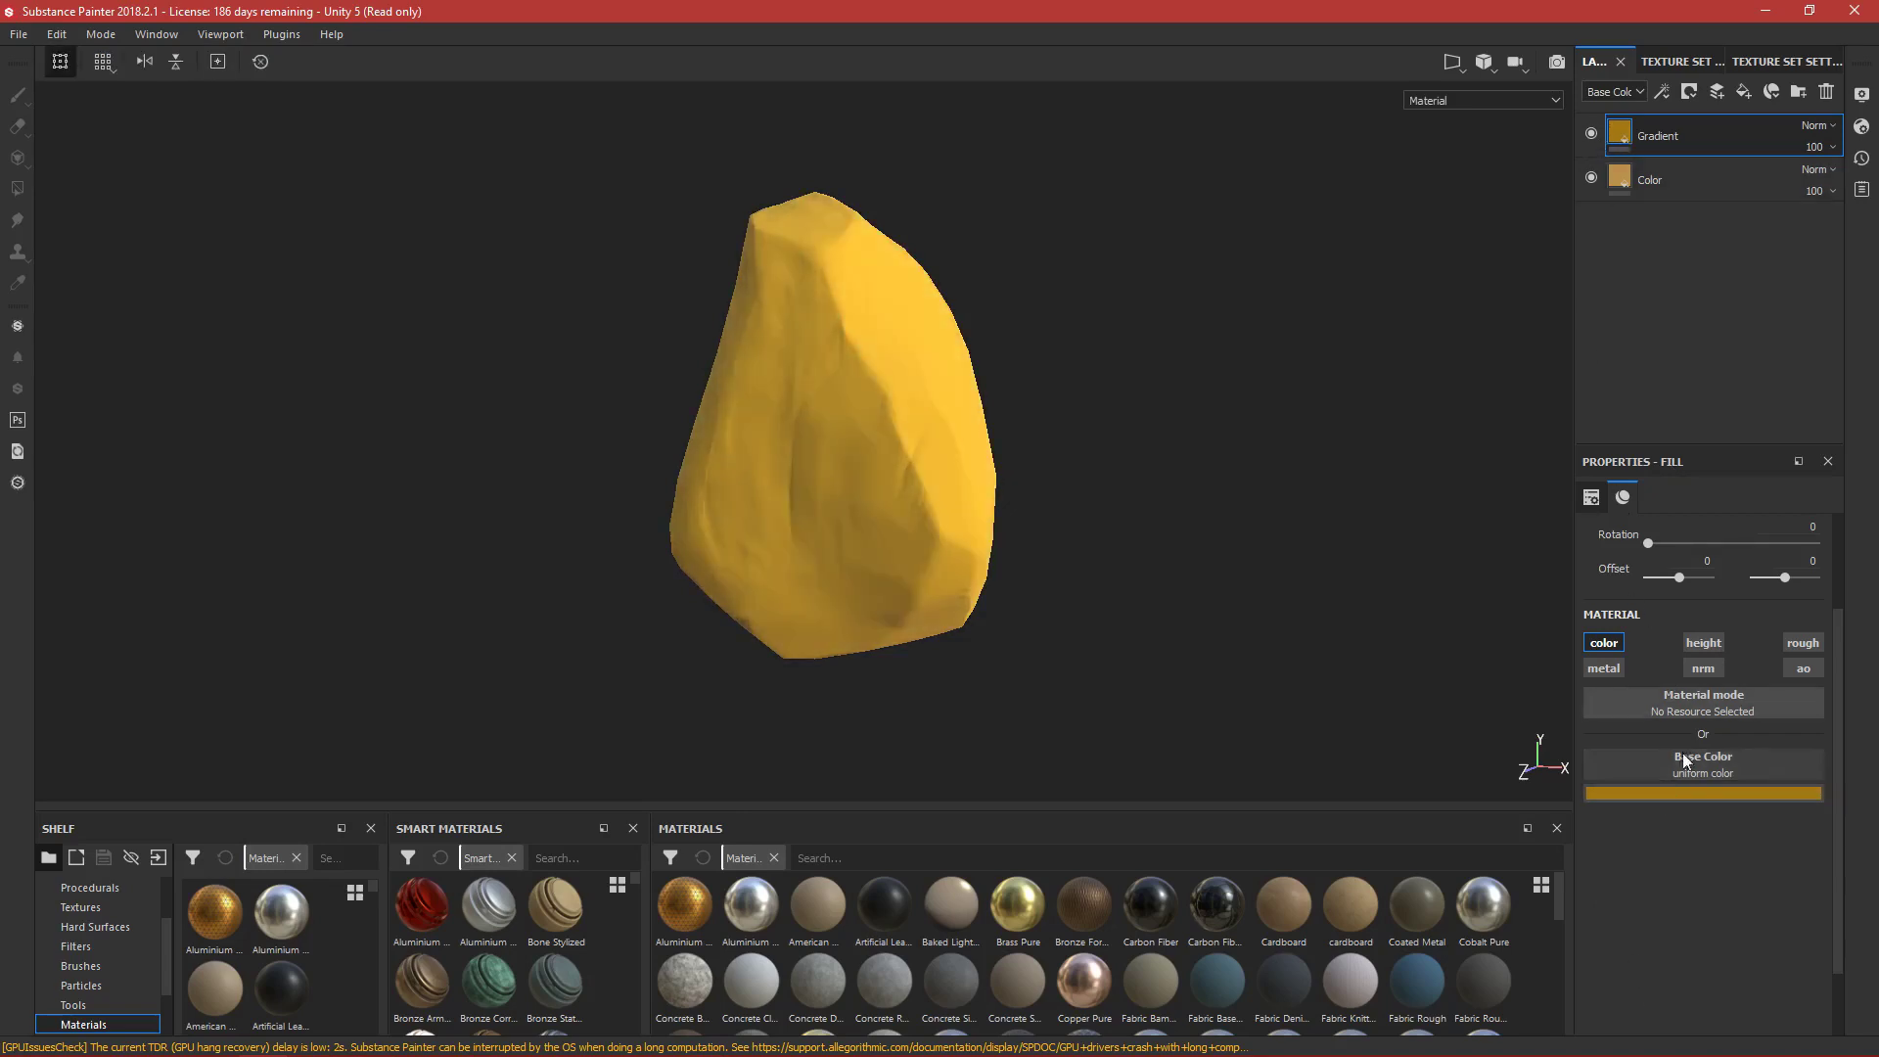
Darken the Gradient layer's base color to a value of about 0.31 and shift its hue to a redder orange.
click(1677, 794)
click(1729, 934)
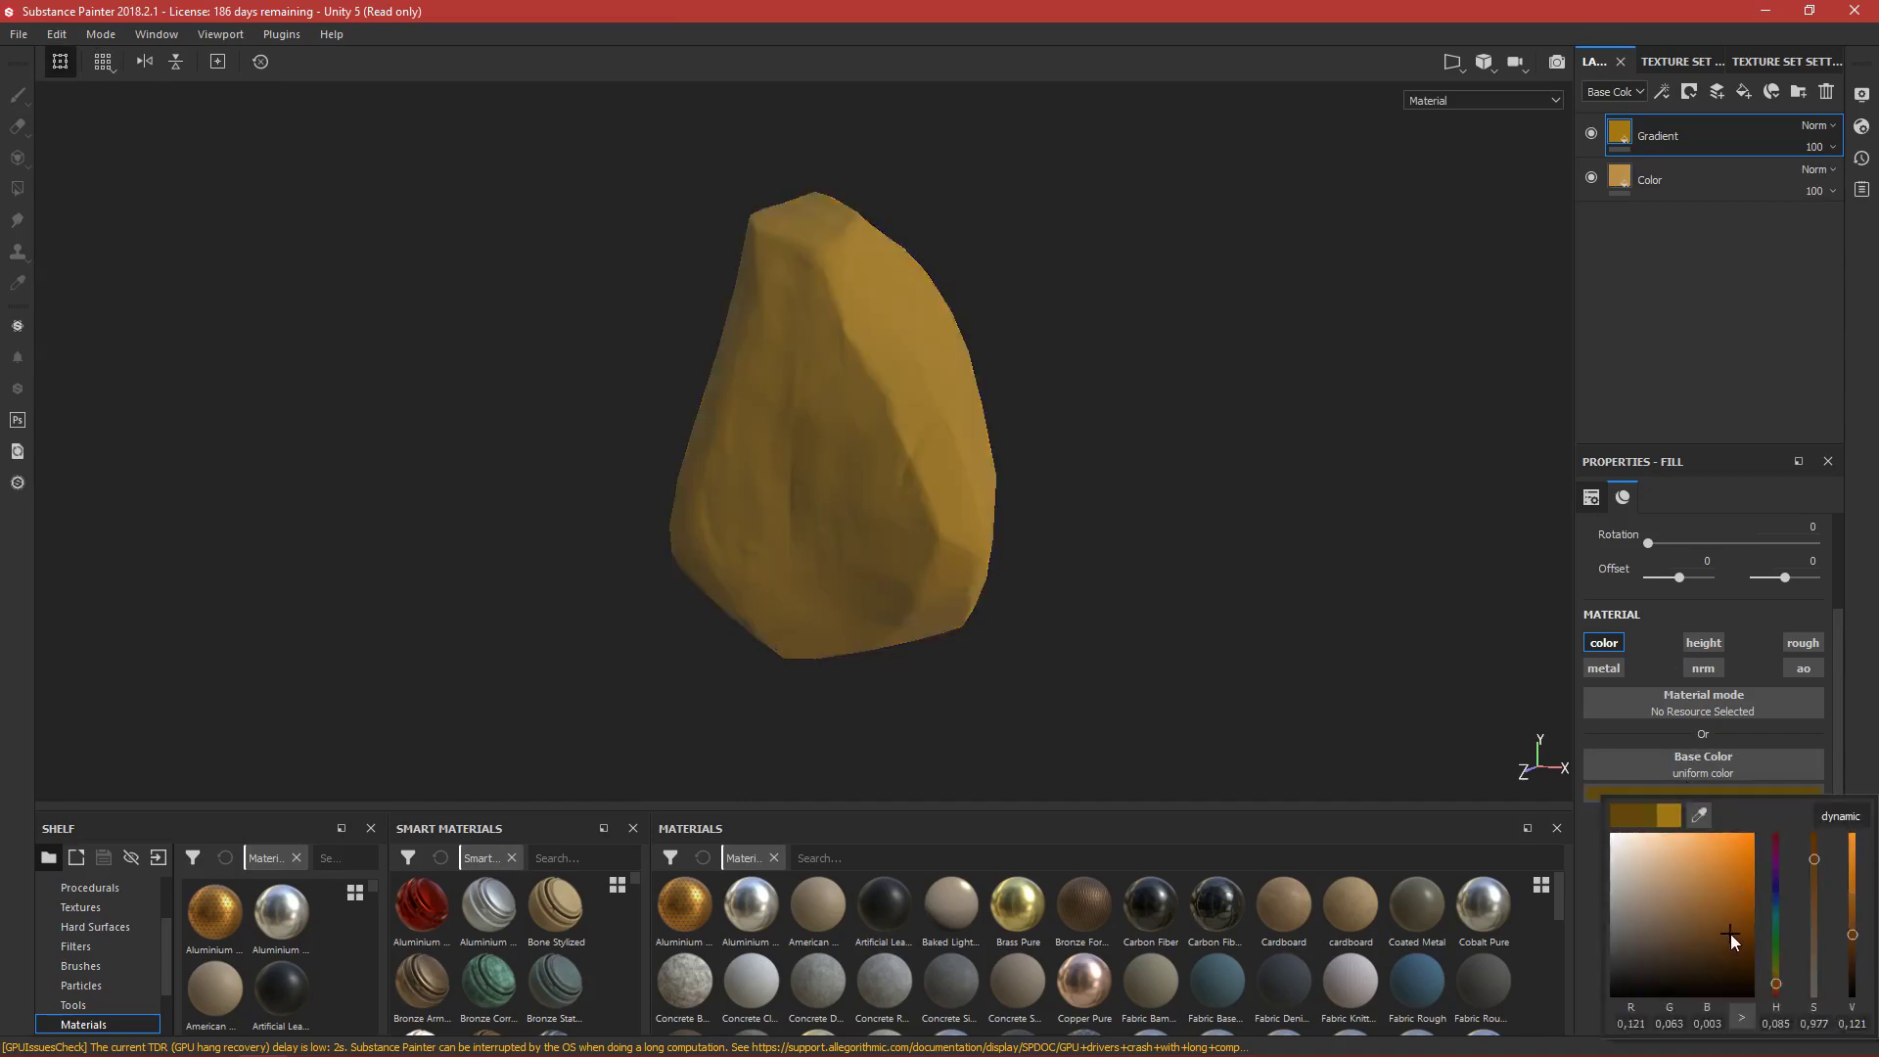
drag(1855, 934, 1854, 880)
click(1738, 945)
drag(1738, 946, 1741, 901)
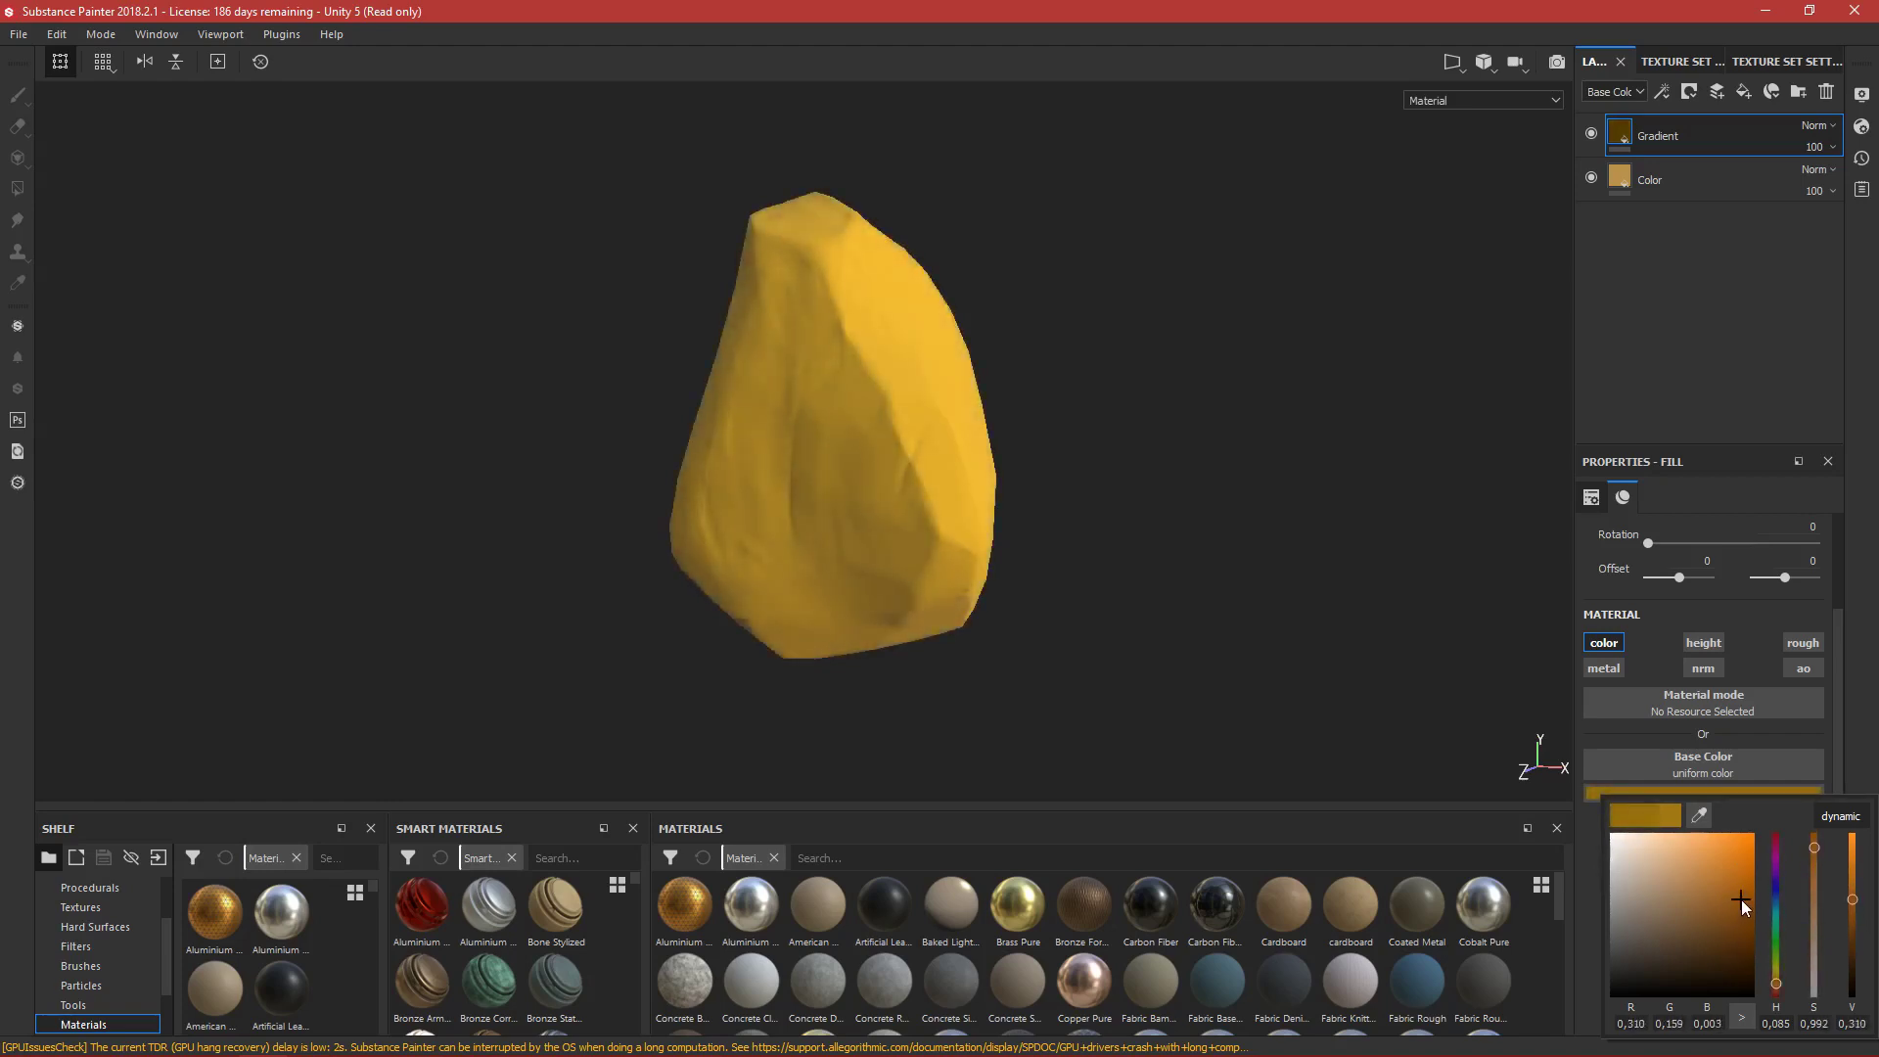
click(1777, 989)
drag(1778, 992, 1778, 996)
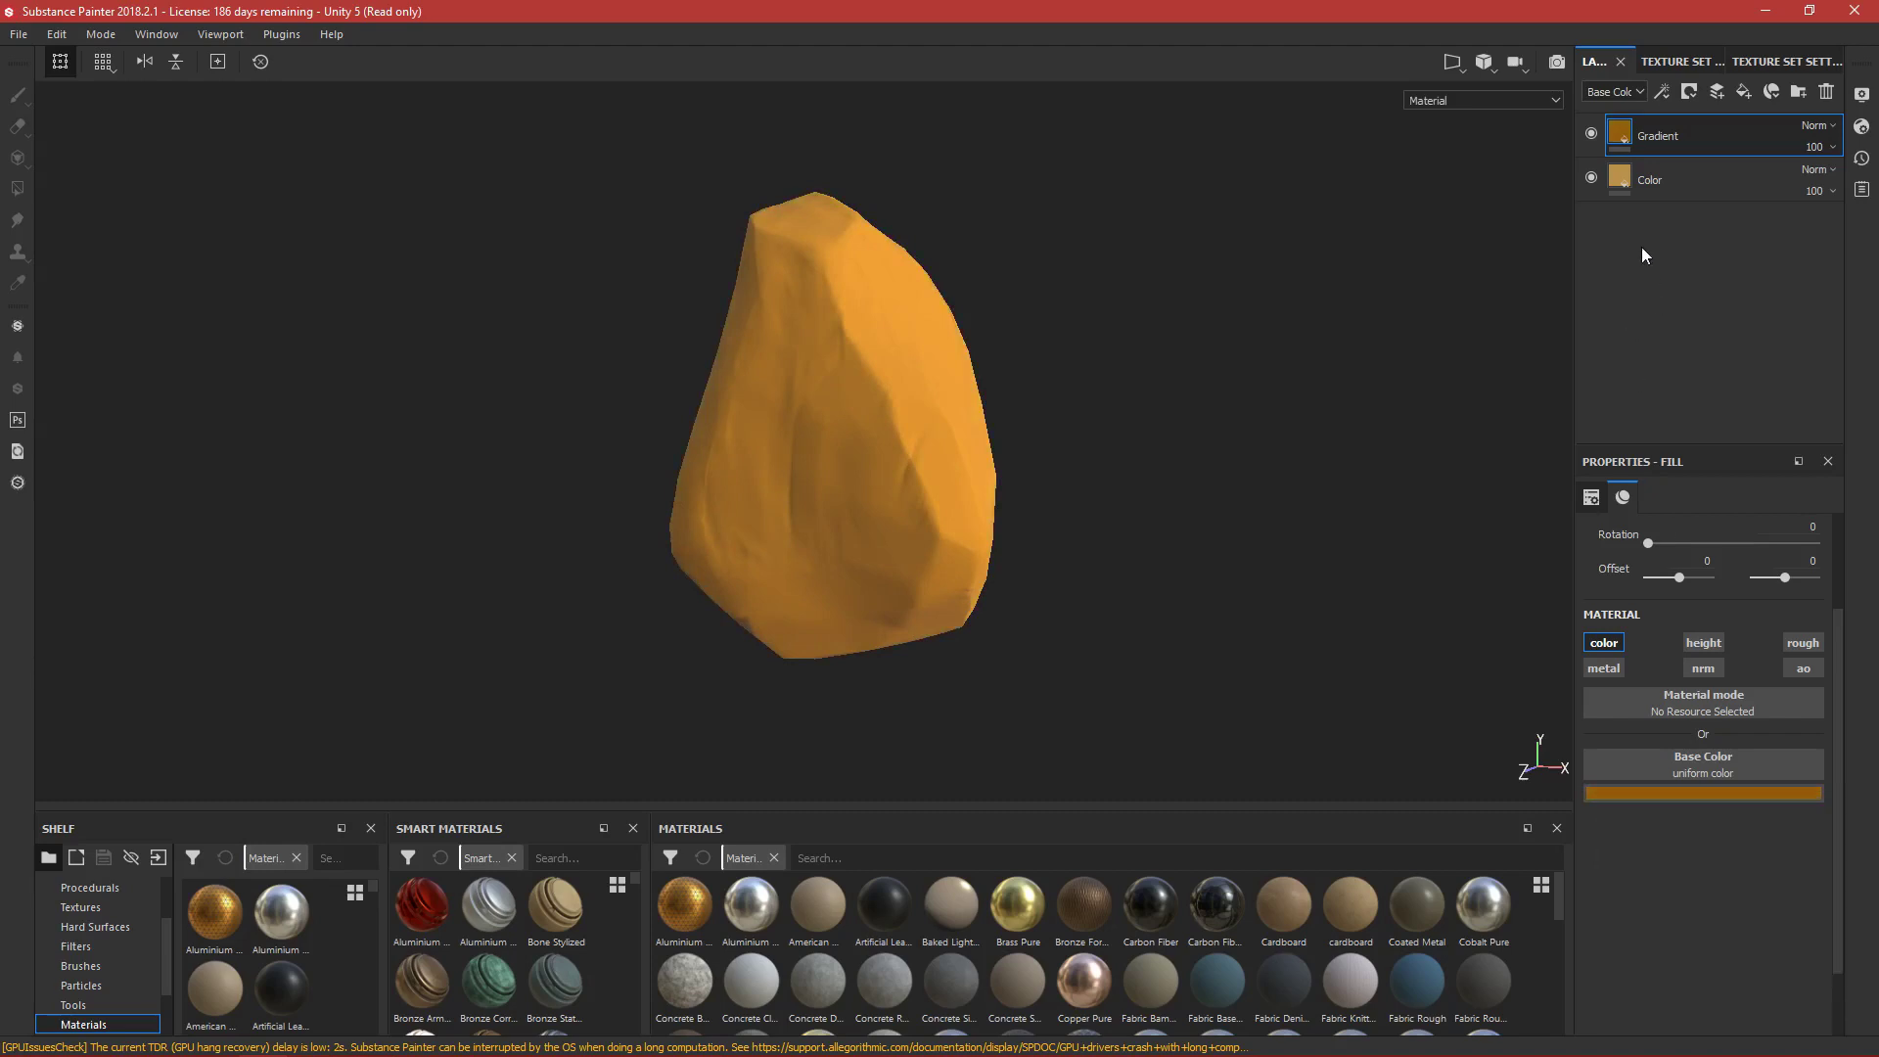
Switch the Gradient layer off and on repeatedly to compare its orange against the golden base color.
click(1593, 131)
click(1593, 132)
click(1593, 131)
click(1593, 131)
click(1593, 131)
click(1593, 131)
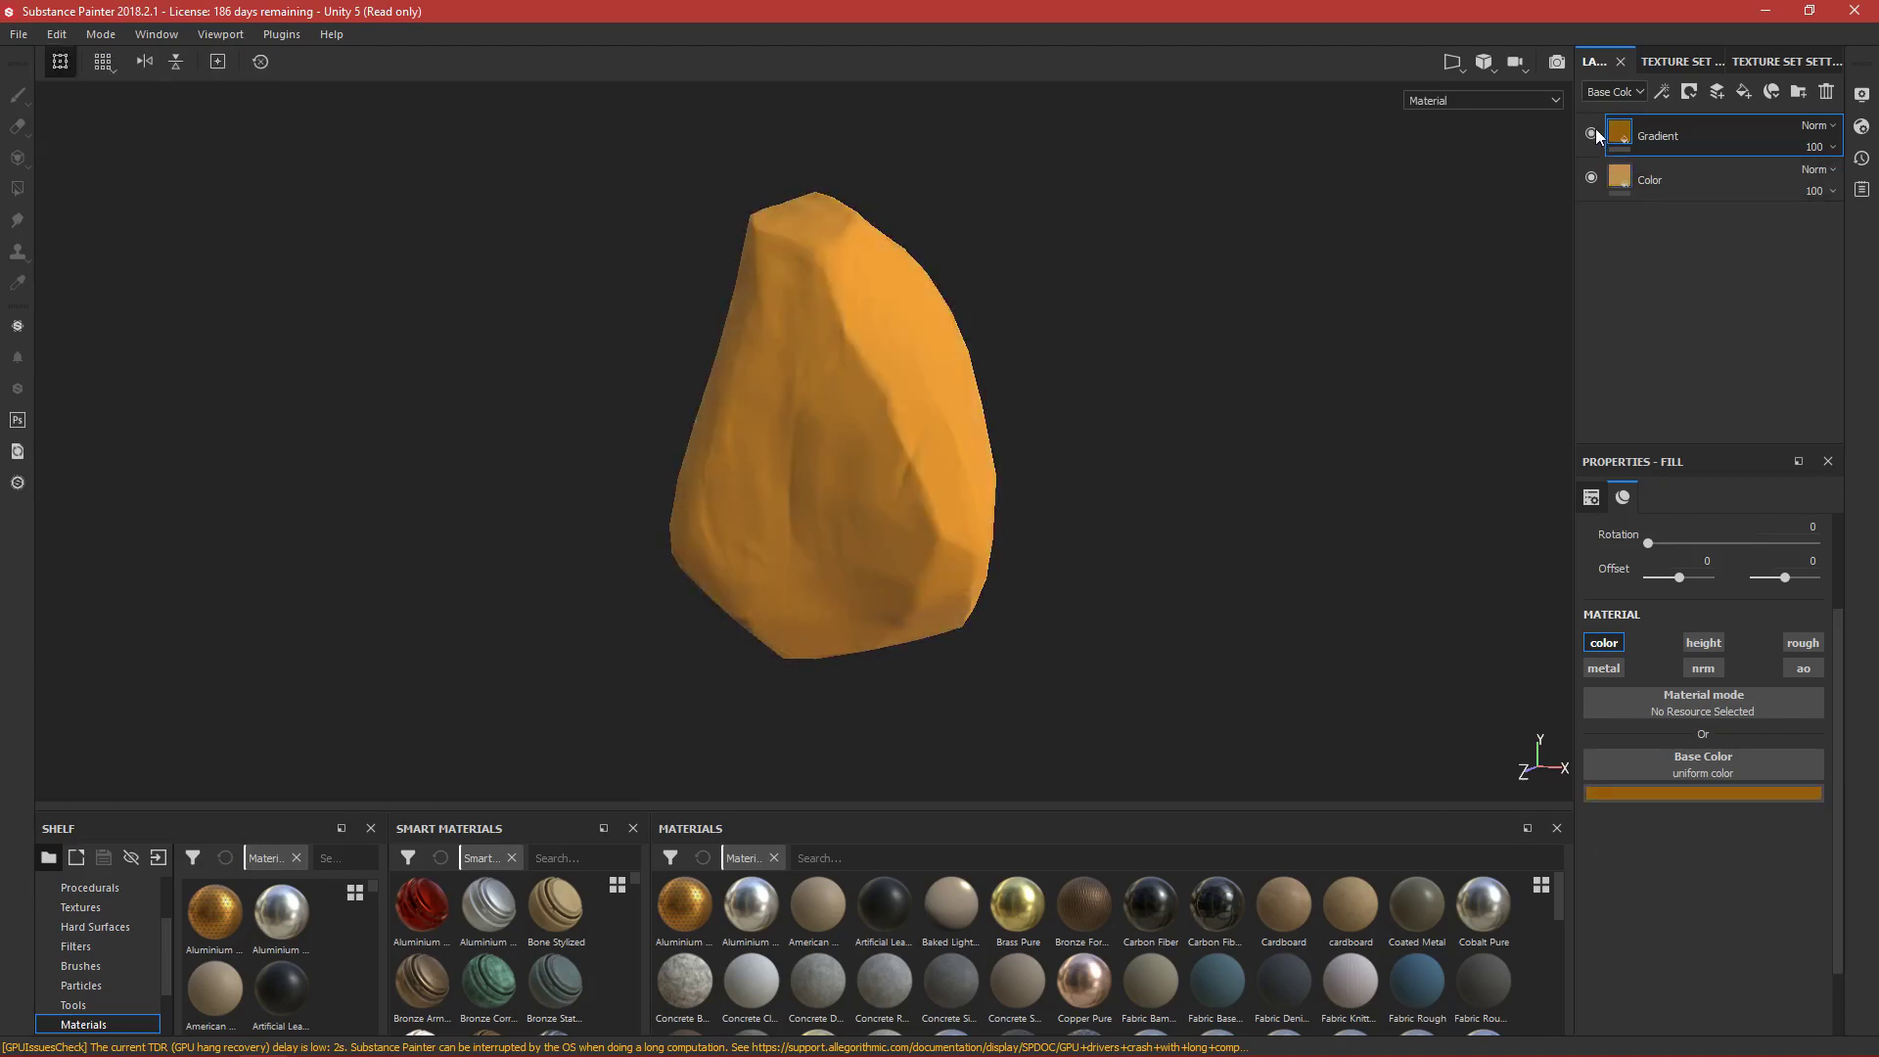
Add a black mask to the Gradient layer and add an empty generator to that mask.
right_click(1682, 133)
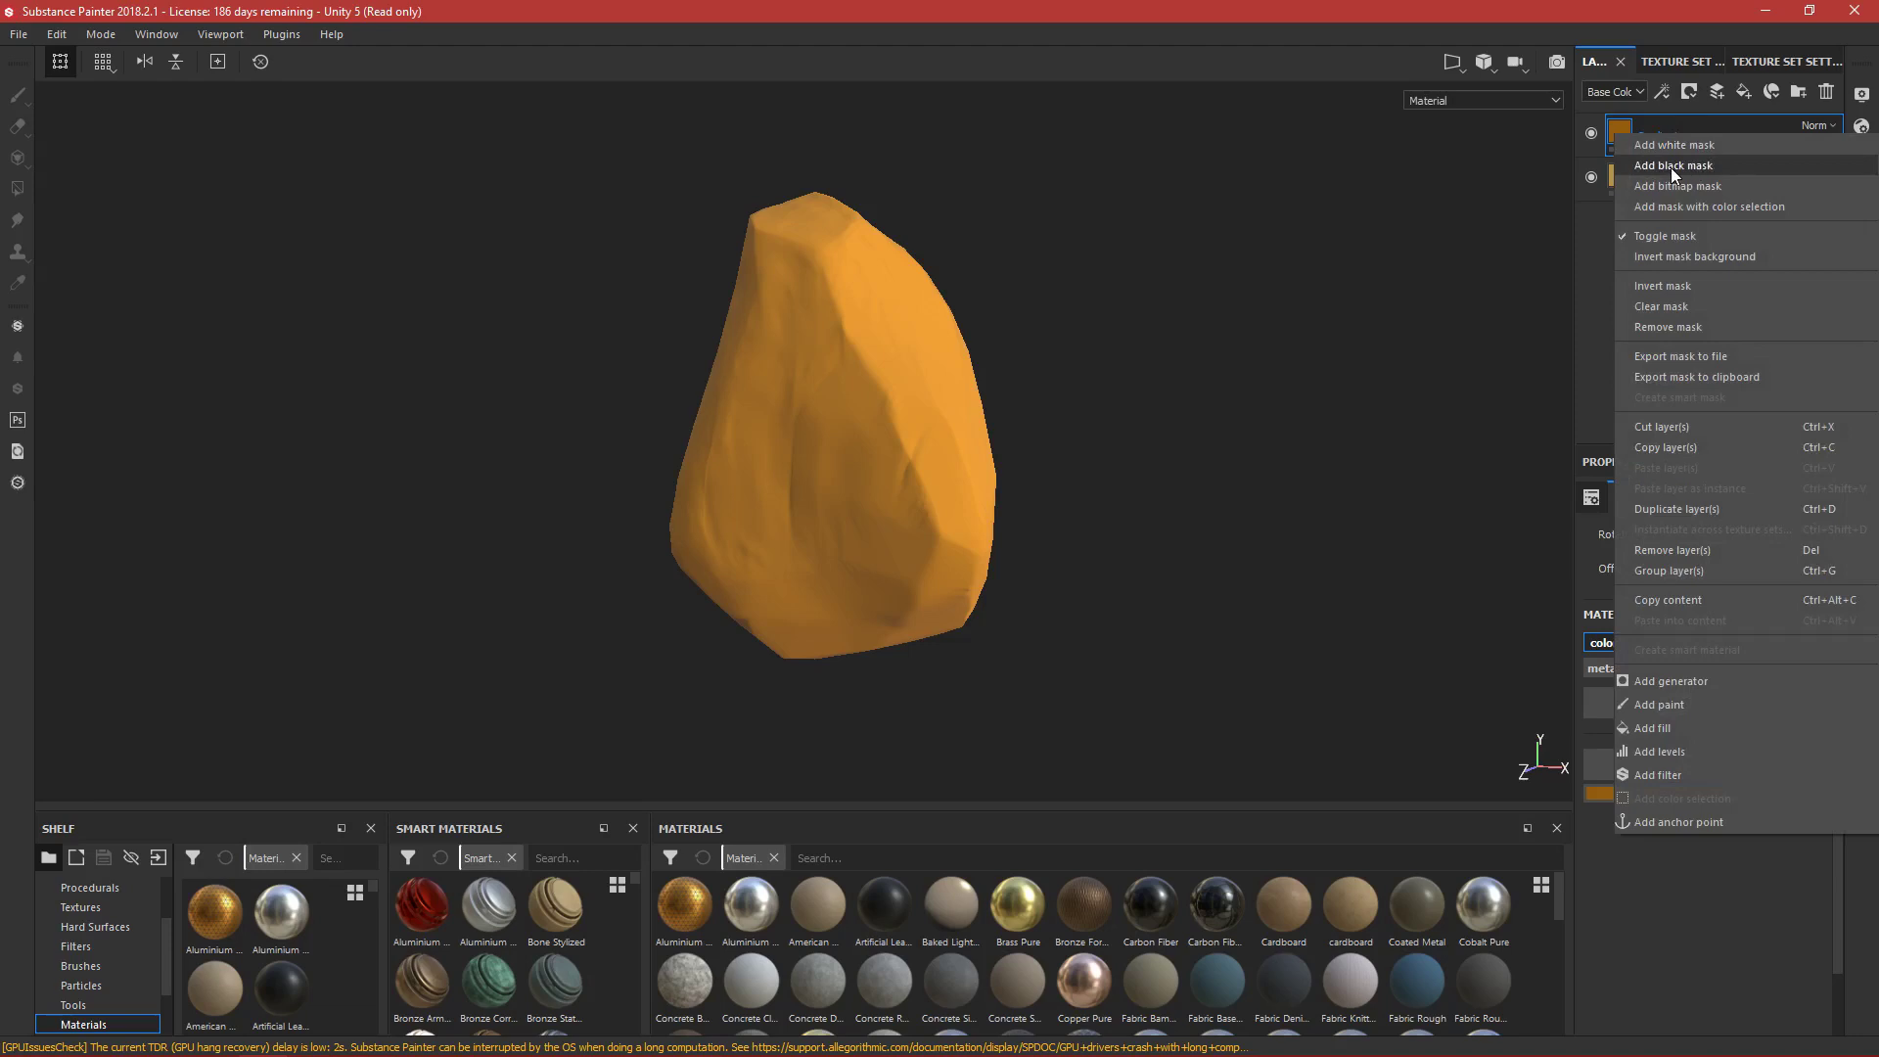
click(1670, 168)
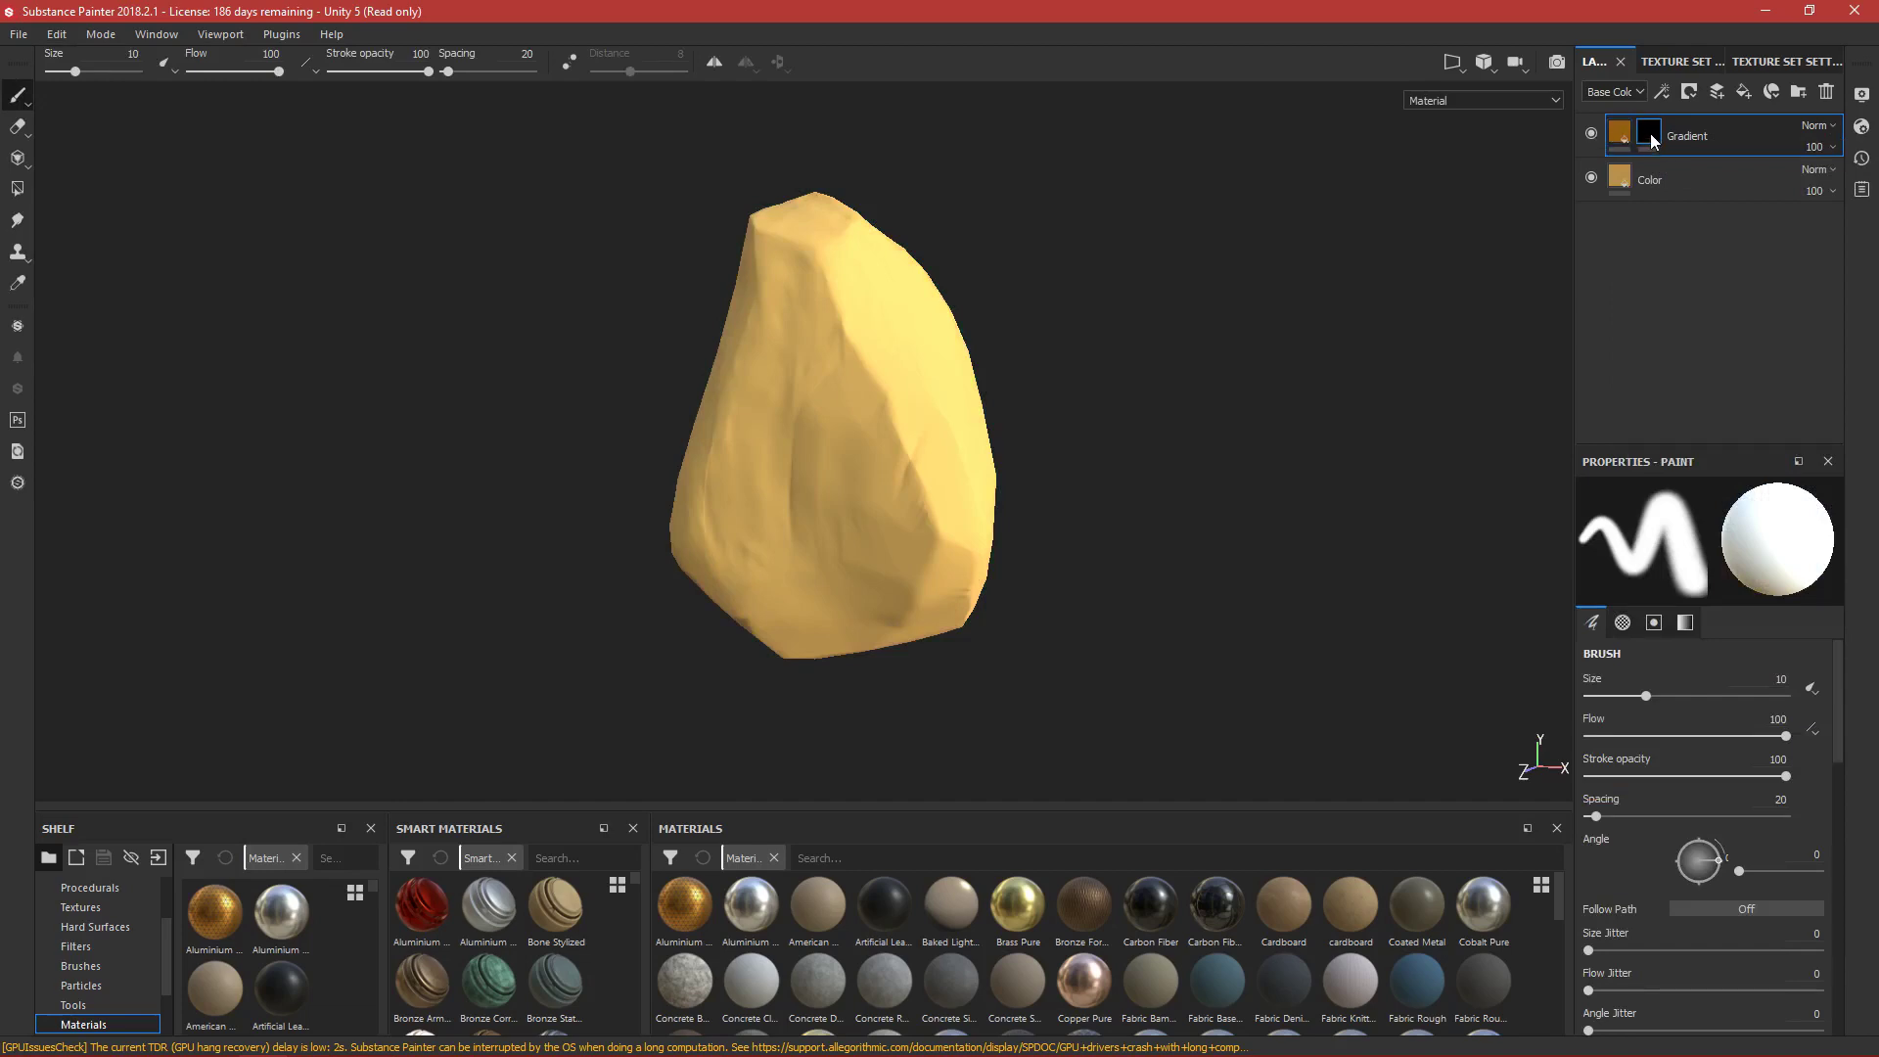
mouse_move(1654, 141)
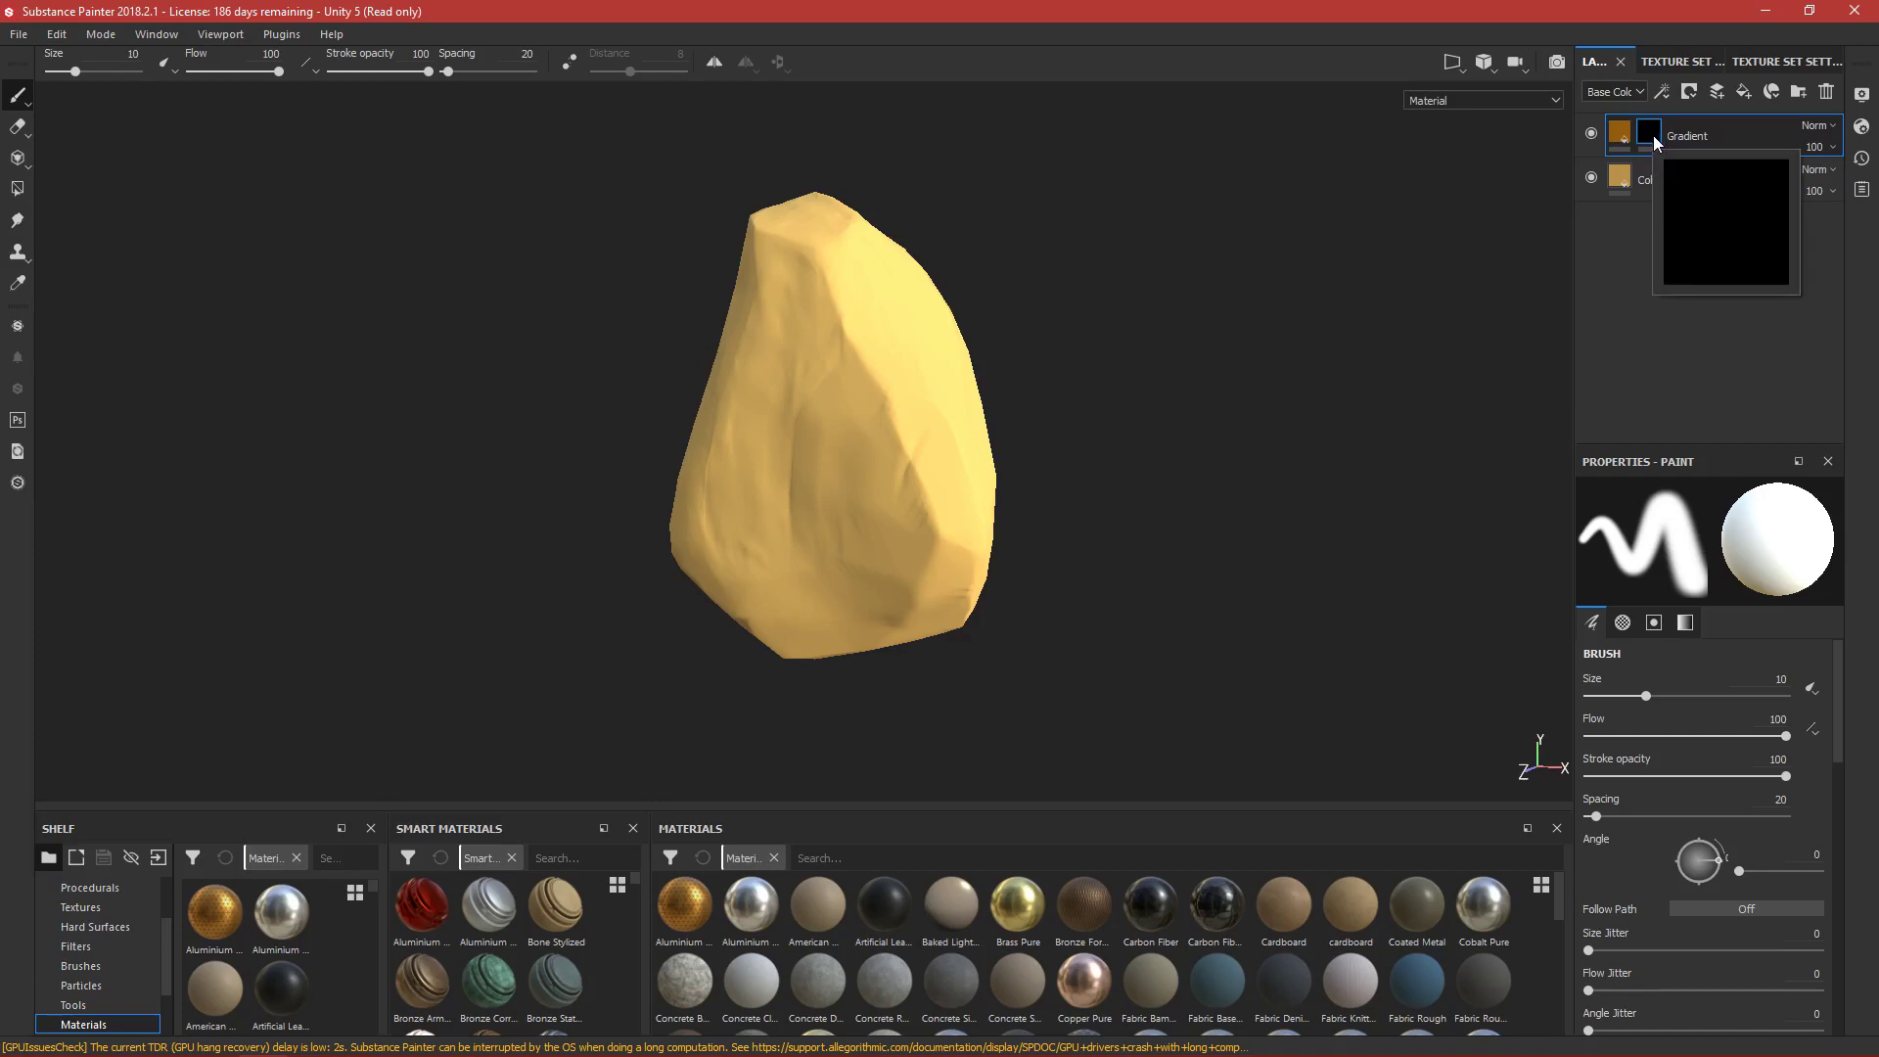
alt+drag(1041, 315, 1042, 278)
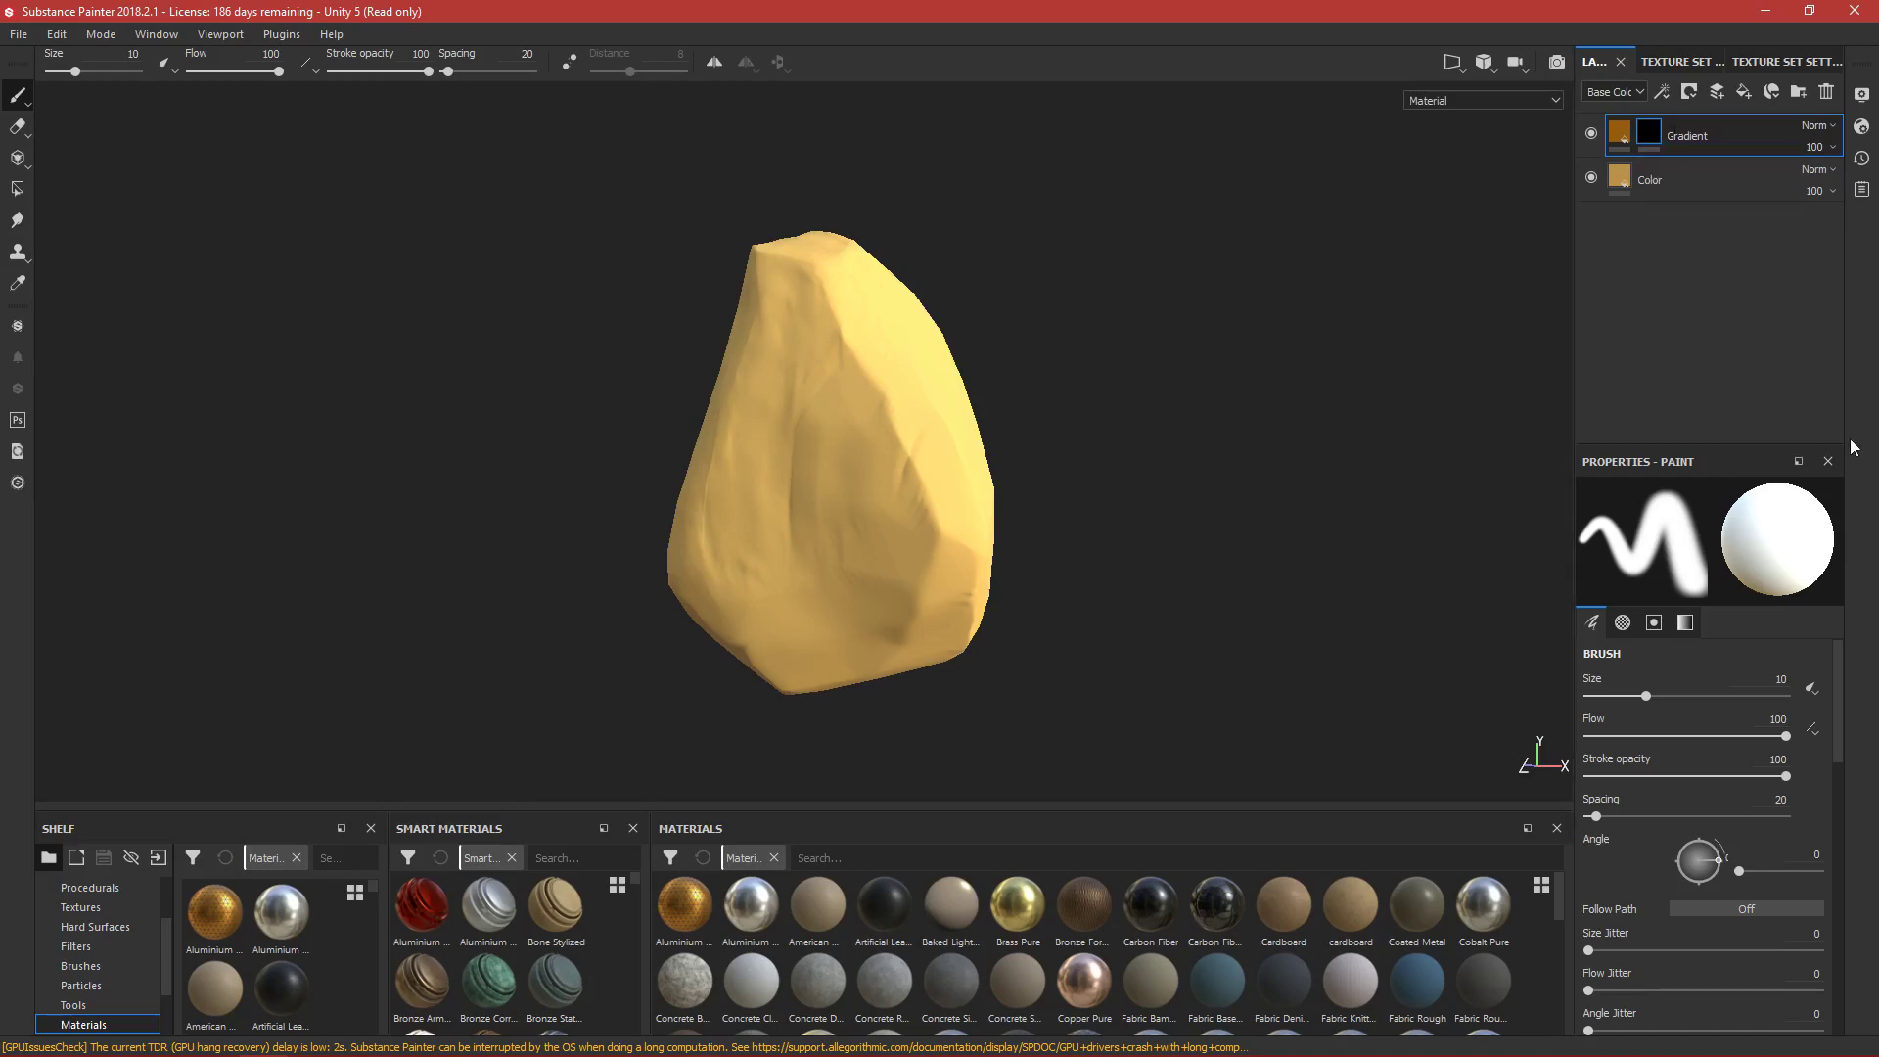
alt+drag(1195, 218, 1060, 360)
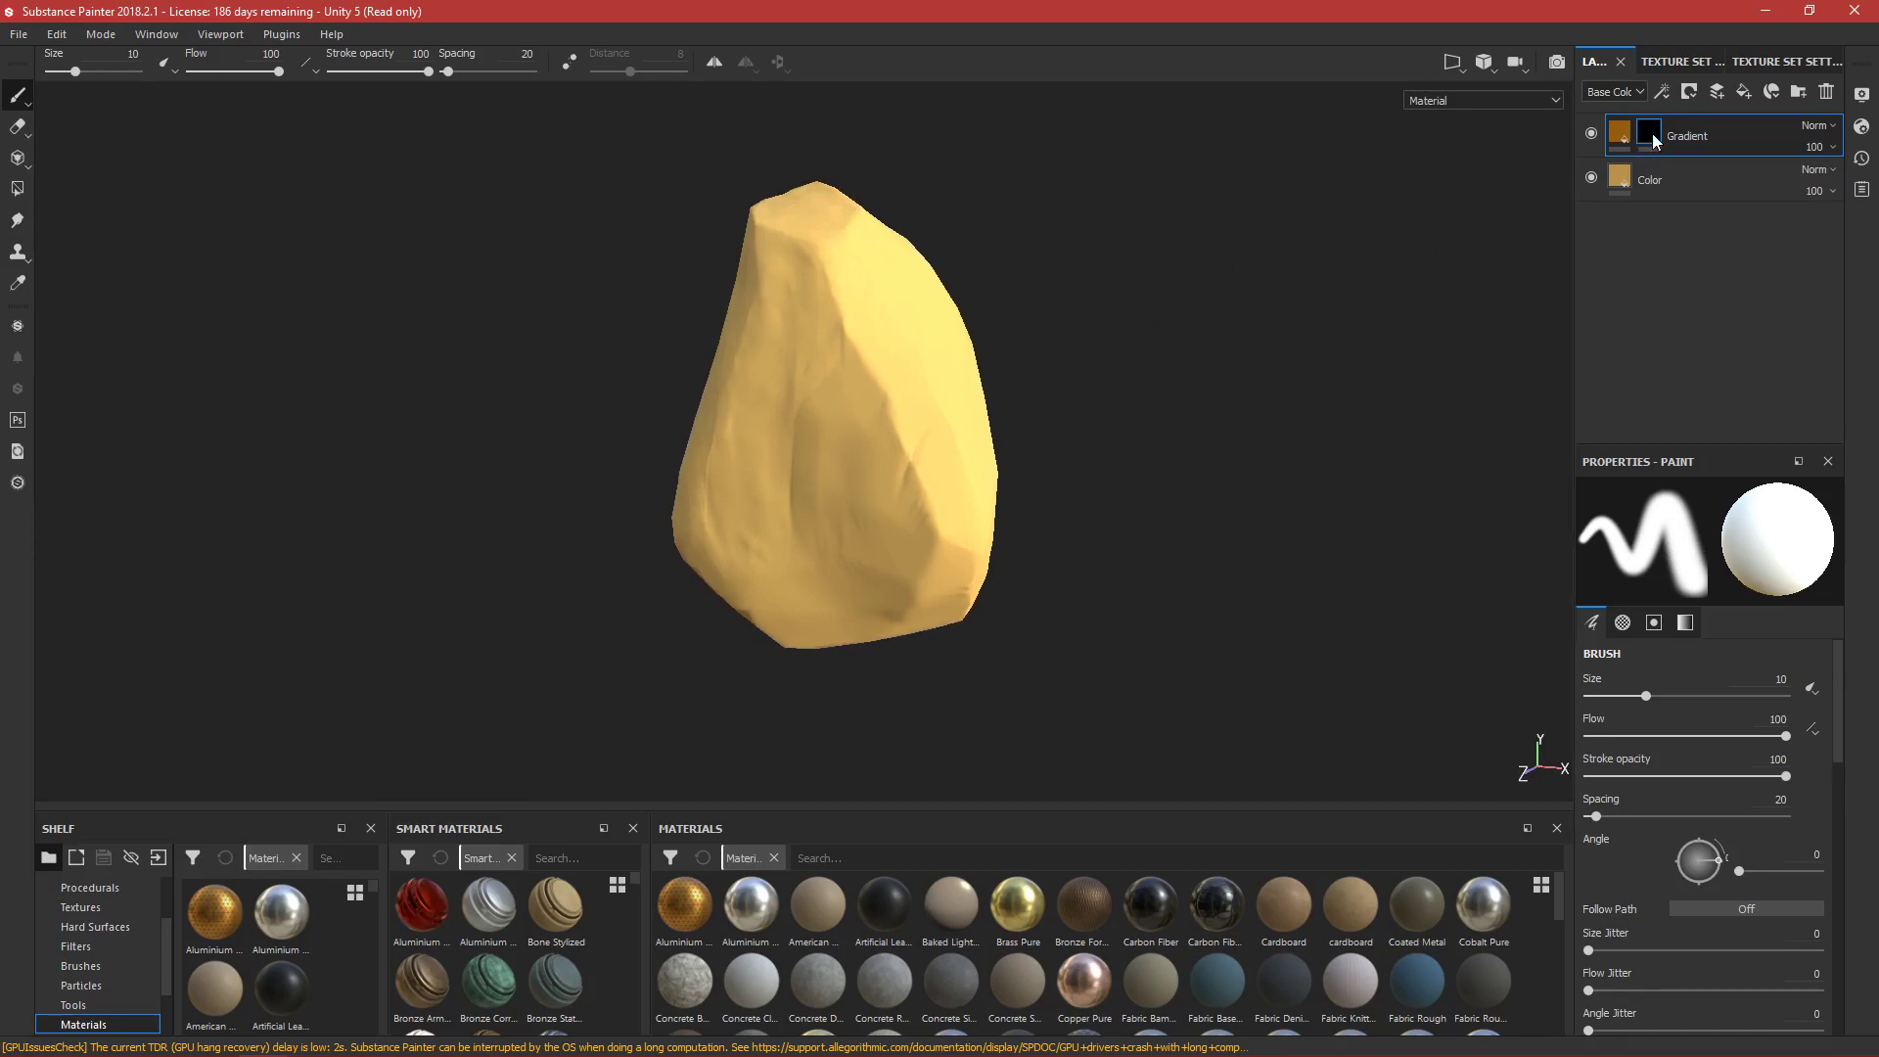
right_click(1653, 140)
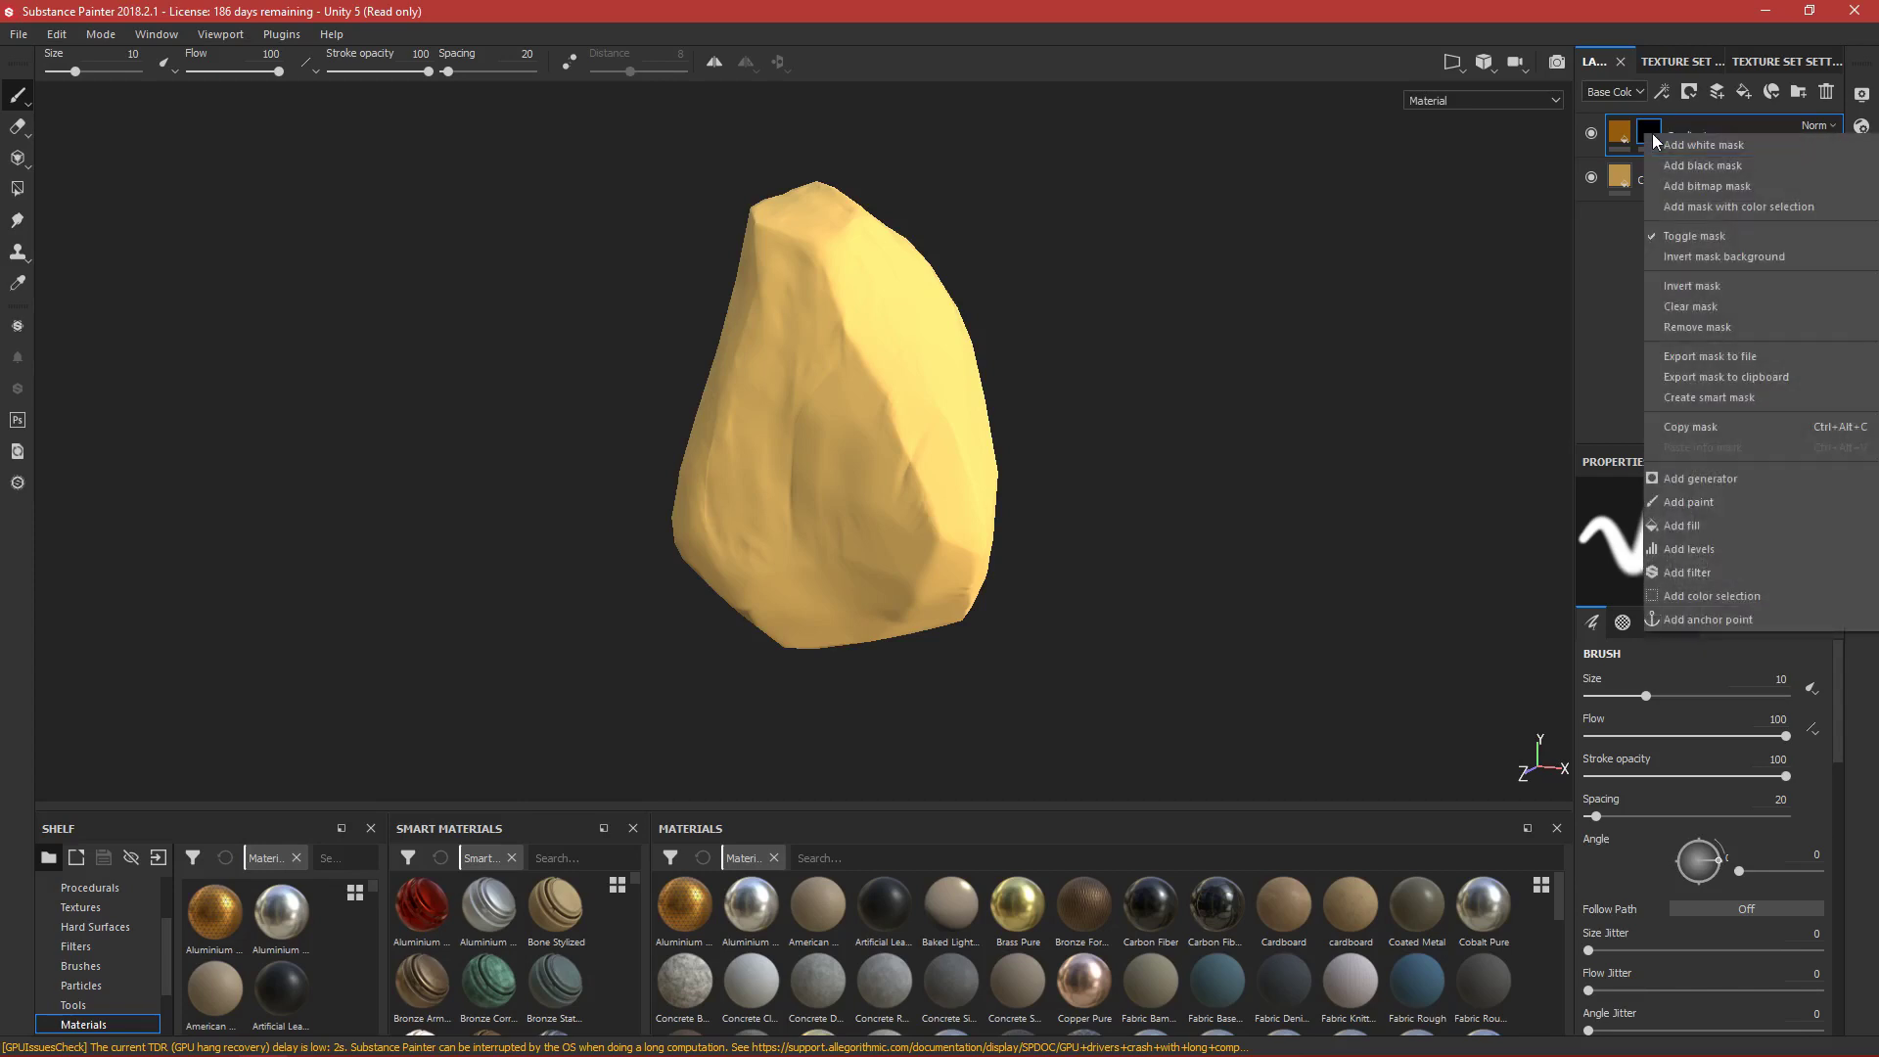
click(1709, 479)
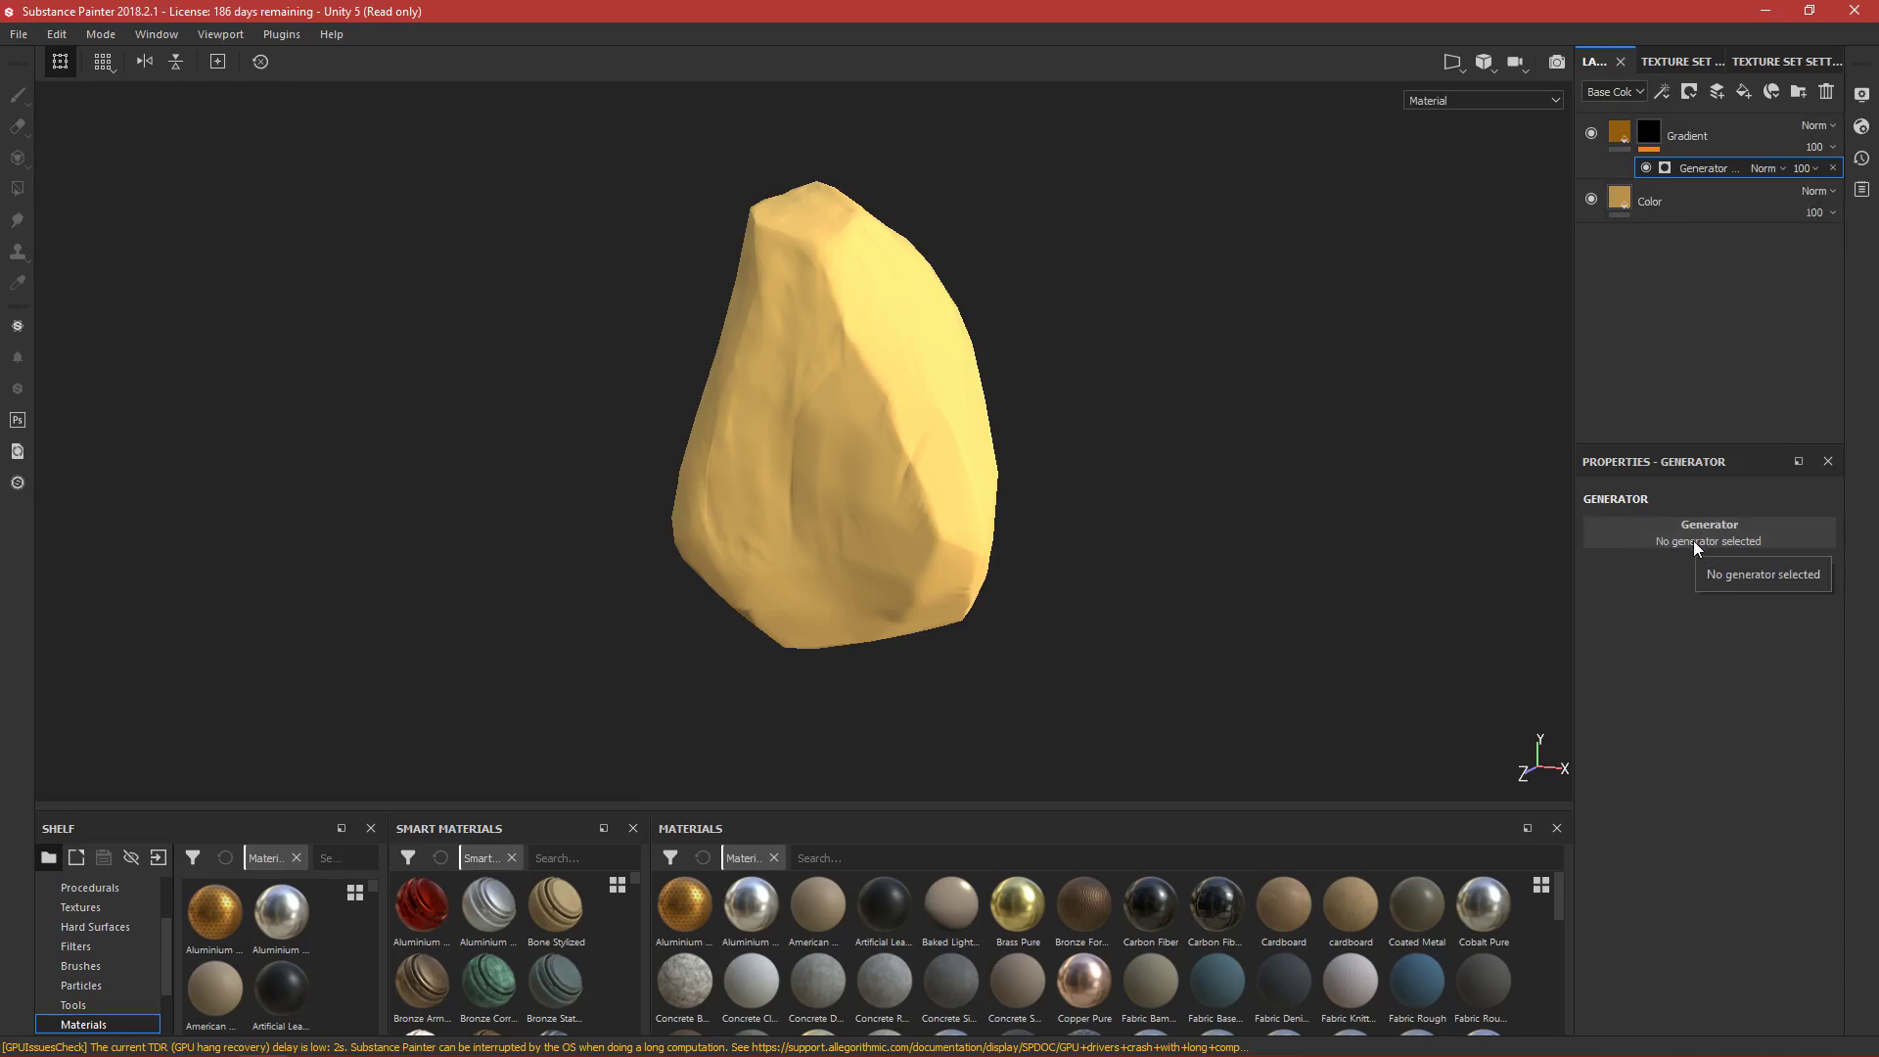
Try the Dirt generator on the Gradient layer's mask, inspect it on the rock, and remove it from the generator slot.
click(1723, 532)
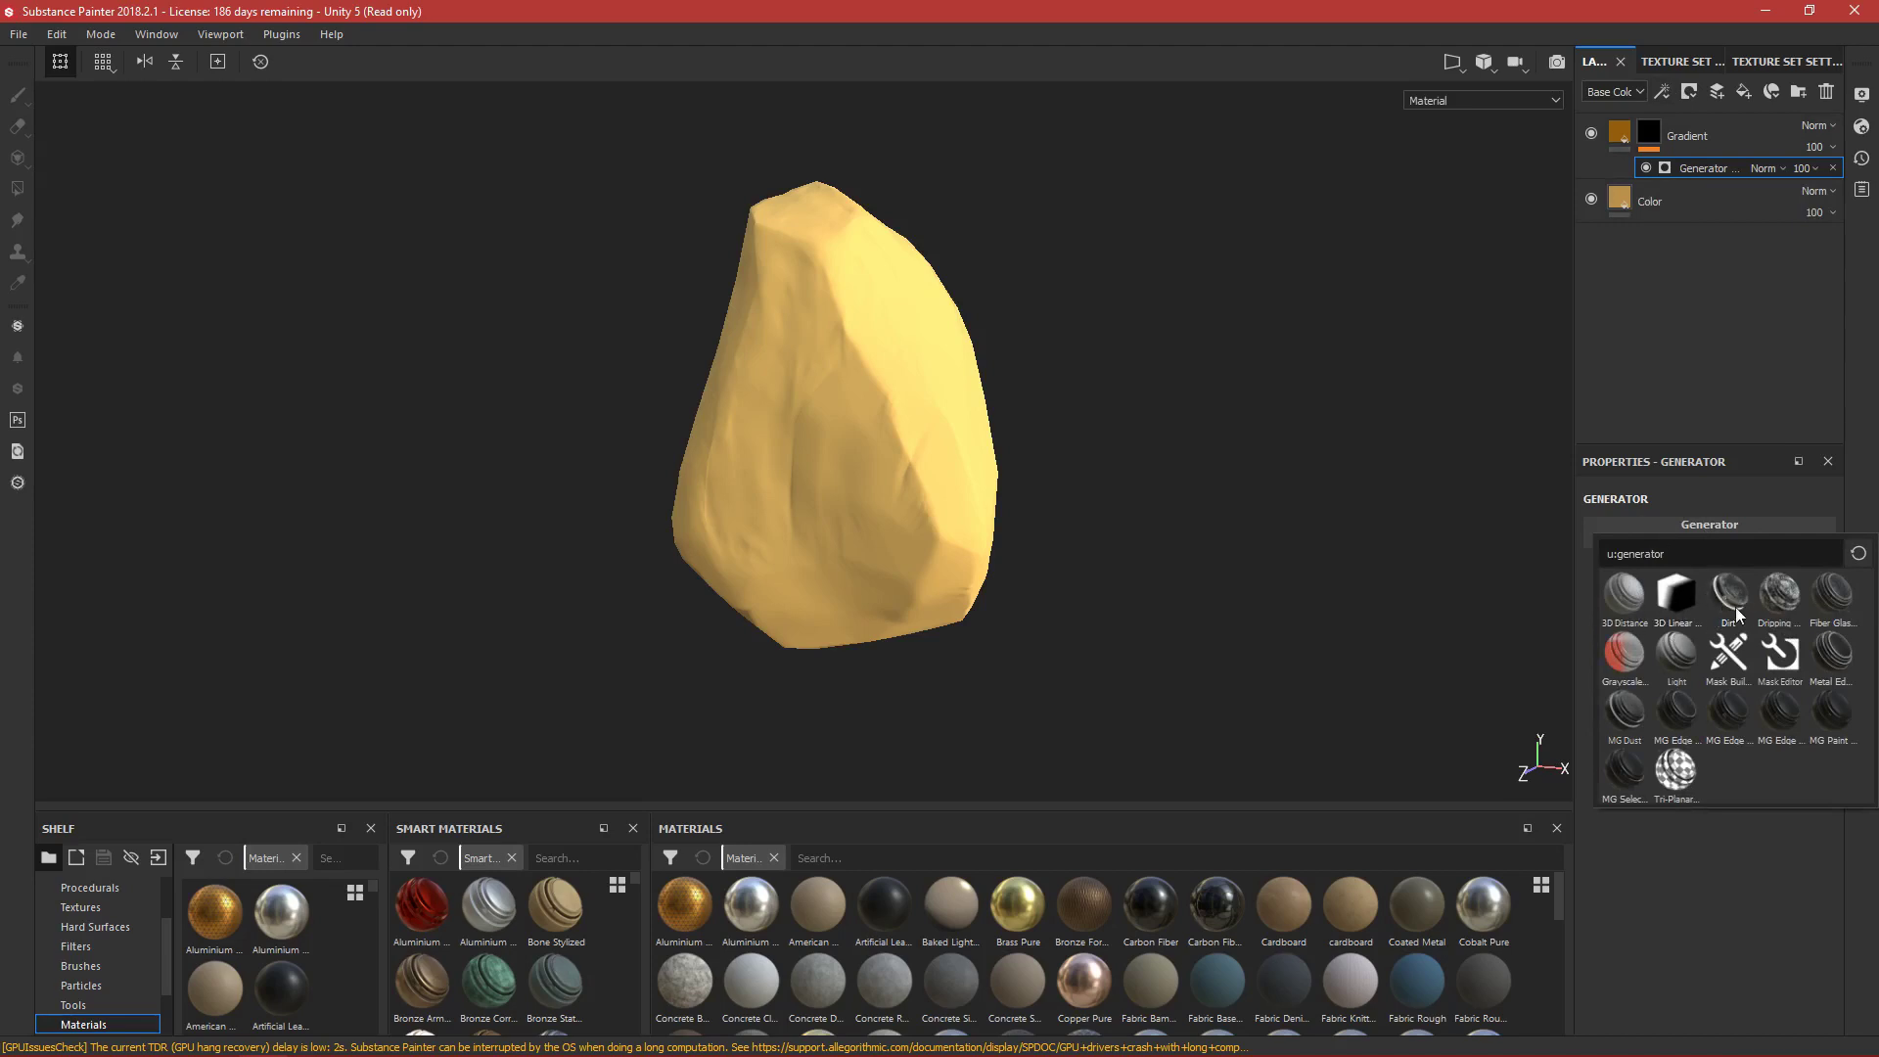
mouse_move(1730, 591)
click(1729, 595)
alt+drag(955, 442, 1246, 352)
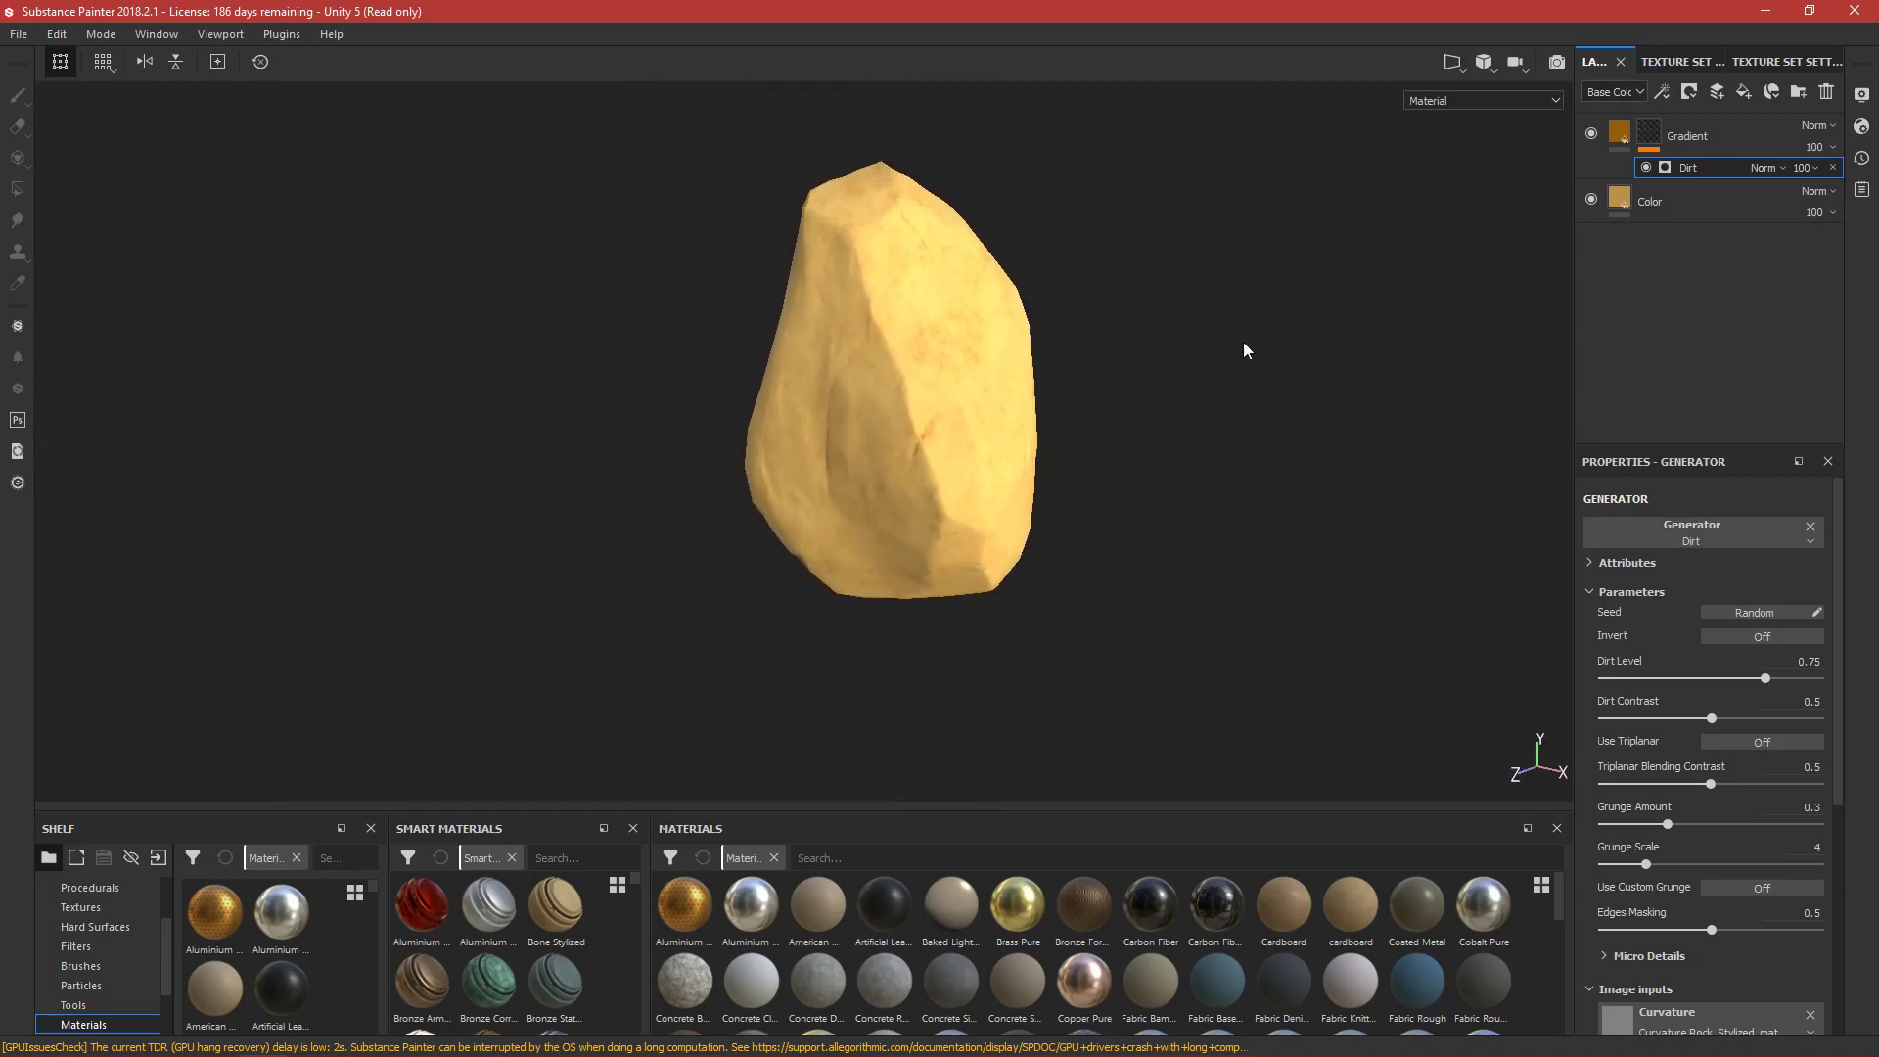
click(1810, 528)
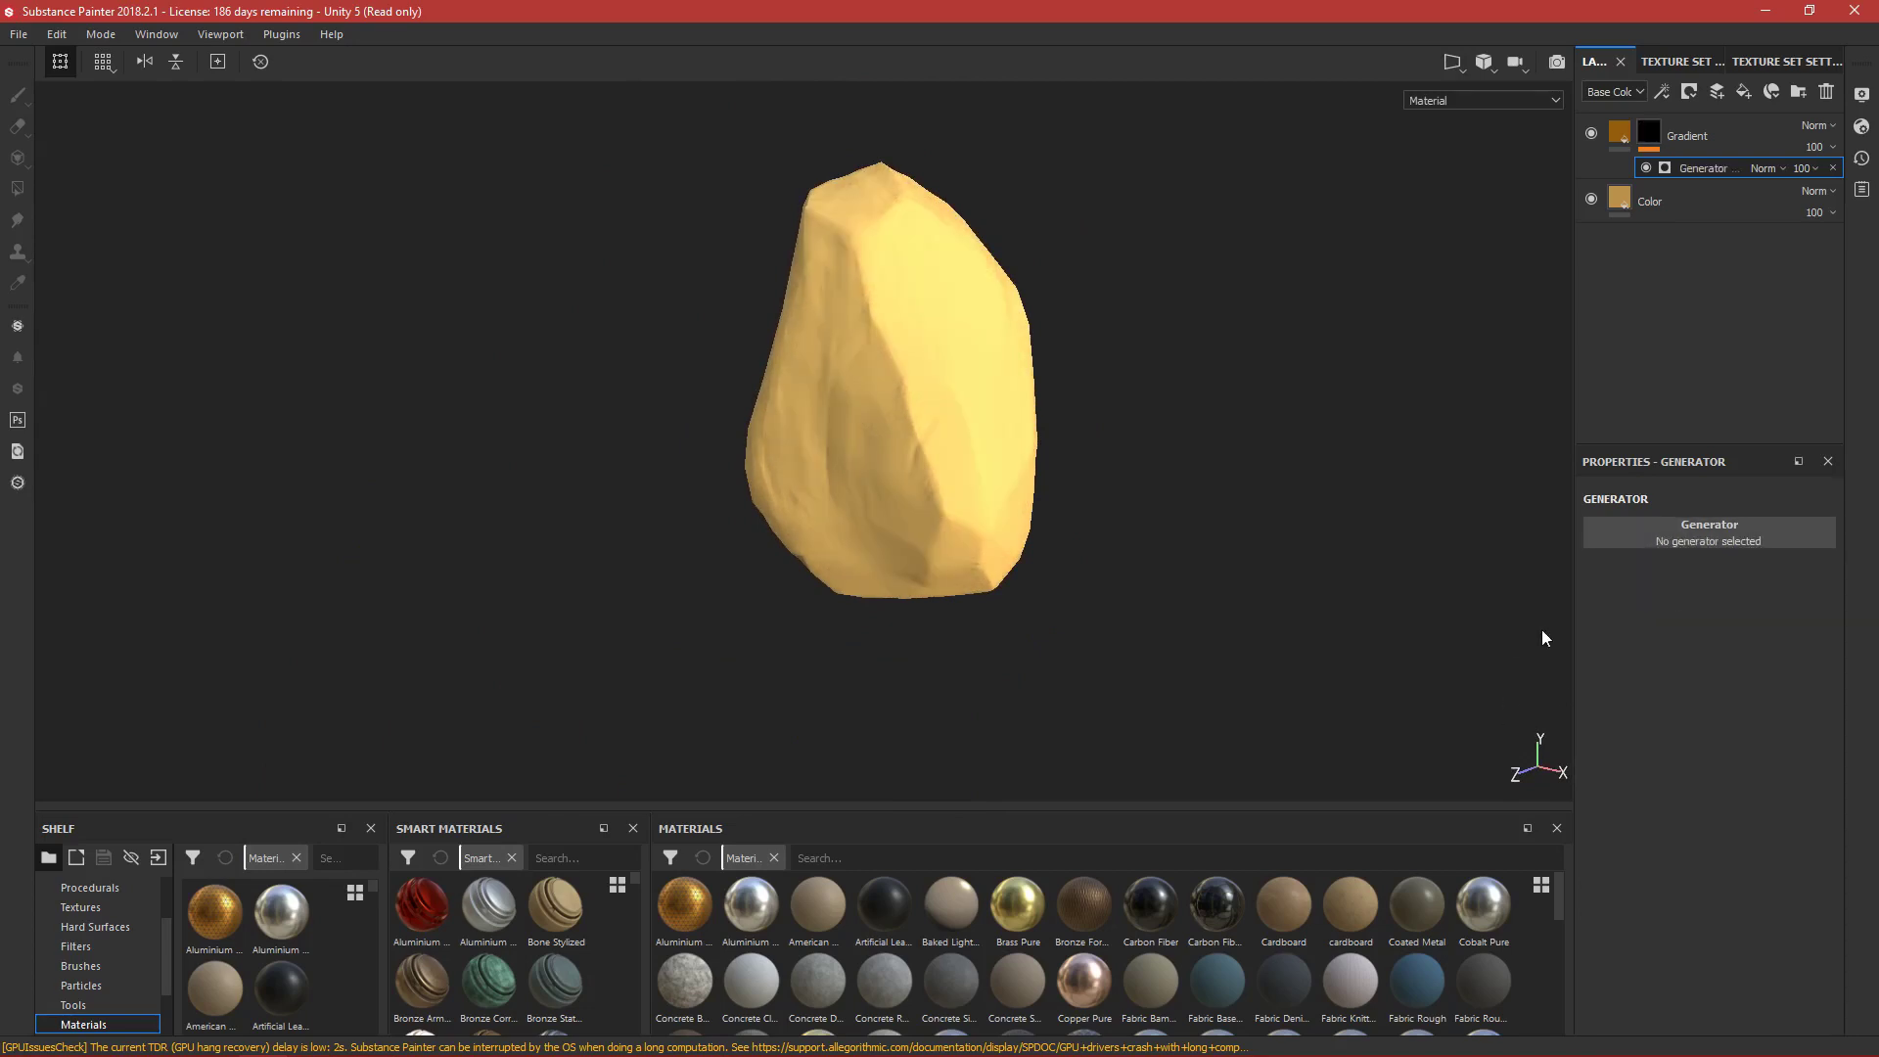
Assign the Mask Editor generator to the Gradient layer's mask and inspect its effect on the rock up close.
click(1711, 531)
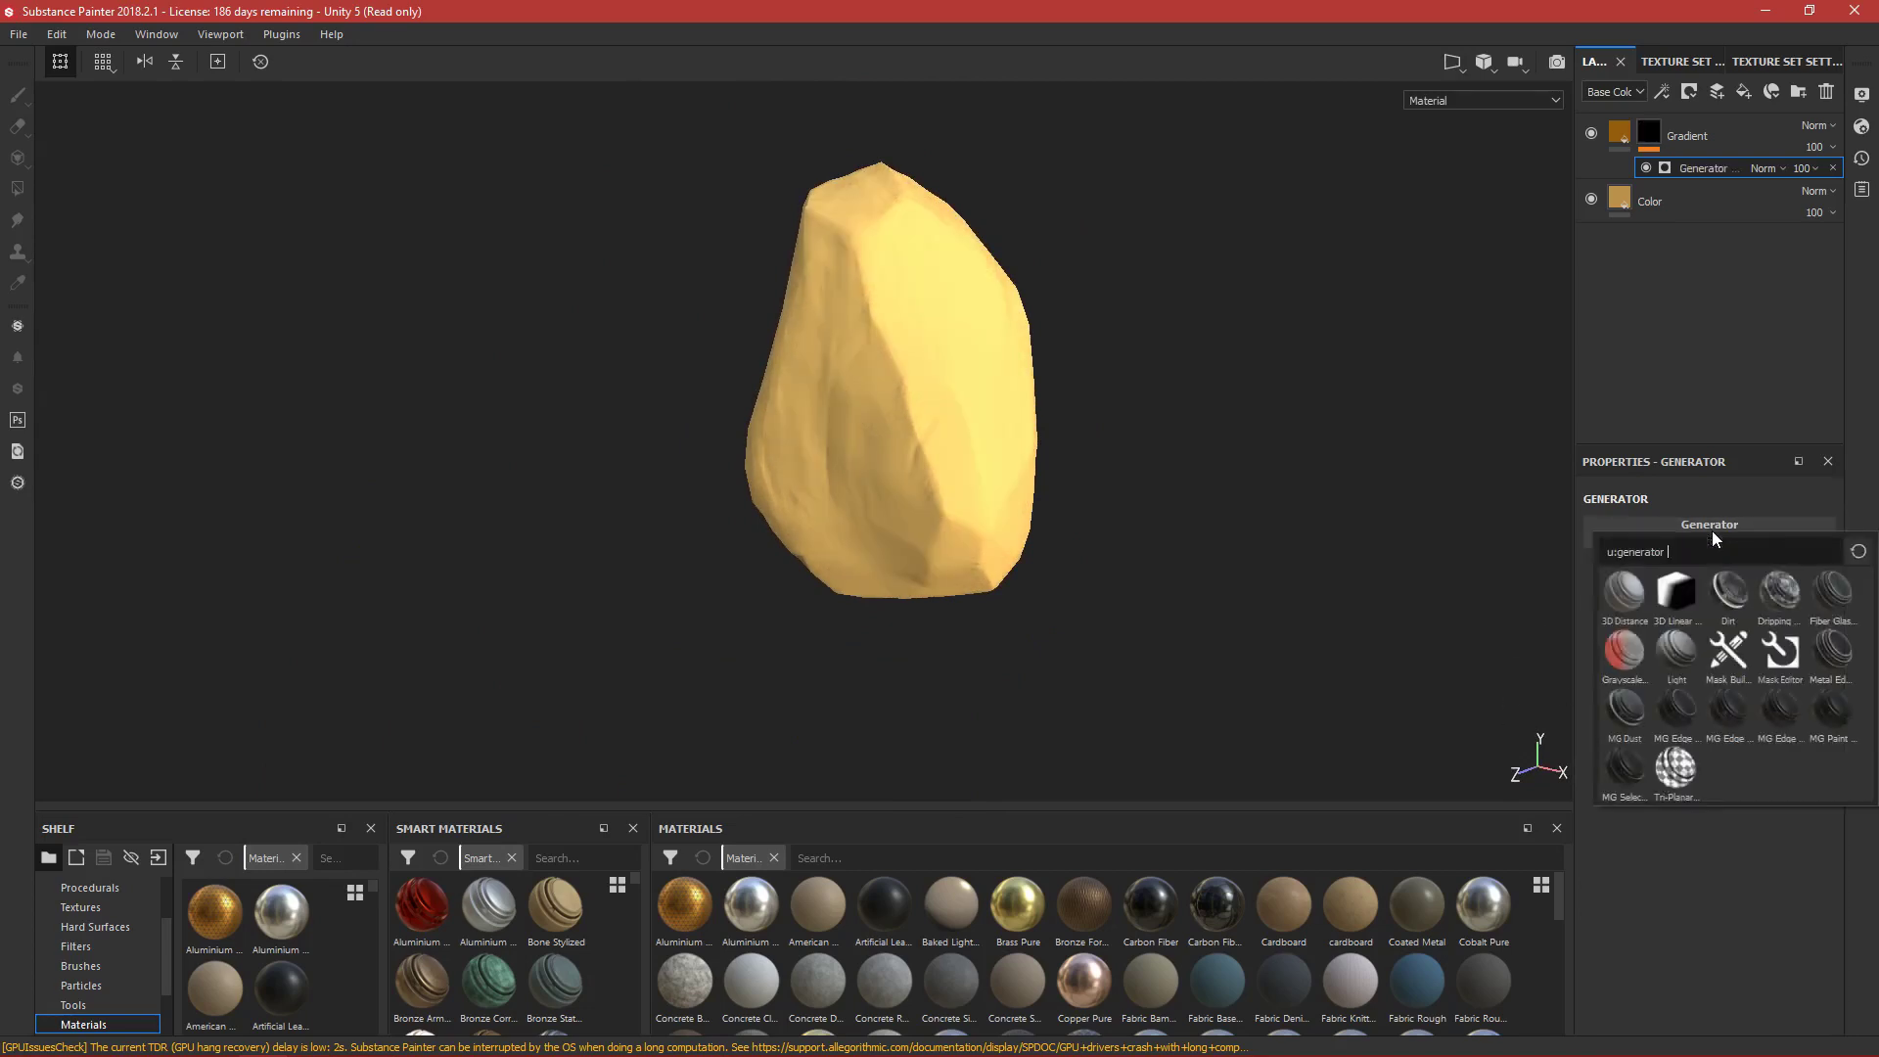
click(1778, 654)
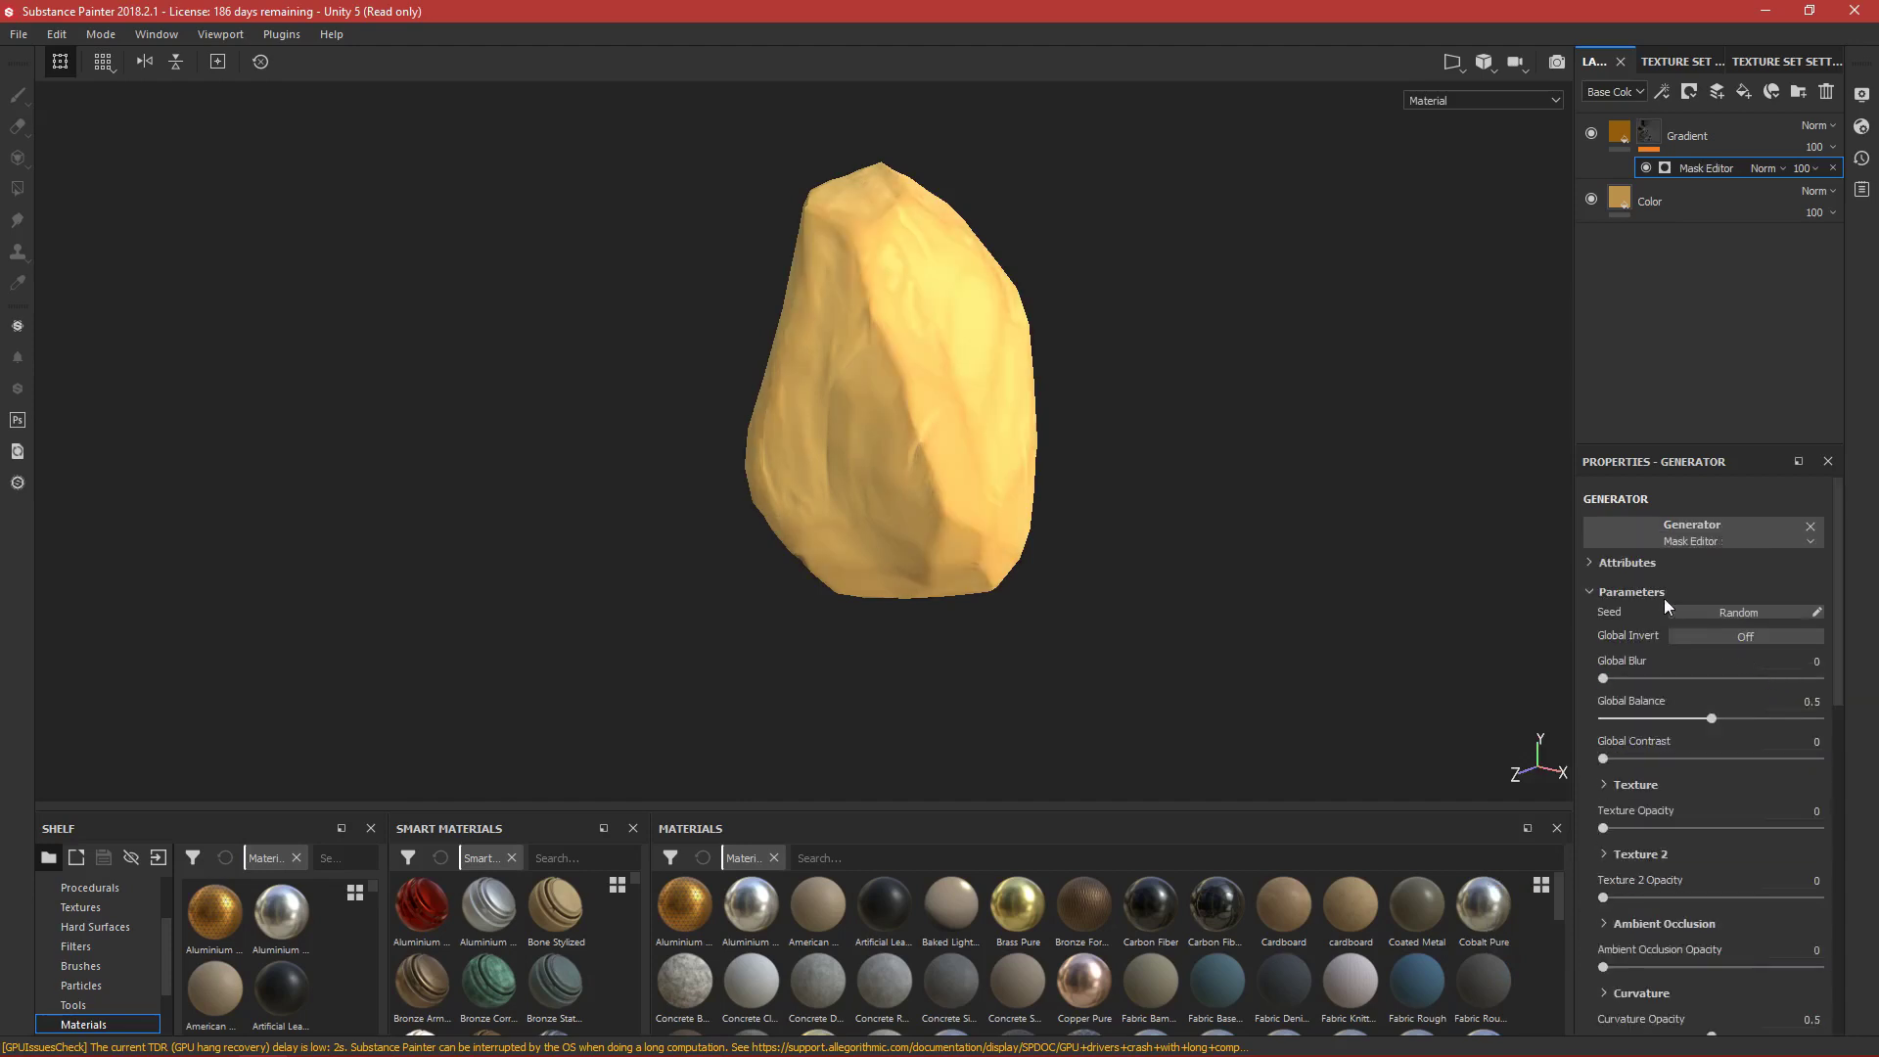
scroll(1125, 449, up, 3)
mouse_move(911, 479)
alt+mouse_down()
mouse_move(878, 453)
mouse_move(953, 486)
mouse_move(616, 516)
mouse_move(893, 503)
alt+mouse_up()
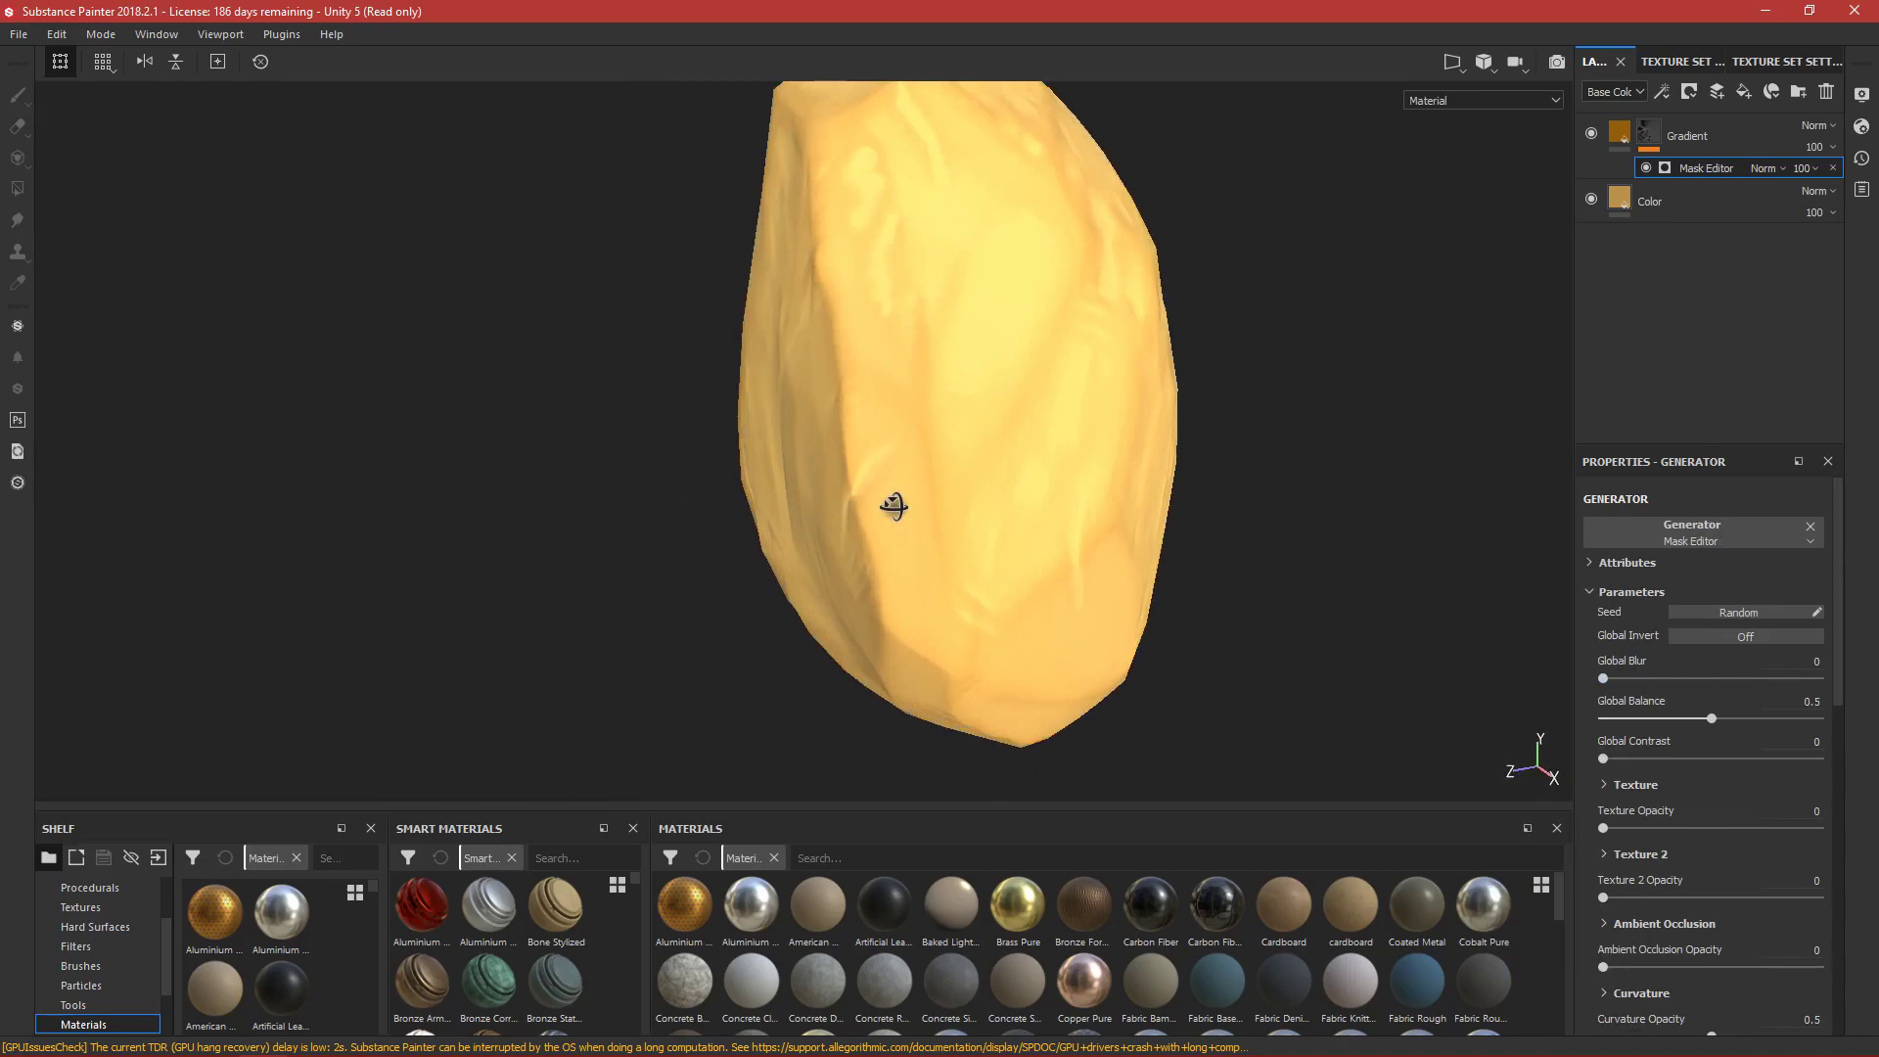
Set the Mask Editor's Curvature Opacity to 0 on the Gradient layer's mask.
alt+drag(941, 443, 832, 455)
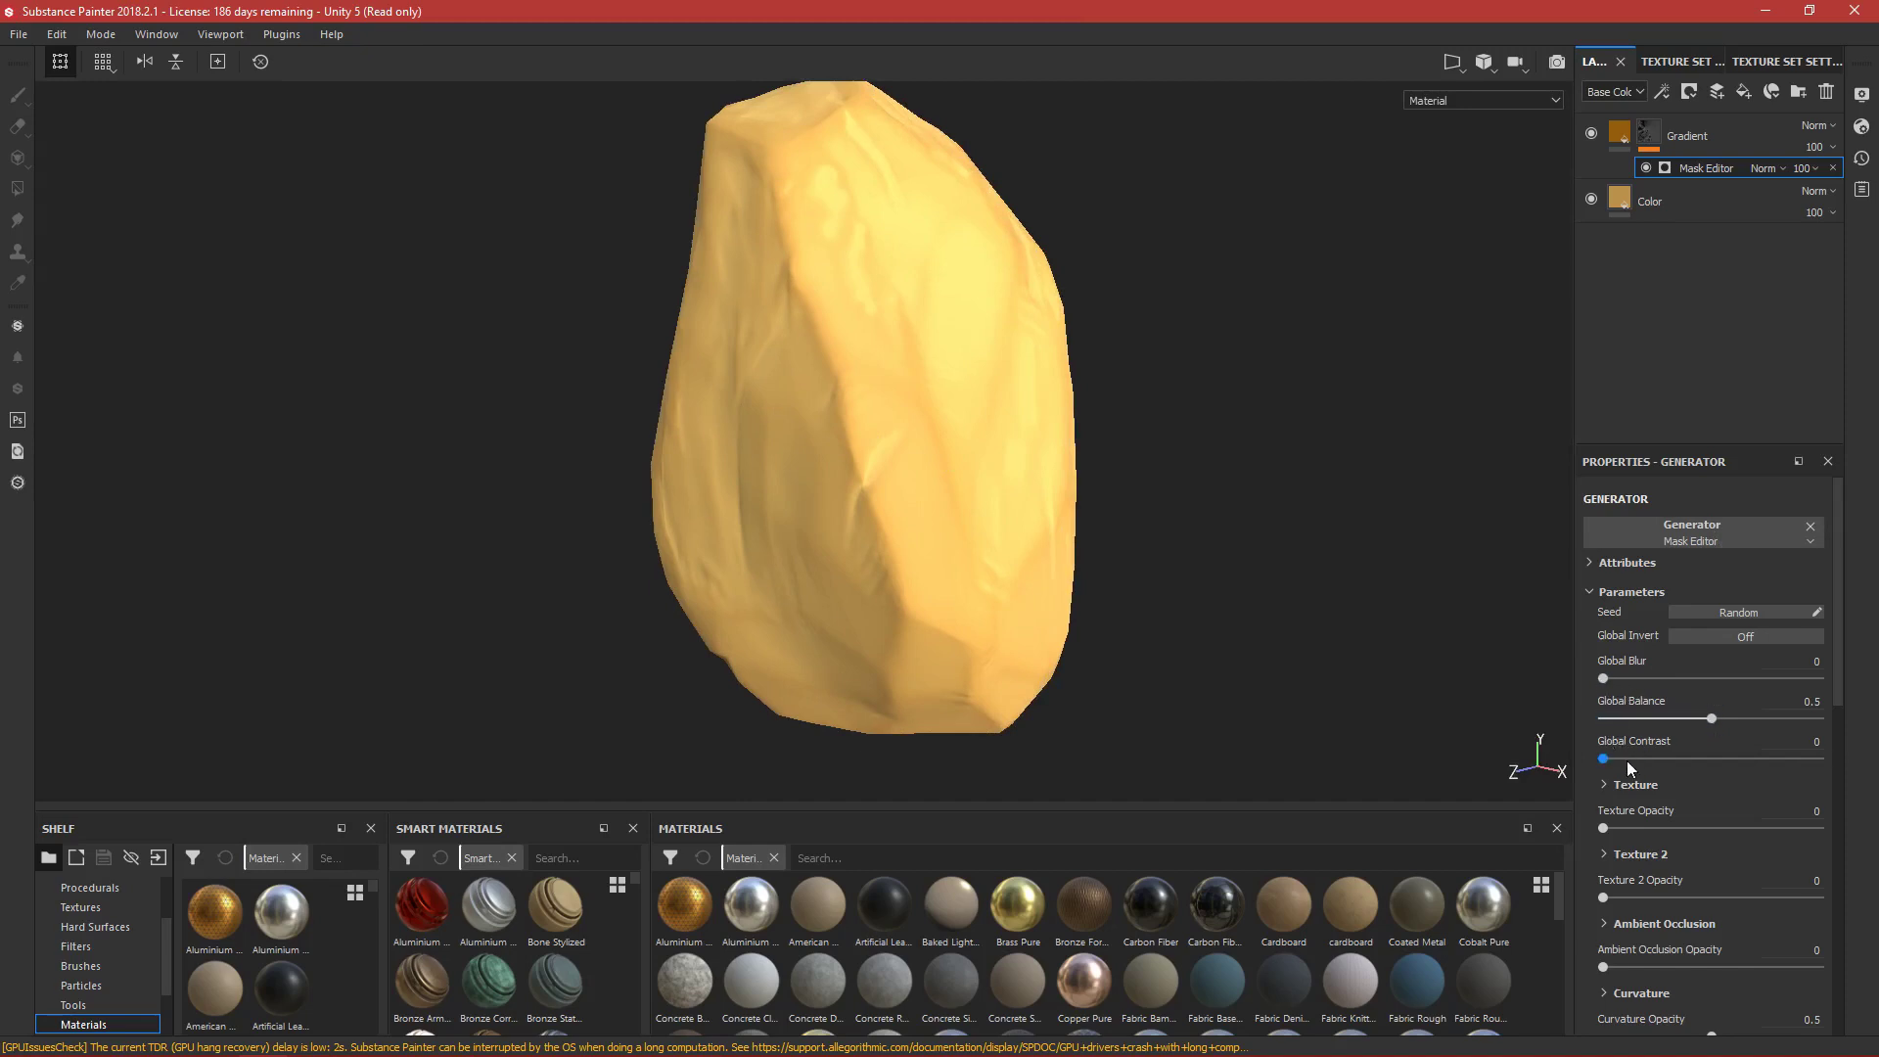
scroll(1638, 680, down, 1)
scroll(1635, 620, down, 4)
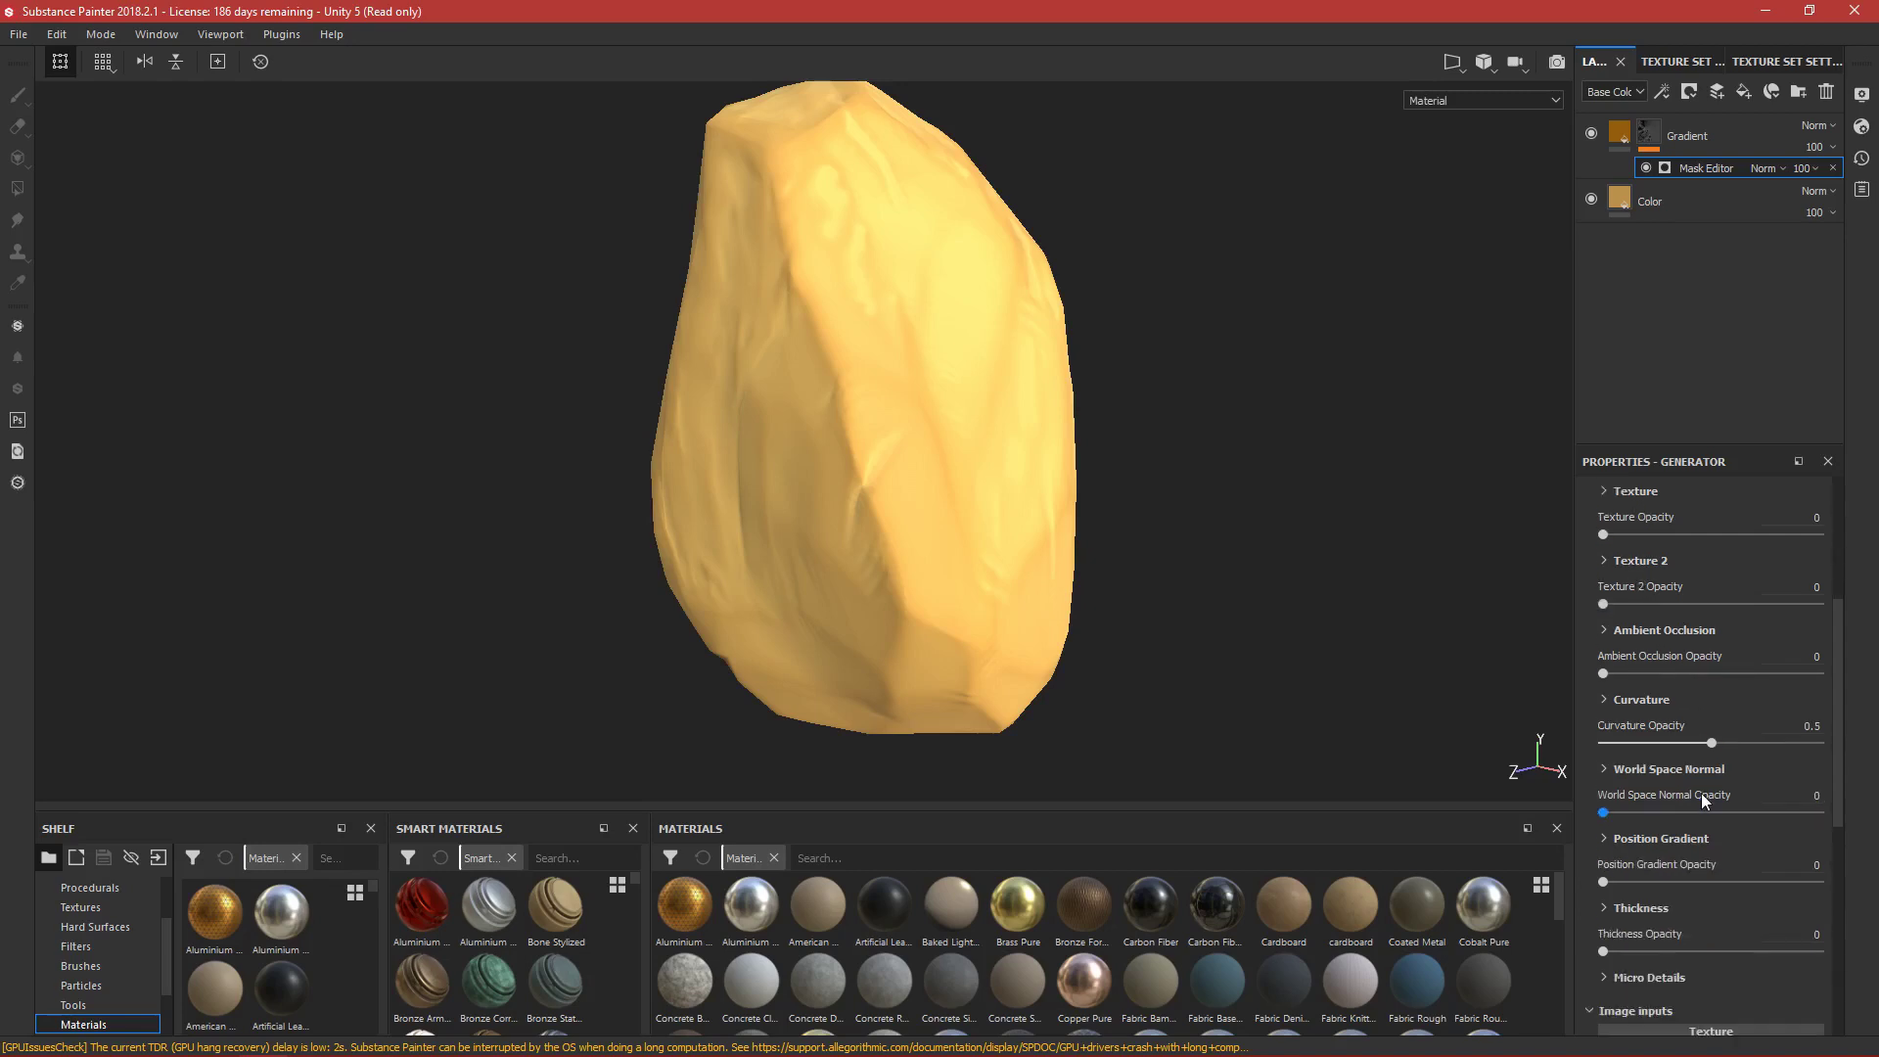
scroll(1701, 792, down, 1)
drag(1711, 683, 1562, 678)
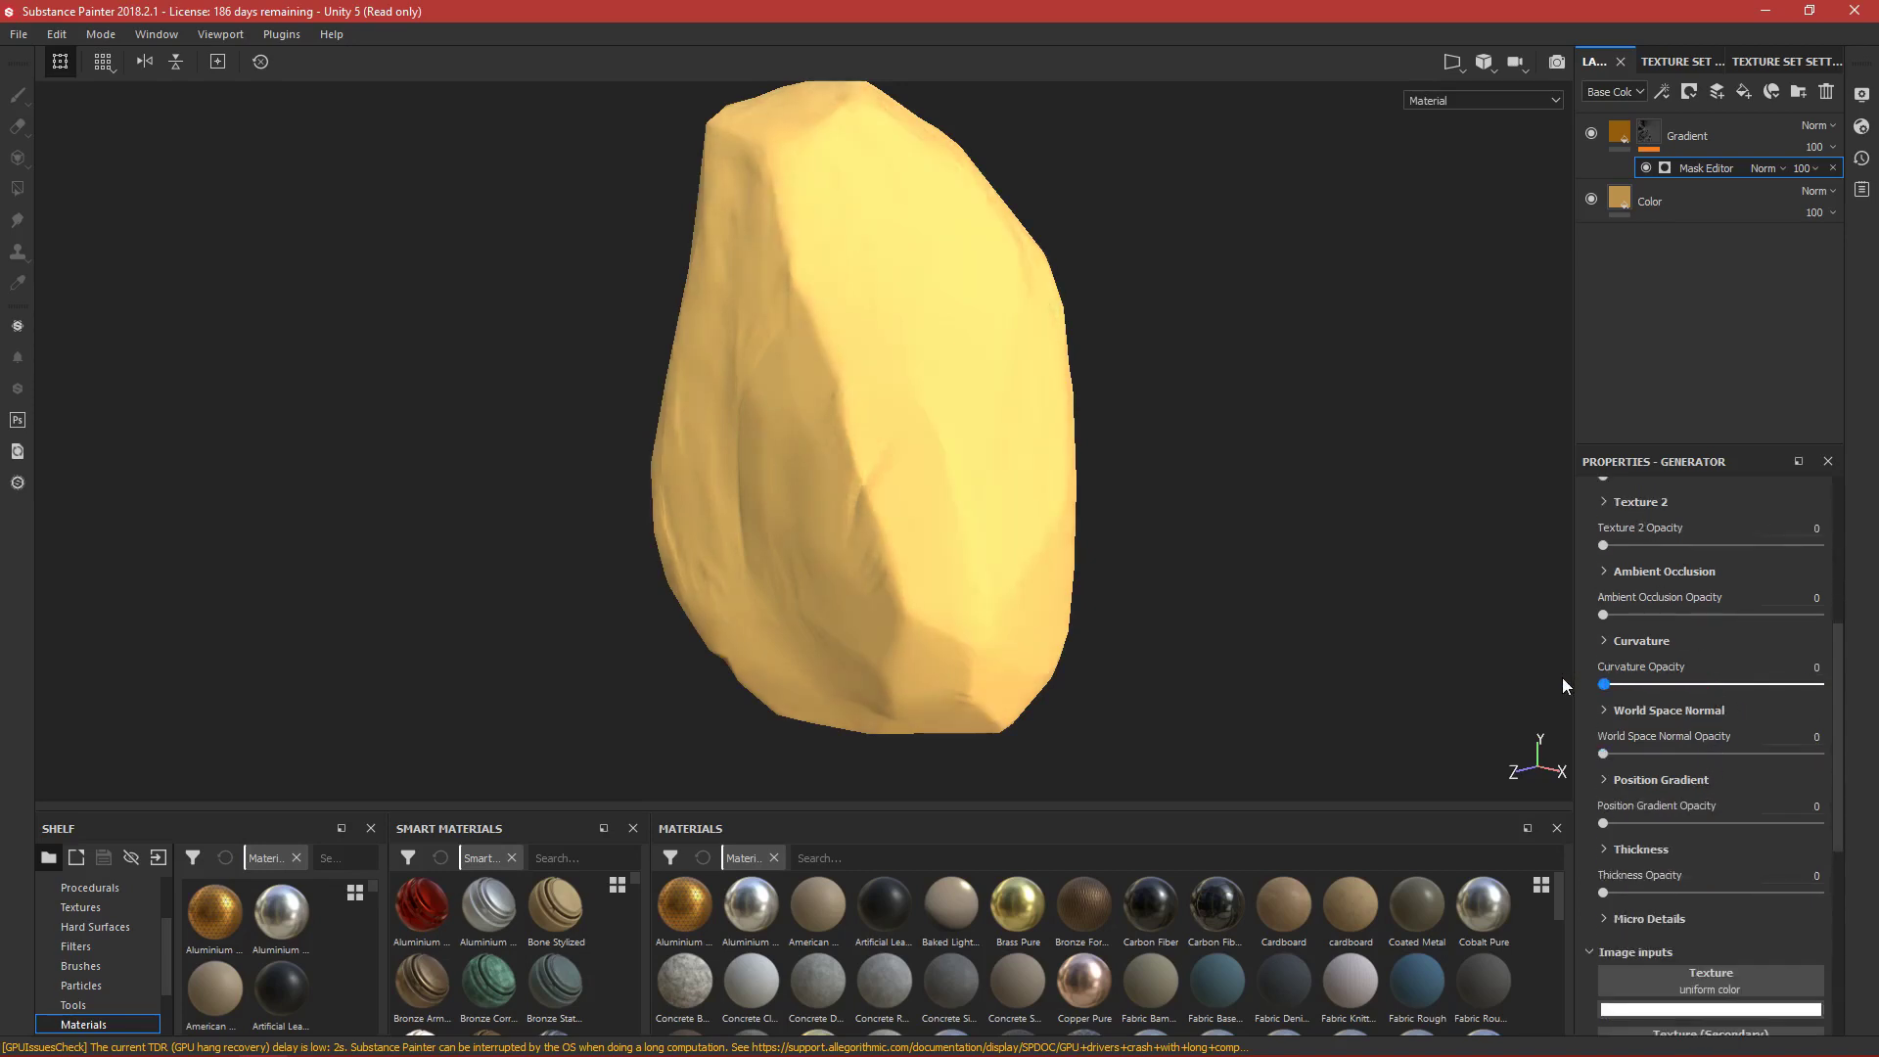
Raise the Mask Editor's Position Gradient Opacity to 1 and inspect the gradient on the rock.
scroll(1651, 701, up, 4)
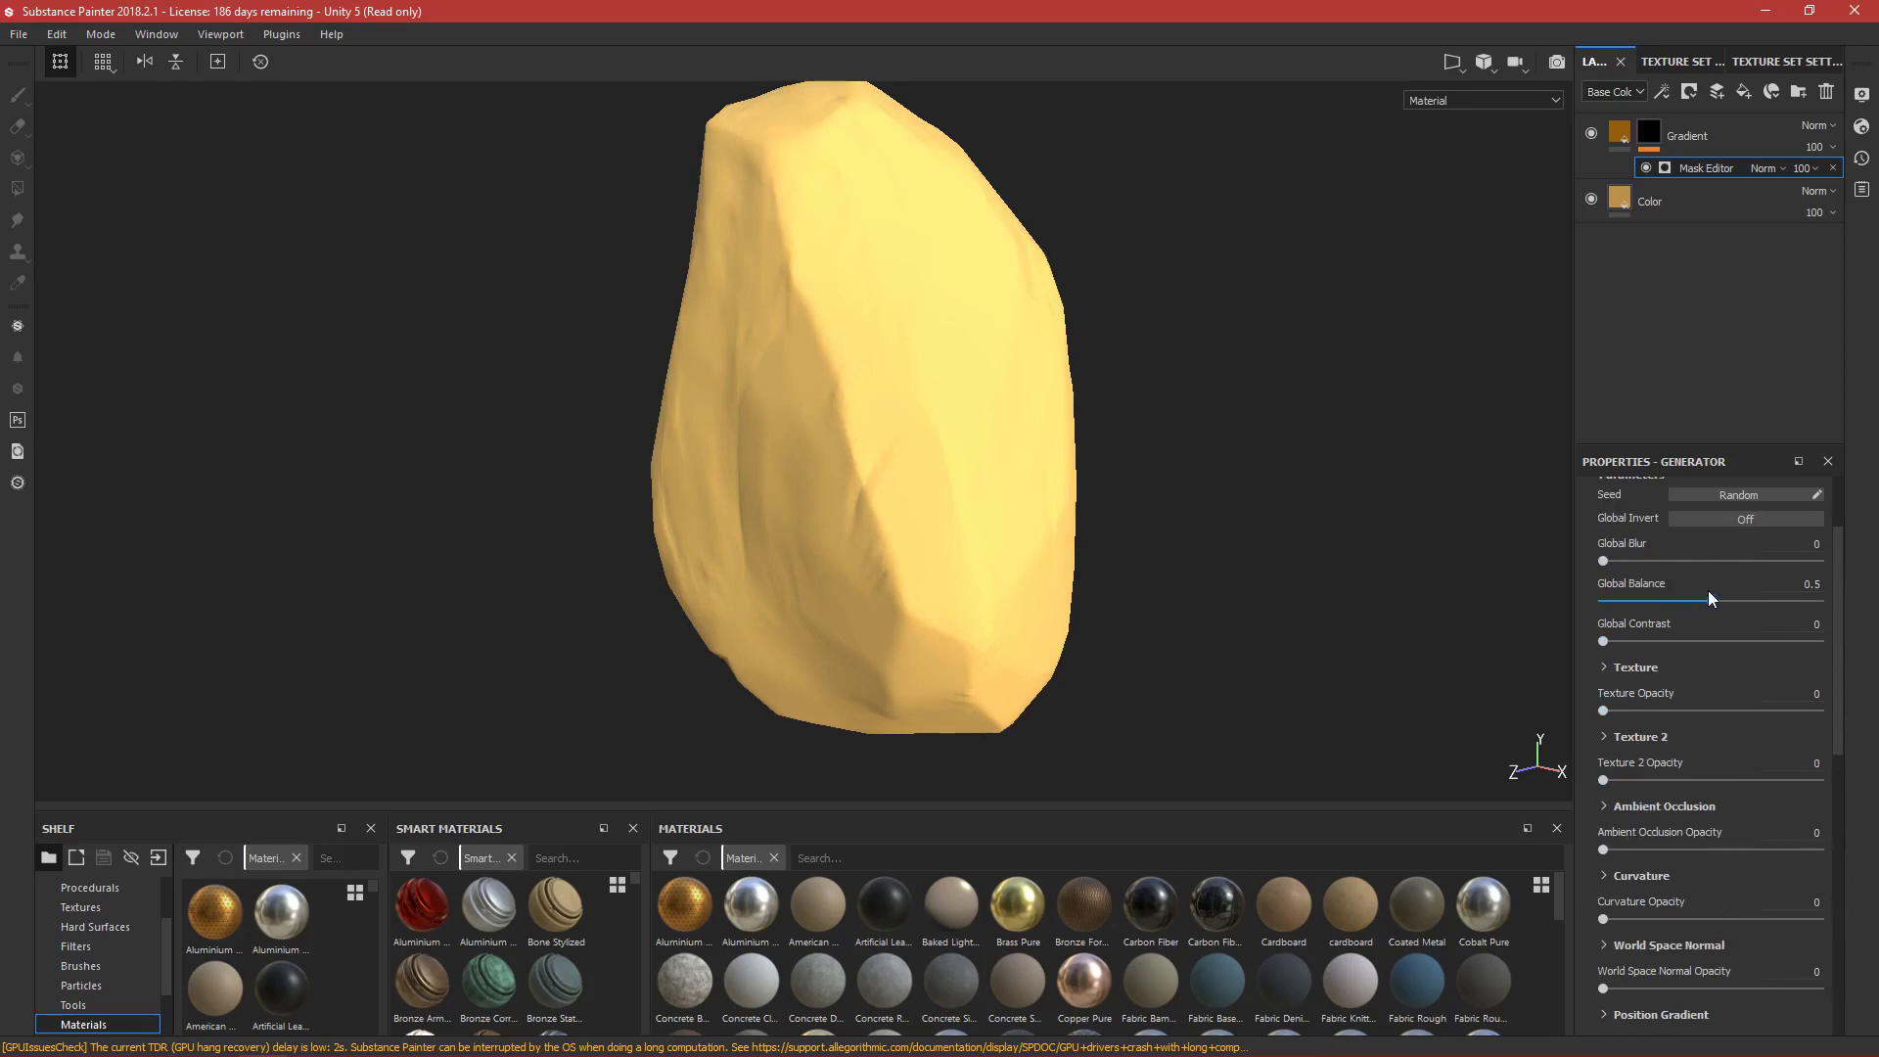
scroll(1710, 608, down, 3)
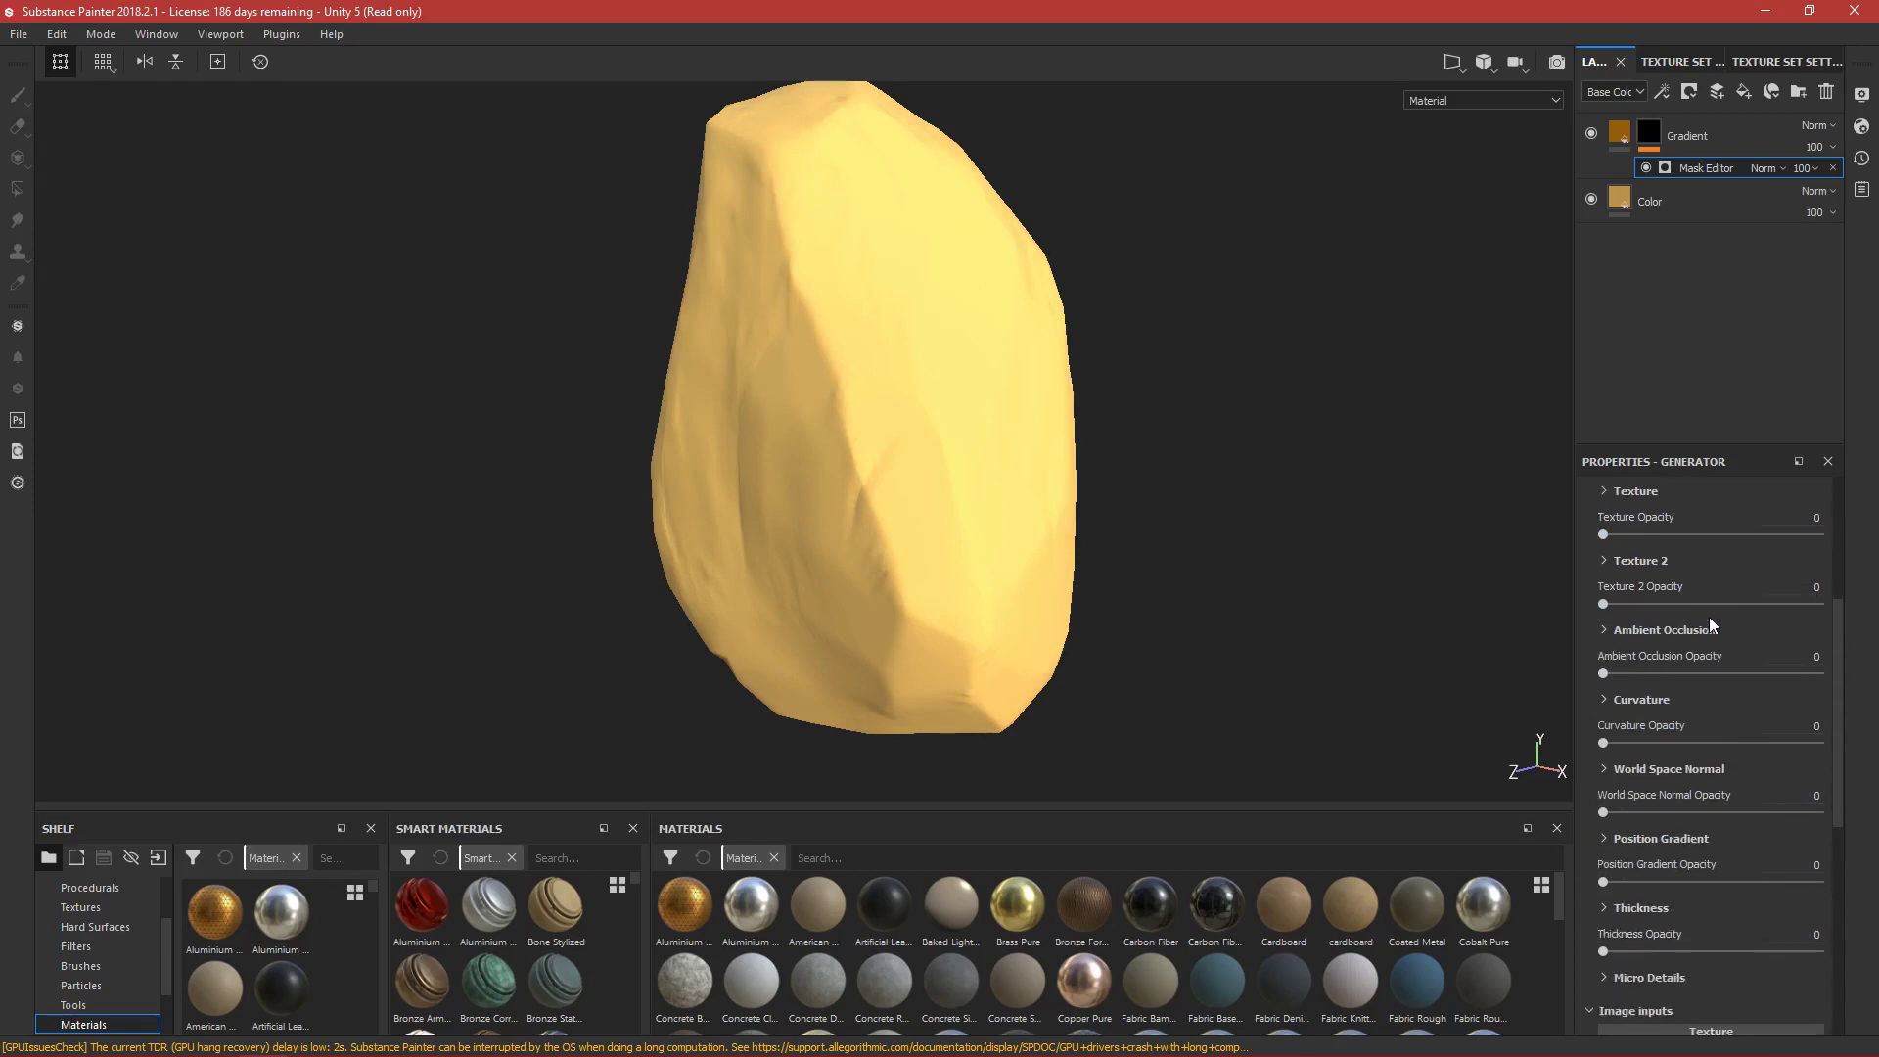
scroll(1739, 695, down, 1)
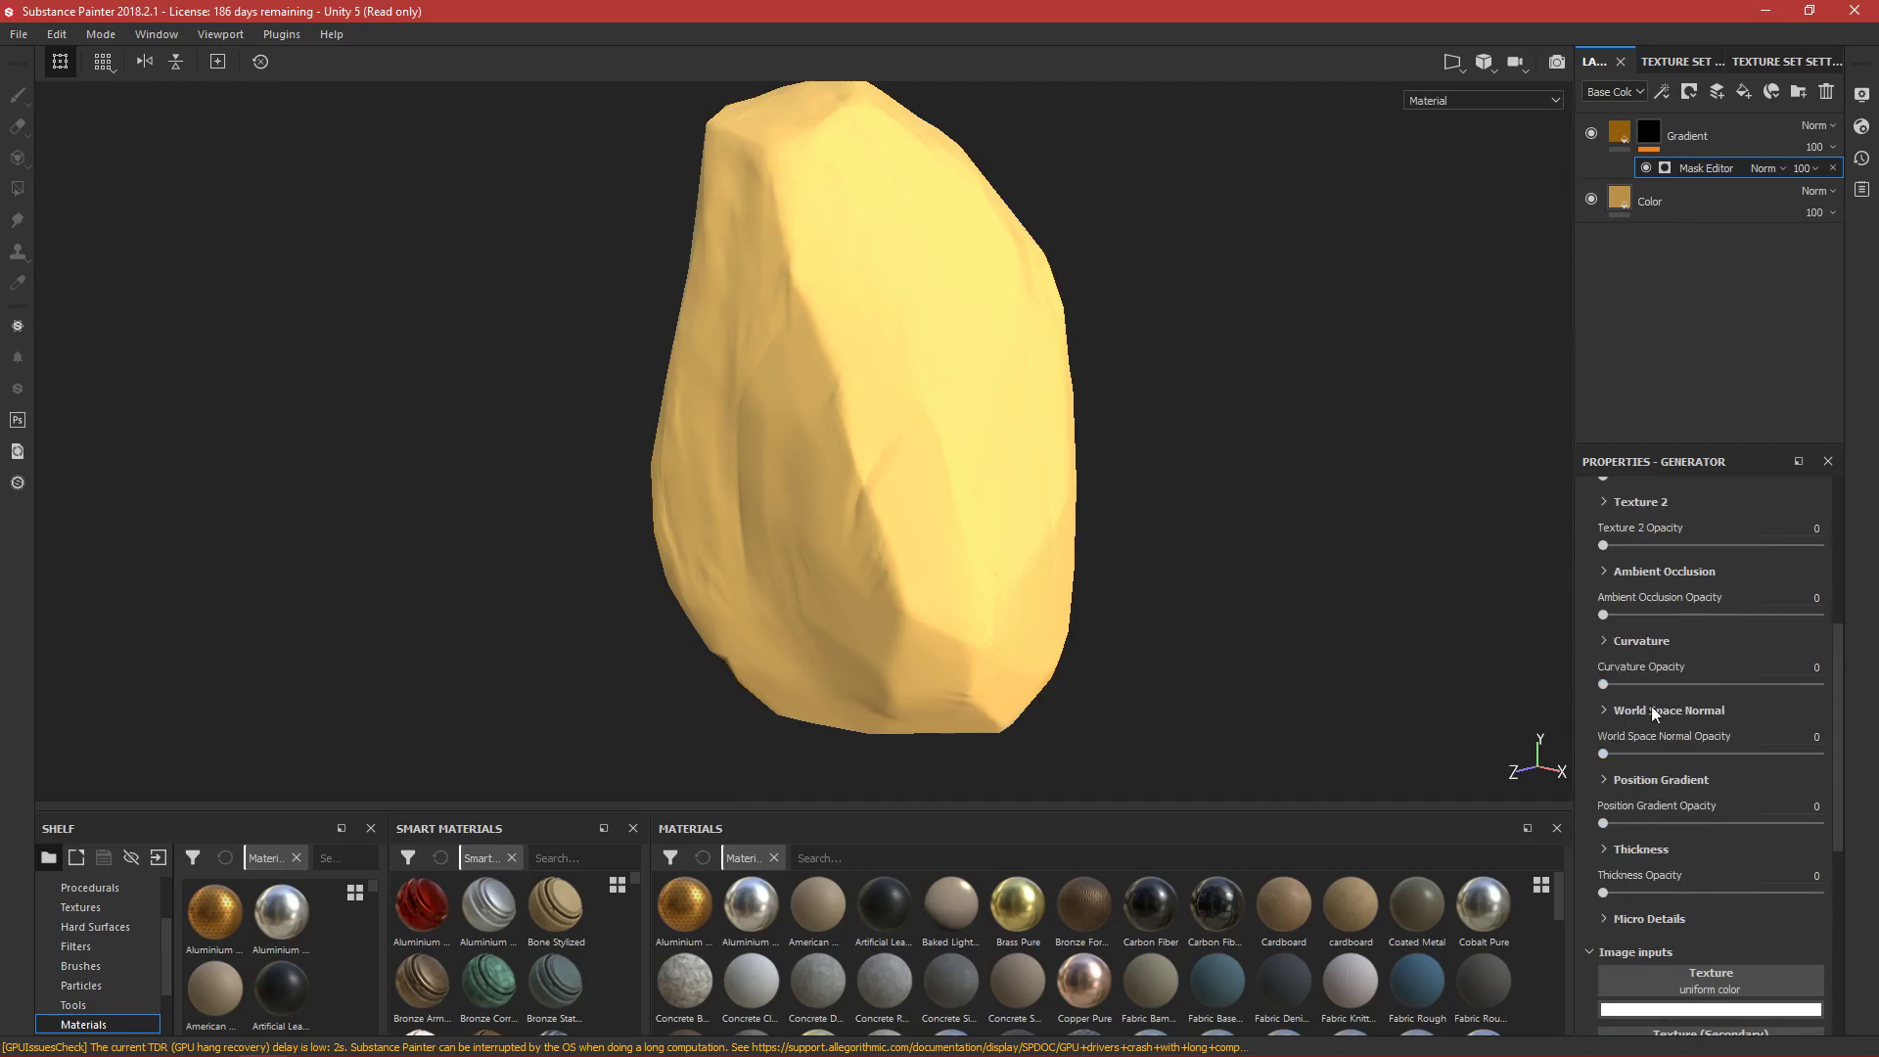
click(1693, 779)
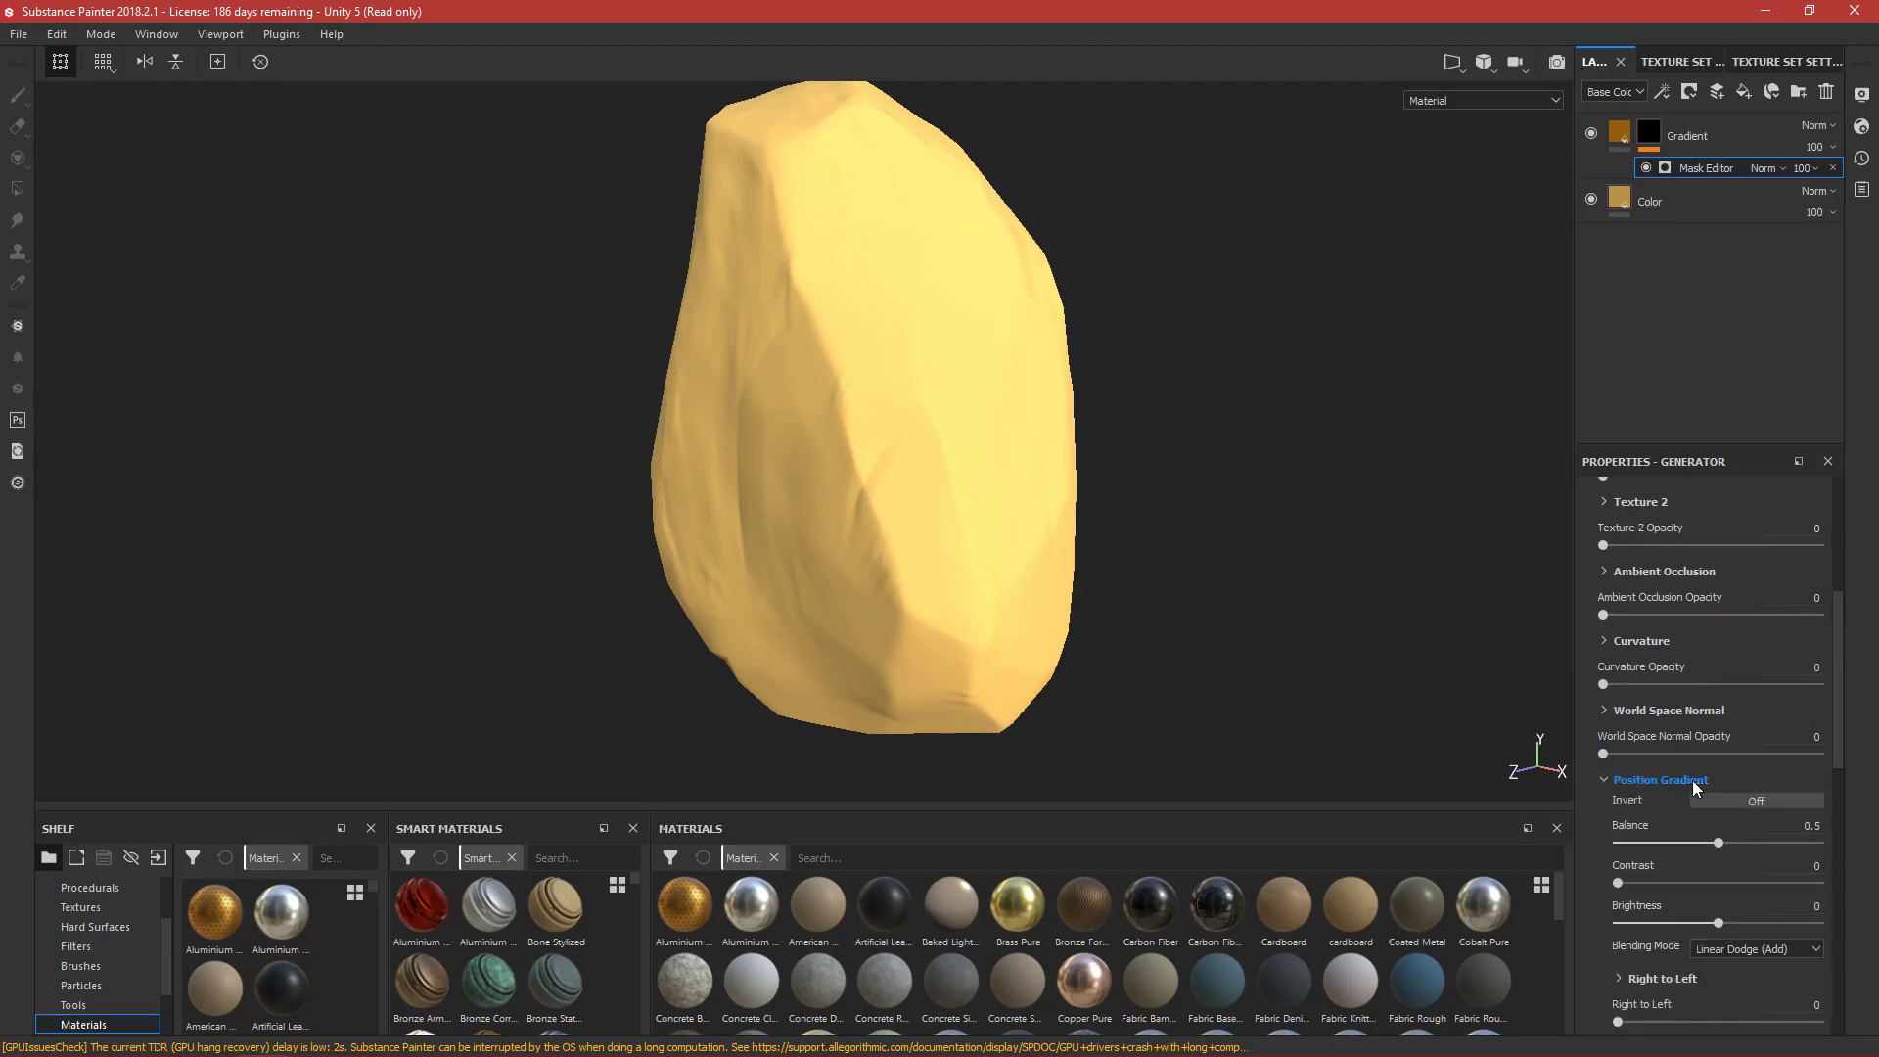
click(1693, 779)
scroll(1693, 779, down, 1)
click(1606, 724)
click(1605, 724)
drag(1606, 761, 1856, 762)
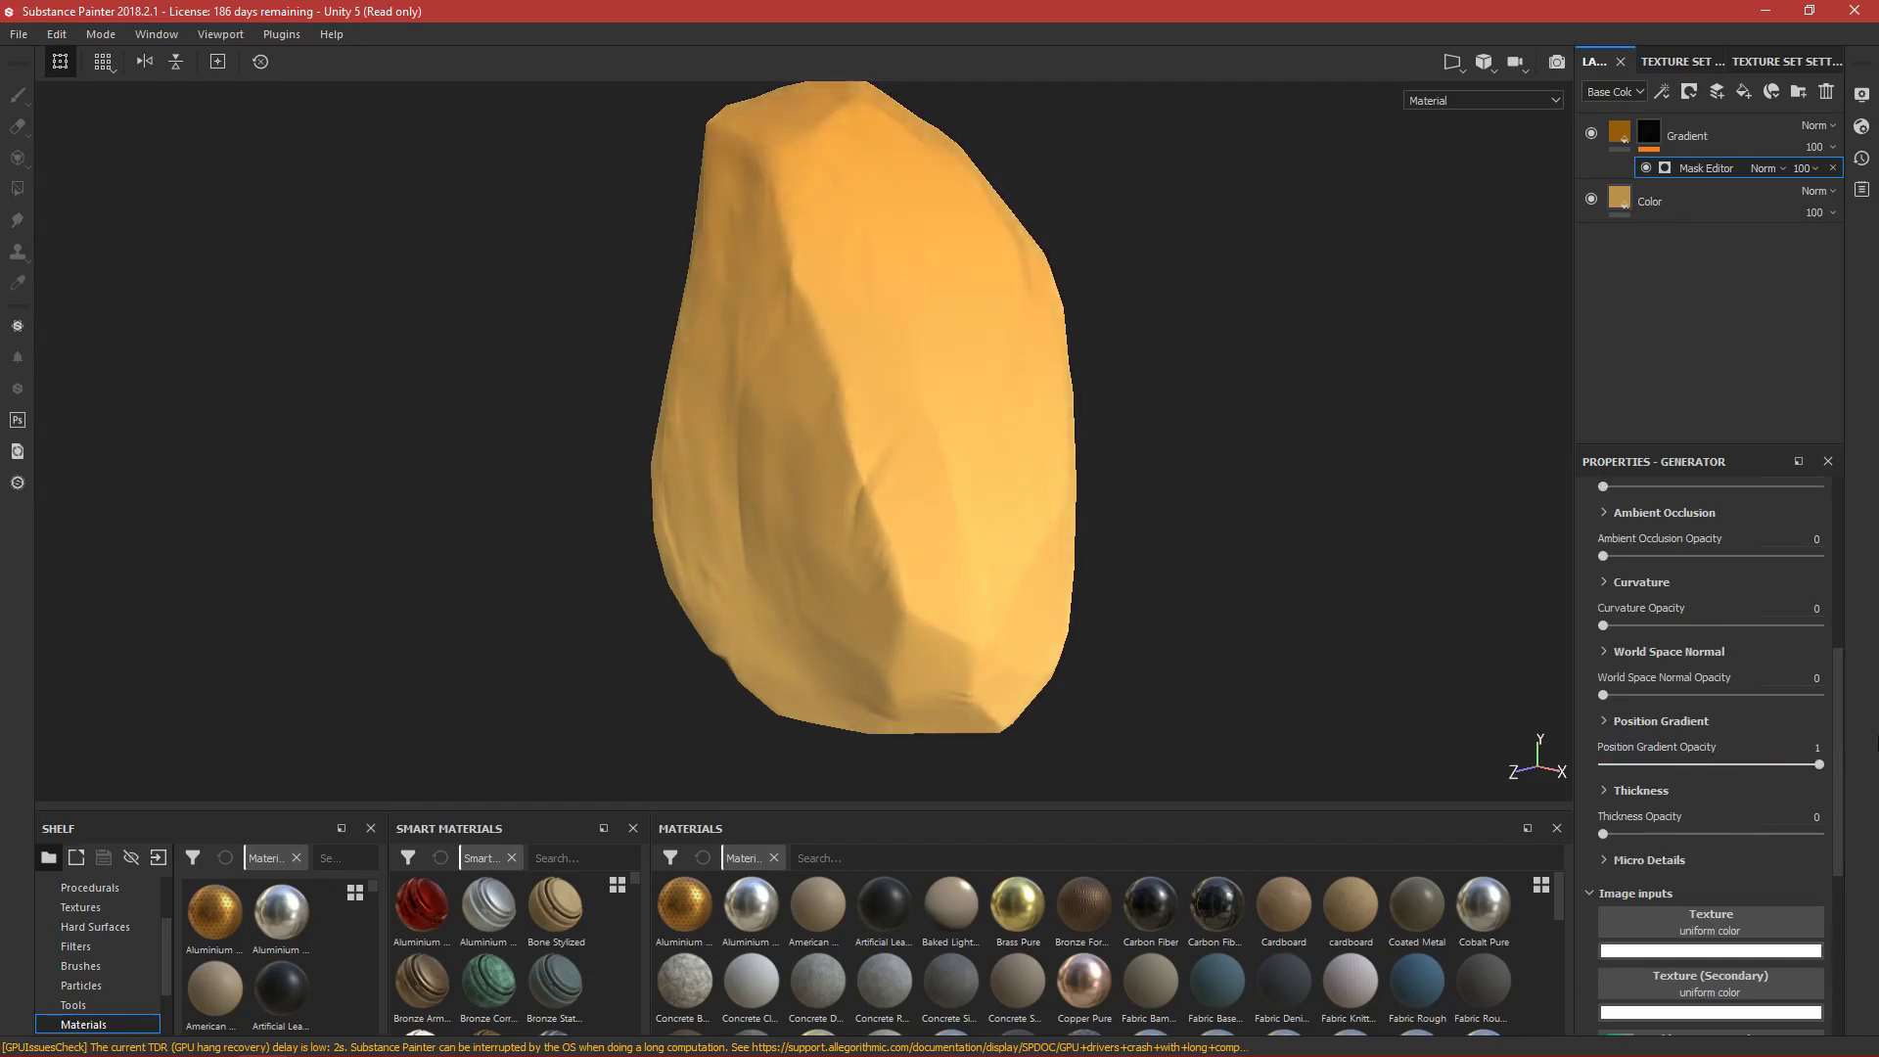
alt+drag(837, 403, 906, 471)
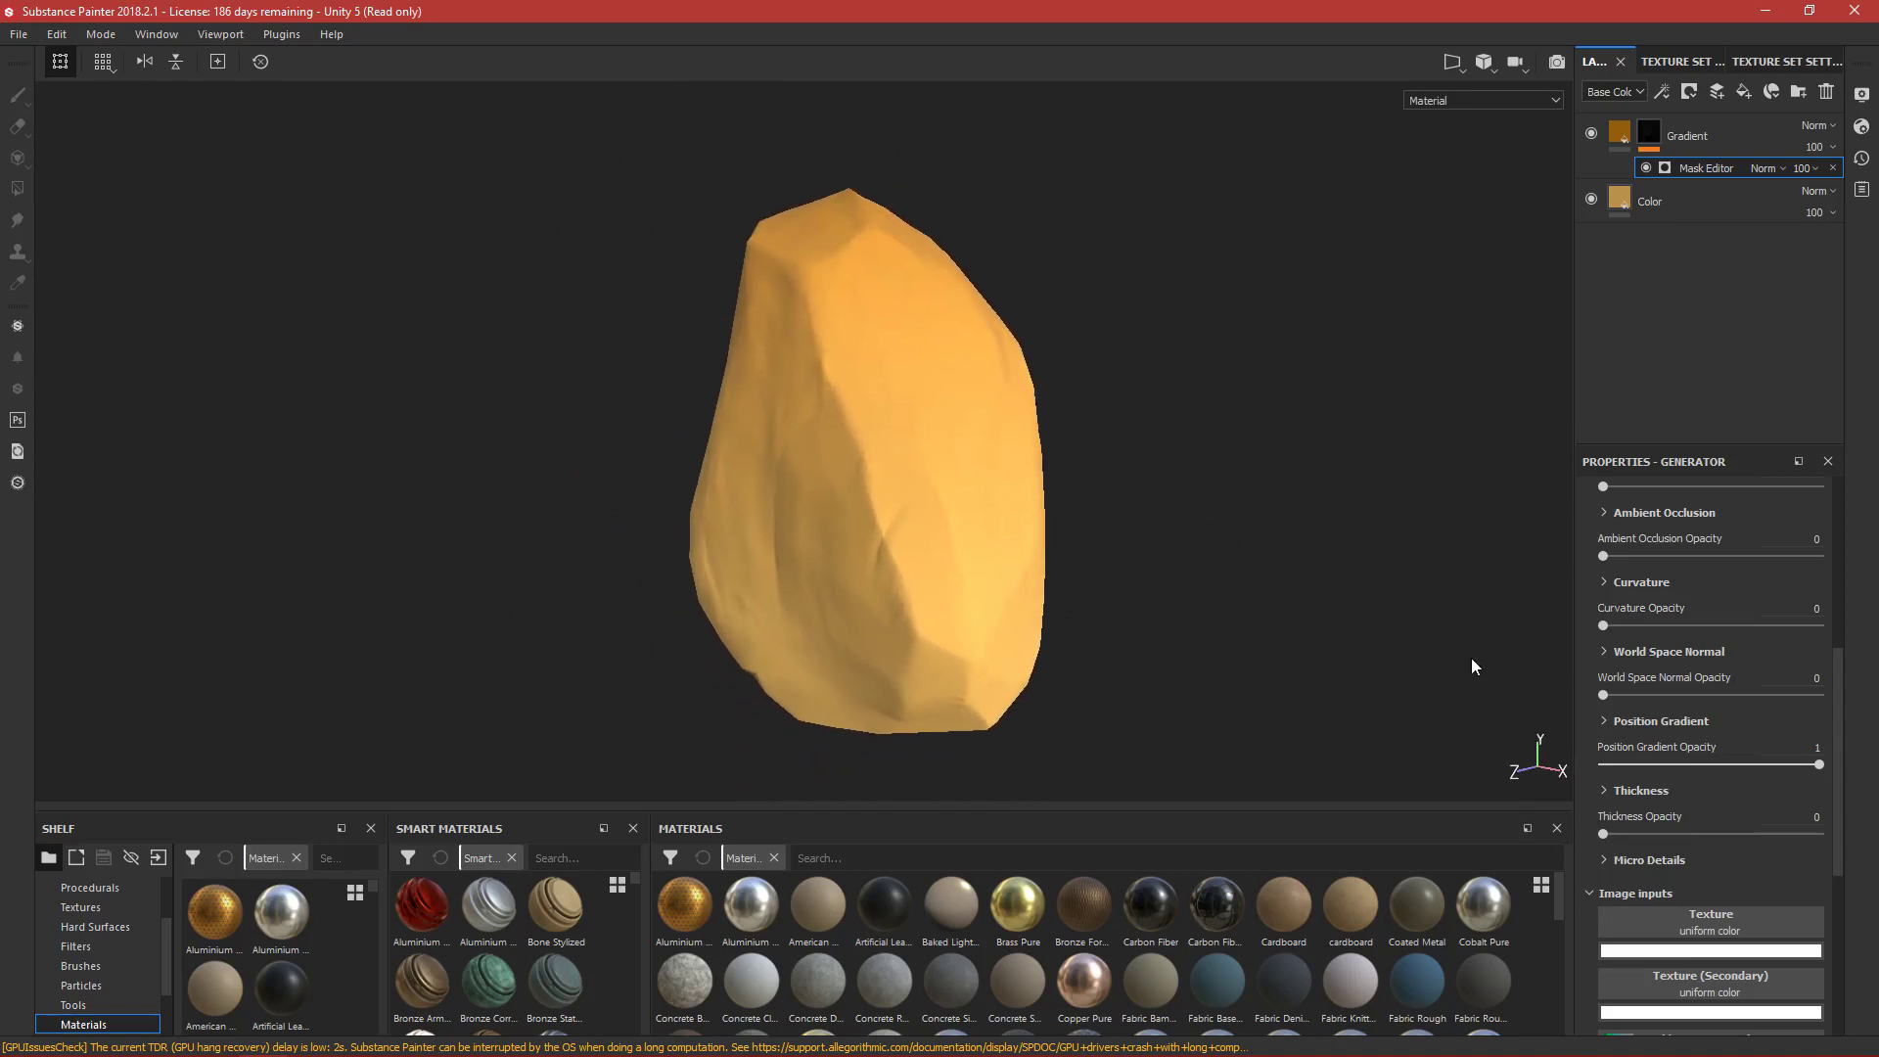
Invert the Mask Editor's position gradient so the orange fades in from the rock's base.
click(1605, 723)
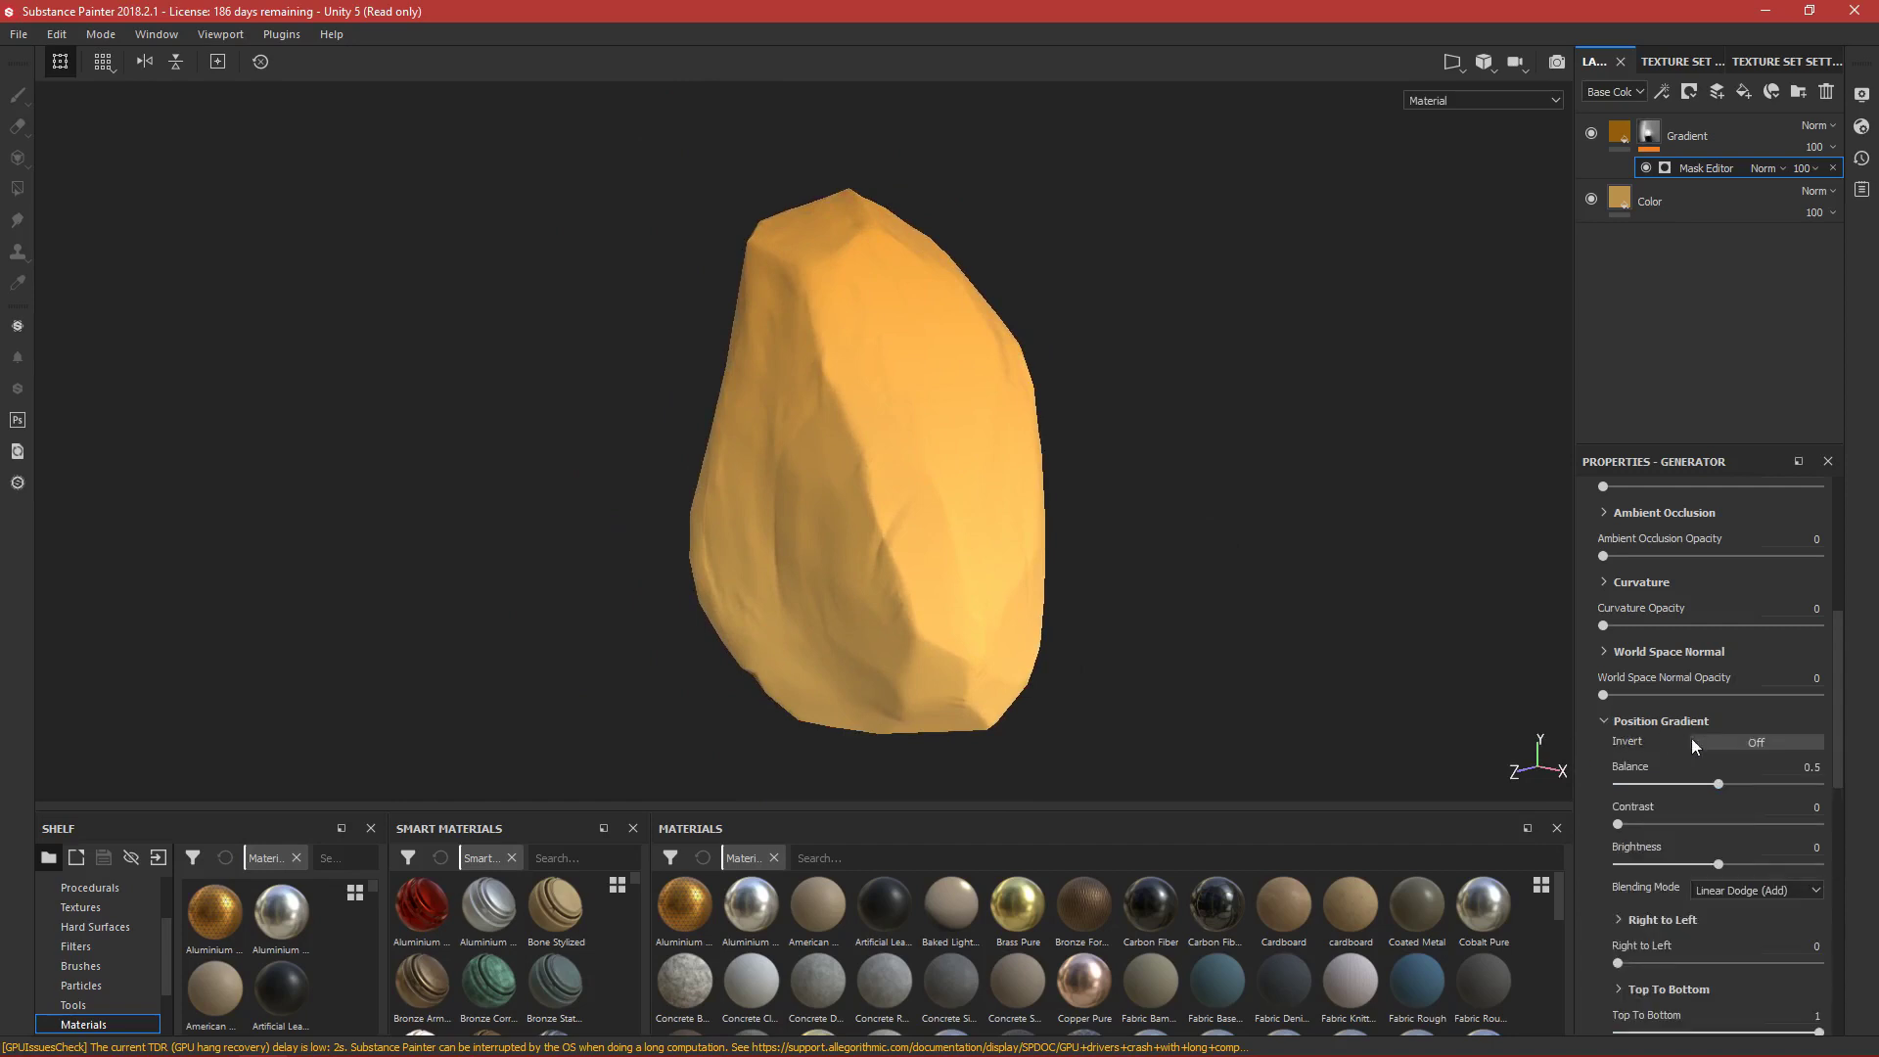
click(1744, 743)
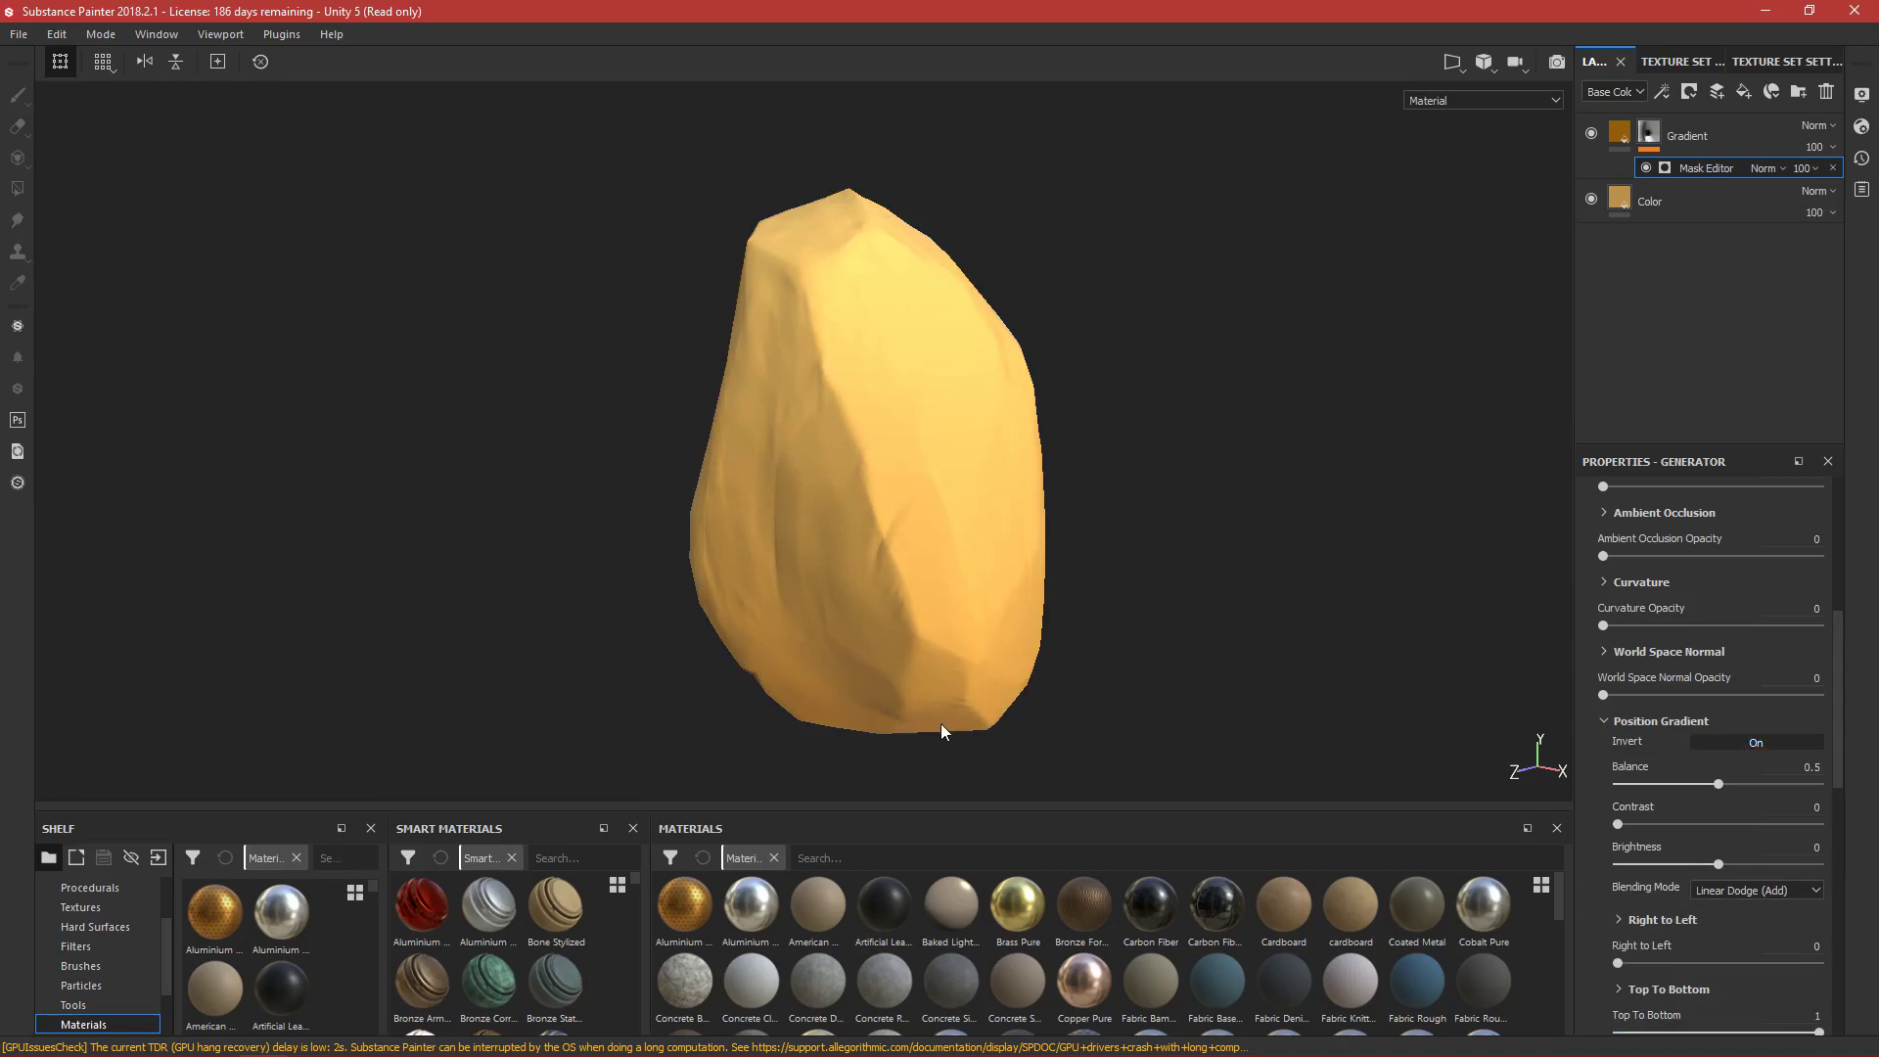
alt+drag(1075, 677, 1122, 691)
scroll(1601, 724, down, 2)
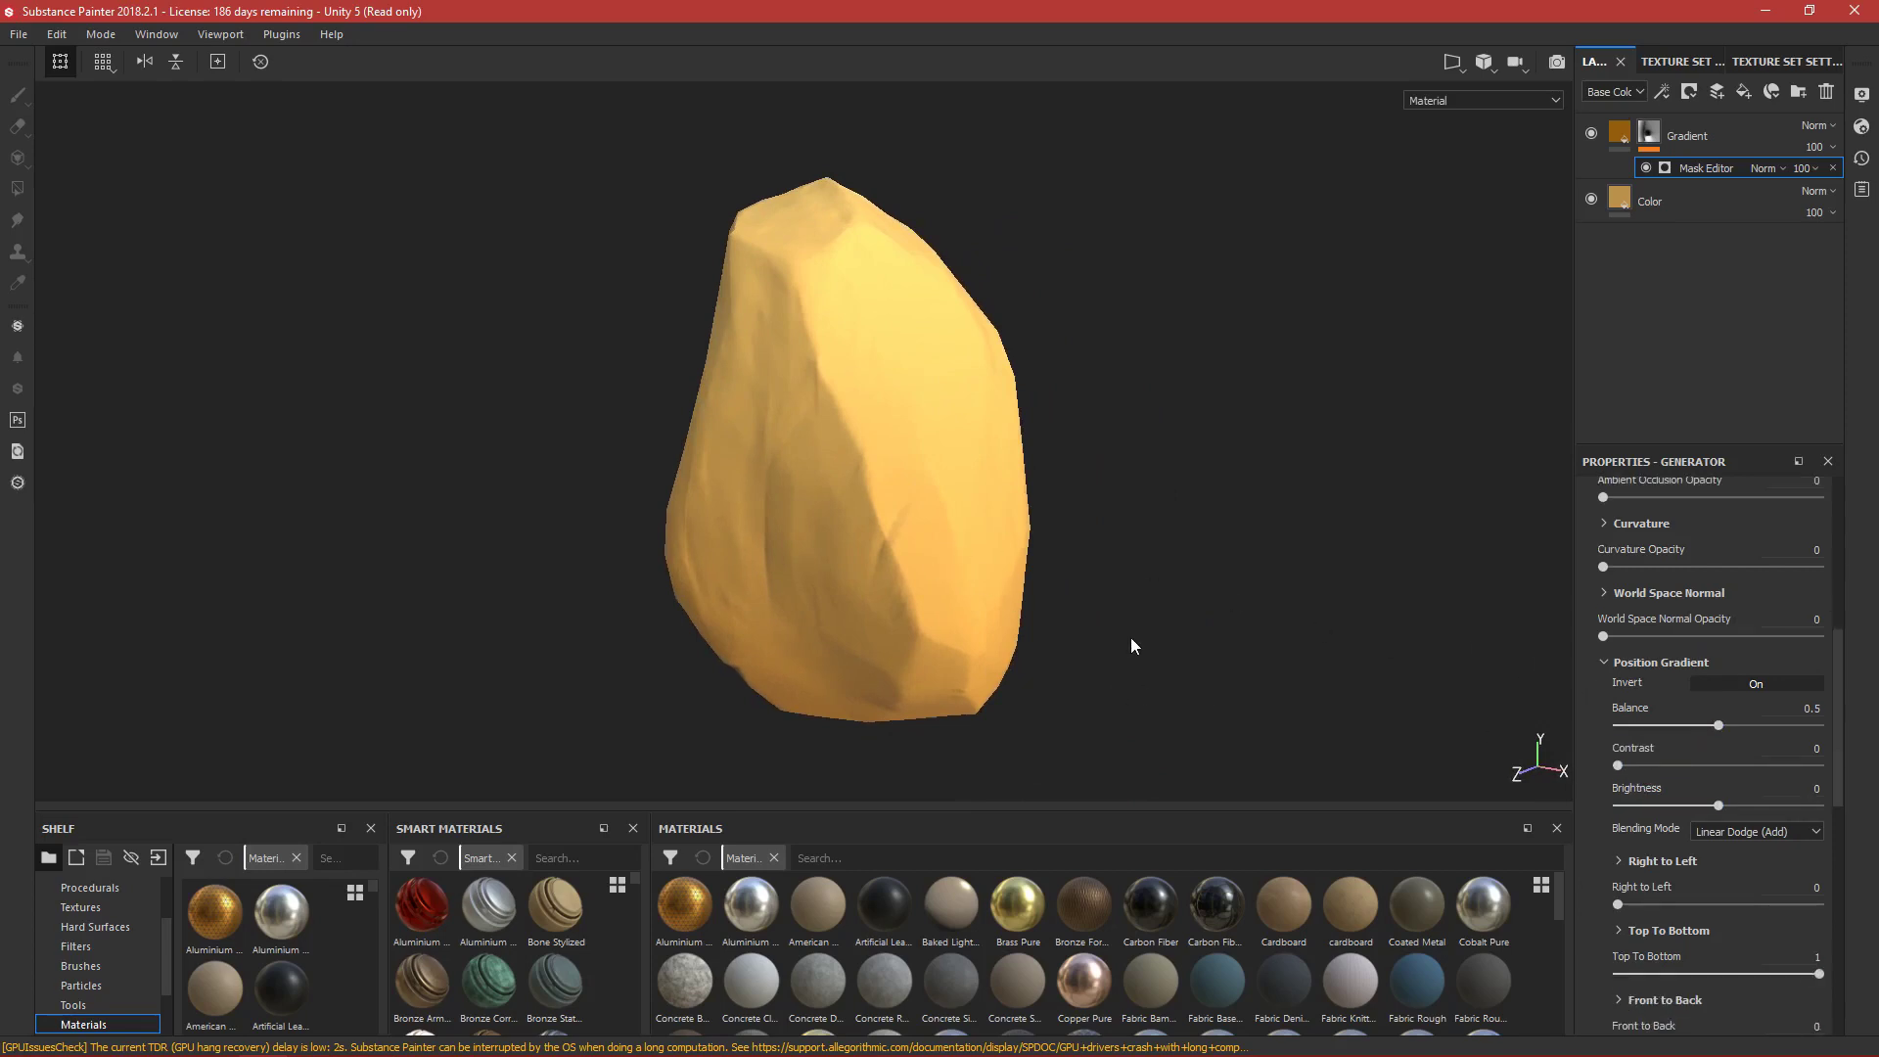
Try different Balance and Contrast values on the position gradient, and return Balance to 0.5 and Contrast to 0.
drag(1717, 725, 1787, 713)
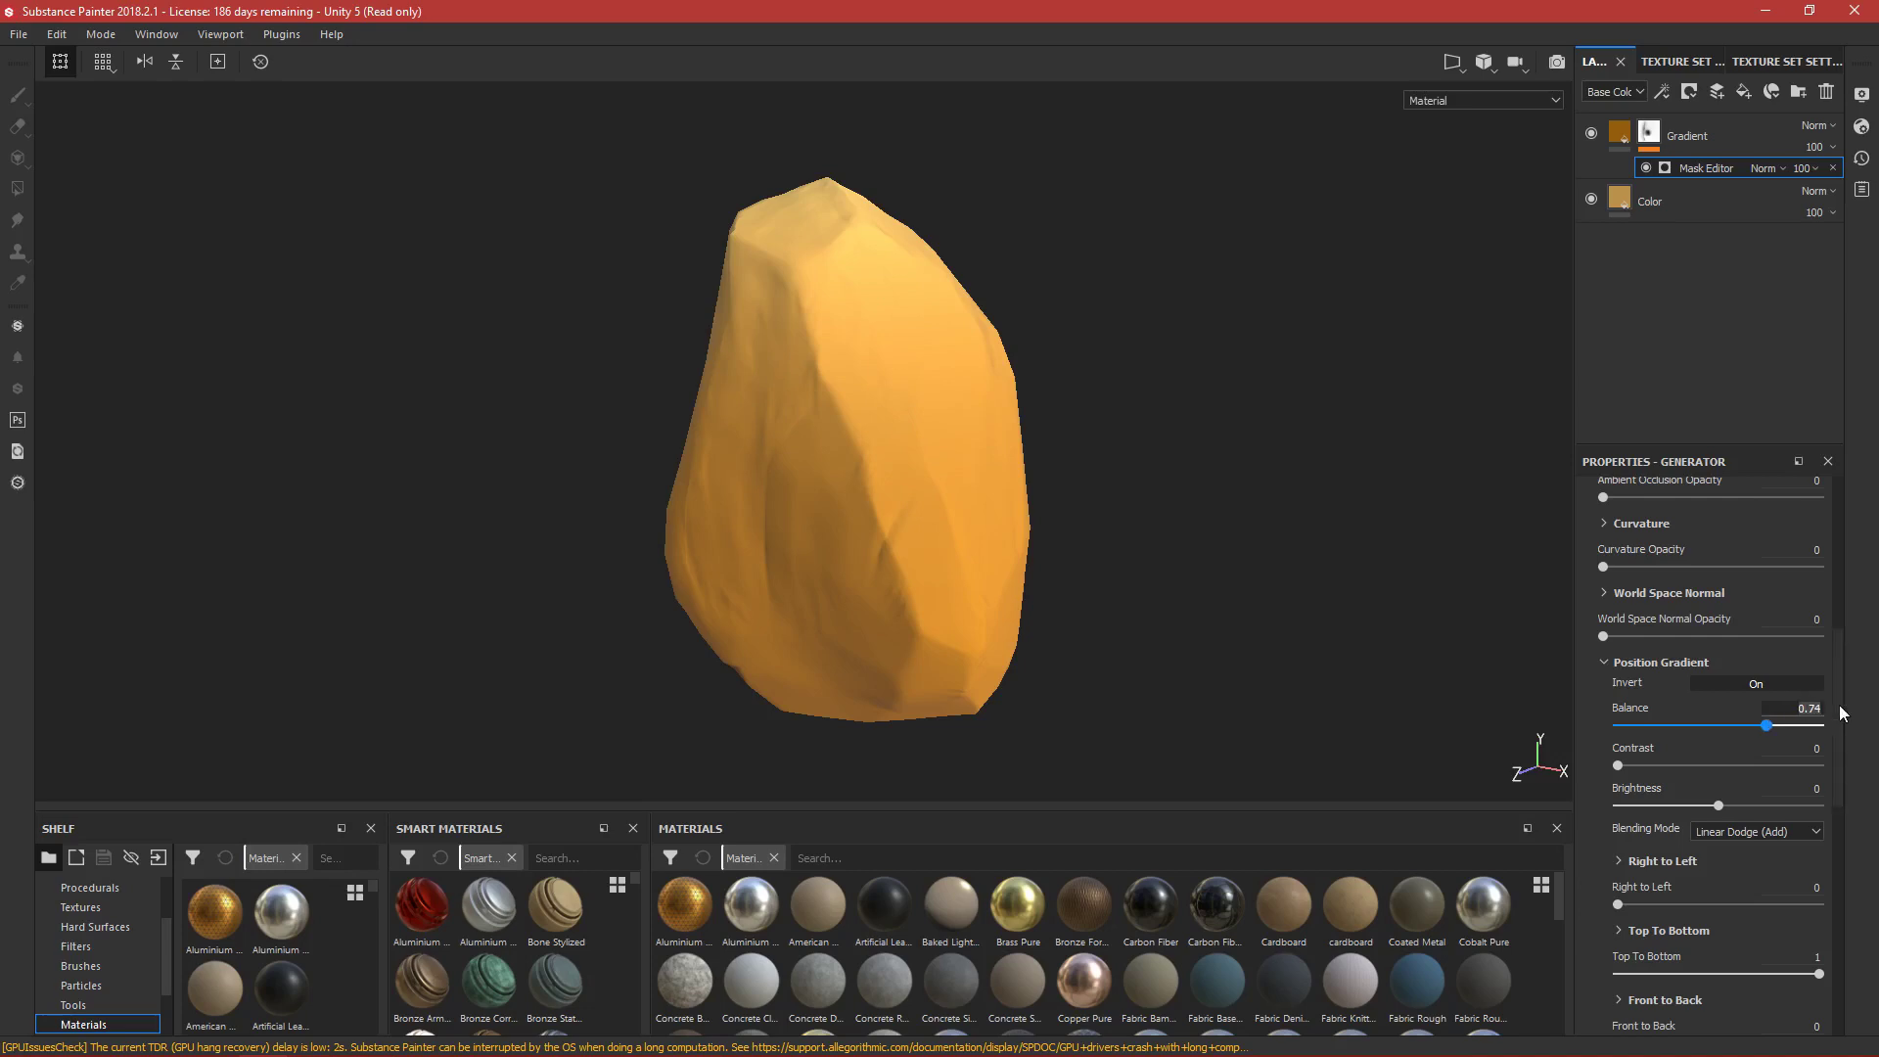
text(0.5)
key(Return)
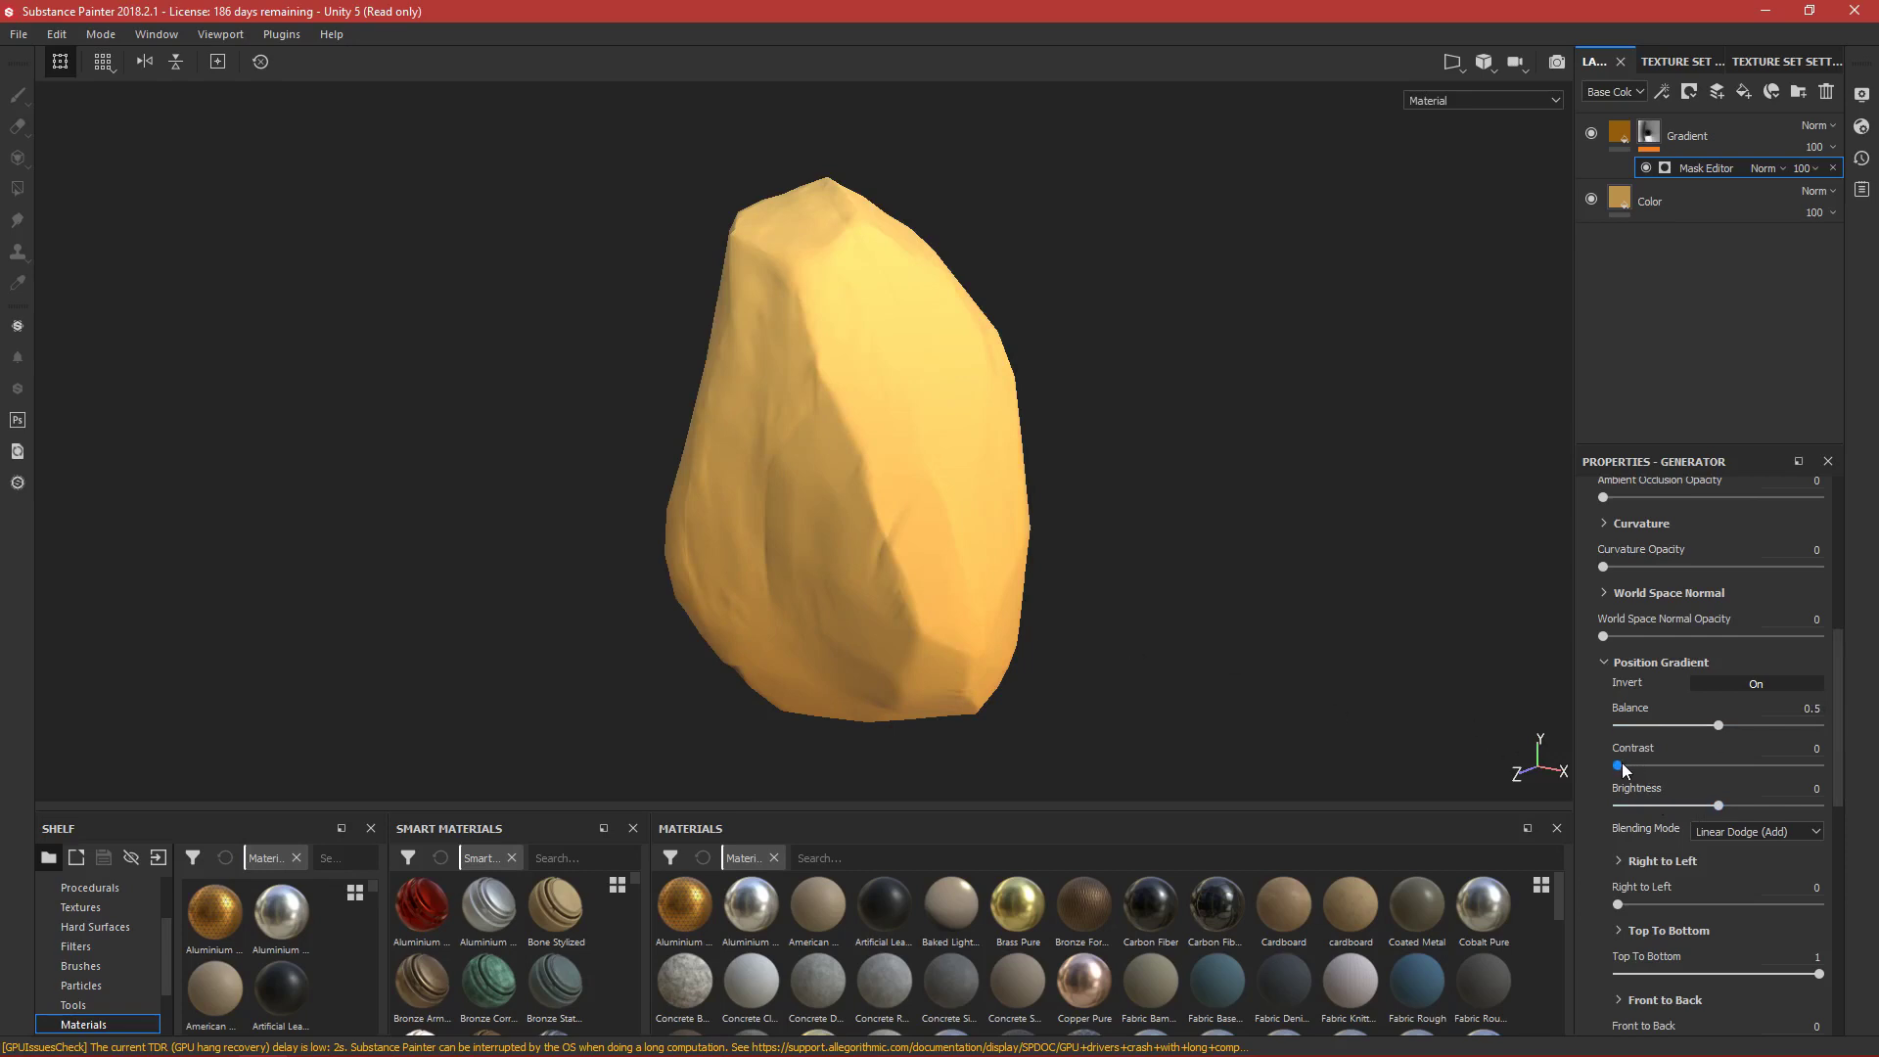
mouse_move(1619, 762)
mouse_down()
mouse_move(1816, 765)
mouse_move(1736, 718)
mouse_move(1530, 690)
mouse_up()
Test the position gradient's directional amounts, and restore Top To Bottom to 1 with Right to Left and Front to Back at 0.
scroll(1662, 783, down, 2)
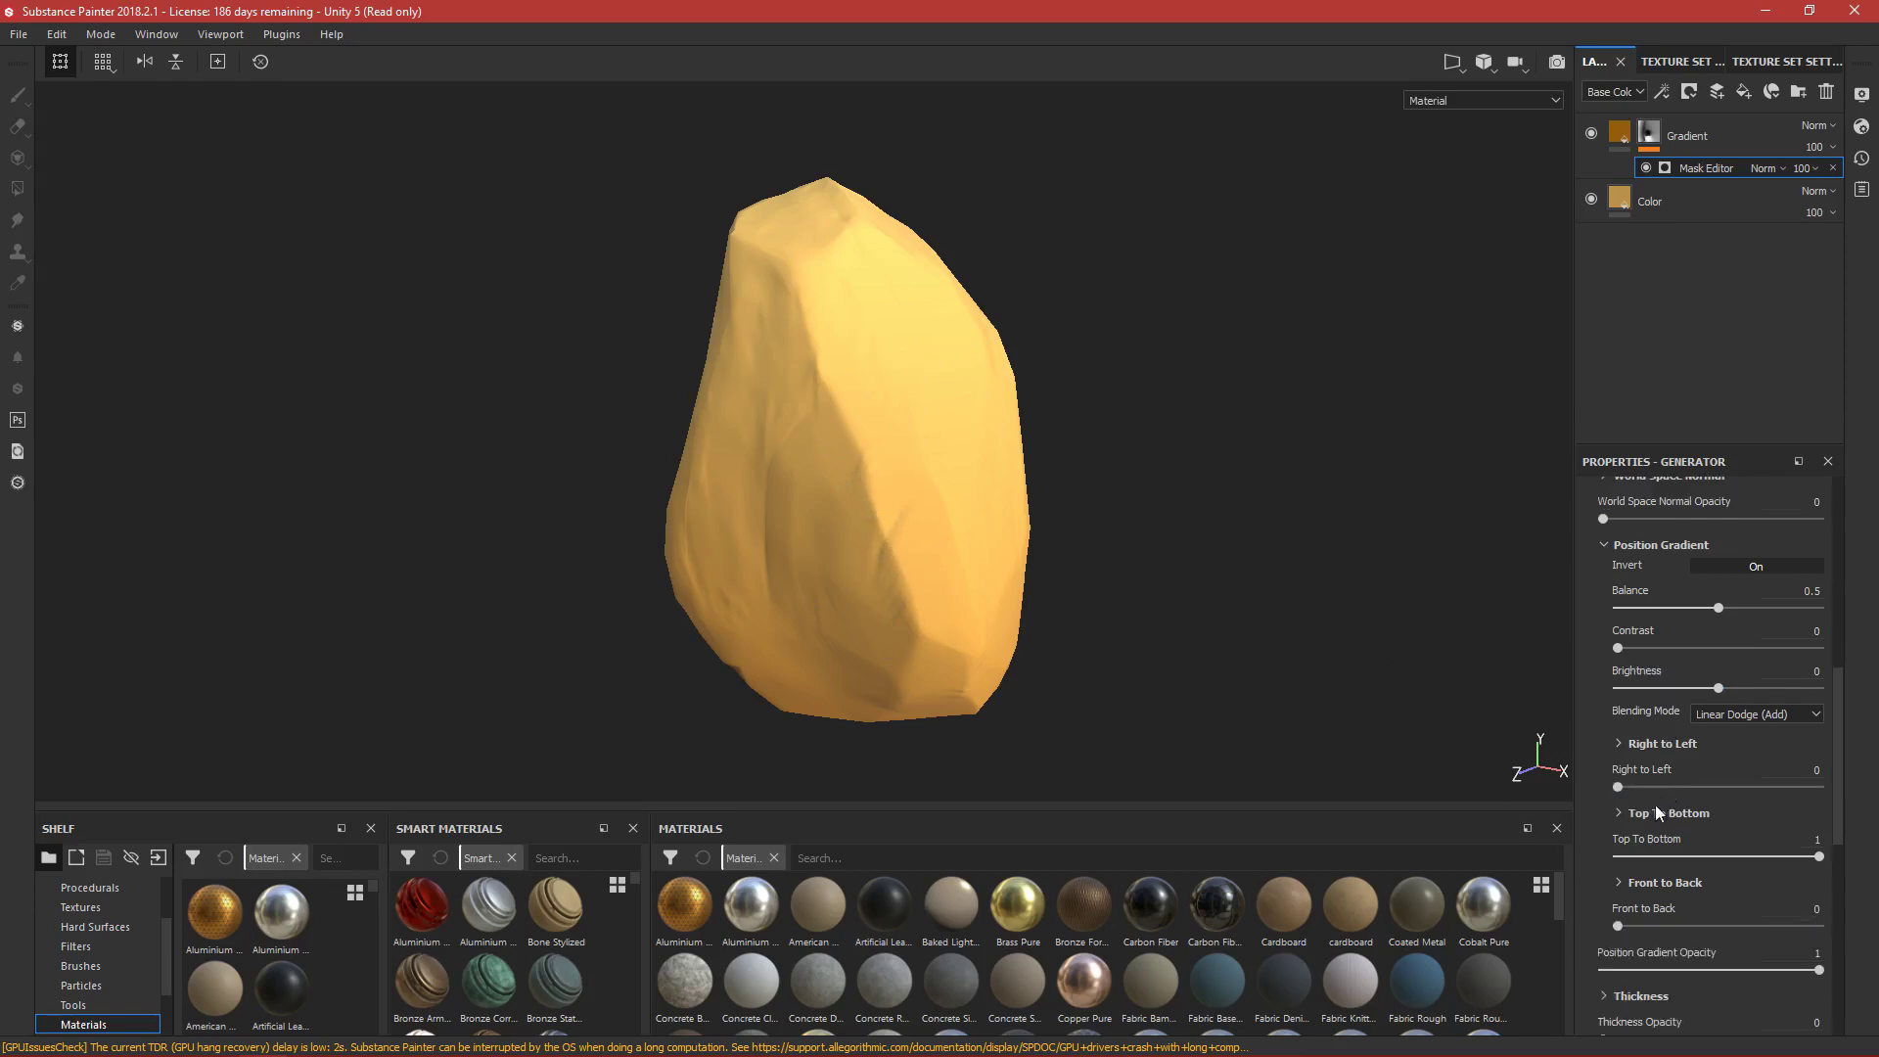
scroll(1658, 809, down, 1)
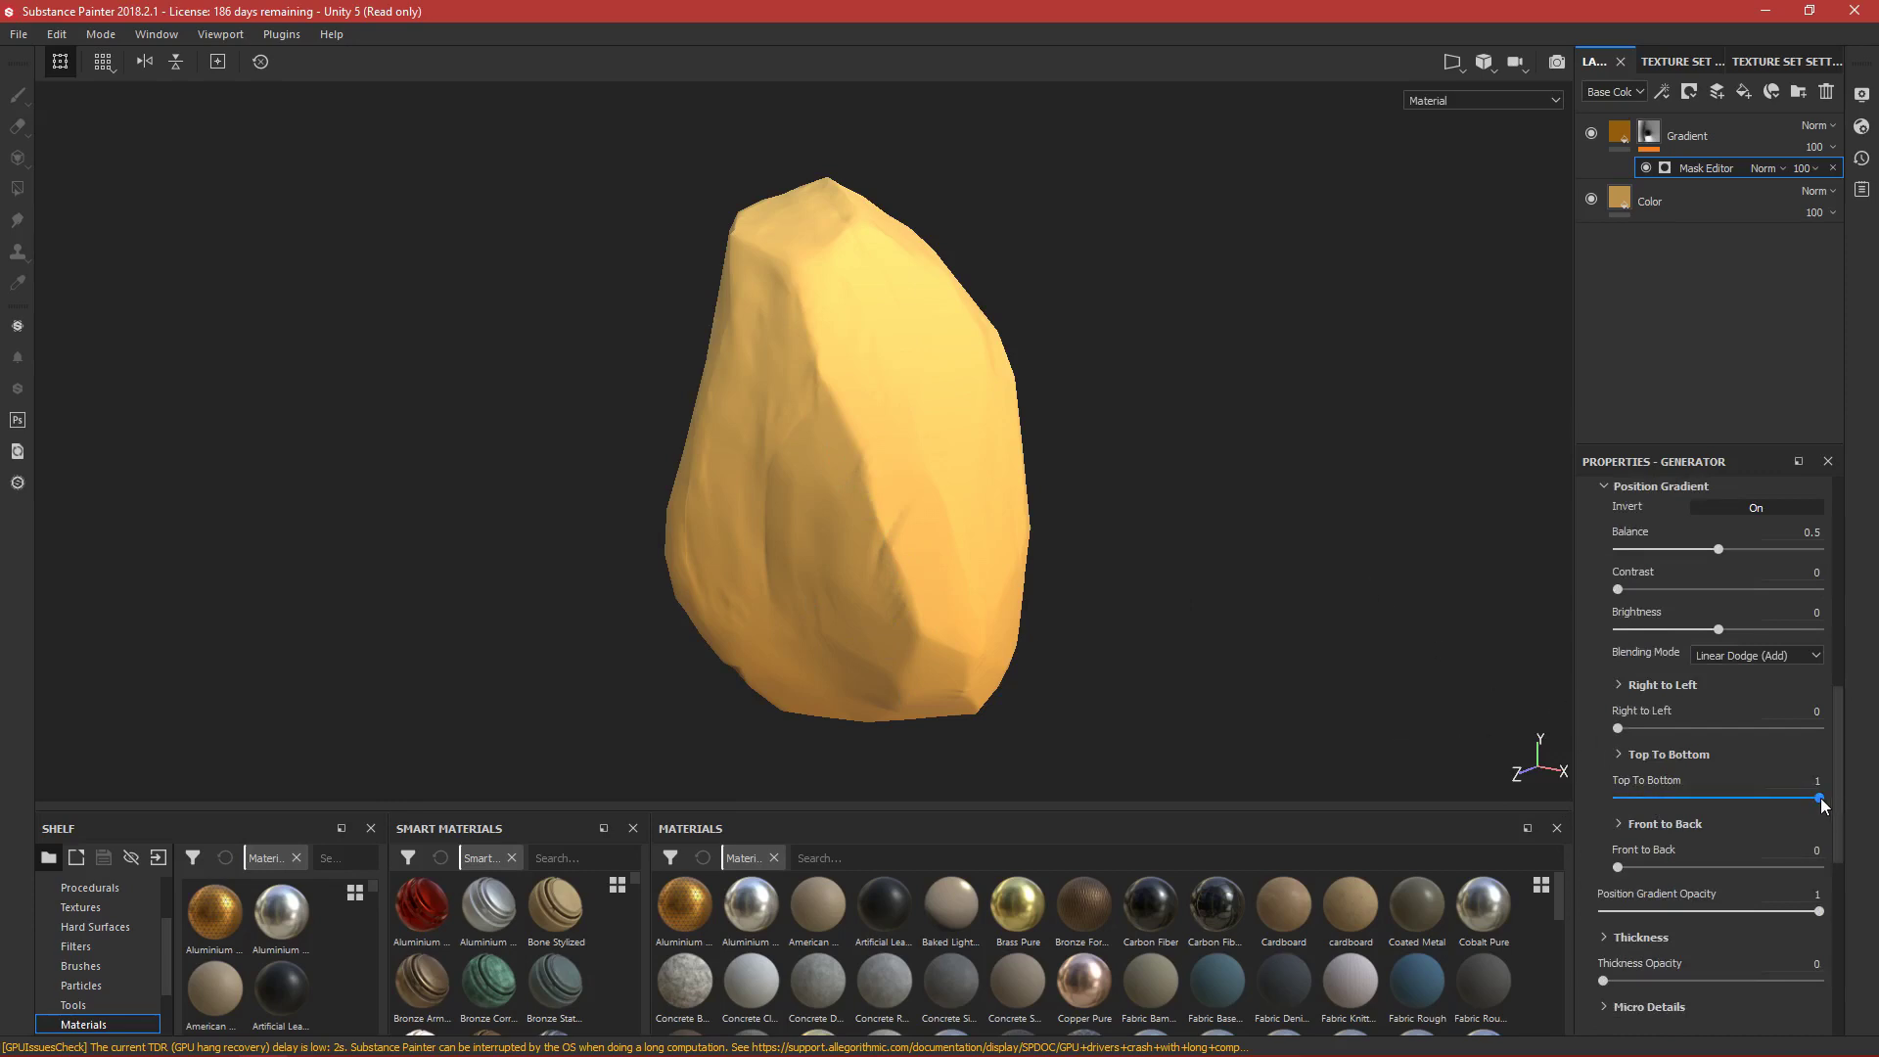
drag(1820, 799, 1618, 798)
mouse_move(1617, 729)
mouse_down()
mouse_move(1820, 729)
mouse_move(1618, 729)
mouse_up()
mouse_move(1618, 867)
mouse_down()
mouse_move(1820, 867)
mouse_move(1615, 867)
mouse_up()
drag(1619, 797, 1772, 791)
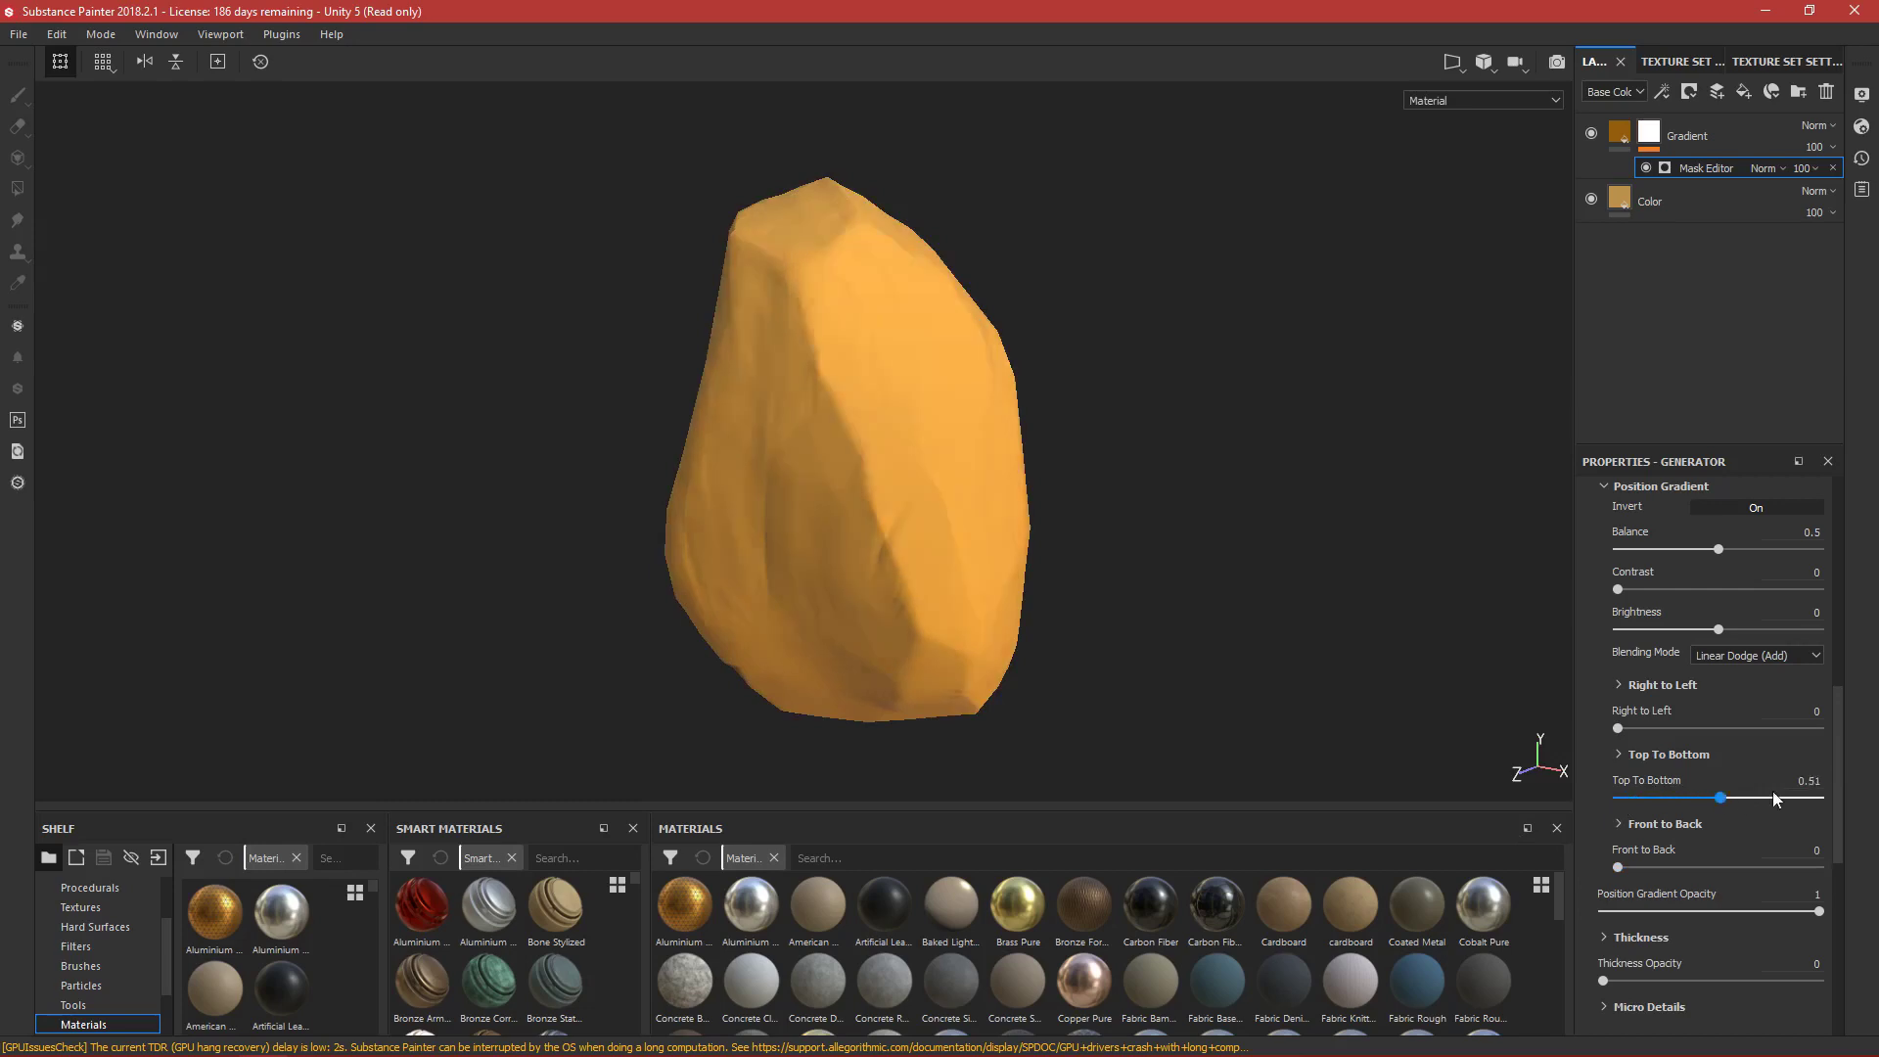
scroll(1705, 709, up, 2)
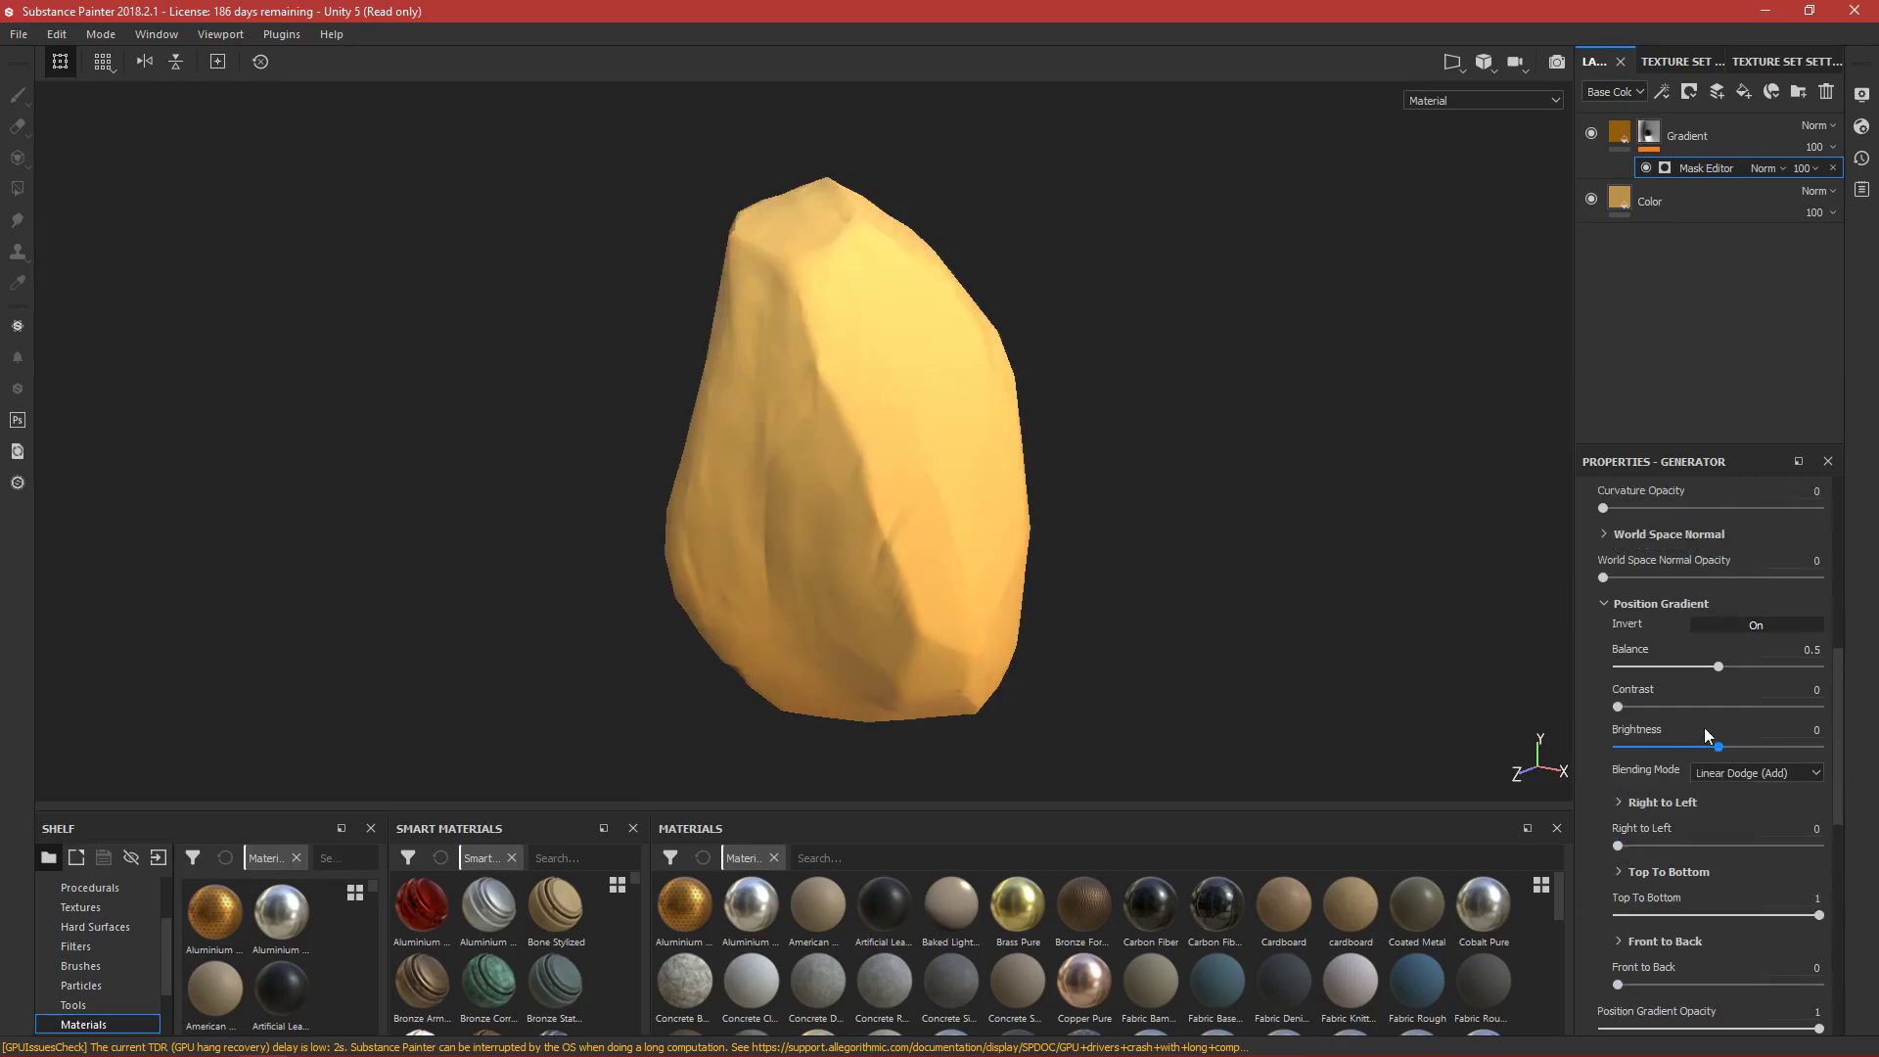
scroll(1725, 672, up, 1)
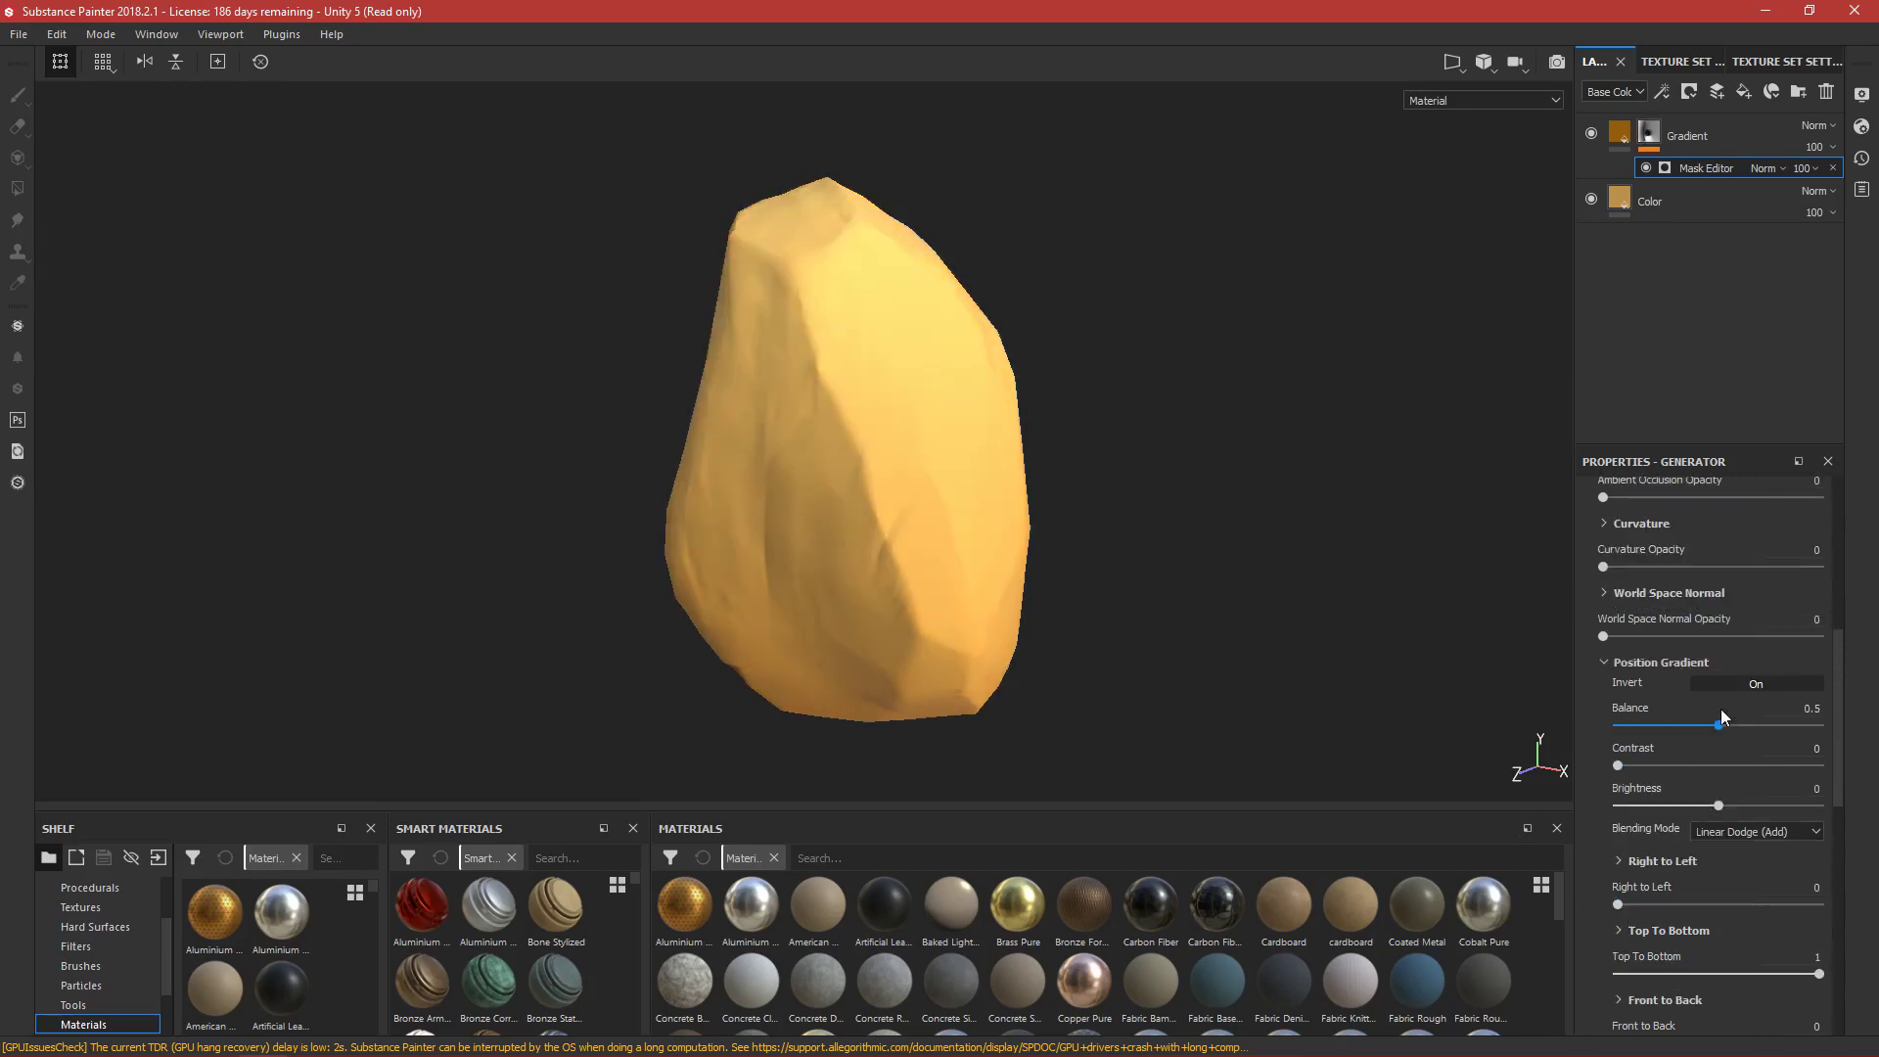
Test the Mask Editor's Global Balance on the rock and reset it to 0.5.
click(1607, 662)
scroll(1722, 677, up, 4)
scroll(1703, 676, up, 4)
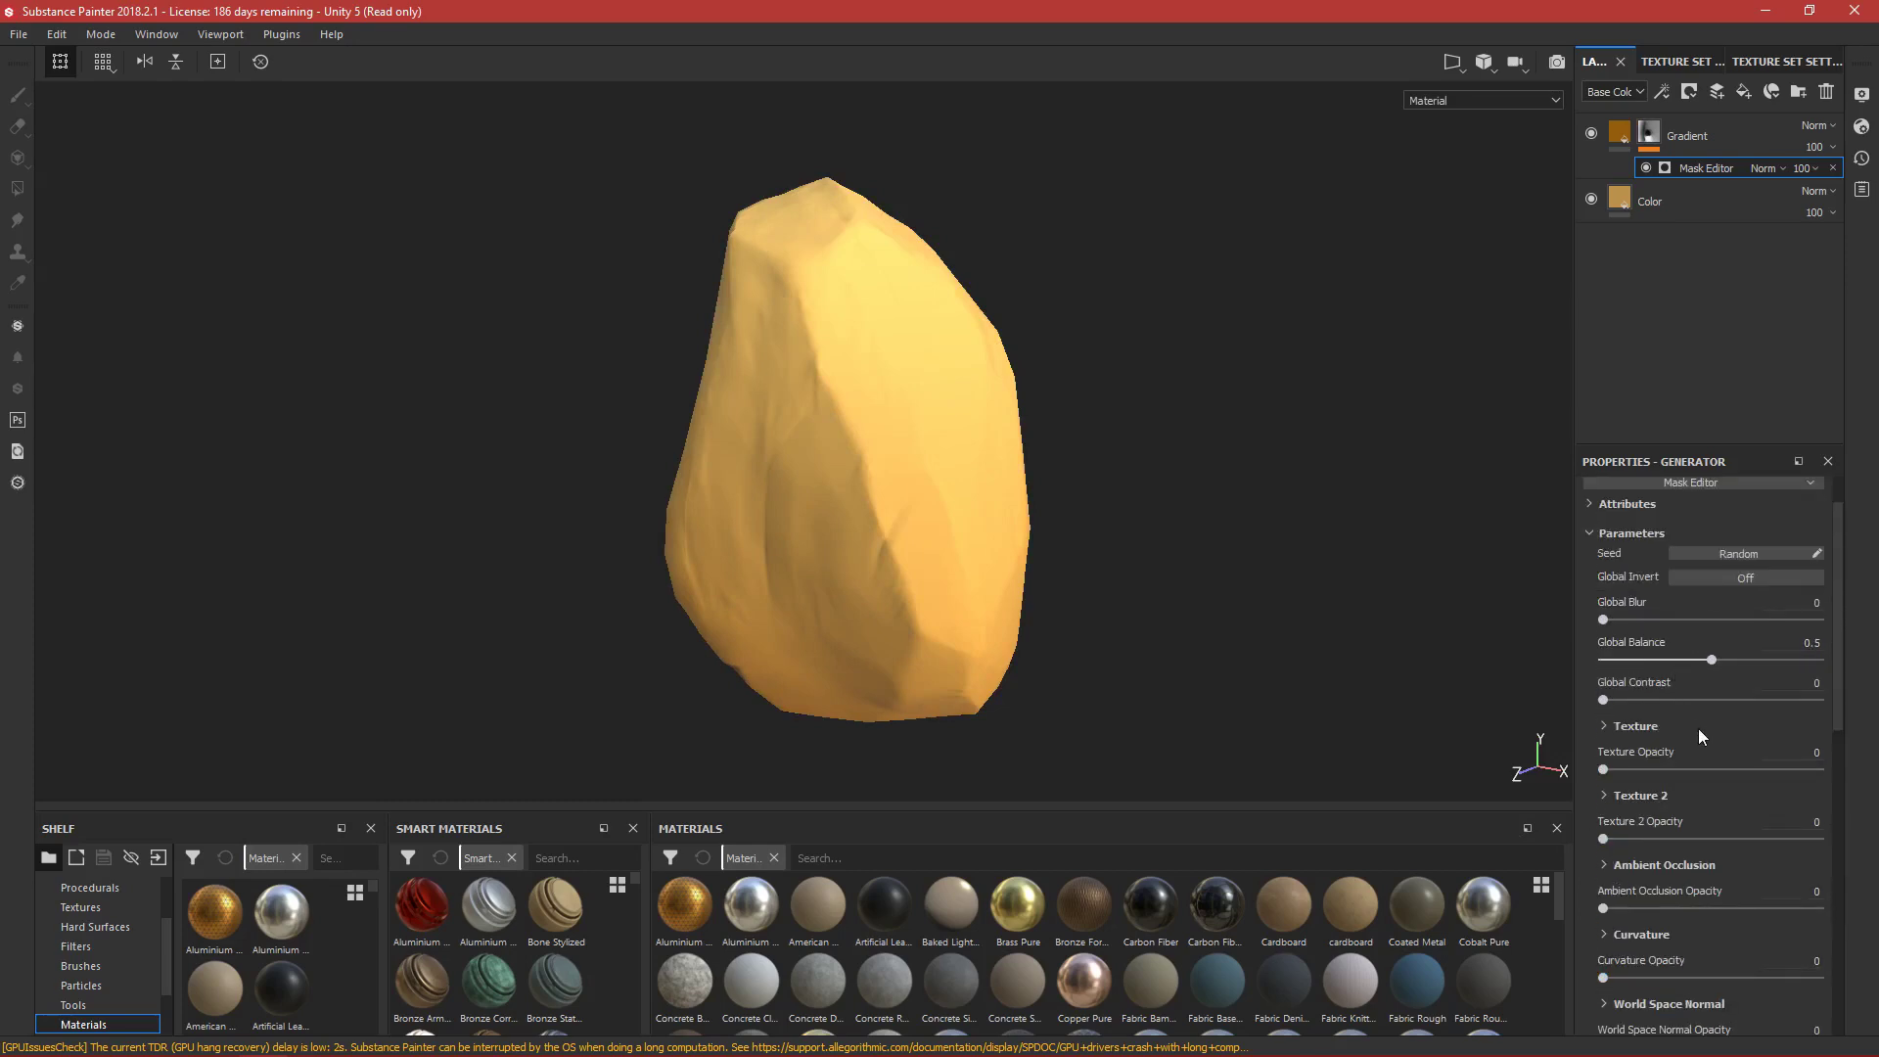
mouse_move(1705, 731)
mouse_down()
mouse_move(1807, 728)
mouse_move(1664, 714)
mouse_move(1742, 720)
mouse_move(1676, 720)
mouse_move(1741, 714)
mouse_move(1691, 717)
mouse_move(1734, 718)
mouse_move(1714, 719)
mouse_up()
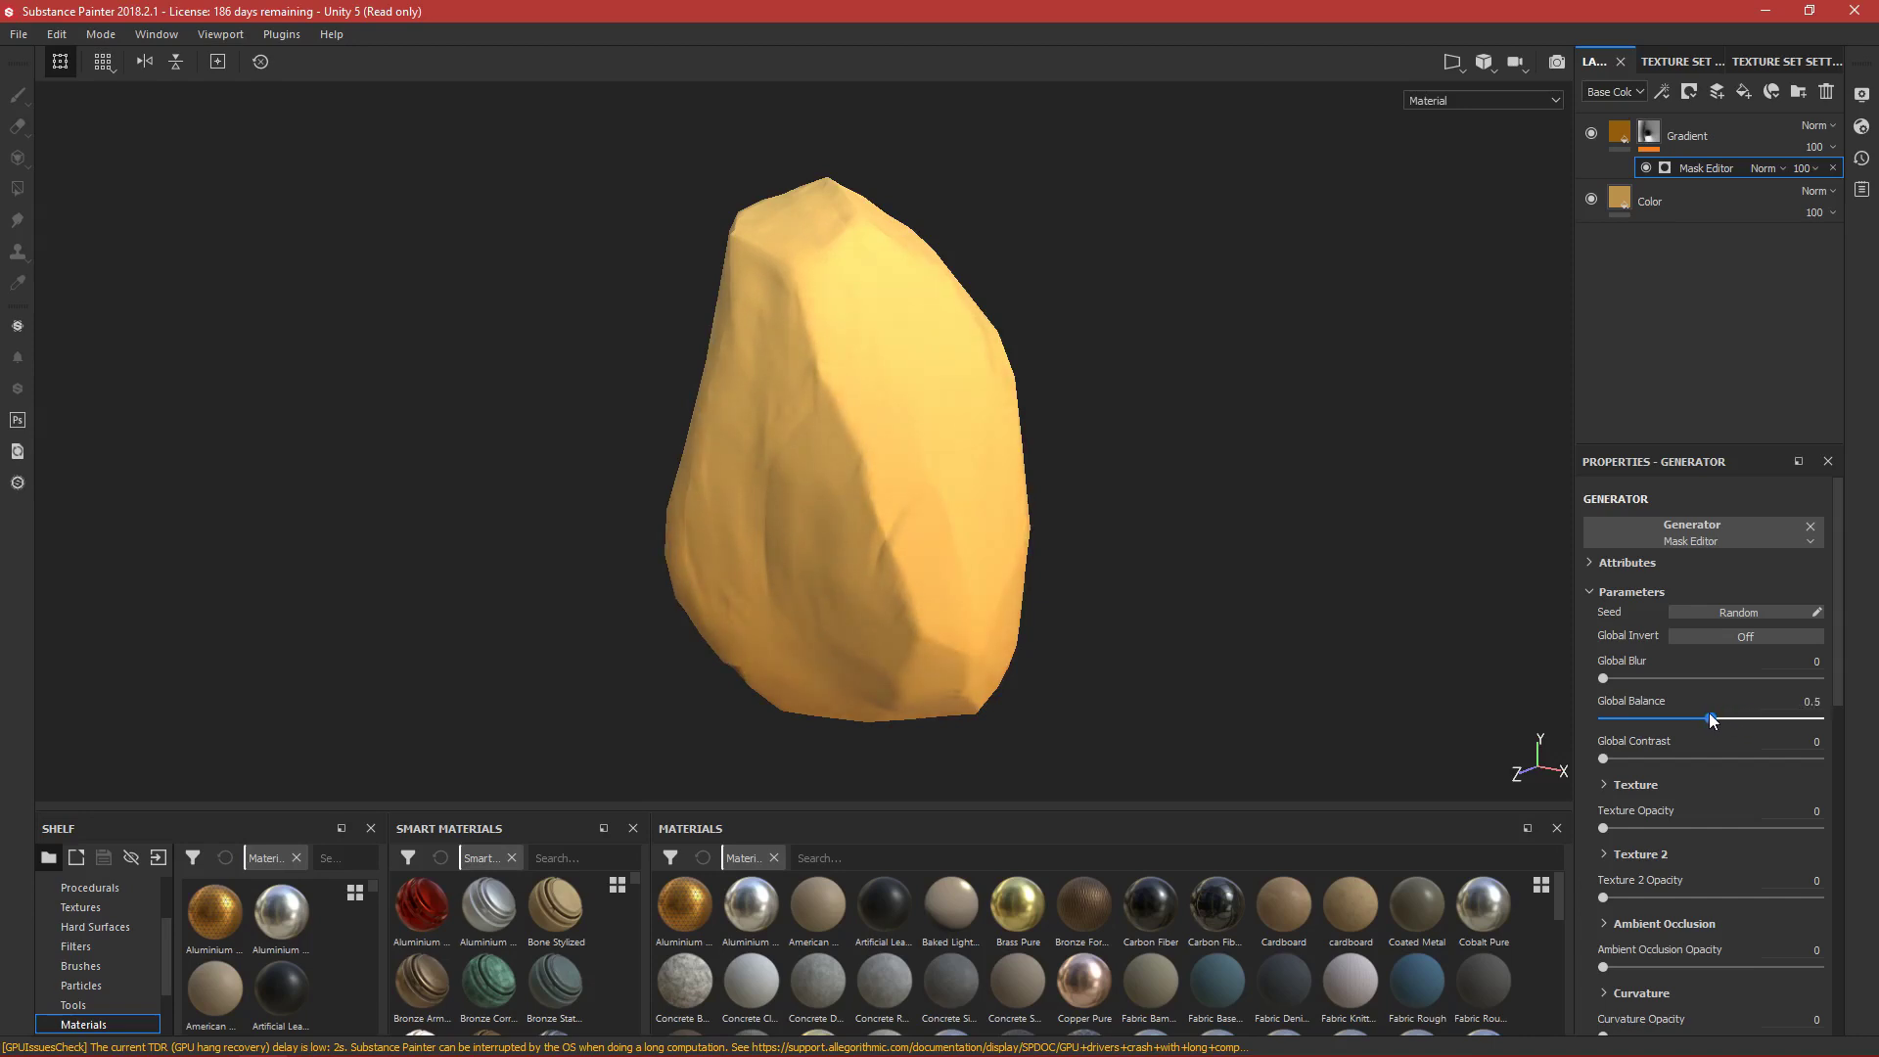
click(1801, 701)
text(0.5)
key(Return)
Collapse the generator's parameters and examine the bottom-up orange gradient on the rock from several angles.
click(1589, 592)
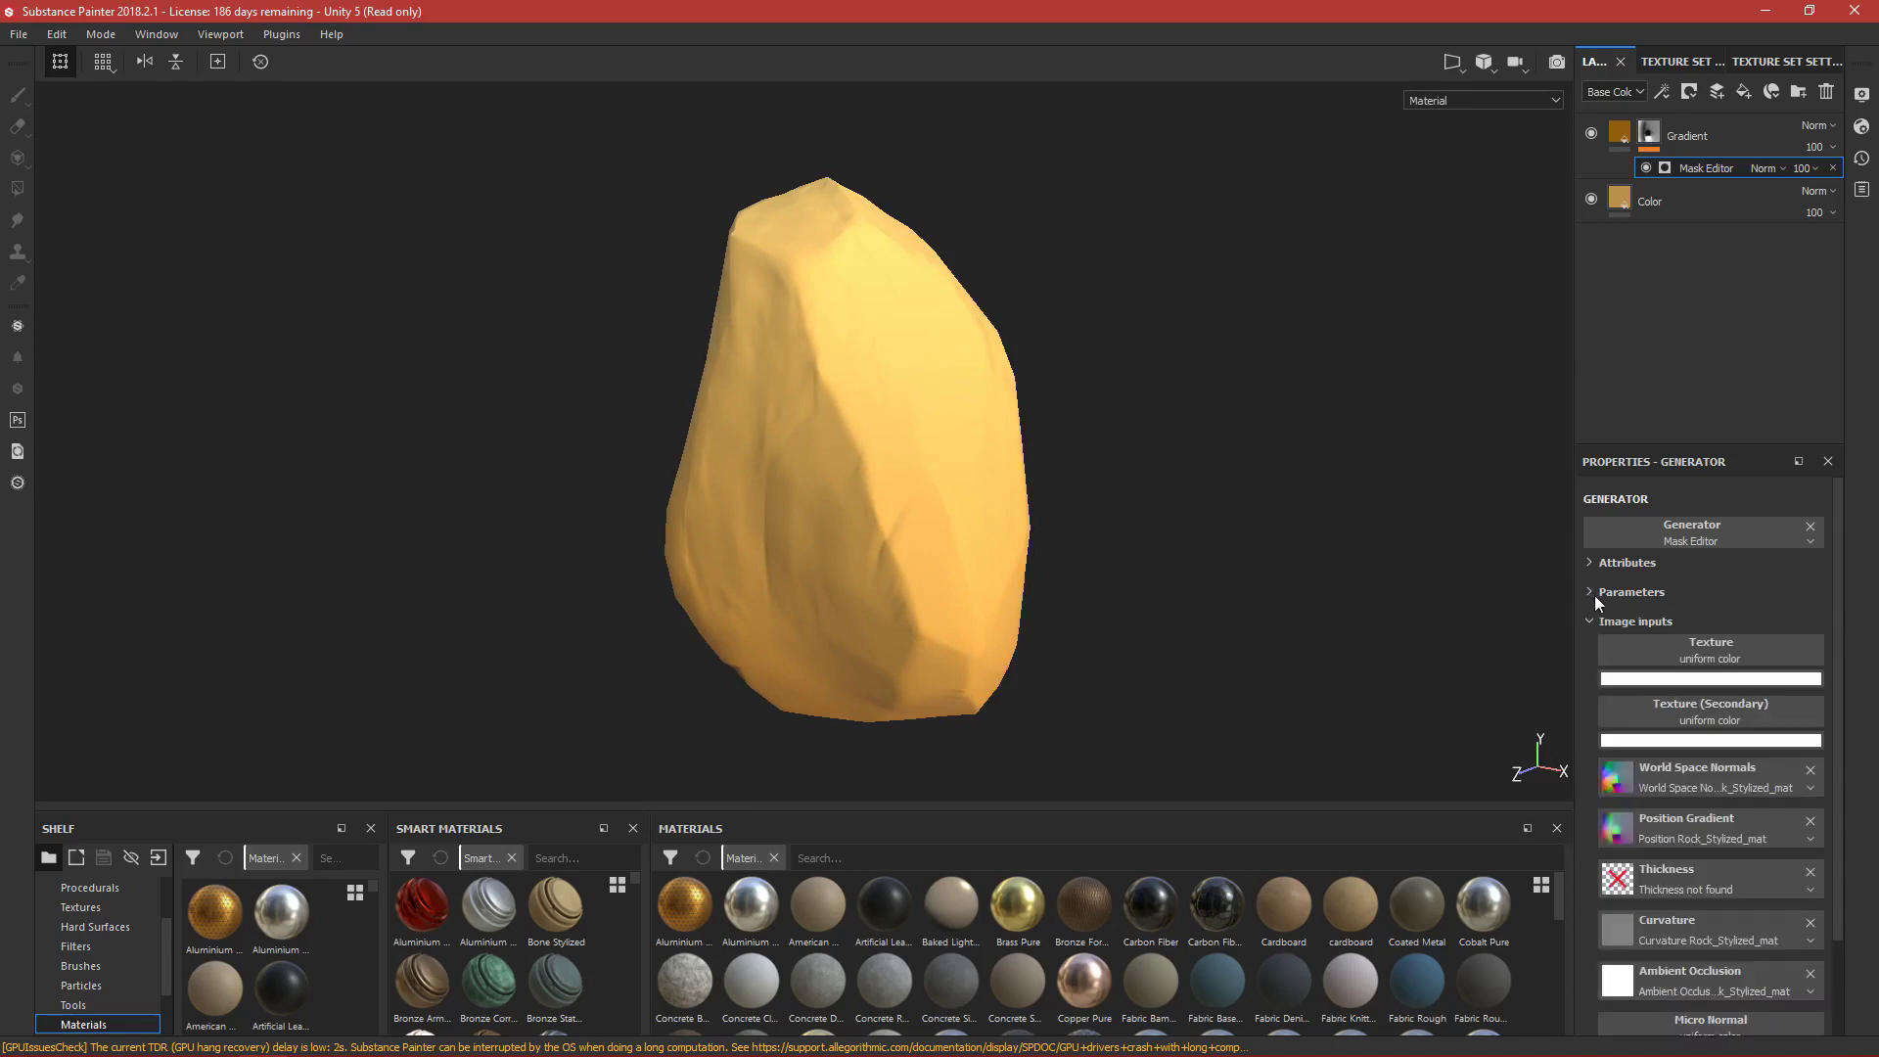
alt+drag(1166, 396, 1096, 450)
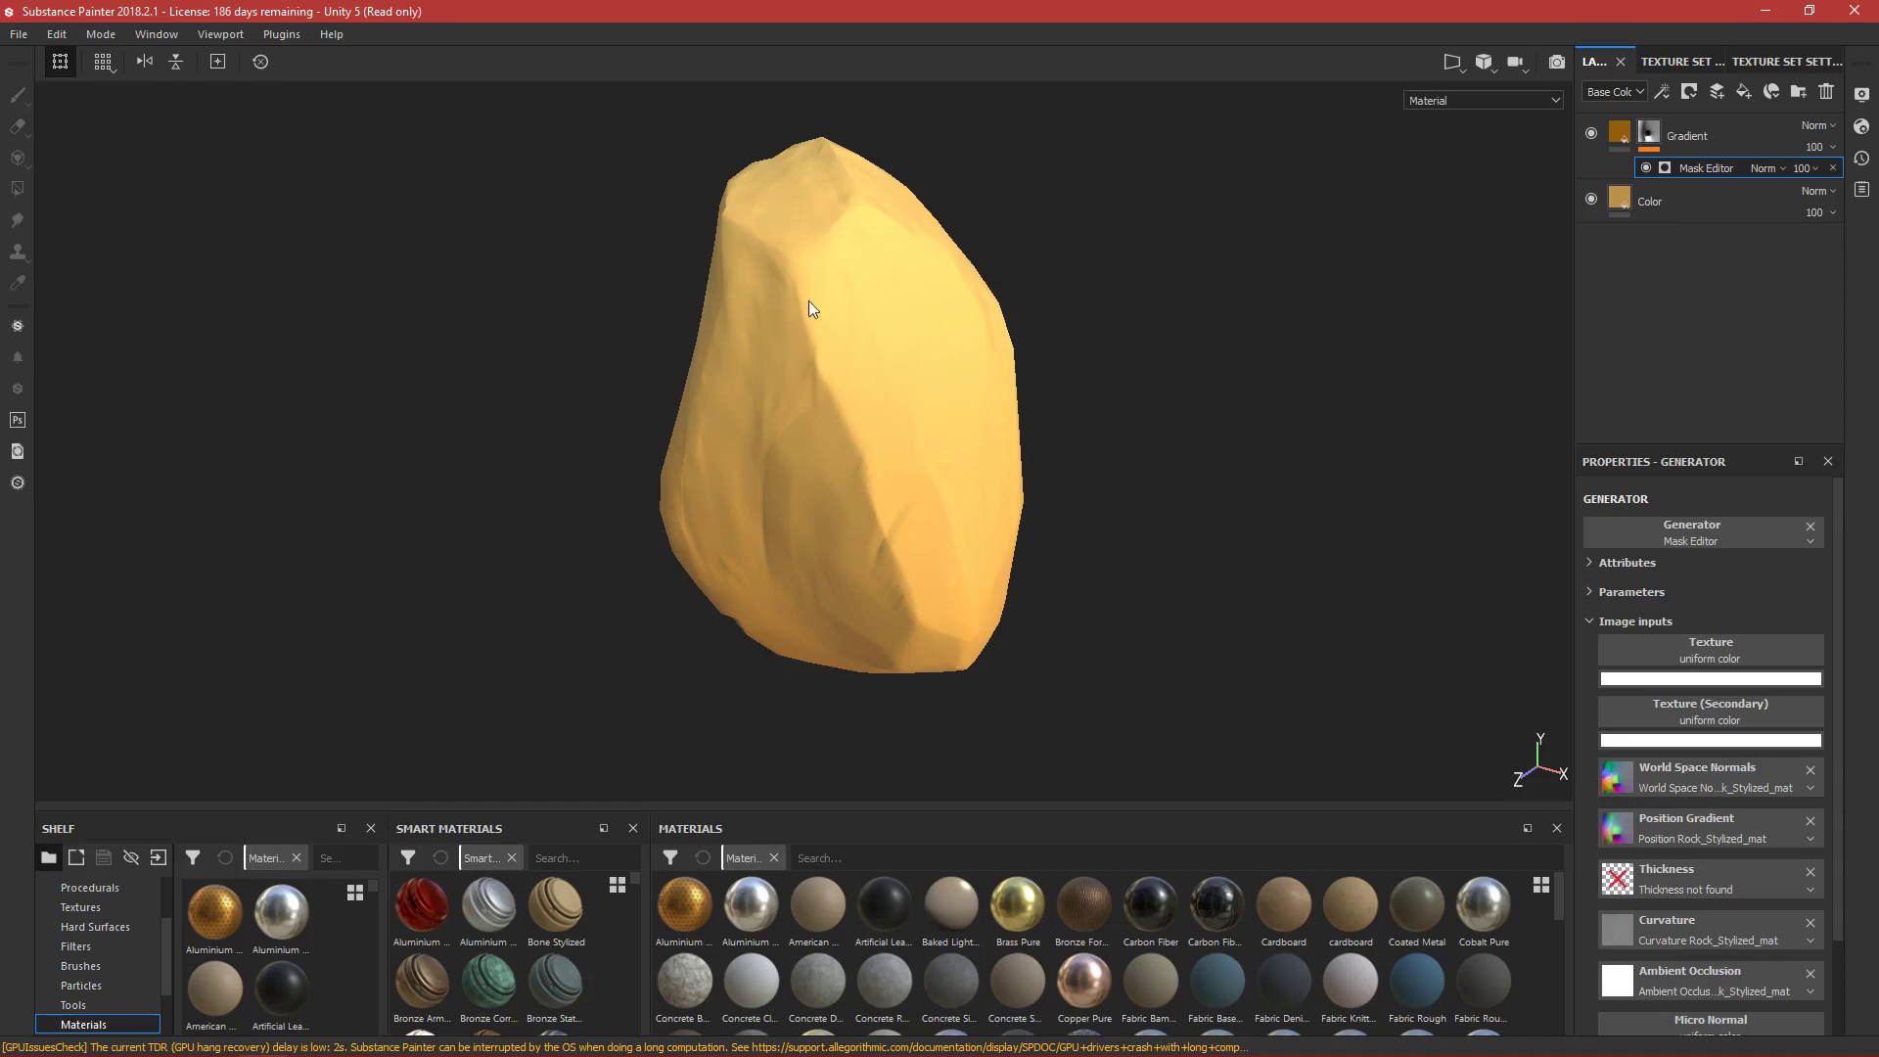
alt+drag(842, 333, 868, 533)
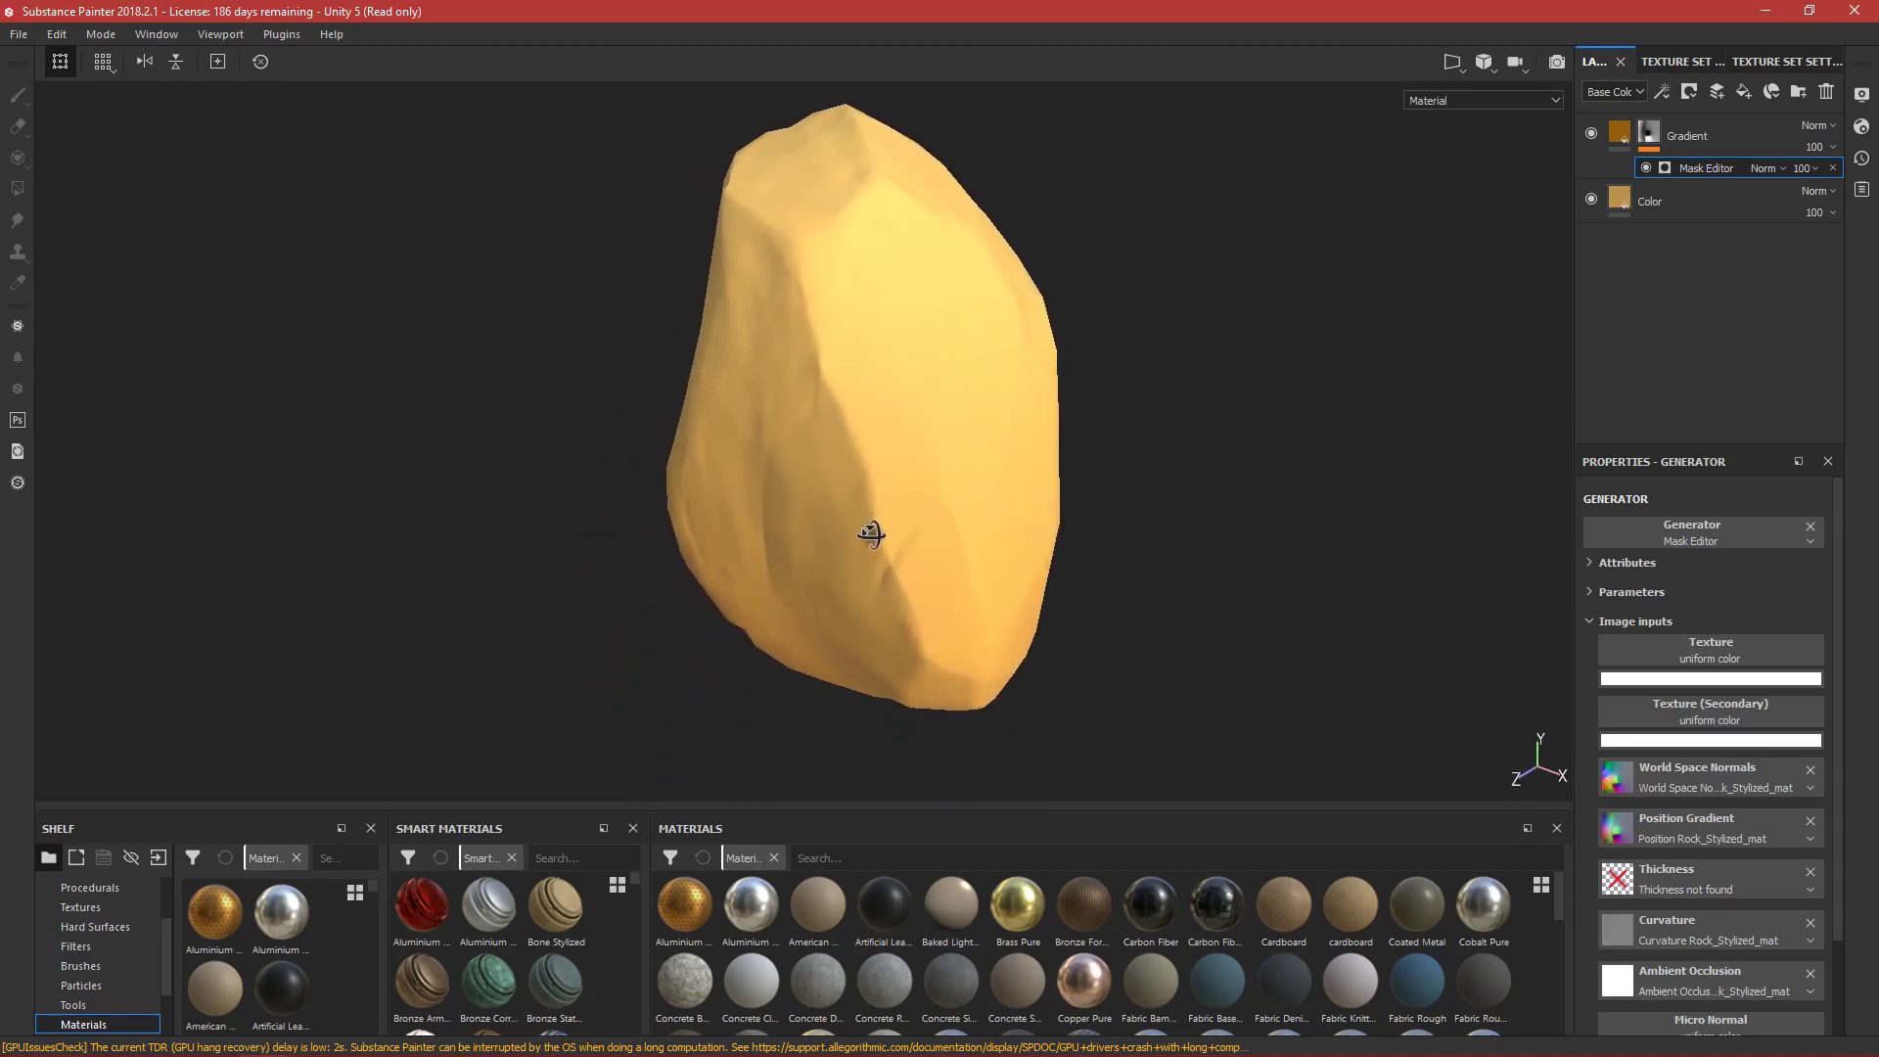
alt+middle_drag(914, 554, 907, 514)
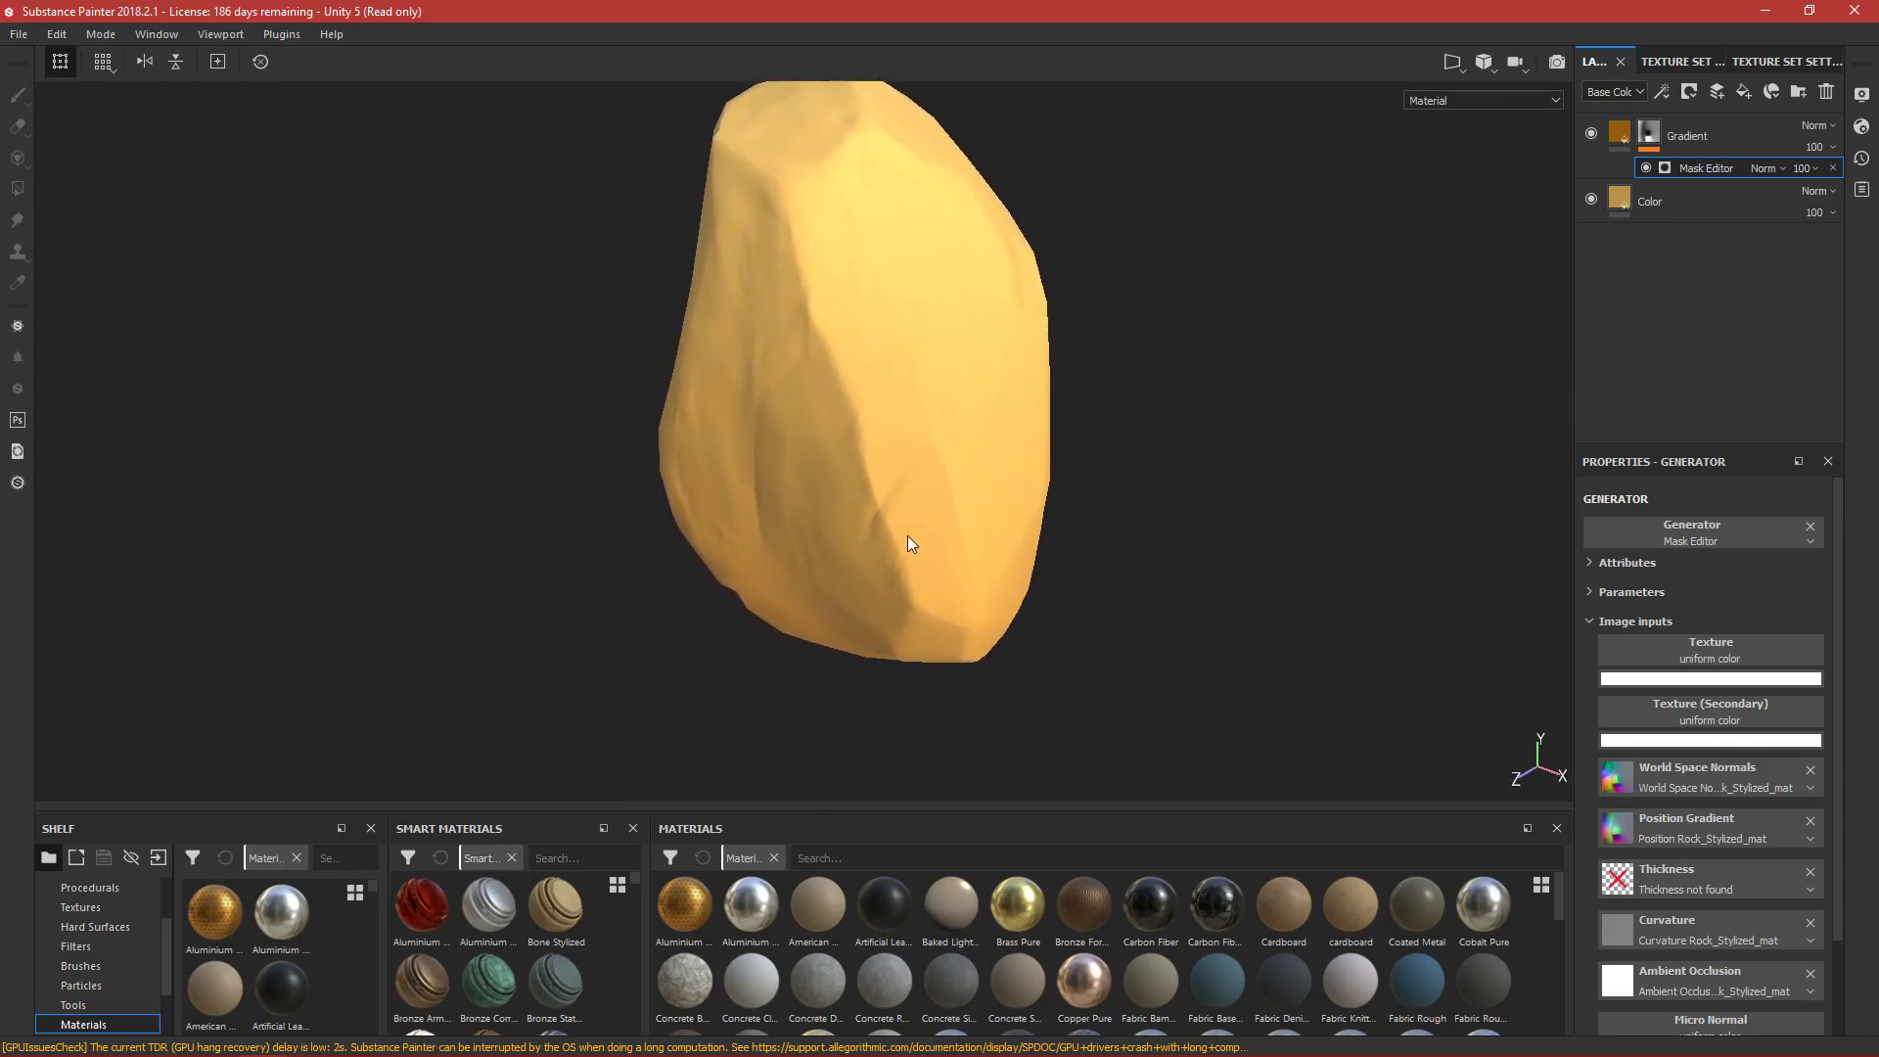
alt+drag(910, 537, 910, 492)
alt+middle_drag(910, 491, 912, 536)
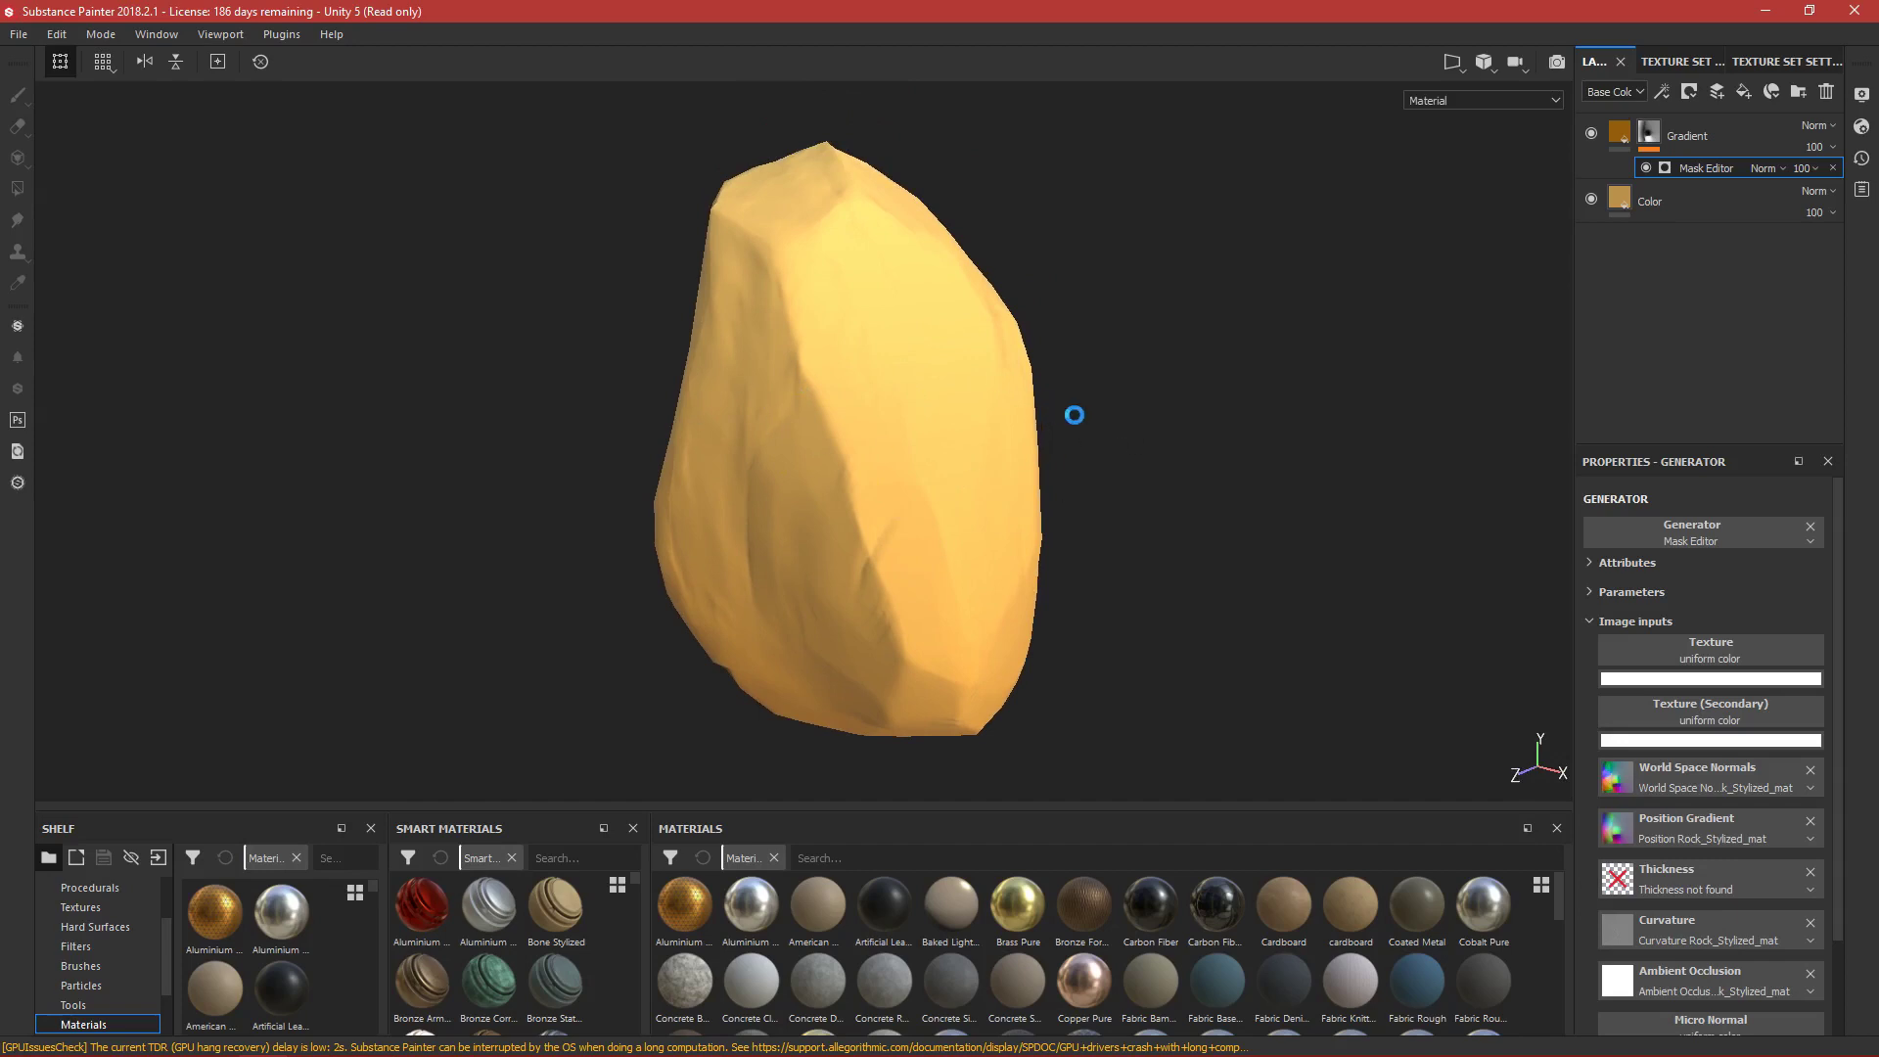
Save the project as Rock in the Substance_Project folder.
key(ctrl+s)
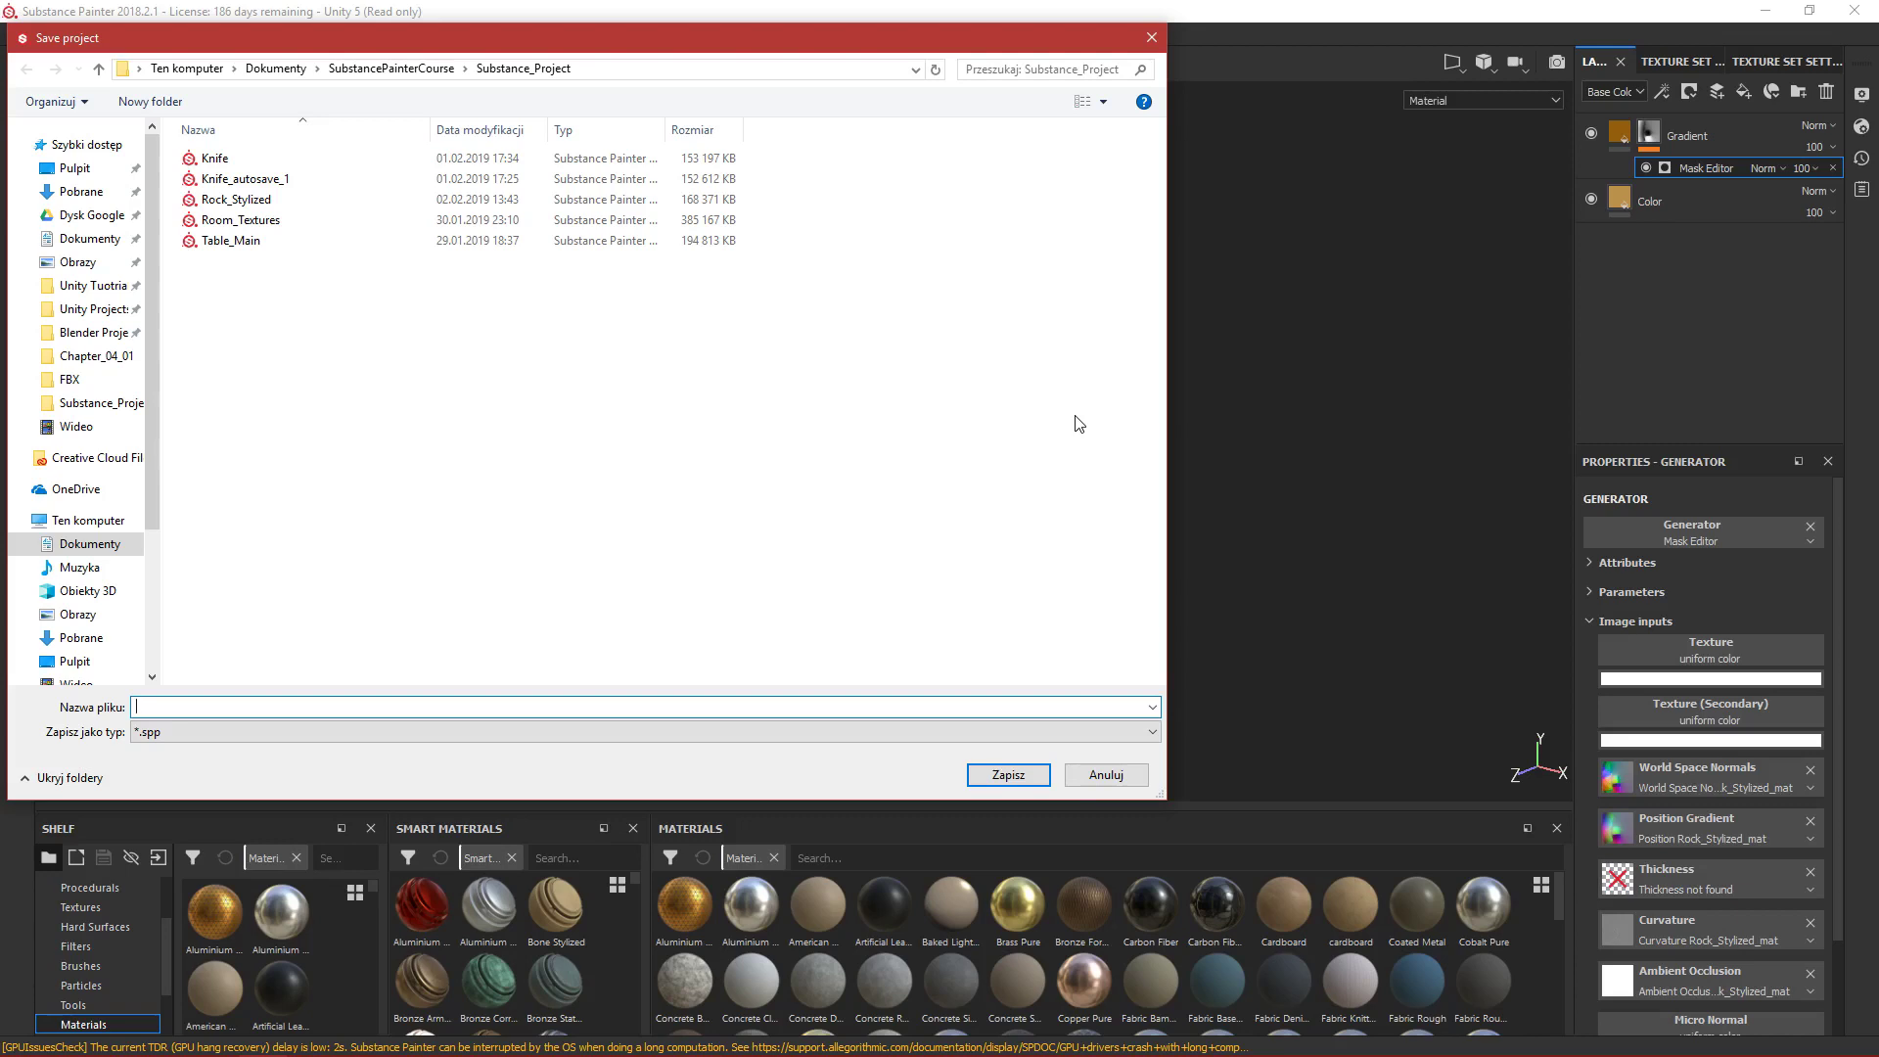
text(Roc)
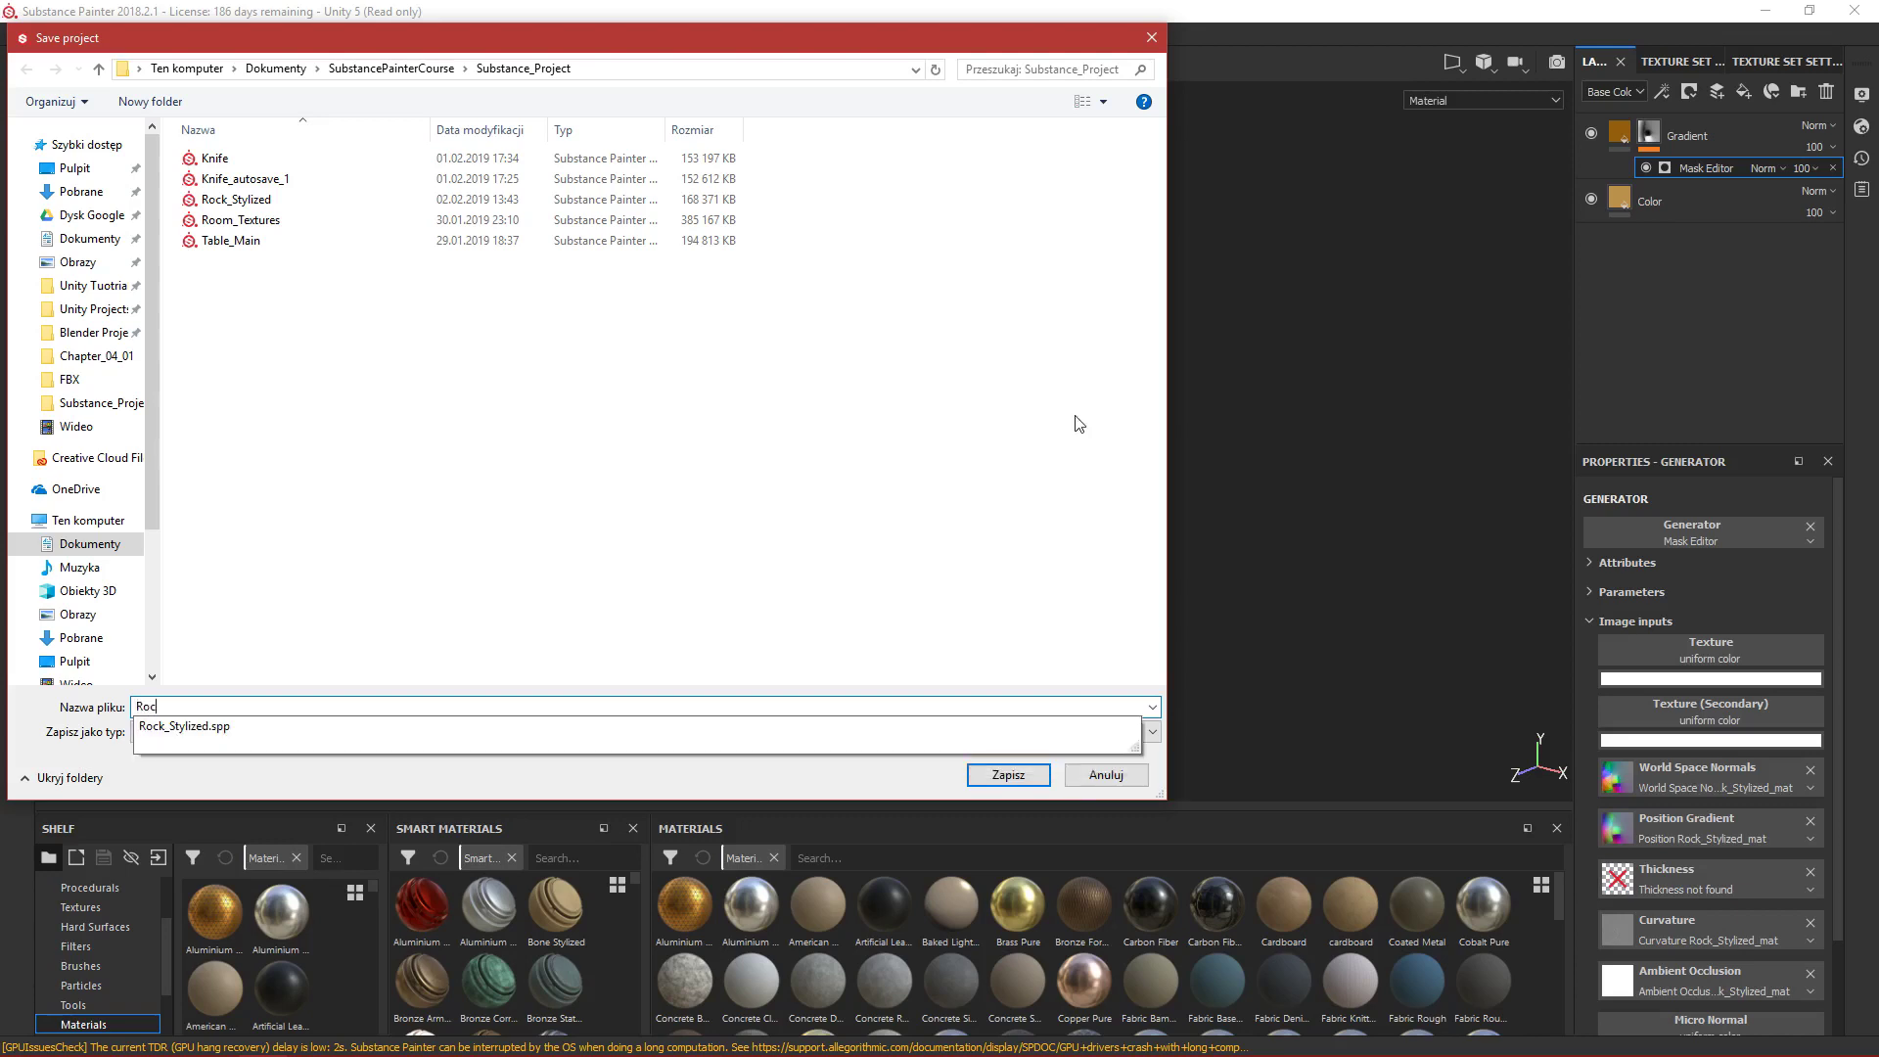
text(k_stu)
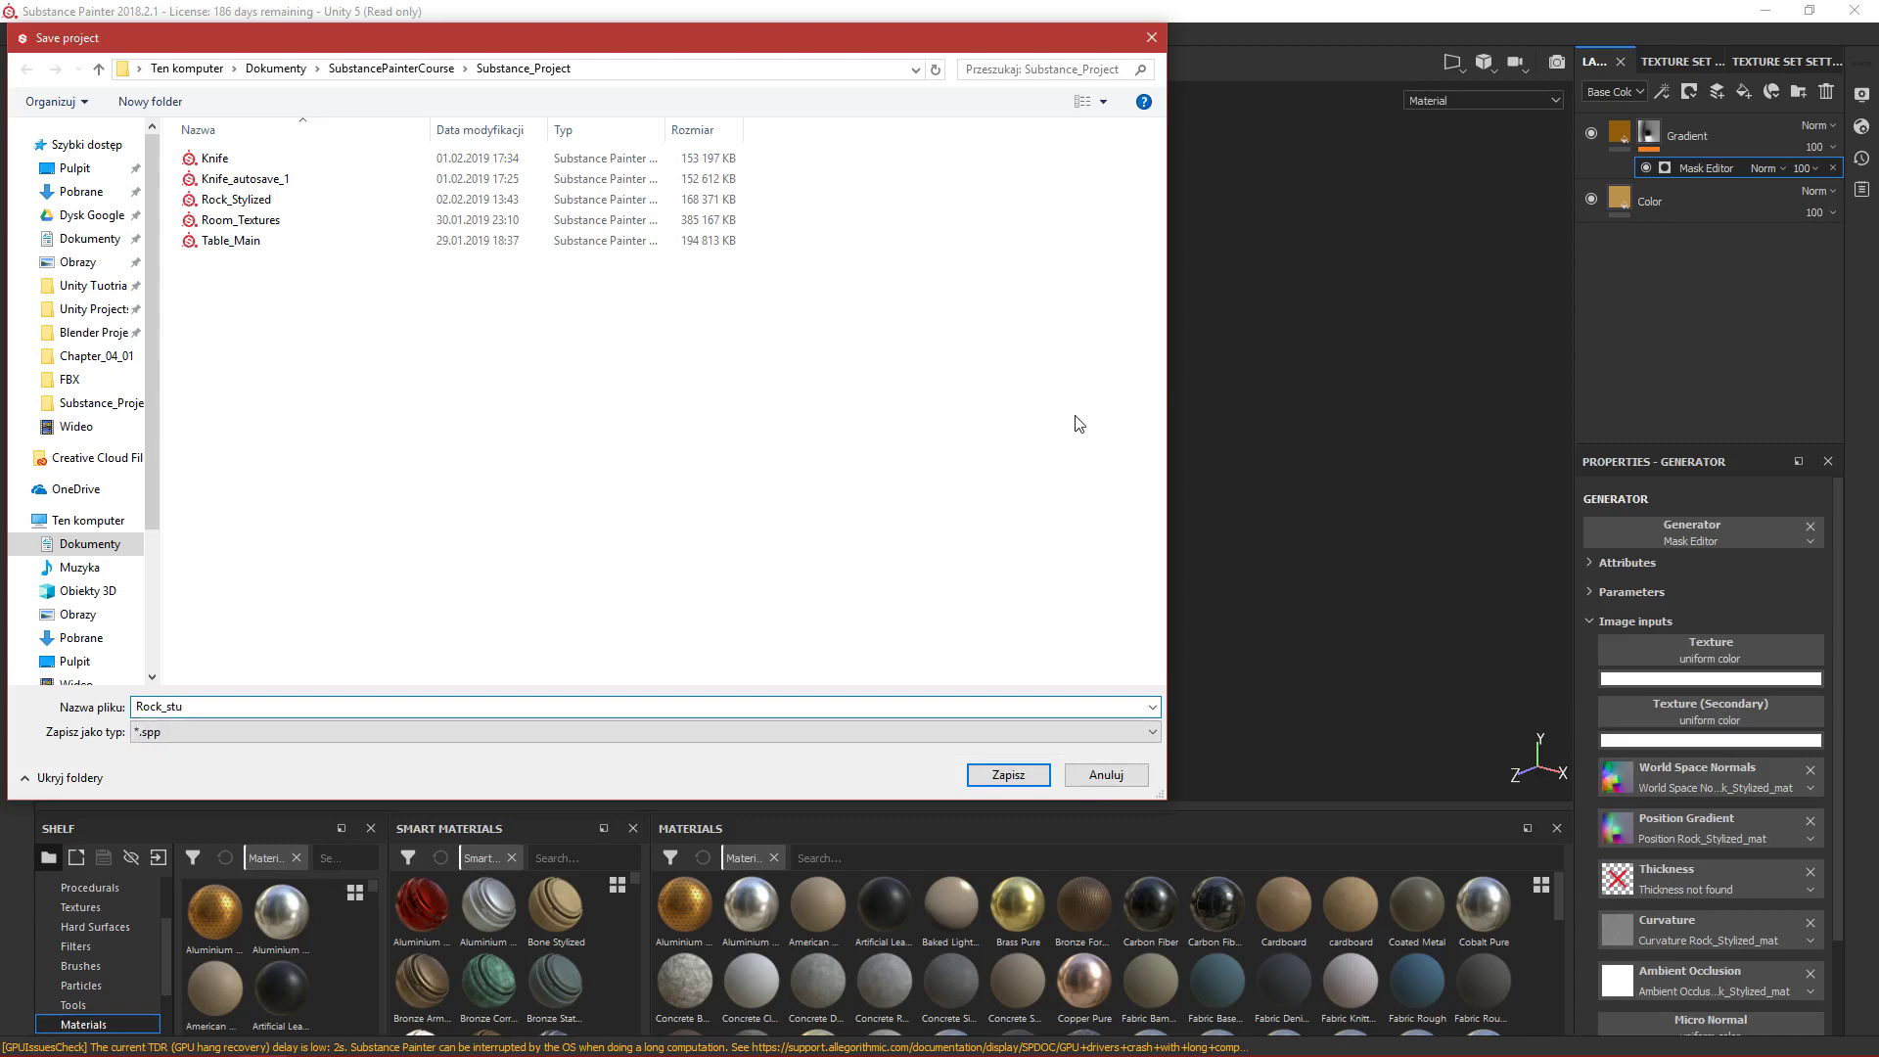
key(BackSpace)
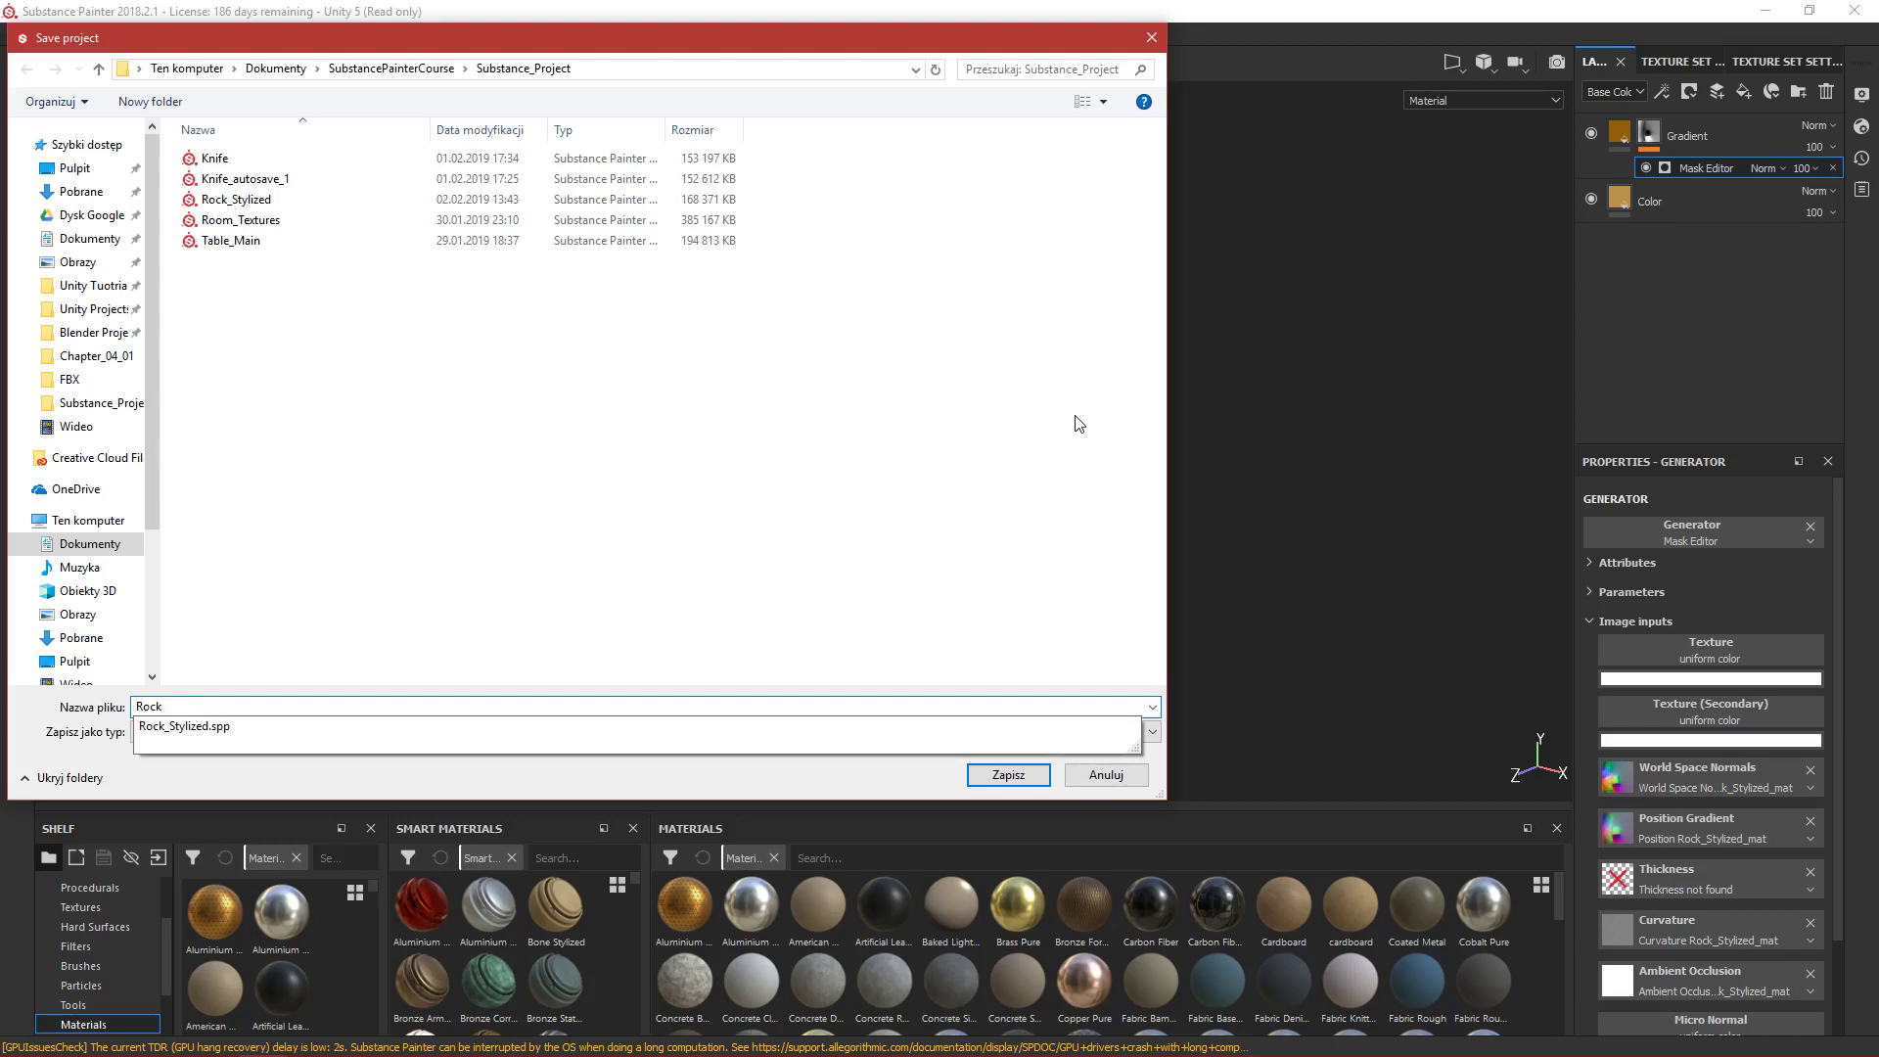
key(Return)
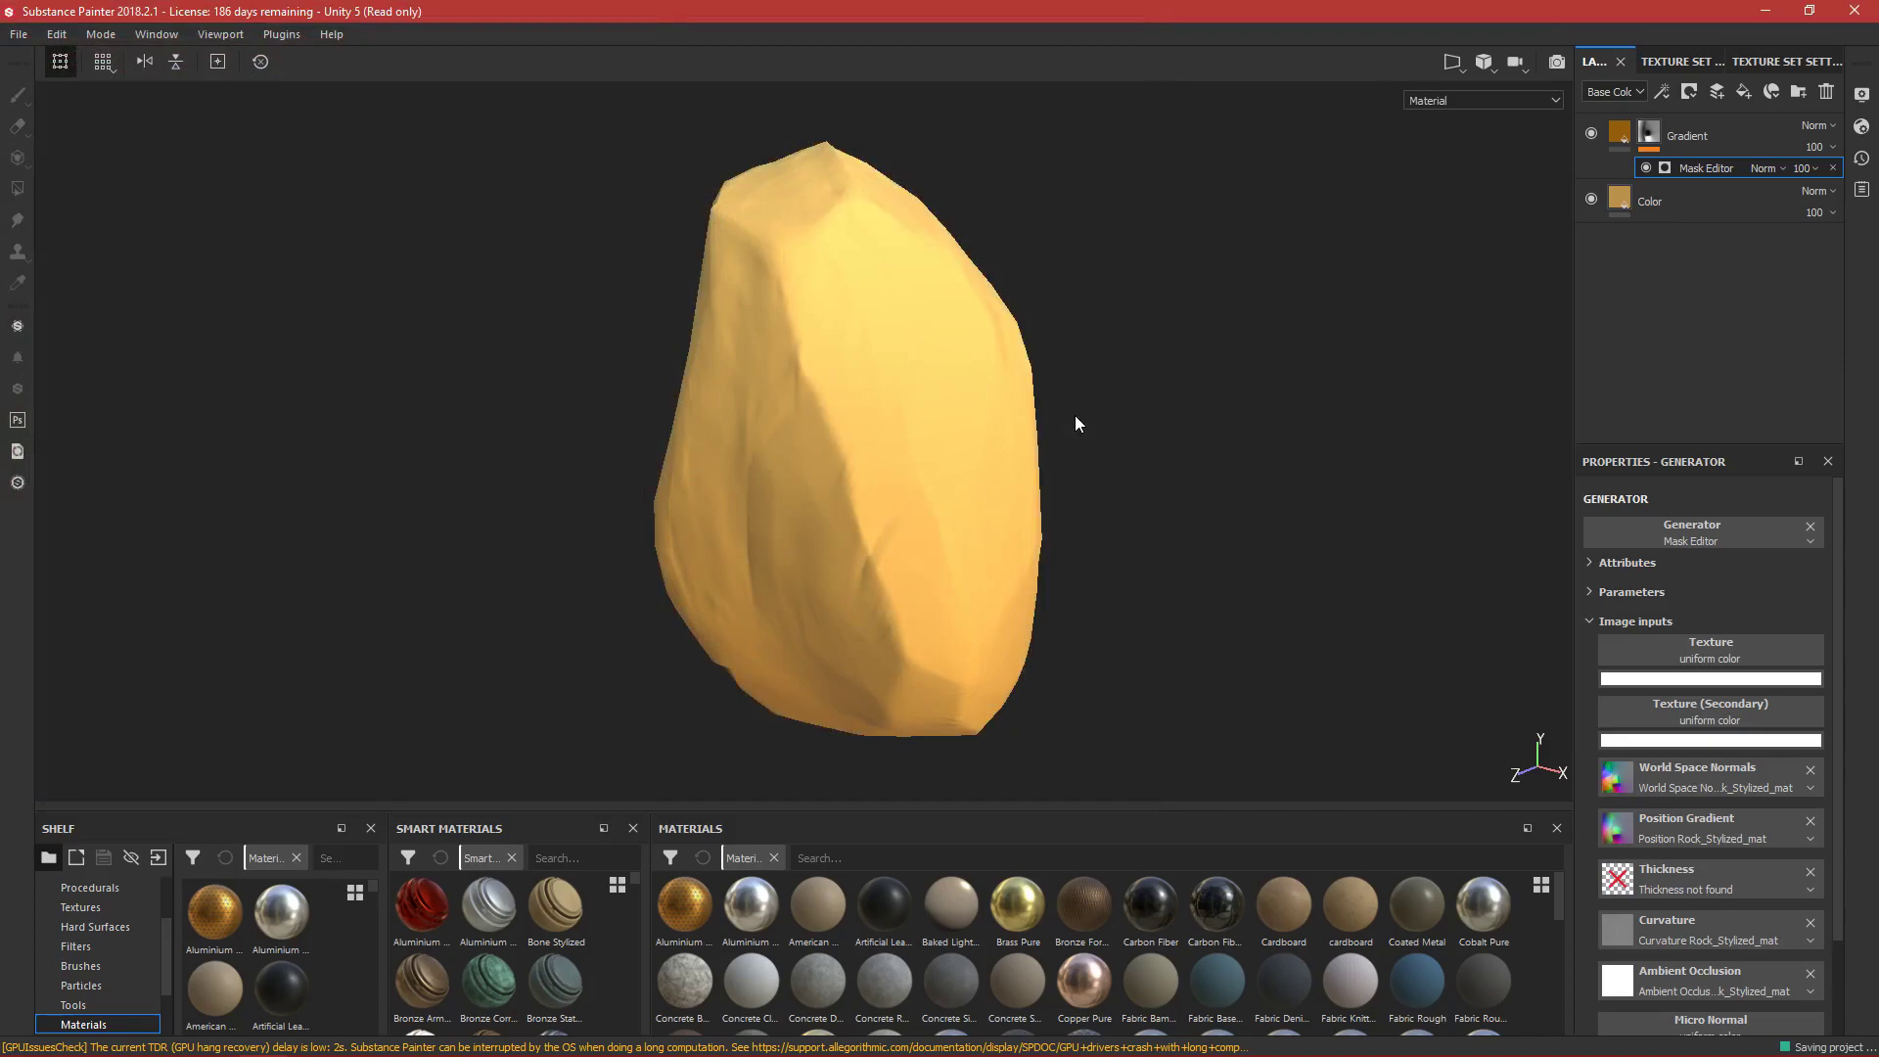